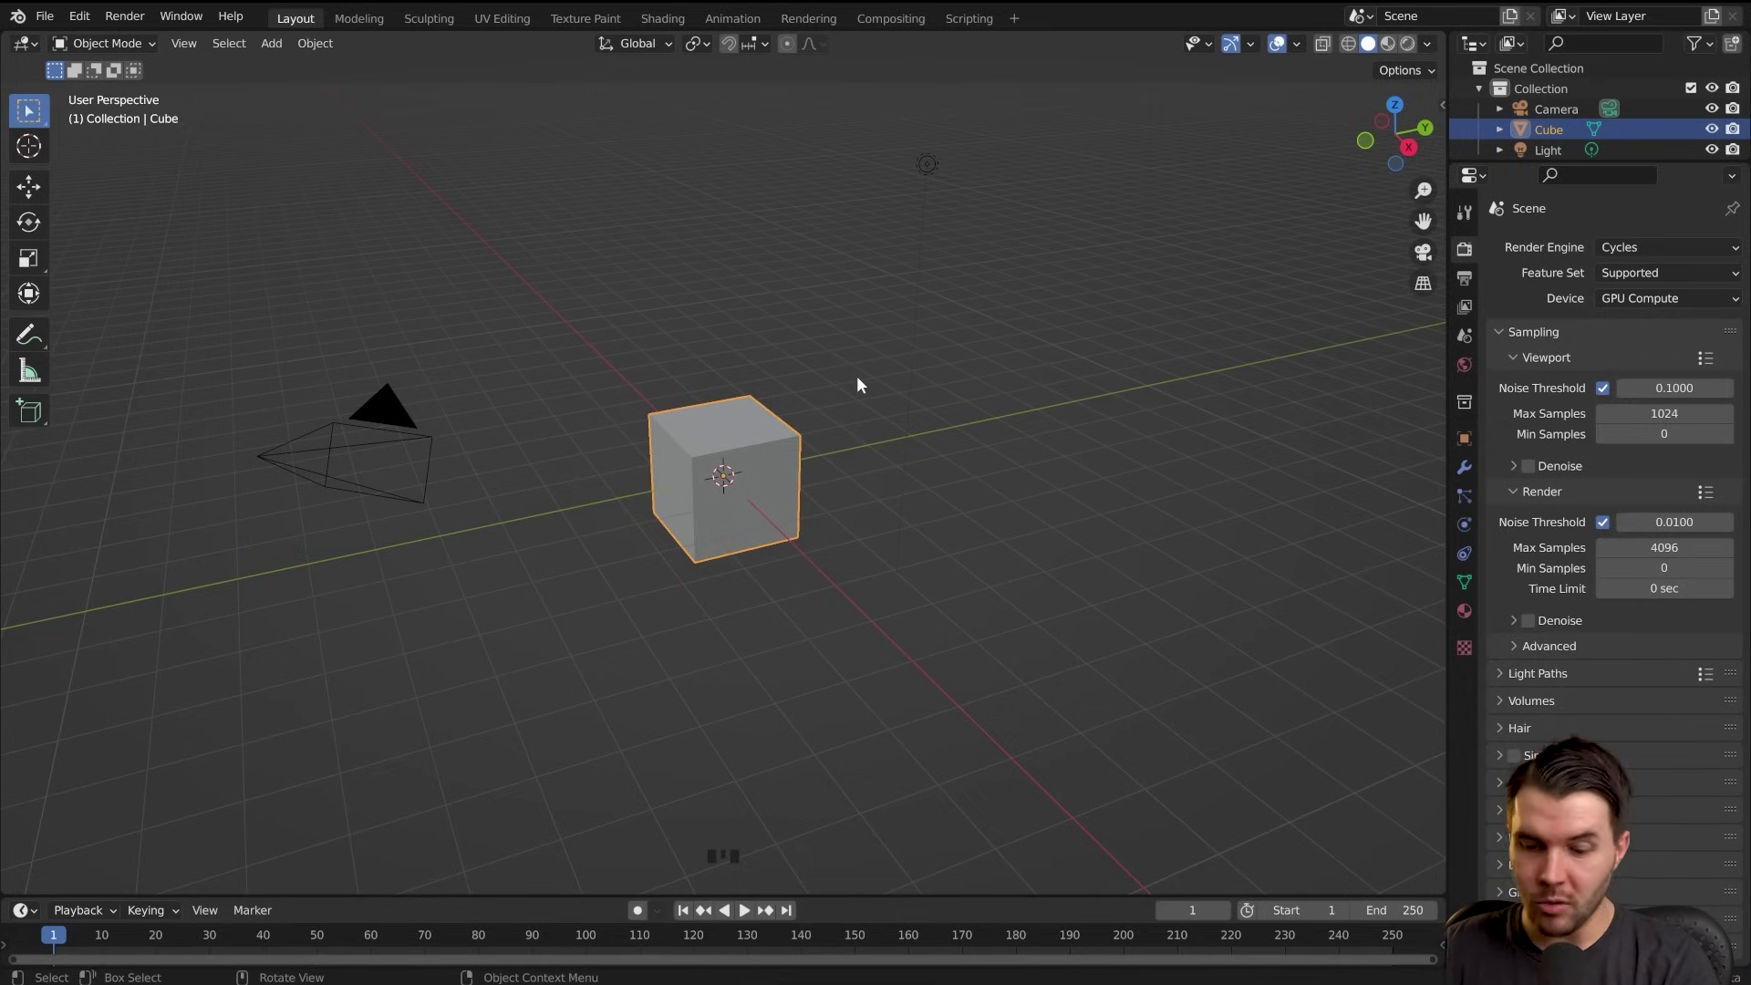
Delete the default cube from the scene
{"action": "key", "text": "Delete"}
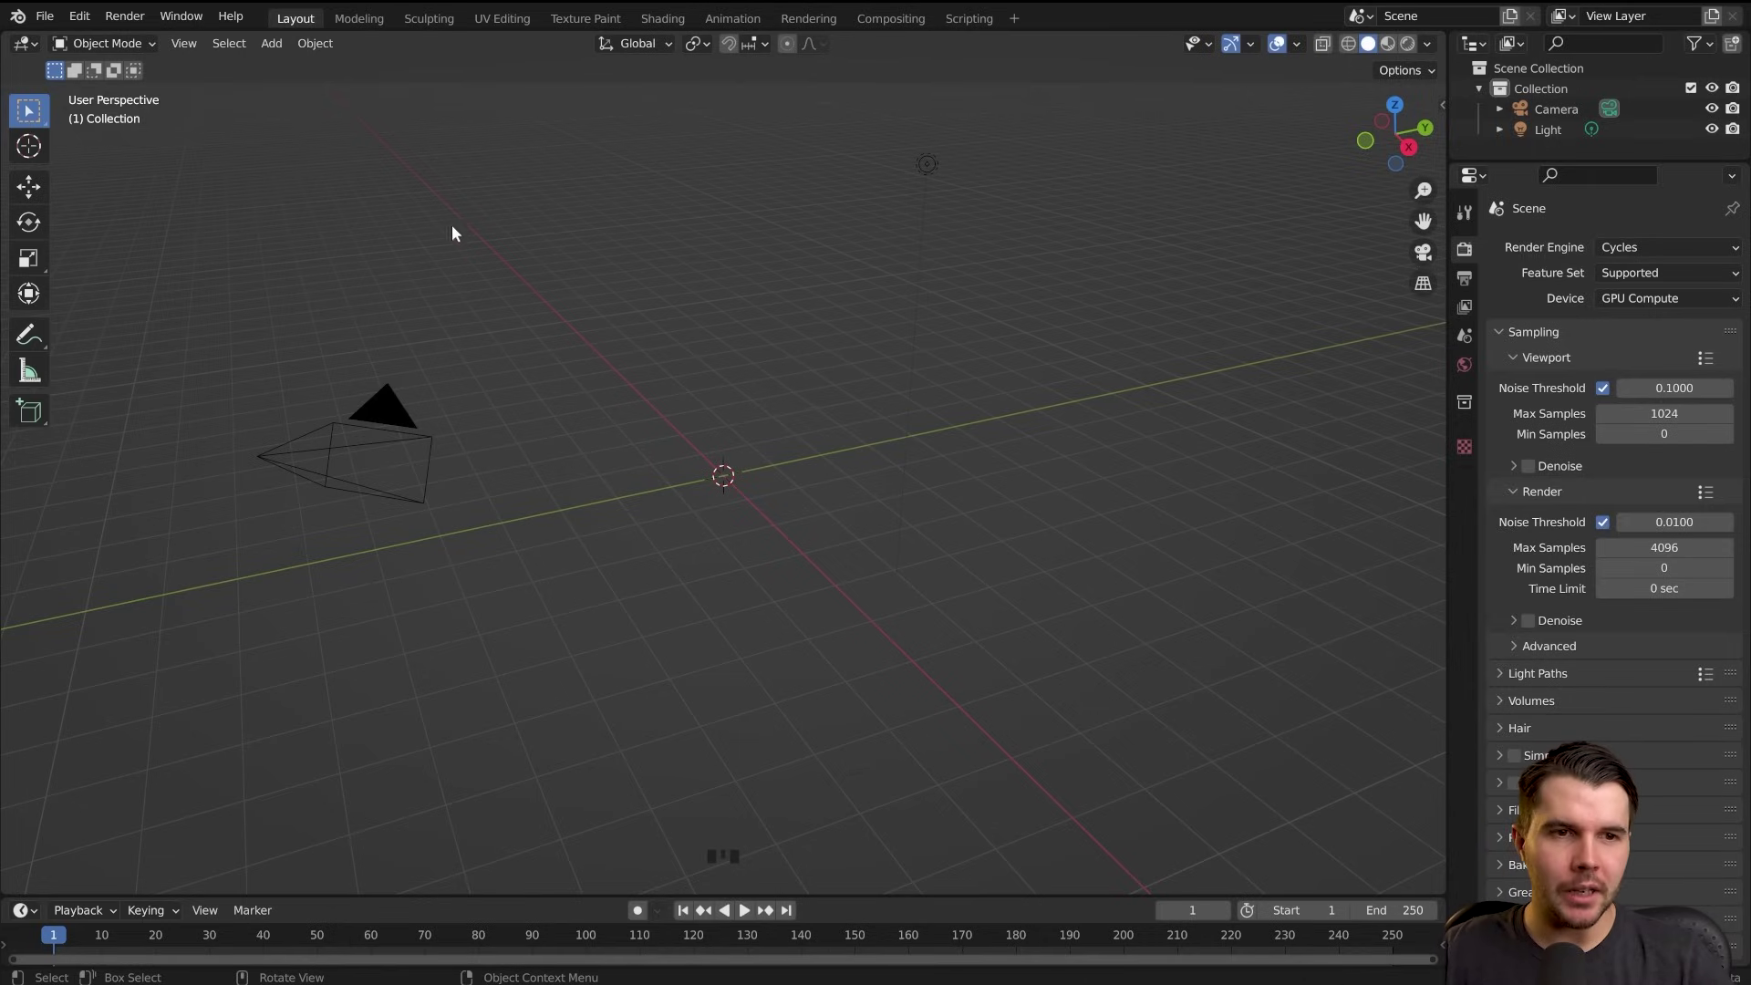
{"action": "left_click", "coordinate": [272, 46]}
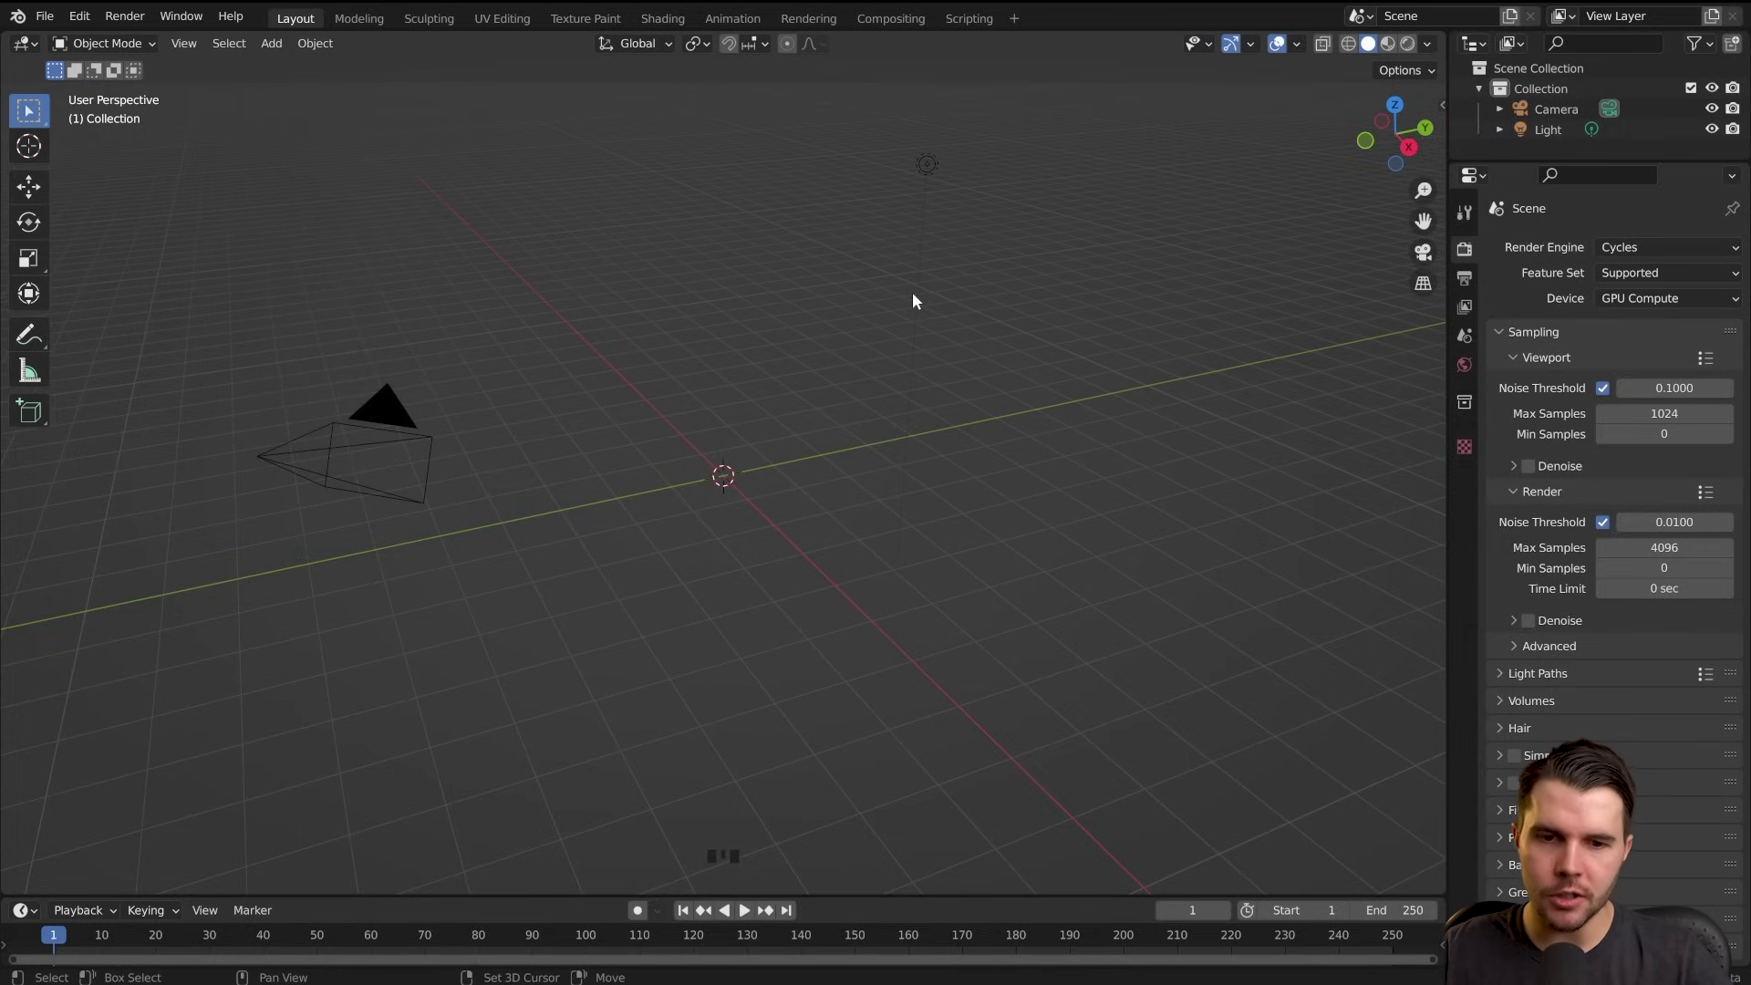
Add a cube mesh and, in Edit Mode, extrude its top face upward and an upper side face outward
{"action": "key", "text": "shift+a"}
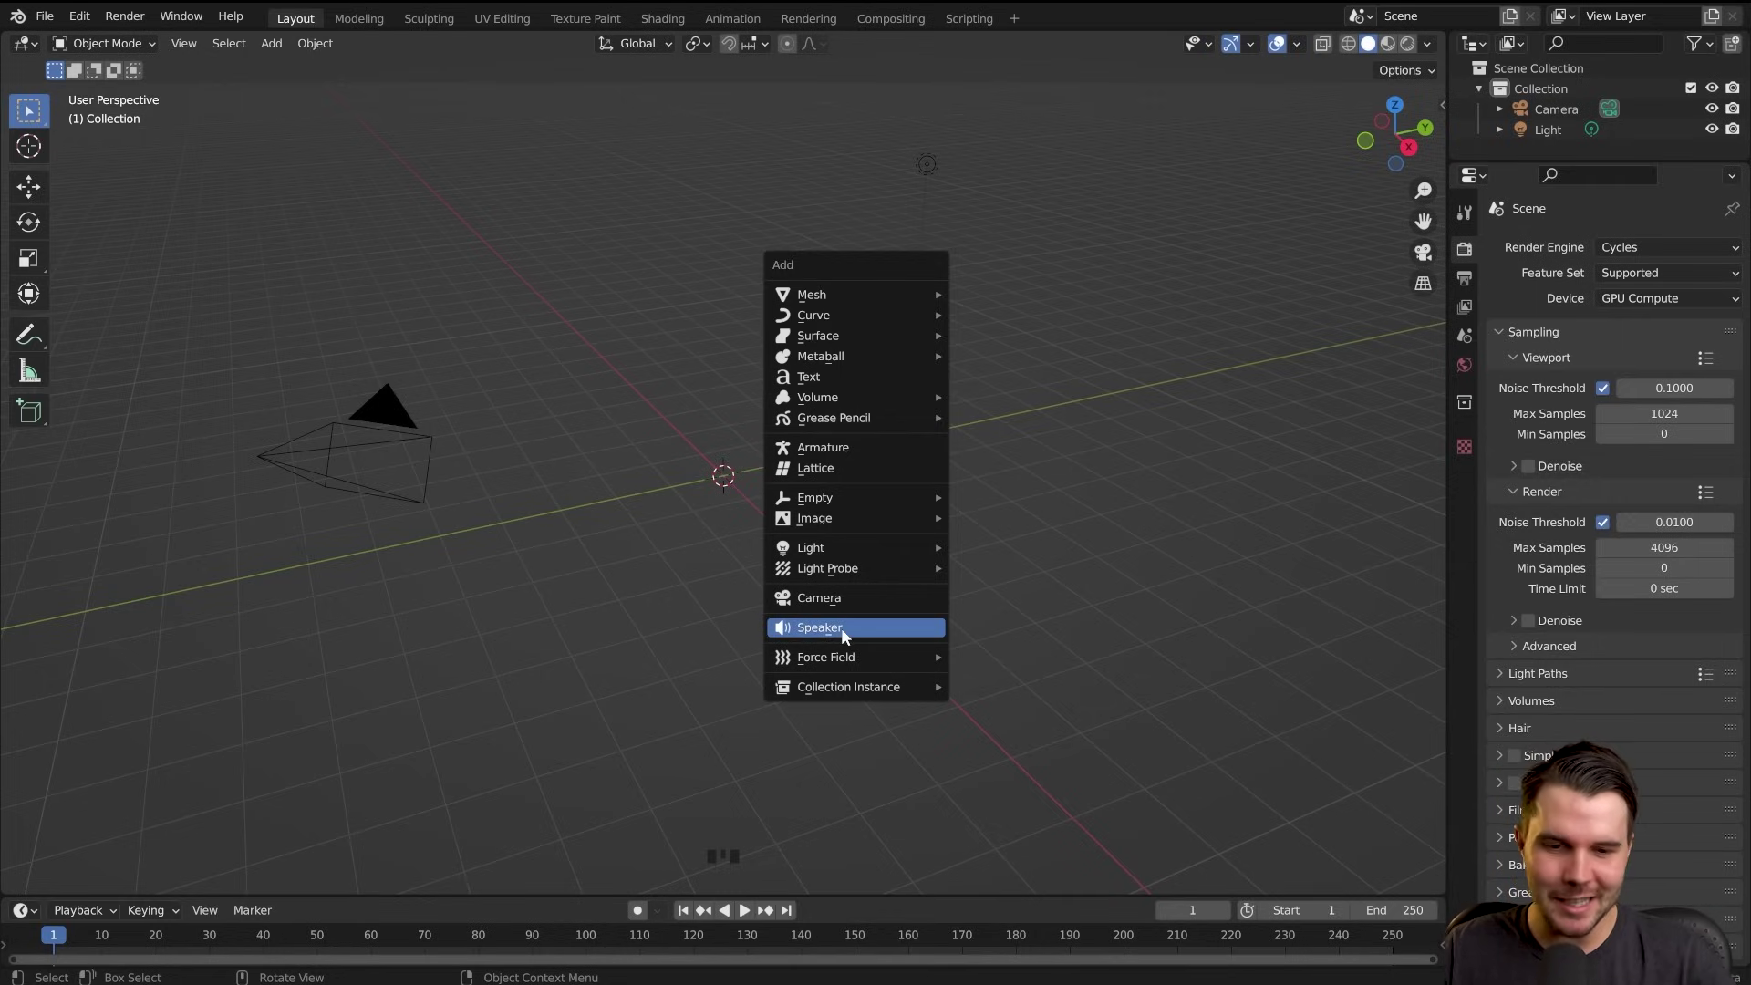
{"action": "mouse_move", "coordinate": [849, 296]}
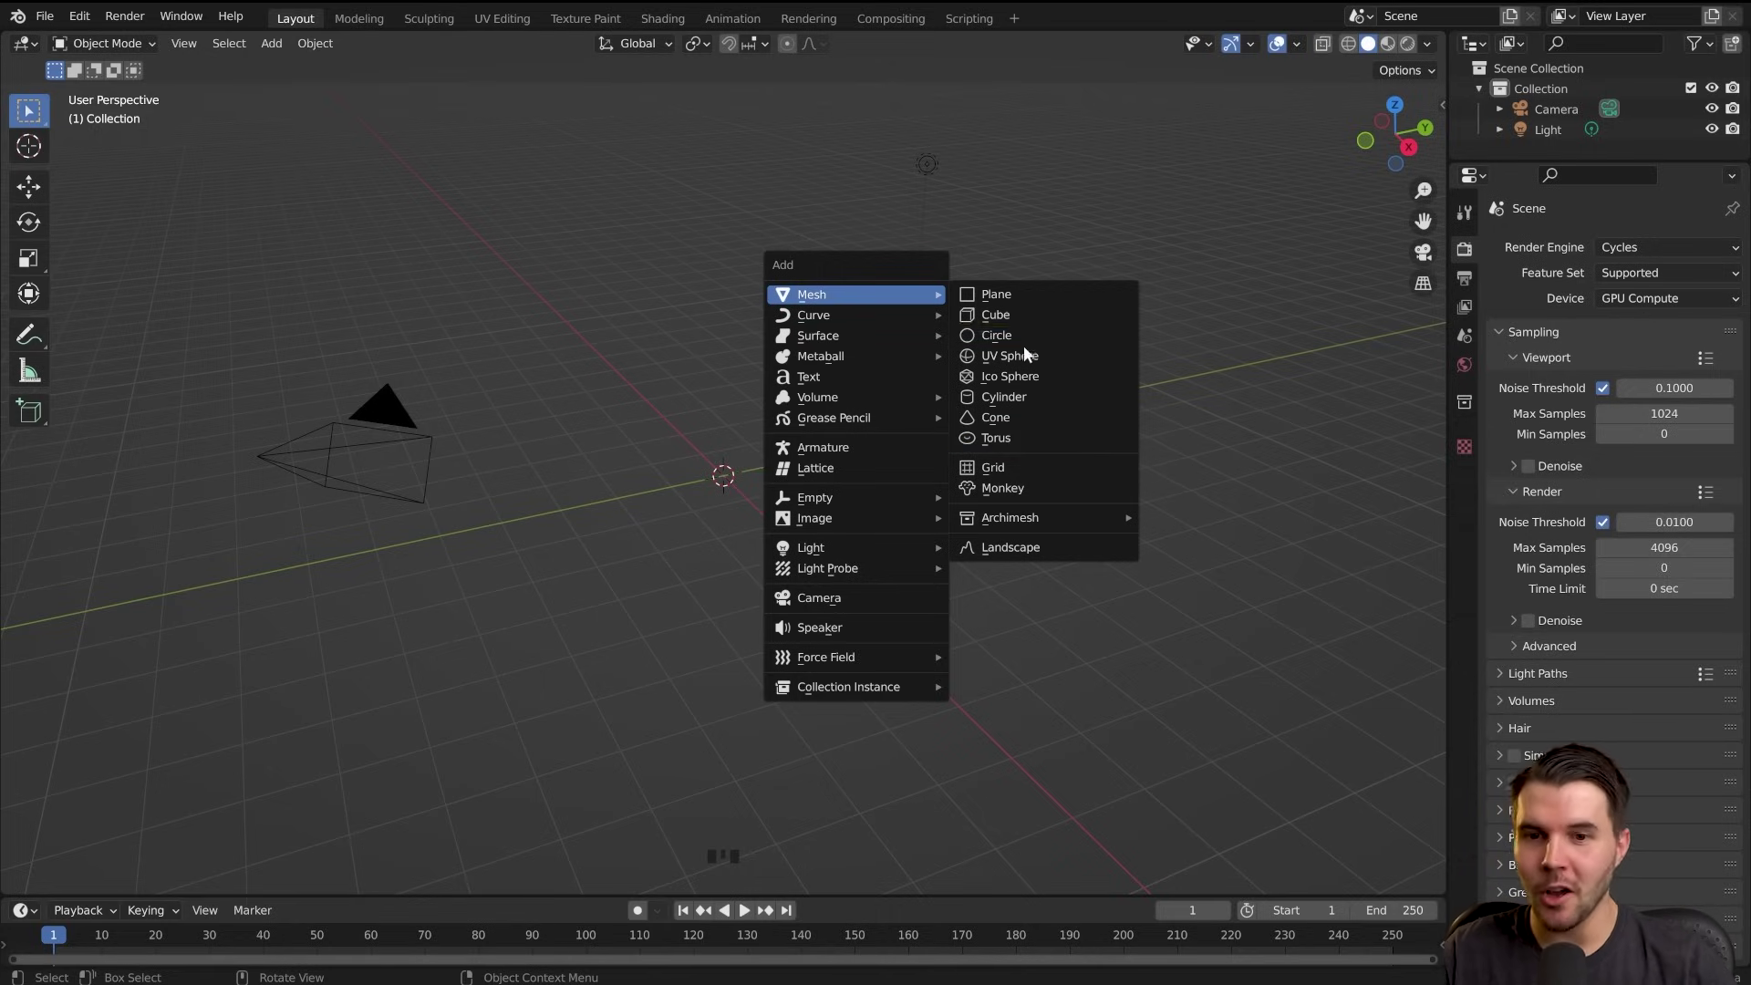
{"action": "left_click", "coordinate": [1052, 315]}
{"action": "key", "text": "Tab"}
{"action": "key", "text": "3"}
{"action": "left_click", "coordinate": [723, 421]}
{"action": "key", "text": "e"}
{"action": "left_click", "coordinate": [730, 320]}
{"action": "left_click", "coordinate": [755, 379]}
{"action": "key", "text": "e"}
{"action": "left_click", "coordinate": [850, 417]}
Undo the face extrusions and delete the cube in Object Mode
{"action": "key", "text": "ctrl+z"}
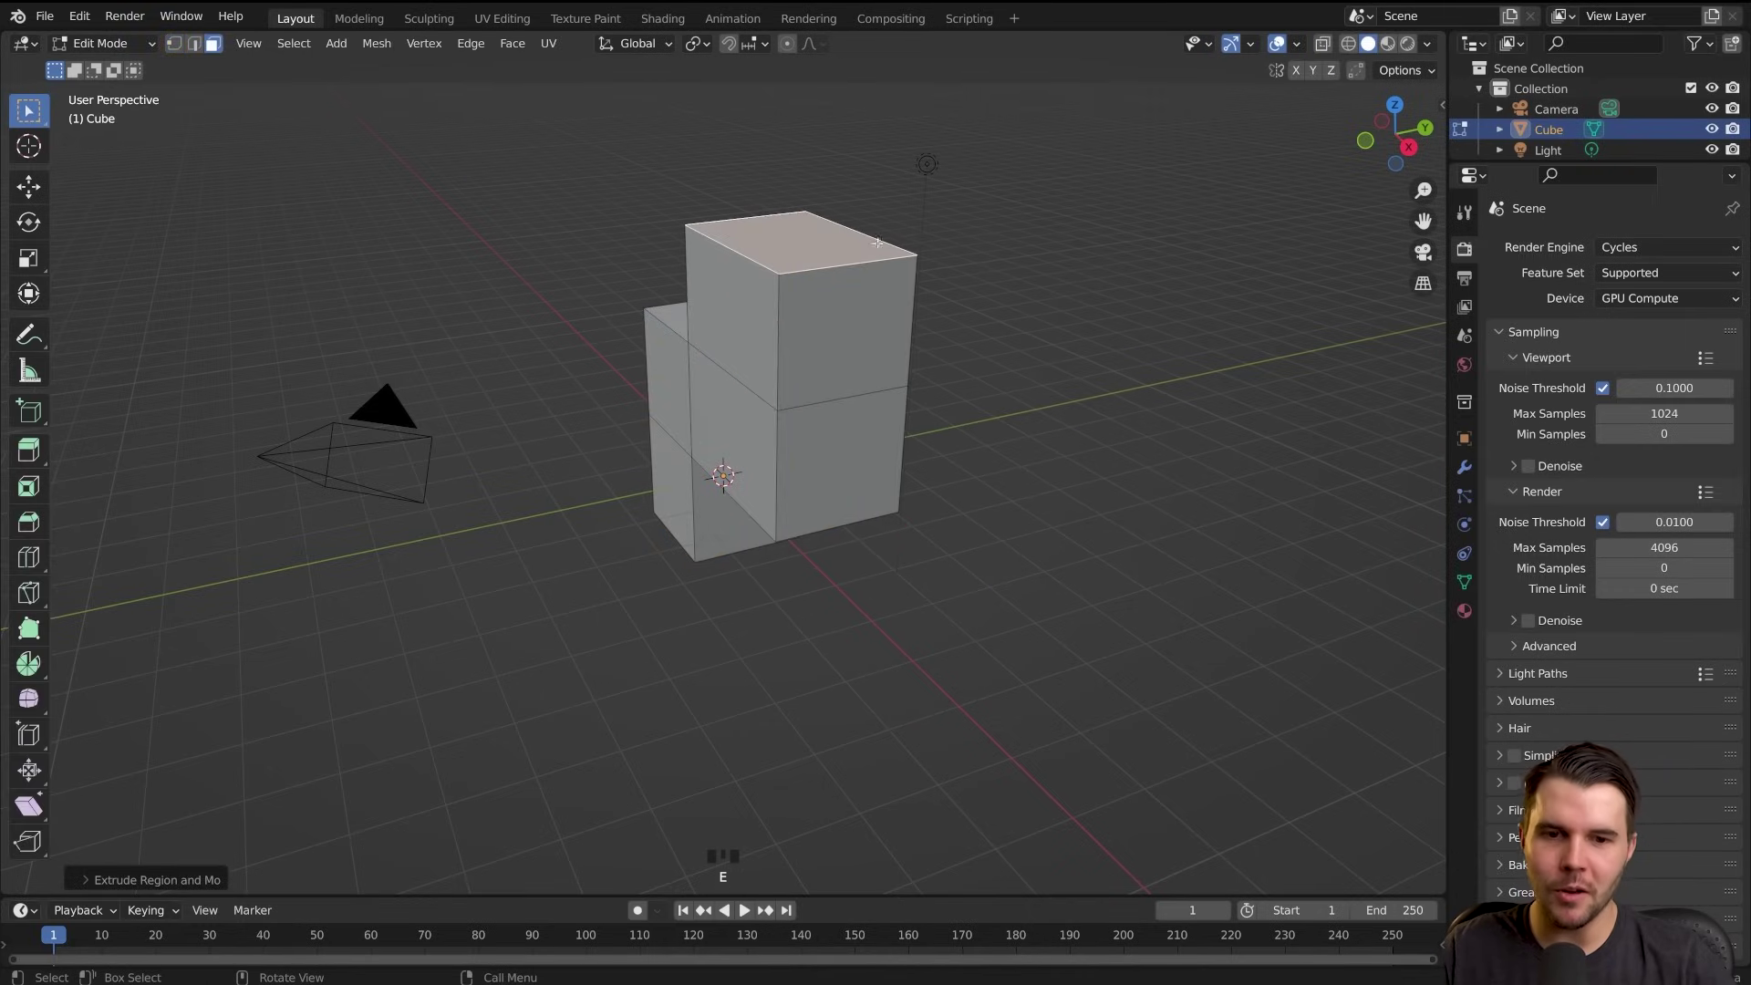
{"action": "key", "text": "Tab"}
{"action": "key", "text": "ctrl+z"}
{"action": "key", "text": "ctrl+z"}
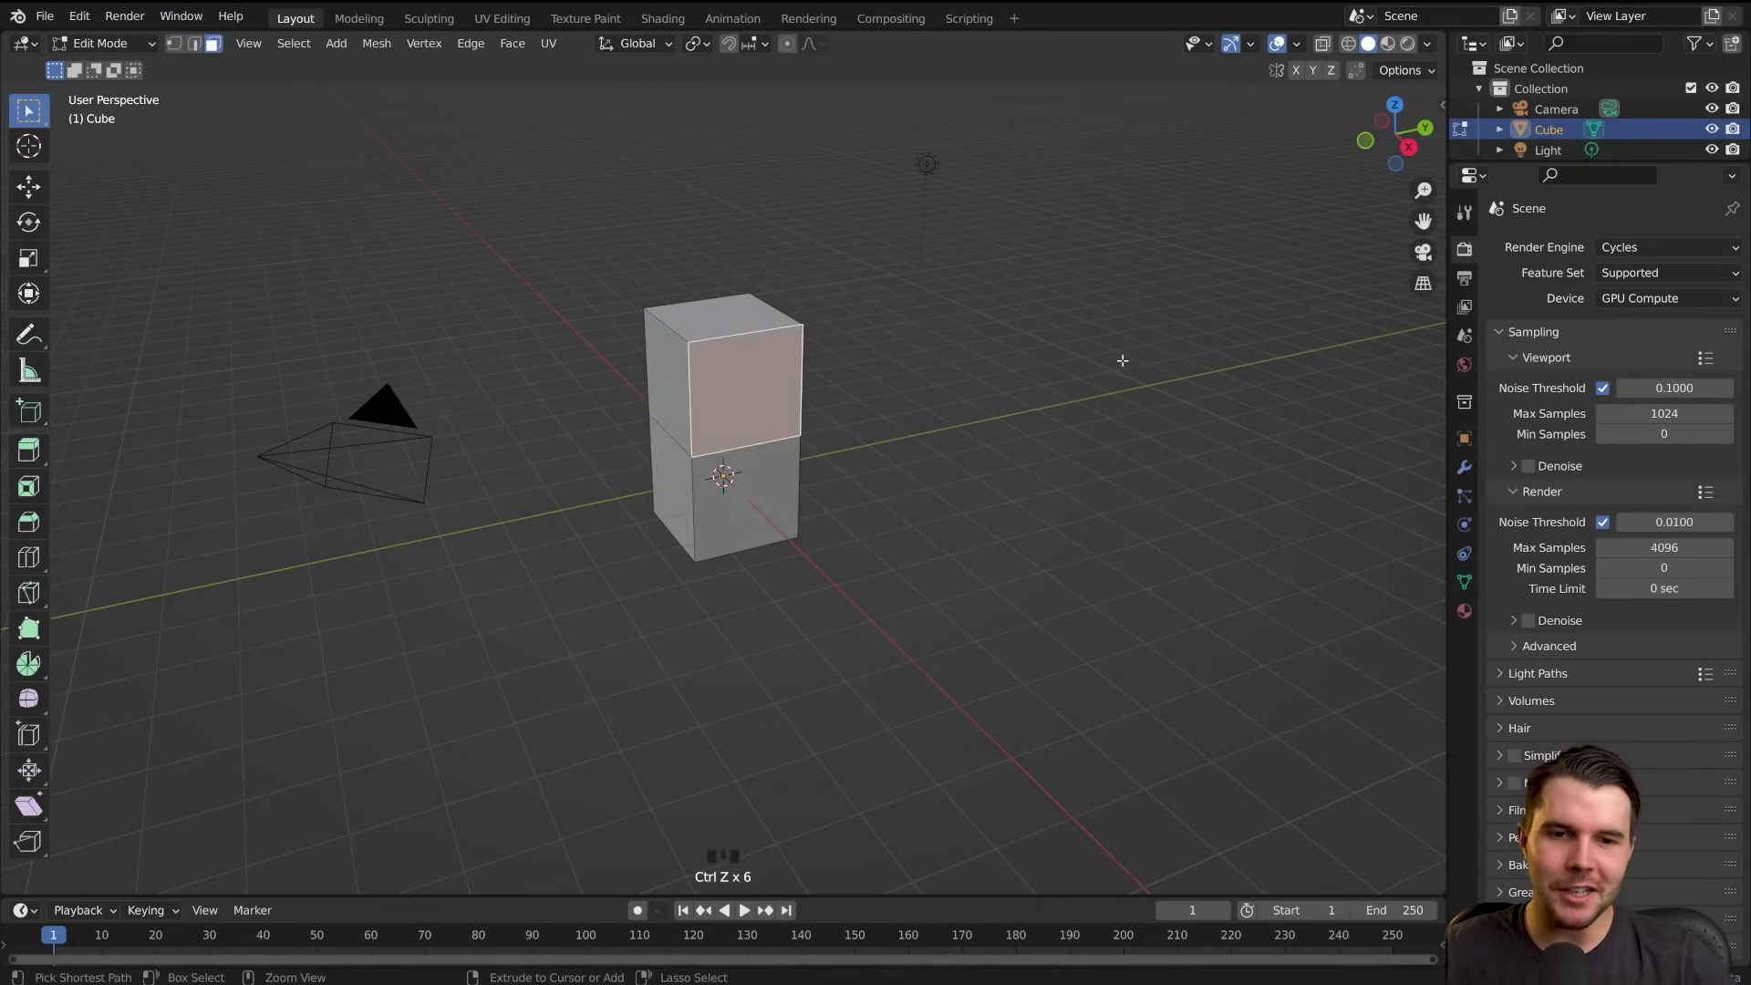
{"action": "key", "text": "ctrl+z"}
{"action": "key", "text": "Tab"}
{"action": "key", "text": "x"}
{"action": "left_click", "coordinate": [910, 383]}
Add a torus mesh to the scene
{"action": "key", "text": "shift+a"}
{"action": "mouse_move", "coordinate": [933, 368]}
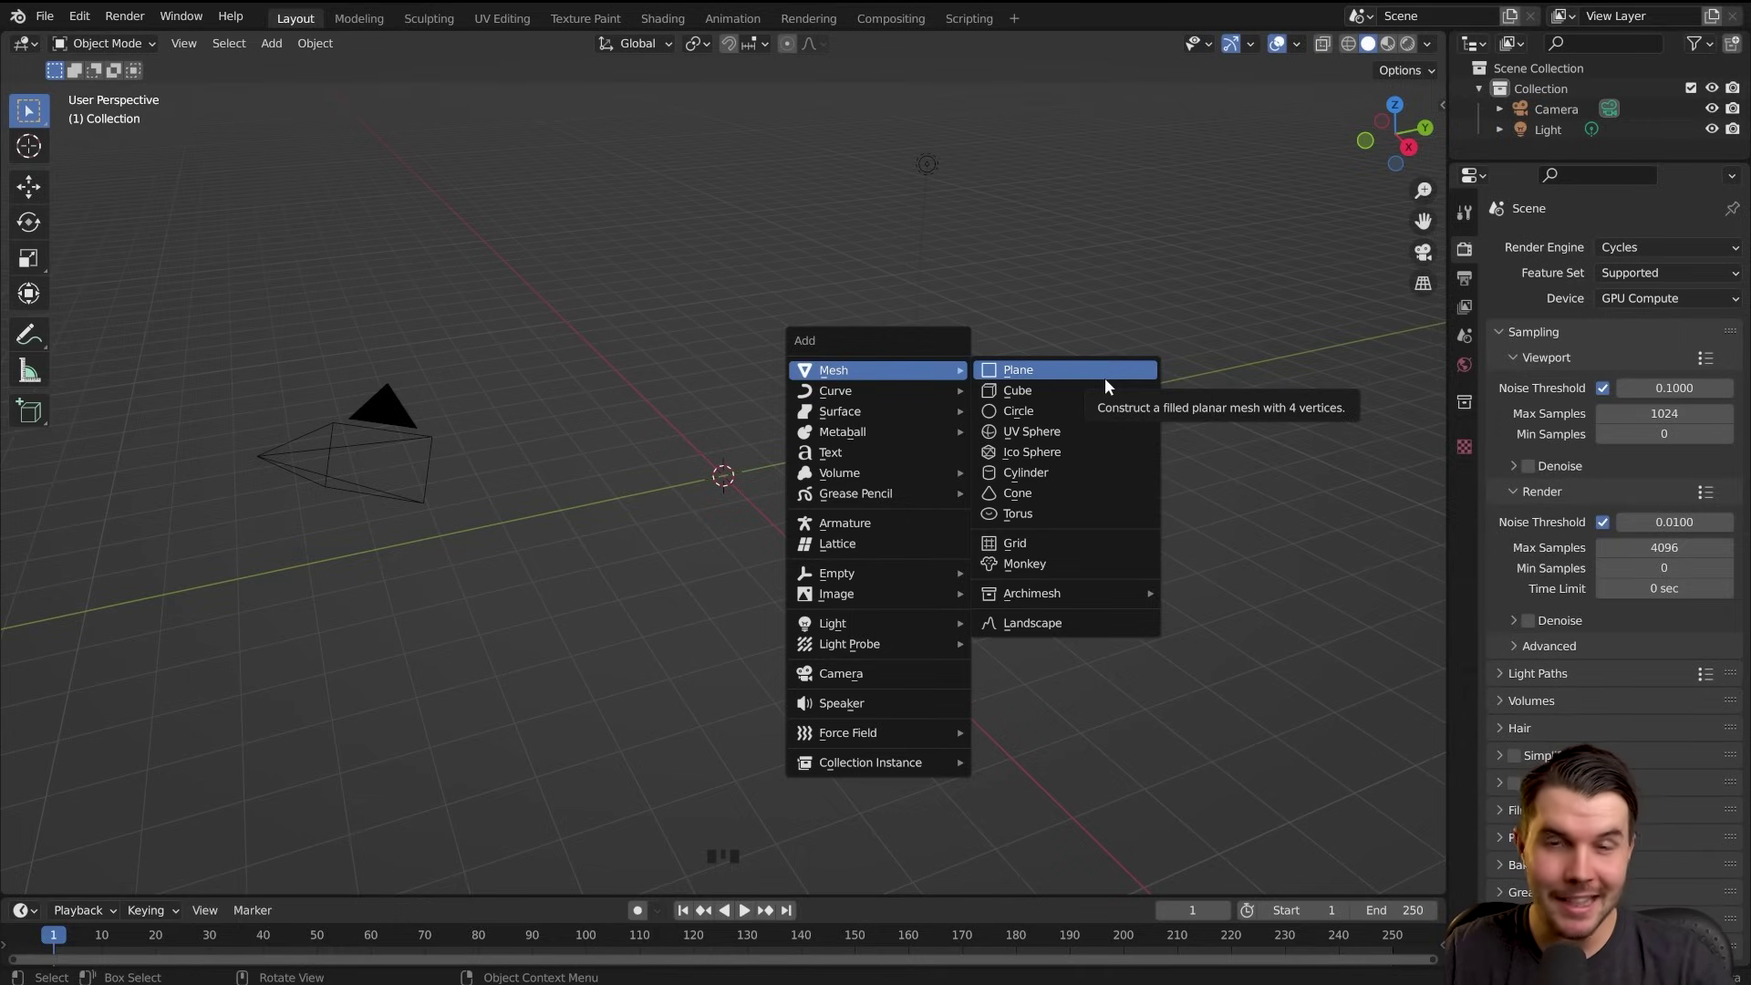
{"action": "left_click", "coordinate": [1048, 514]}
{"action": "middle_click_drag", "start_coordinate": [763, 577], "coordinate": [854, 468]}
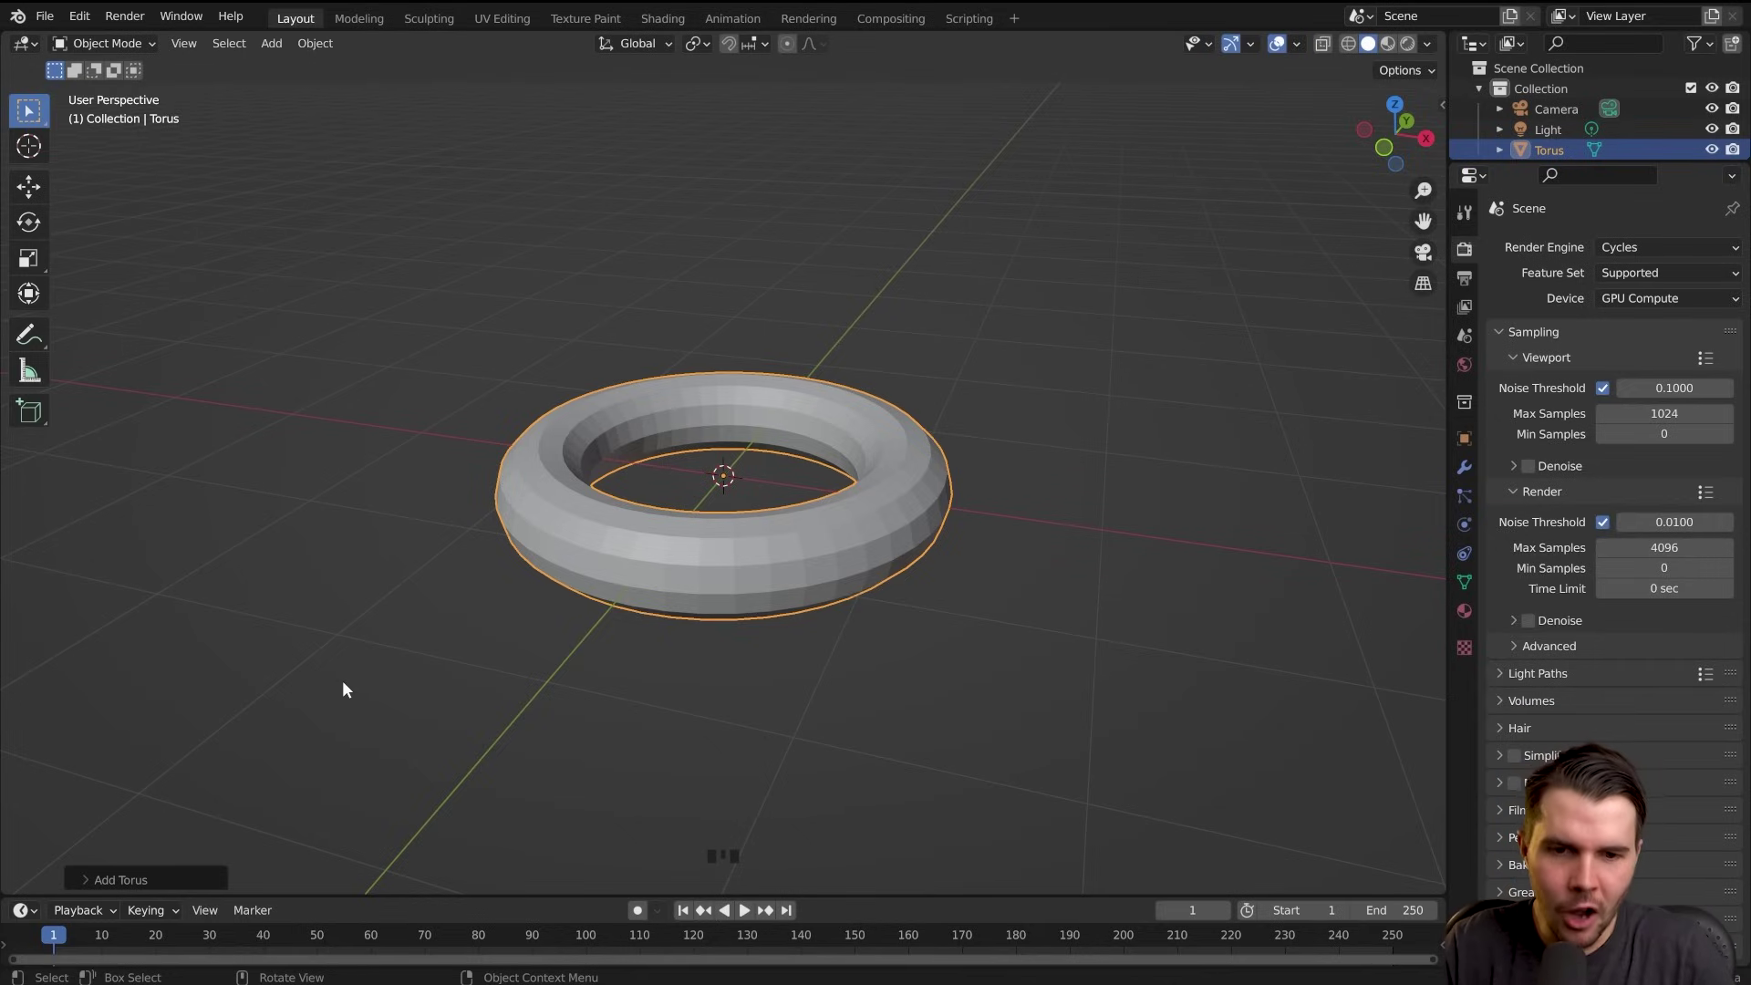
{"action": "middle_click_drag", "start_coordinate": [343, 681], "coordinate": [650, 552]}
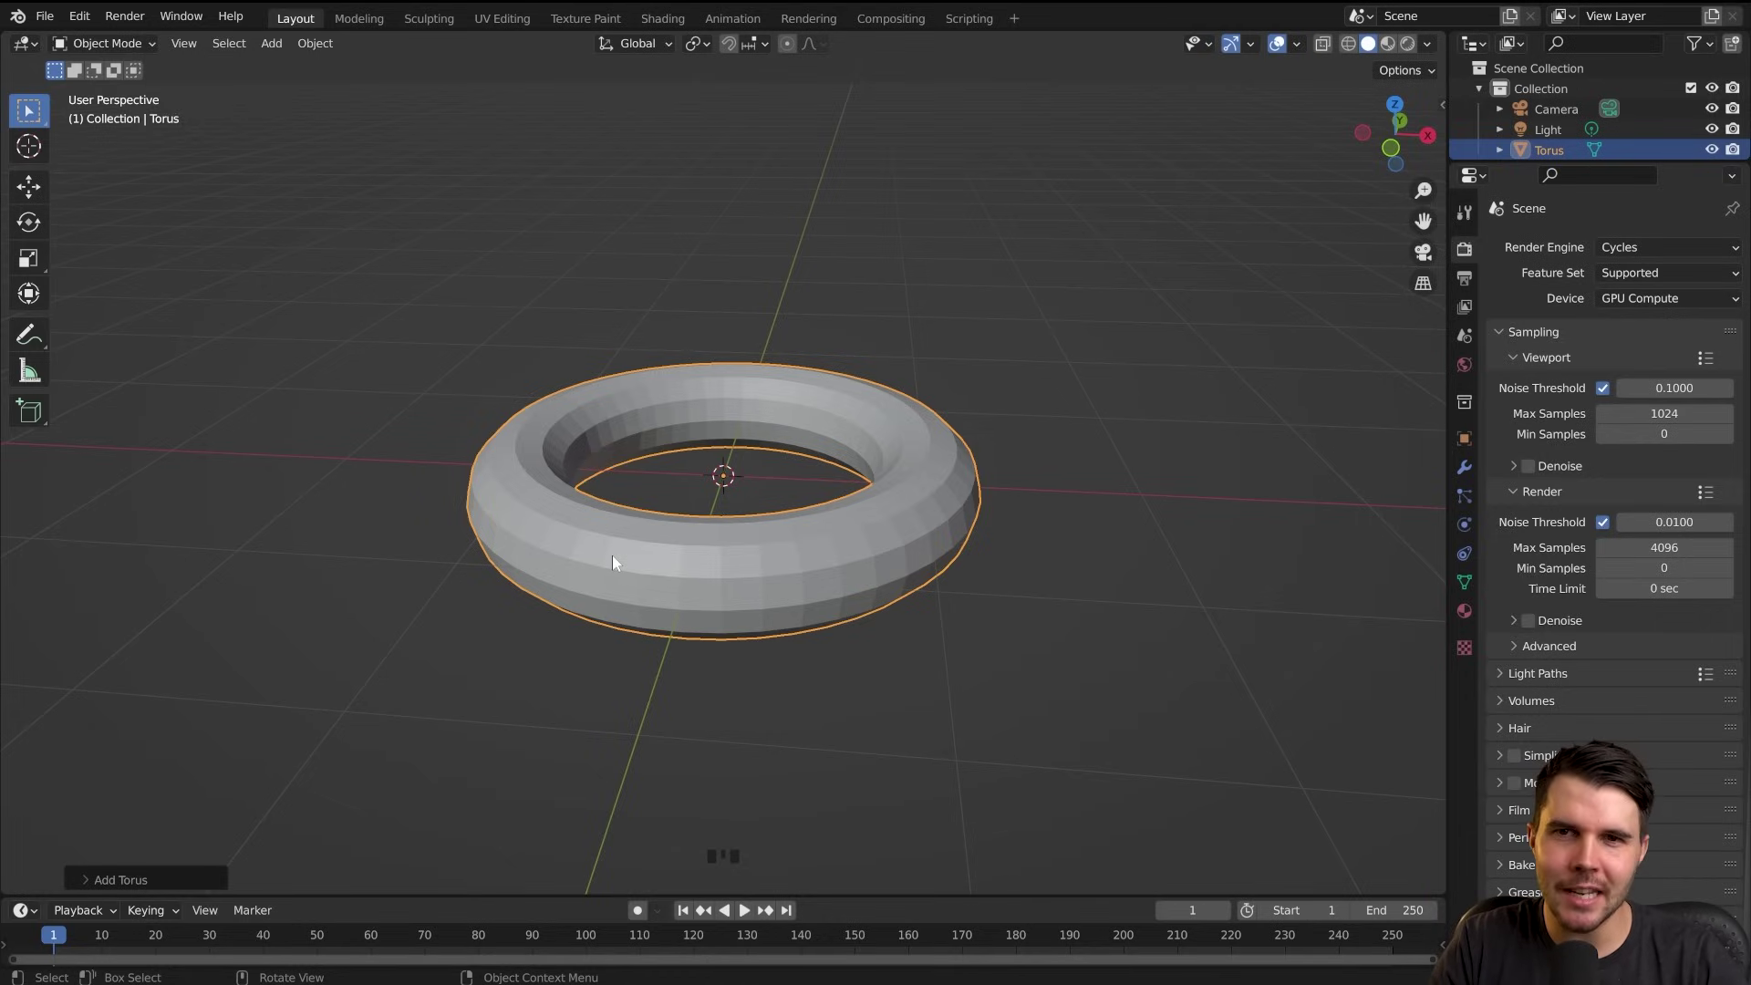
In the torus creation settings, set 16 major segments and a major radius of 0.91 m
{"action": "left_click", "coordinate": [115, 879]}
{"action": "left_click_drag", "start_coordinate": [260, 598], "coordinate": [217, 597]}
{"action": "left_click_drag", "start_coordinate": [274, 672], "coordinate": [235, 672]}
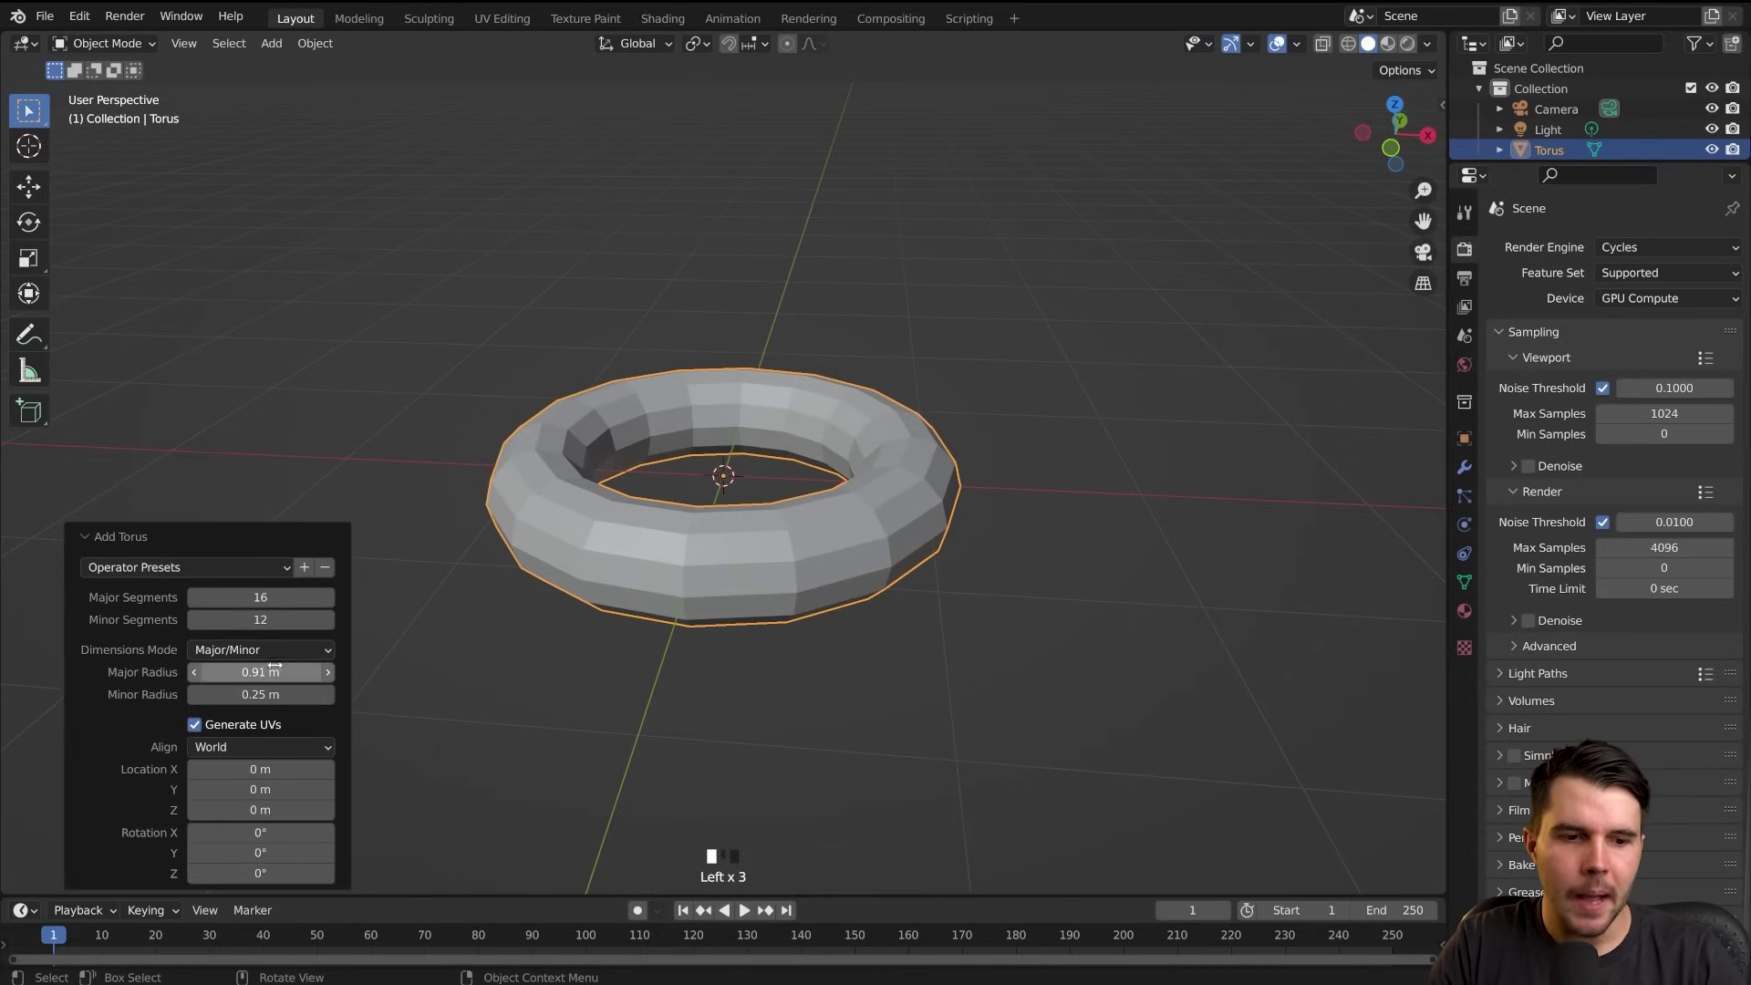
{"action": "left_click", "coordinate": [418, 383]}
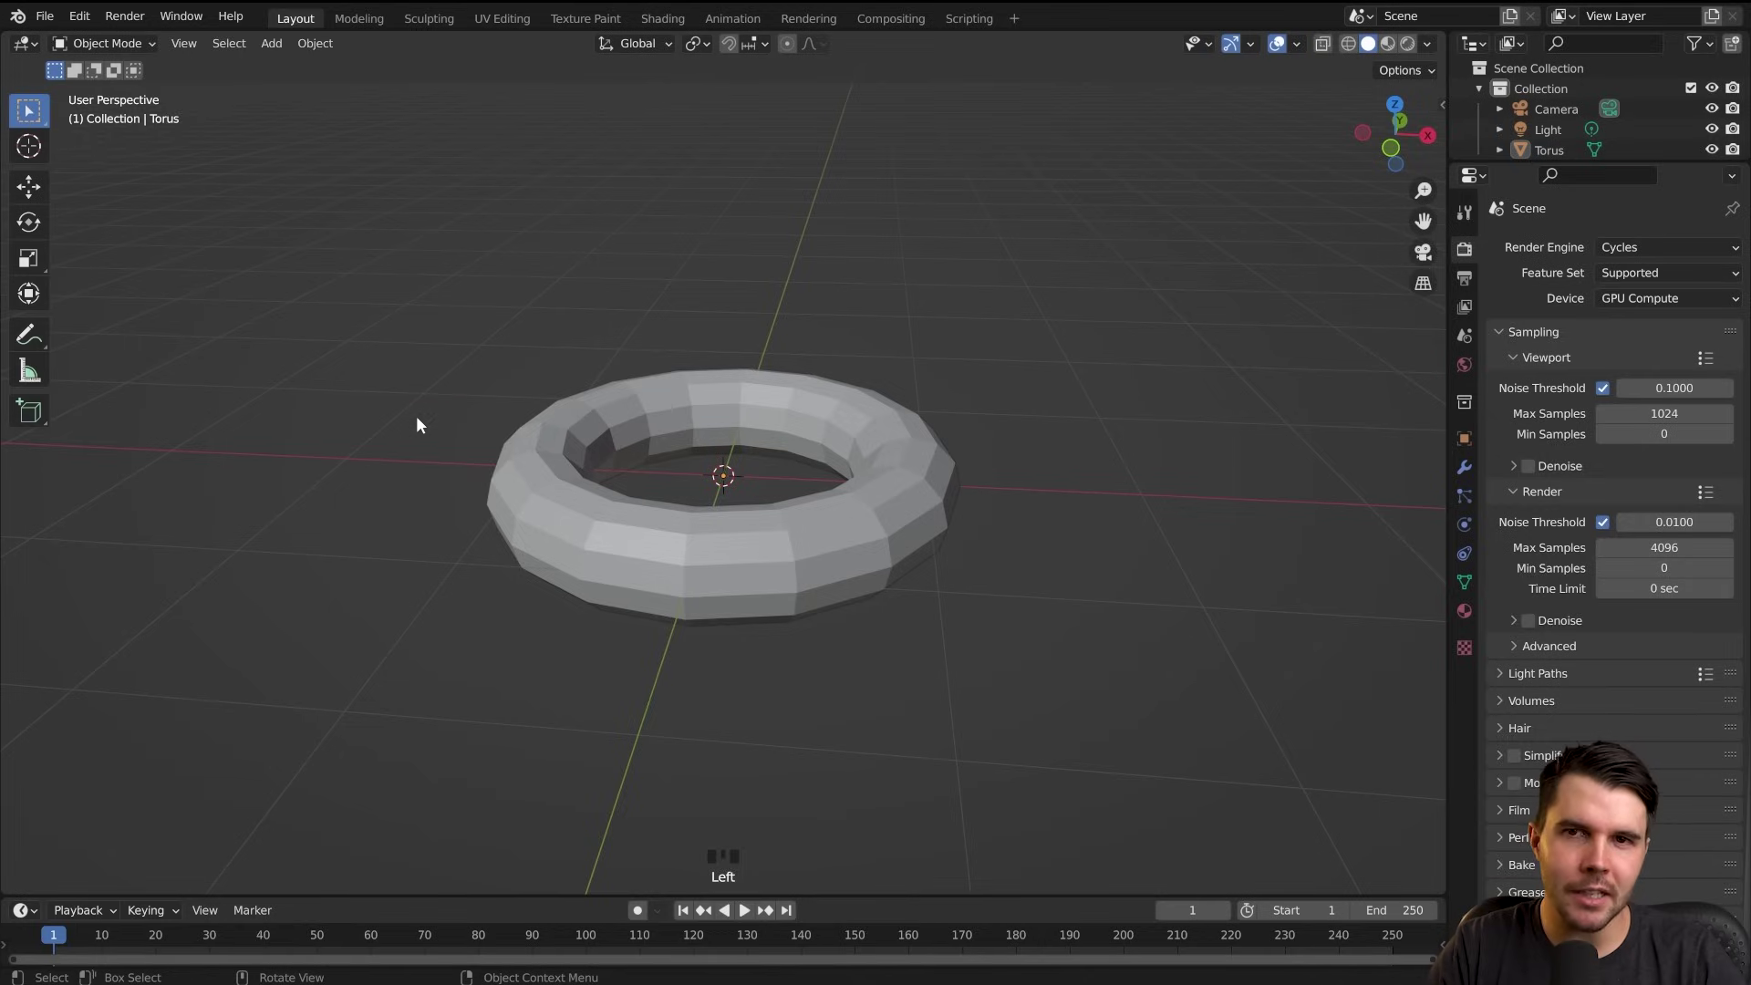
Select the torus and try to reopen its creation settings
{"action": "left_click", "coordinate": [850, 563]}
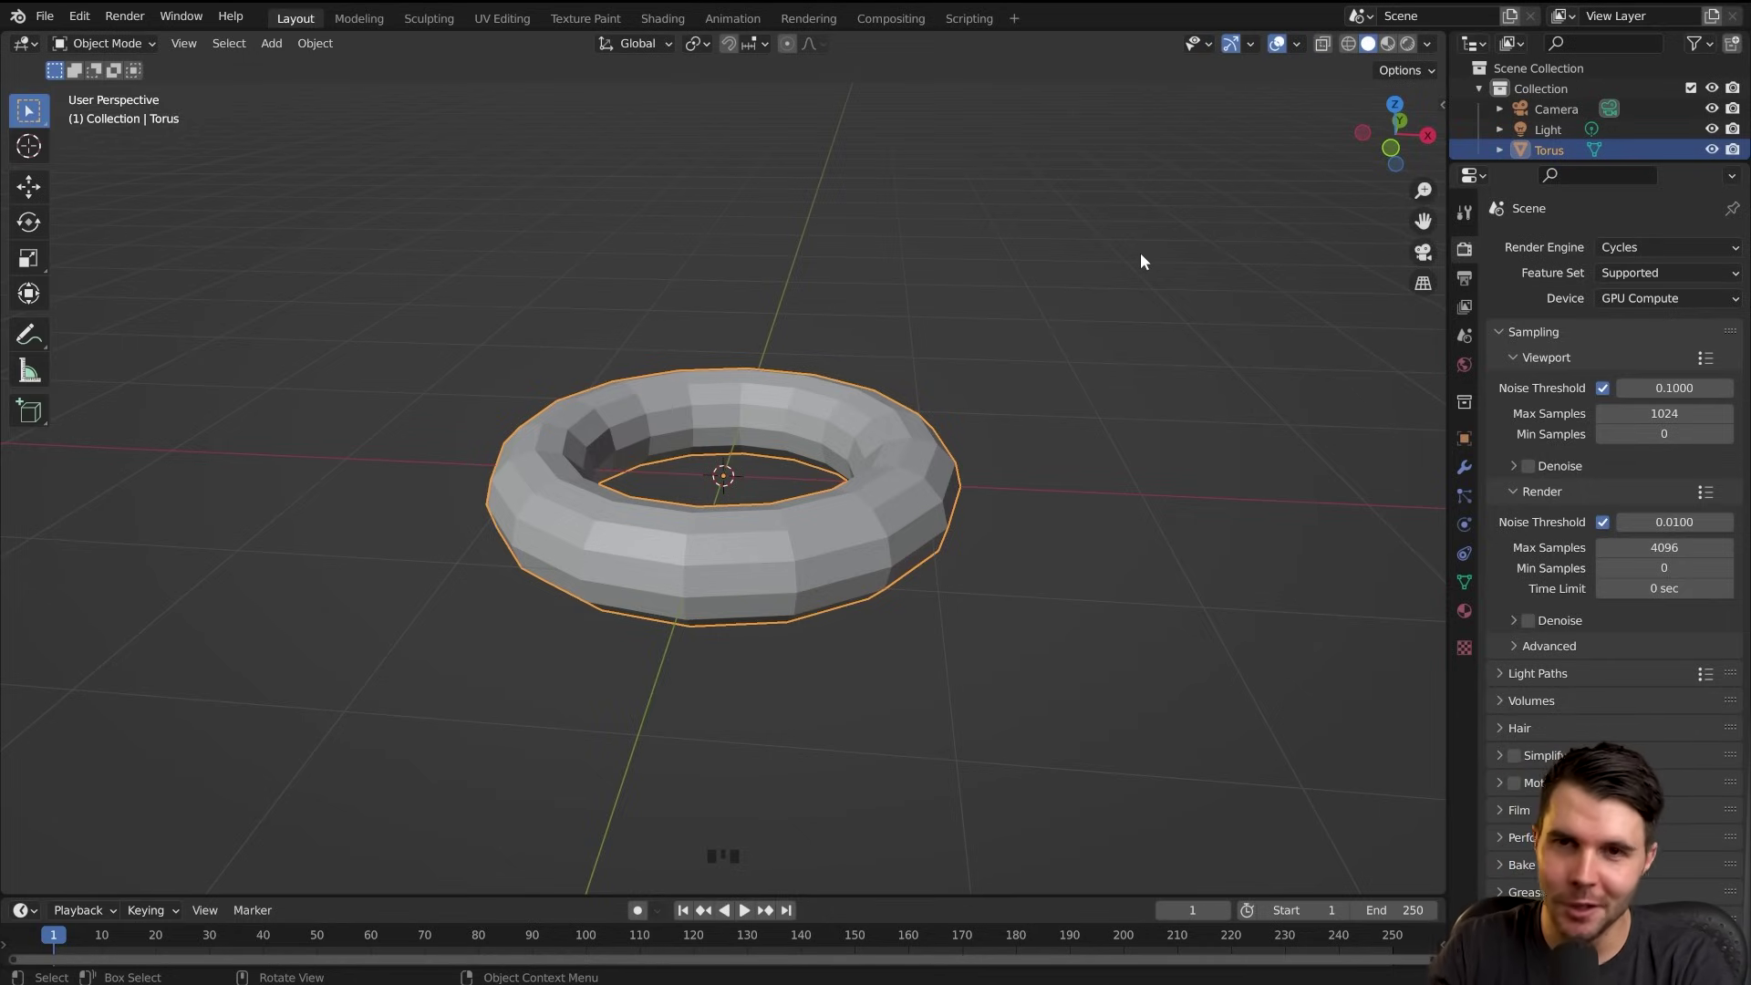
{"action": "key", "text": "F9"}
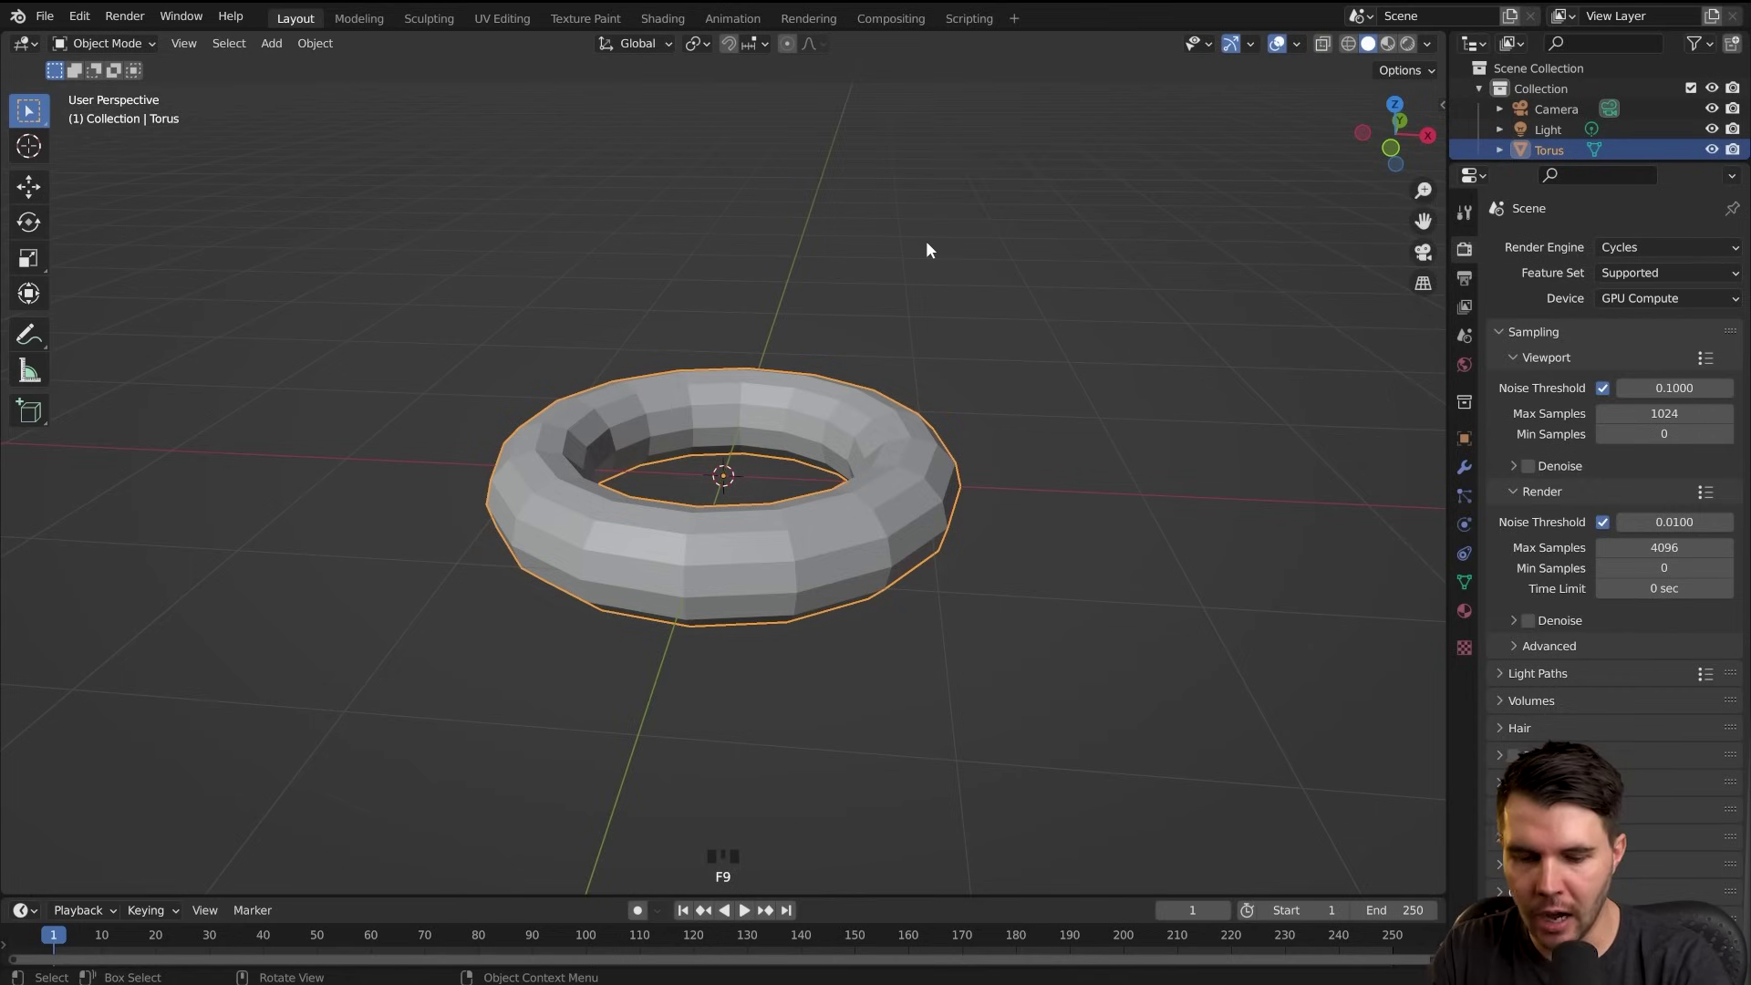
{"action": "key", "text": "F9"}
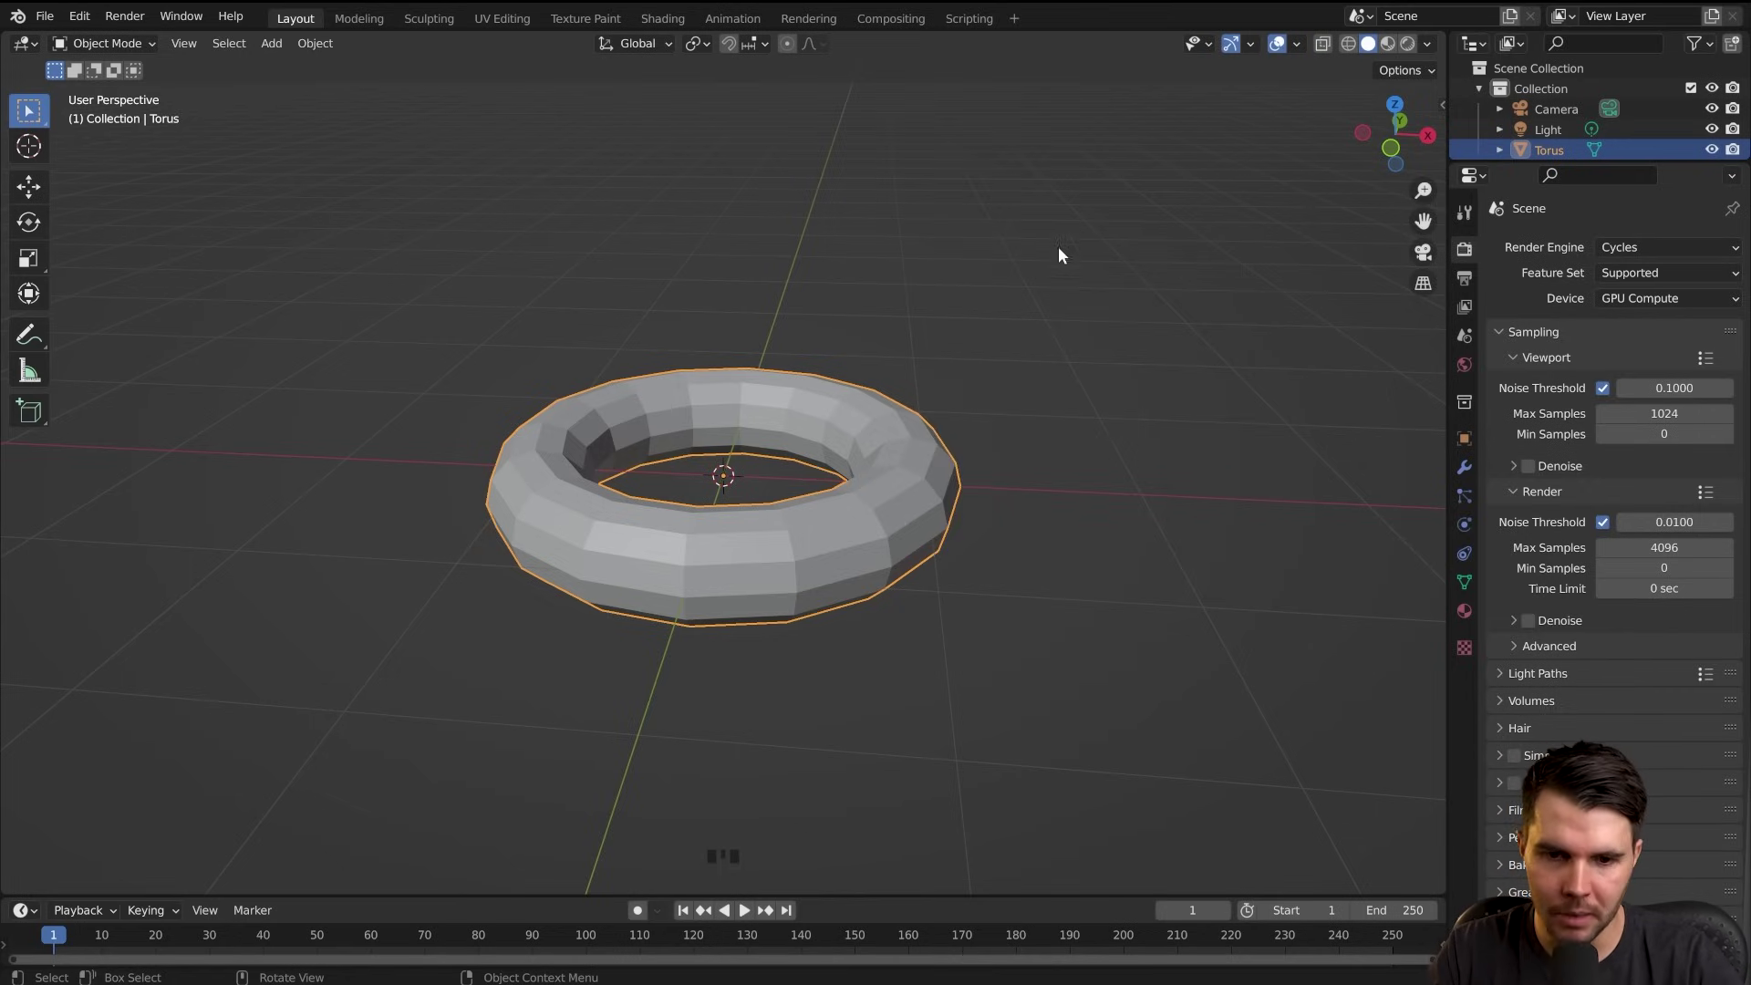
Delete the torus and add a new torus mesh in its place
{"action": "key", "text": "x"}
{"action": "left_click", "coordinate": [928, 391]}
{"action": "key", "text": "shift+a"}
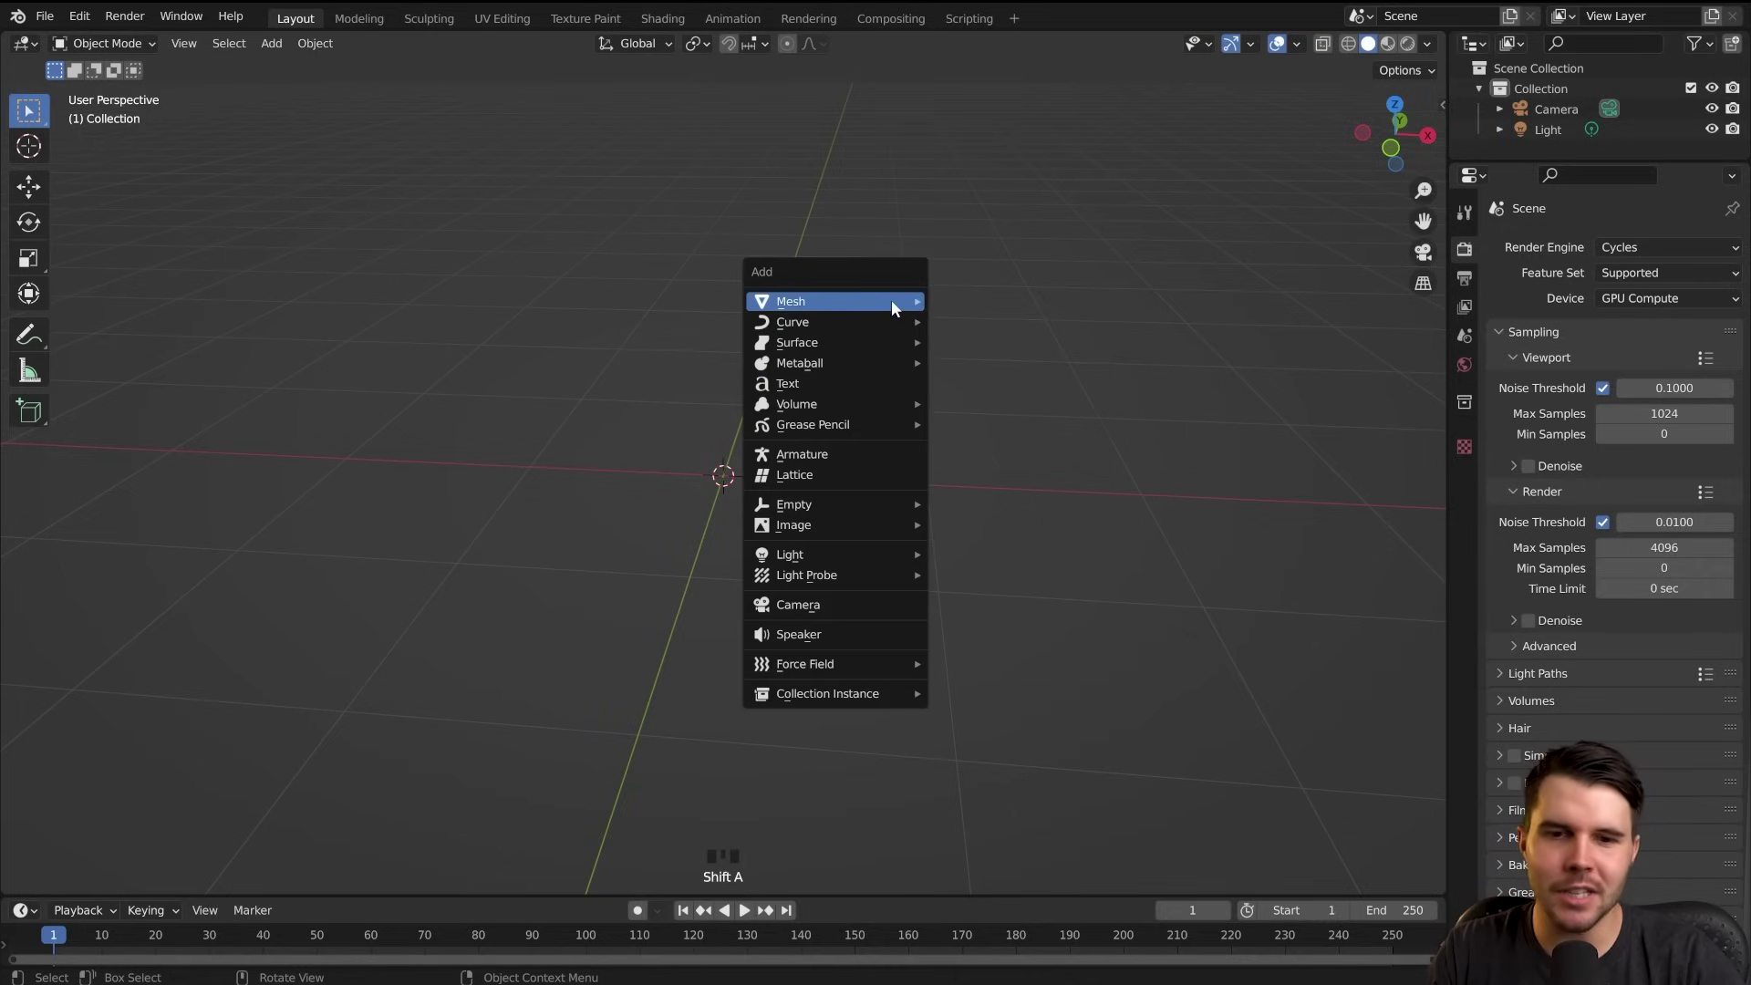
{"action": "mouse_move", "coordinate": [891, 306]}
{"action": "left_click", "coordinate": [1003, 441]}
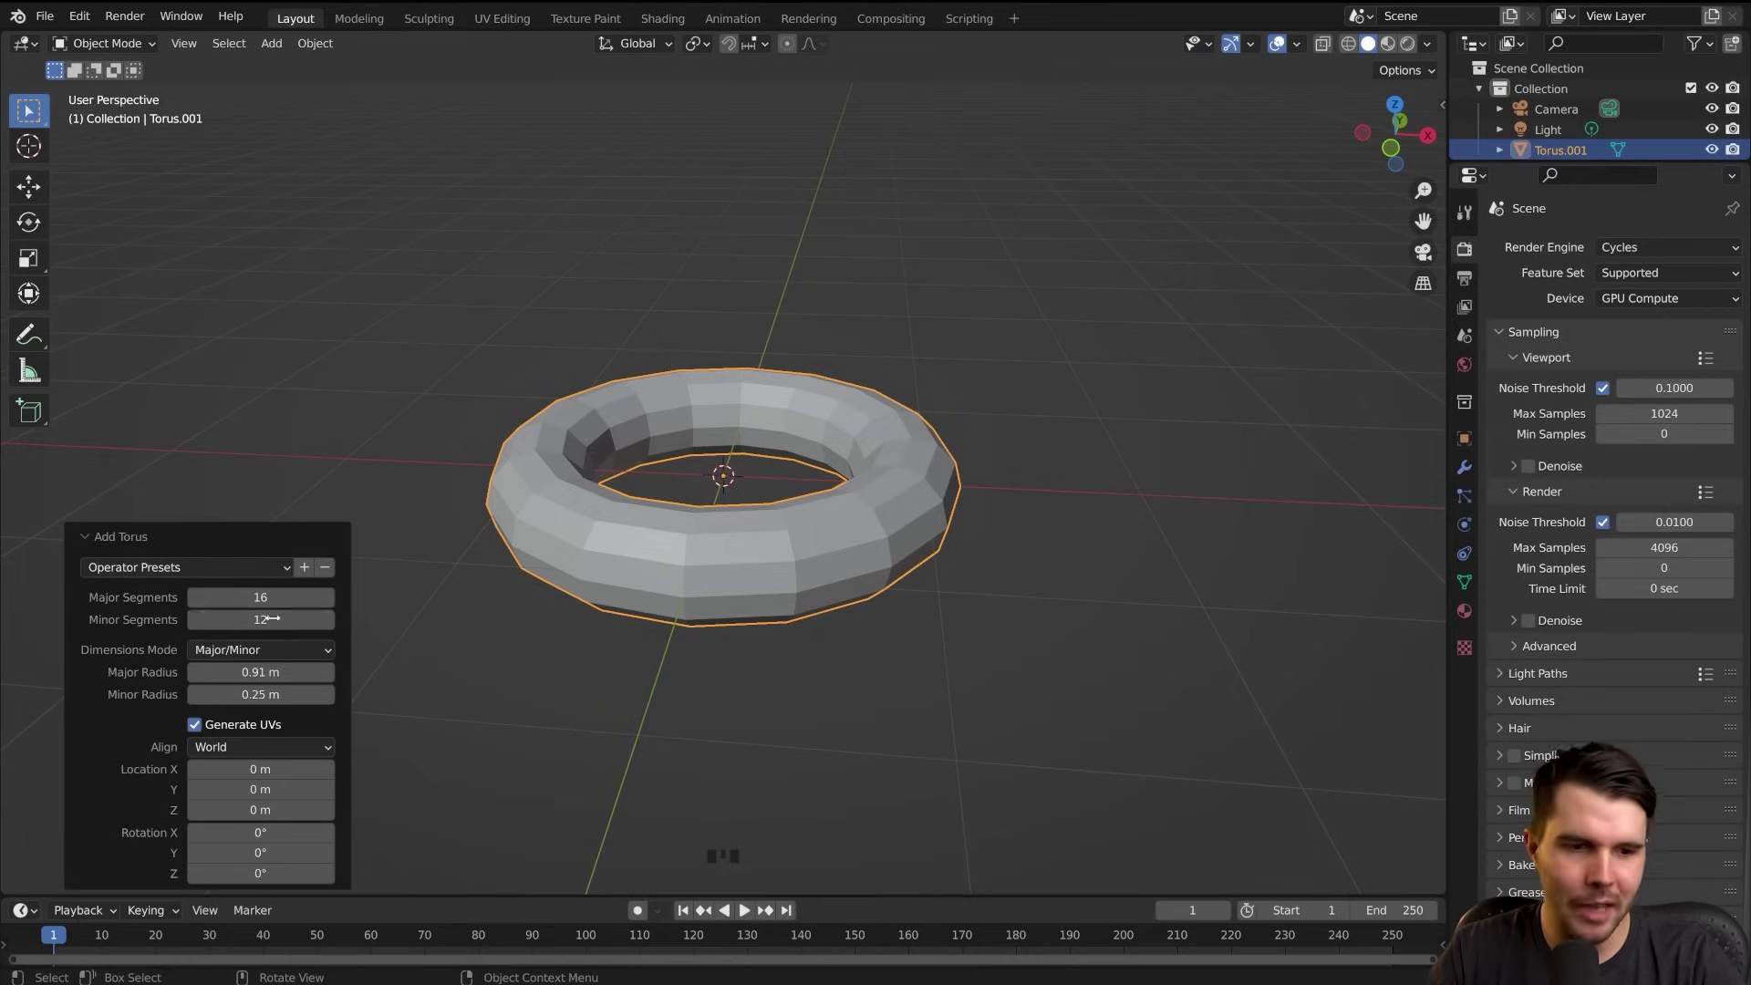
Set the new torus to 25 major segments and a minor radius of 0.61 m
{"action": "left_click_drag", "start_coordinate": [274, 597], "coordinate": [336, 597]}
{"action": "middle_click_drag", "start_coordinate": [505, 630], "coordinate": [679, 549]}
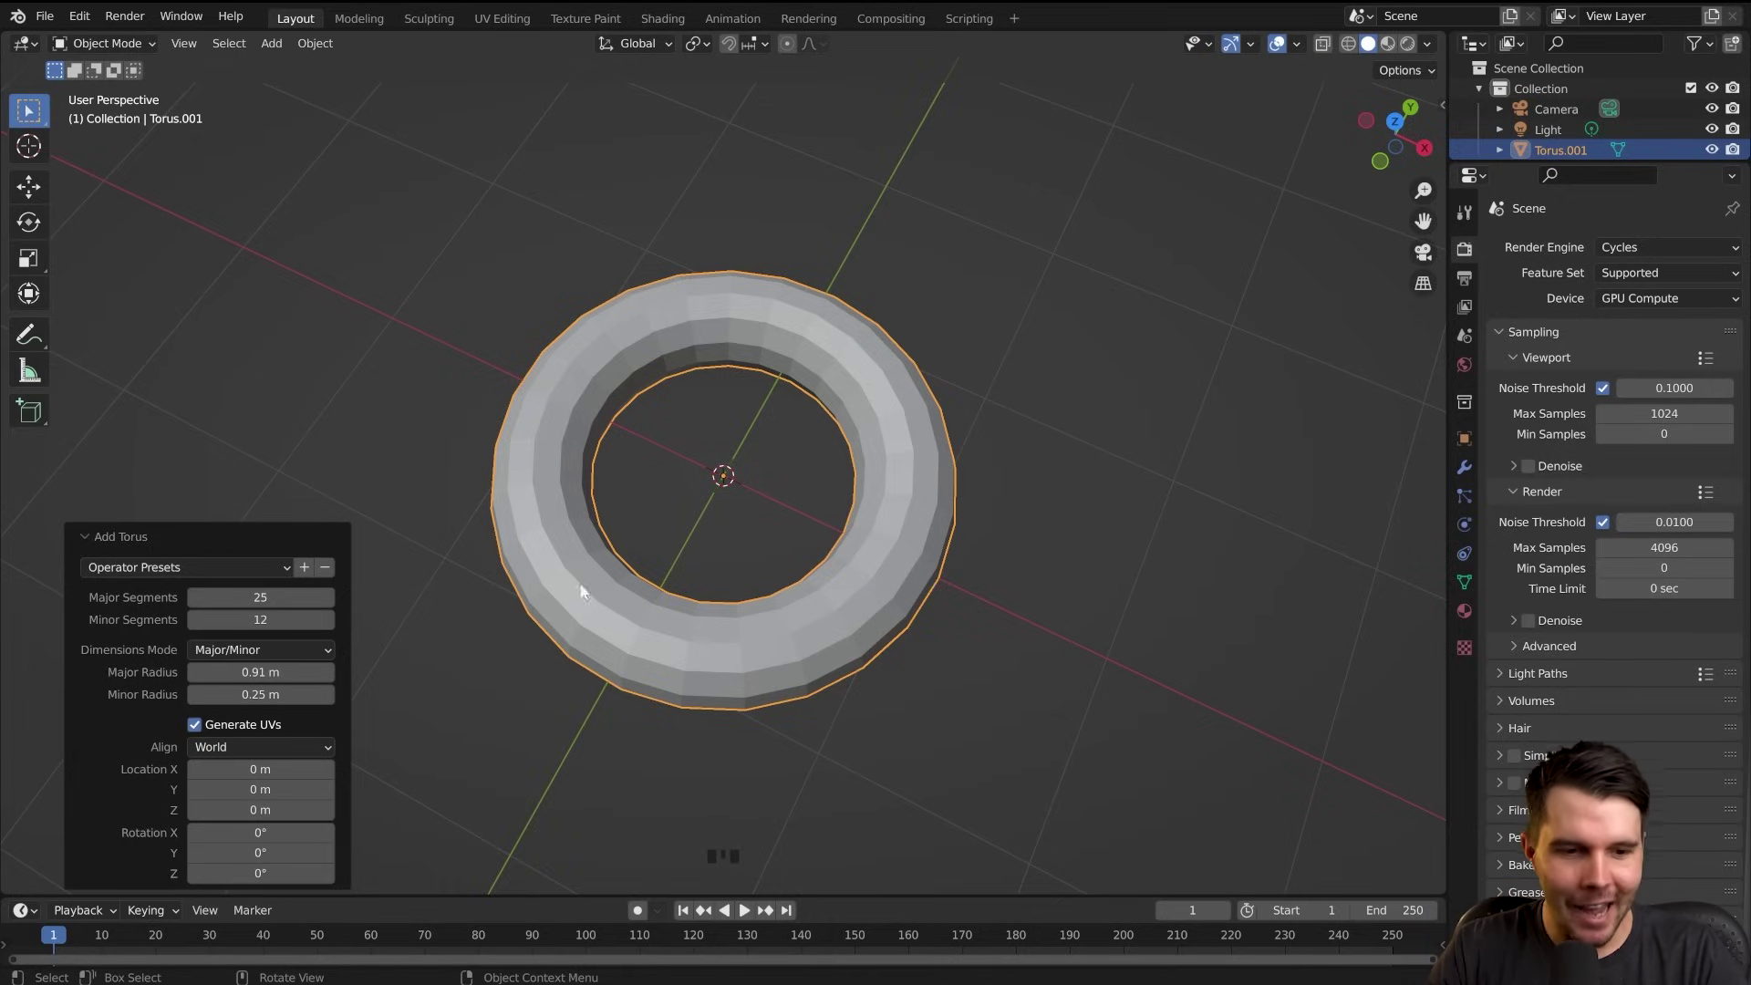
{"action": "left_click", "coordinate": [260, 694]}
{"action": "left_click_drag", "start_coordinate": [260, 694], "coordinate": [308, 694]}
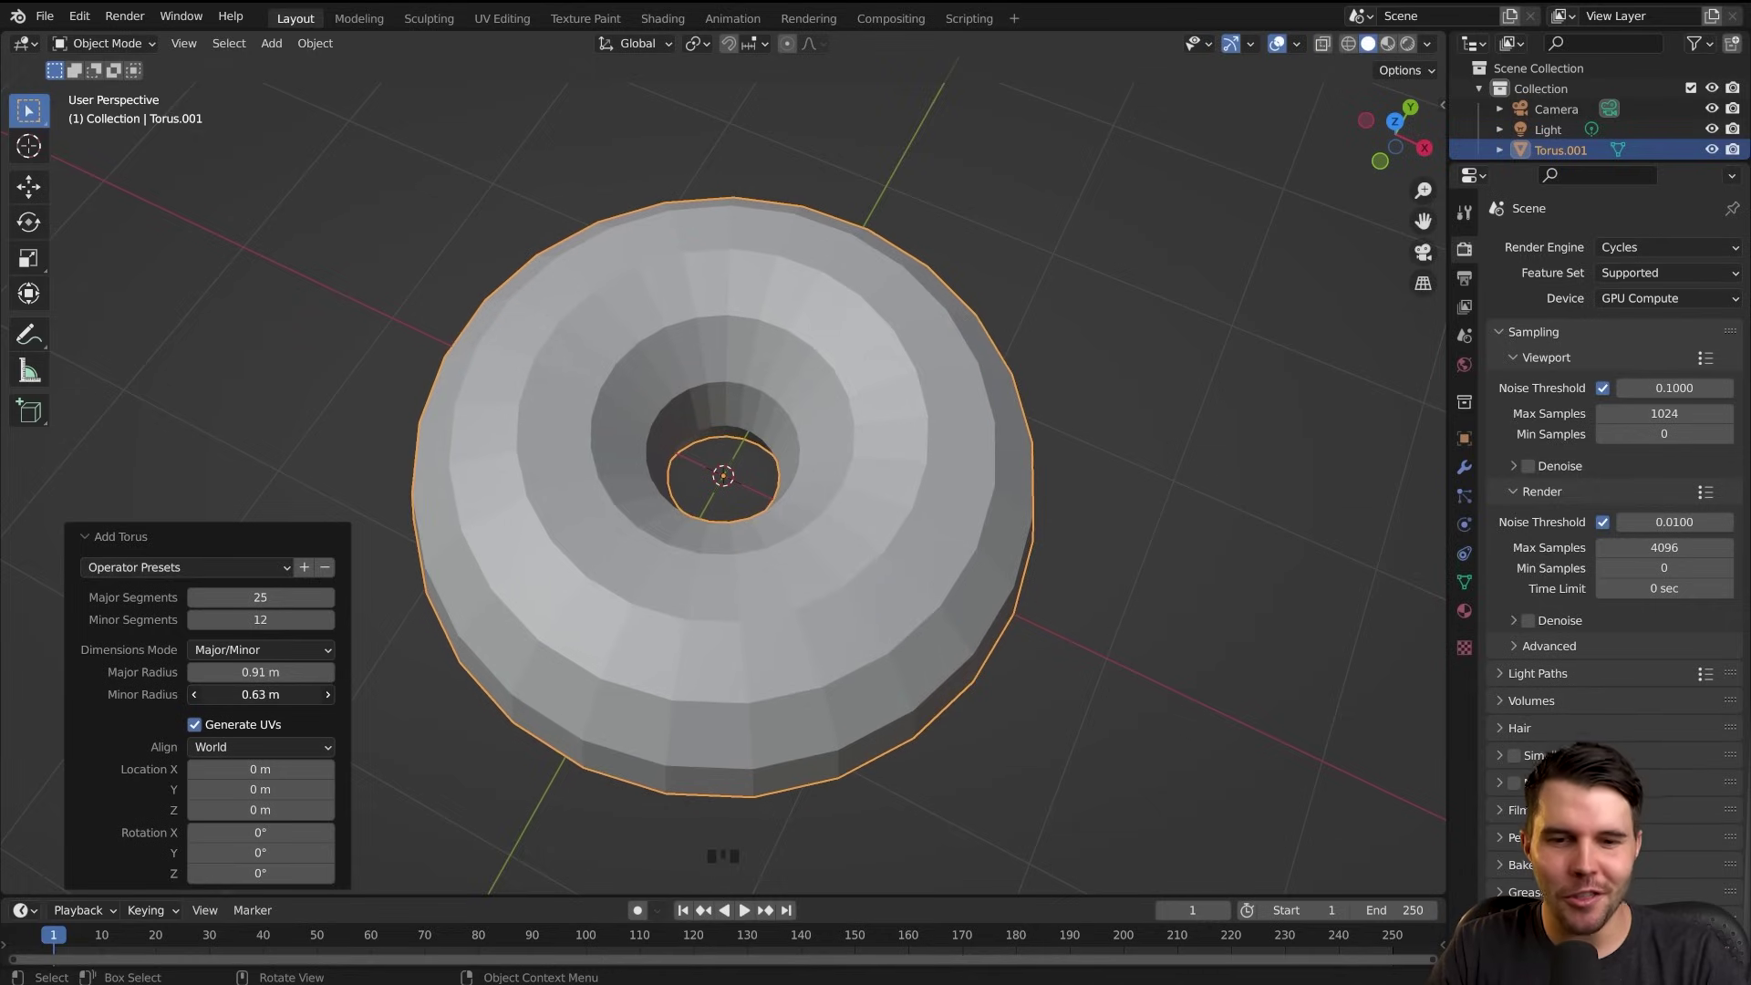
{"action": "middle_click_drag", "start_coordinate": [620, 605], "coordinate": [576, 513]}
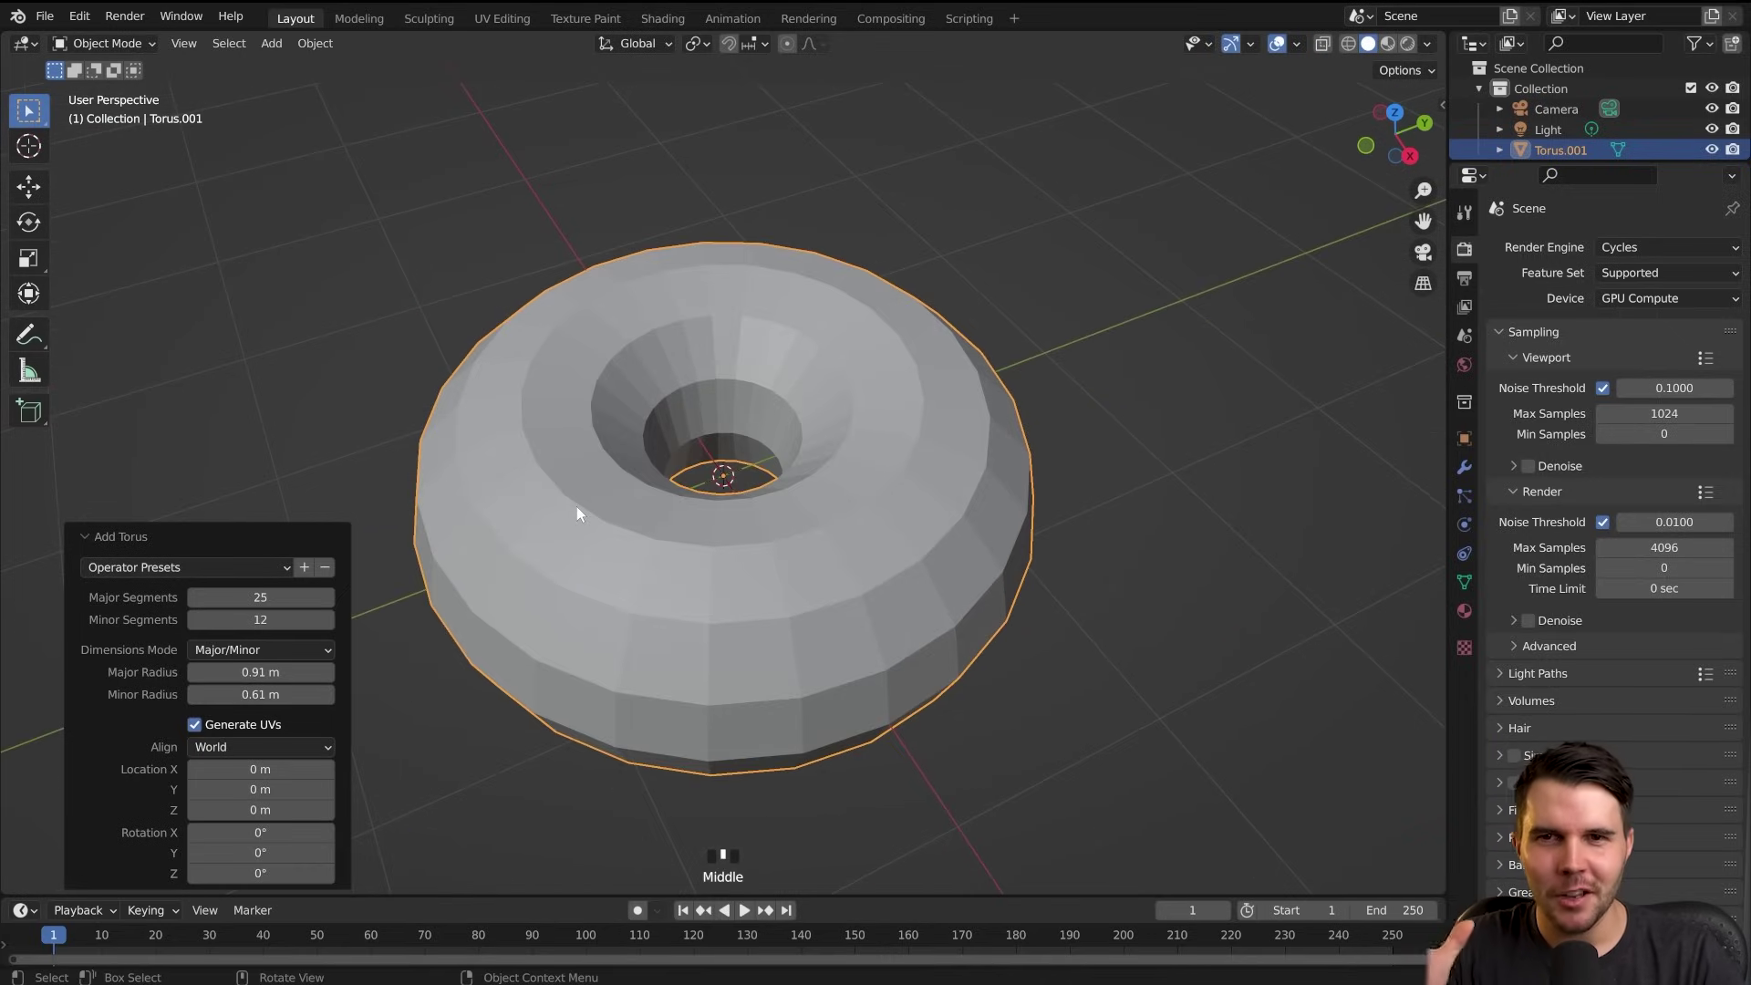
{"action": "middle_click_drag", "start_coordinate": [539, 497], "coordinate": [576, 557]}
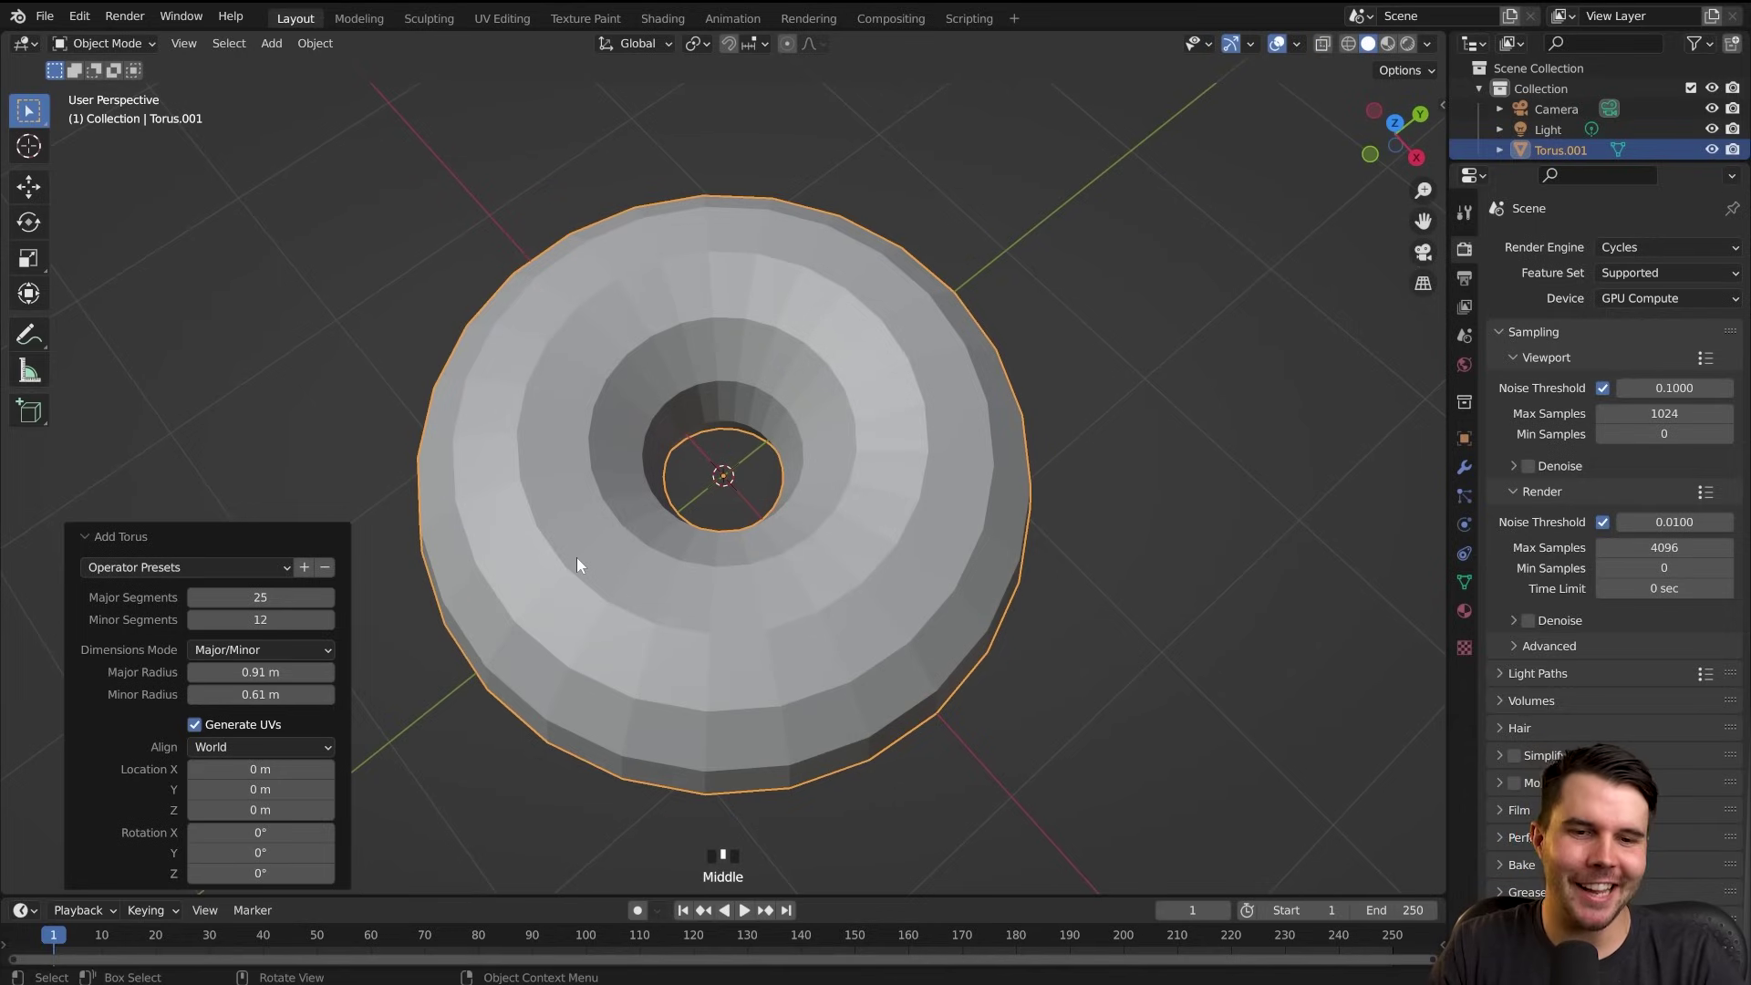
{"action": "middle_click_drag", "start_coordinate": [735, 467], "coordinate": [693, 547]}
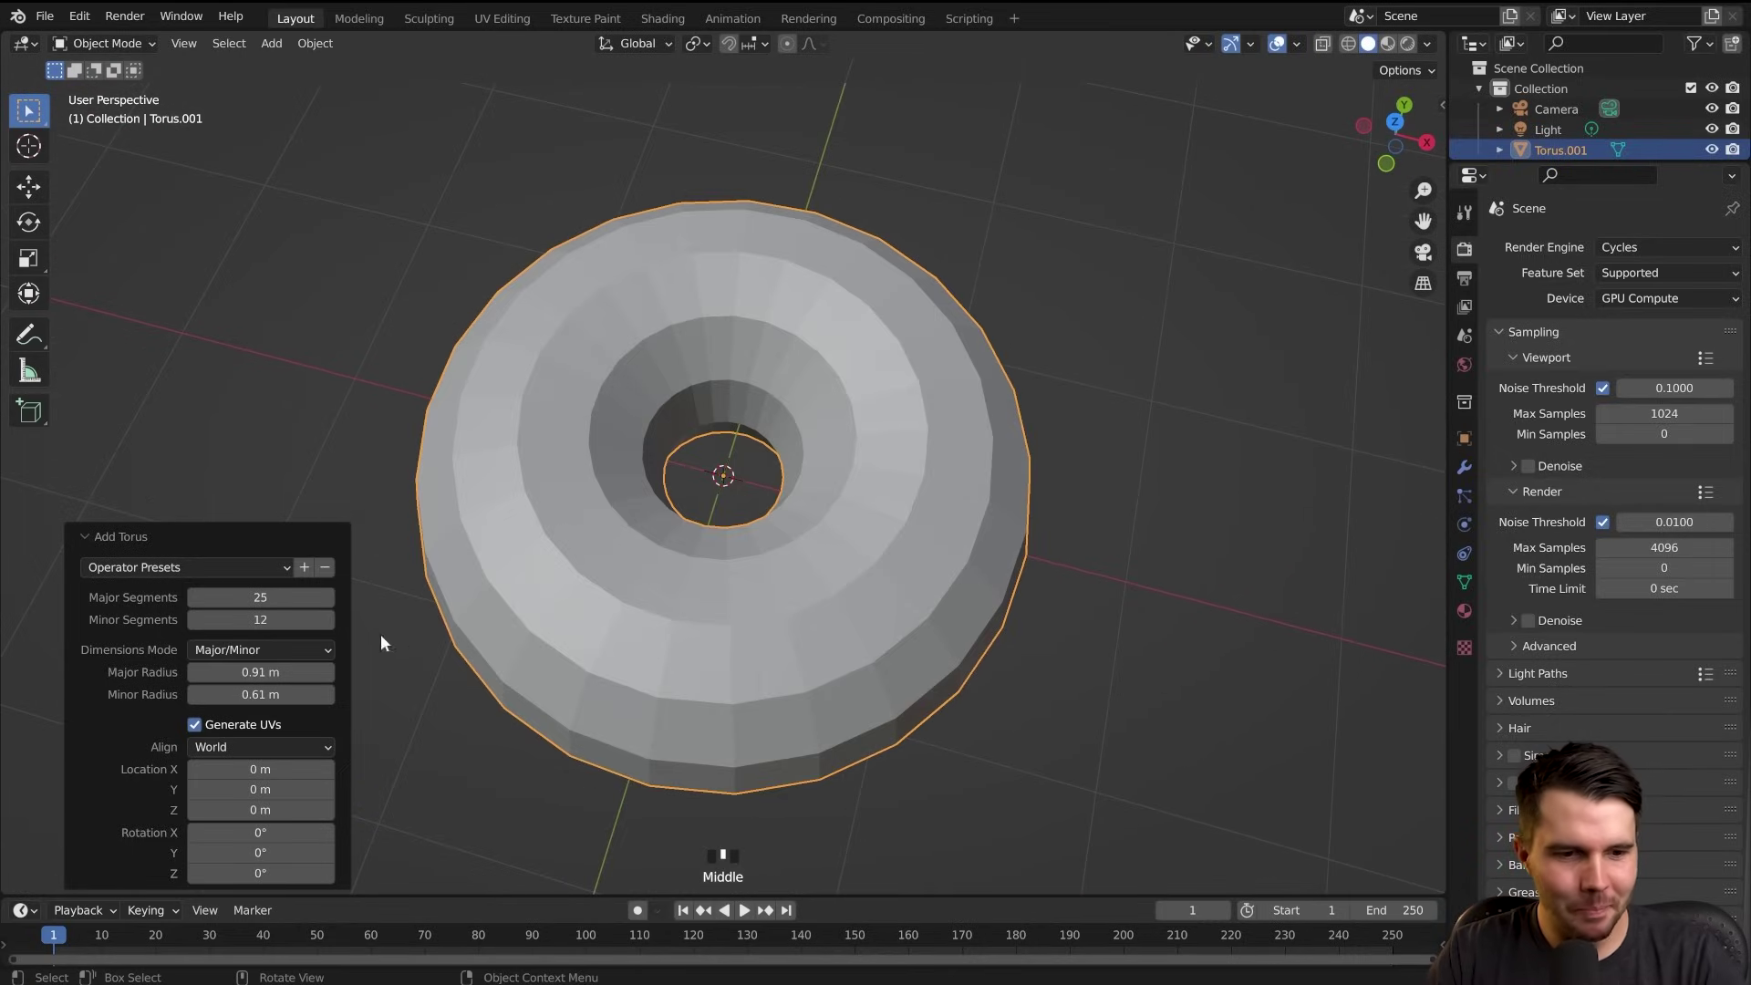
Set the torus to 30 major segments and 16 minor segments
{"action": "middle_click_drag", "start_coordinate": [681, 478], "coordinate": [674, 432]}
{"action": "mouse_move", "coordinate": [230, 593]}
{"action": "left_mouse_down"}
{"action": "mouse_move", "coordinate": [205, 596]}
{"action": "mouse_move", "coordinate": [207, 619]}
{"action": "mouse_move", "coordinate": [274, 619]}
{"action": "mouse_move", "coordinate": [219, 619]}
{"action": "left_mouse_up"}
{"action": "middle_click_drag", "start_coordinate": [601, 589], "coordinate": [594, 558]}
{"action": "left_click", "coordinate": [283, 587]}
{"action": "left_click_drag", "start_coordinate": [283, 593], "coordinate": [277, 593], "text": "shift"}
{"action": "left_click_drag", "start_coordinate": [260, 597], "coordinate": [236, 597], "text": "shift"}
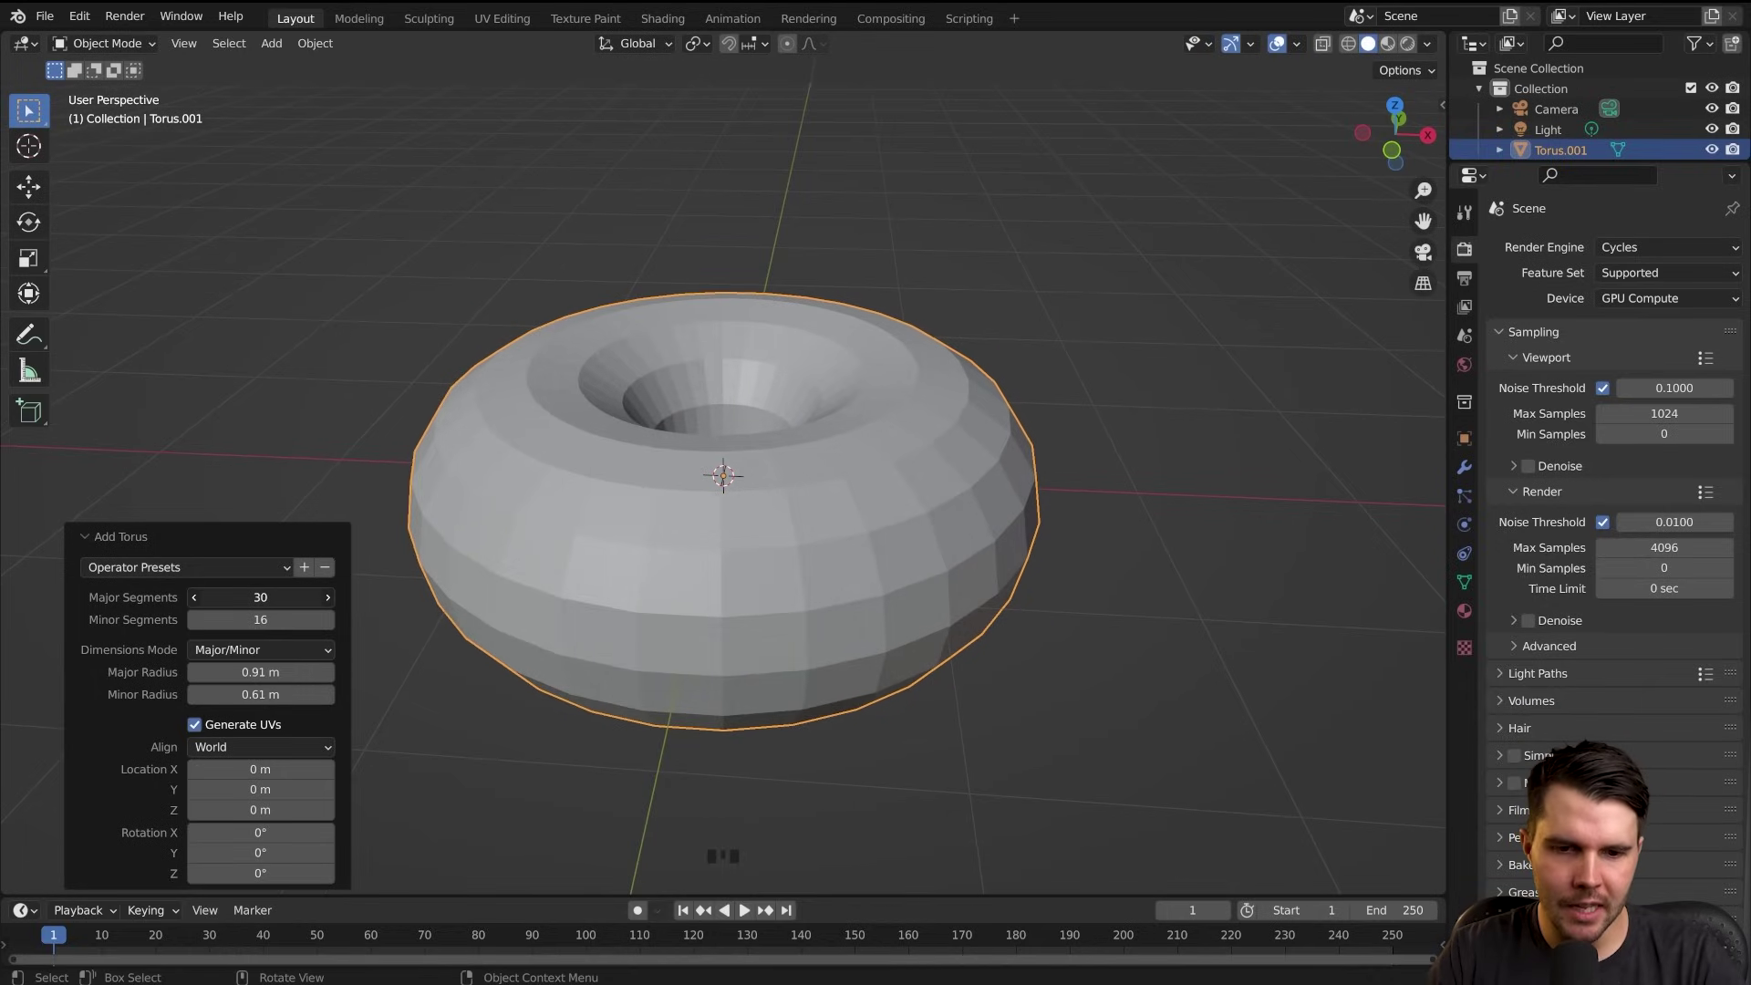
{"action": "middle_click_drag", "start_coordinate": [536, 578], "coordinate": [699, 578]}
{"action": "scroll", "coordinate": [702, 585], "scroll_direction": "up", "scroll_amount": 3}
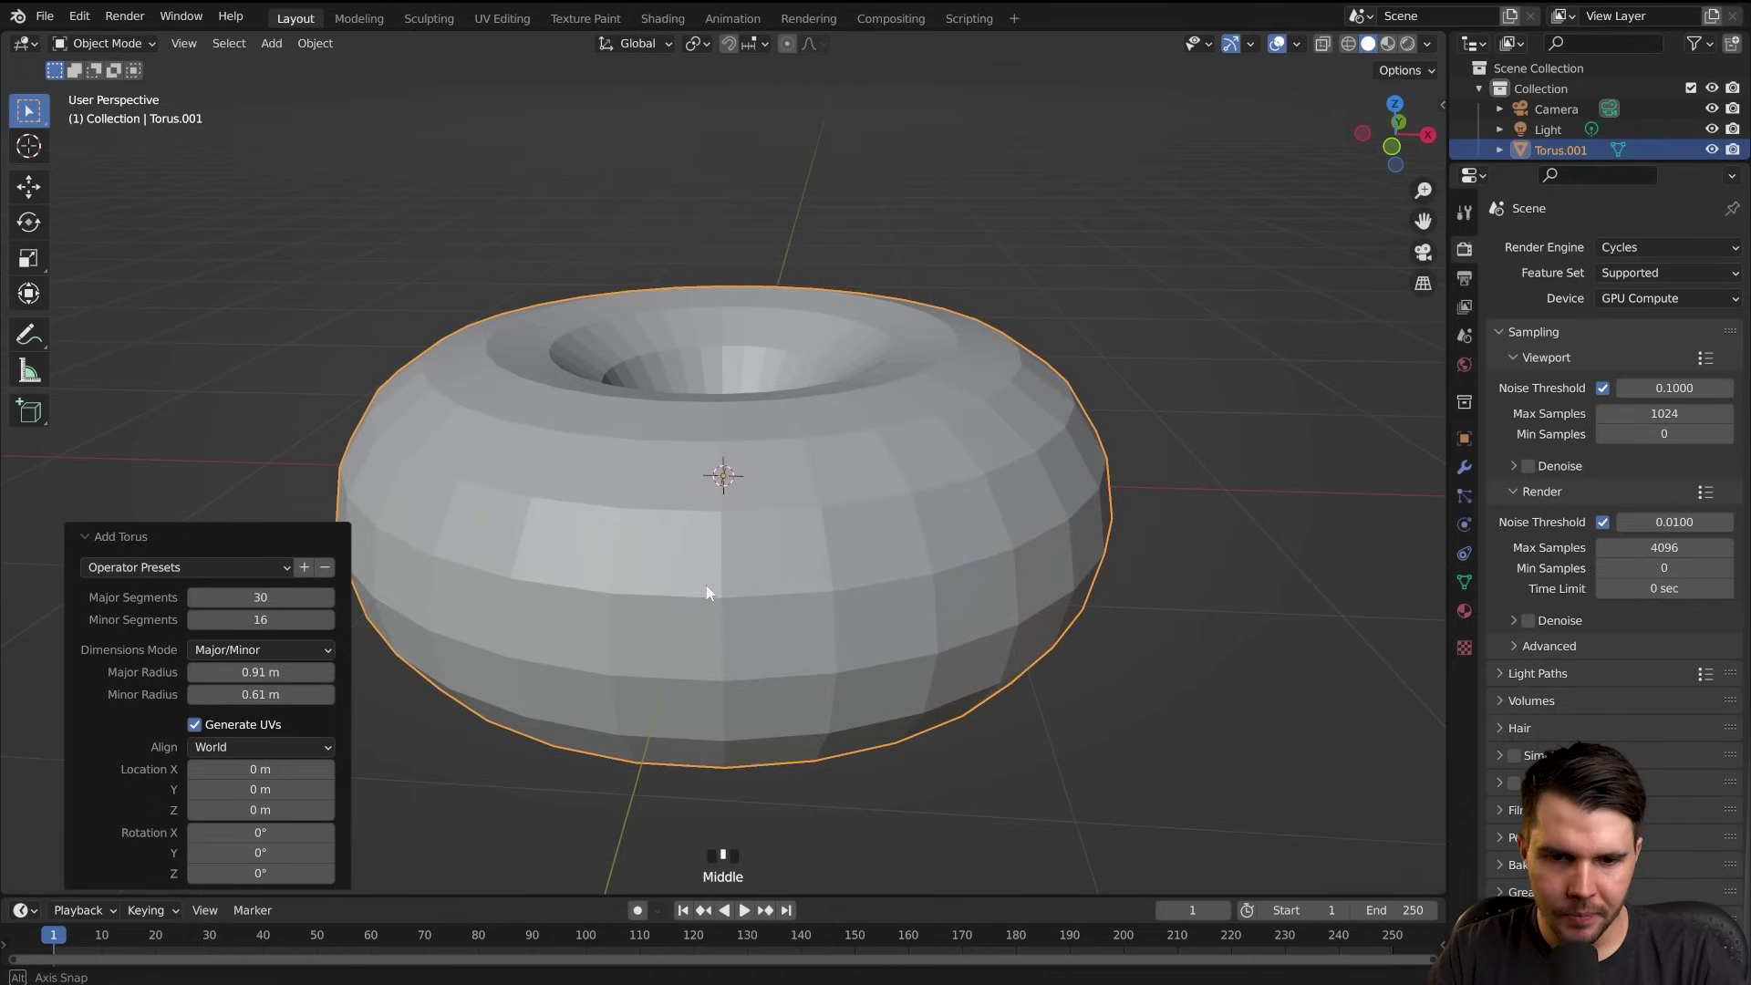
Raise the torus to 226 major and 147 minor segments and try moving a single vertex in Edit Mode
{"action": "left_click_drag", "start_coordinate": [260, 597], "coordinate": [321, 621]}
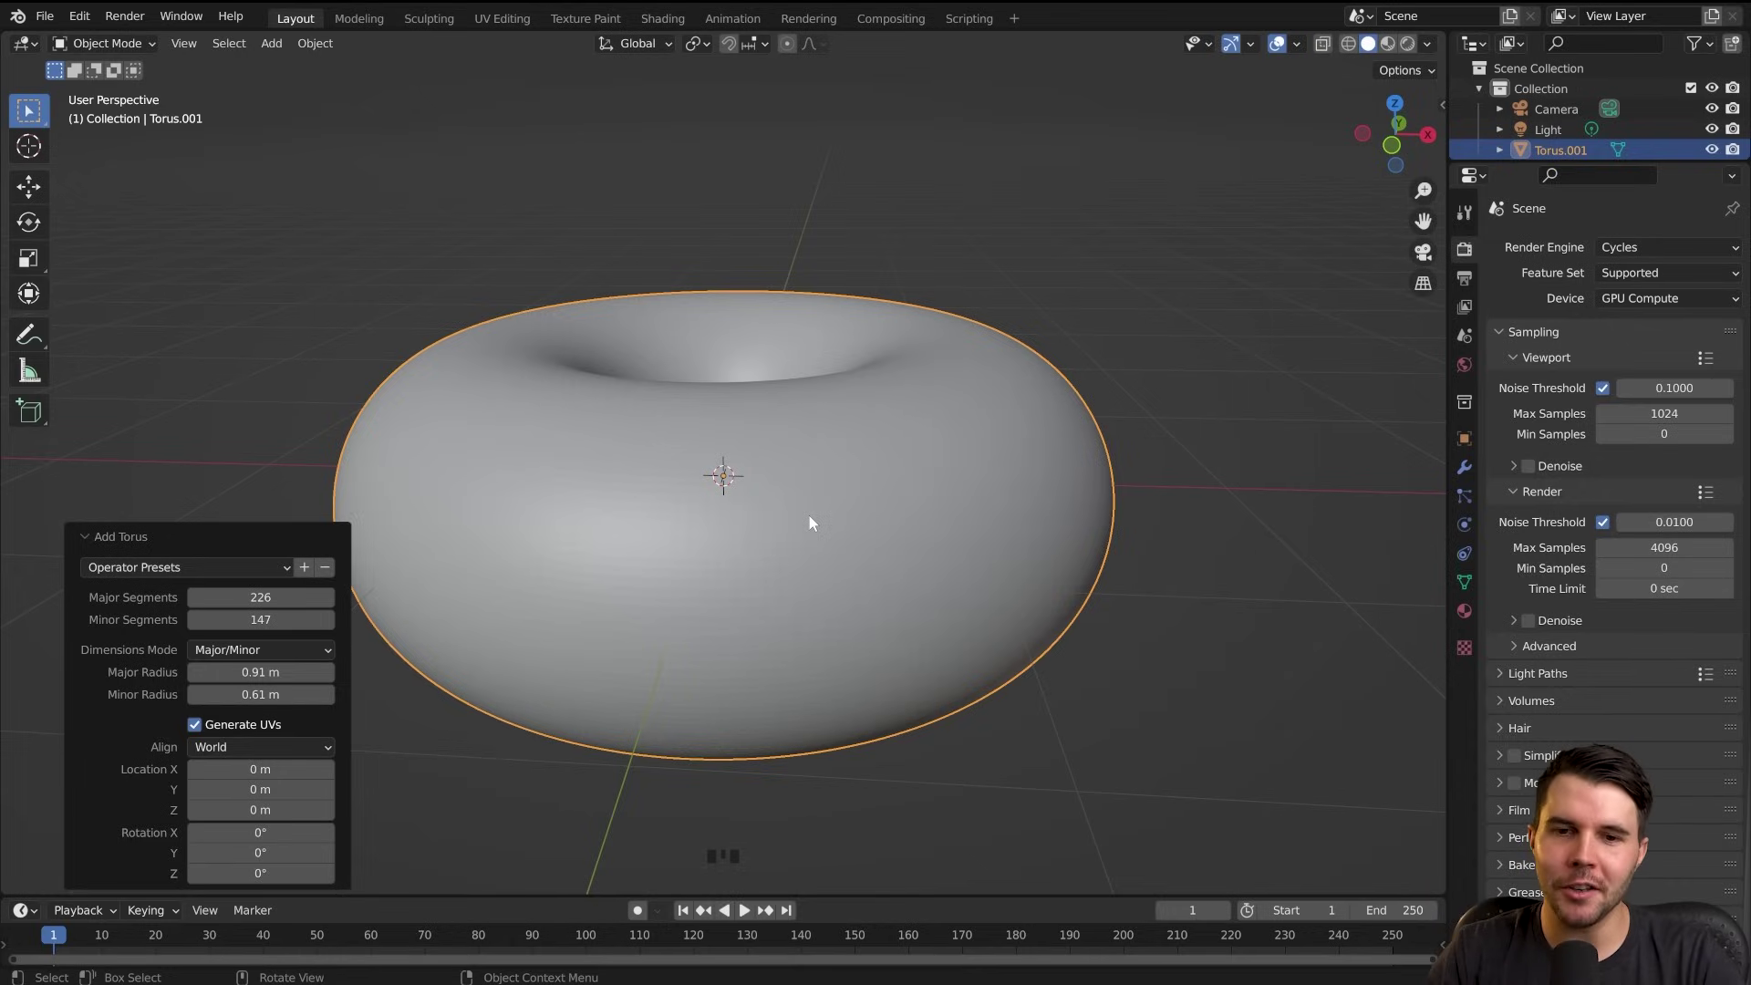
{"action": "scroll", "coordinate": [846, 551], "scroll_direction": "up", "scroll_amount": 2}
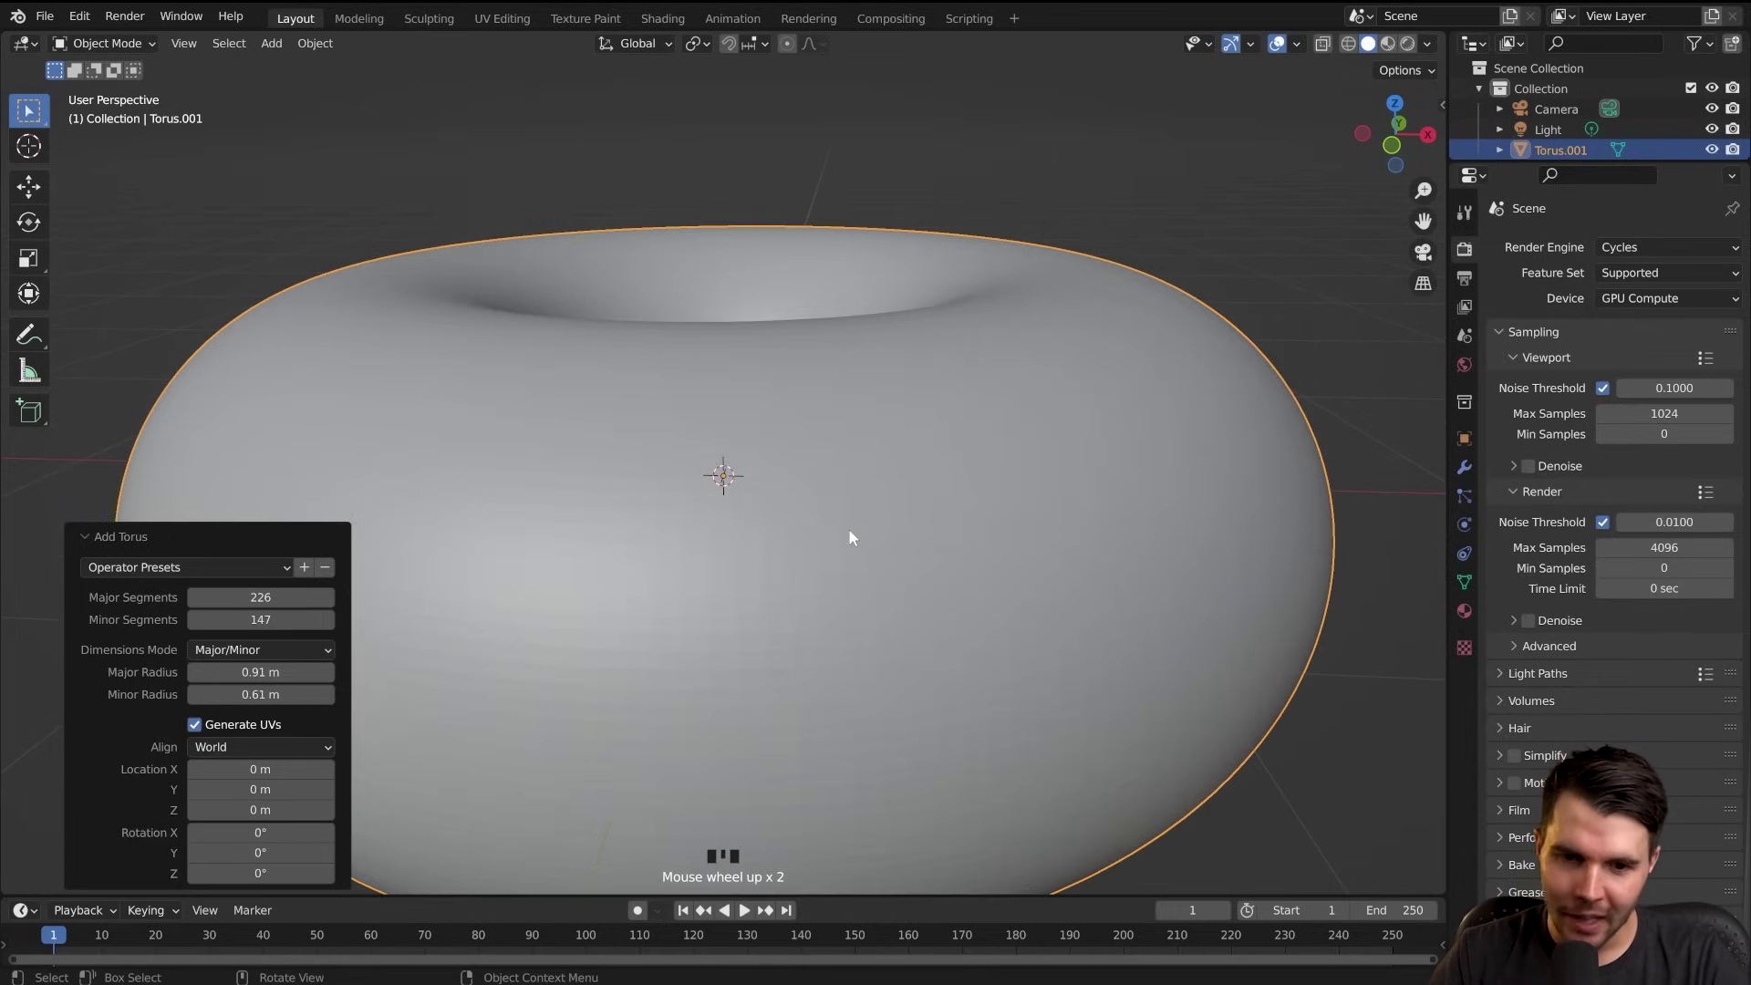
{"action": "key", "text": "Tab"}
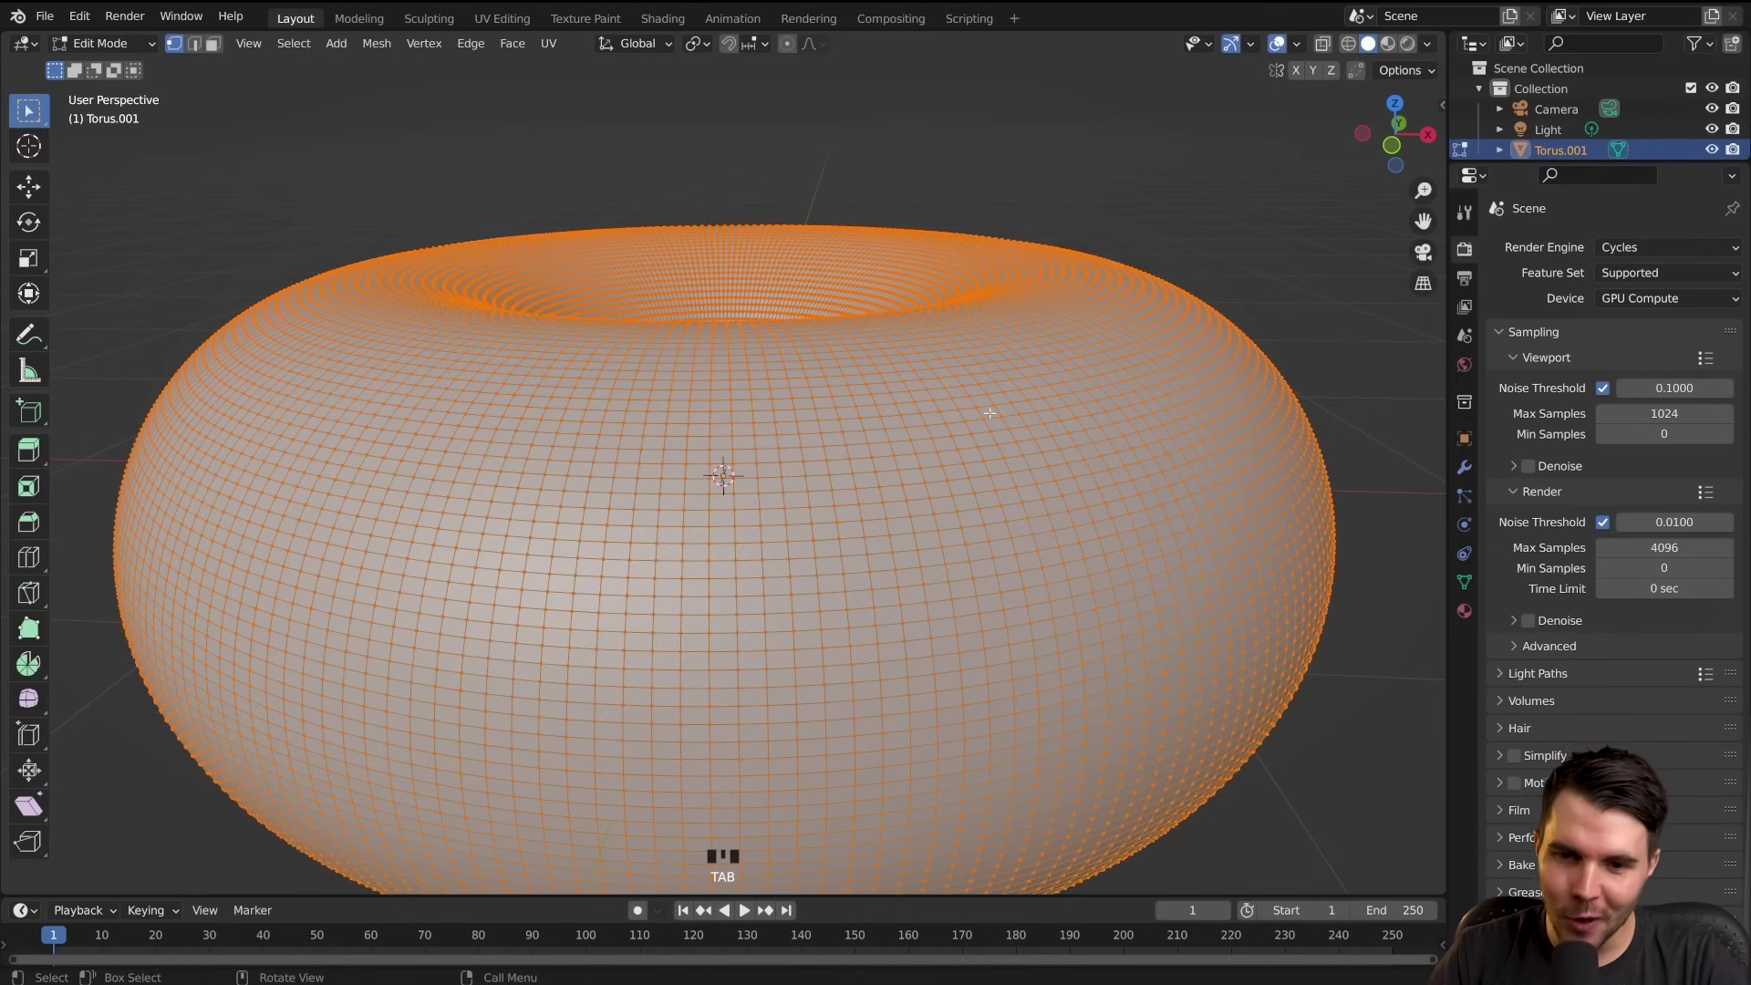
{"action": "scroll", "coordinate": [939, 427], "scroll_direction": "up", "scroll_amount": 1}
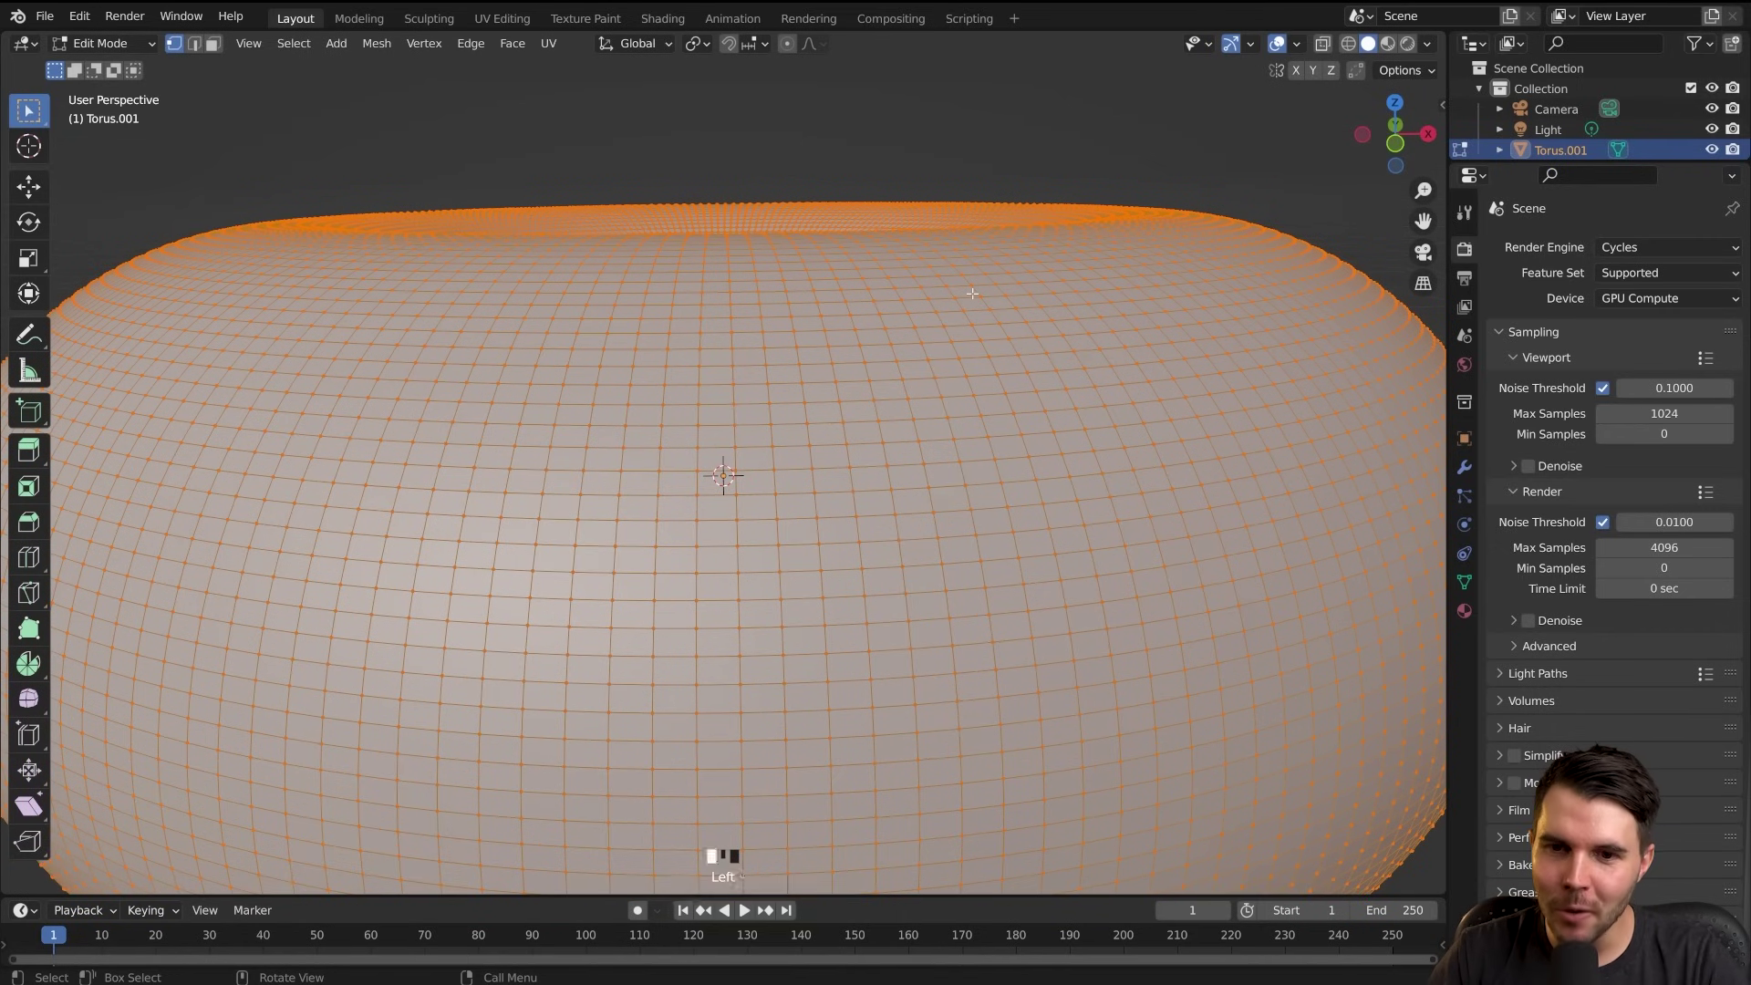
{"action": "left_click", "coordinate": [975, 295]}
{"action": "key", "text": "g"}
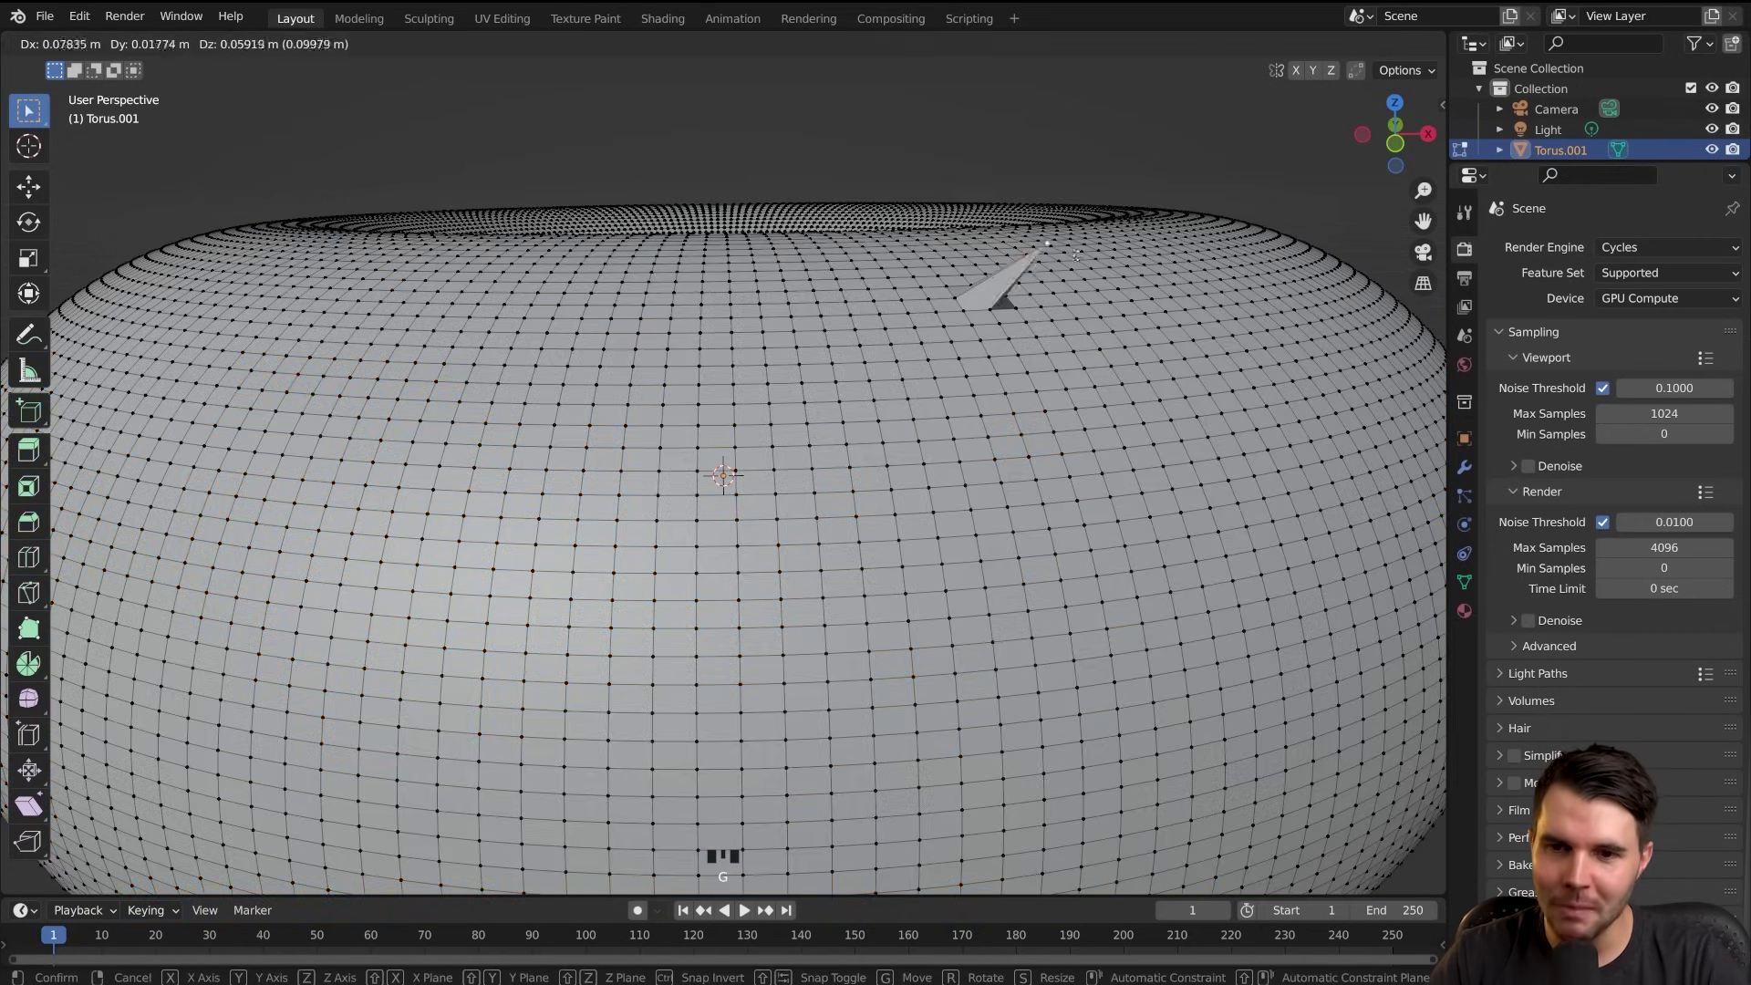
{"action": "scroll", "coordinate": [930, 398], "scroll_direction": "down", "scroll_amount": 2}
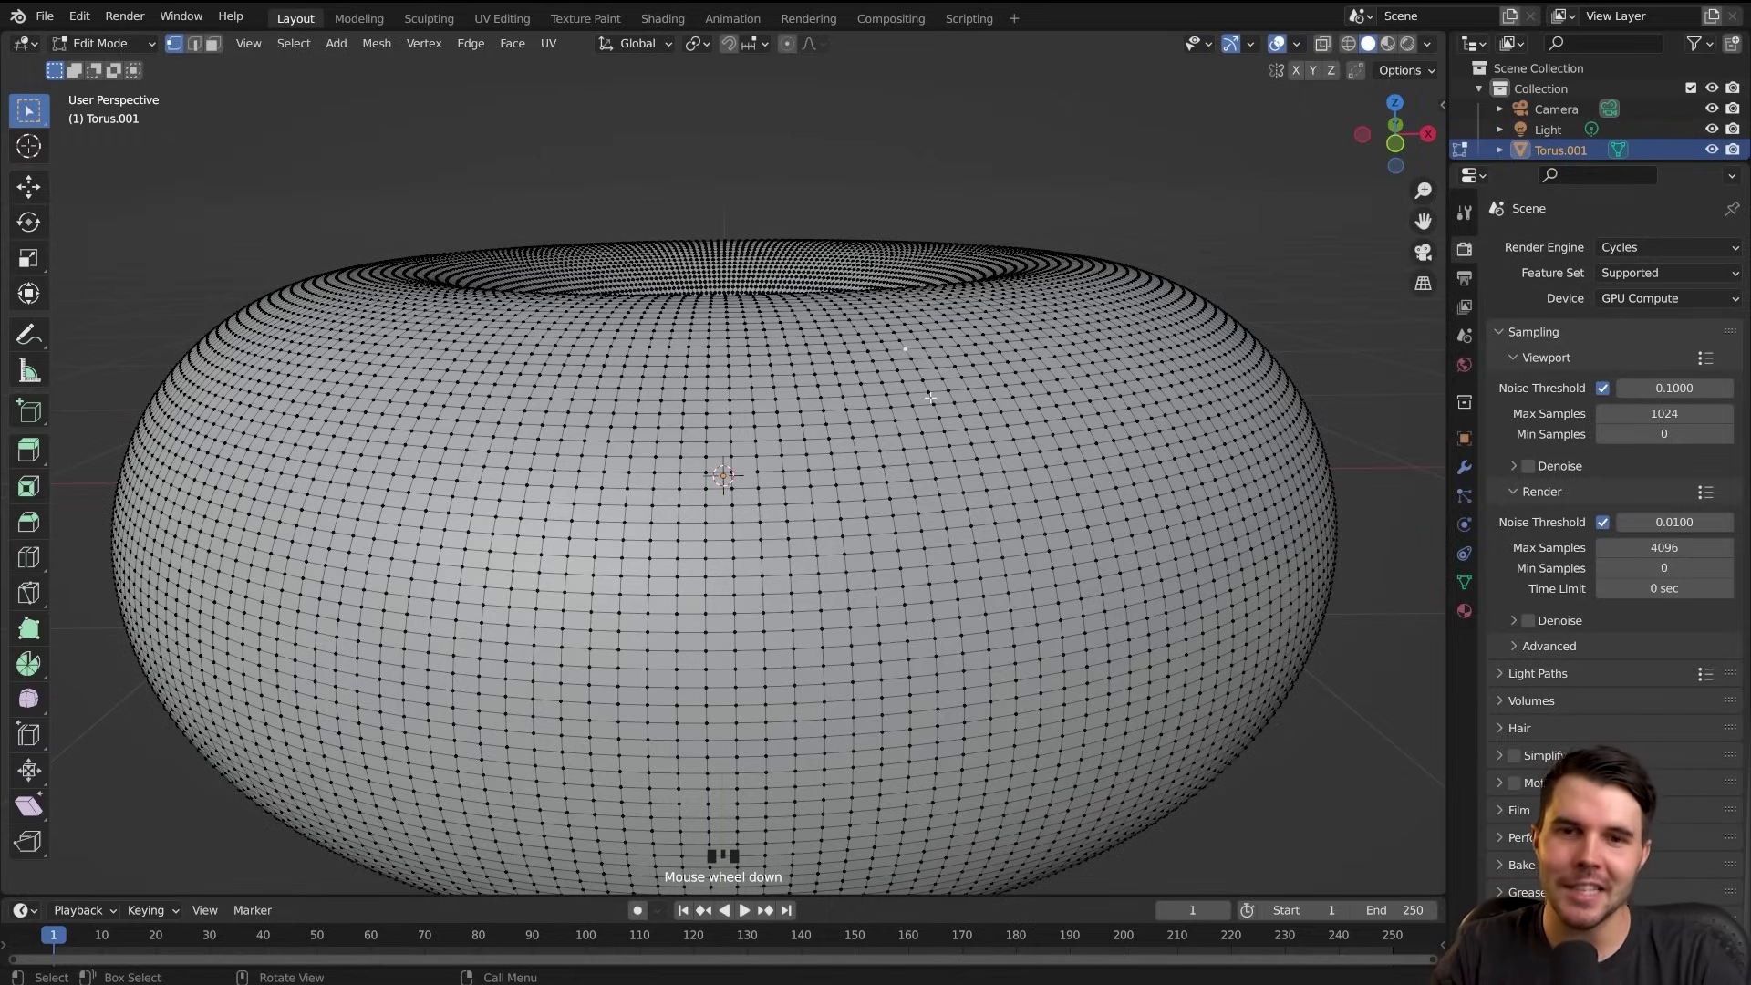
Return to Object Mode, delete the dense torus and add a fresh torus mesh
{"action": "key", "text": "Tab"}
{"action": "key", "text": "x"}
{"action": "left_click", "coordinate": [930, 396]}
{"action": "key", "text": "shift+a"}
{"action": "mouse_move", "coordinate": [930, 396]}
{"action": "left_click", "coordinate": [1048, 541]}
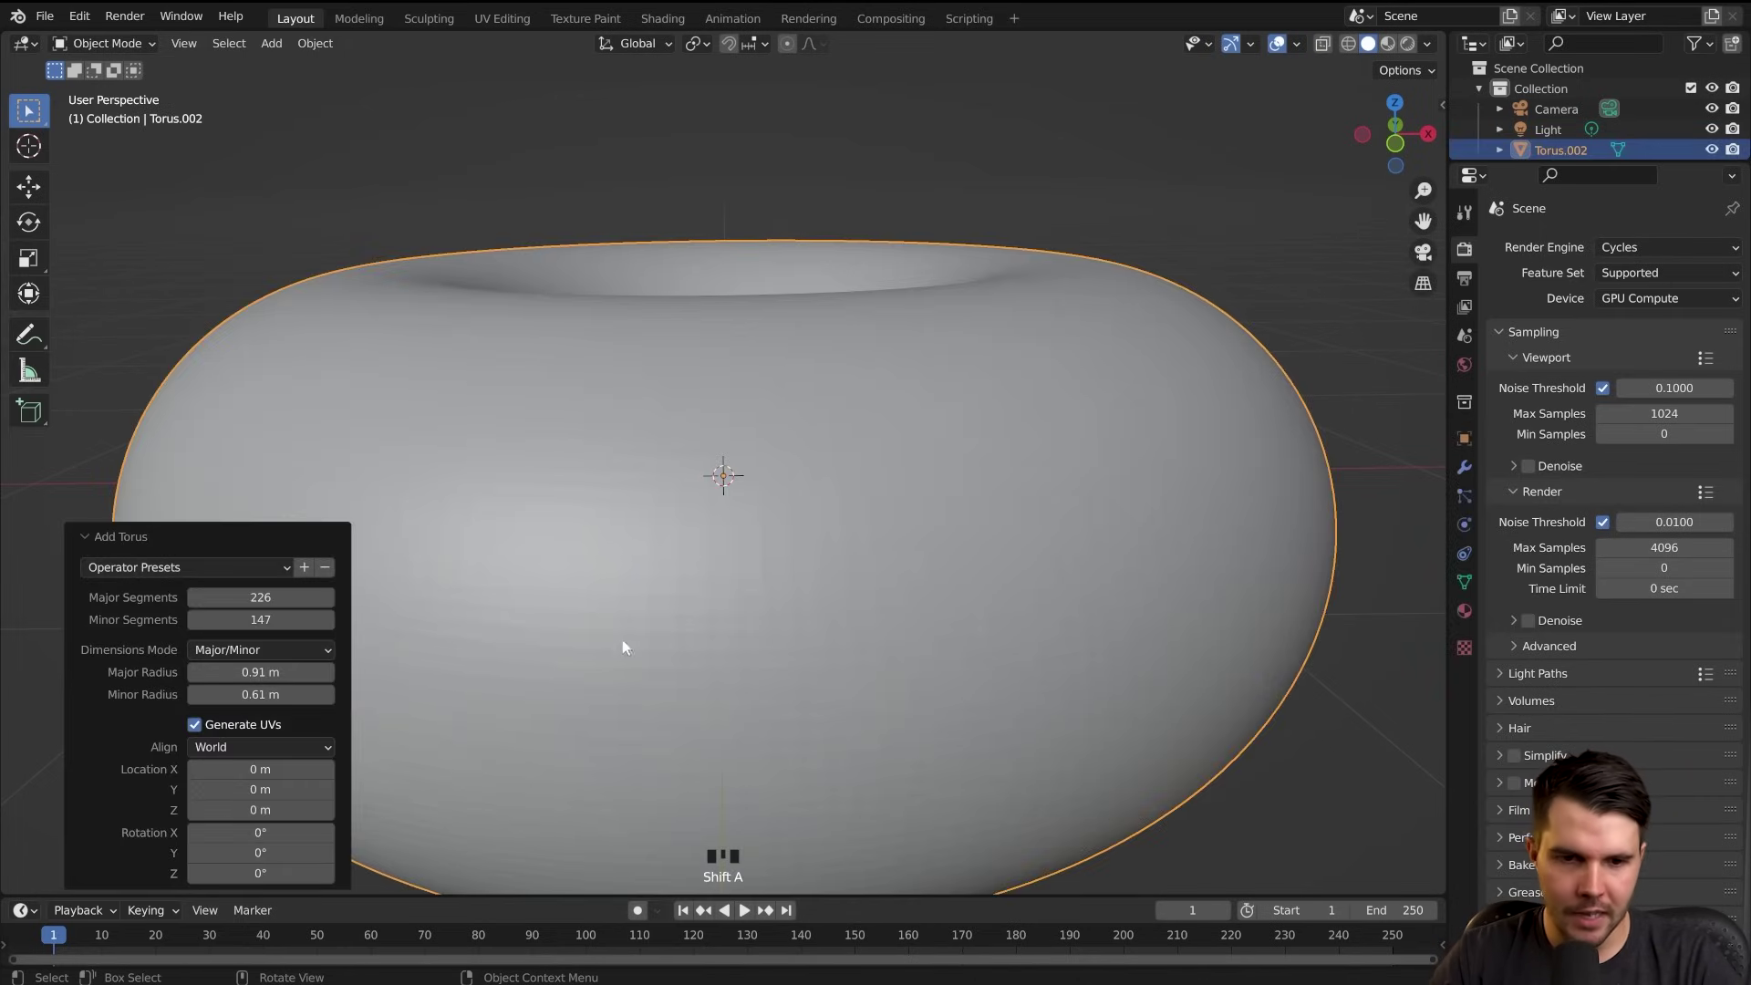
Set the torus to 48 major and 14 minor segments, and raise the minor segments to 18
{"action": "left_click", "coordinate": [260, 597]}
{"action": "type", "text": "48"}
{"action": "left_click", "coordinate": [259, 620]}
{"action": "type", "text": "14"}
{"action": "key", "text": "Return"}
{"action": "left_click_drag", "start_coordinate": [260, 620], "coordinate": [268, 620]}
{"action": "mouse_move", "coordinate": [938, 540]}
{"action": "middle_mouse_down"}
{"action": "mouse_move", "coordinate": [873, 538]}
{"action": "mouse_move", "coordinate": [915, 551]}
{"action": "middle_mouse_up"}
{"action": "scroll", "coordinate": [915, 552], "scroll_direction": "down", "scroll_amount": 2}
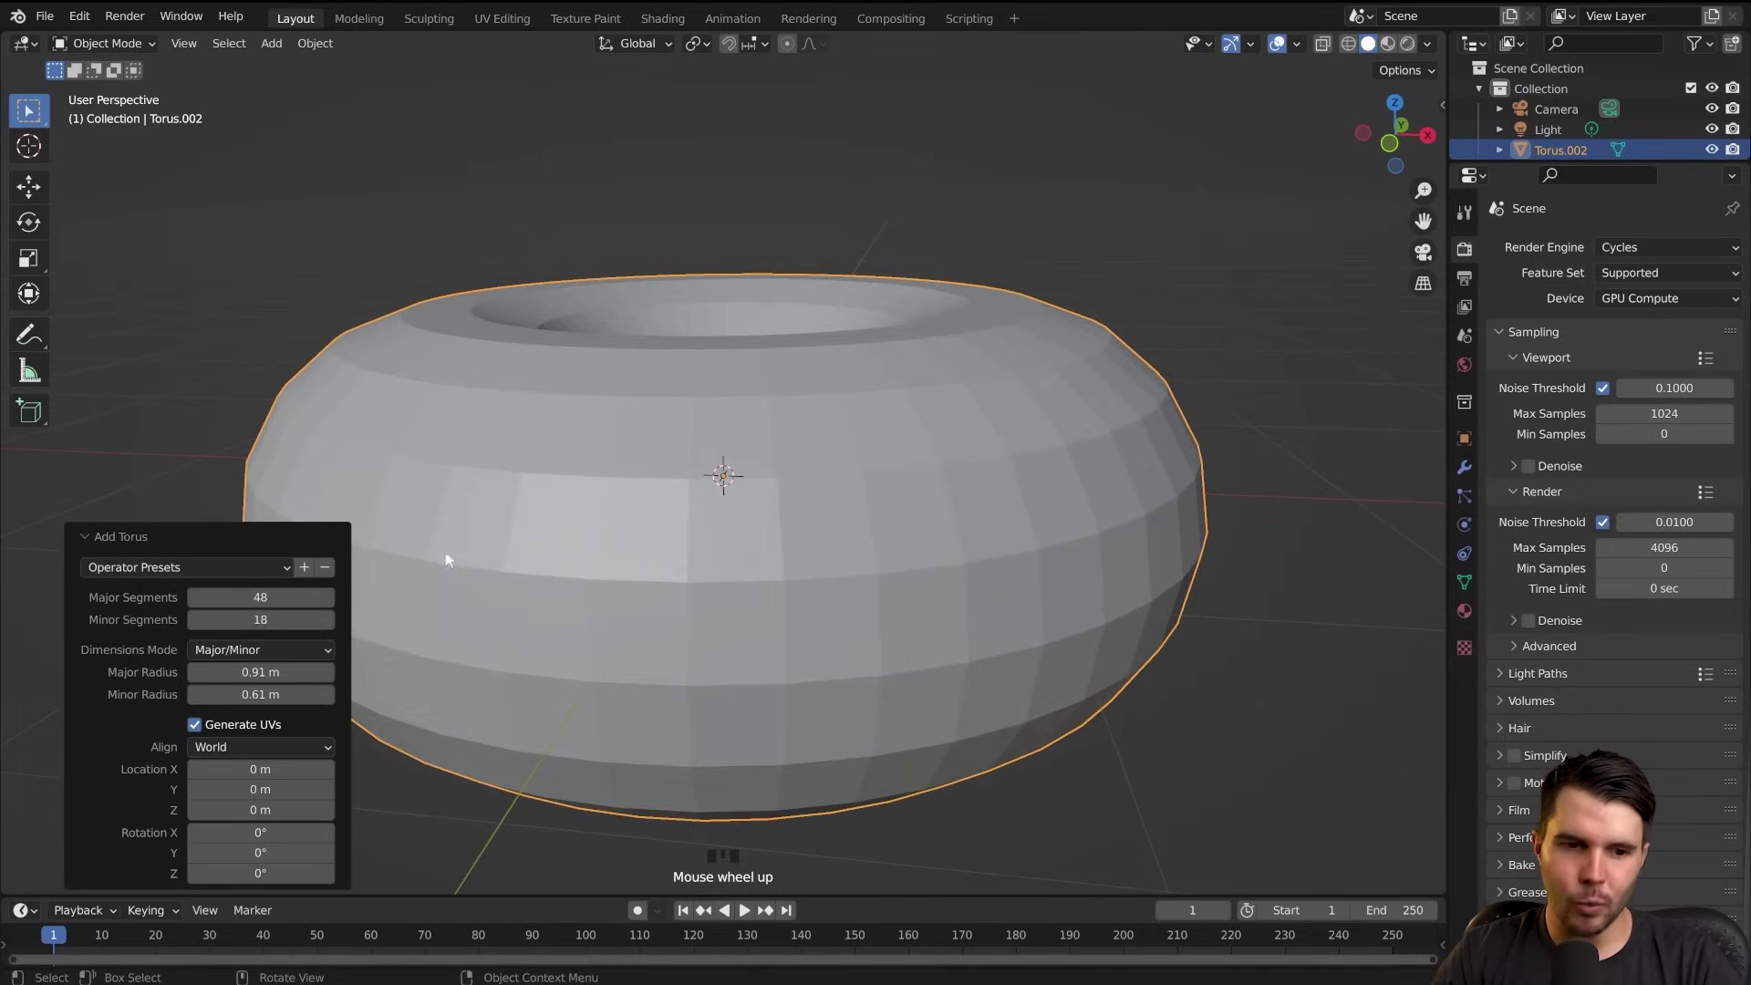
Adjust the torus to 40 major segments and 16 minor segments
{"action": "left_click_drag", "start_coordinate": [260, 597], "coordinate": [246, 597]}
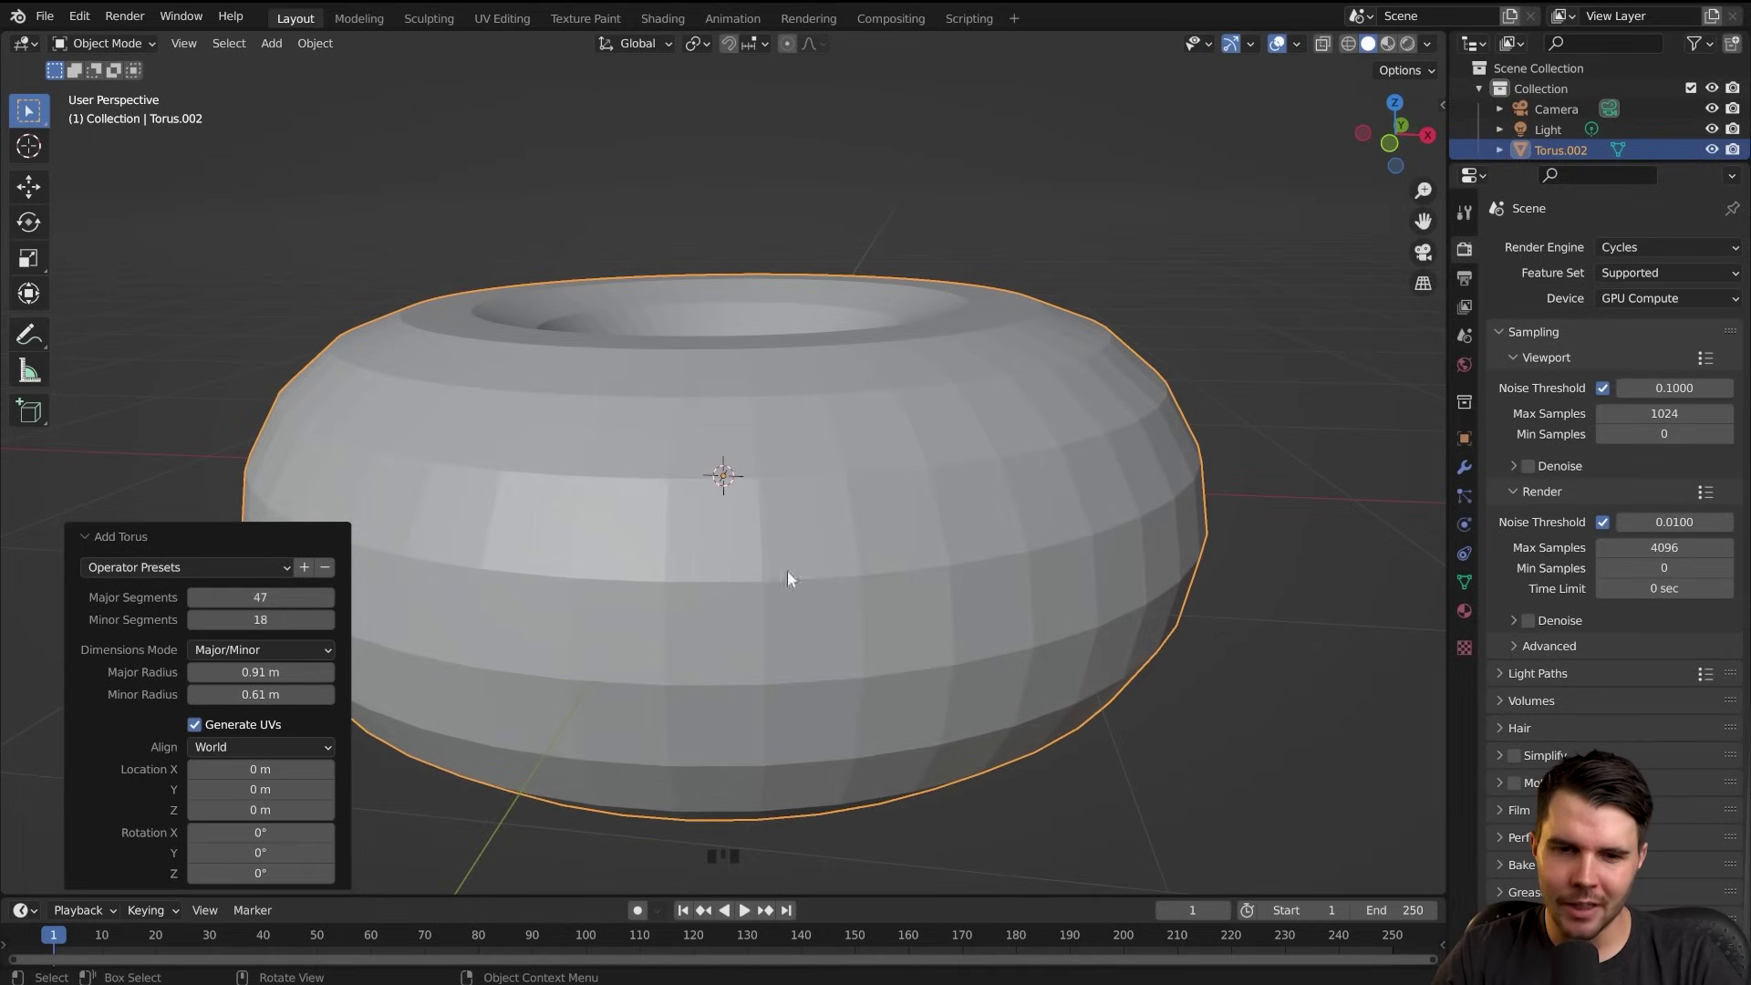
{"action": "middle_click_drag", "start_coordinate": [1003, 547], "coordinate": [960, 538]}
{"action": "left_click_drag", "start_coordinate": [260, 597], "coordinate": [265, 597]}
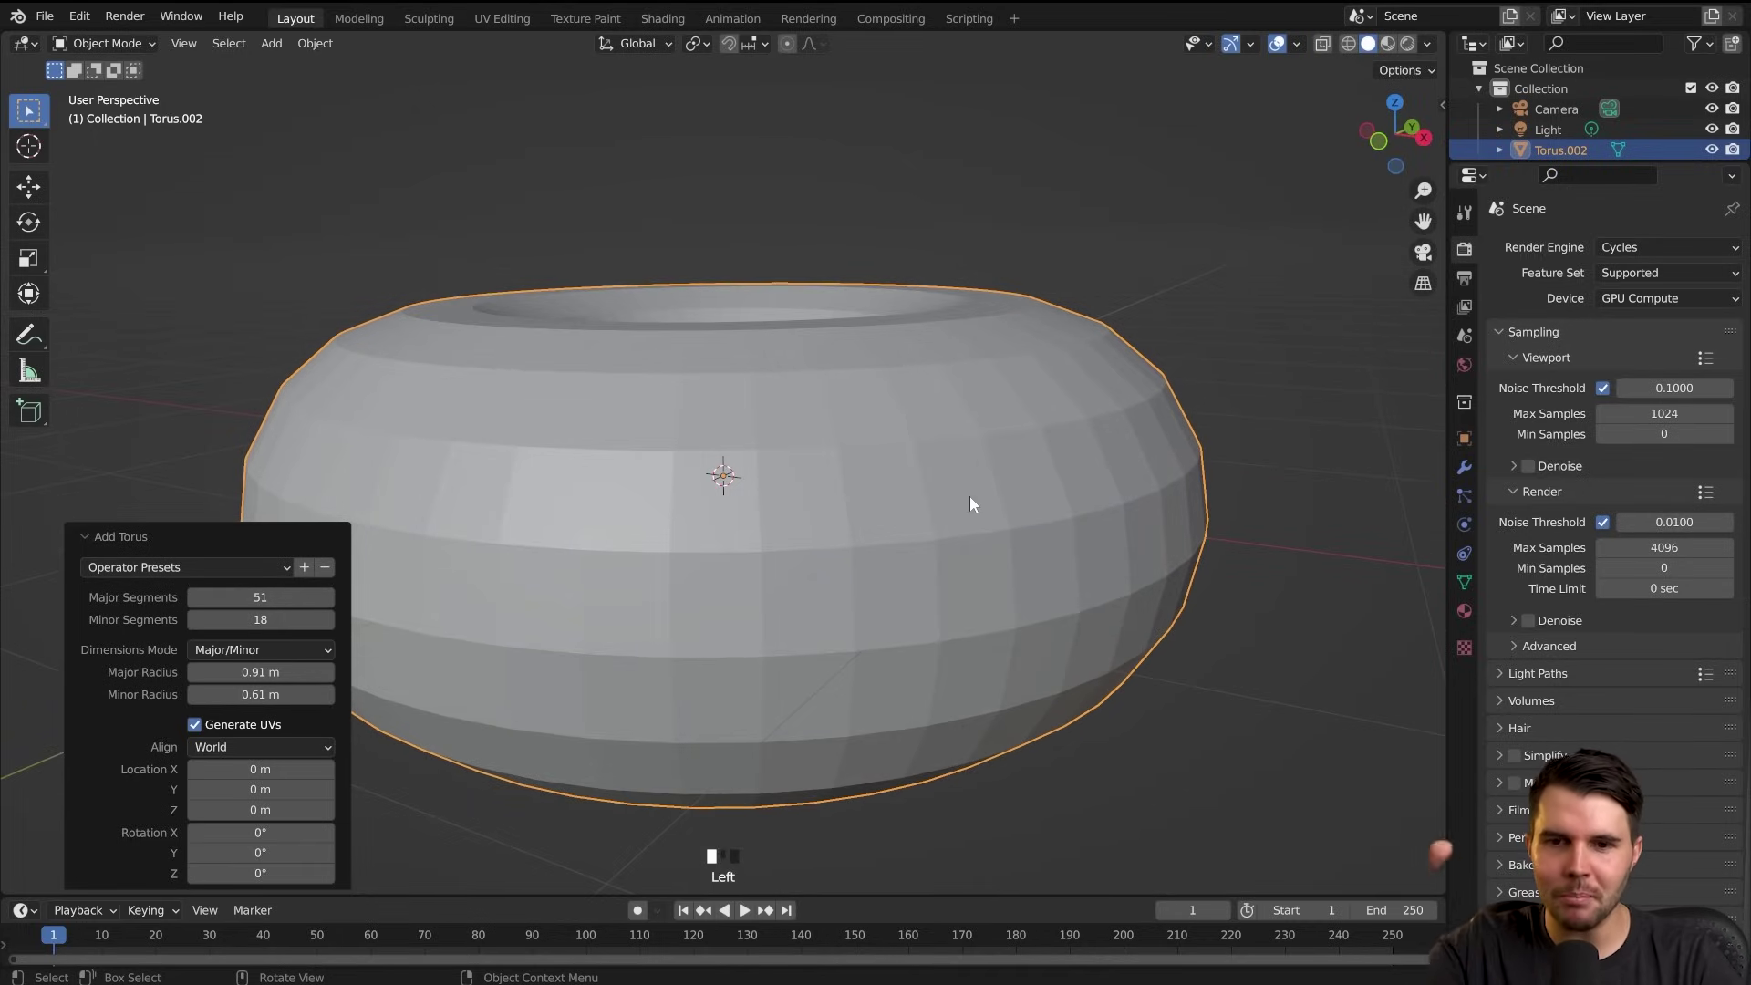
{"action": "middle_click_drag", "start_coordinate": [970, 494], "coordinate": [948, 500]}
{"action": "left_click_drag", "start_coordinate": [259, 597], "coordinate": [256, 597]}
{"action": "middle_click_drag", "start_coordinate": [727, 560], "coordinate": [756, 552]}
{"action": "mouse_move", "coordinate": [202, 620]}
{"action": "left_mouse_down"}
{"action": "mouse_move", "coordinate": [298, 622]}
{"action": "mouse_move", "coordinate": [206, 621]}
{"action": "left_mouse_up"}
{"action": "middle_click_drag", "start_coordinate": [583, 584], "coordinate": [650, 570]}
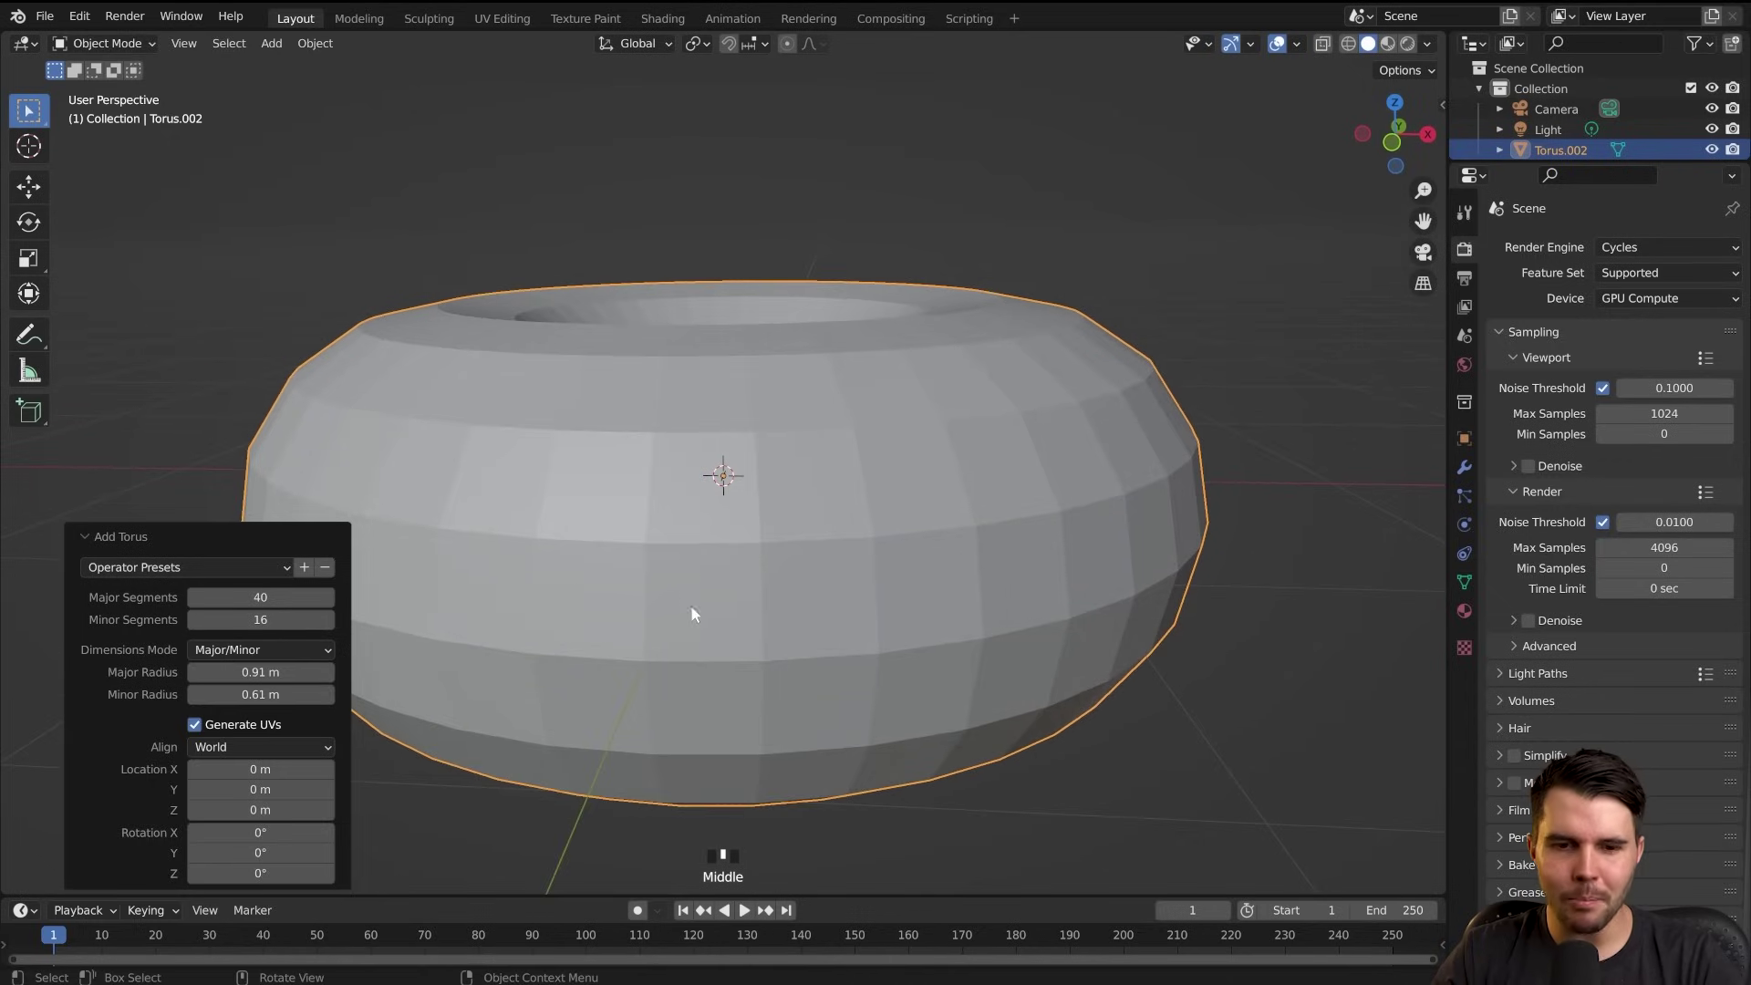
{"action": "middle_click_drag", "start_coordinate": [781, 516], "coordinate": [708, 443]}
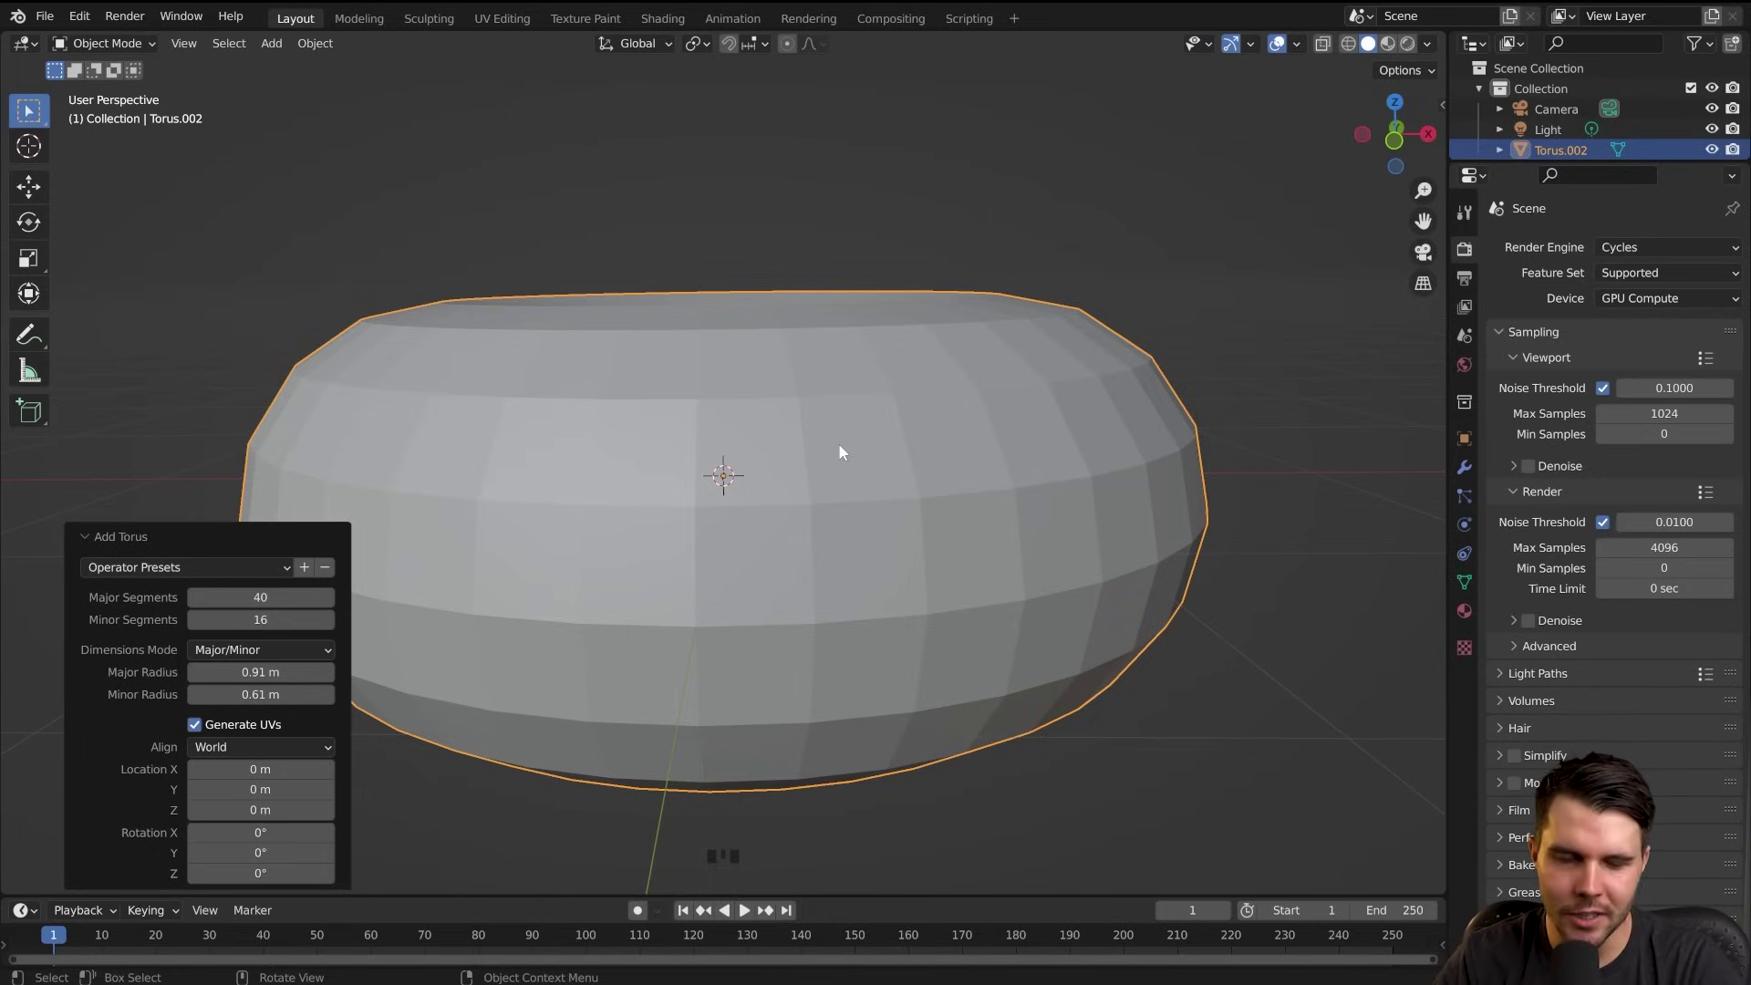
Deselect and reselect the torus and try to bring back its creation settings
{"action": "mouse_move", "coordinate": [840, 453]}
{"action": "middle_mouse_down"}
{"action": "mouse_move", "coordinate": [829, 489]}
{"action": "mouse_move", "coordinate": [785, 496]}
{"action": "mouse_move", "coordinate": [855, 428]}
{"action": "middle_mouse_up"}
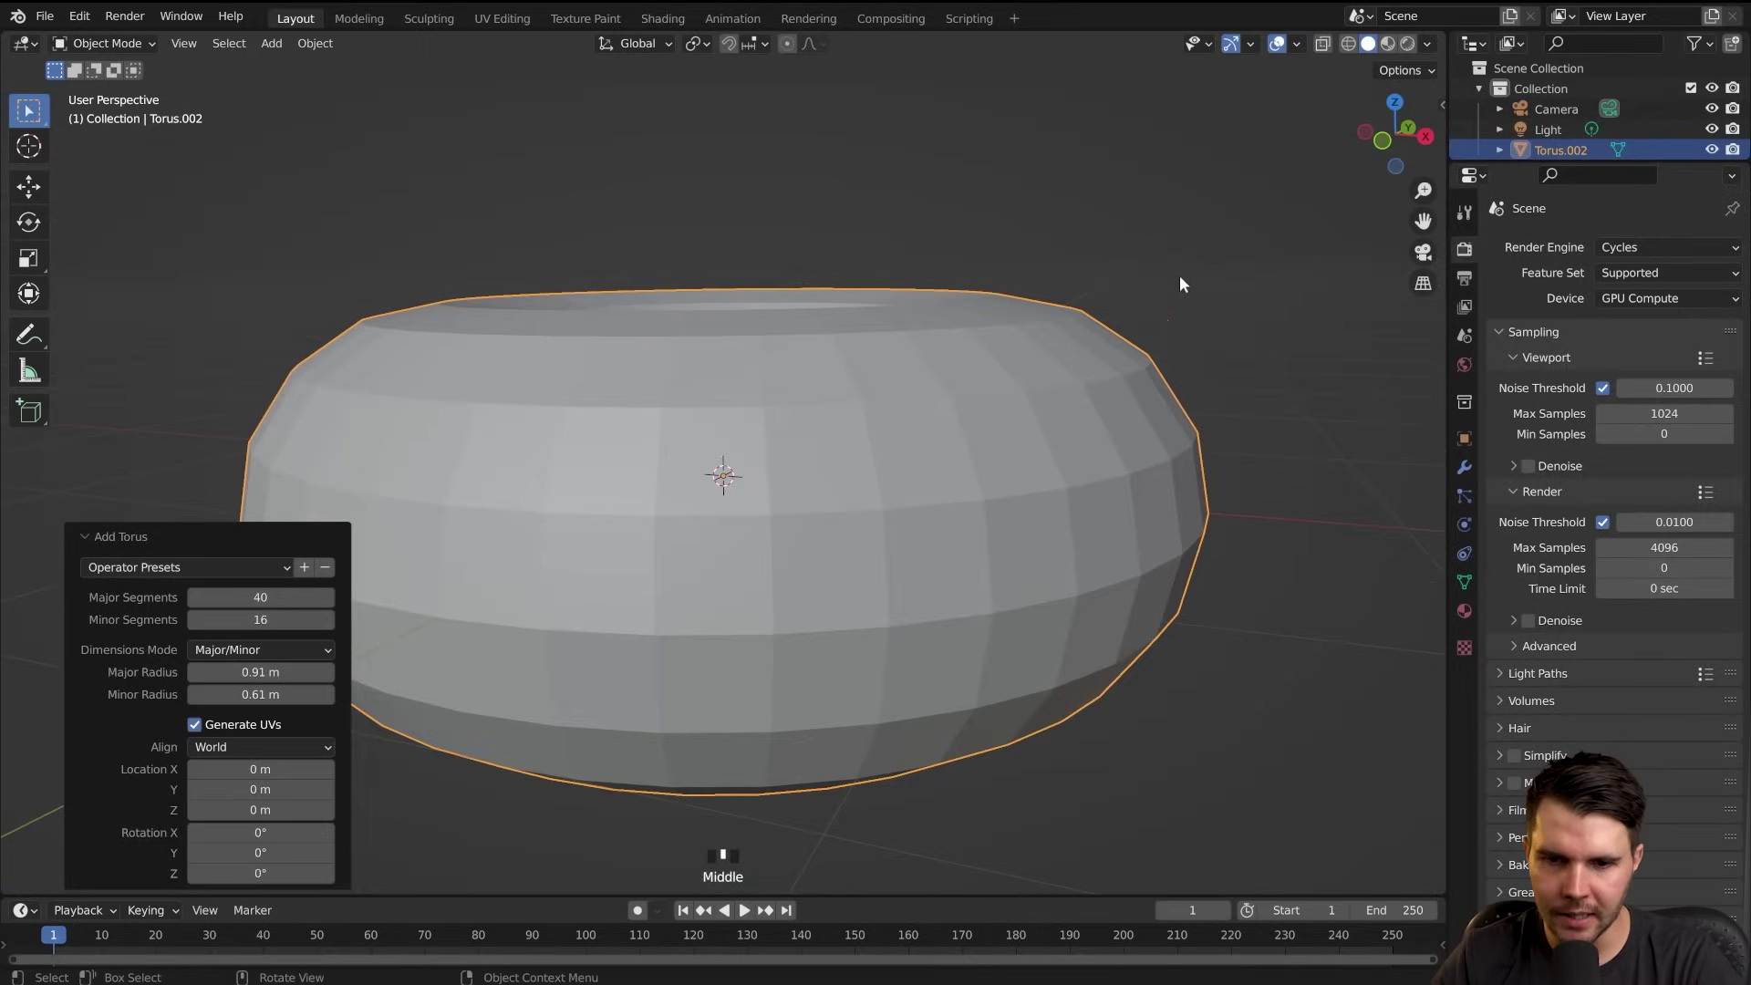
{"action": "left_click", "coordinate": [1192, 248]}
{"action": "middle_click_drag", "start_coordinate": [1083, 509], "coordinate": [1052, 547]}
{"action": "left_click", "coordinate": [1049, 545]}
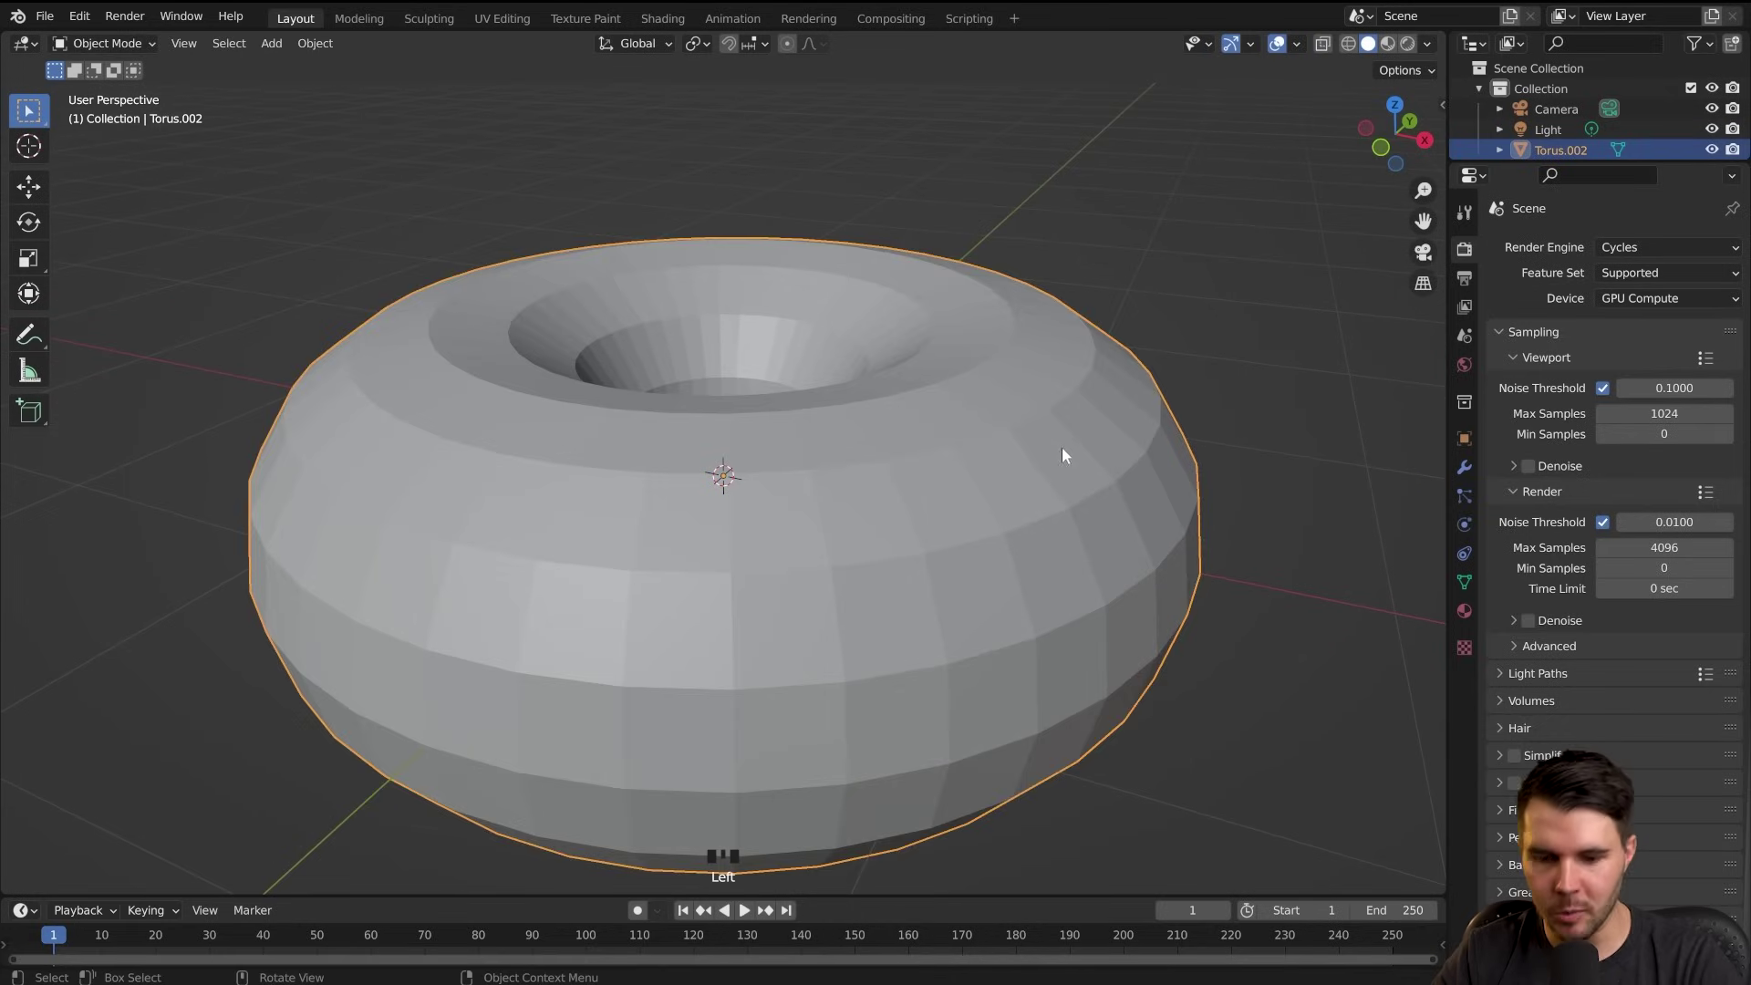
{"action": "key", "text": "F9"}
{"action": "key", "text": "F9"}
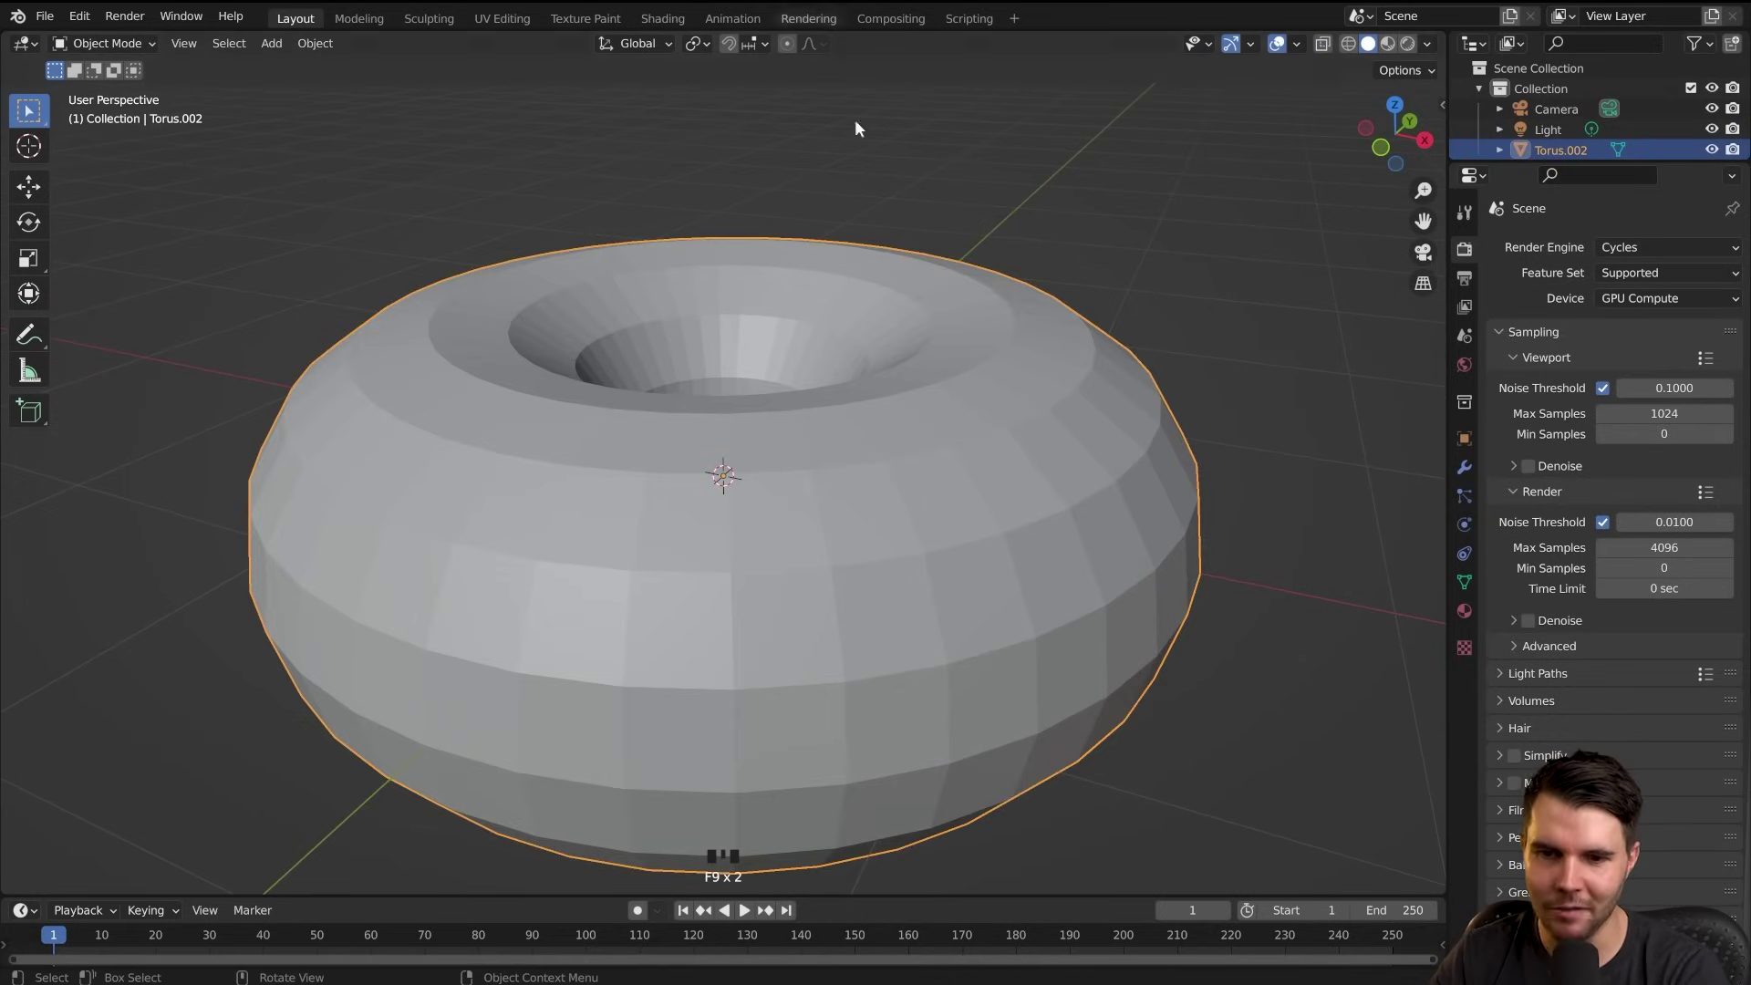
Add a 2 m cube mesh at the origin as a size comparison for the torus and delete it again
{"action": "scroll", "coordinate": [992, 538], "scroll_direction": "down", "scroll_amount": 2}
{"action": "middle_click_drag", "start_coordinate": [988, 566], "coordinate": [926, 543], "text": "ctrl"}
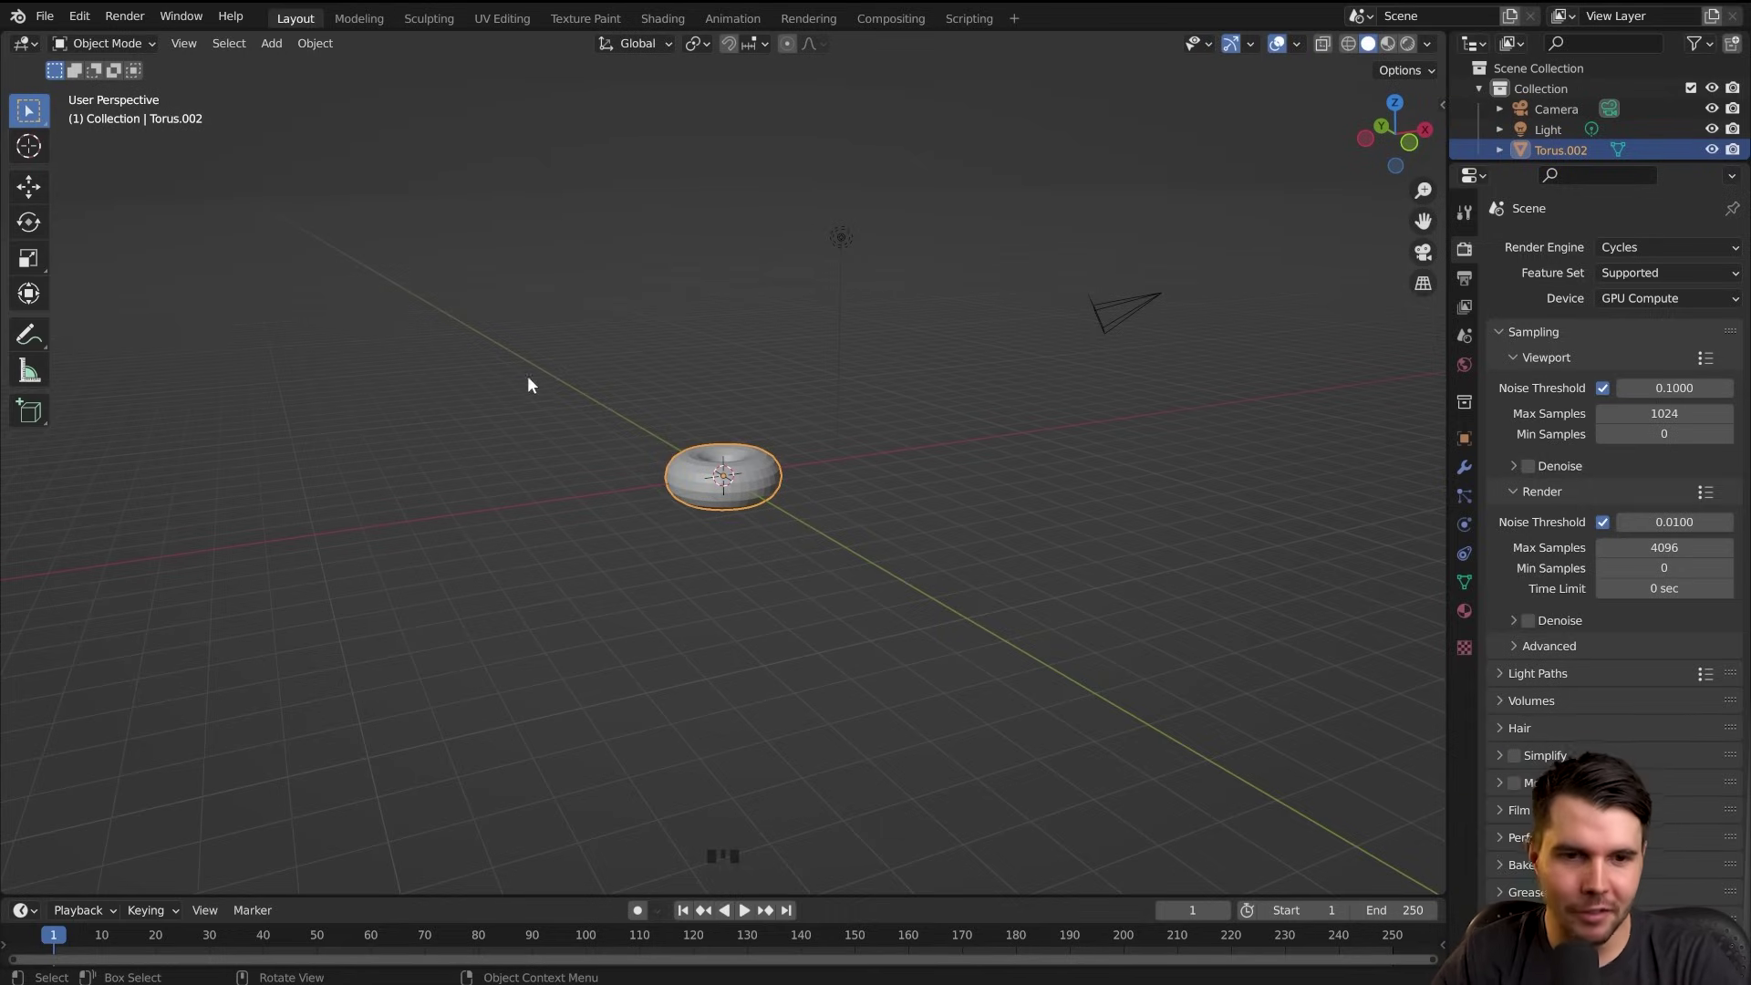
{"action": "scroll", "coordinate": [543, 376], "scroll_direction": "up", "scroll_amount": 4}
{"action": "scroll", "coordinate": [728, 463], "scroll_direction": "up", "scroll_amount": 2}
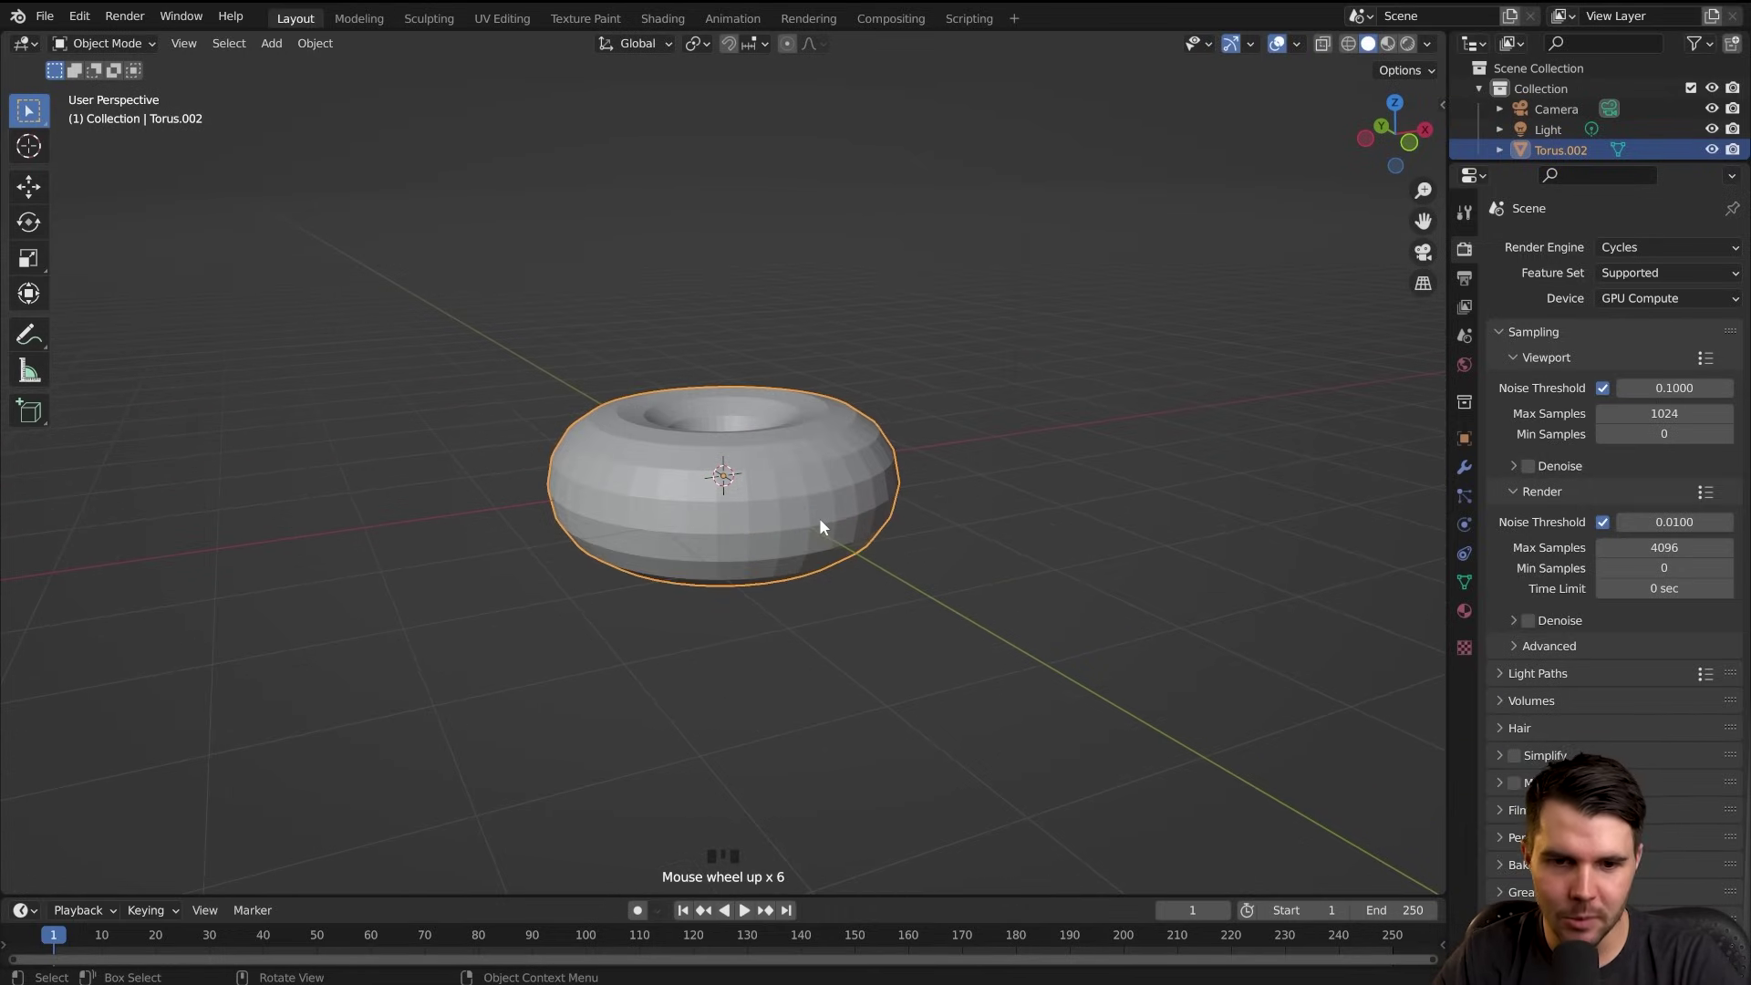
{"action": "middle_click_drag", "start_coordinate": [881, 490], "coordinate": [799, 461]}
{"action": "scroll", "coordinate": [799, 461], "scroll_direction": "up", "scroll_amount": 1, "text": "shift"}
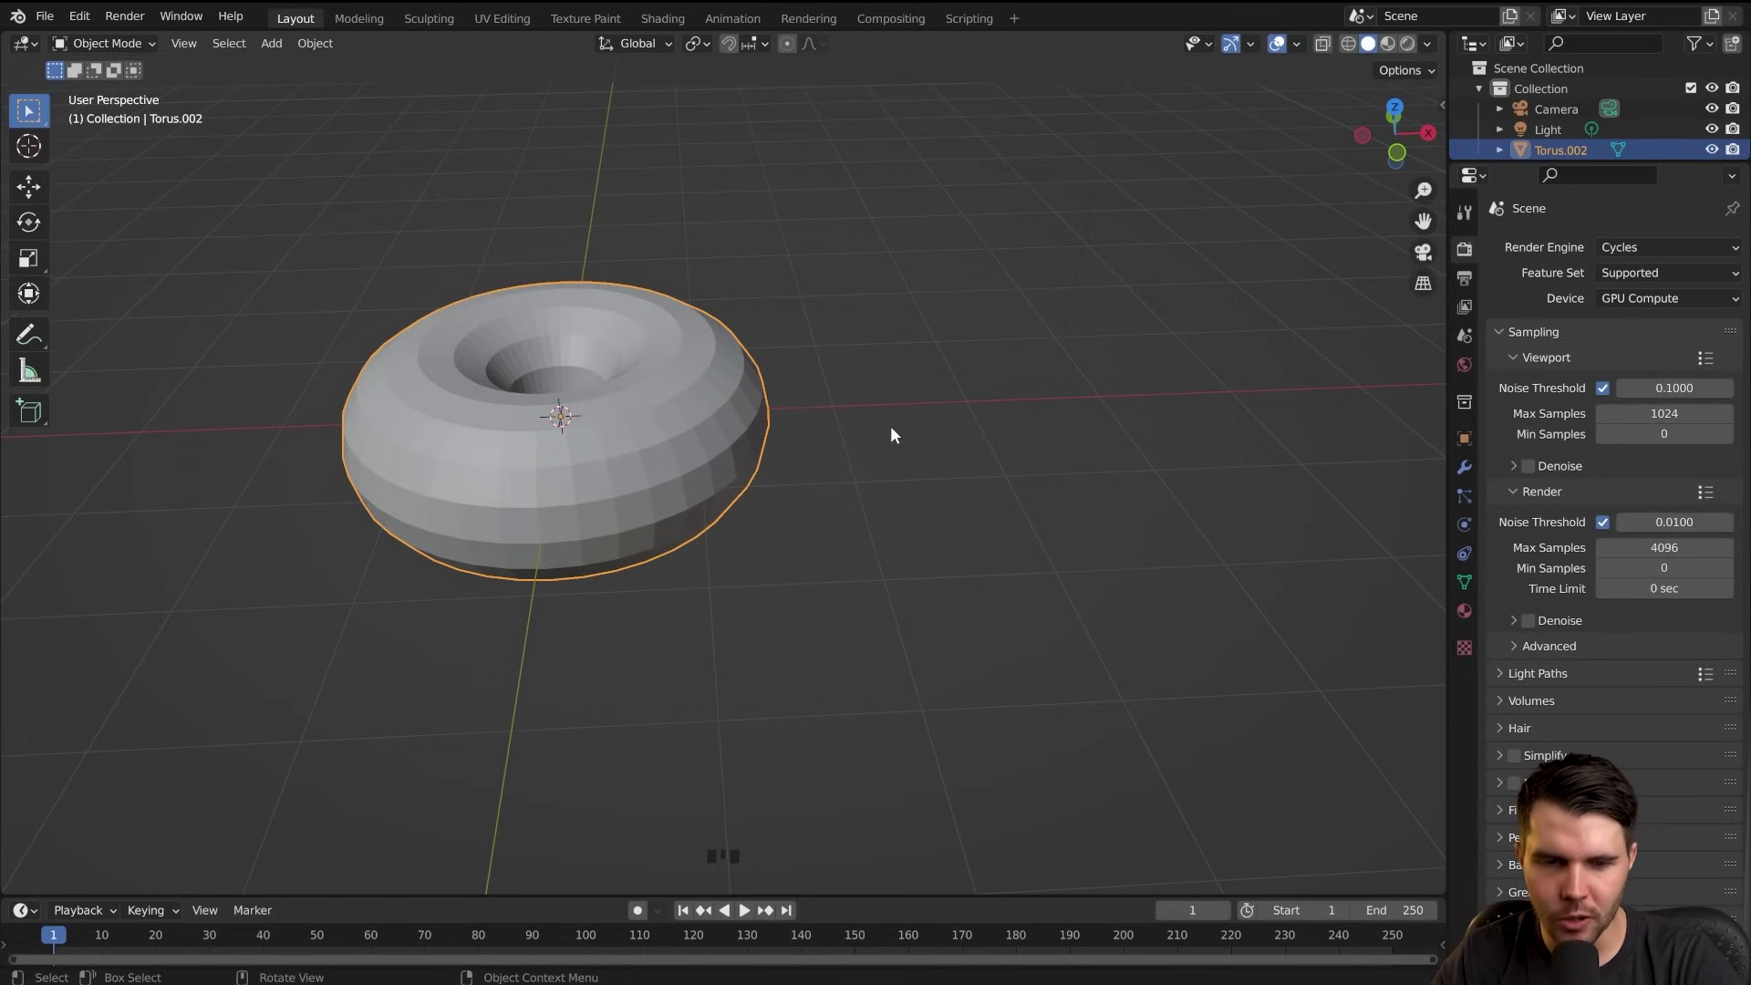
{"action": "key", "text": "shift+a"}
{"action": "mouse_move", "coordinate": [901, 419]}
{"action": "left_click", "coordinate": [970, 447]}
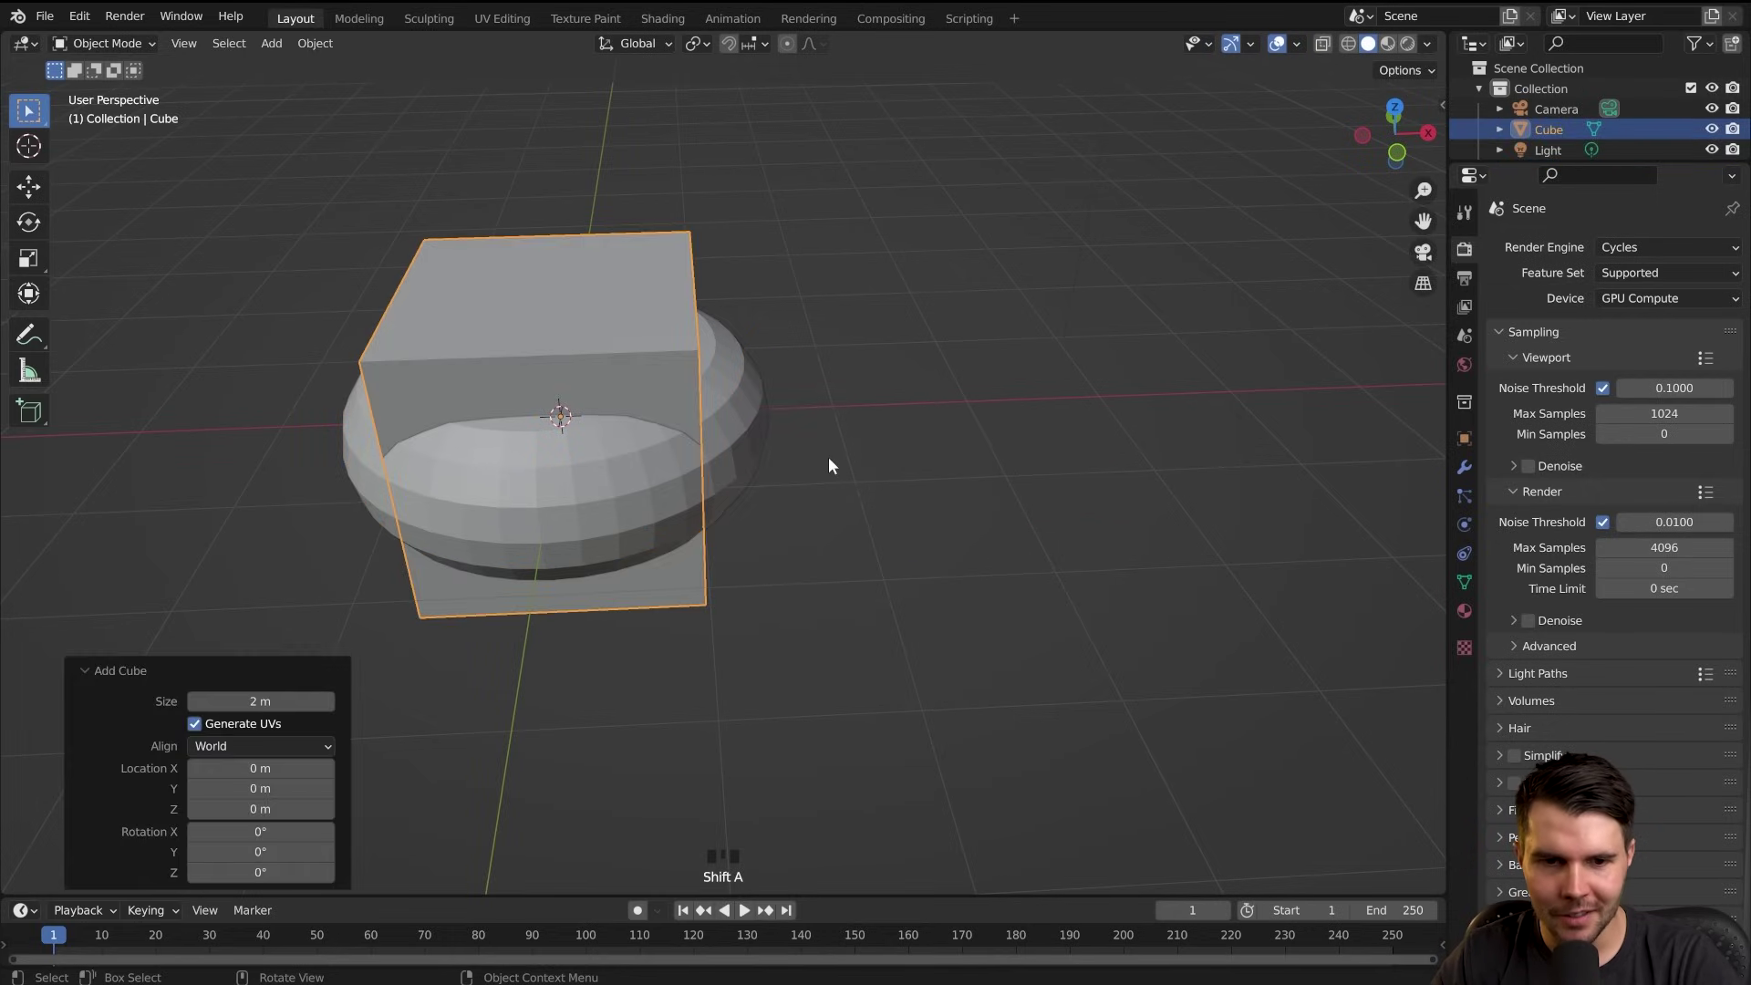
{"action": "key", "text": "x"}
Select the torus and display its location, rotation, scale and dimension values beside the 3D view
{"action": "left_click", "coordinate": [720, 446]}
{"action": "key", "text": "n"}
{"action": "key", "text": "n"}
{"action": "key", "text": "n"}
{"action": "left_click", "coordinate": [1435, 111]}
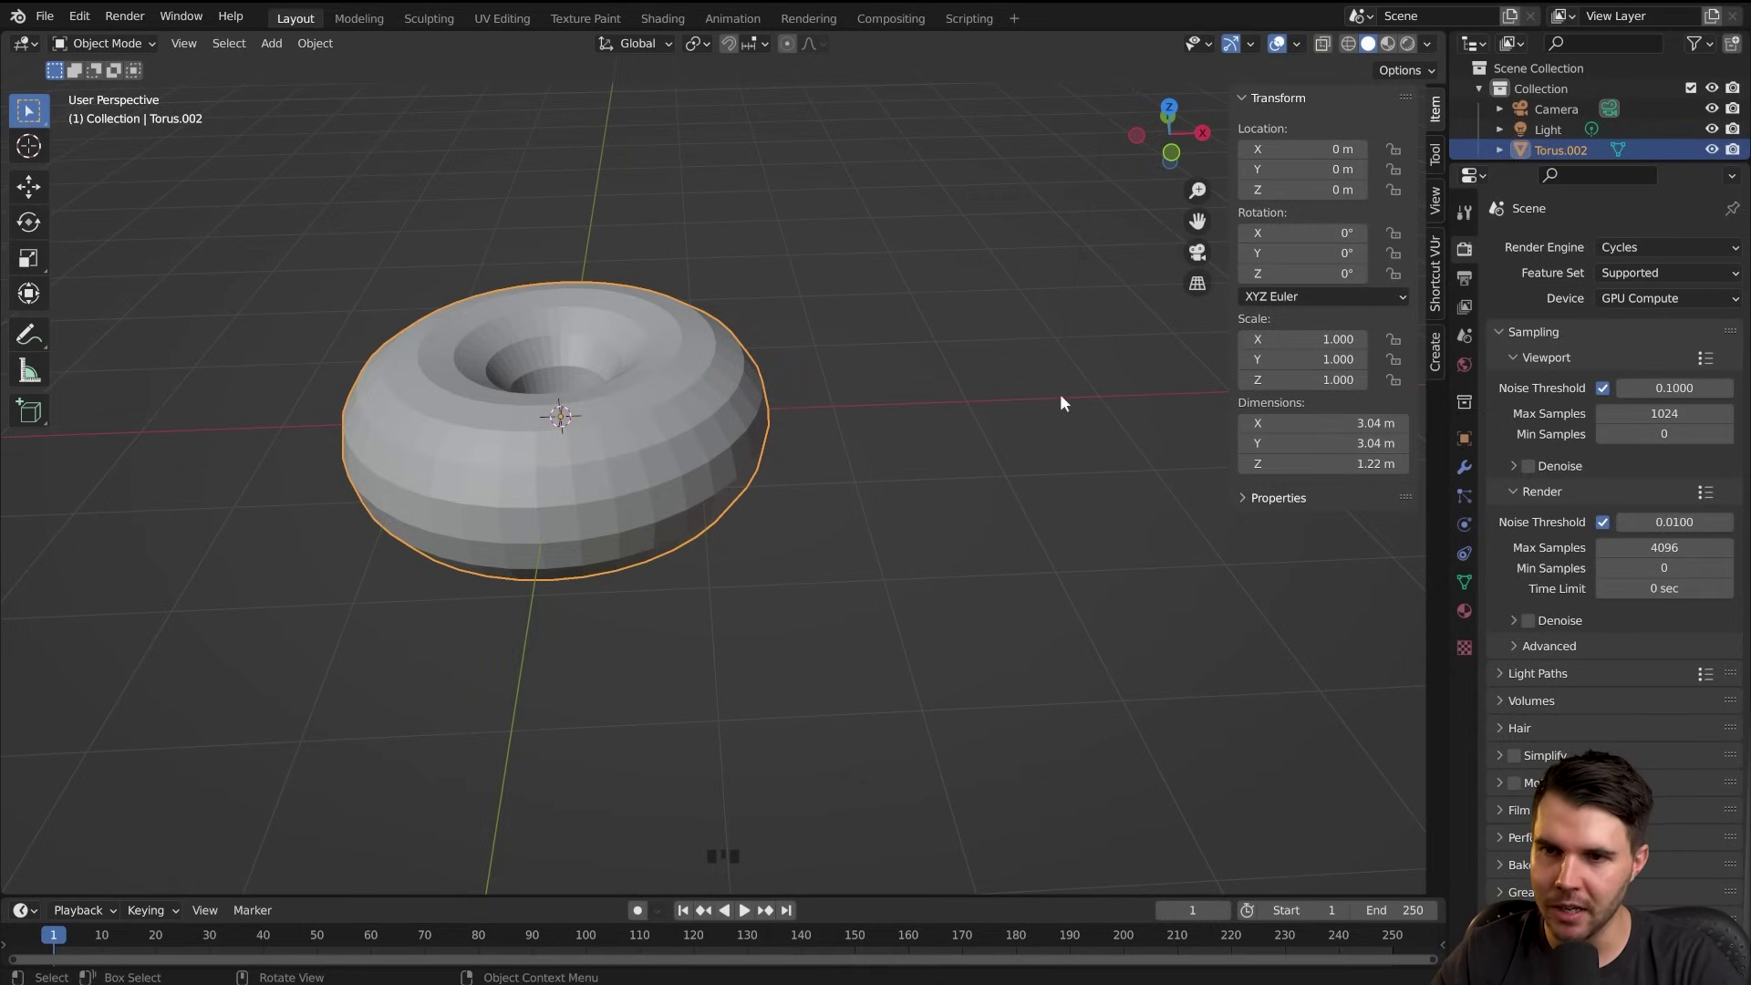
{"action": "key", "text": "n"}
{"action": "key", "text": "n"}
{"action": "key", "text": "n"}
{"action": "key", "text": "n"}
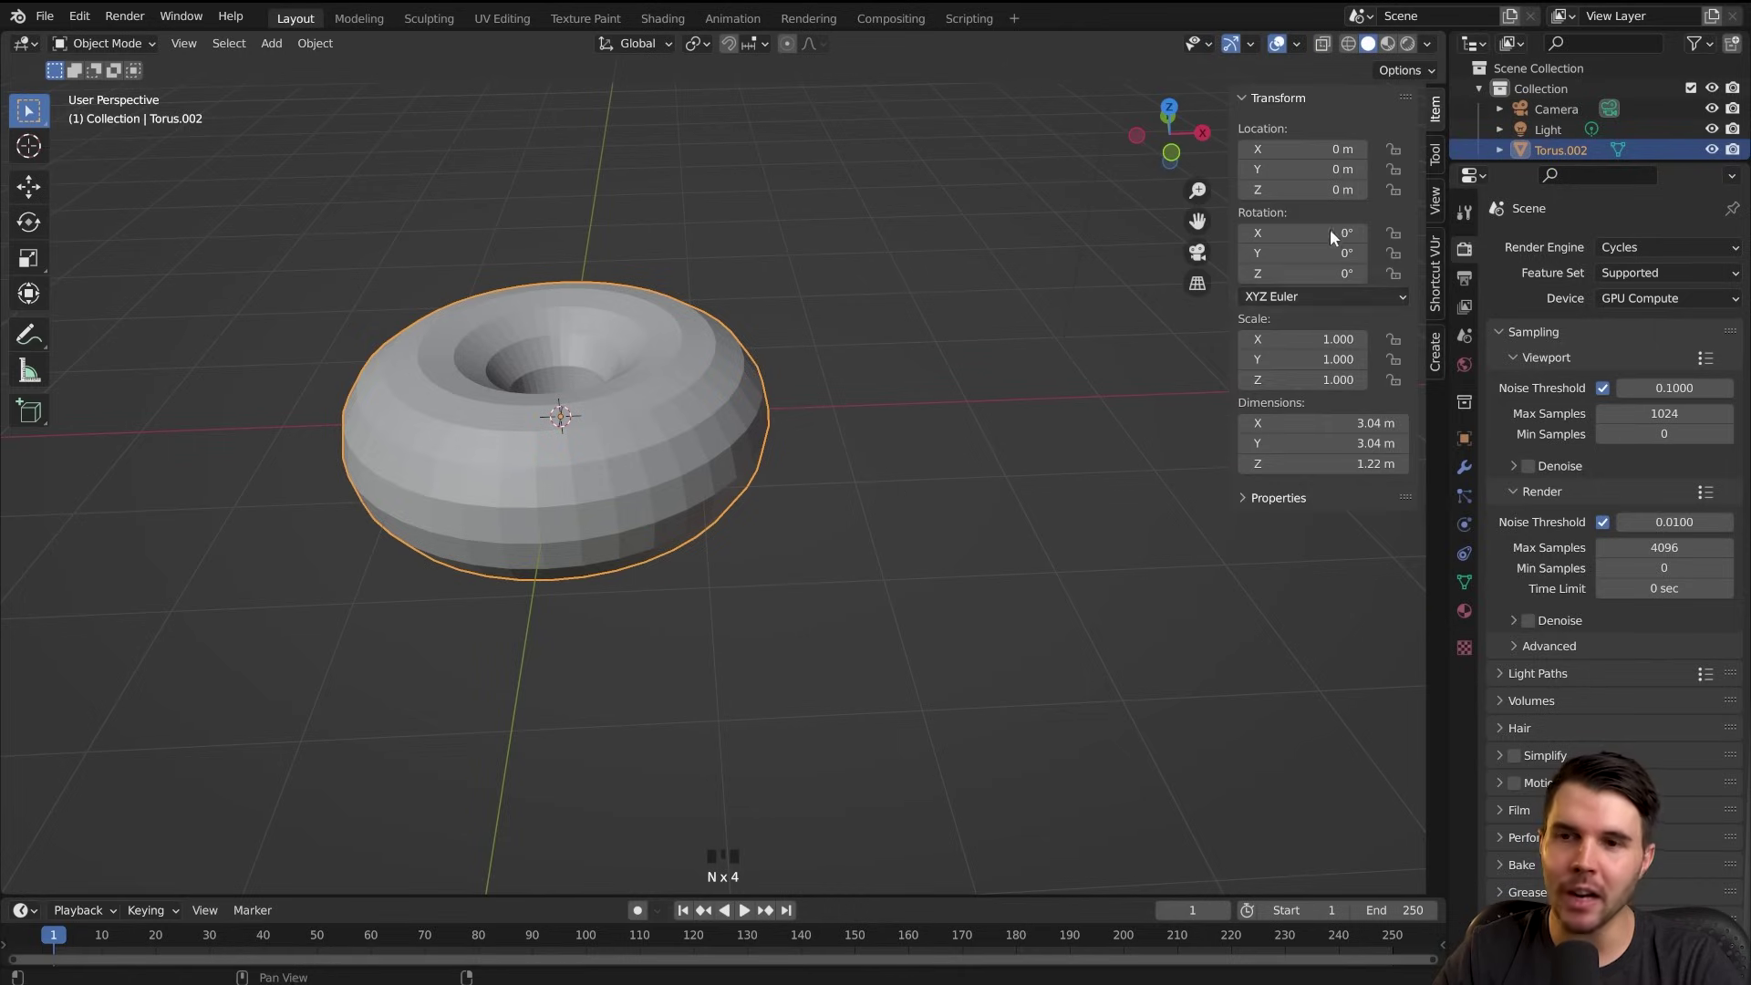
{"action": "key", "text": "n"}
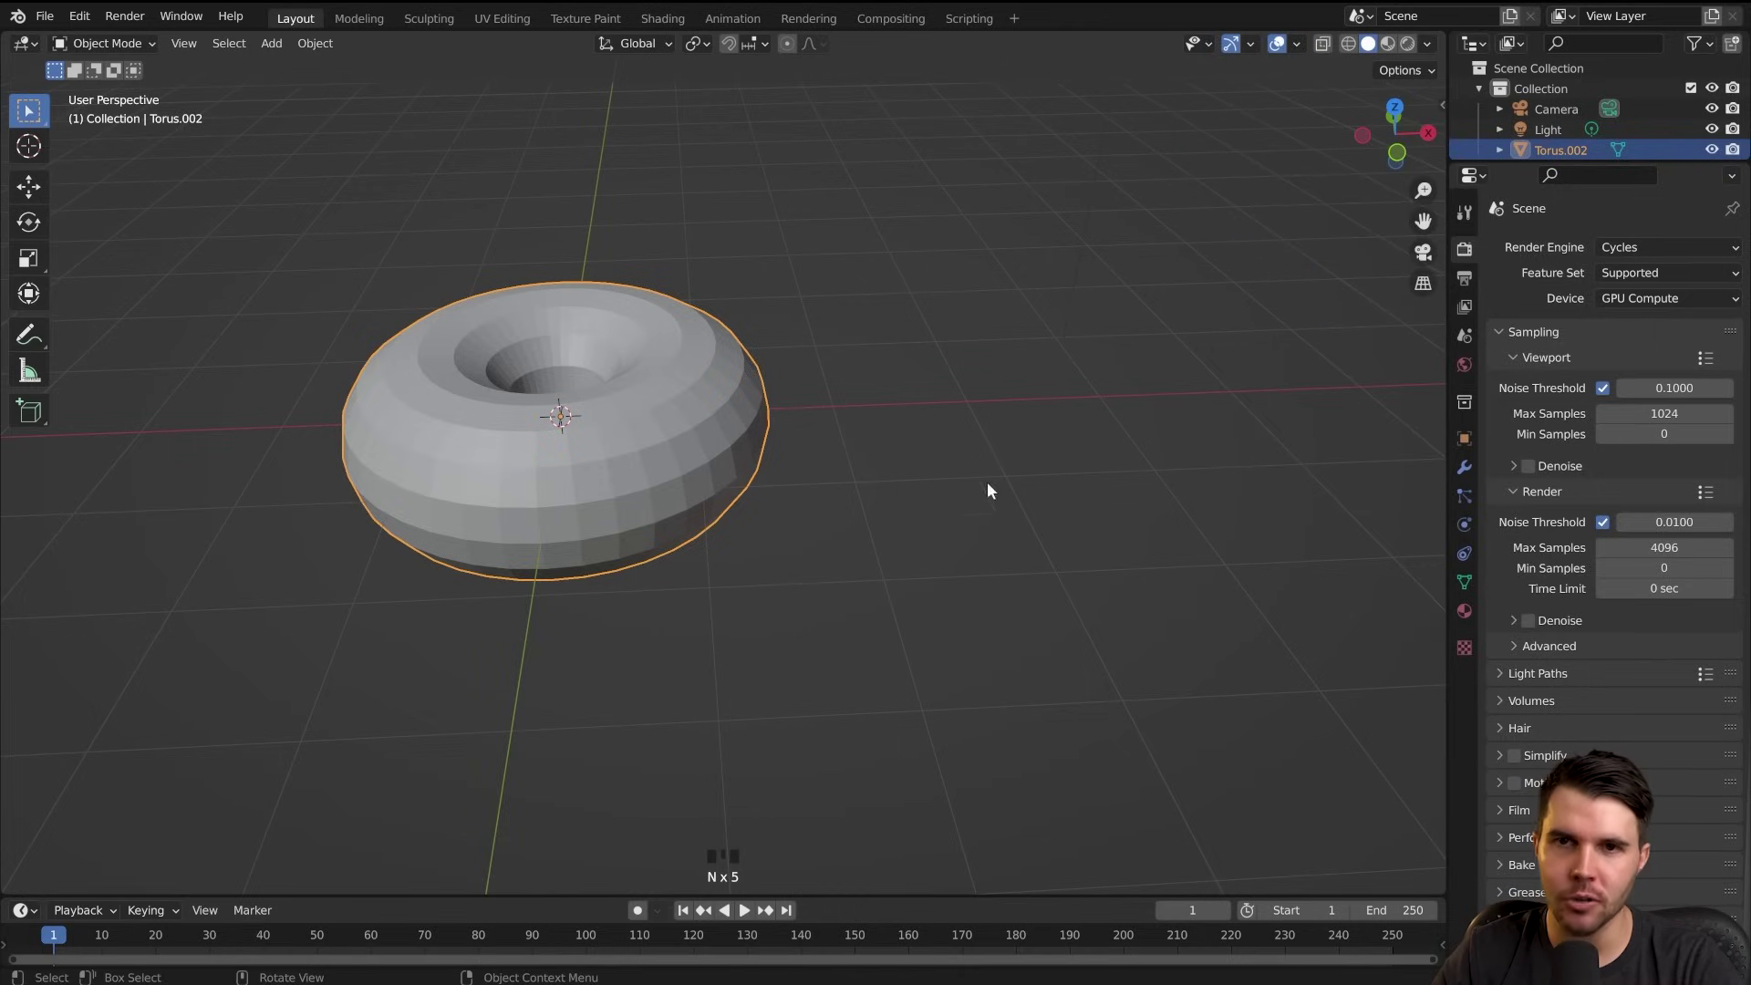
{"action": "key", "text": "n"}
Deselect the torus and examine its X, Y and Z dimensions in the item transform values
{"action": "left_click", "coordinate": [682, 394]}
{"action": "left_click", "coordinate": [787, 415]}
{"action": "left_click", "coordinate": [1433, 110]}
{"action": "left_click", "coordinate": [1434, 154]}
{"action": "left_click", "coordinate": [1424, 111]}
{"action": "left_click", "coordinate": [1431, 113]}
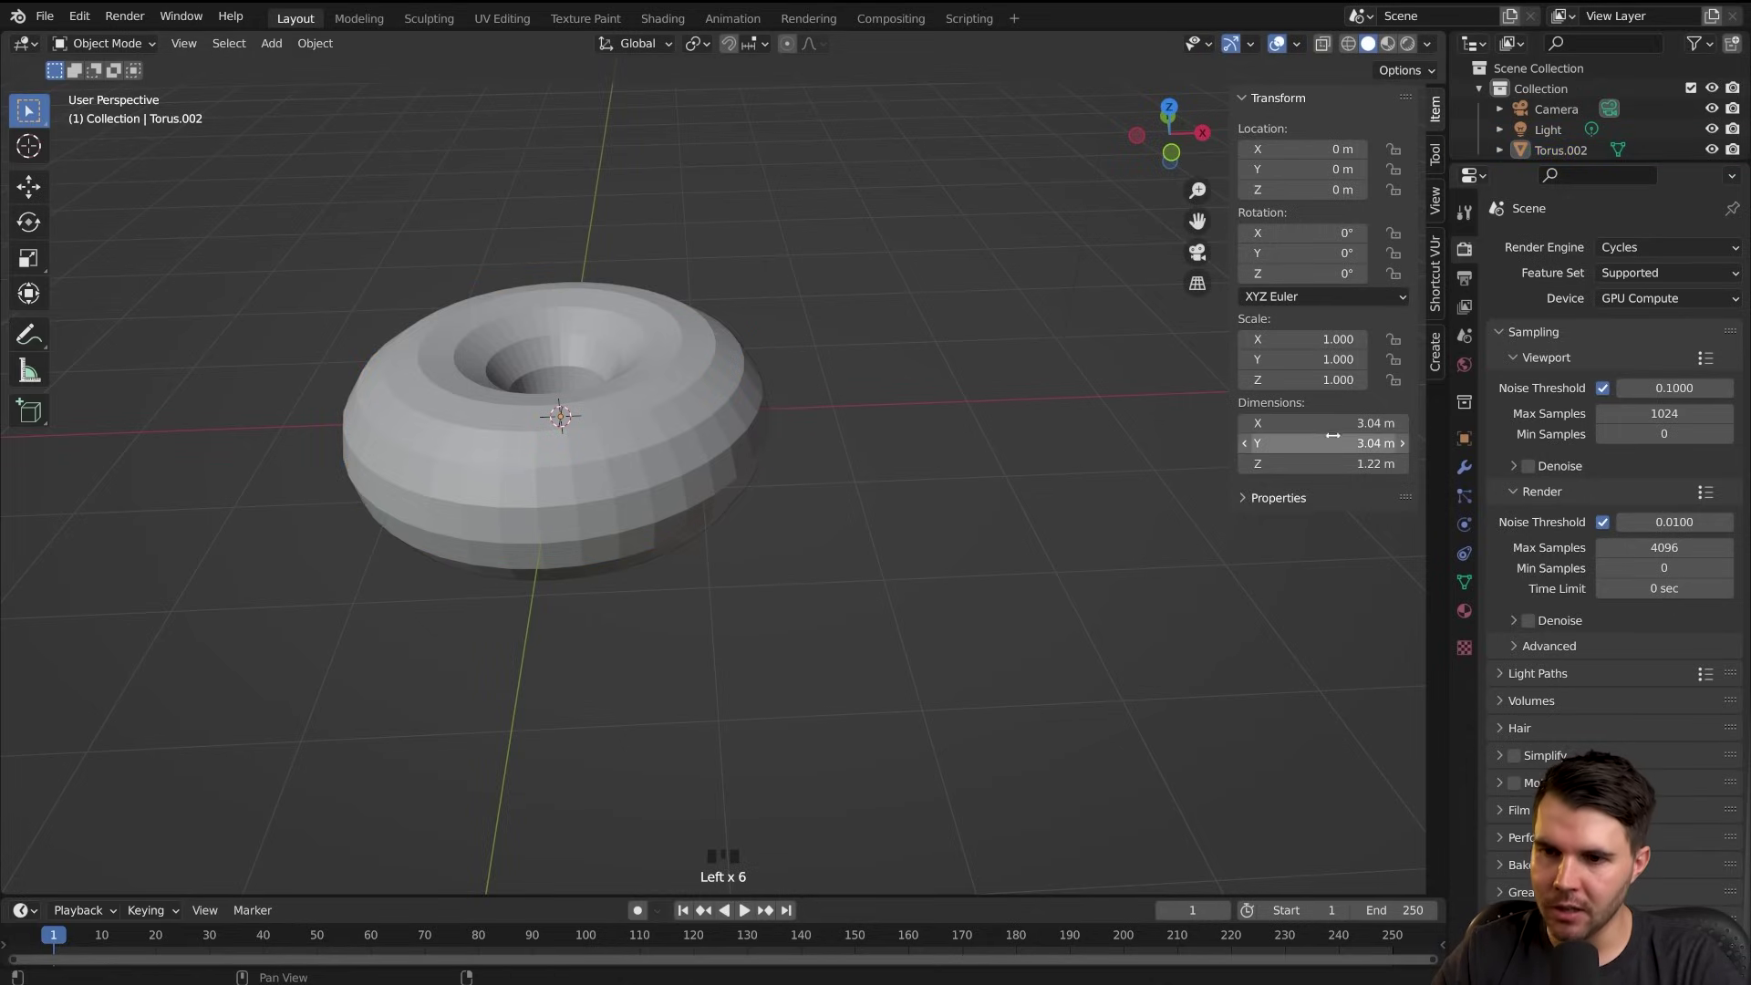
{"action": "middle_click_drag", "start_coordinate": [610, 447], "coordinate": [636, 506]}
{"action": "scroll", "coordinate": [637, 488], "scroll_direction": "up", "scroll_amount": 1}
{"action": "middle_click_drag", "start_coordinate": [339, 442], "coordinate": [483, 442], "text": "shift"}
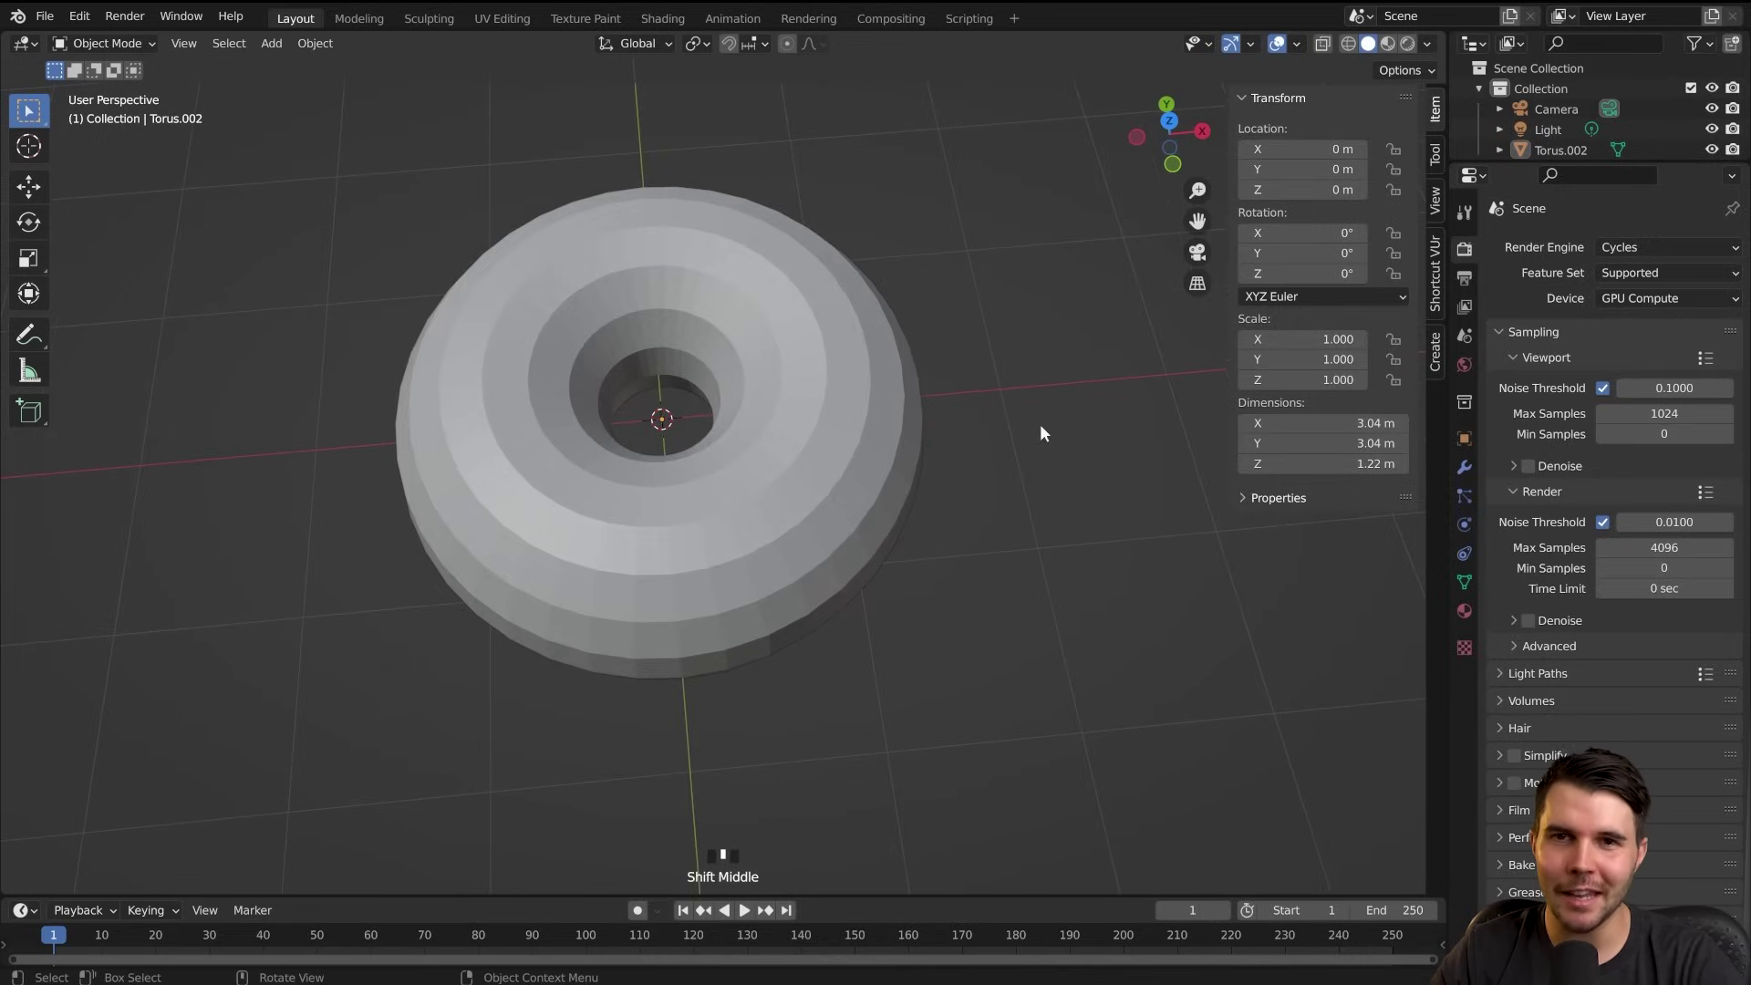
Open the scene's unit settings, try the Imperial unit system and set it back to Metric
{"action": "left_click", "coordinate": [1465, 307]}
{"action": "left_click", "coordinate": [1464, 277]}
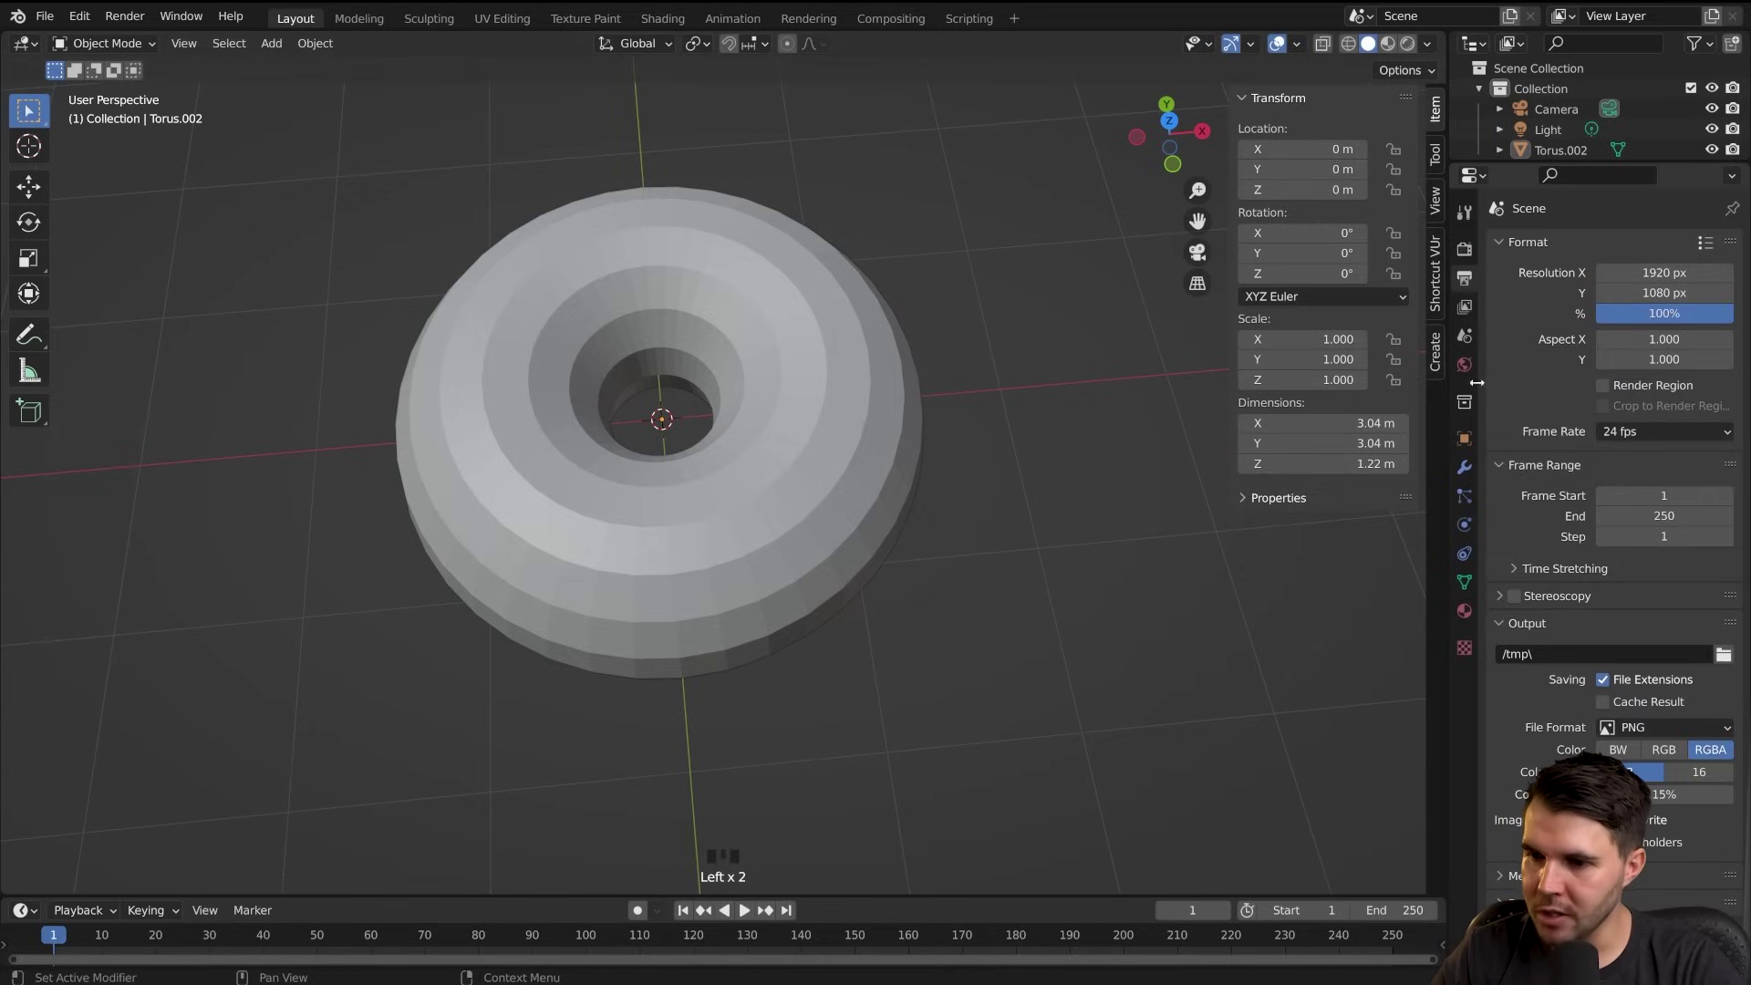
{"action": "left_click", "coordinate": [1463, 336]}
{"action": "left_click", "coordinate": [1524, 354]}
{"action": "left_click", "coordinate": [1626, 387]}
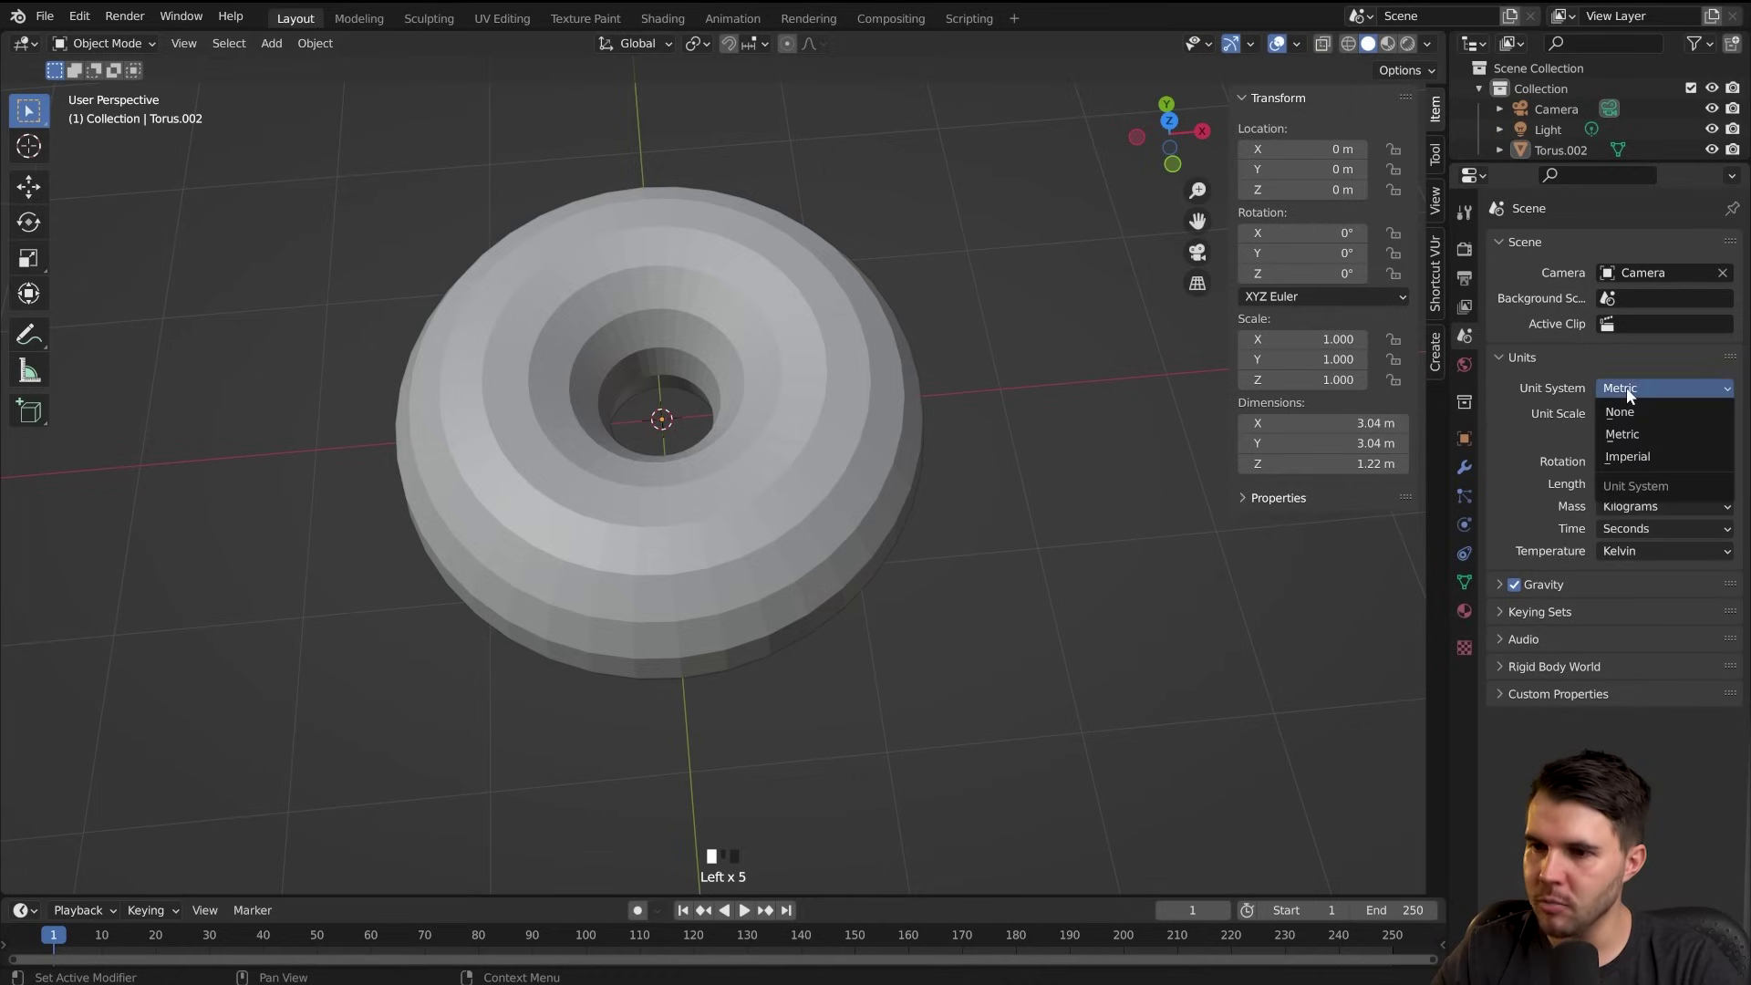
{"action": "left_click", "coordinate": [1663, 456]}
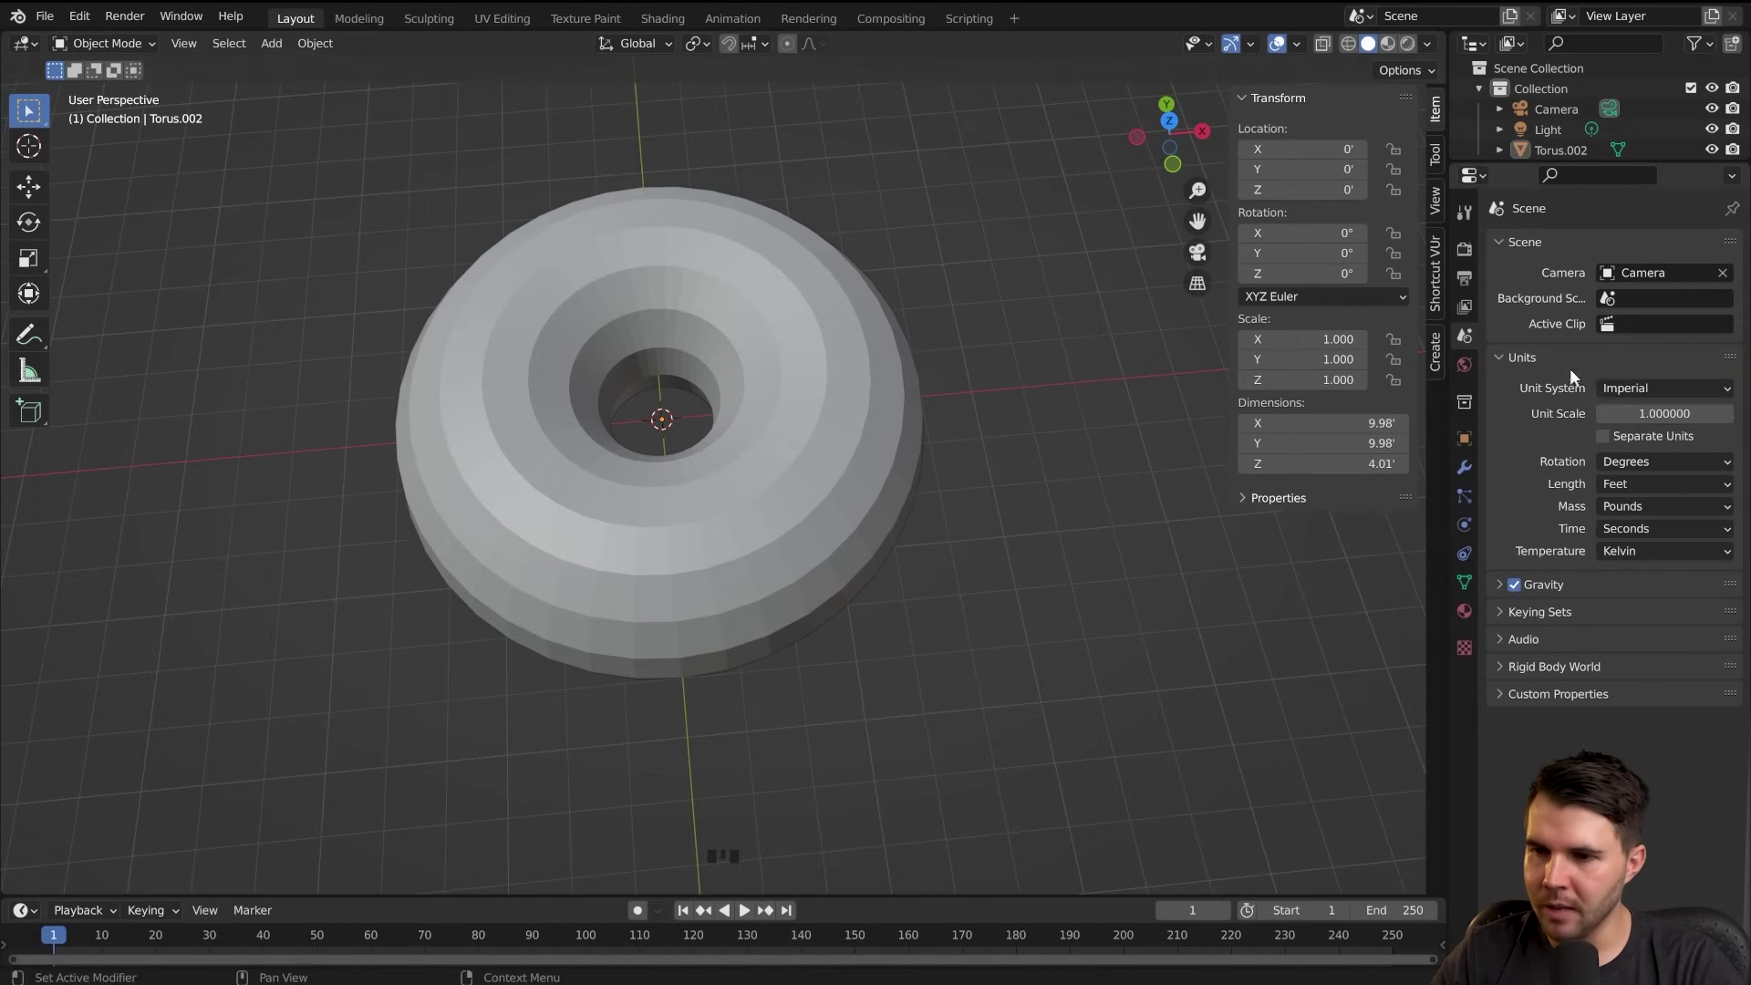
{"action": "left_click", "coordinate": [1661, 389]}
{"action": "left_click", "coordinate": [1641, 433]}
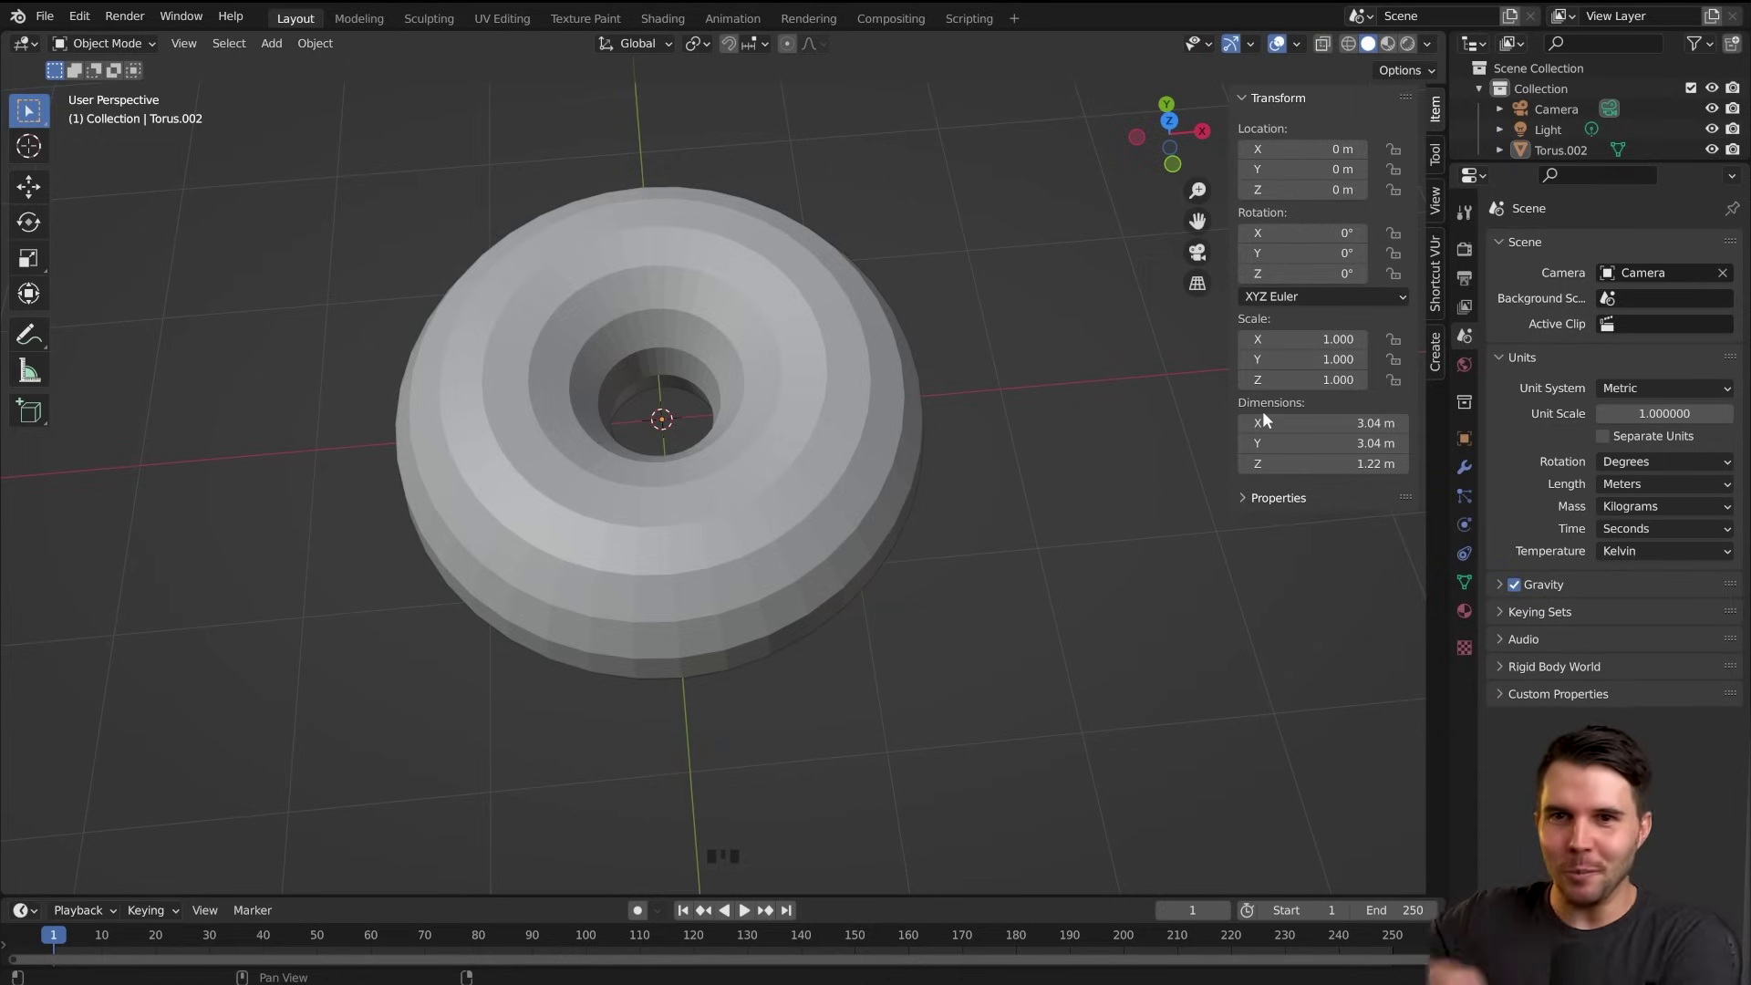
Select the torus and scale it down uniformly by a factor of about 0.033
{"action": "left_click", "coordinate": [928, 470]}
{"action": "left_click", "coordinate": [912, 476]}
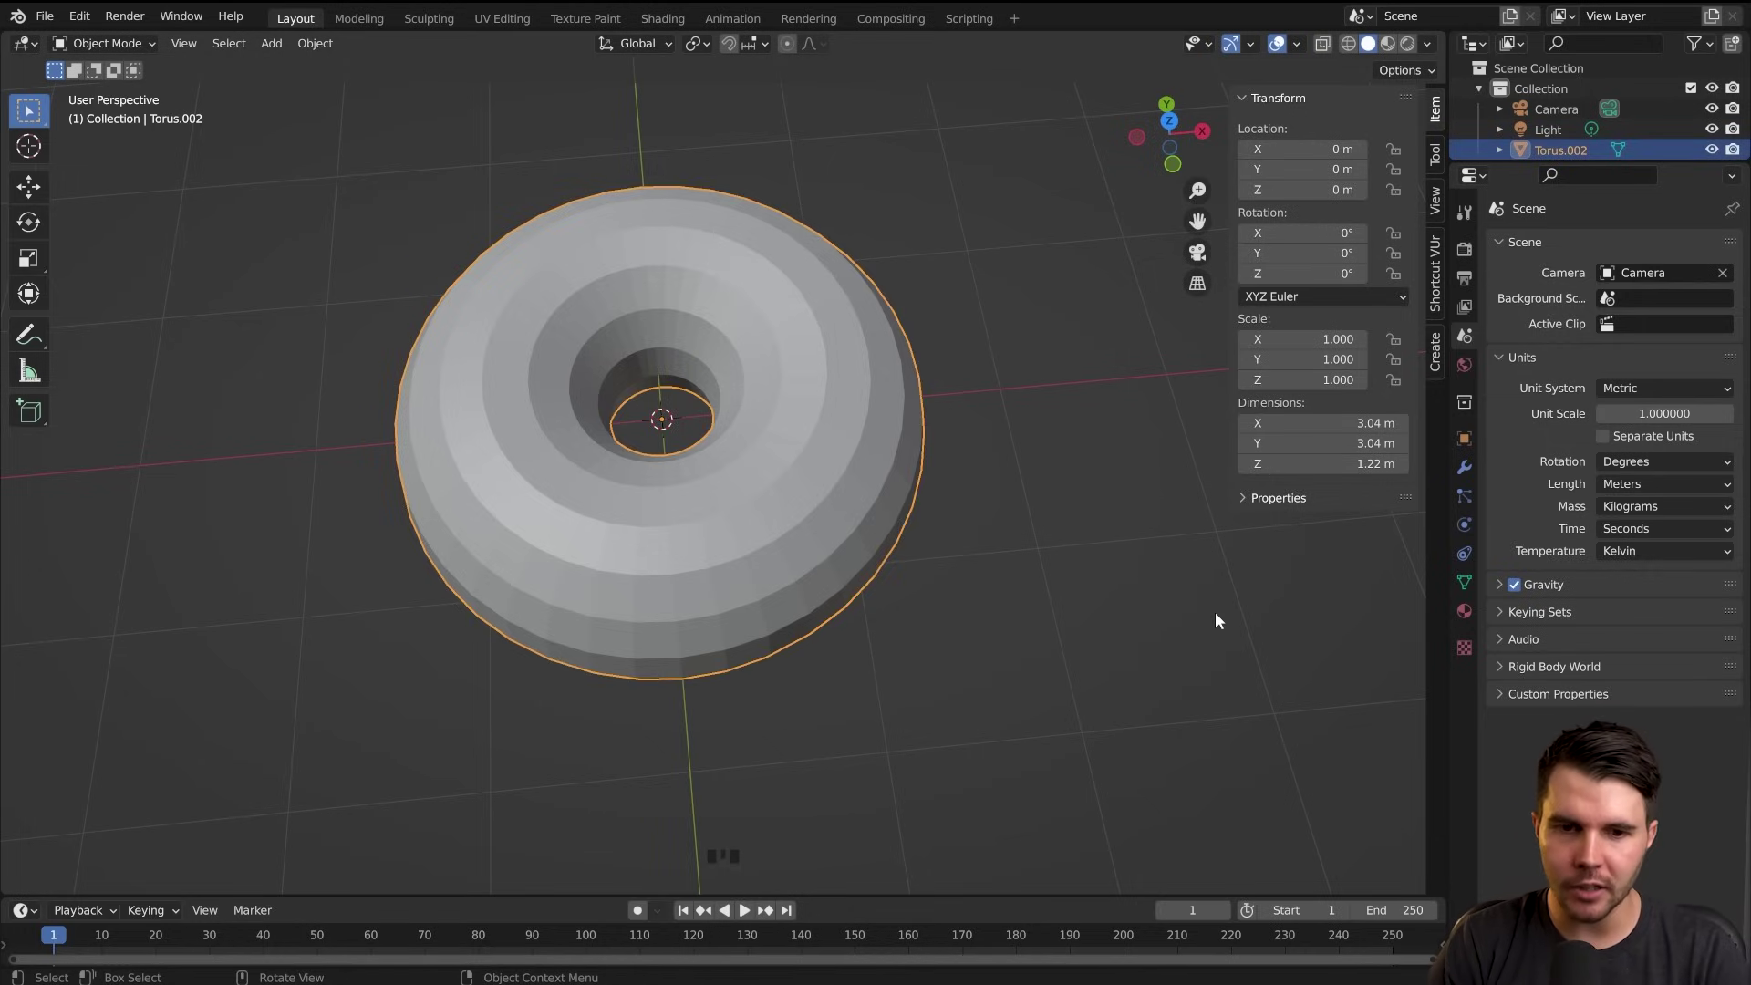
{"action": "key", "text": "s"}
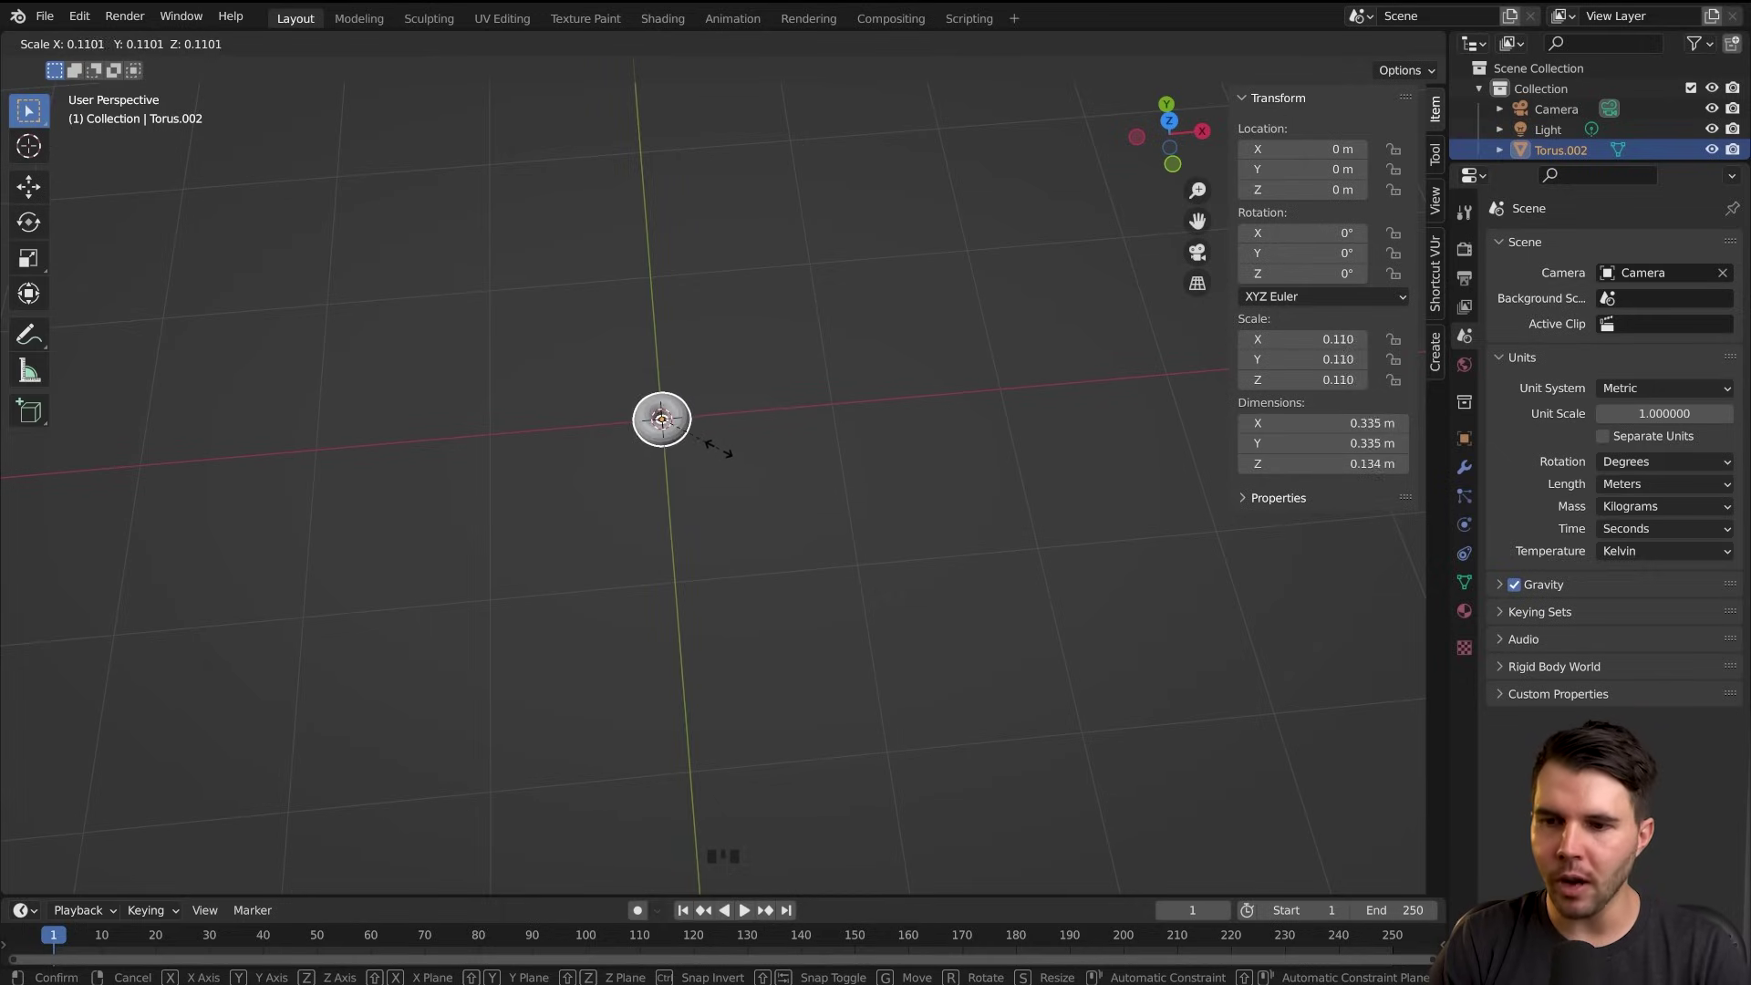
{"action": "left_click", "coordinate": [673, 430]}
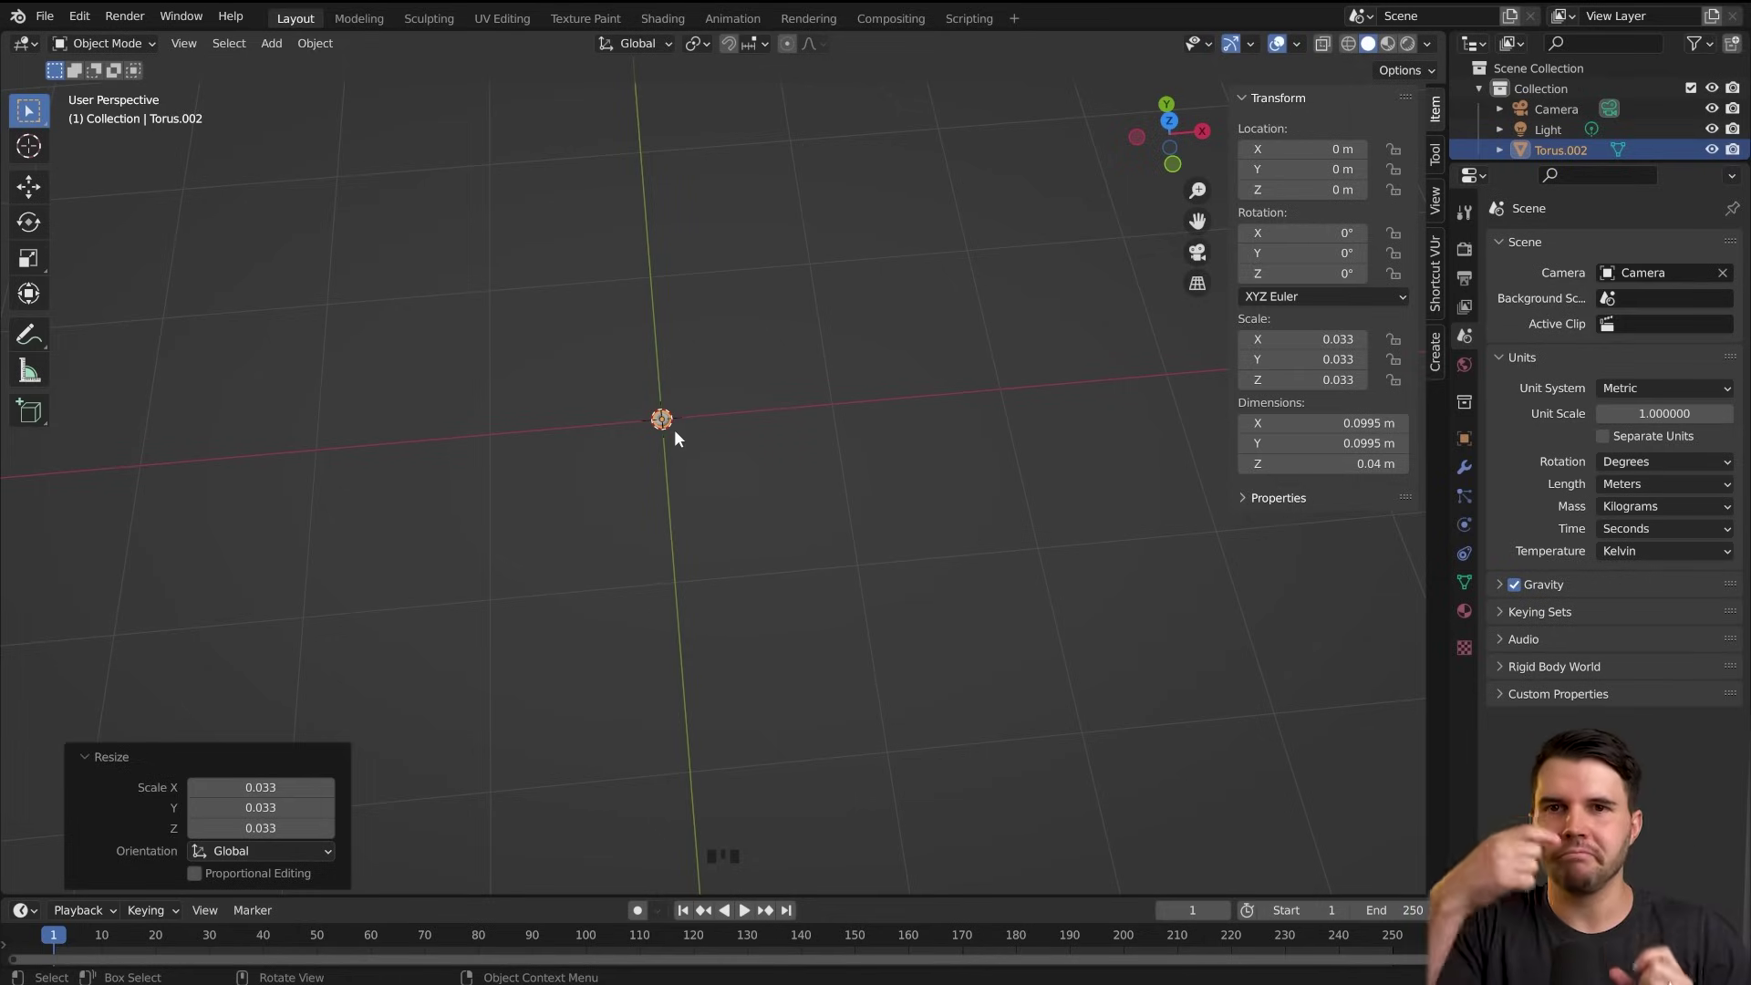
Frame the tiny torus in the view and scale it uniformly to 0.1 m in X and Y
{"action": "scroll", "coordinate": [728, 465], "scroll_direction": "up", "scroll_amount": 2}
{"action": "scroll", "coordinate": [668, 402], "scroll_direction": "up", "scroll_amount": 4}
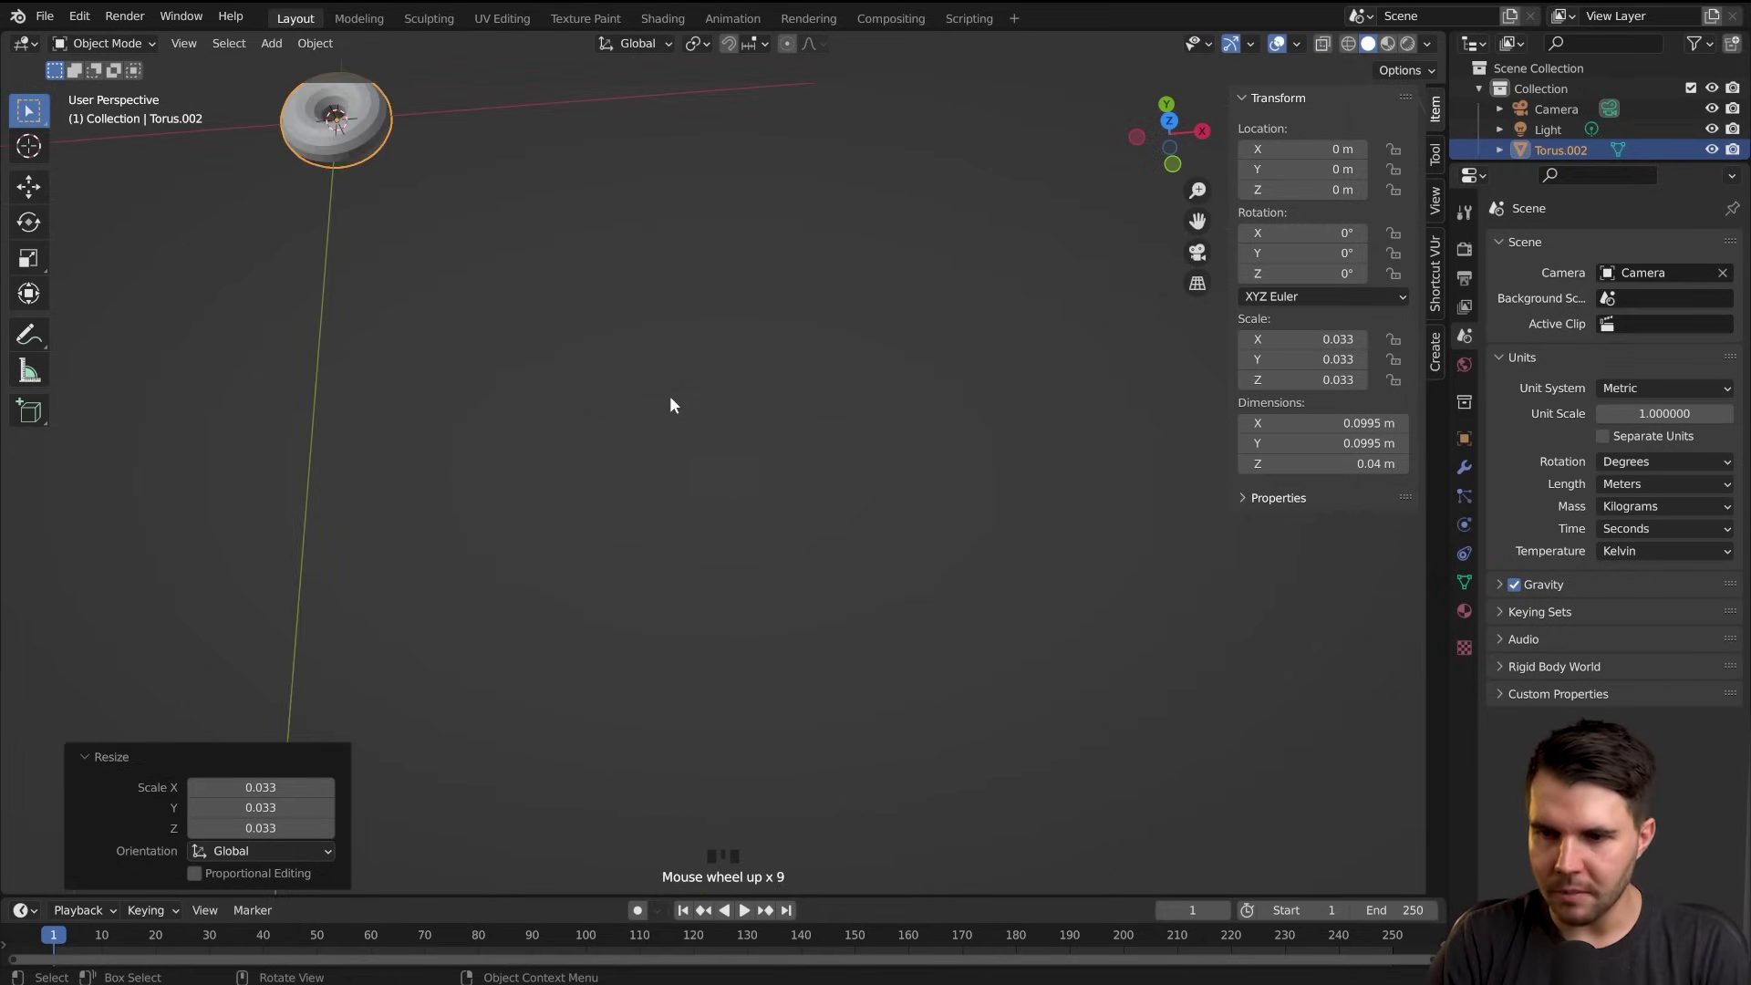
{"action": "key", "text": "KP_Decimal"}
{"action": "key", "text": "s"}
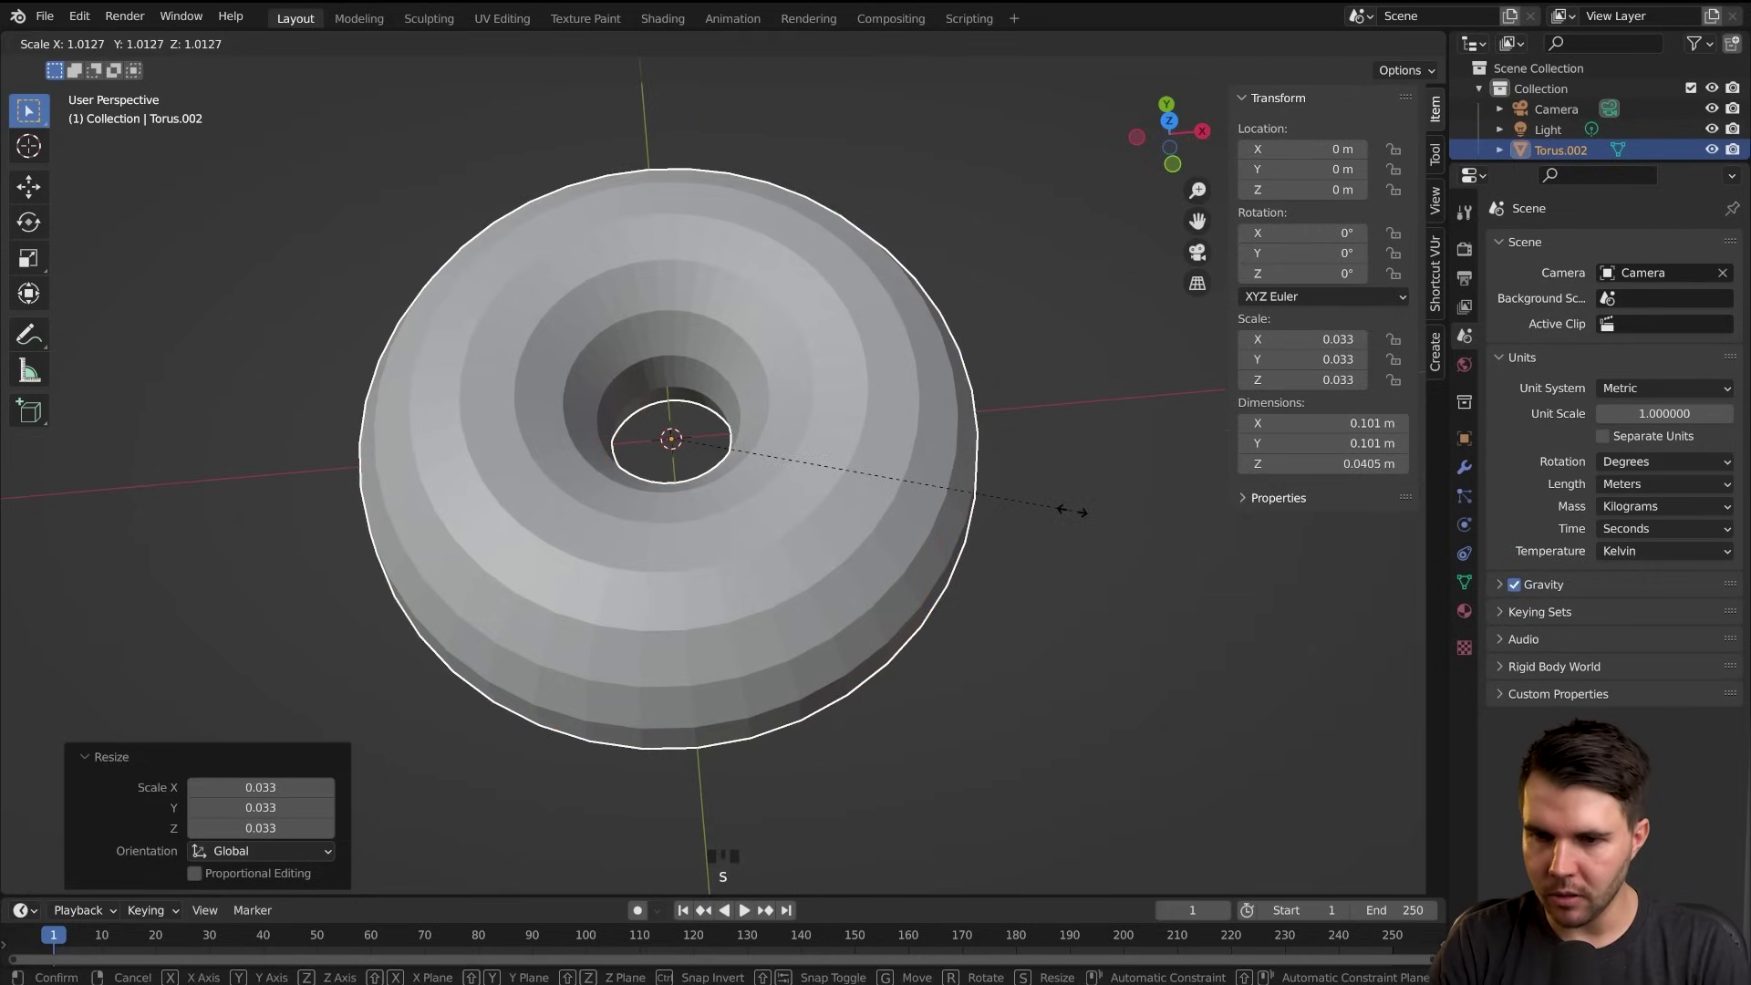
{"action": "left_click", "coordinate": [1063, 508]}
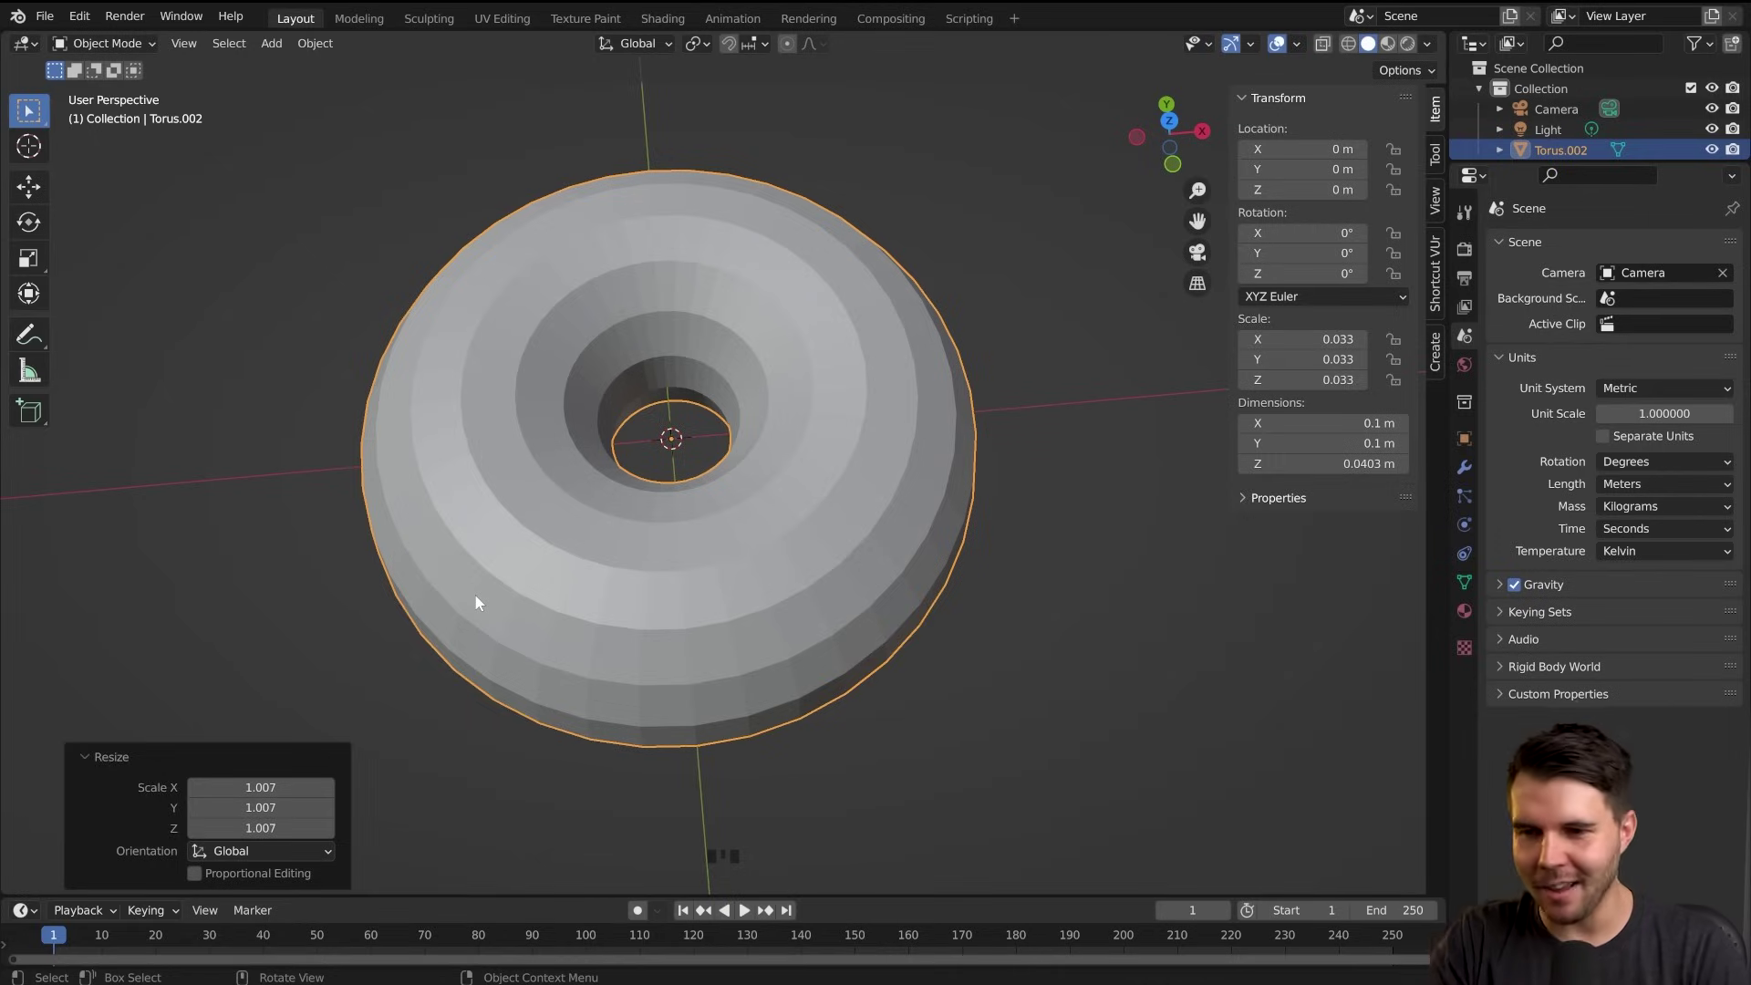
Apply the torus's scale, hide its transform values and collapse the operation's settings
{"action": "middle_click_drag", "start_coordinate": [1076, 645], "coordinate": [845, 480]}
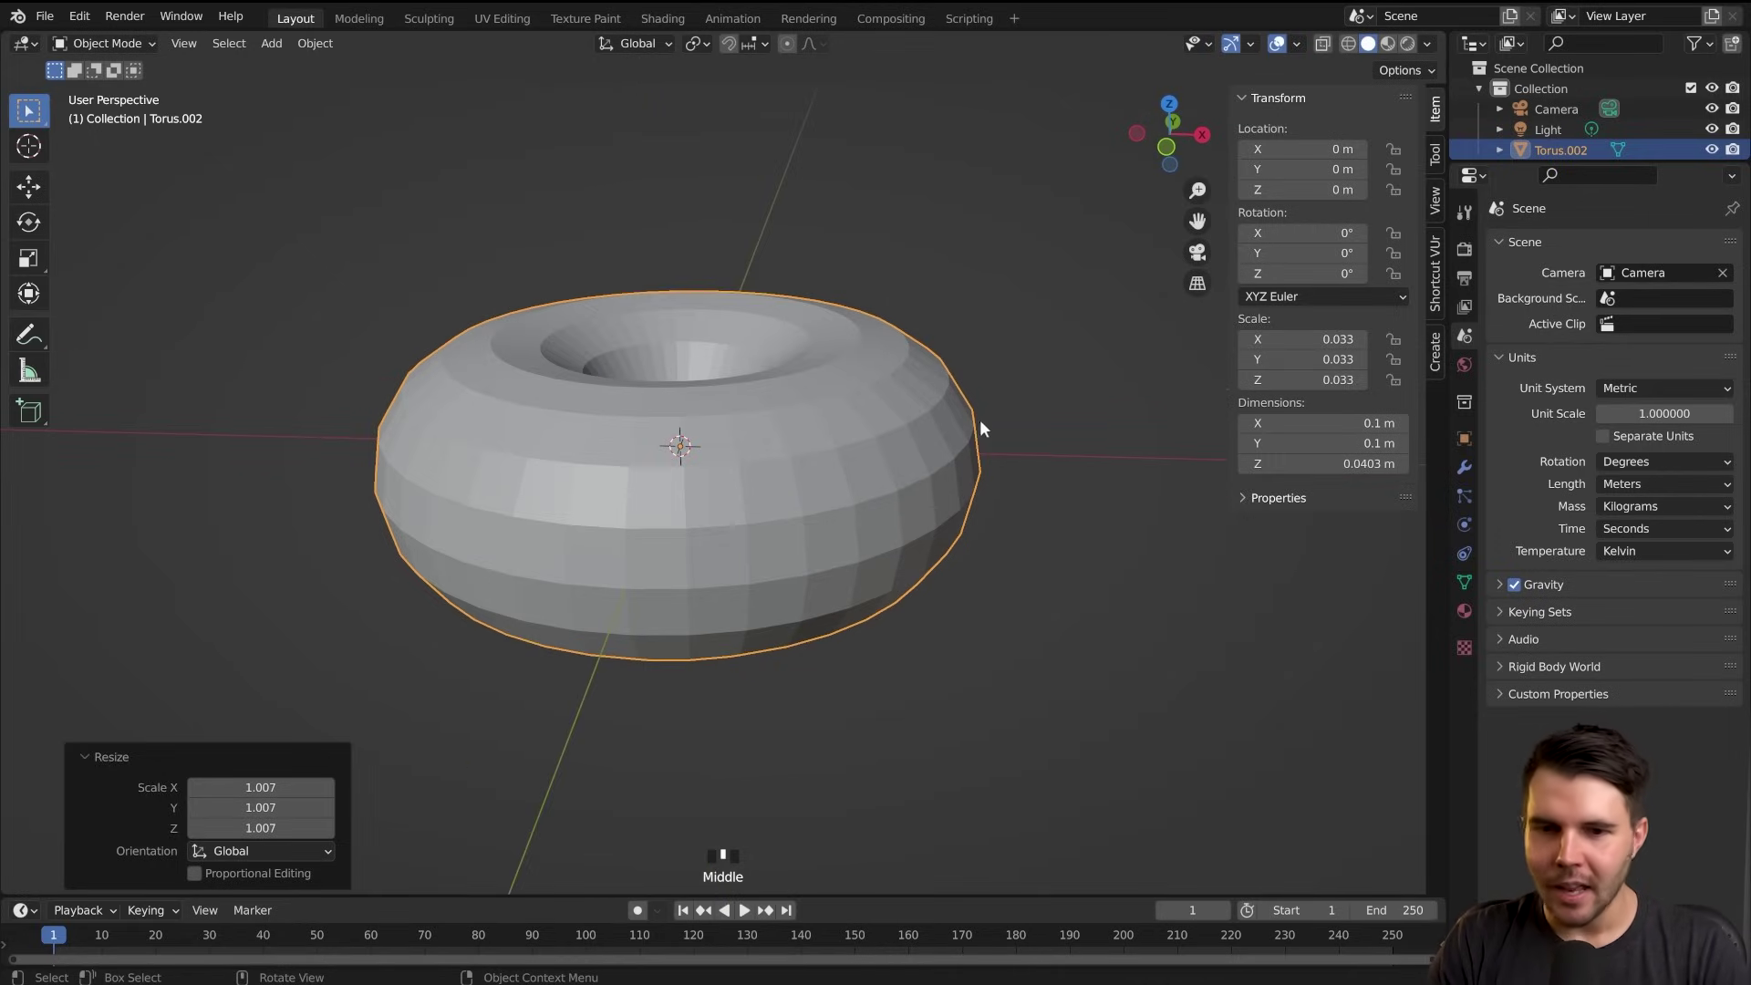
{"action": "middle_click_drag", "start_coordinate": [980, 418], "coordinate": [943, 474]}
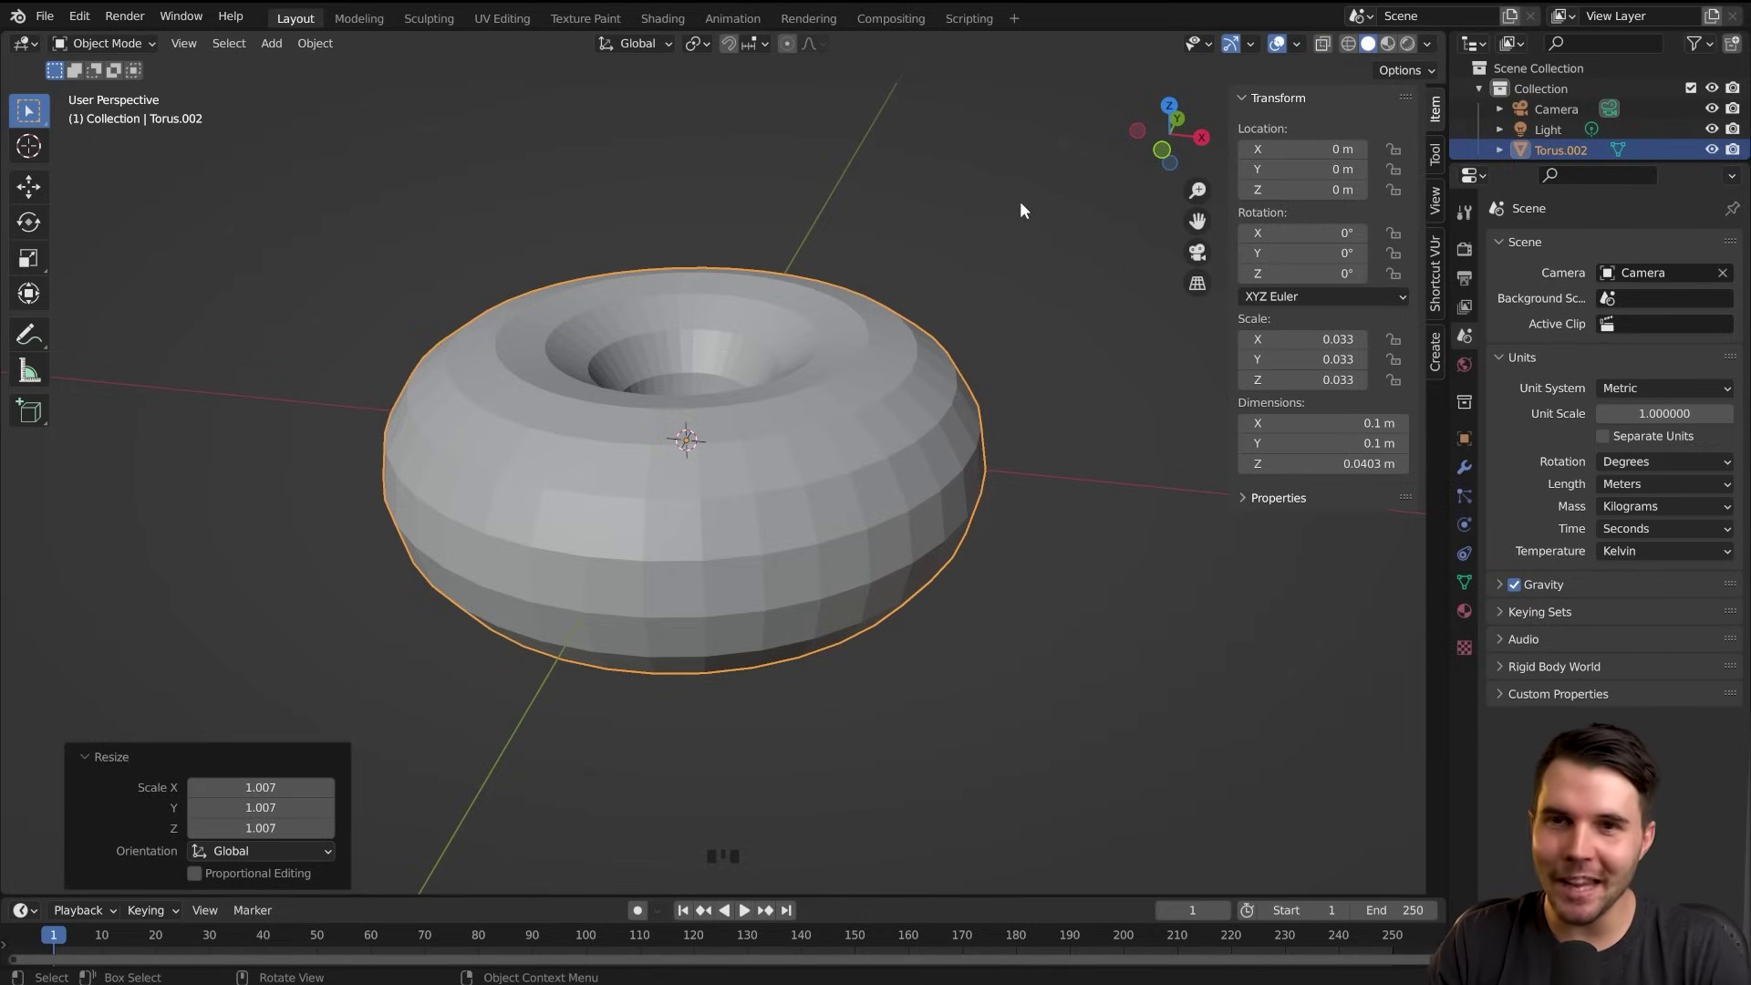
{"action": "key", "text": "ctrl+a"}
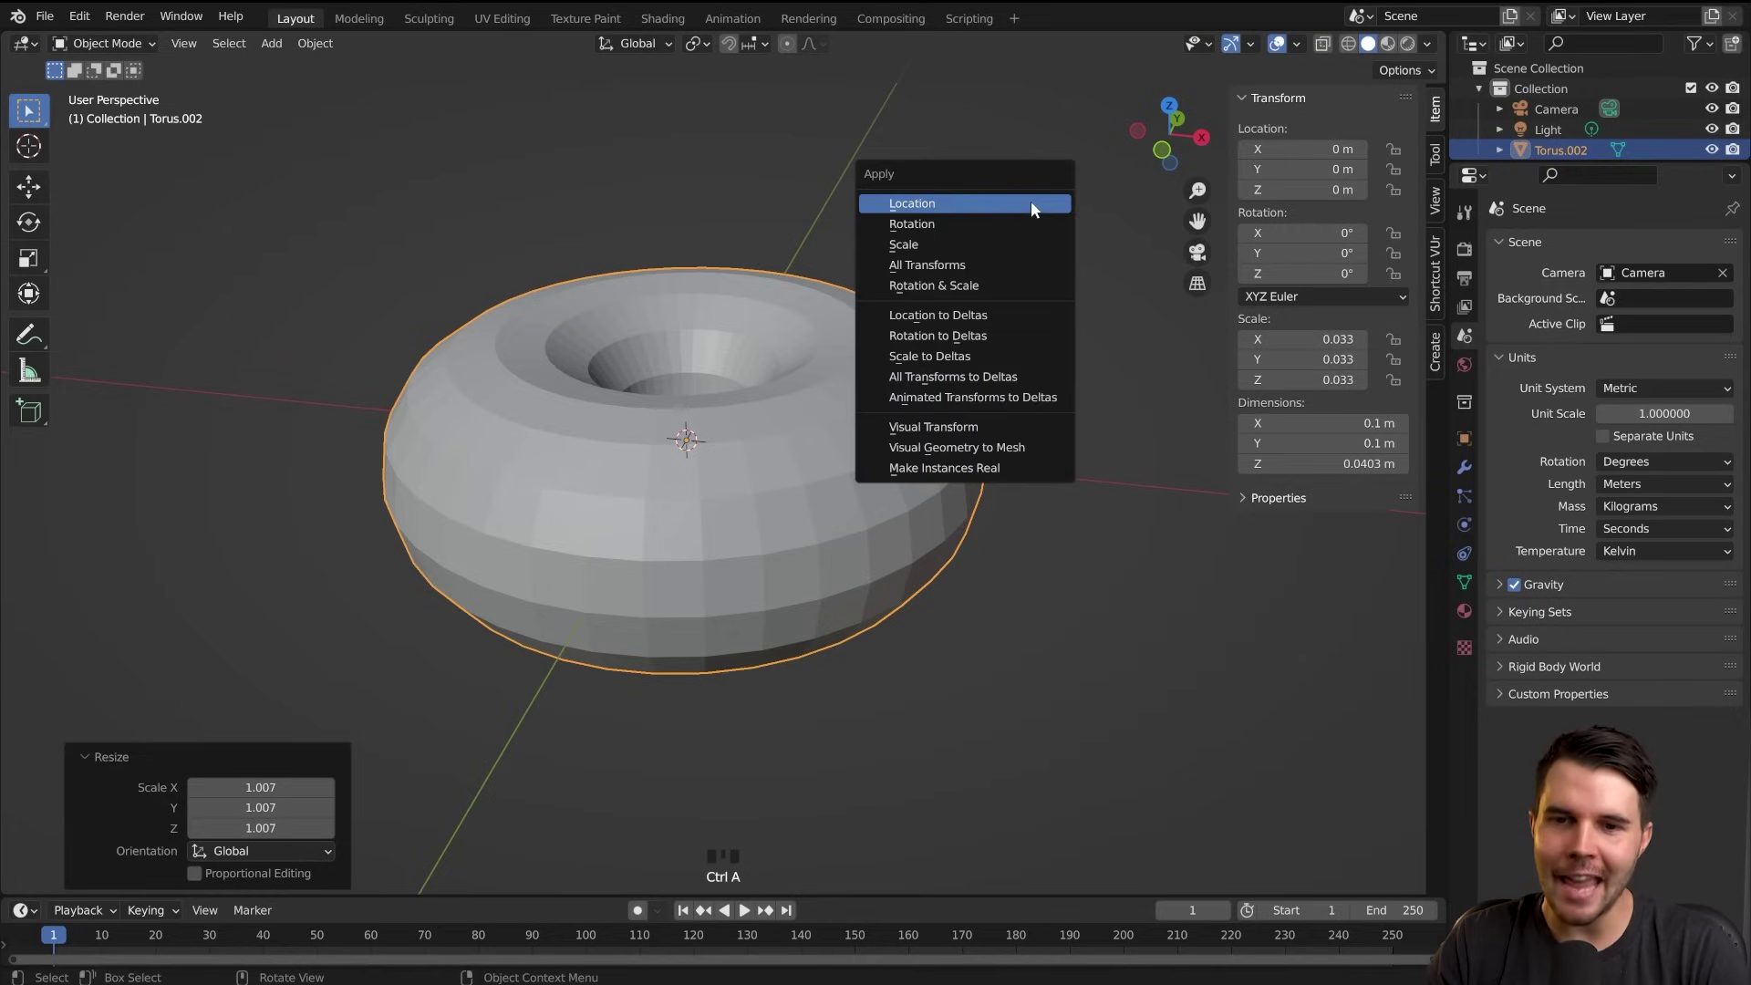
{"action": "left_click", "coordinate": [1001, 242]}
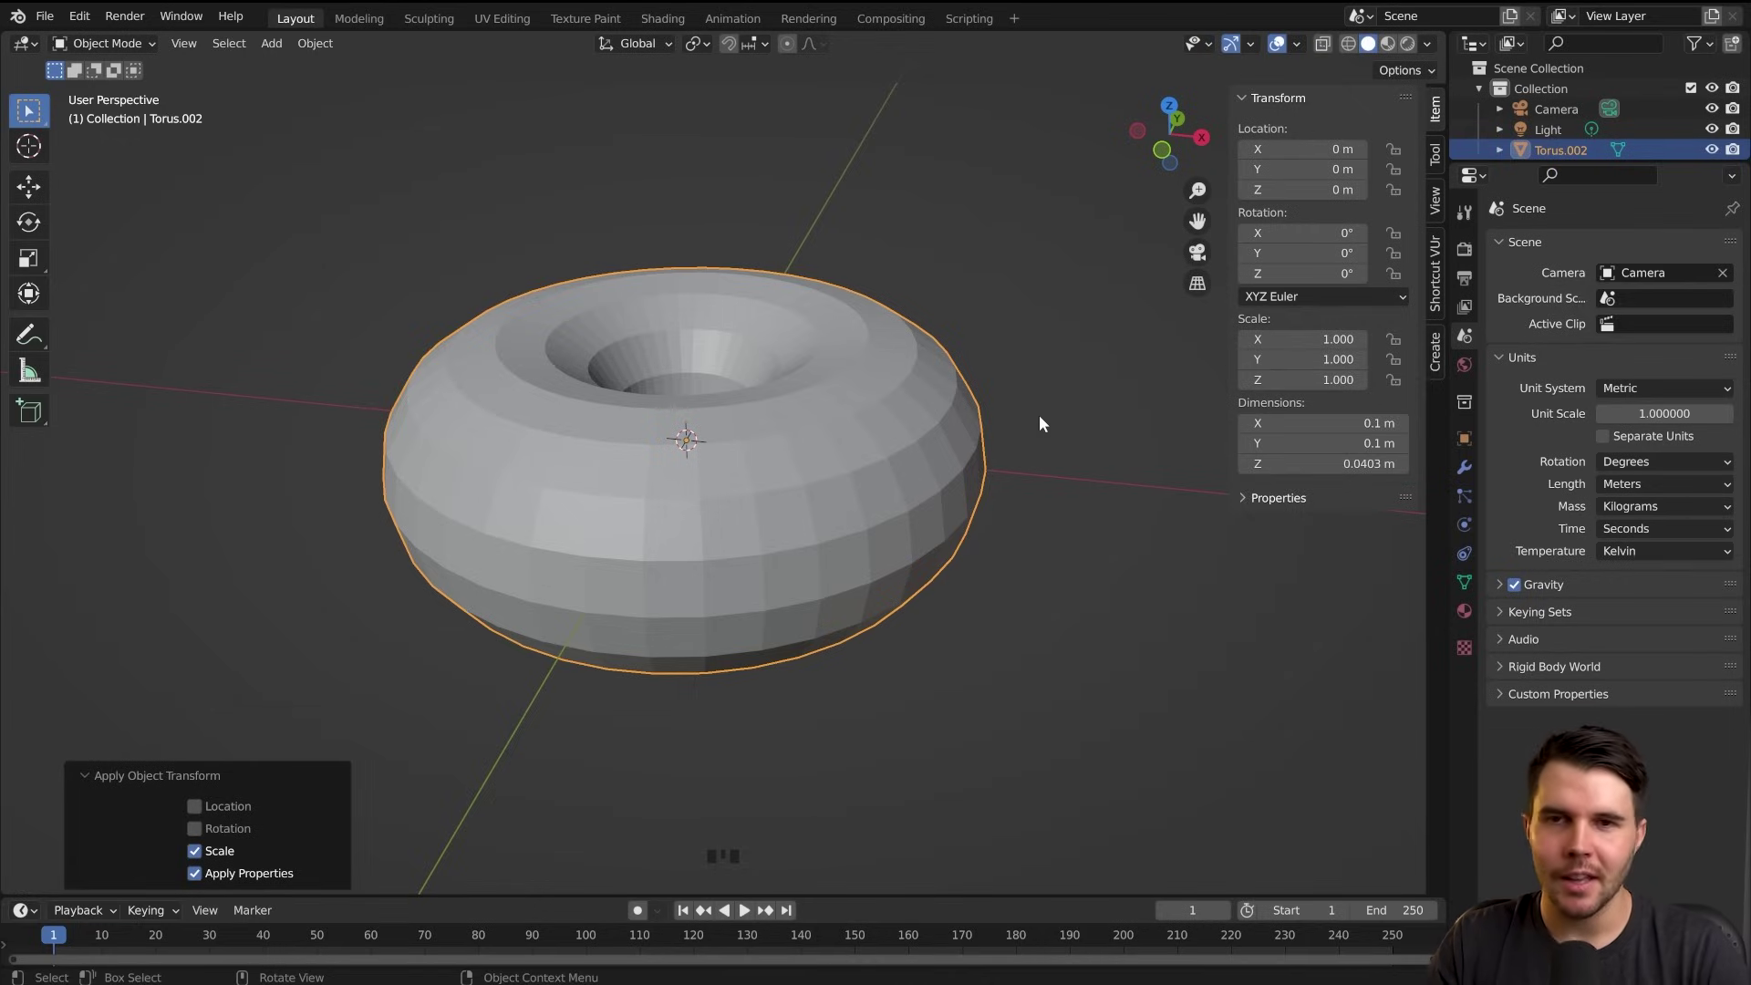
{"action": "key", "text": "n"}
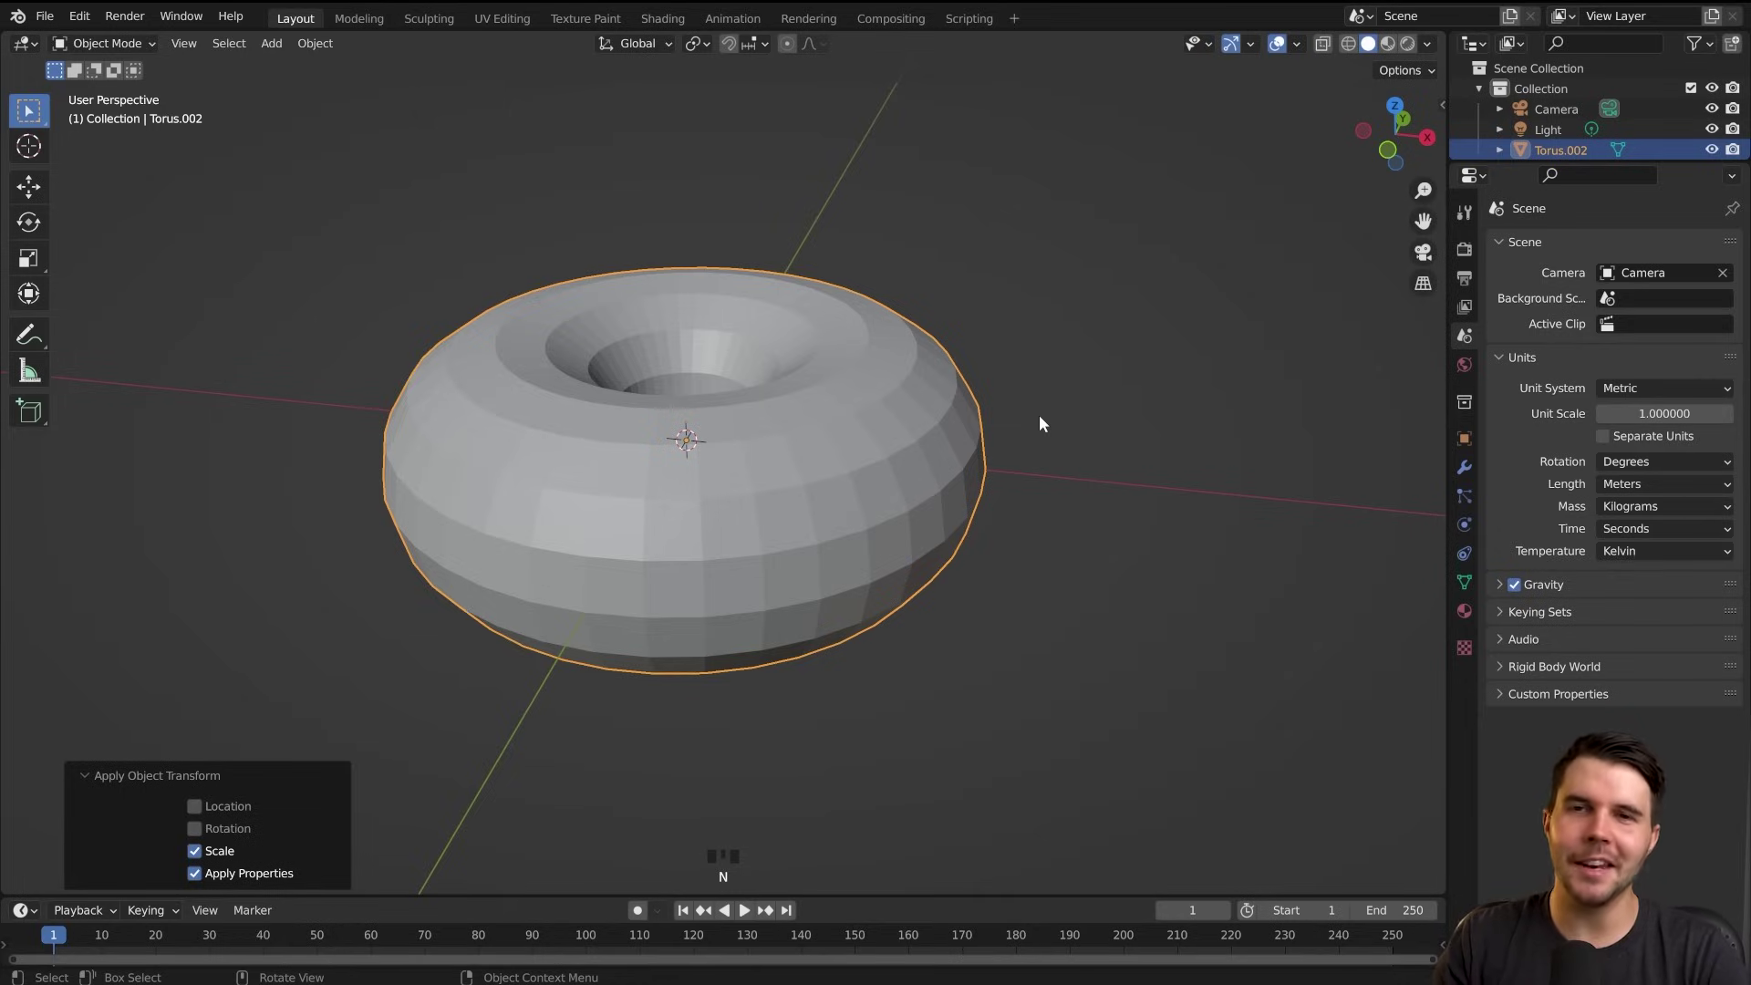
{"action": "left_click", "coordinate": [242, 771]}
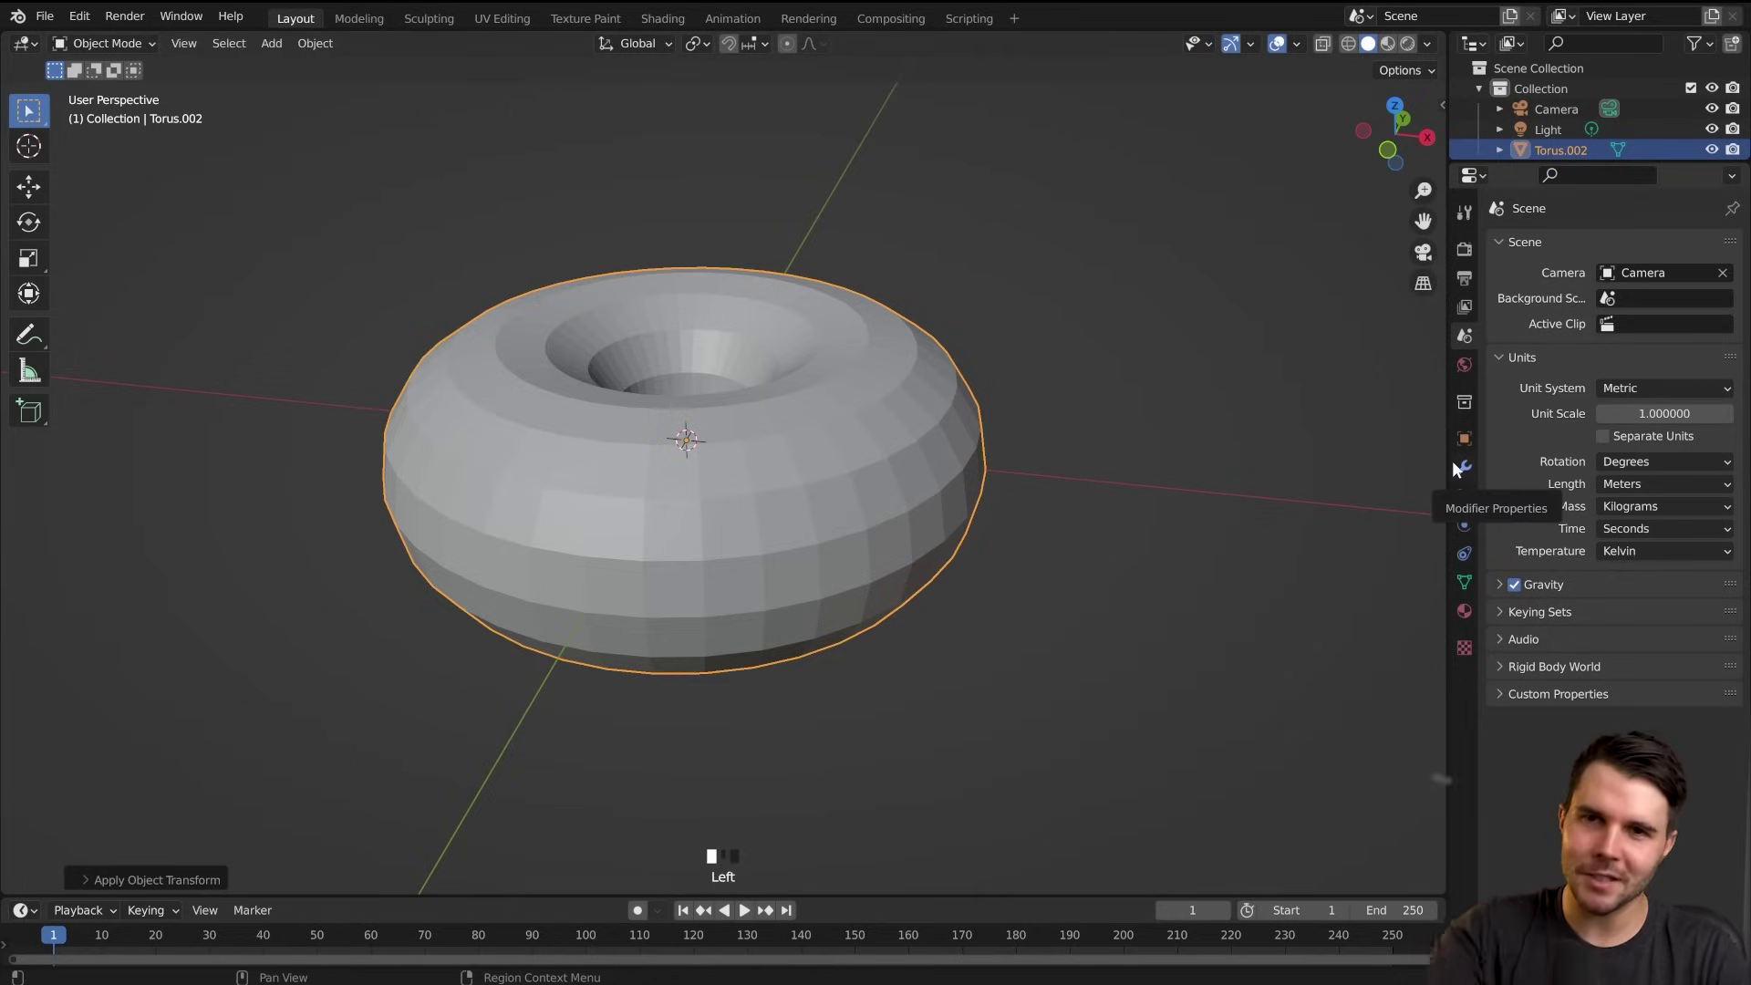
Try Shade Smooth on the torus and return it to Shade Flat
{"action": "middle_click_drag", "start_coordinate": [1196, 483], "coordinate": [1091, 437]}
{"action": "scroll", "coordinate": [1058, 502], "scroll_direction": "up", "scroll_amount": 1}
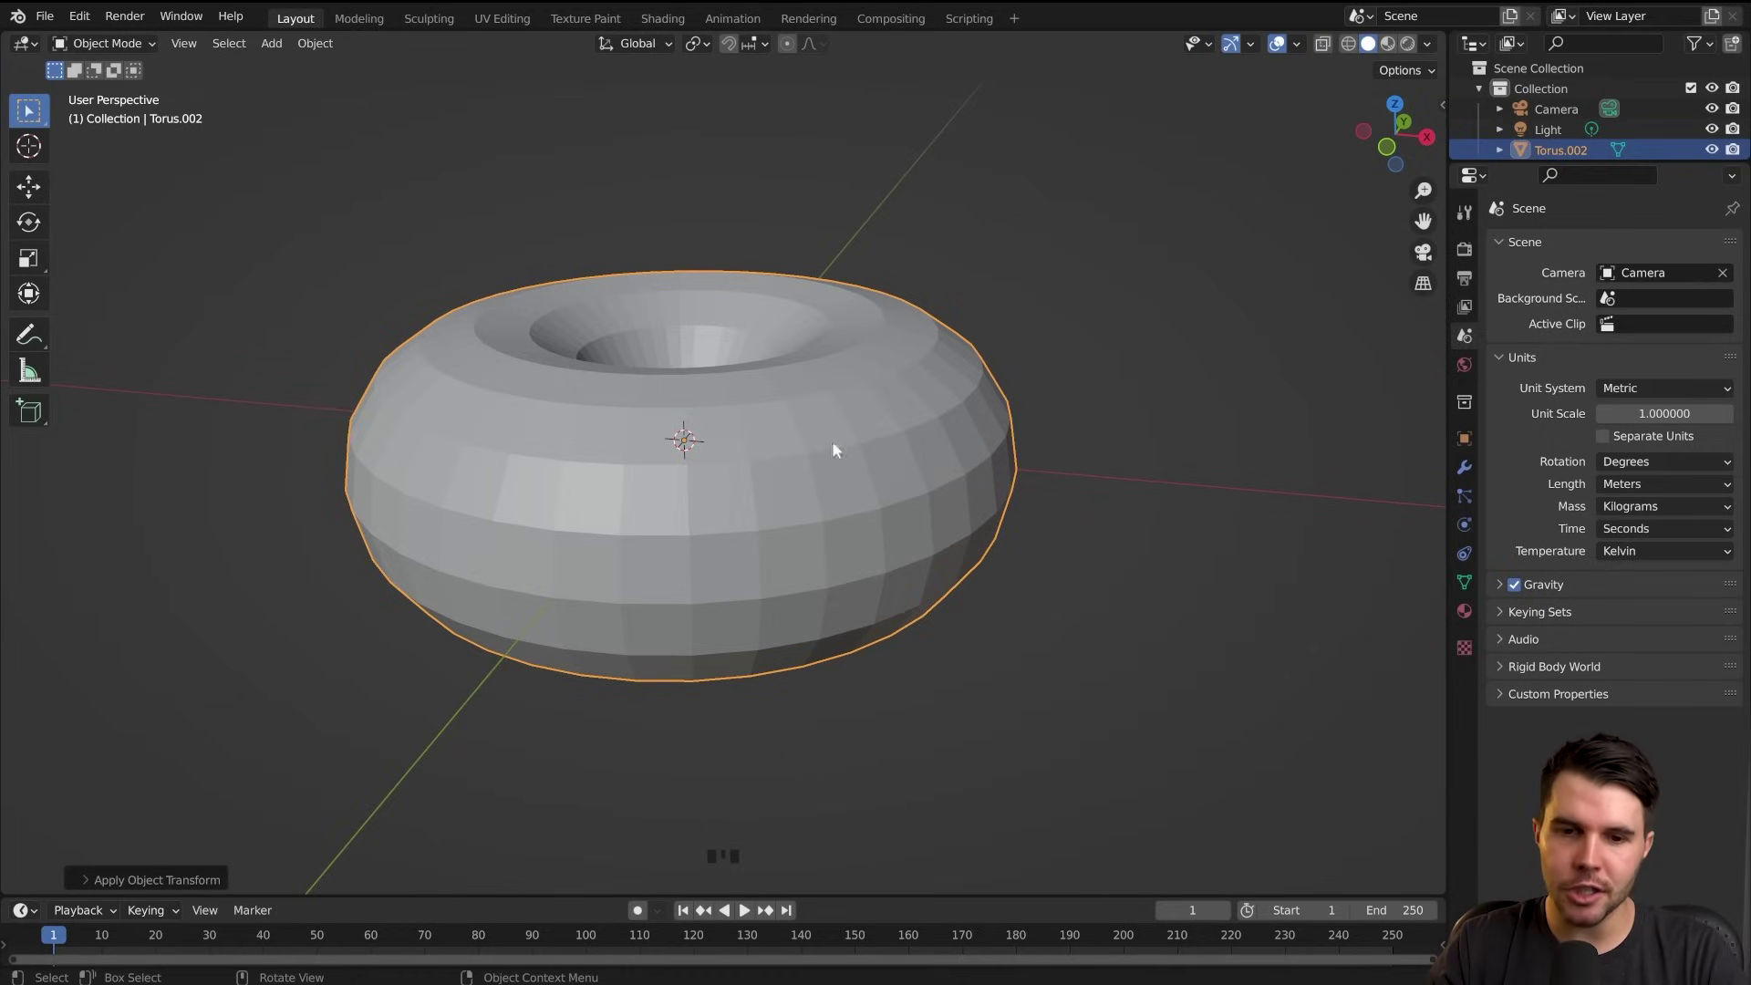
{"action": "right_click", "coordinate": [1159, 304]}
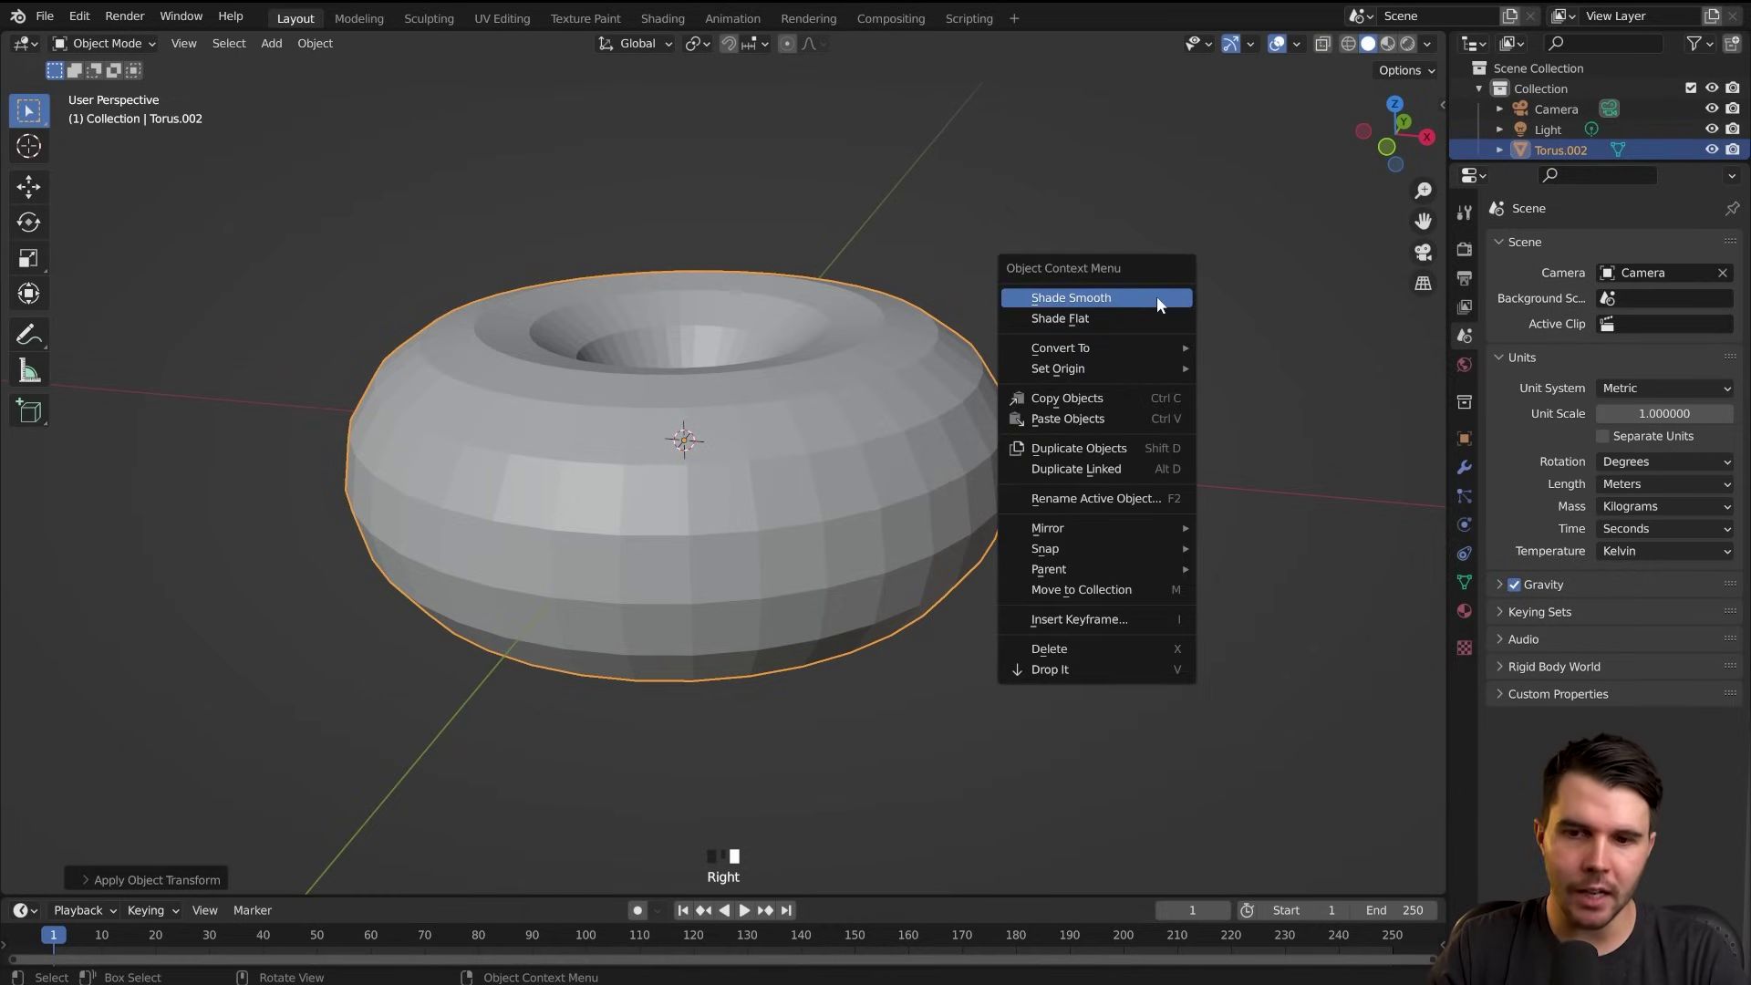
{"action": "left_click", "coordinate": [1123, 300]}
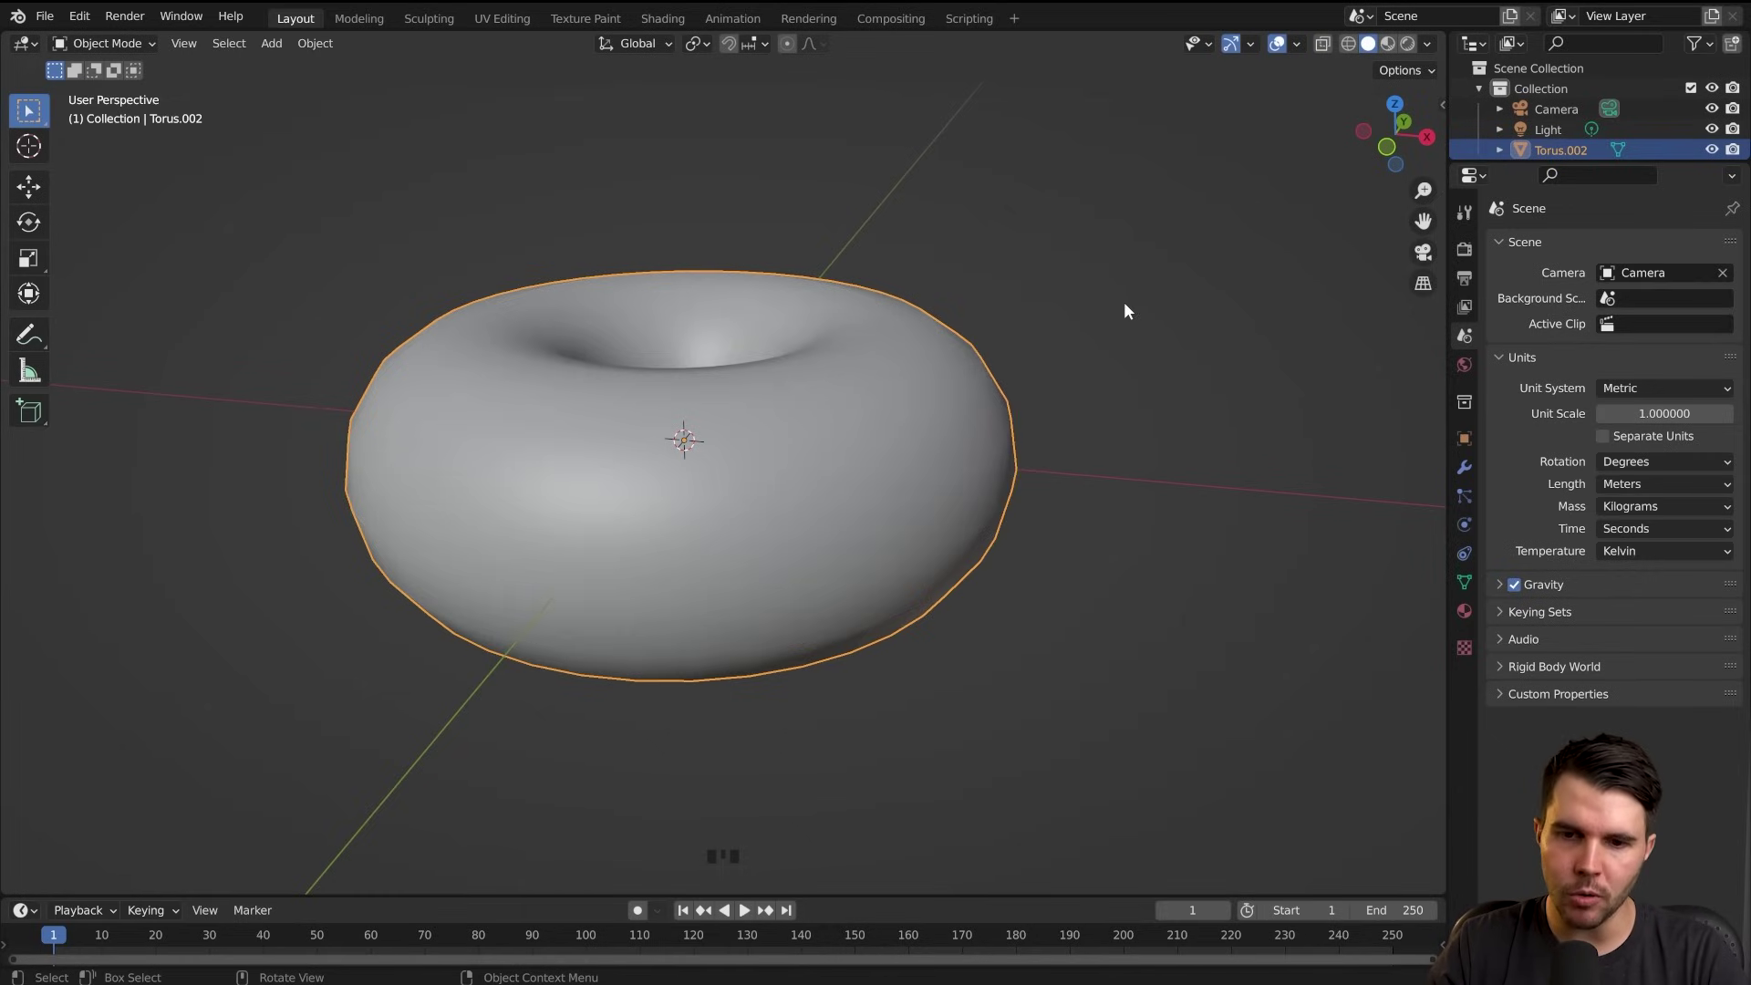
{"action": "scroll", "coordinate": [911, 428], "scroll_direction": "up", "scroll_amount": 1}
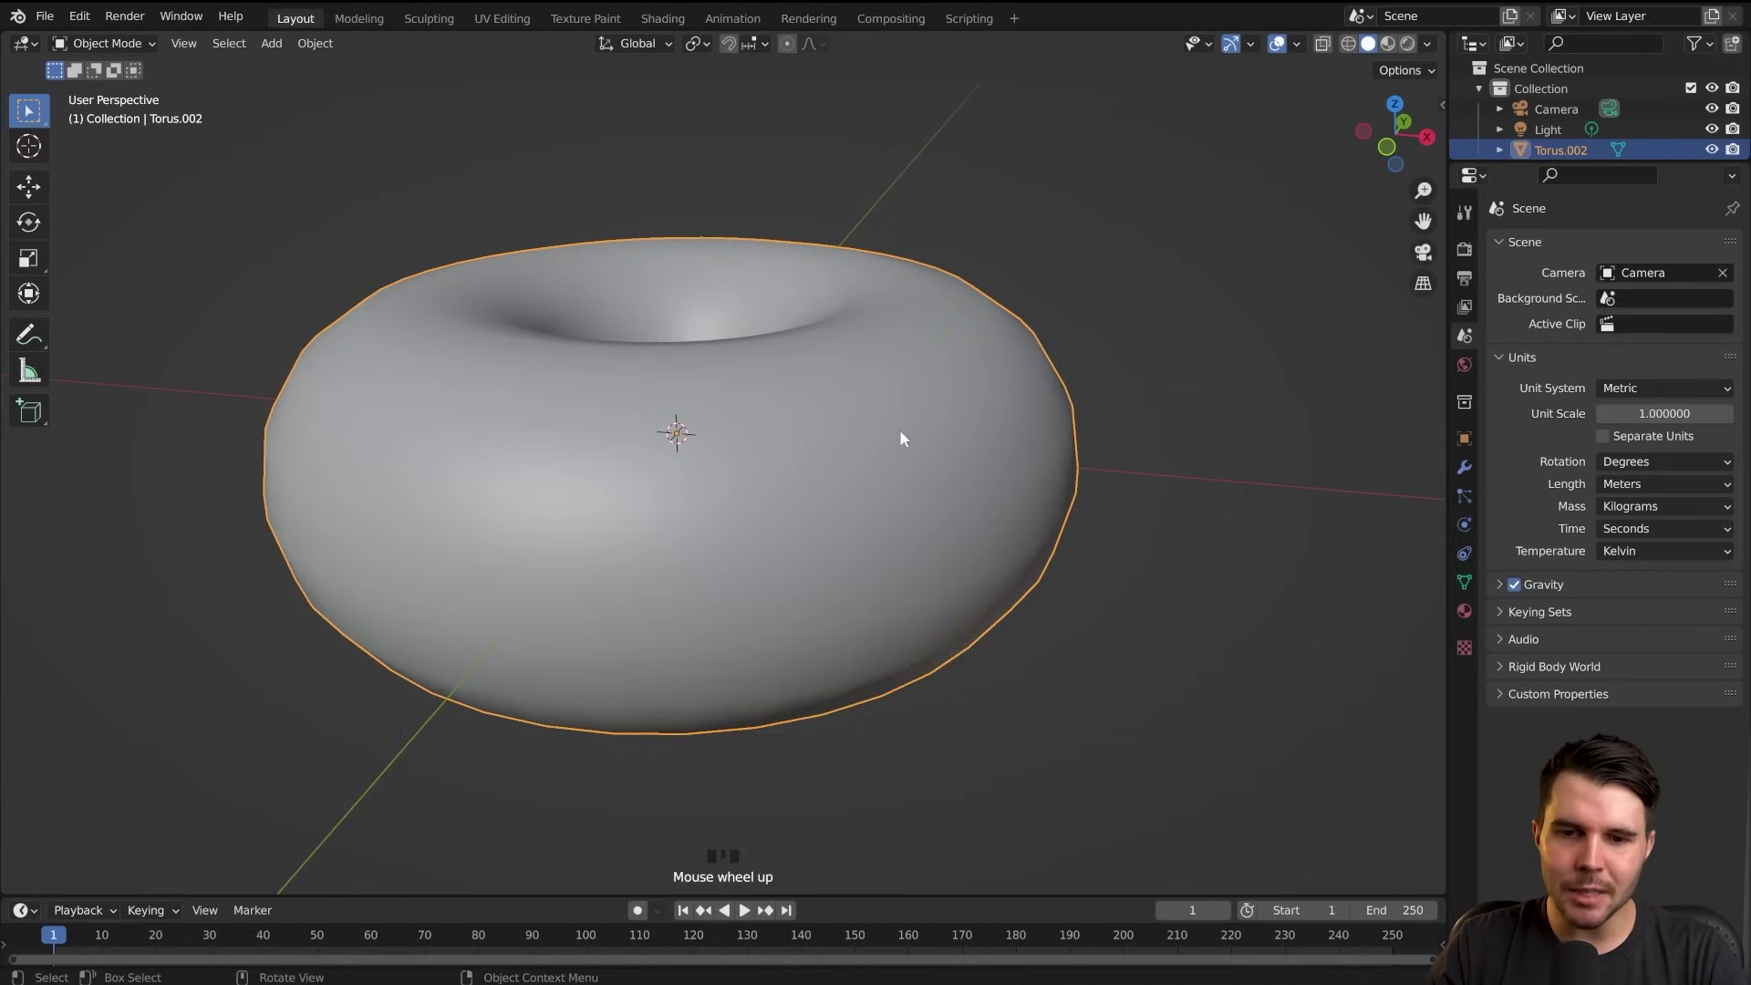
{"action": "right_click", "coordinate": [899, 406]}
{"action": "left_click", "coordinate": [899, 418]}
Annotate an arrow pointing at a face on the torus's front side and erase the annotation
{"action": "scroll", "coordinate": [905, 447], "scroll_direction": "up", "scroll_amount": 2}
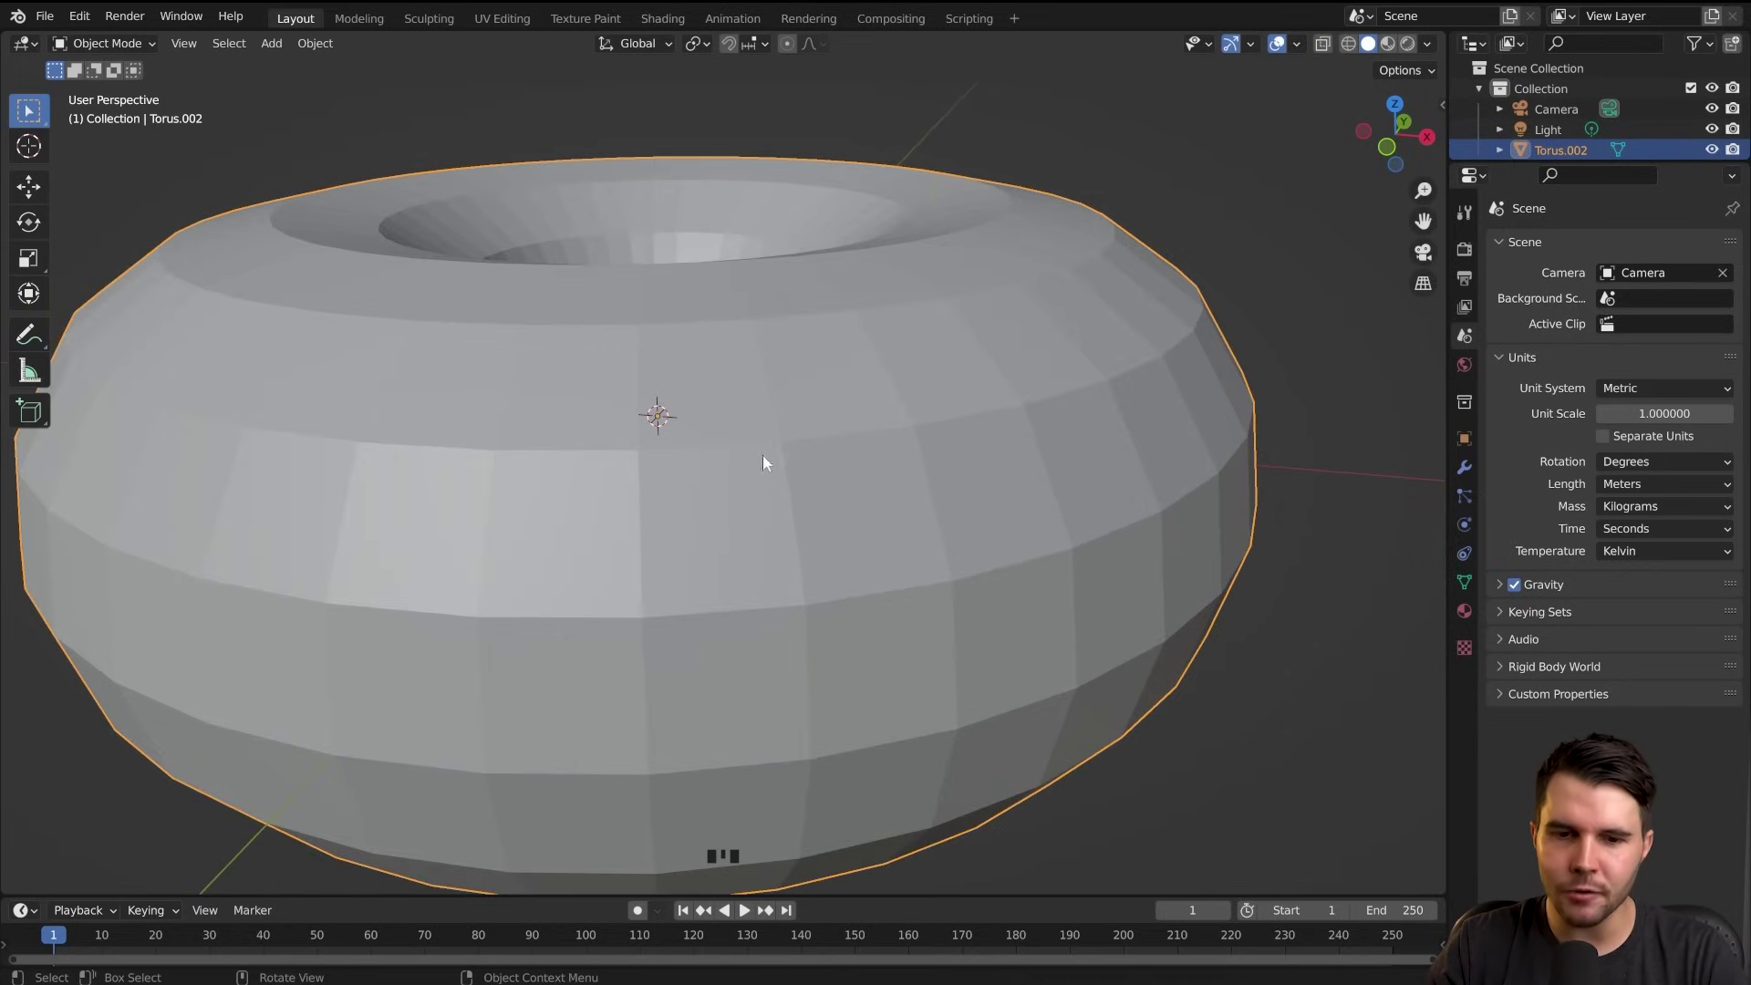
{"action": "mouse_move", "coordinate": [747, 516]}
{"action": "left_mouse_down"}
{"action": "mouse_move", "coordinate": [850, 510]}
{"action": "mouse_move", "coordinate": [761, 532]}
{"action": "left_mouse_up"}
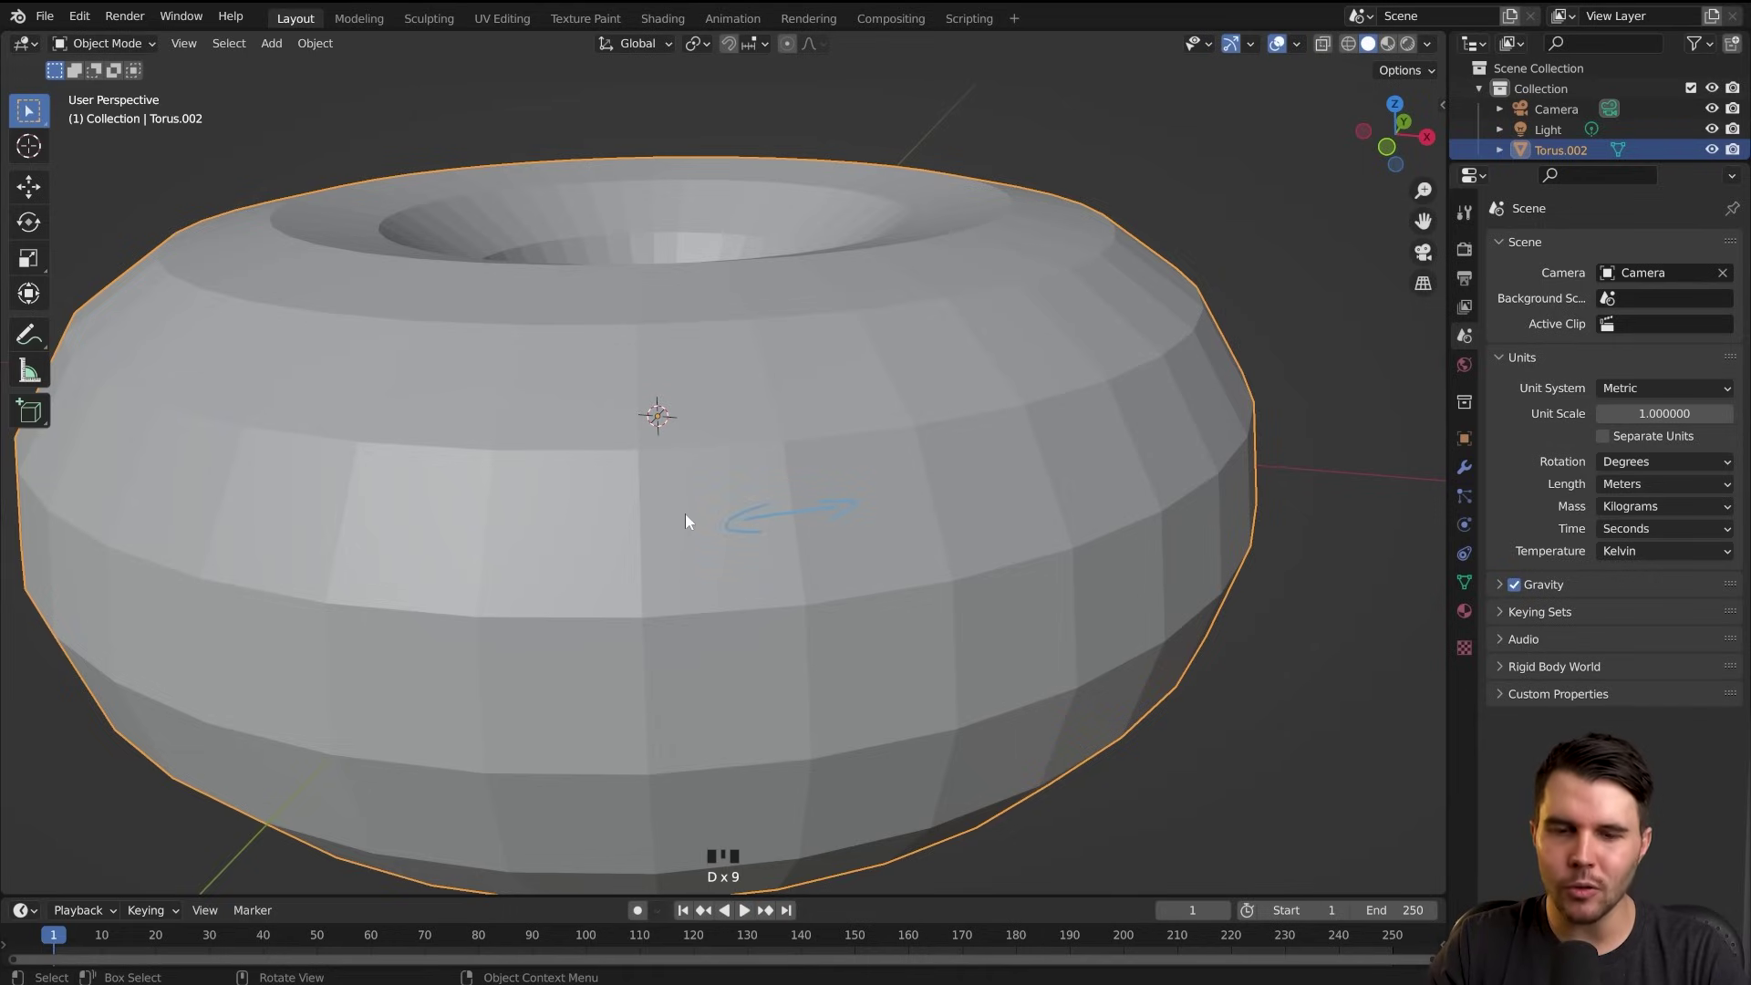
{"action": "mouse_move", "coordinate": [769, 509]}
{"action": "right_mouse_down"}
{"action": "mouse_move", "coordinate": [781, 522]}
{"action": "mouse_move", "coordinate": [854, 495]}
{"action": "right_mouse_up"}
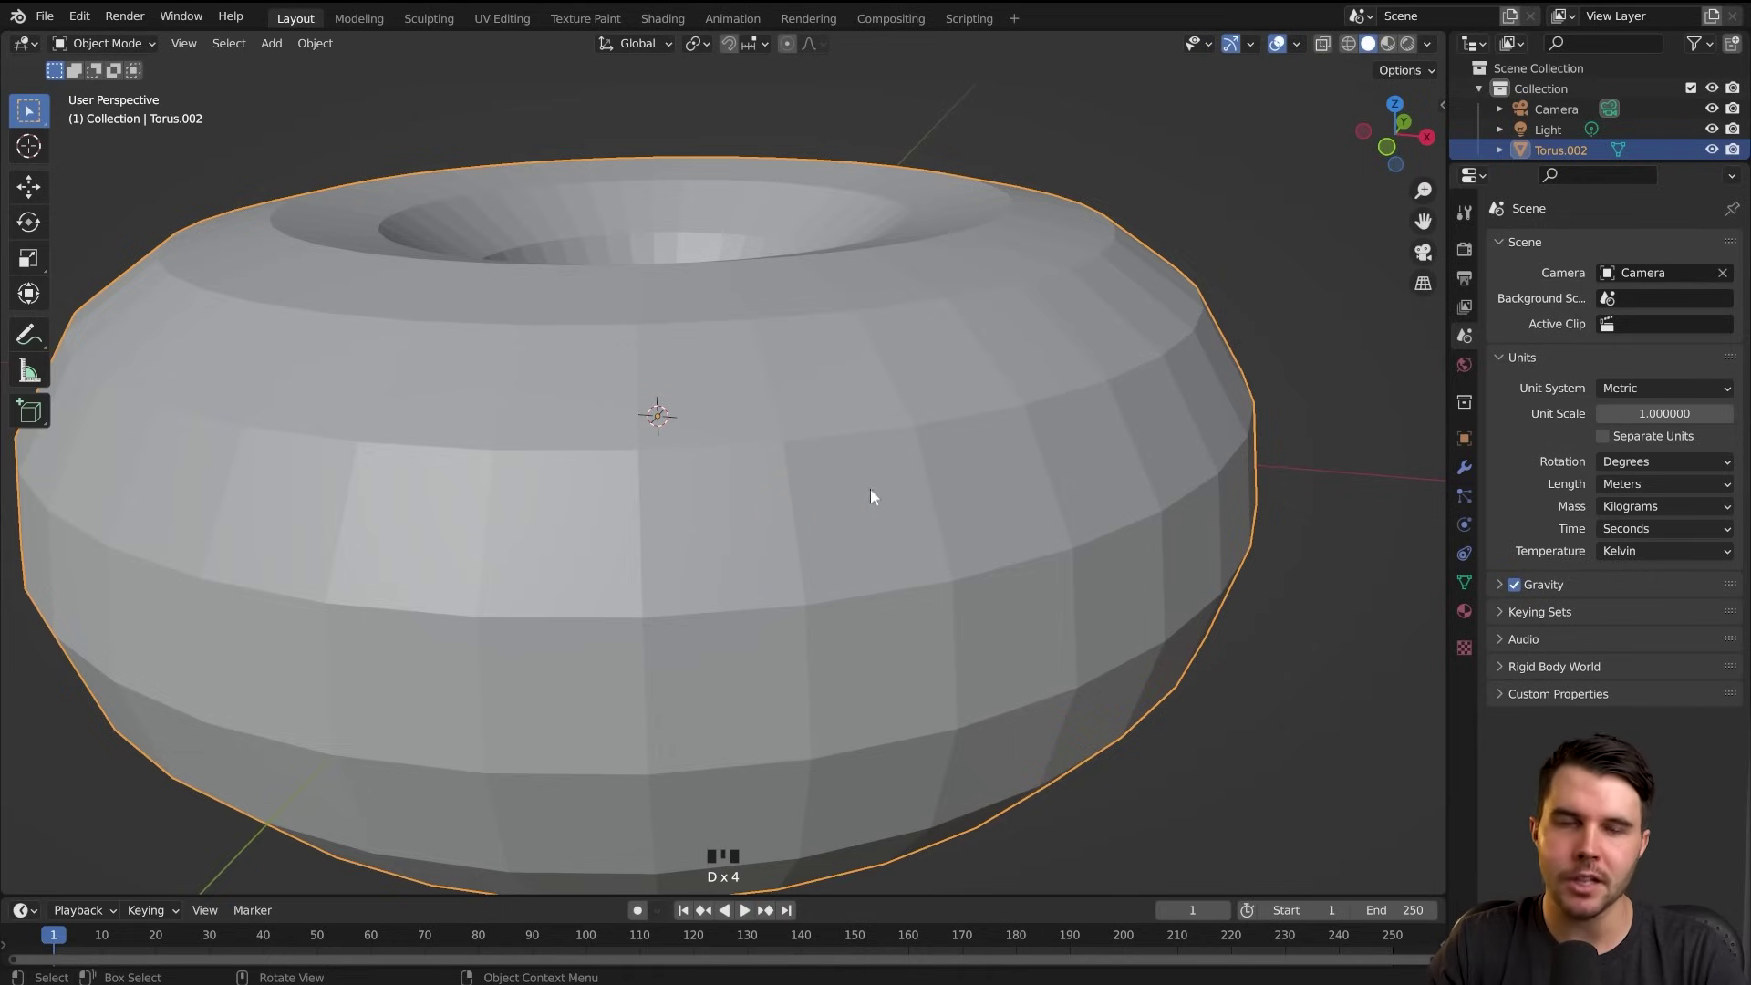
Apply Shade Smooth to the torus
{"action": "scroll", "coordinate": [1161, 383], "scroll_direction": "down", "scroll_amount": 2}
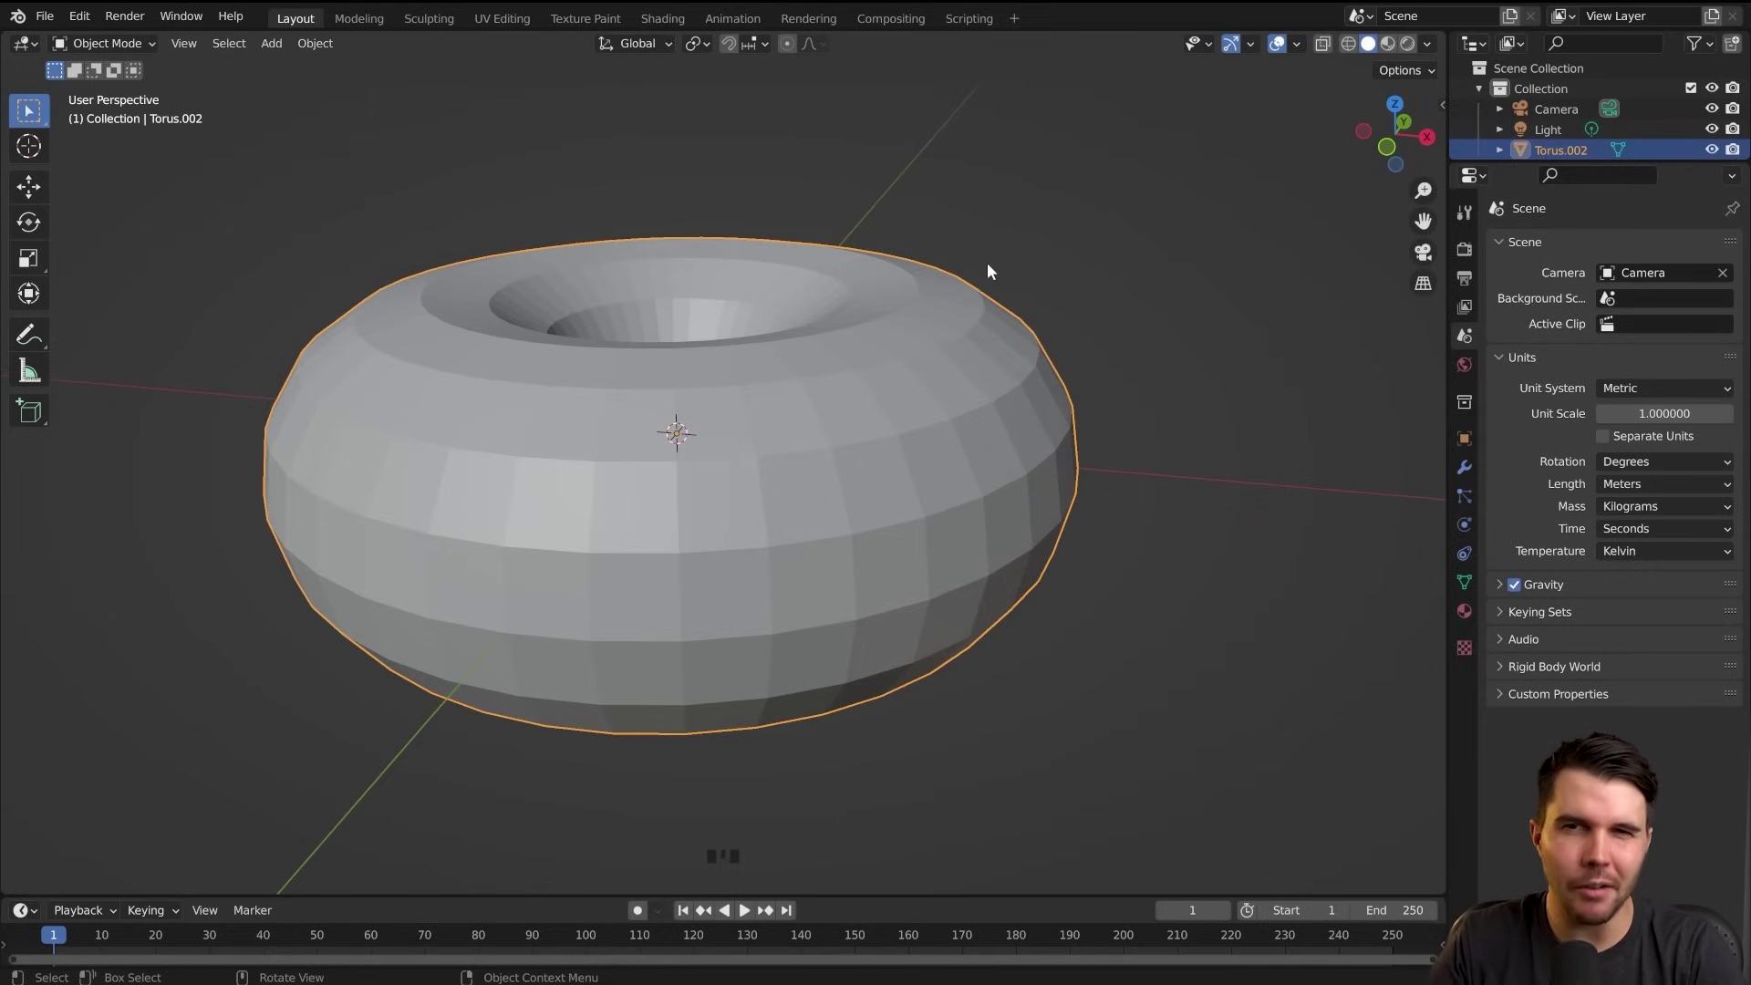
{"action": "right_click", "coordinate": [1049, 239]}
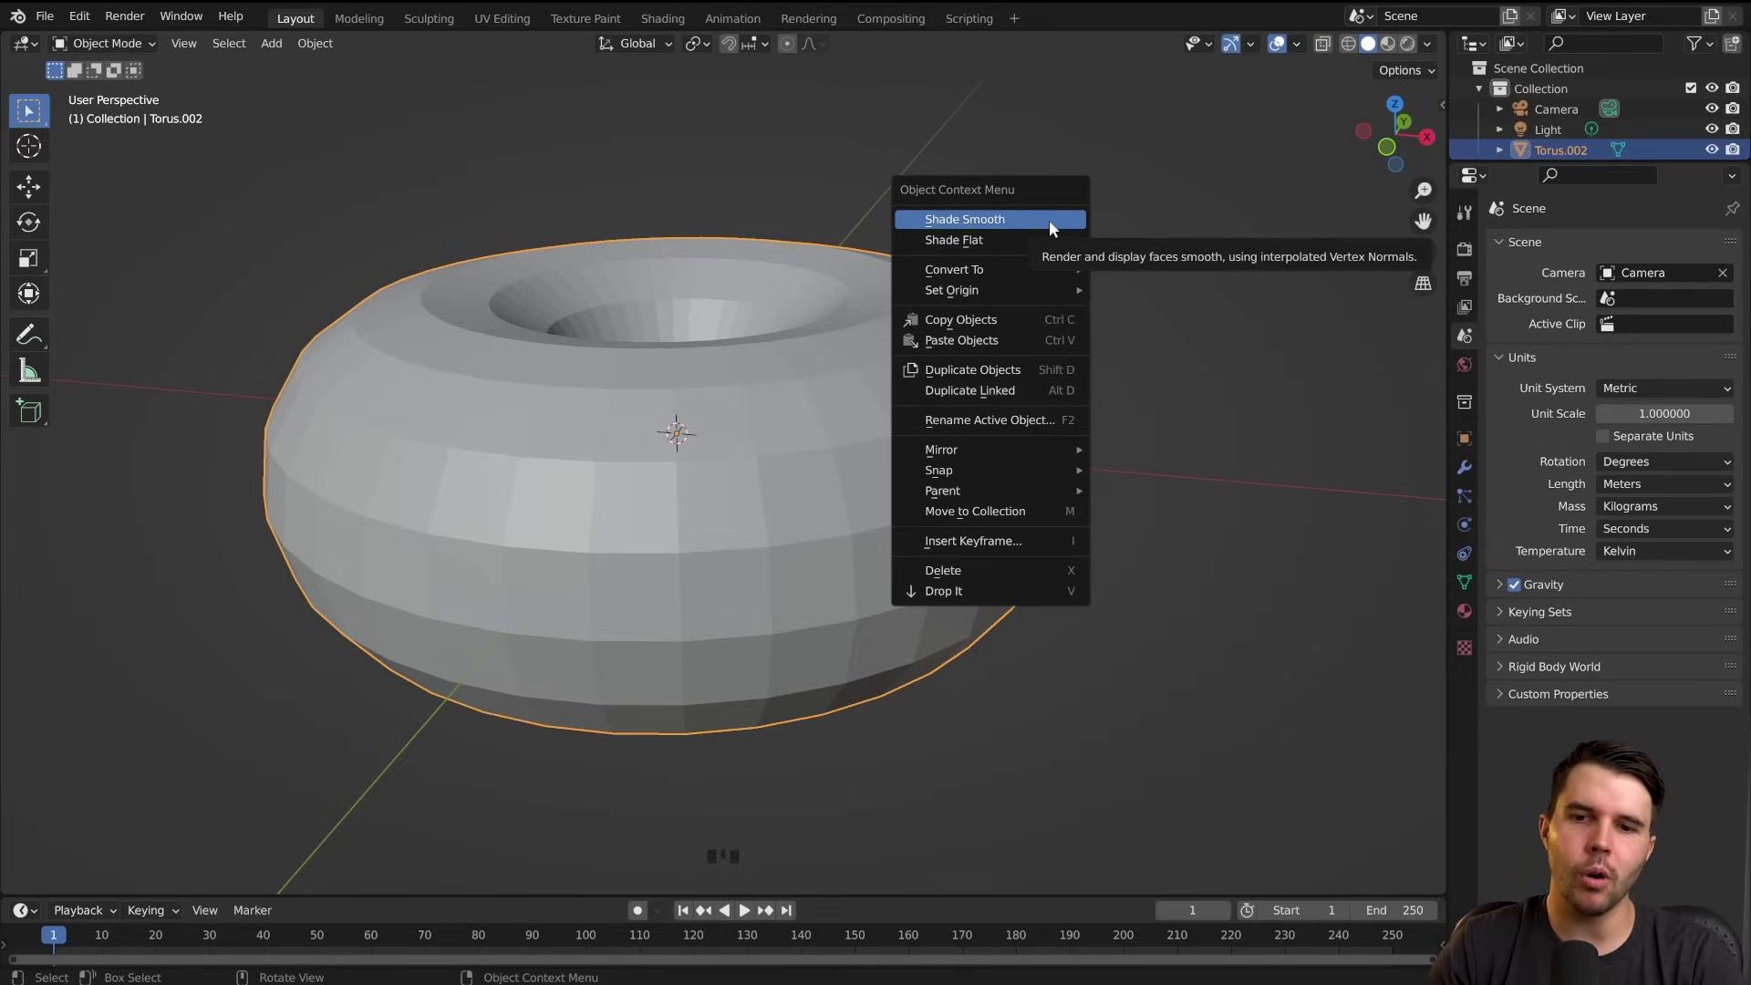
{"action": "left_click", "coordinate": [1049, 219]}
{"action": "mouse_move", "coordinate": [909, 411]}
{"action": "middle_mouse_down"}
{"action": "mouse_move", "coordinate": [899, 454]}
{"action": "mouse_move", "coordinate": [920, 415]}
{"action": "middle_mouse_up"}
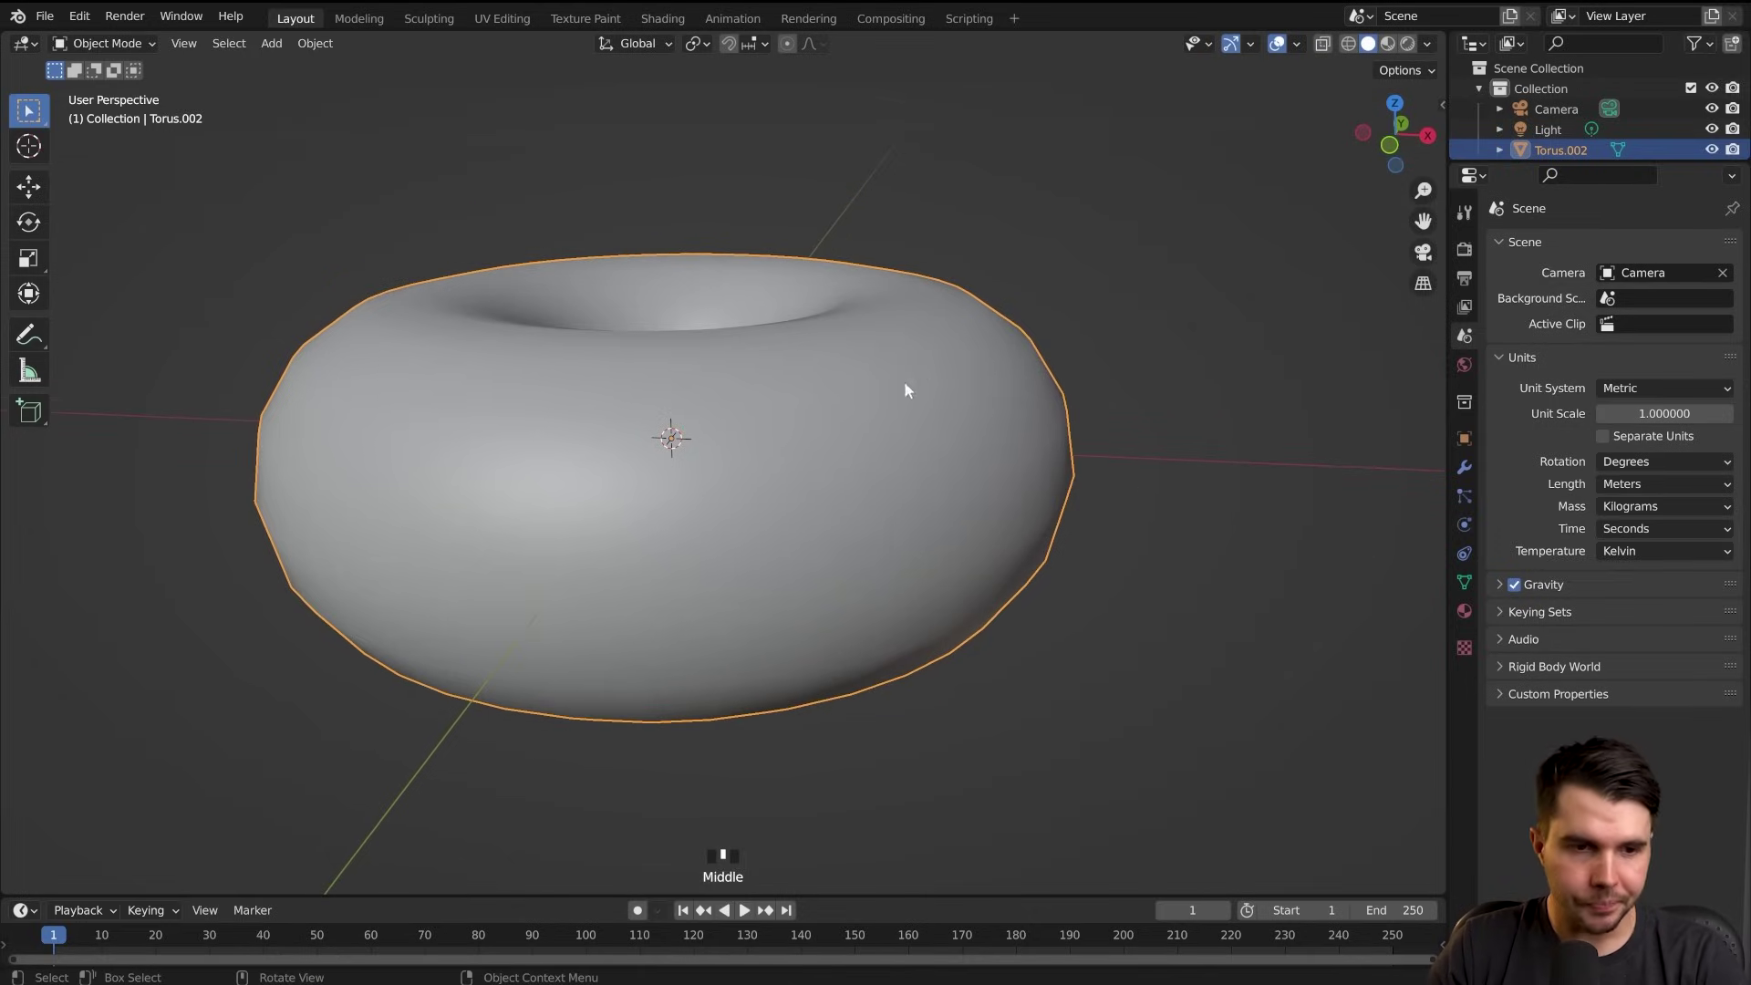
Annotate a curve along the torus's upper outer silhouette, erase it, and inspect the faceted outline from several angles
{"action": "mouse_move", "coordinate": [1096, 467]}
{"action": "left_mouse_down"}
{"action": "mouse_move", "coordinate": [1100, 387]}
{"action": "mouse_move", "coordinate": [987, 291]}
{"action": "left_mouse_up"}
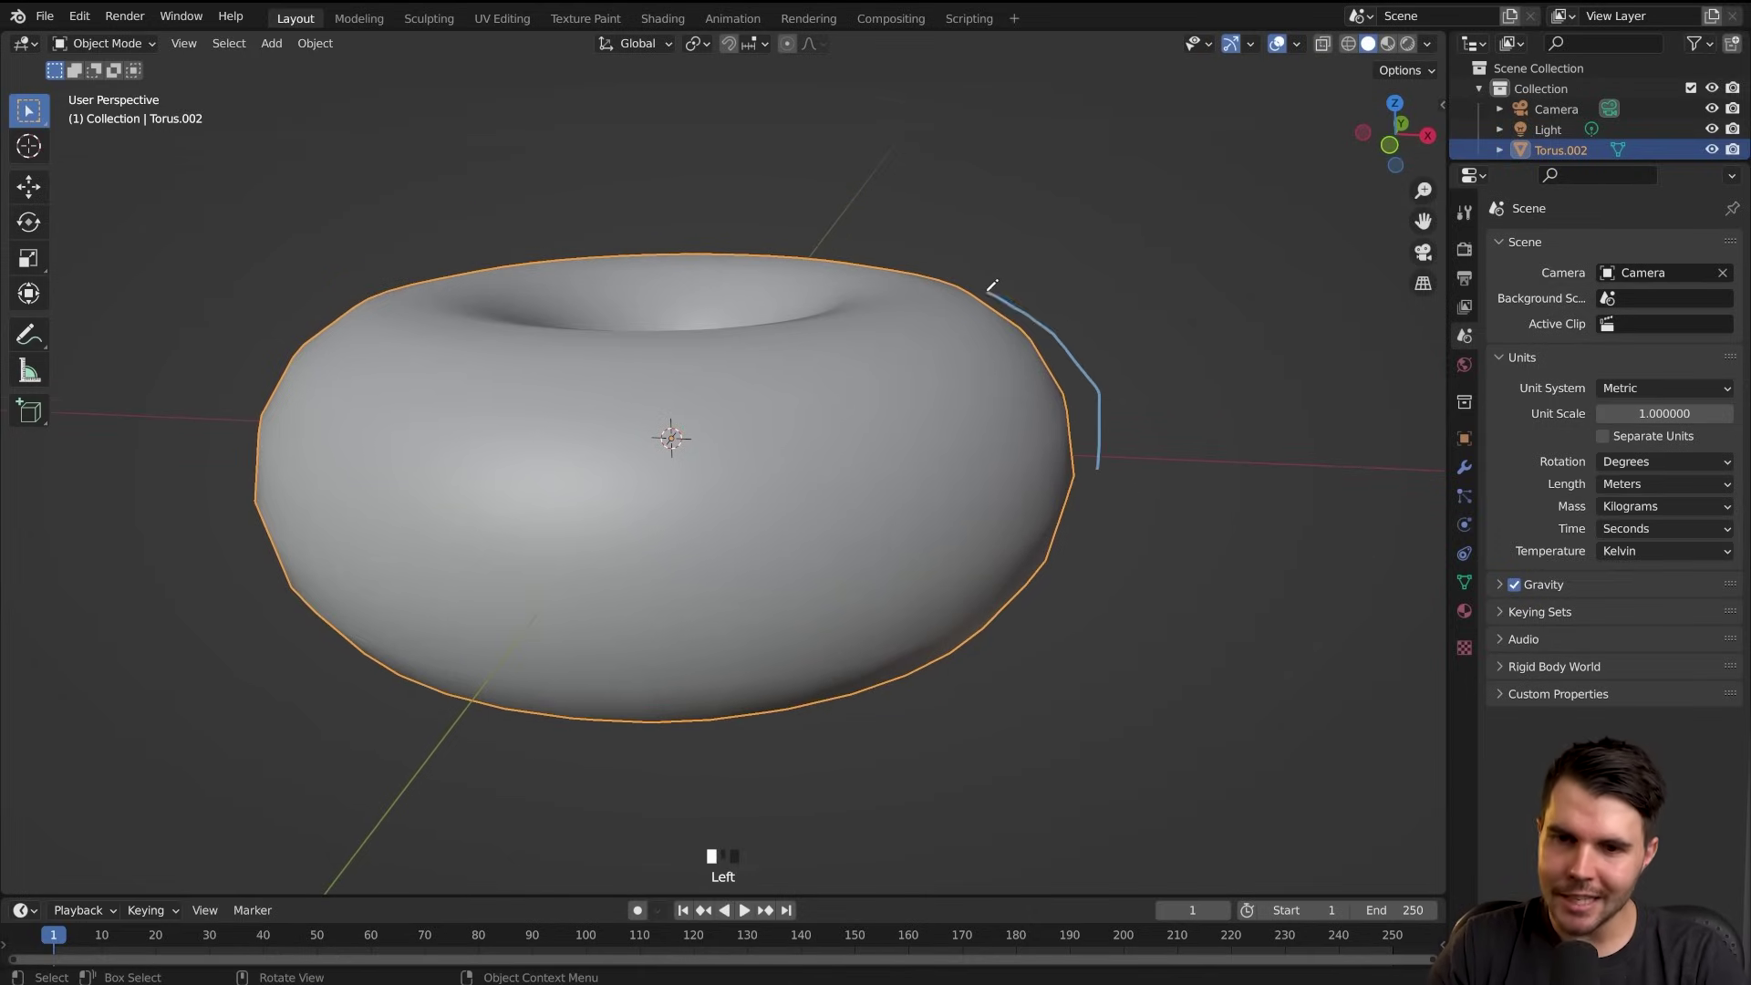
{"action": "mouse_move", "coordinate": [1113, 471]}
{"action": "right_mouse_down"}
{"action": "mouse_move", "coordinate": [1102, 395]}
{"action": "mouse_move", "coordinate": [1035, 315]}
{"action": "mouse_move", "coordinate": [981, 294]}
{"action": "mouse_move", "coordinate": [1048, 310]}
{"action": "right_mouse_up"}
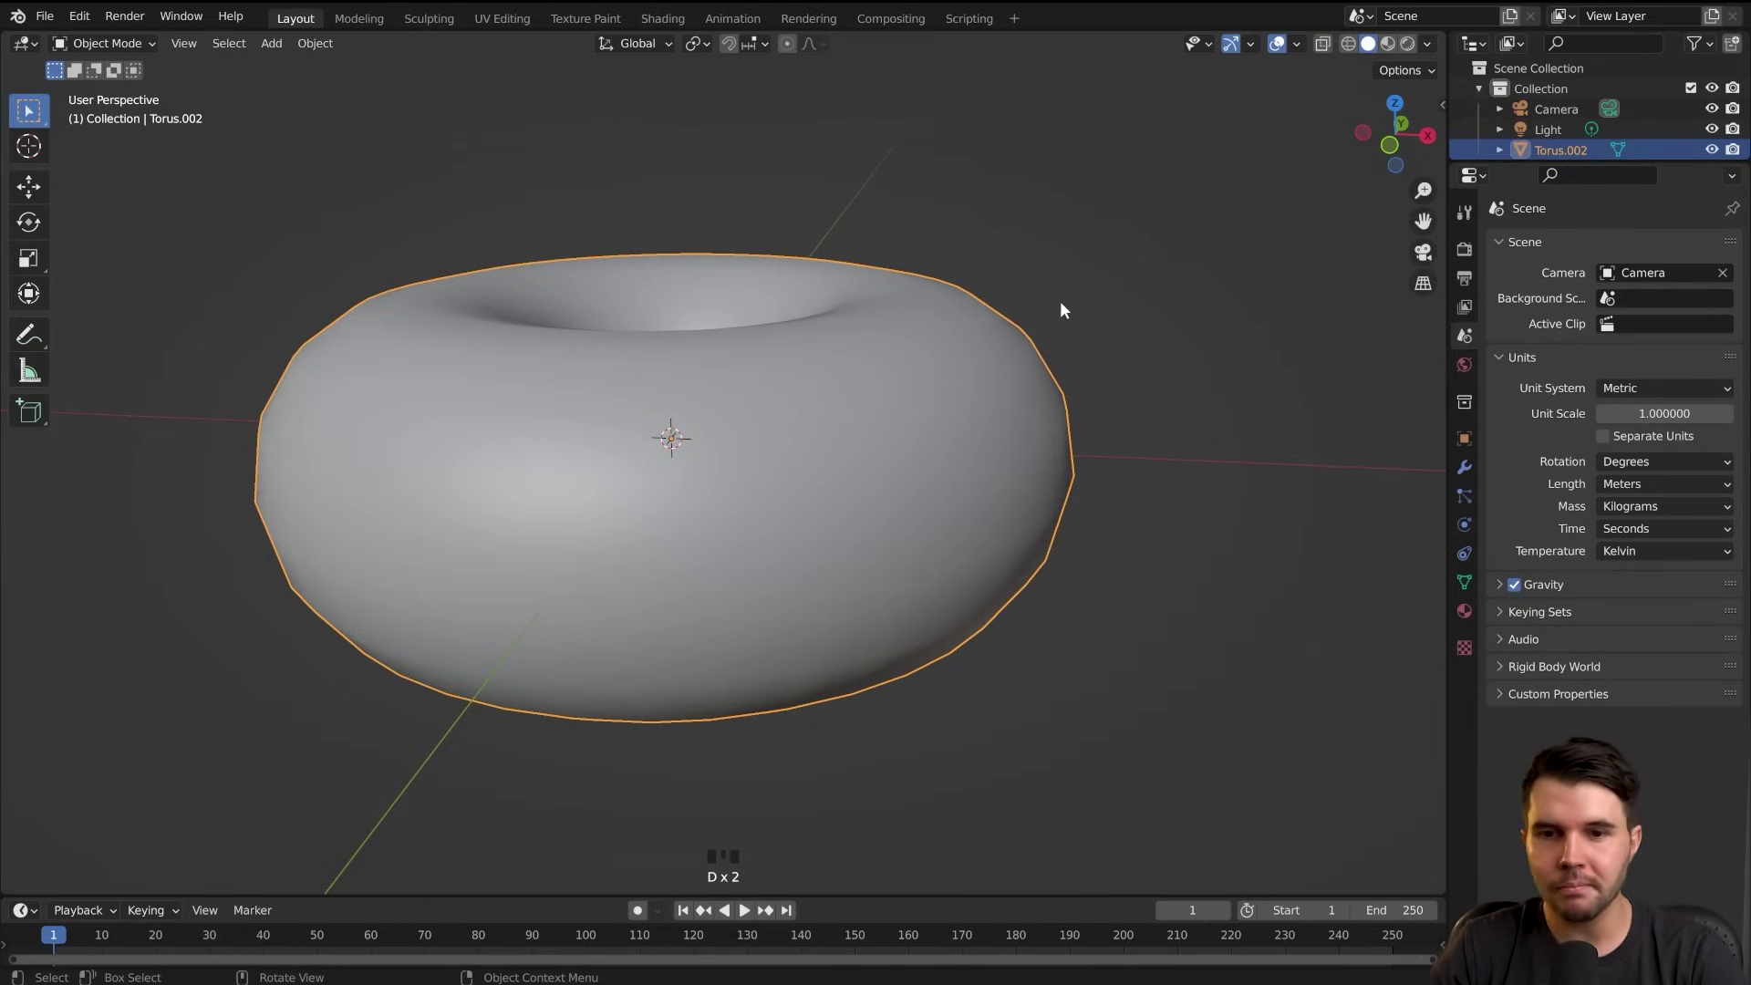
{"action": "middle_click_drag", "start_coordinate": [1063, 348], "coordinate": [1073, 376]}
{"action": "middle_click_drag", "start_coordinate": [884, 355], "coordinate": [954, 393]}
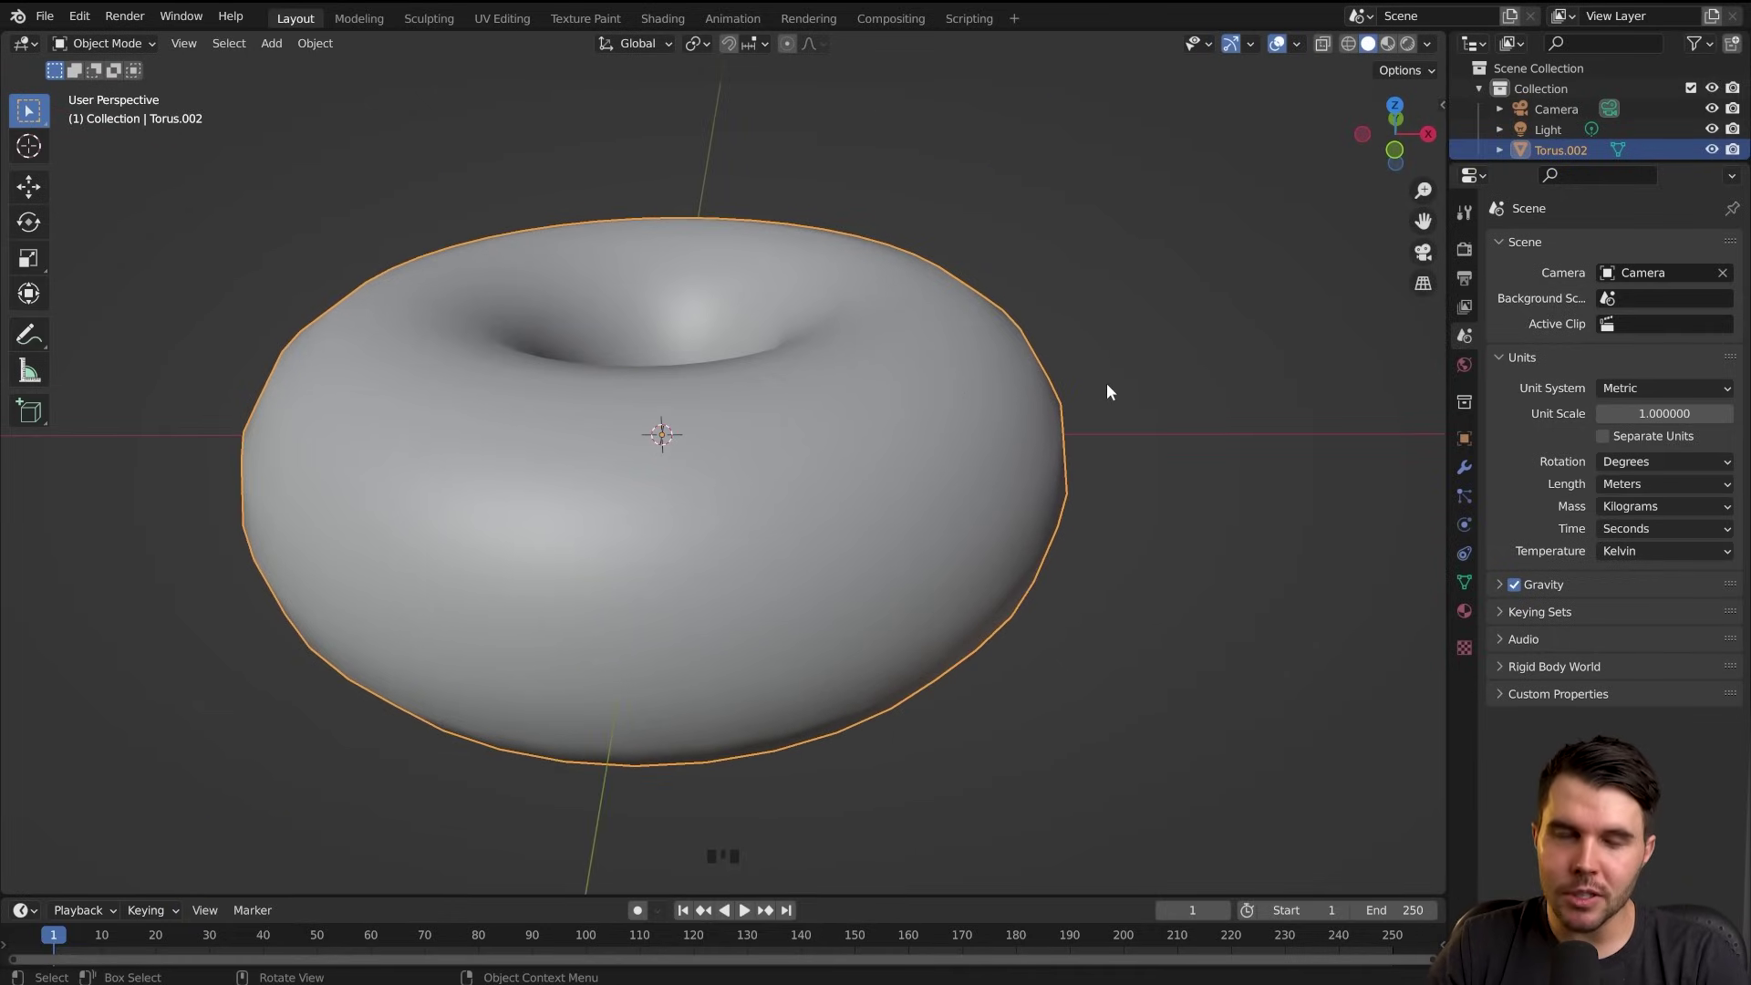
{"action": "middle_click_drag", "start_coordinate": [1098, 355], "coordinate": [1057, 363]}
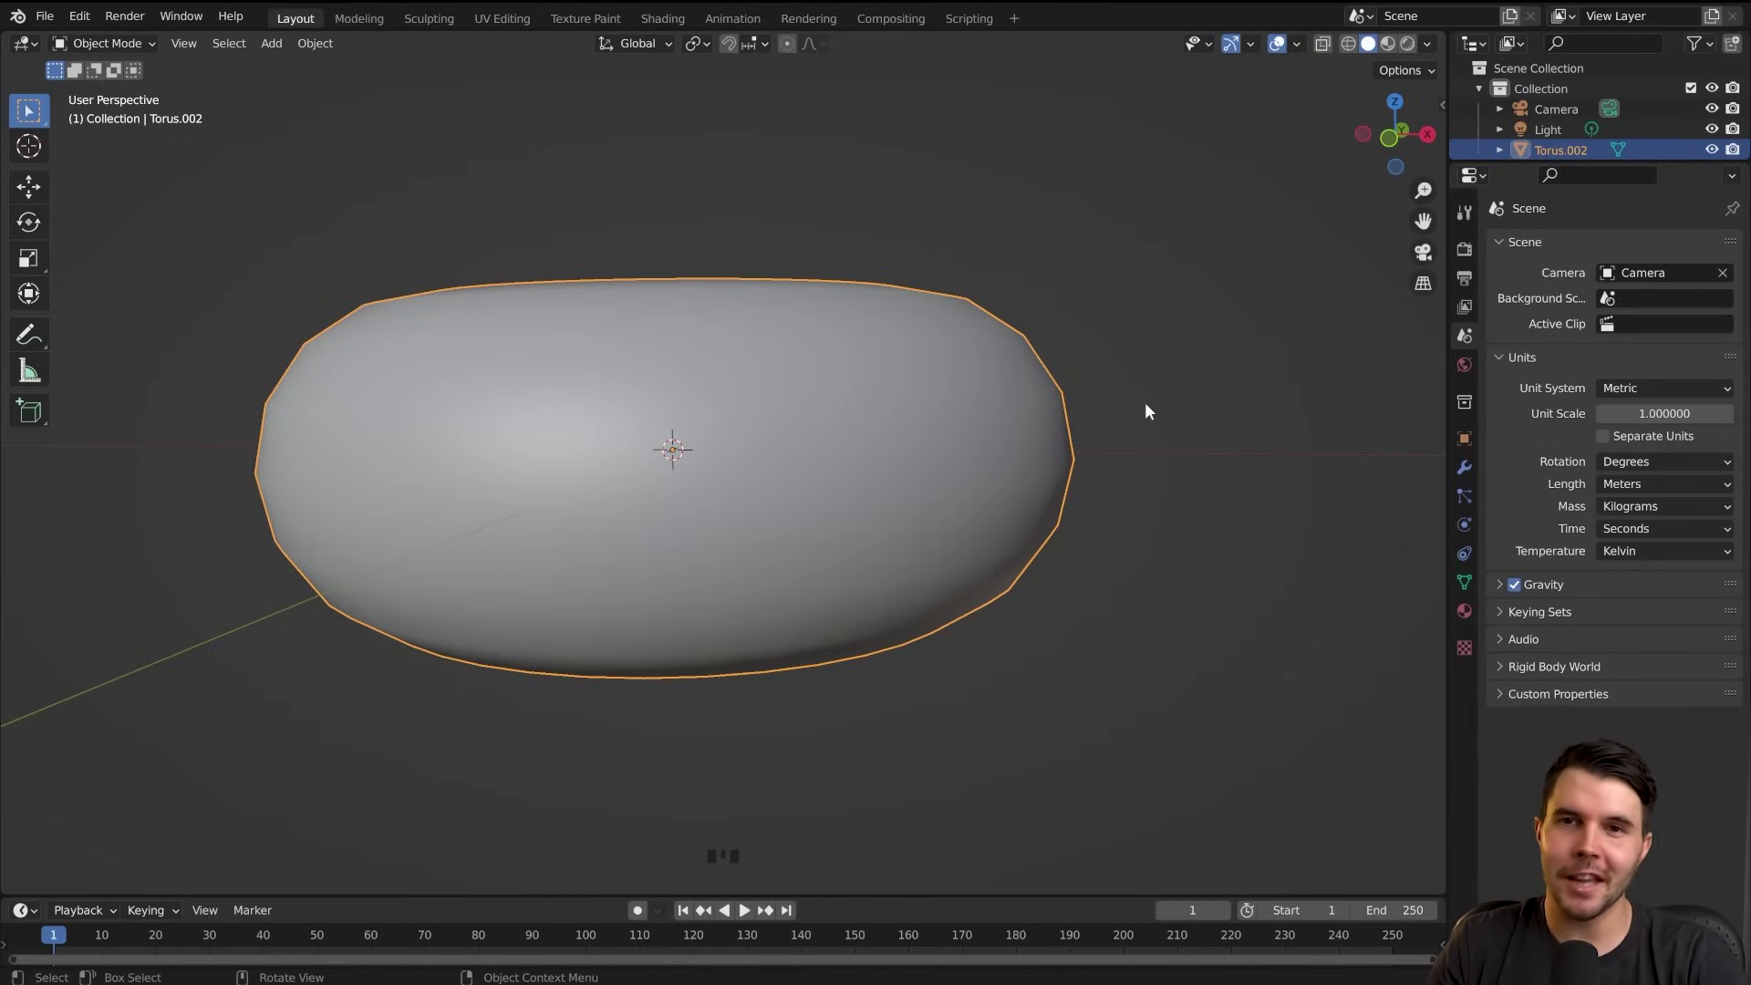
{"action": "middle_click_drag", "start_coordinate": [1141, 394], "coordinate": [1123, 446]}
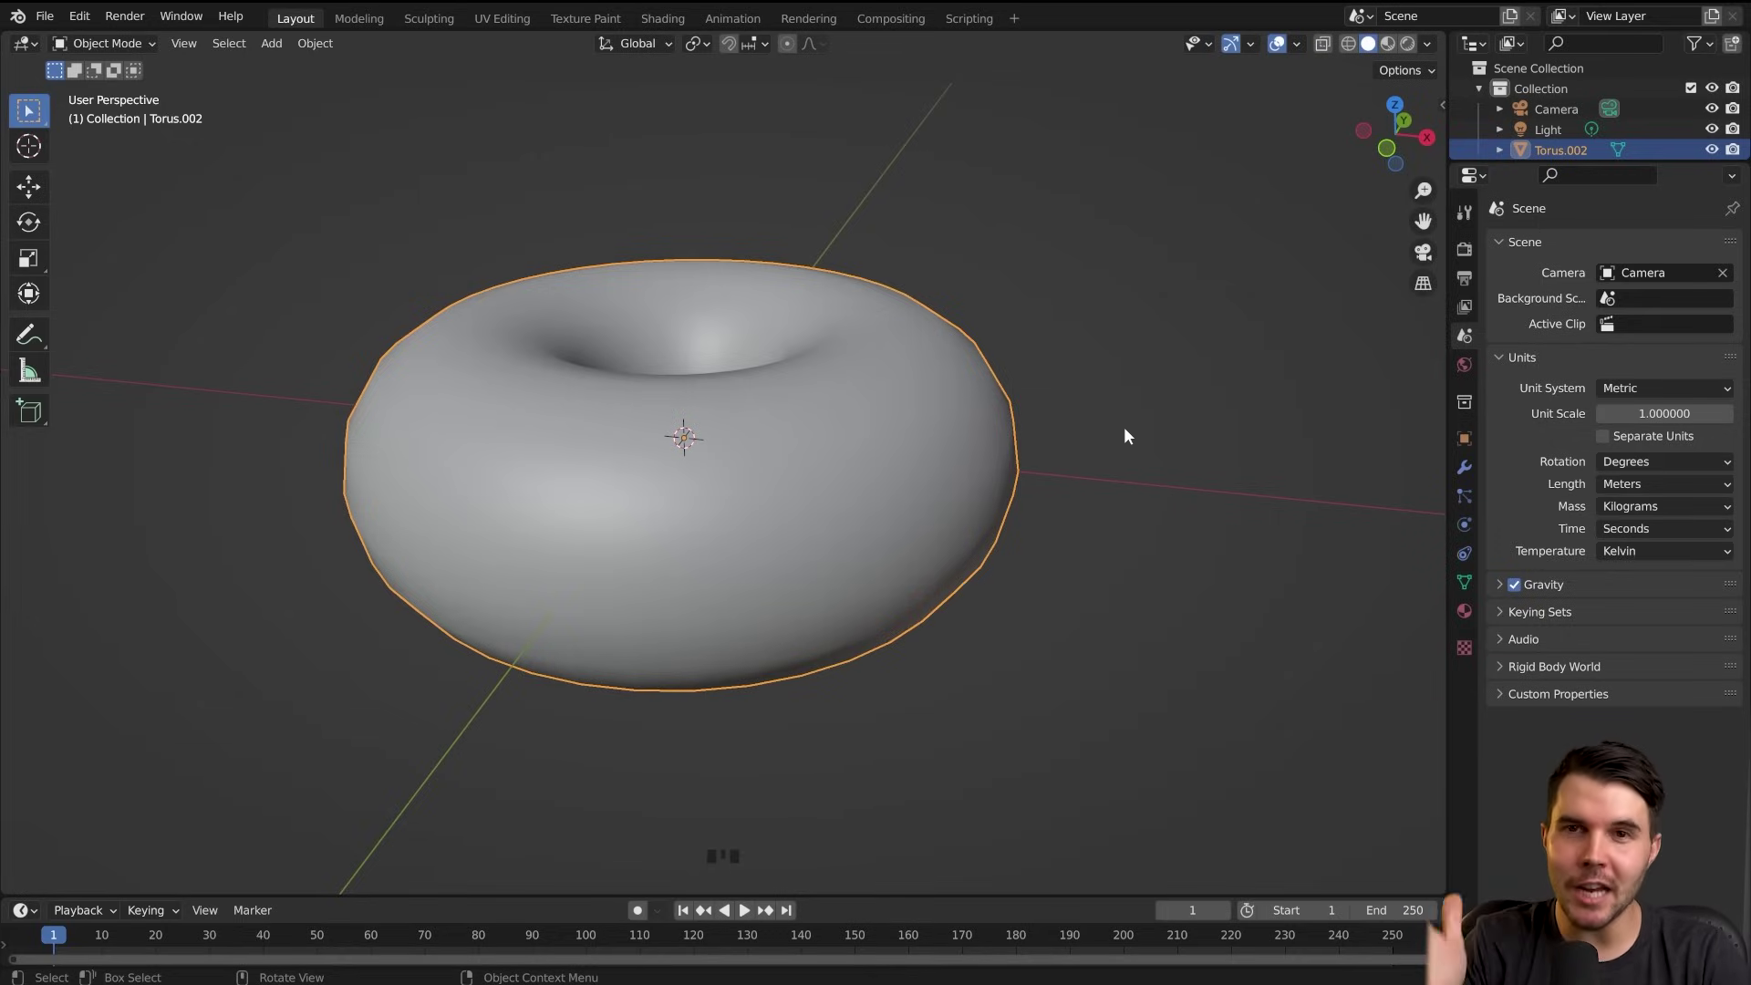
{"action": "scroll", "coordinate": [1123, 425], "scroll_direction": "up", "scroll_amount": 2}
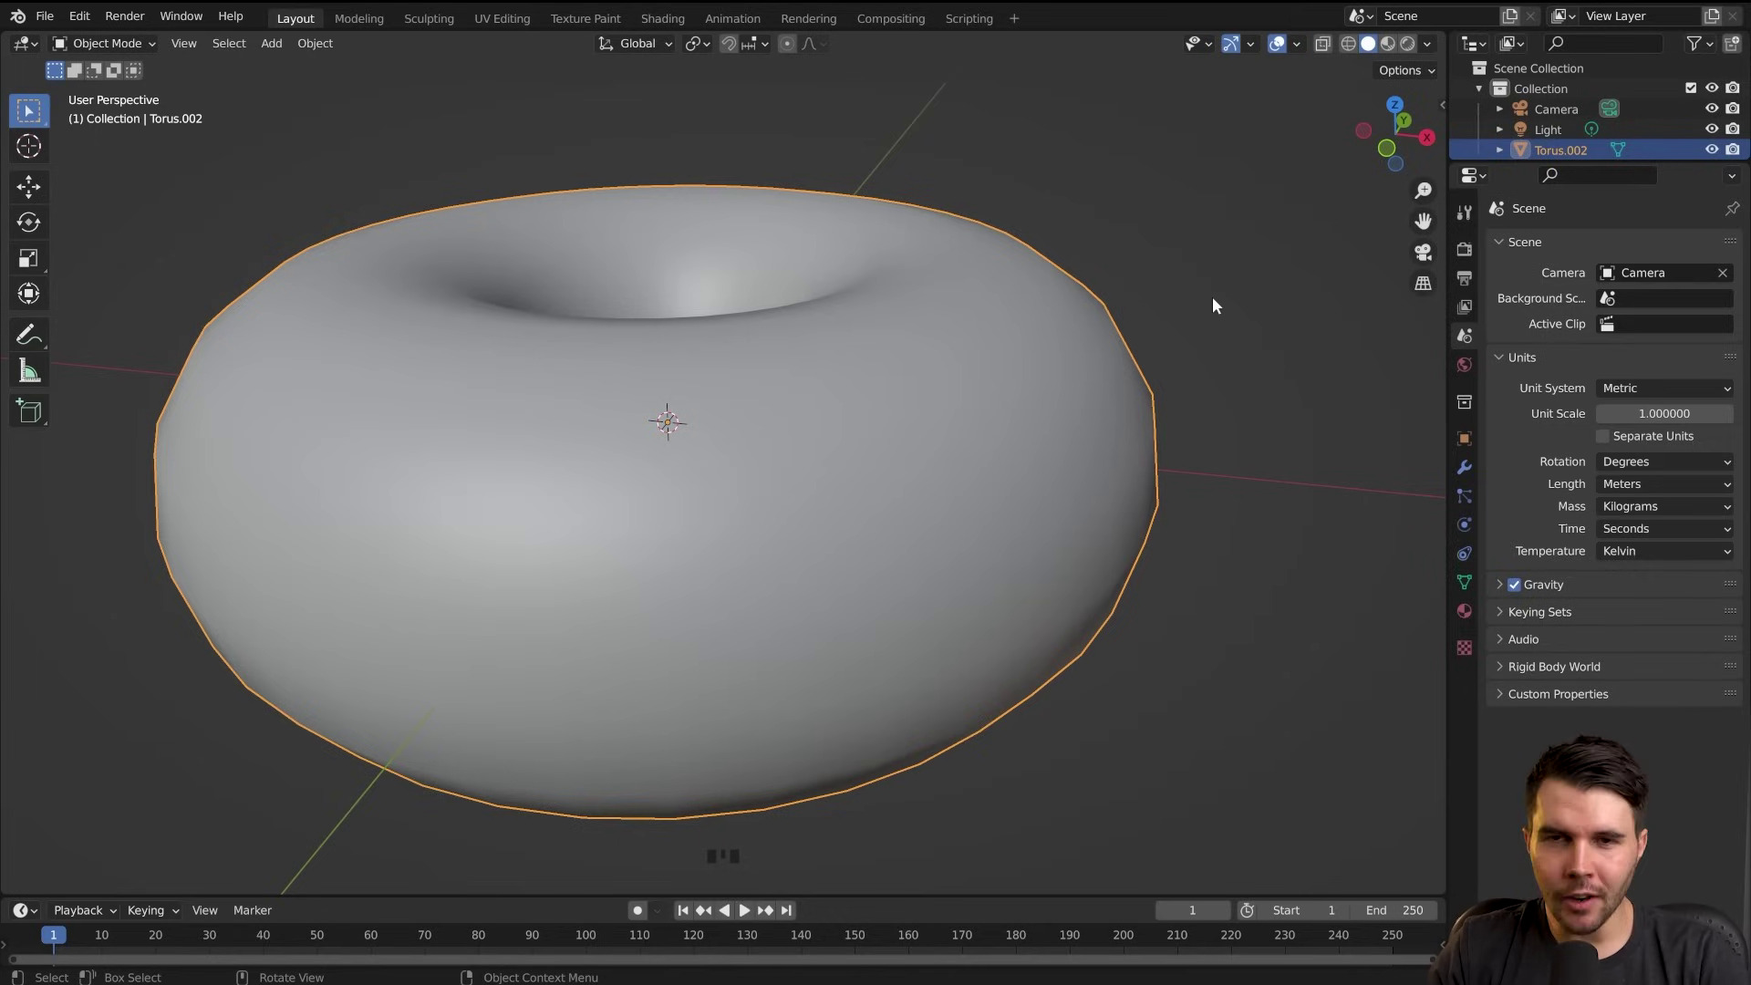
Add a Subdivision Surface modifier to the torus and widen the properties area slightly
{"action": "left_click", "coordinate": [1465, 467]}
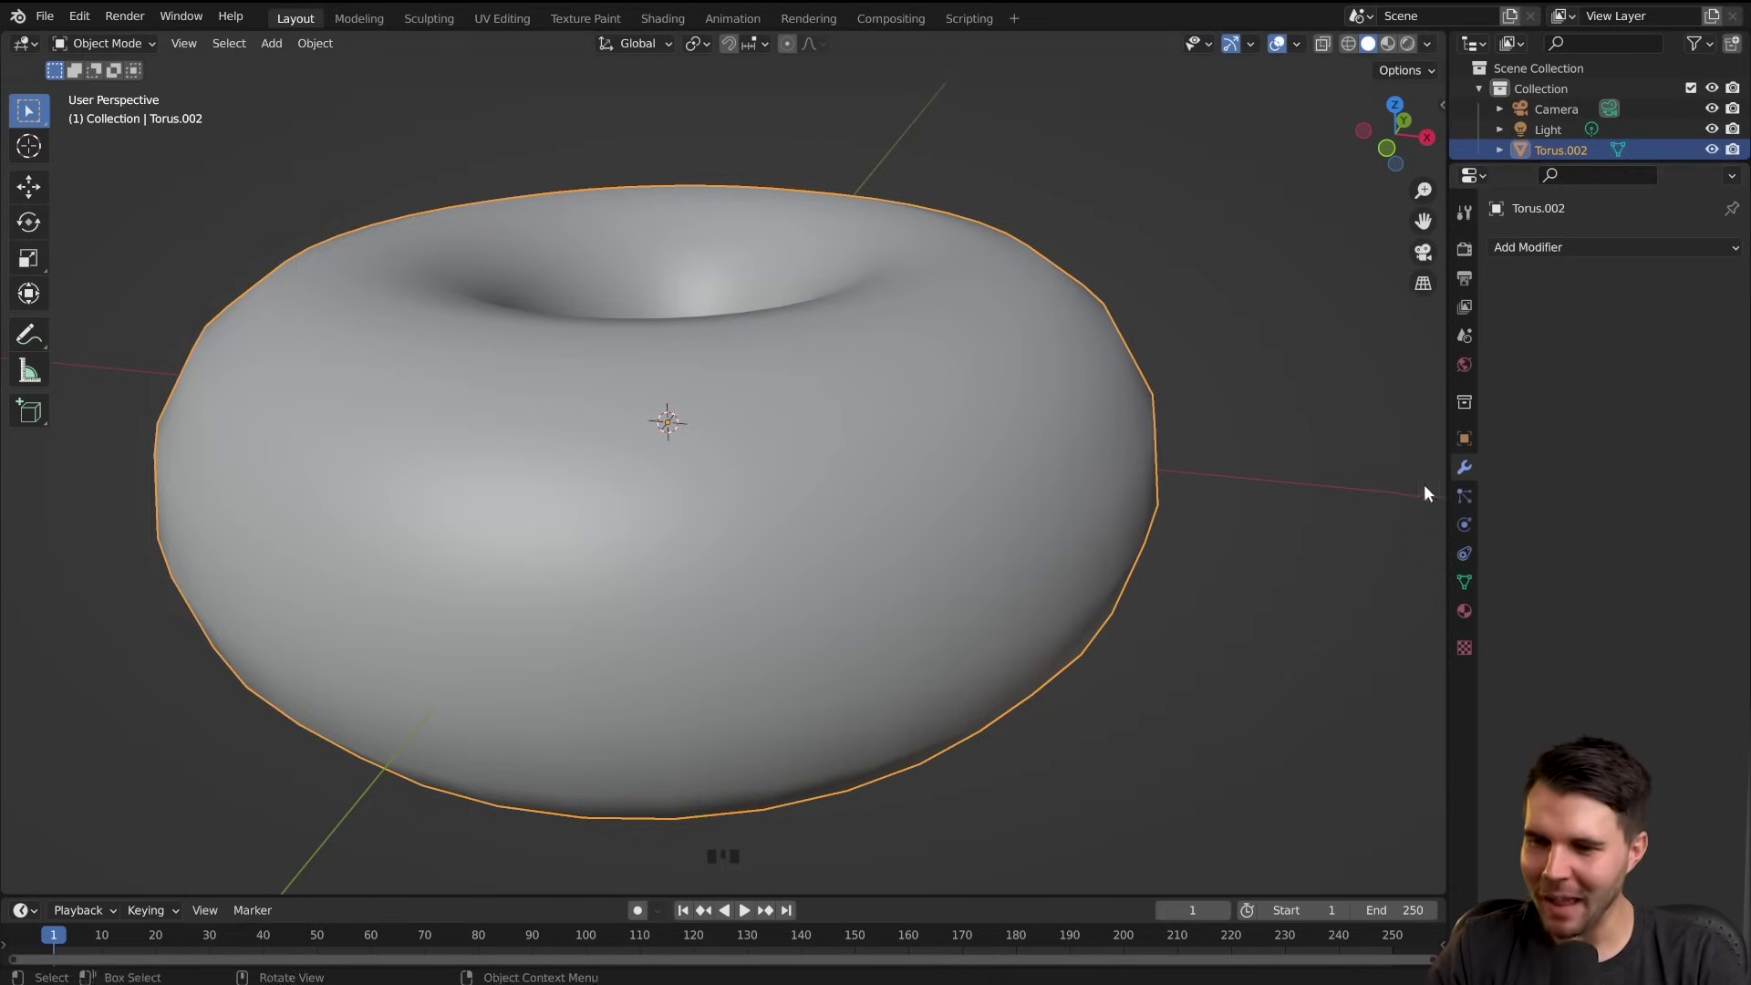
{"action": "left_click", "coordinate": [1578, 243]}
{"action": "left_click", "coordinate": [1577, 248]}
{"action": "left_click", "coordinate": [1577, 248]}
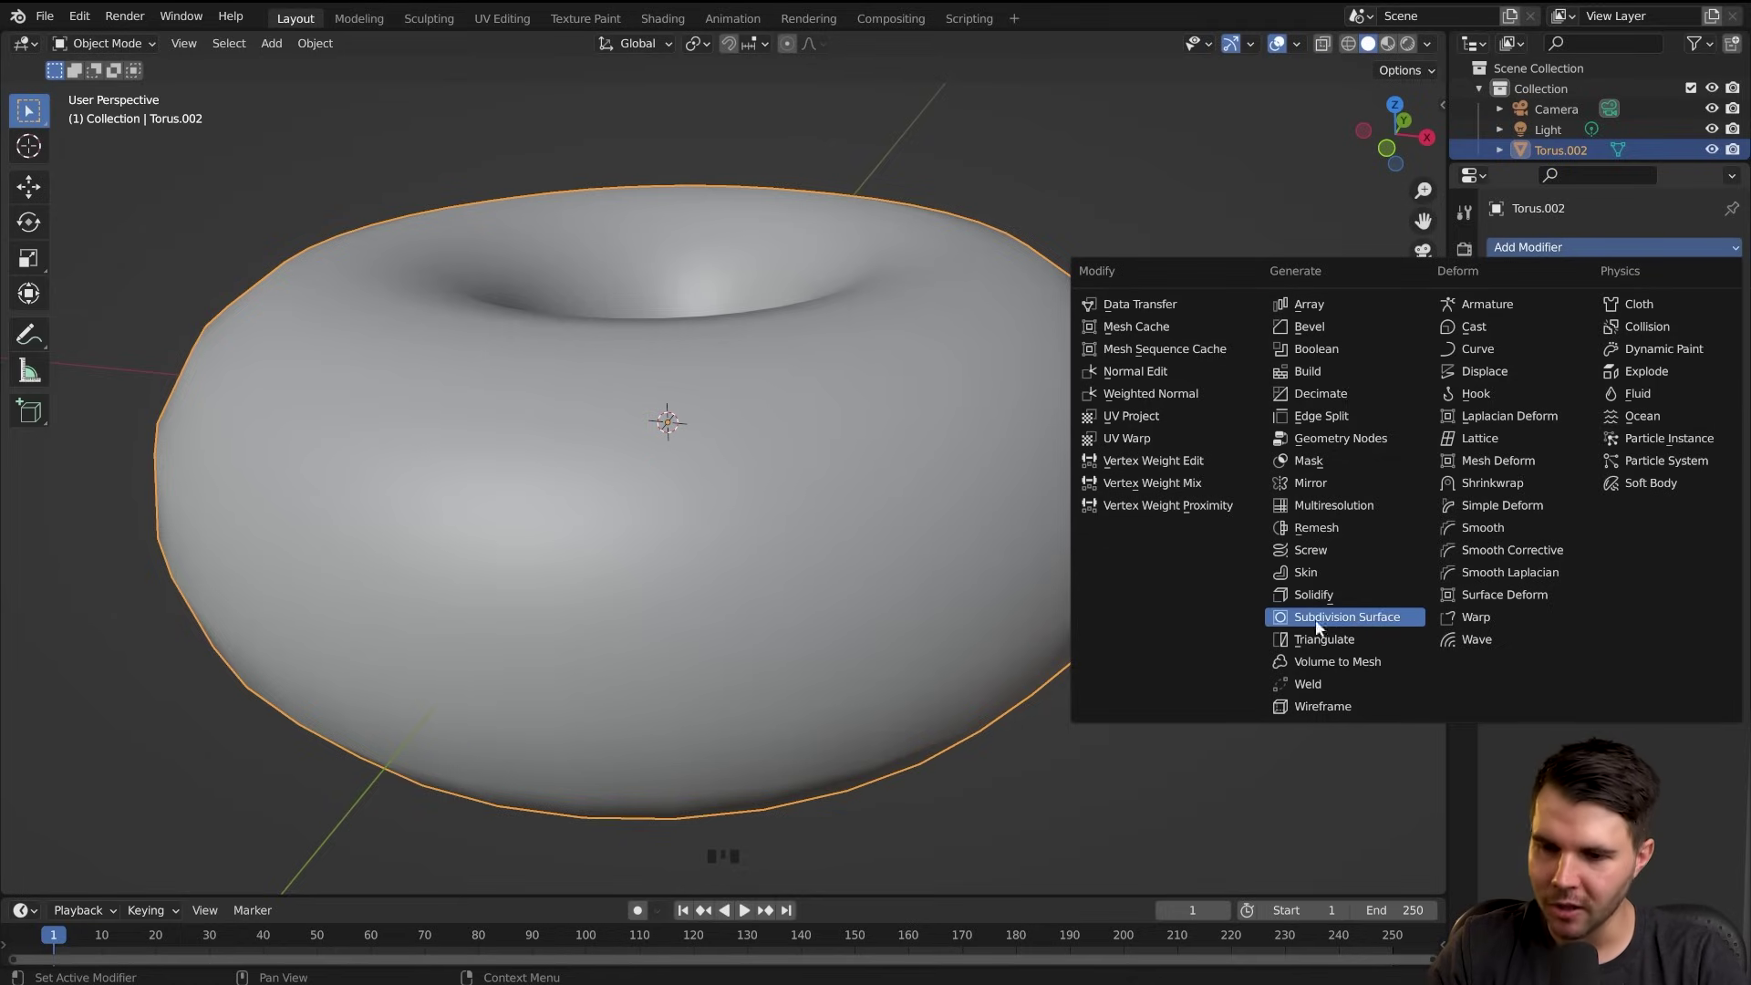
{"action": "left_click", "coordinate": [1401, 615]}
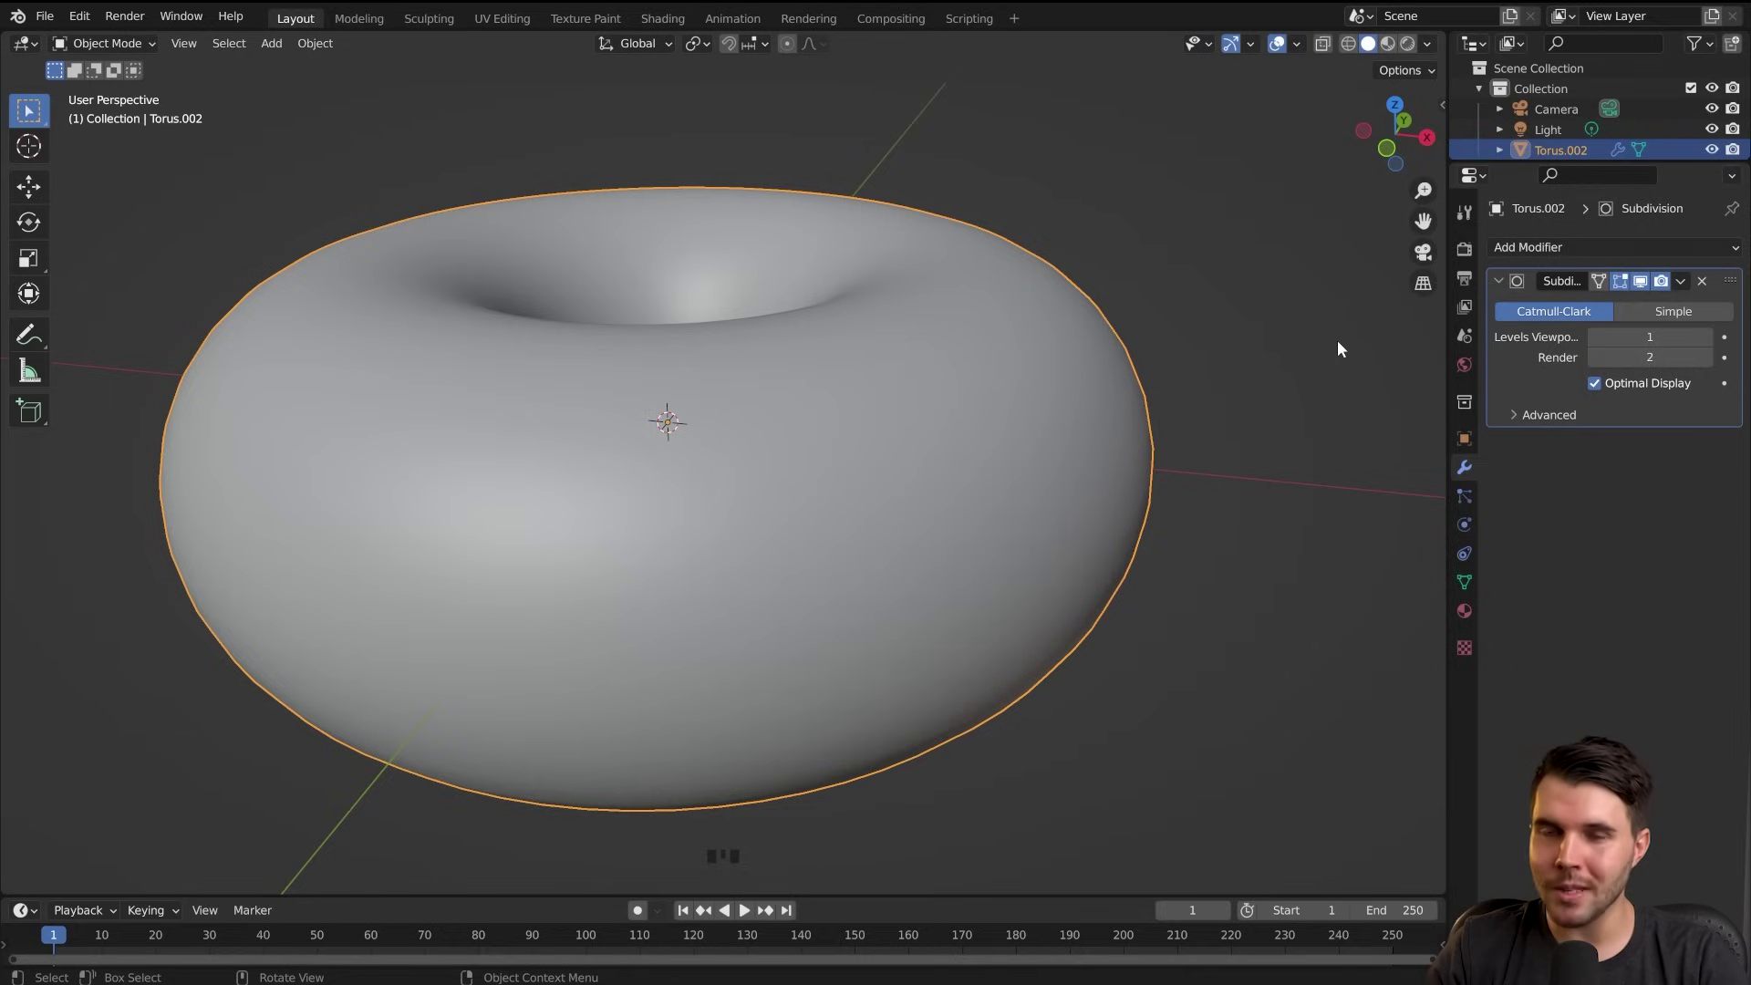
{"action": "mouse_move", "coordinate": [1448, 304]}
{"action": "left_mouse_down"}
{"action": "mouse_move", "coordinate": [1423, 304]}
{"action": "mouse_move", "coordinate": [1432, 315]}
{"action": "left_mouse_up"}
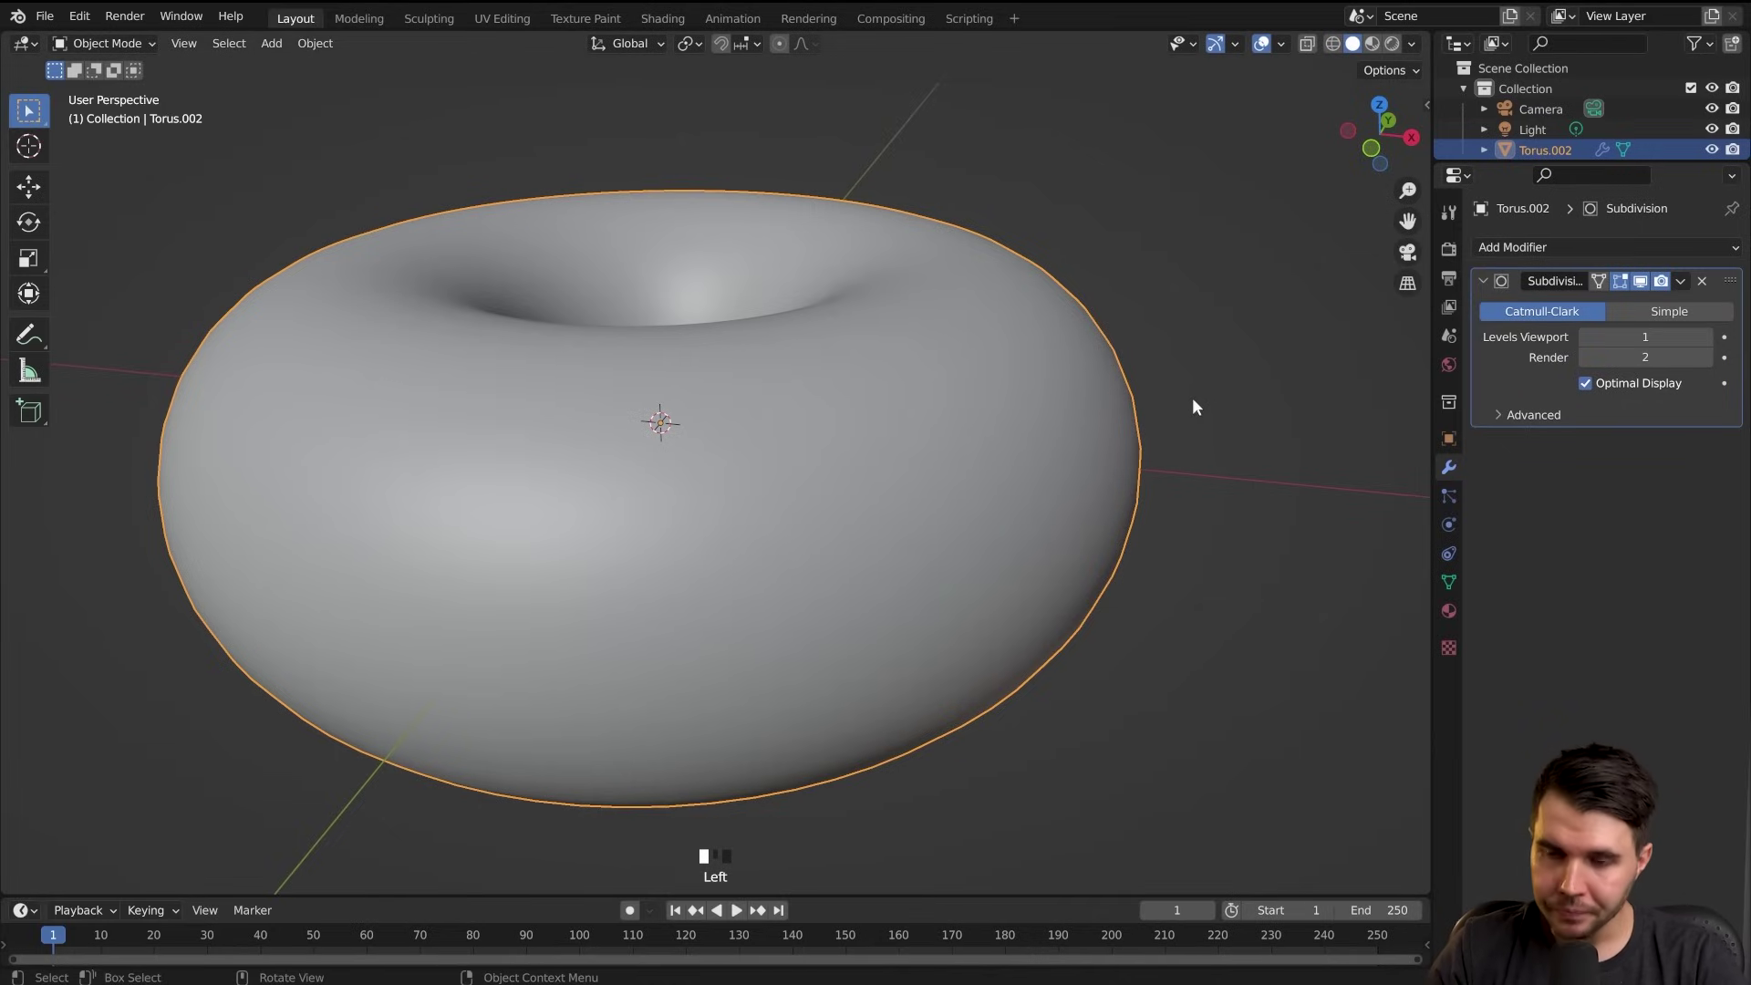
Toggle the Subdivision modifier's viewport display off and on to compare the torus's outline
{"action": "left_click", "coordinate": [1640, 282]}
{"action": "left_click", "coordinate": [1640, 283]}
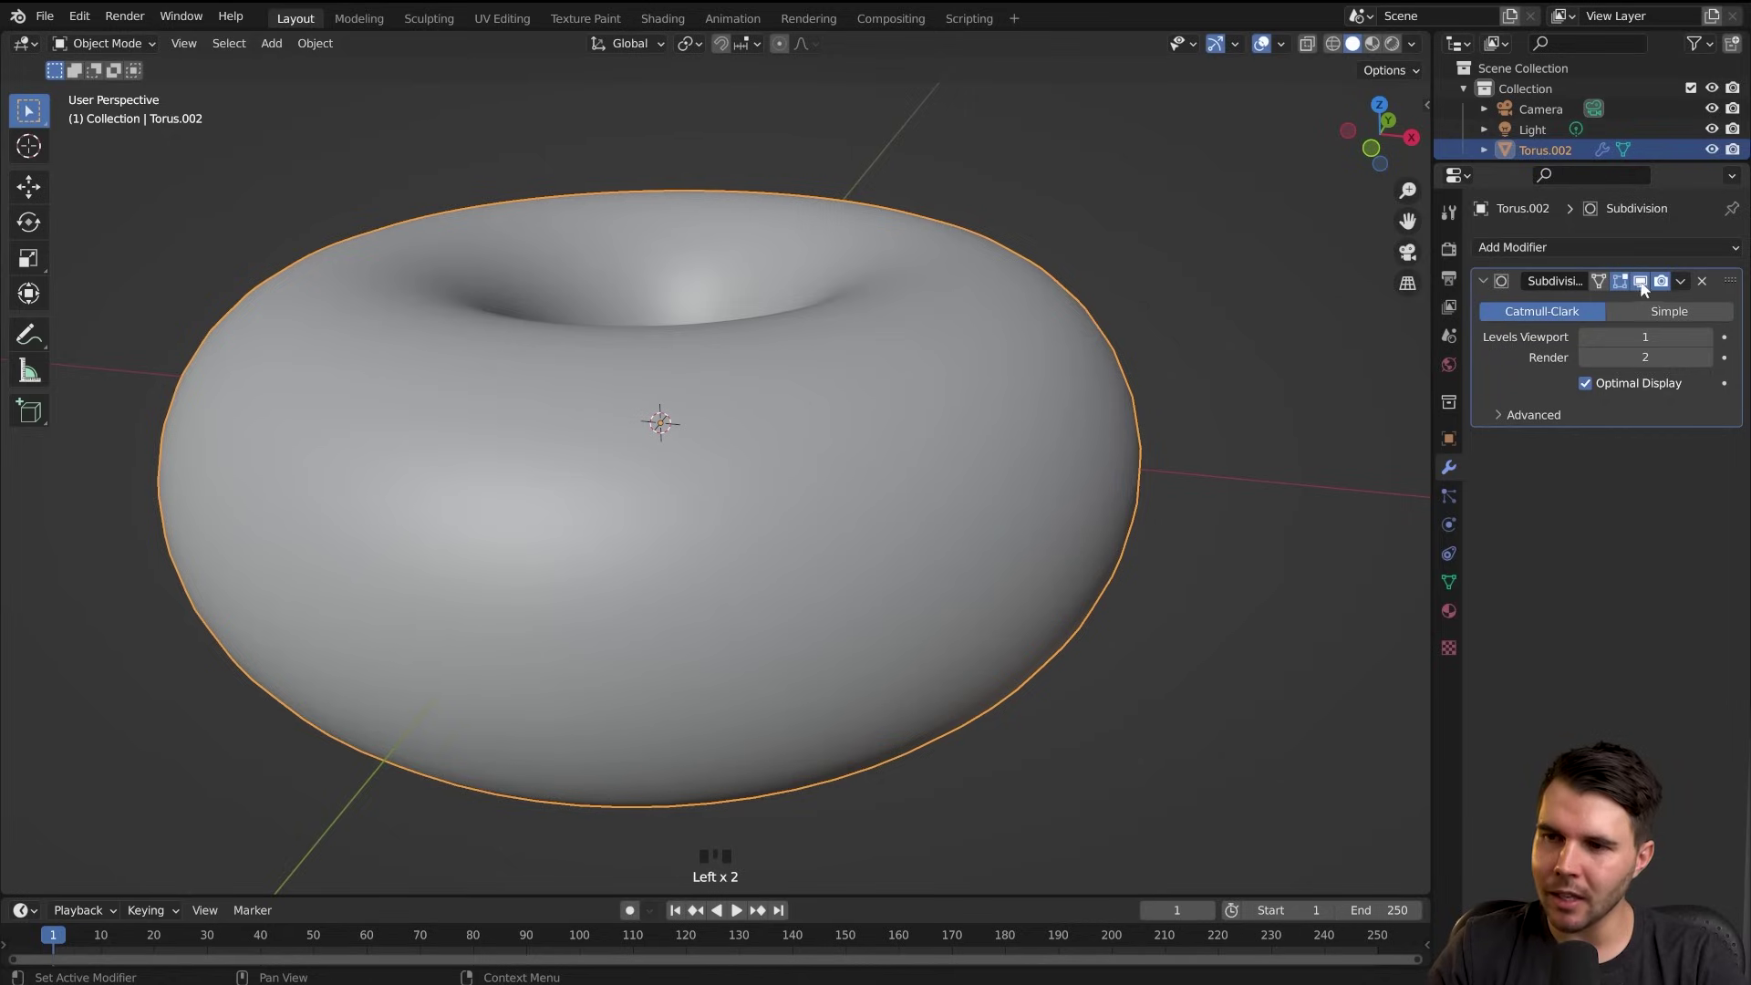
{"action": "left_click", "coordinate": [1639, 283]}
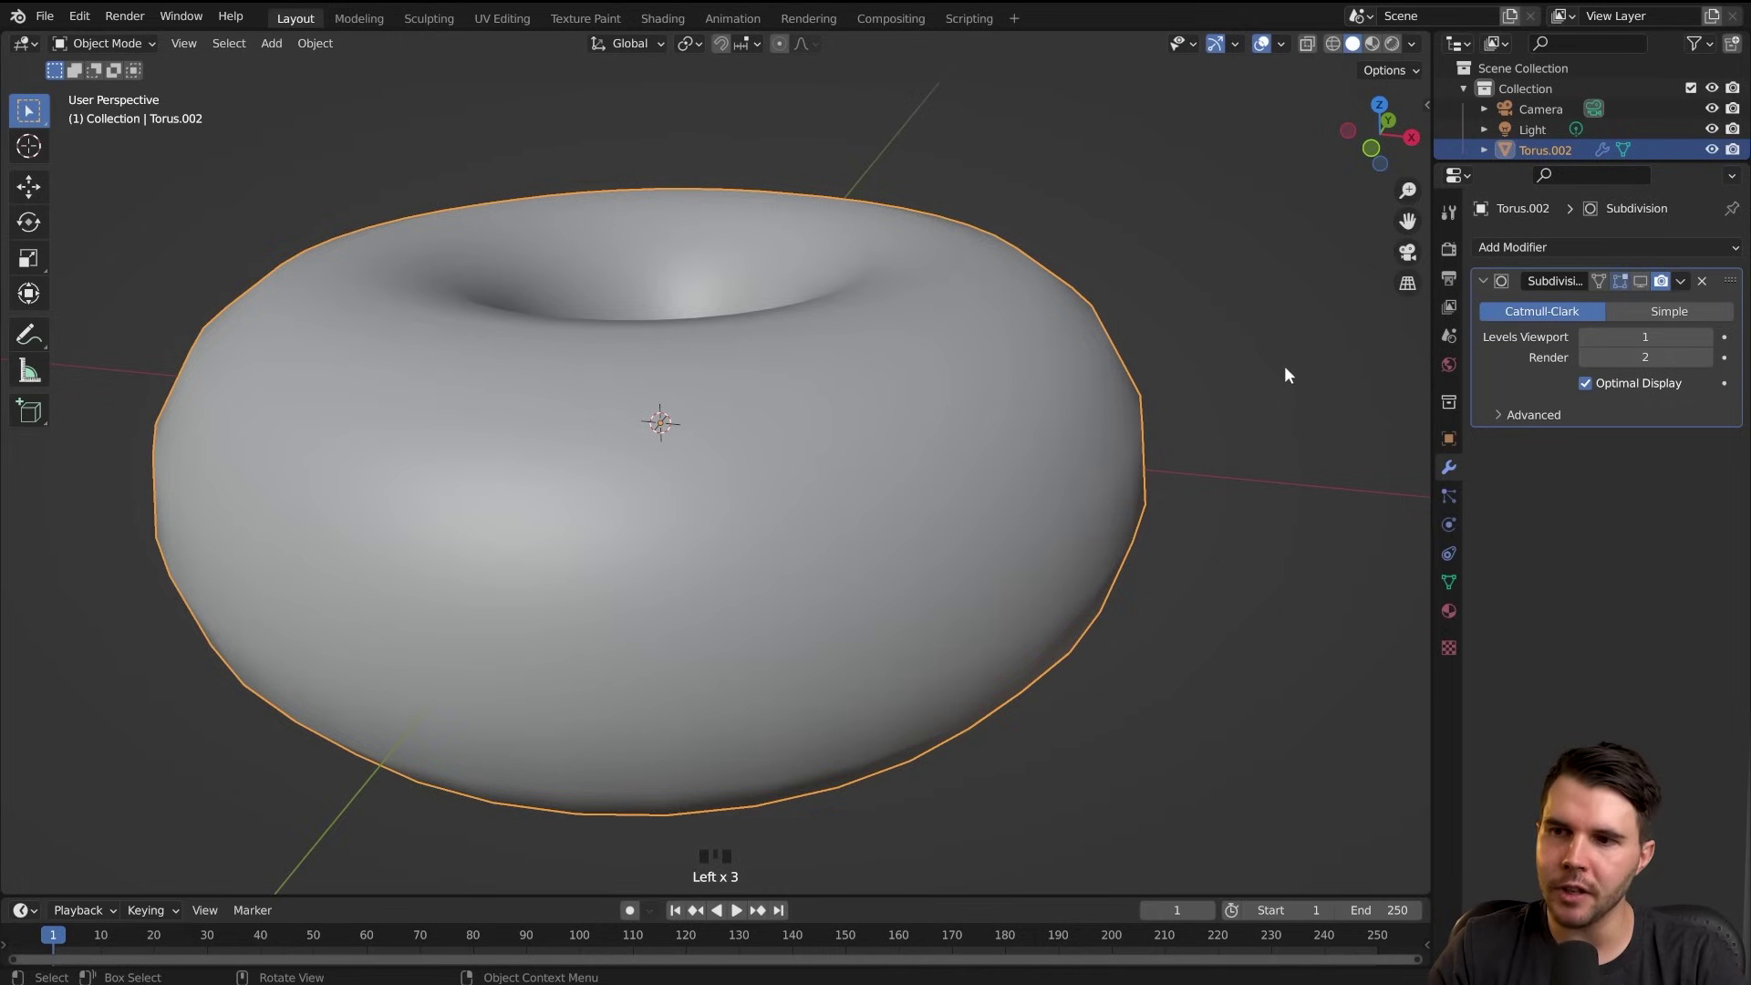
{"action": "left_click", "coordinate": [1641, 283]}
{"action": "left_click", "coordinate": [1641, 283]}
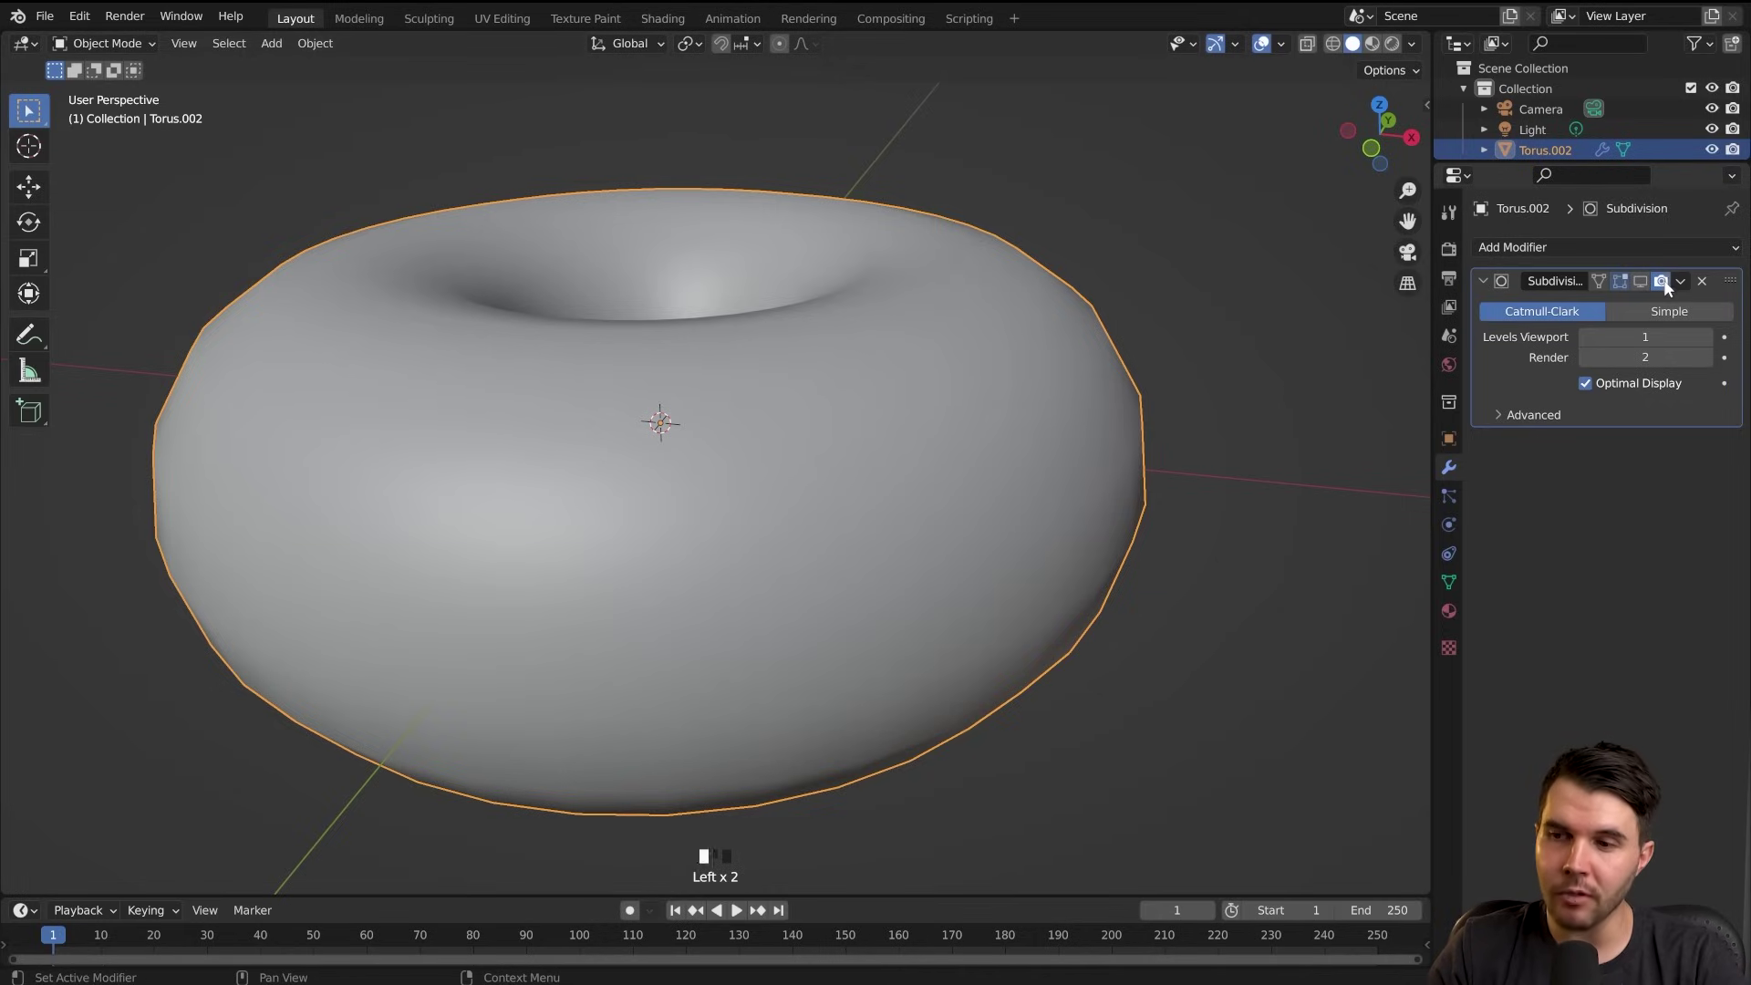
{"action": "left_click", "coordinate": [1640, 281]}
{"action": "left_click", "coordinate": [1639, 281]}
{"action": "left_click", "coordinate": [1640, 281]}
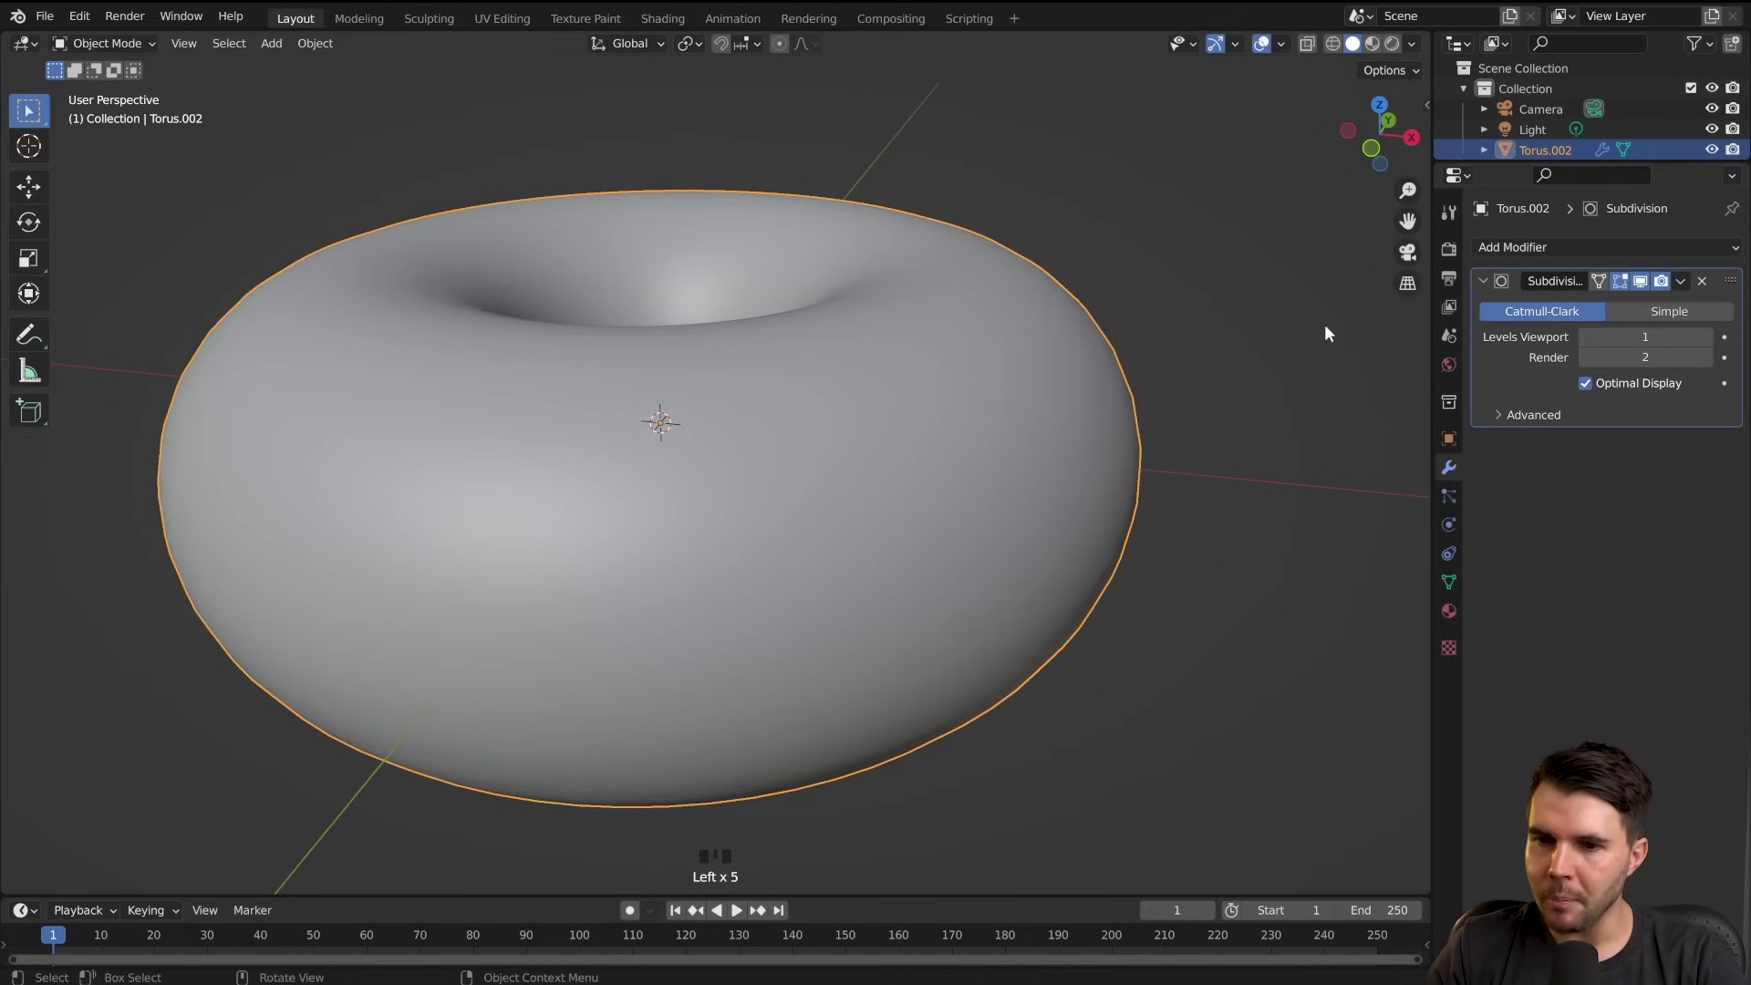
Annotate three dots beside the torus's outline with the subdivision hidden, then show it again and add two dots between them
{"action": "left_click", "coordinate": [1639, 281]}
{"action": "key", "text": "d"}
{"action": "left_click_drag", "start_coordinate": [1135, 284], "coordinate": [1133, 279]}
{"action": "left_click", "coordinate": [1185, 380]}
{"action": "left_click", "coordinate": [1194, 494]}
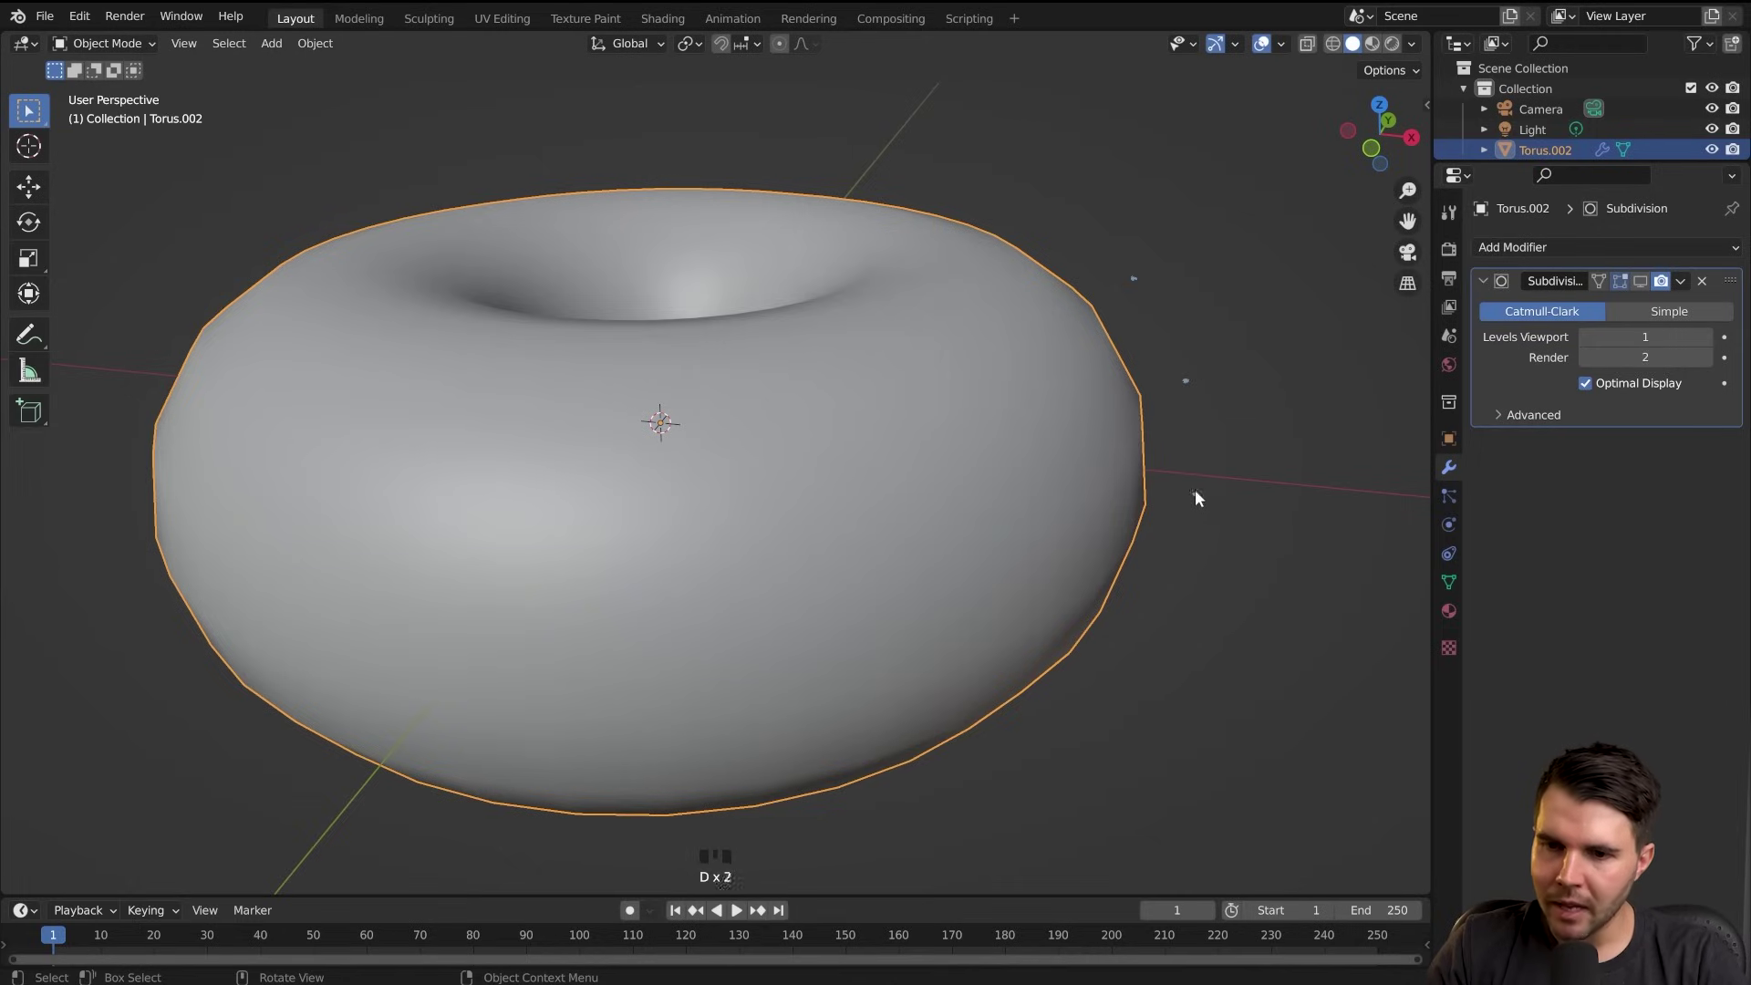
{"action": "left_click", "coordinate": [1639, 281]}
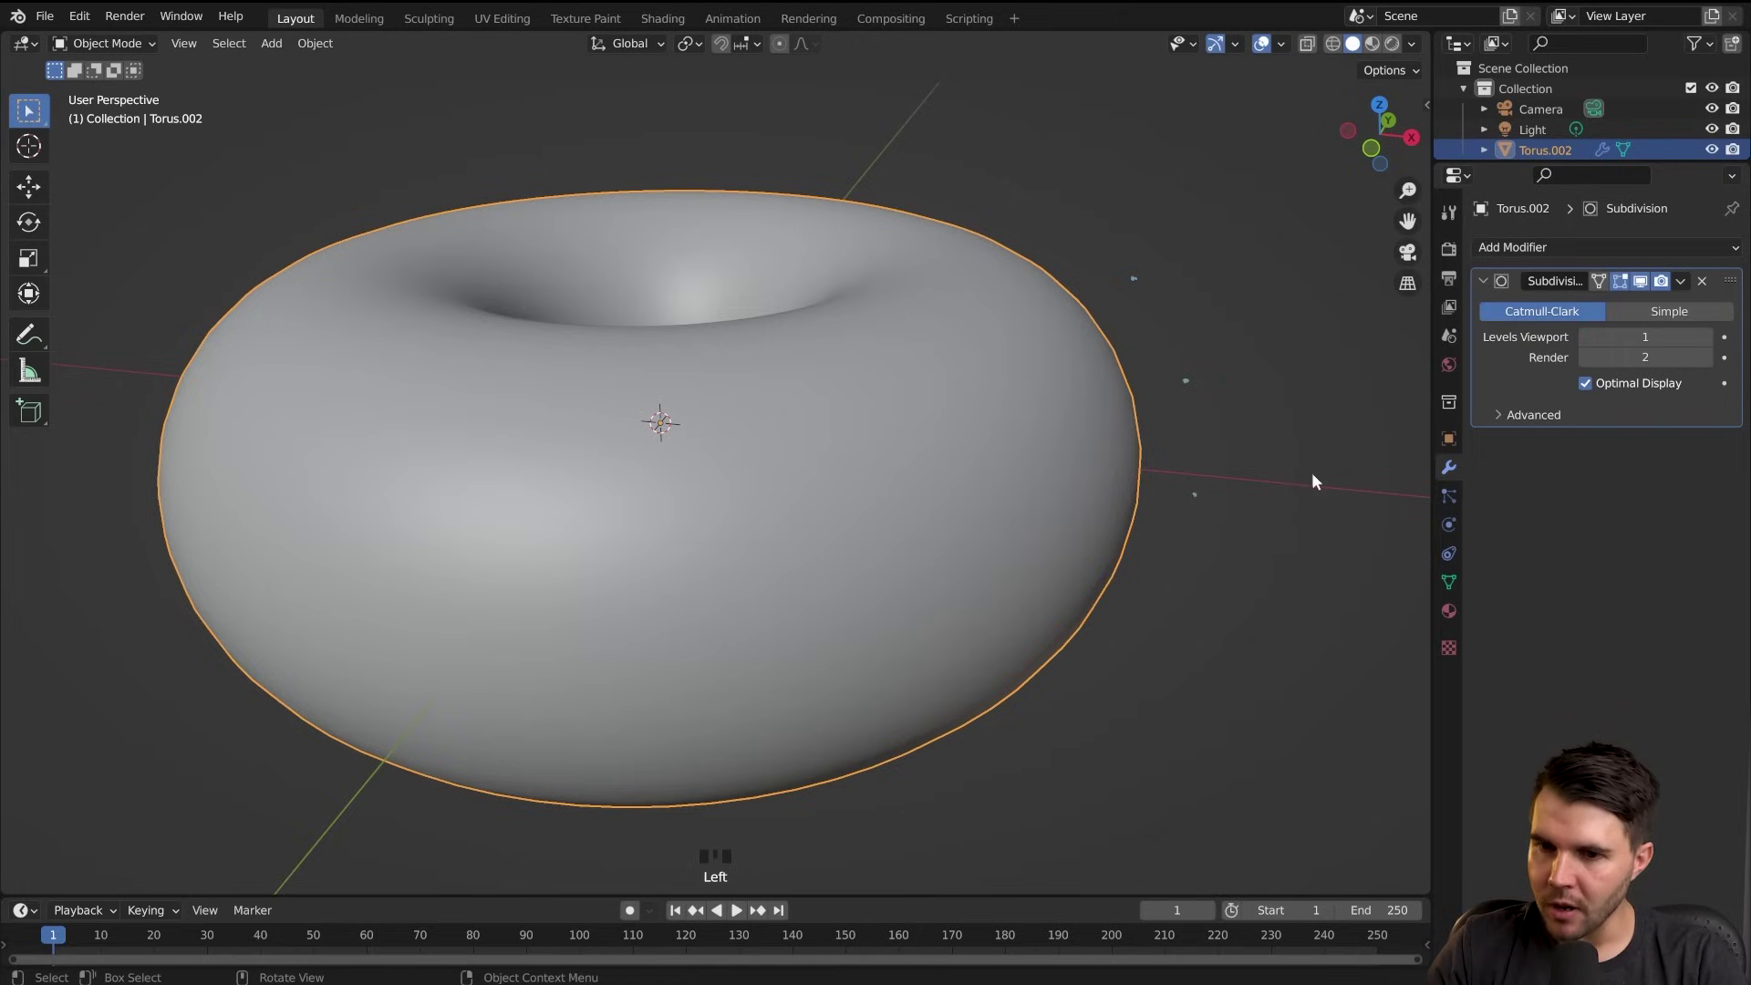
{"action": "left_click", "coordinate": [1200, 434]}
{"action": "left_click", "coordinate": [1164, 315]}
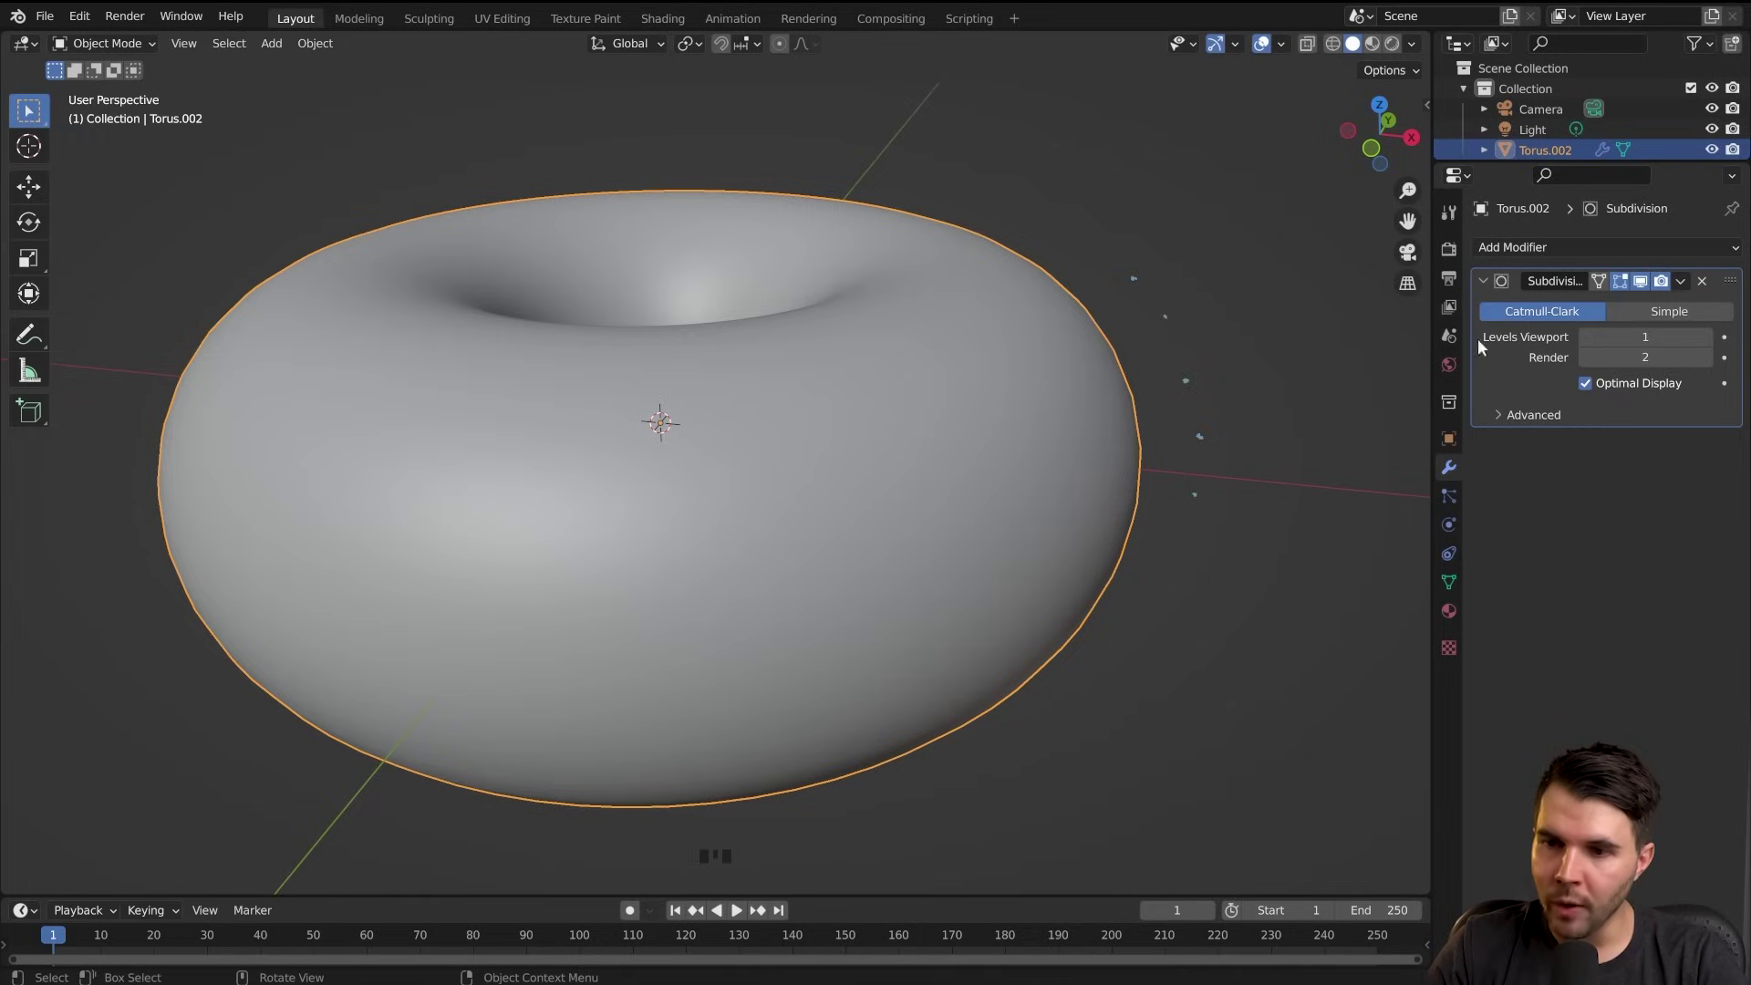
Set the Subdivision modifier's viewport level to 2
{"action": "left_click", "coordinate": [1601, 338]}
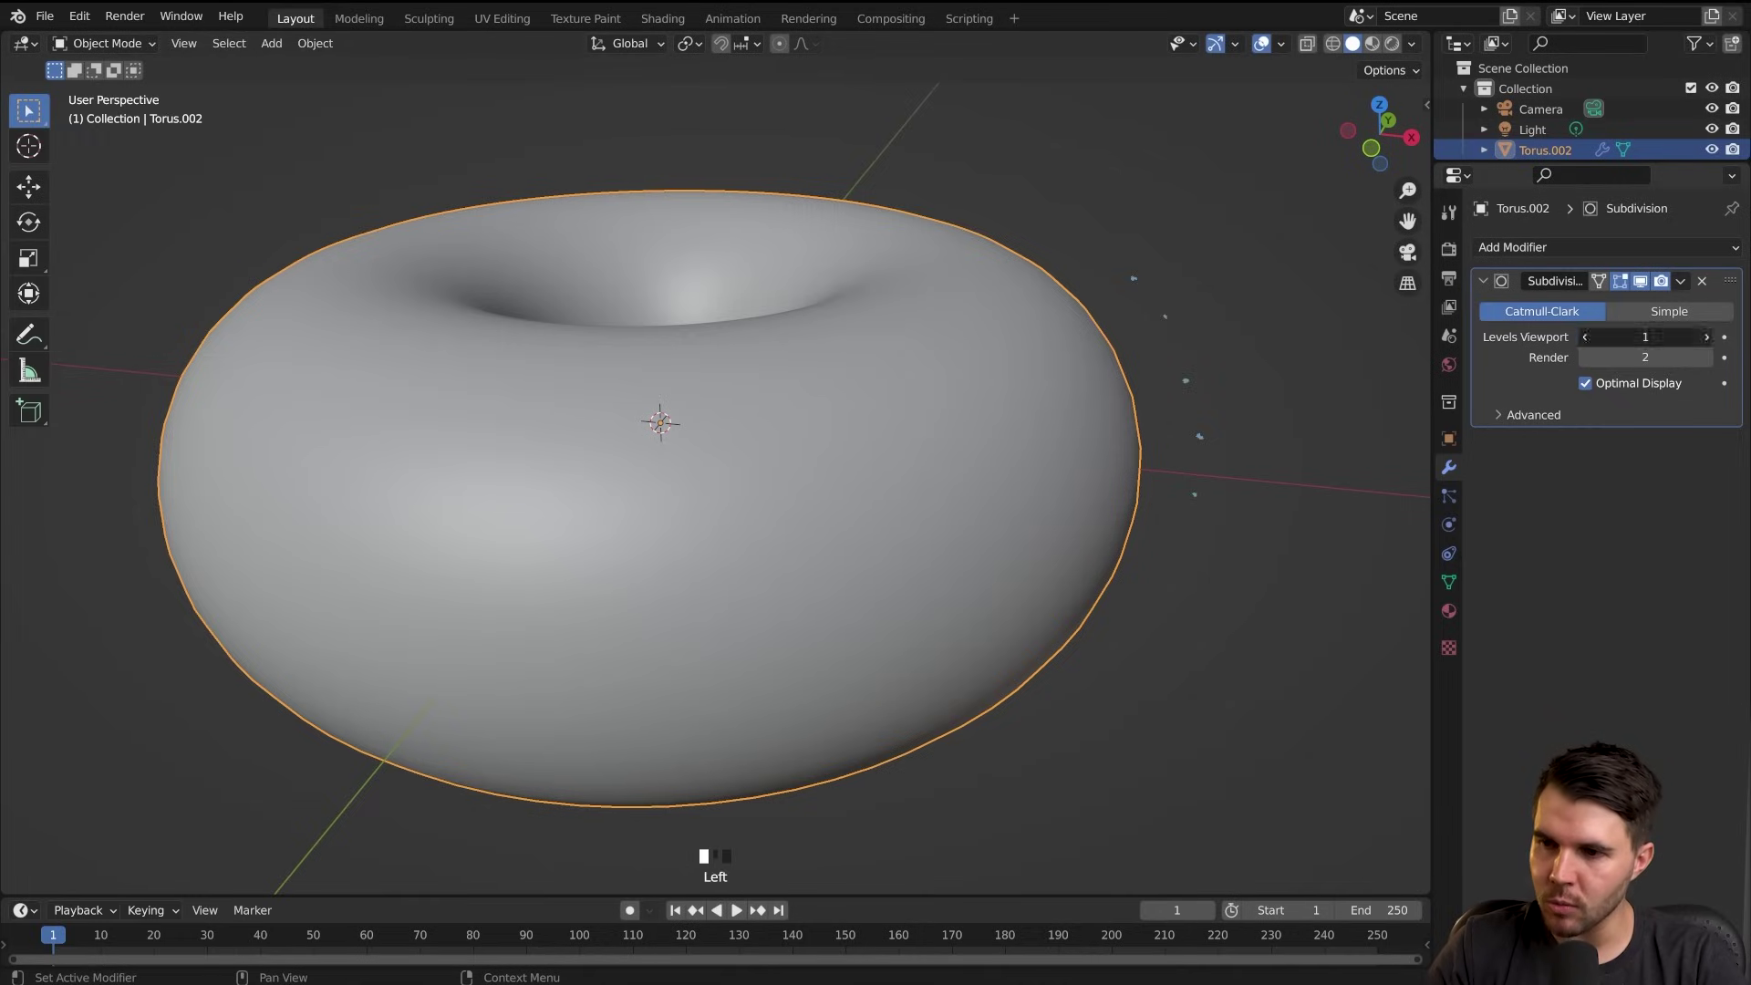
{"action": "left_click", "coordinate": [1685, 400]}
{"action": "left_click", "coordinate": [1705, 336]}
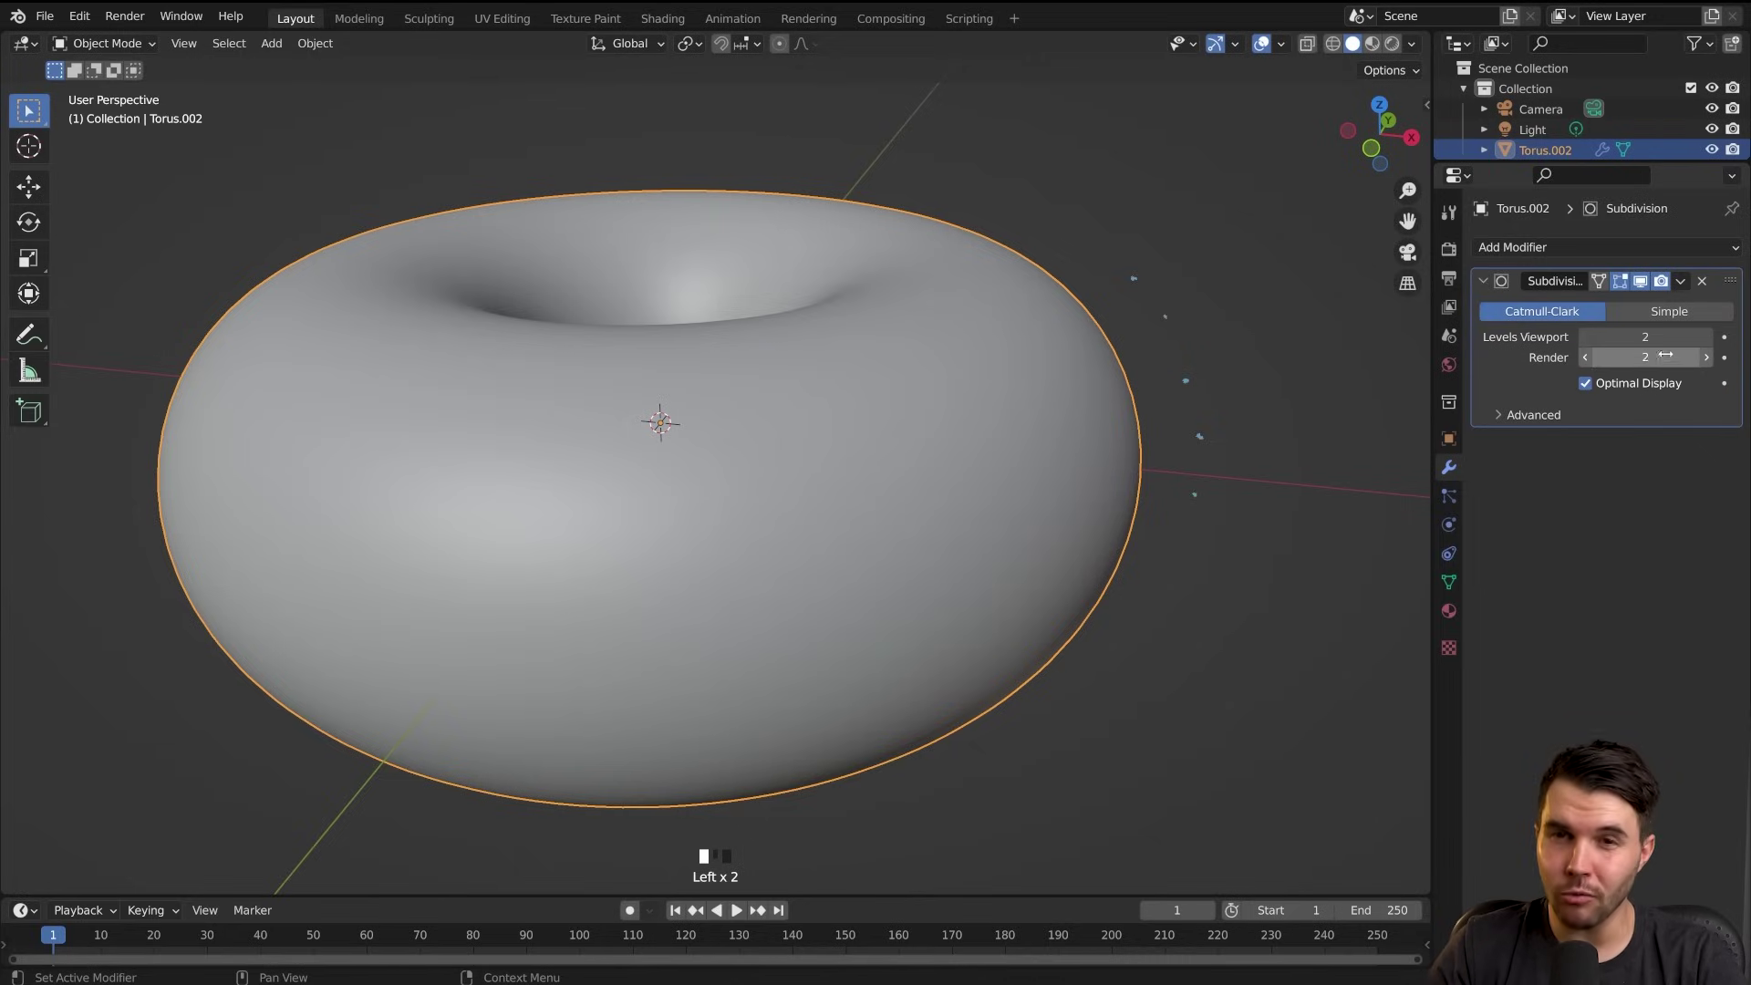
Annotate four more dots in the gaps between the existing ones beside the torus's outline
{"action": "left_click", "coordinate": [1148, 293]}
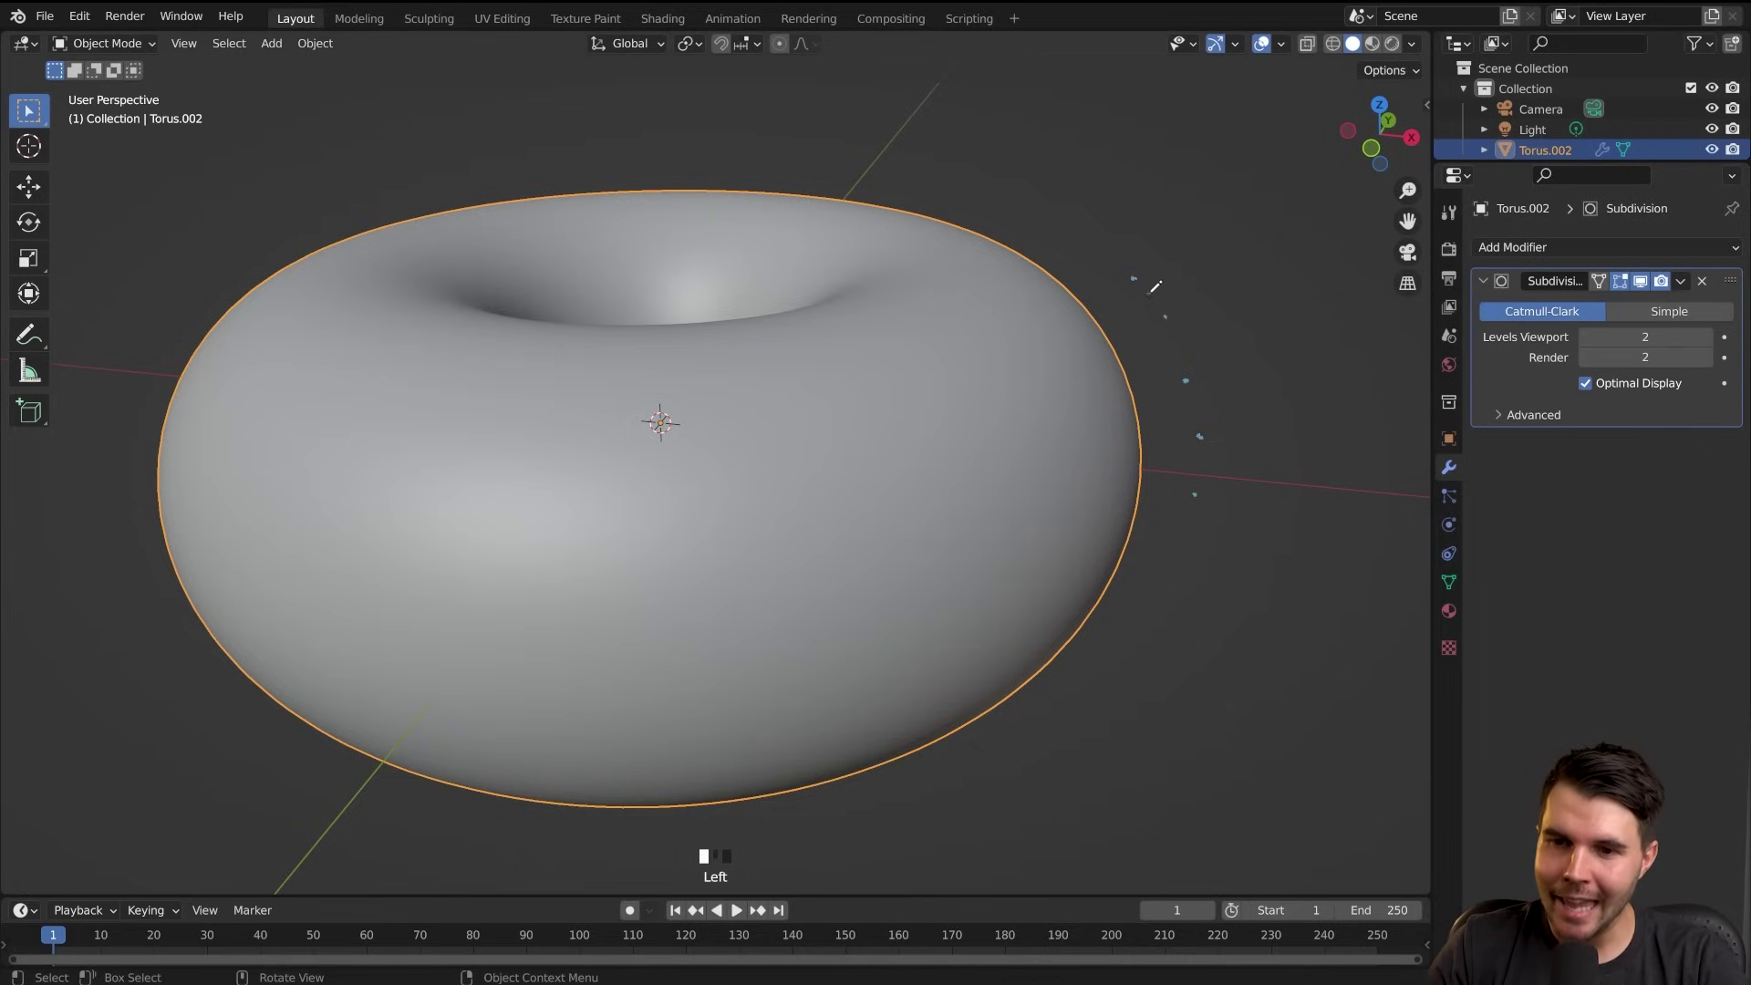
{"action": "left_click", "coordinate": [1175, 344]}
{"action": "left_click", "coordinate": [1196, 403]}
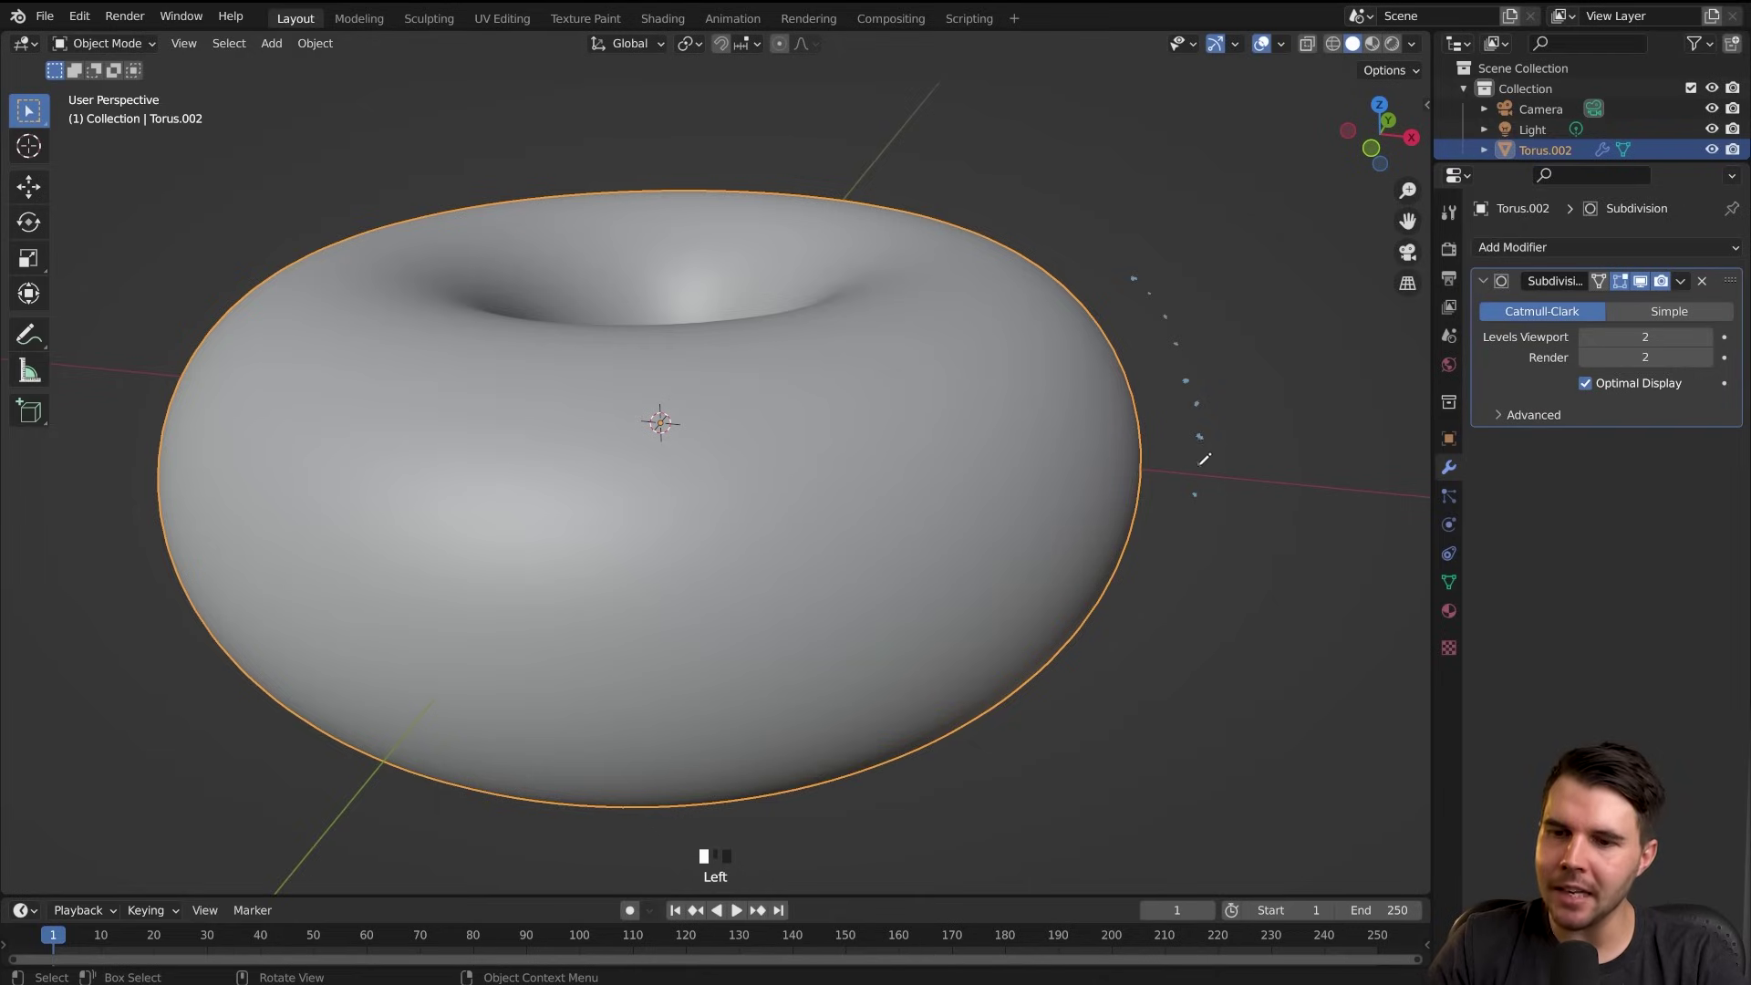
{"action": "left_click", "coordinate": [1199, 465]}
Try viewport subdivision levels 3, 1 and 0 on the torus, comparing its outline, and return the level to 2
{"action": "key", "text": "ctrl+3"}
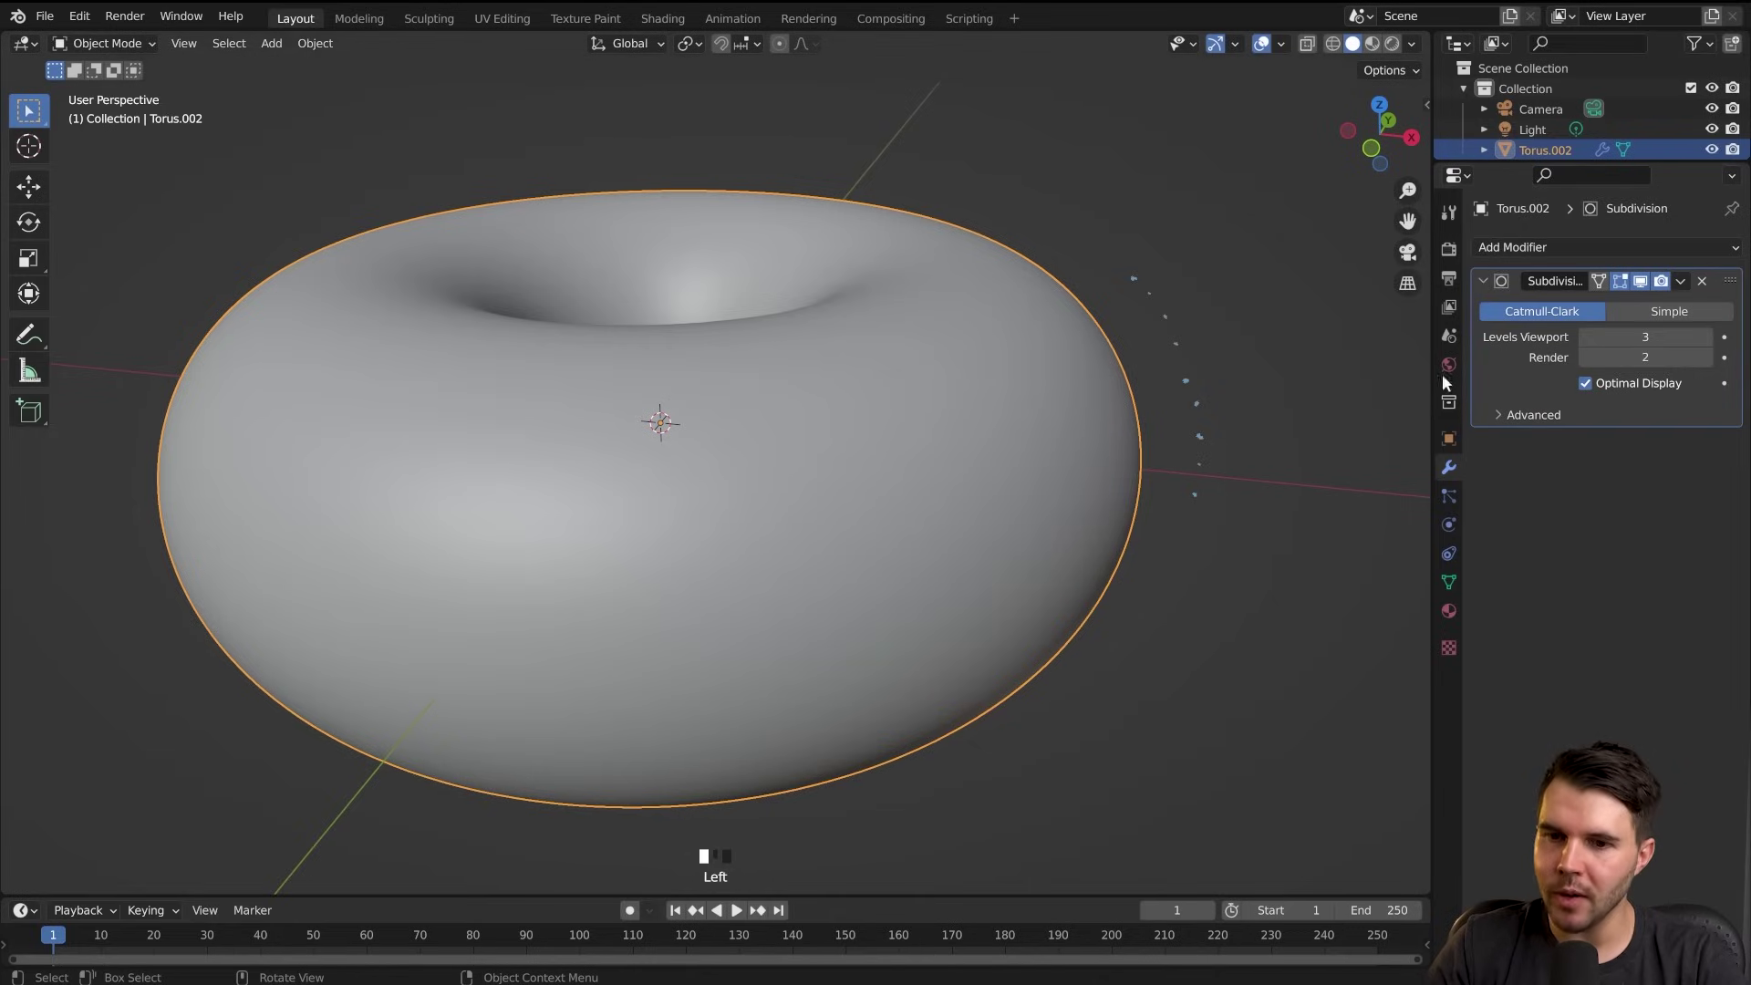
{"action": "left_click", "coordinate": [1586, 337]}
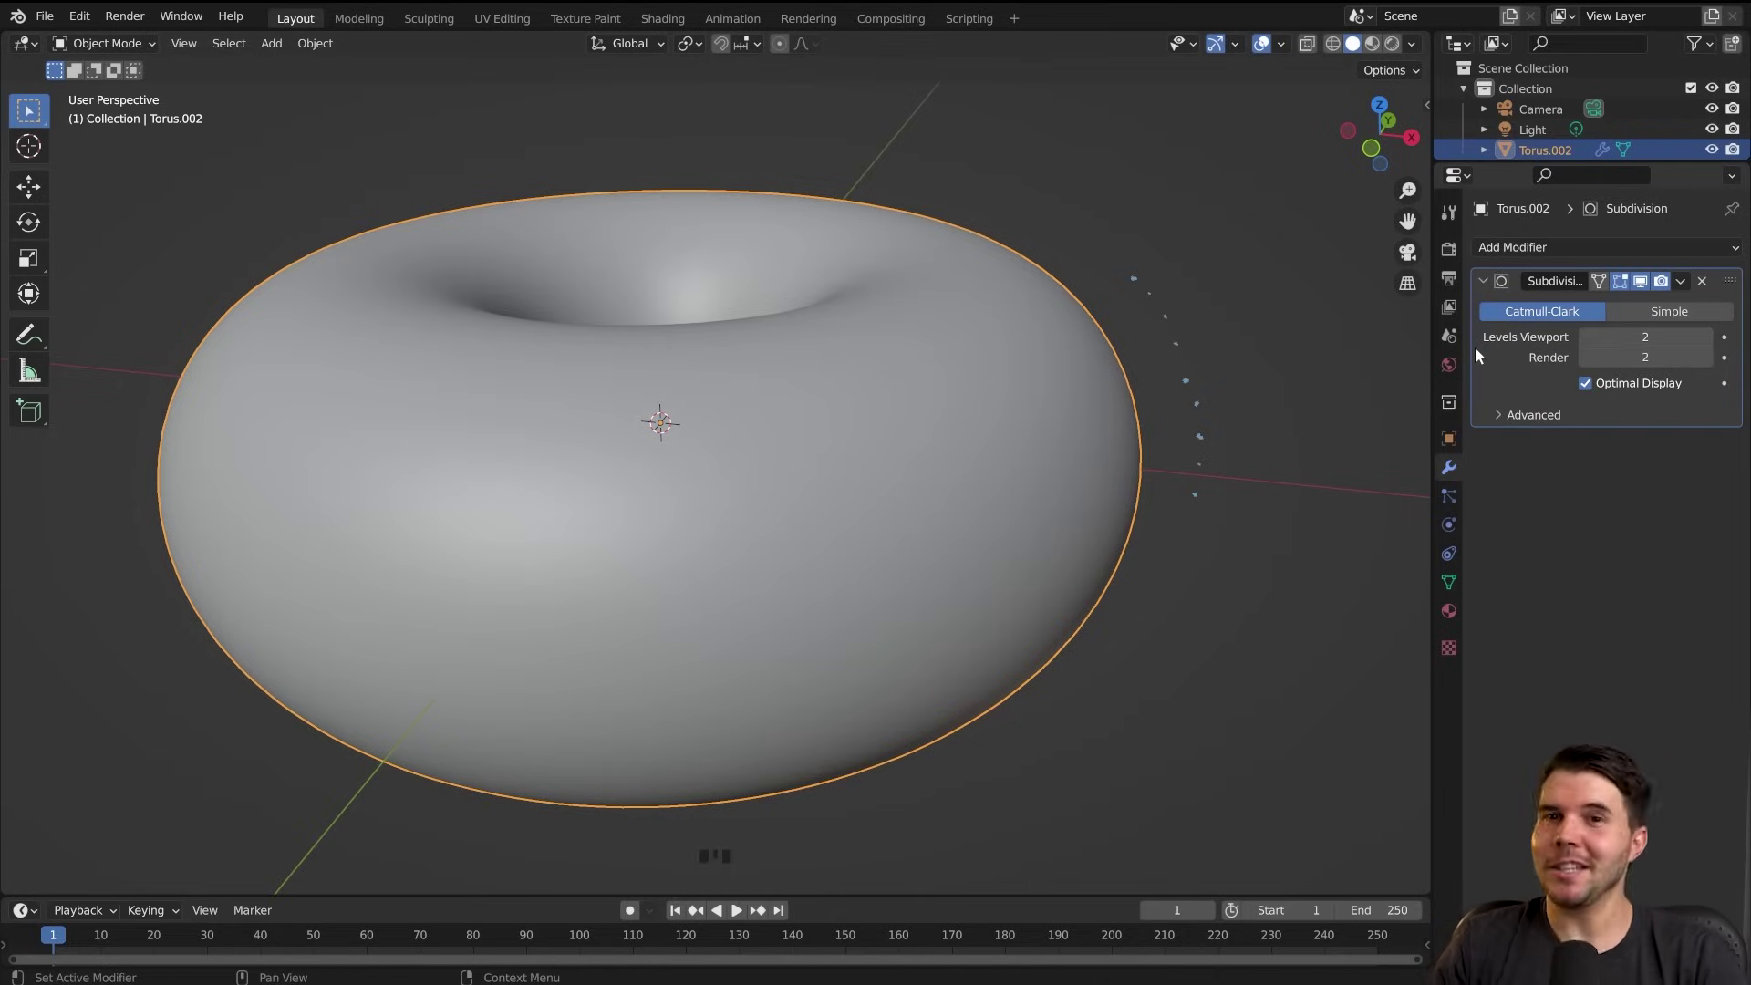
{"action": "left_click", "coordinate": [1585, 336]}
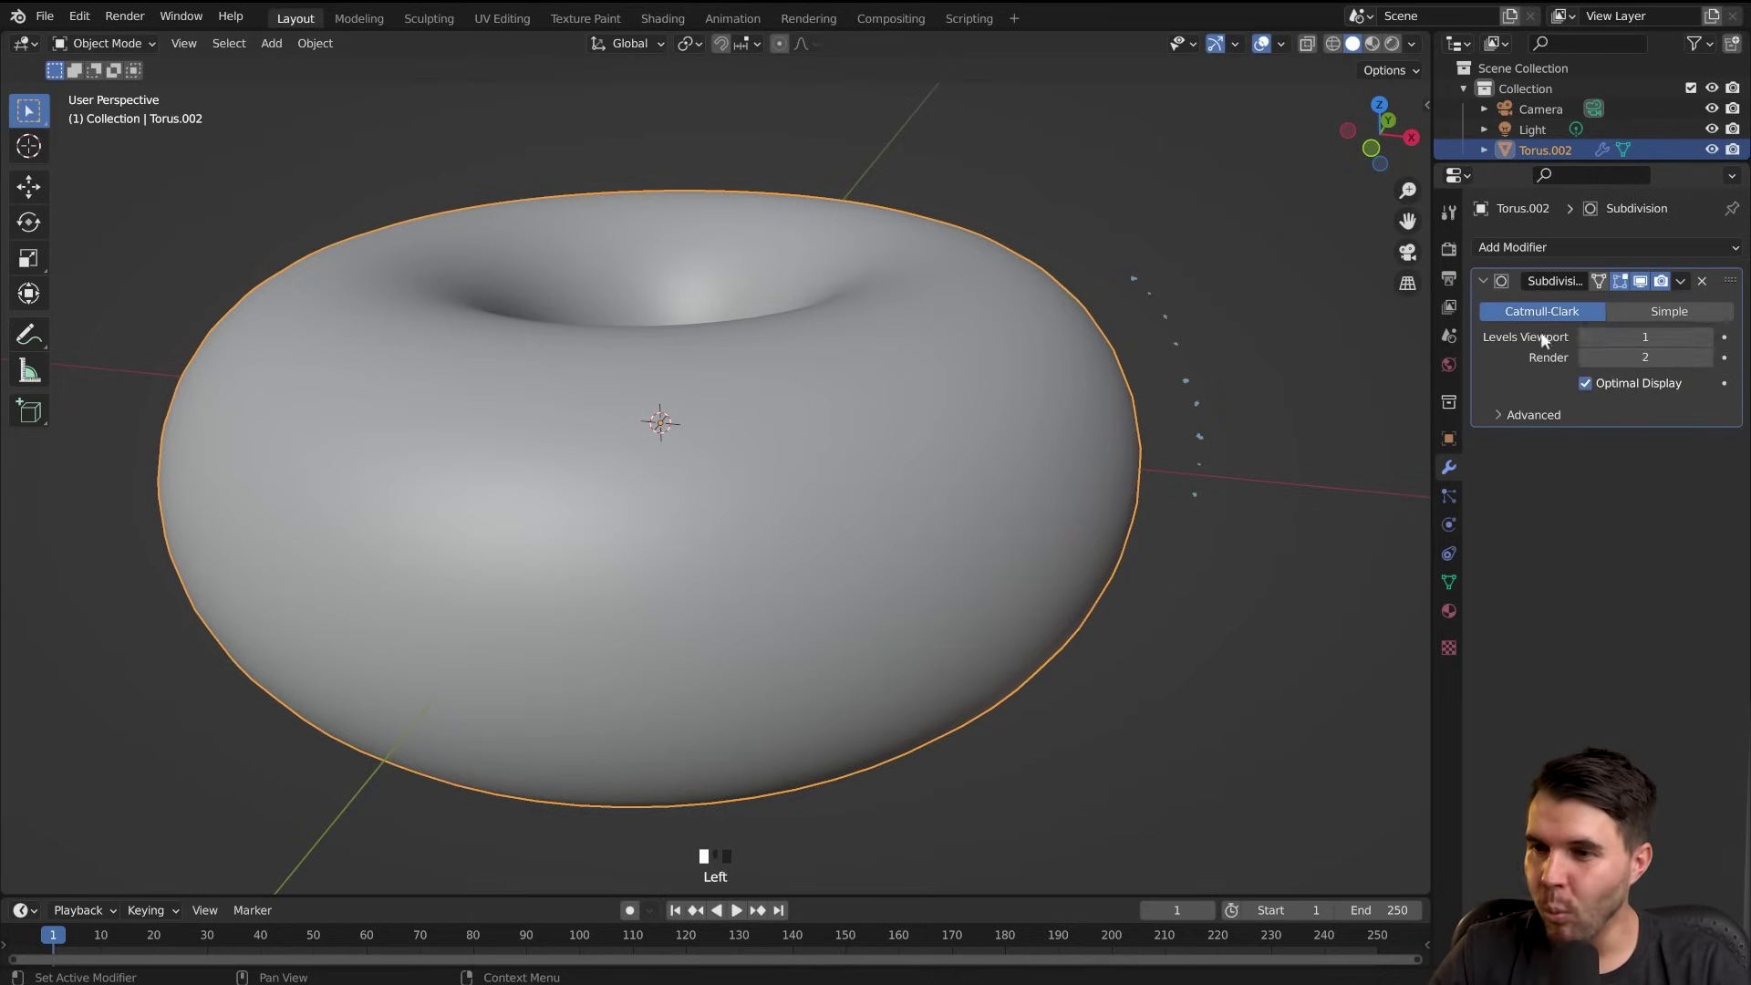
{"action": "left_click", "coordinate": [1585, 336]}
{"action": "middle_click_drag", "start_coordinate": [1180, 446], "coordinate": [1142, 465]}
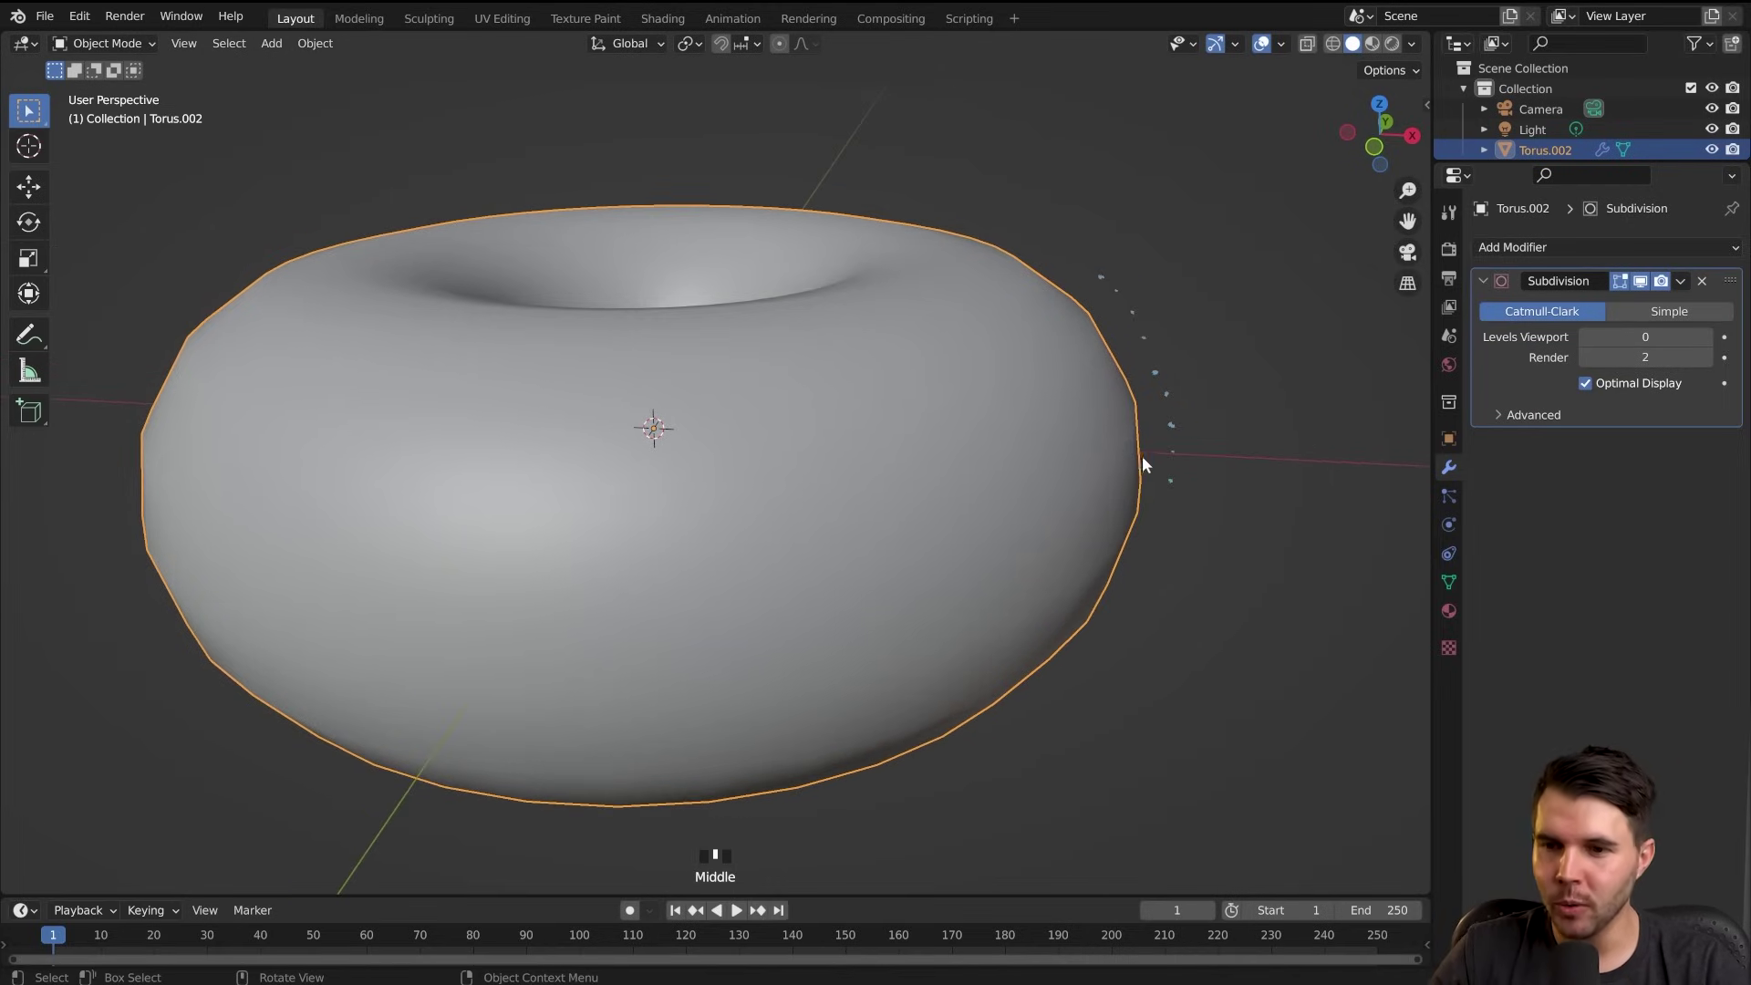
{"action": "left_click", "coordinate": [1707, 337]}
{"action": "left_click", "coordinate": [1708, 339]}
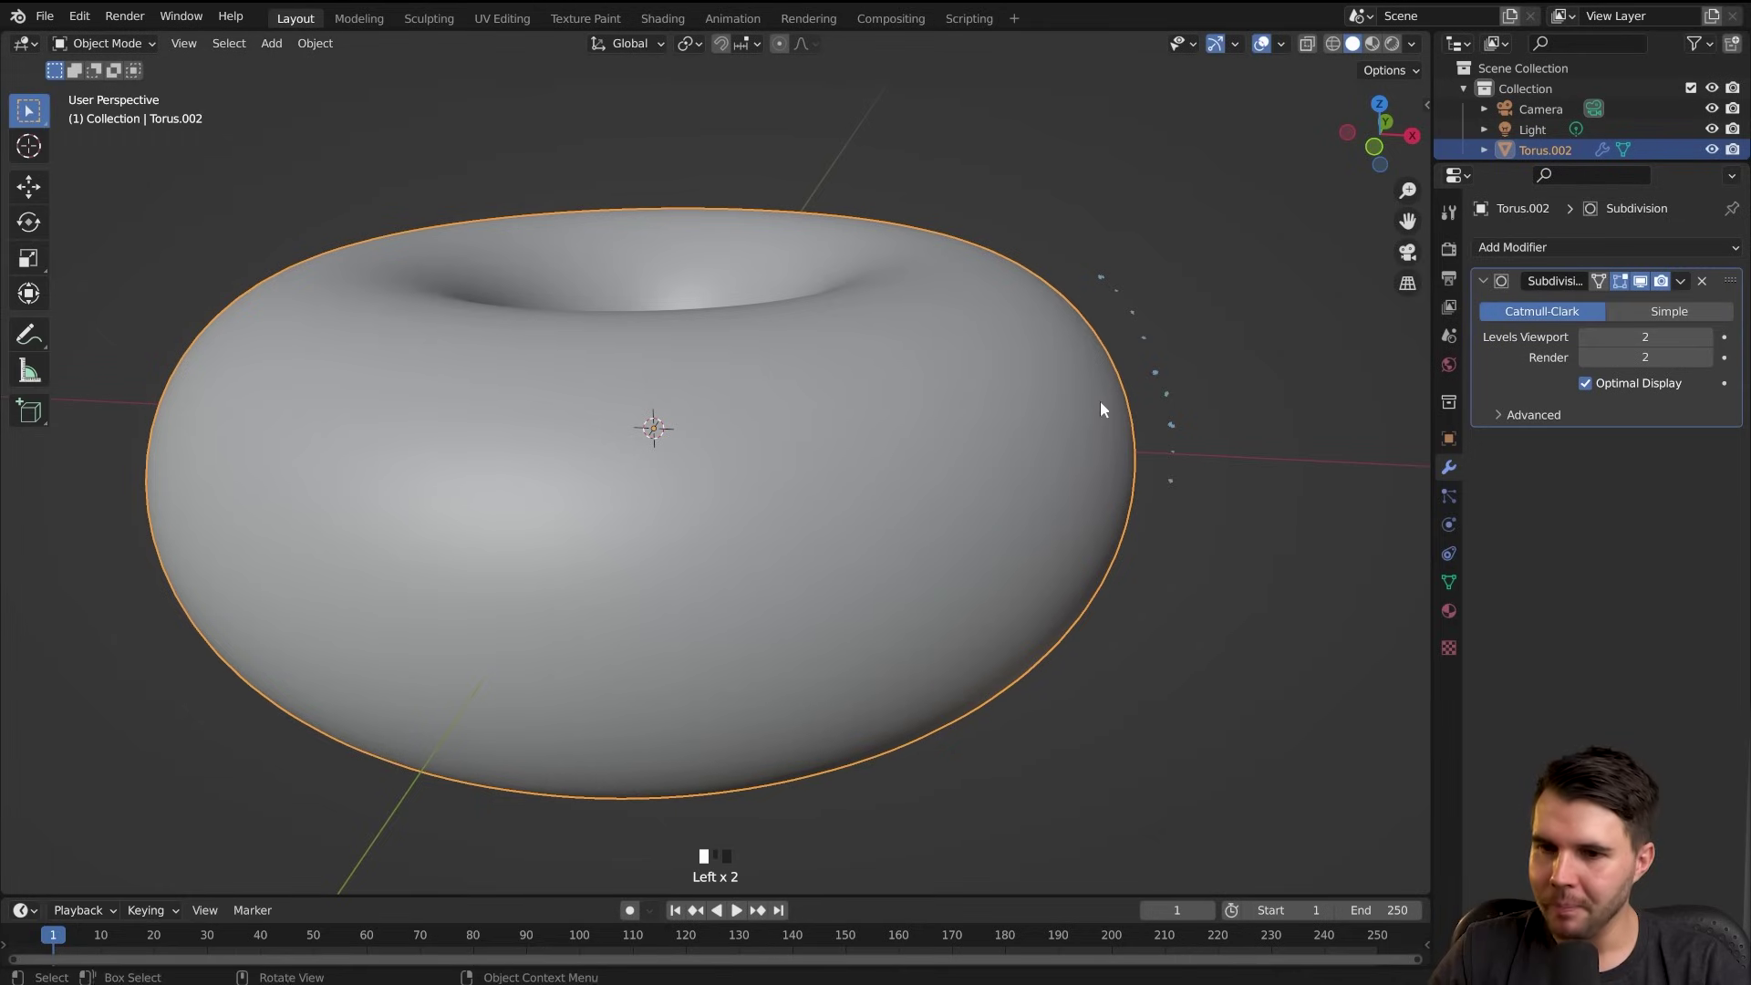
Erase the annotation dots beside the torus and frame the whole object again
{"action": "key", "text": "d"}
{"action": "mouse_move", "coordinate": [1096, 270]}
{"action": "right_mouse_down"}
{"action": "mouse_move", "coordinate": [1160, 362]}
{"action": "mouse_move", "coordinate": [1171, 487]}
{"action": "mouse_move", "coordinate": [1181, 438]}
{"action": "right_mouse_up"}
{"action": "middle_click_drag", "start_coordinate": [1143, 425], "coordinate": [1069, 491]}
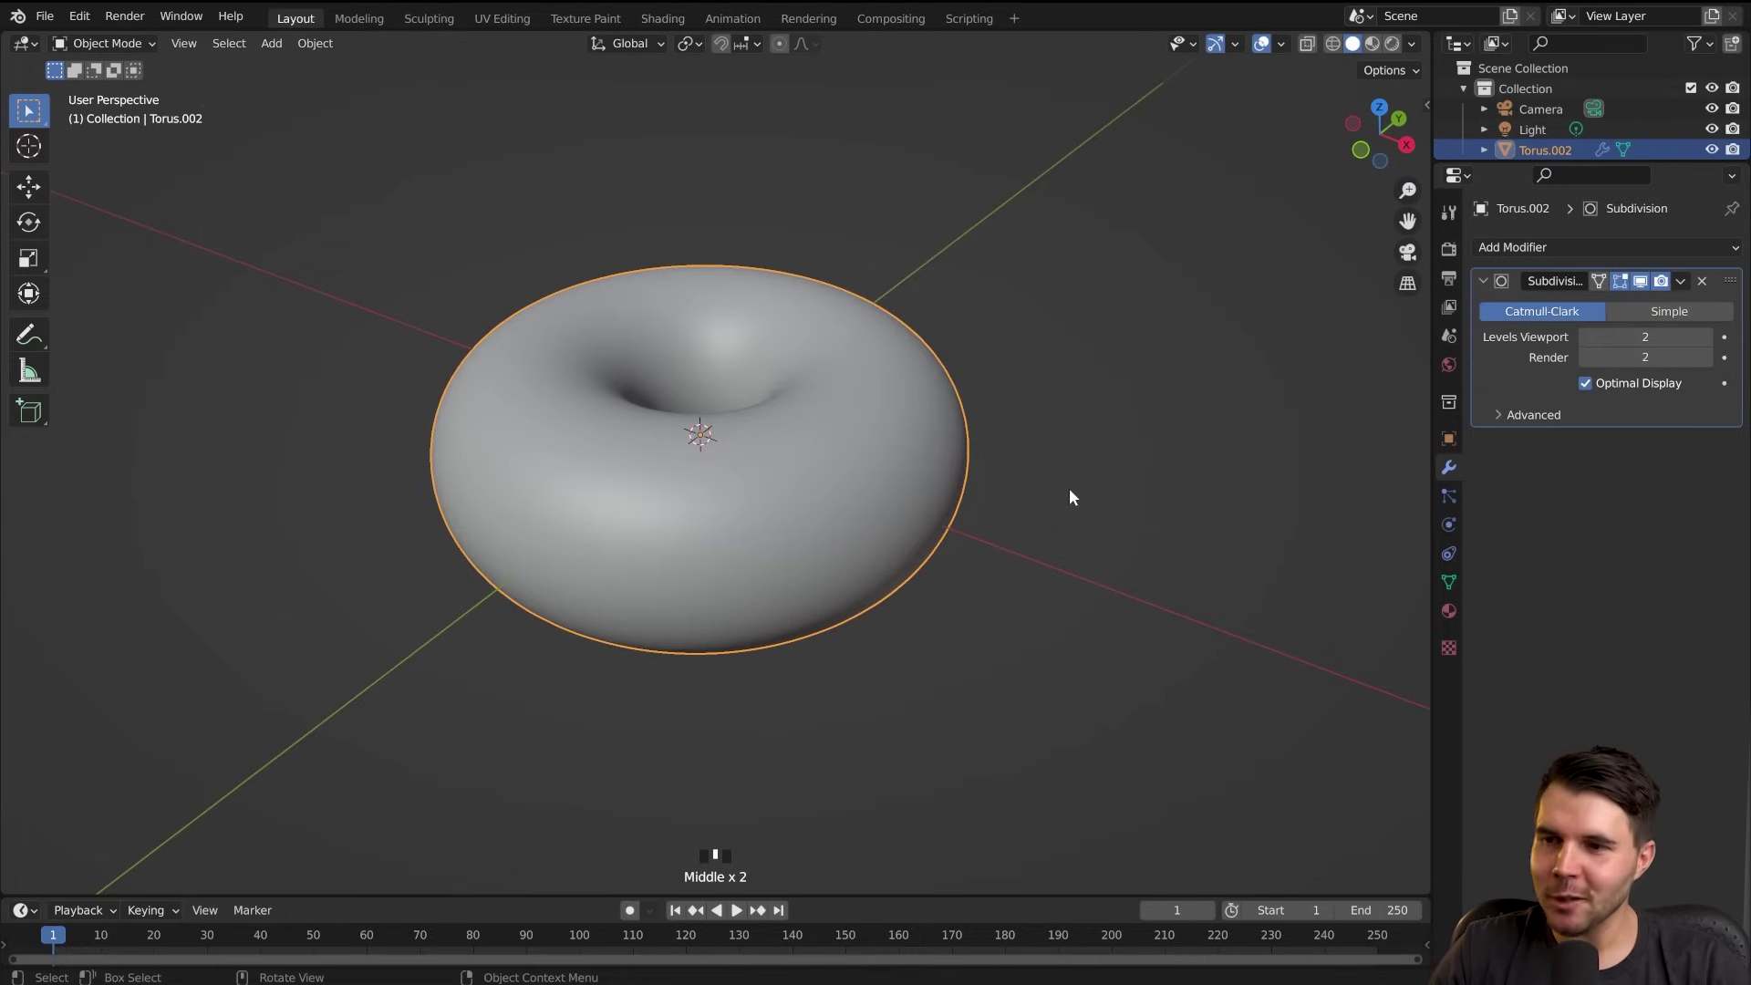
{"action": "scroll", "coordinate": [1077, 456], "scroll_direction": "up", "scroll_amount": 4}
{"action": "scroll", "coordinate": [1048, 438], "scroll_direction": "down", "scroll_amount": 1}
{"action": "middle_click_drag", "start_coordinate": [1055, 425], "coordinate": [1121, 443]}
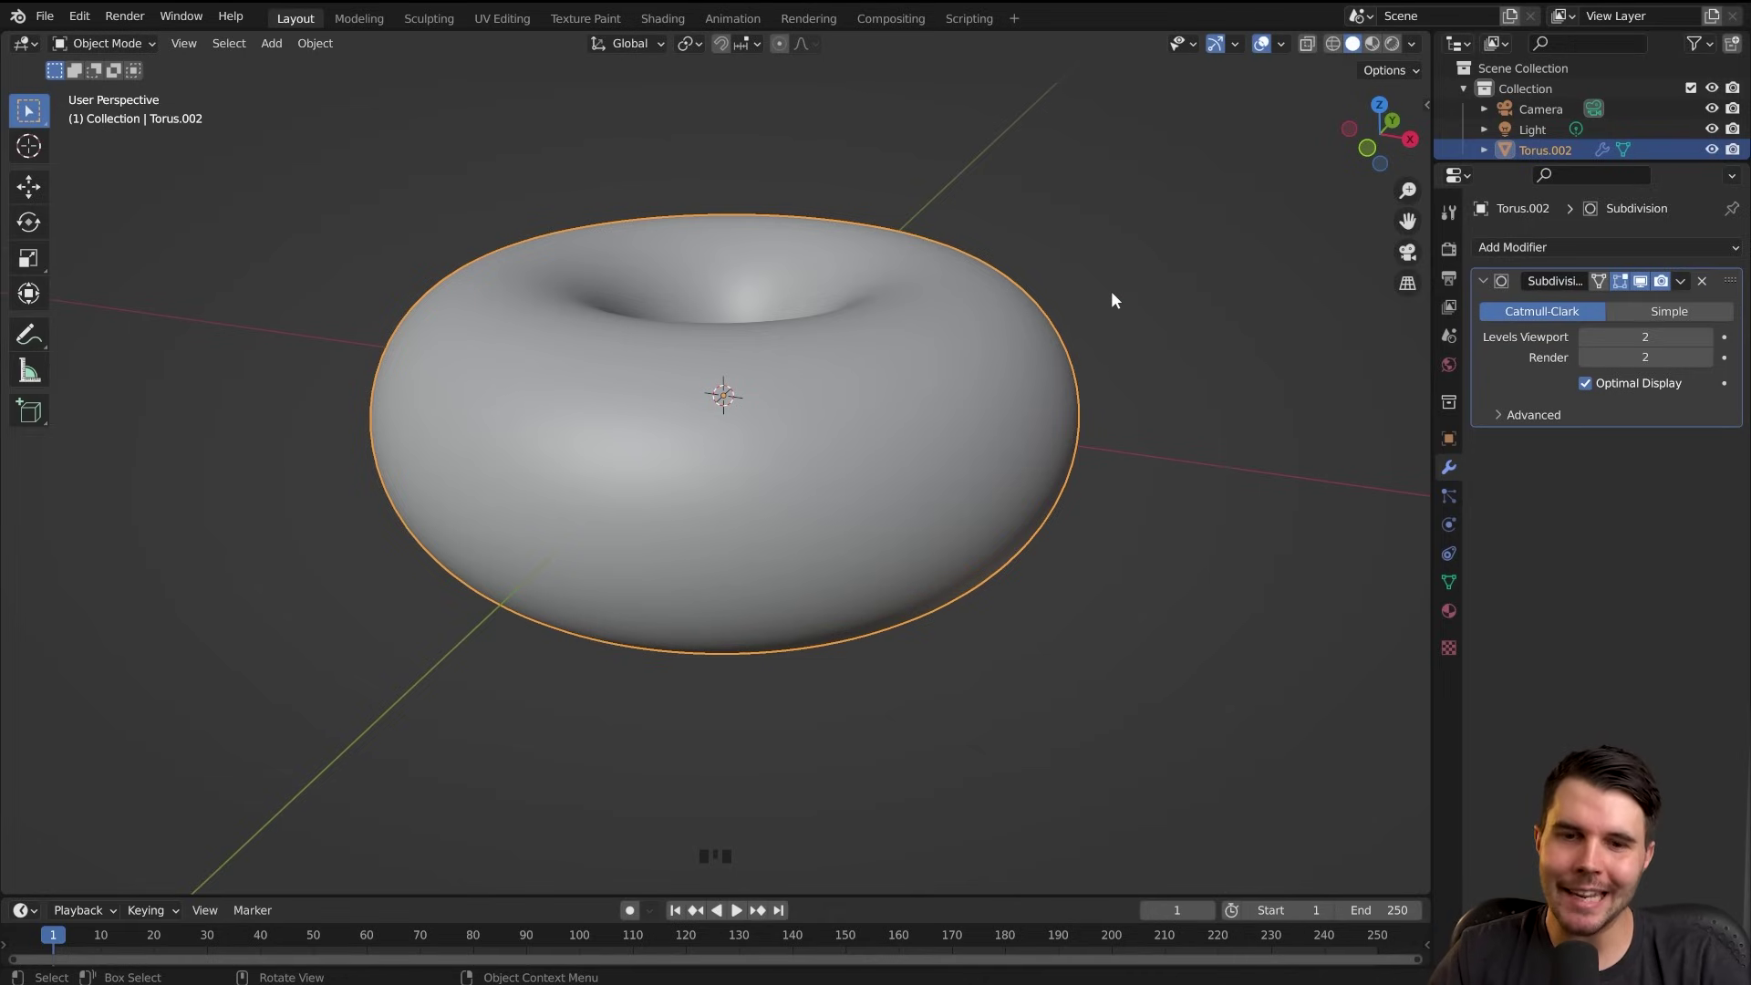
Switch the torus back and forth between Edit Mode and Object Mode, ending in Object Mode
{"action": "key", "text": "Tab"}
{"action": "key", "text": "Tab"}
{"action": "key", "text": "Tab"}
{"action": "key", "text": "Tab"}
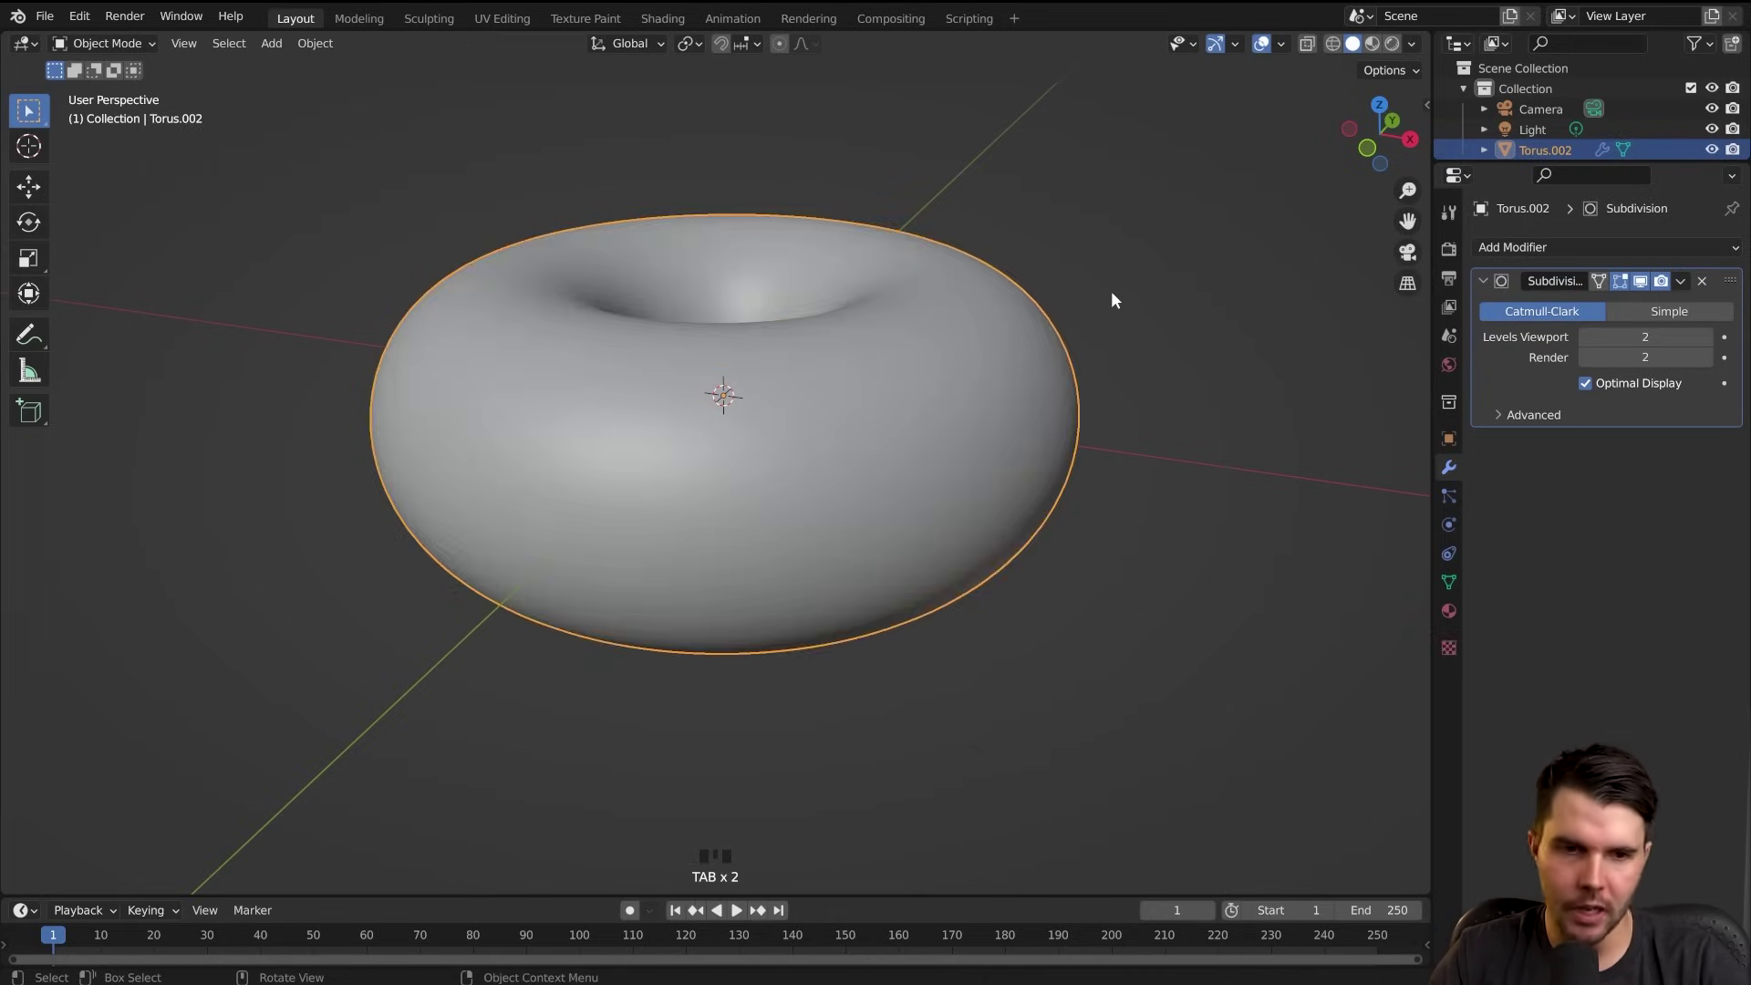
{"action": "left_click", "coordinate": [128, 42]}
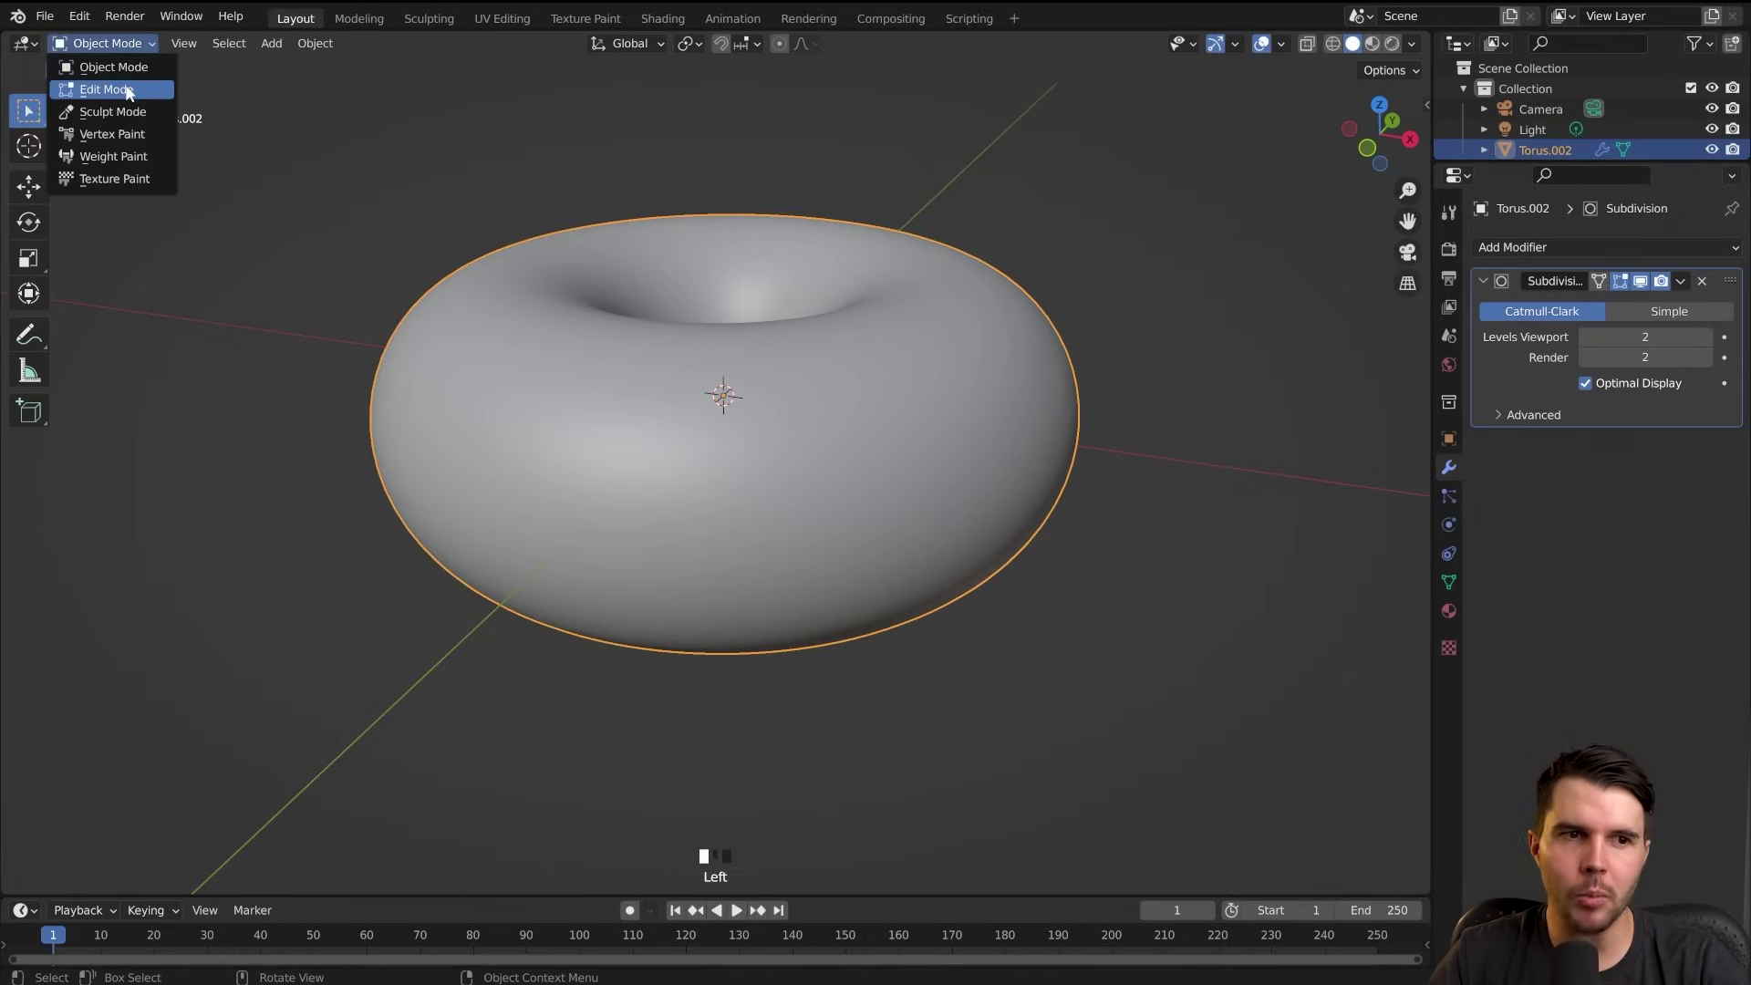
{"action": "left_click", "coordinate": [128, 91]}
{"action": "left_click", "coordinate": [129, 43]}
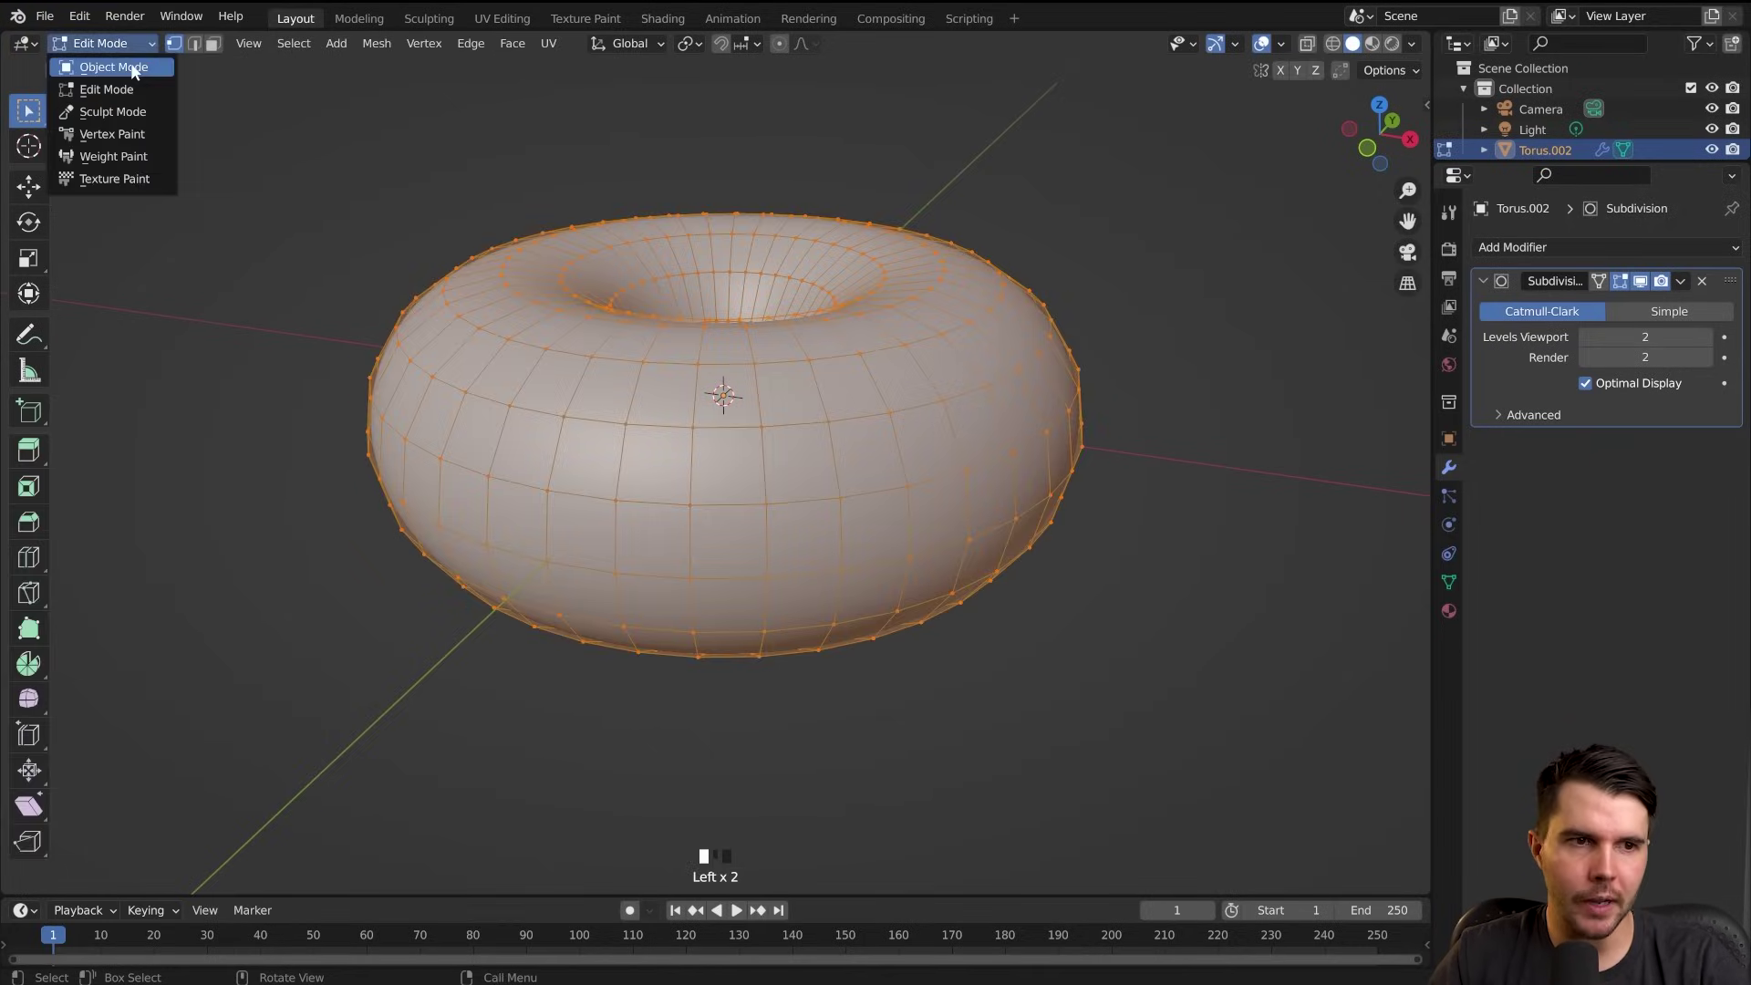
{"action": "left_click", "coordinate": [128, 67]}
{"action": "key", "text": "Tab"}
{"action": "key", "text": "Tab"}
{"action": "key", "text": "Tab"}
{"action": "key", "text": "Tab"}
{"action": "key", "text": "Tab"}
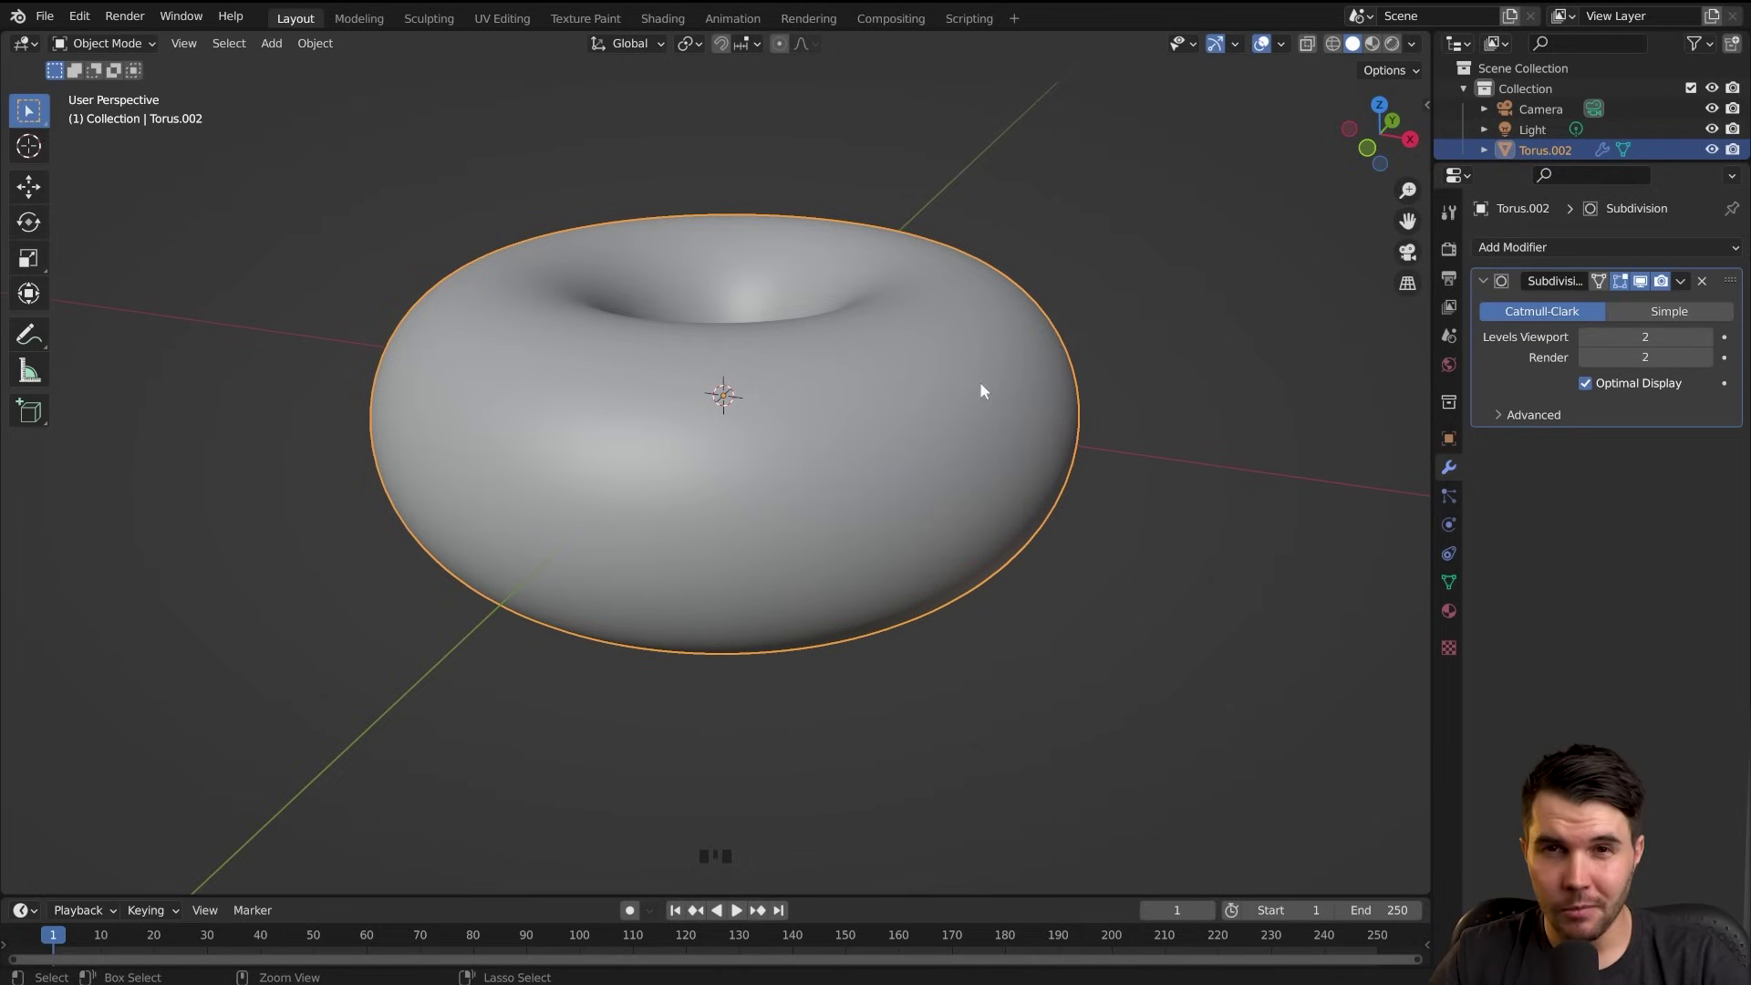
Switch the torus through Edit Mode, Texture Paint and Sculpt Mode using the mode pie, ending in Object Mode
{"action": "key", "text": "ctrl+Tab"}
{"action": "key", "text": "ctrl+Tab"}
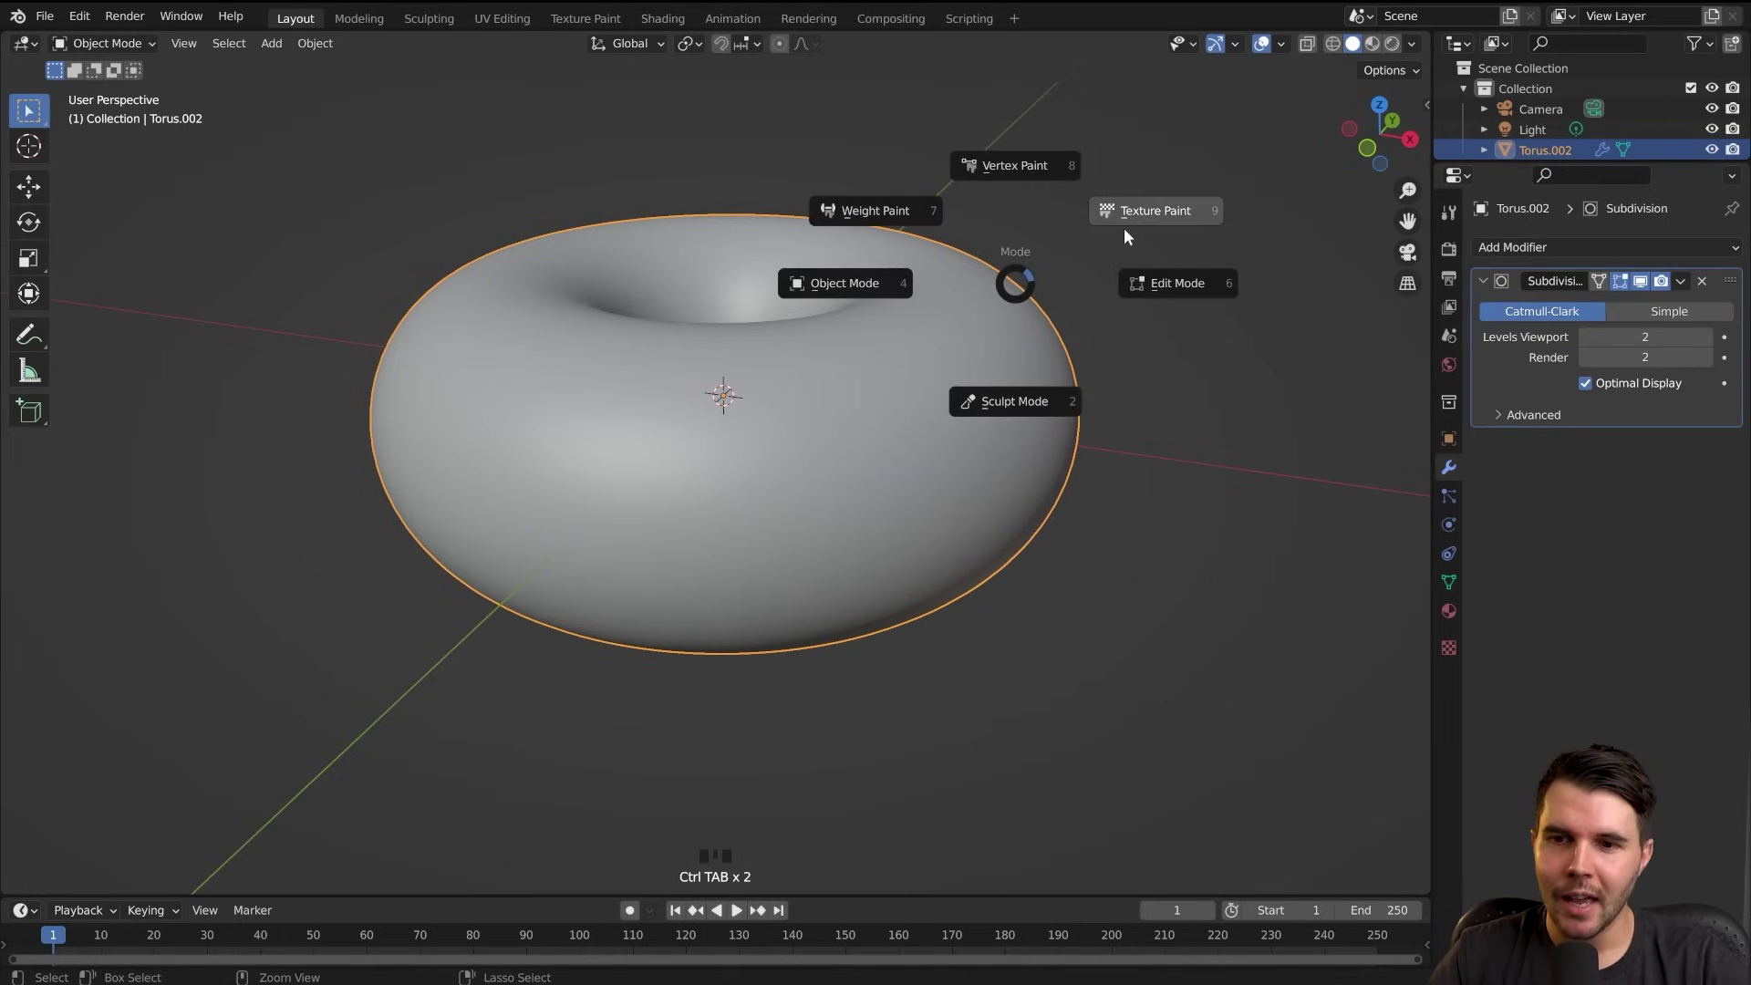
{"action": "left_click", "coordinate": [1190, 288]}
{"action": "key", "text": "ctrl+Tab"}
{"action": "left_click", "coordinate": [999, 298]}
{"action": "key", "text": "ctrl+Tab"}
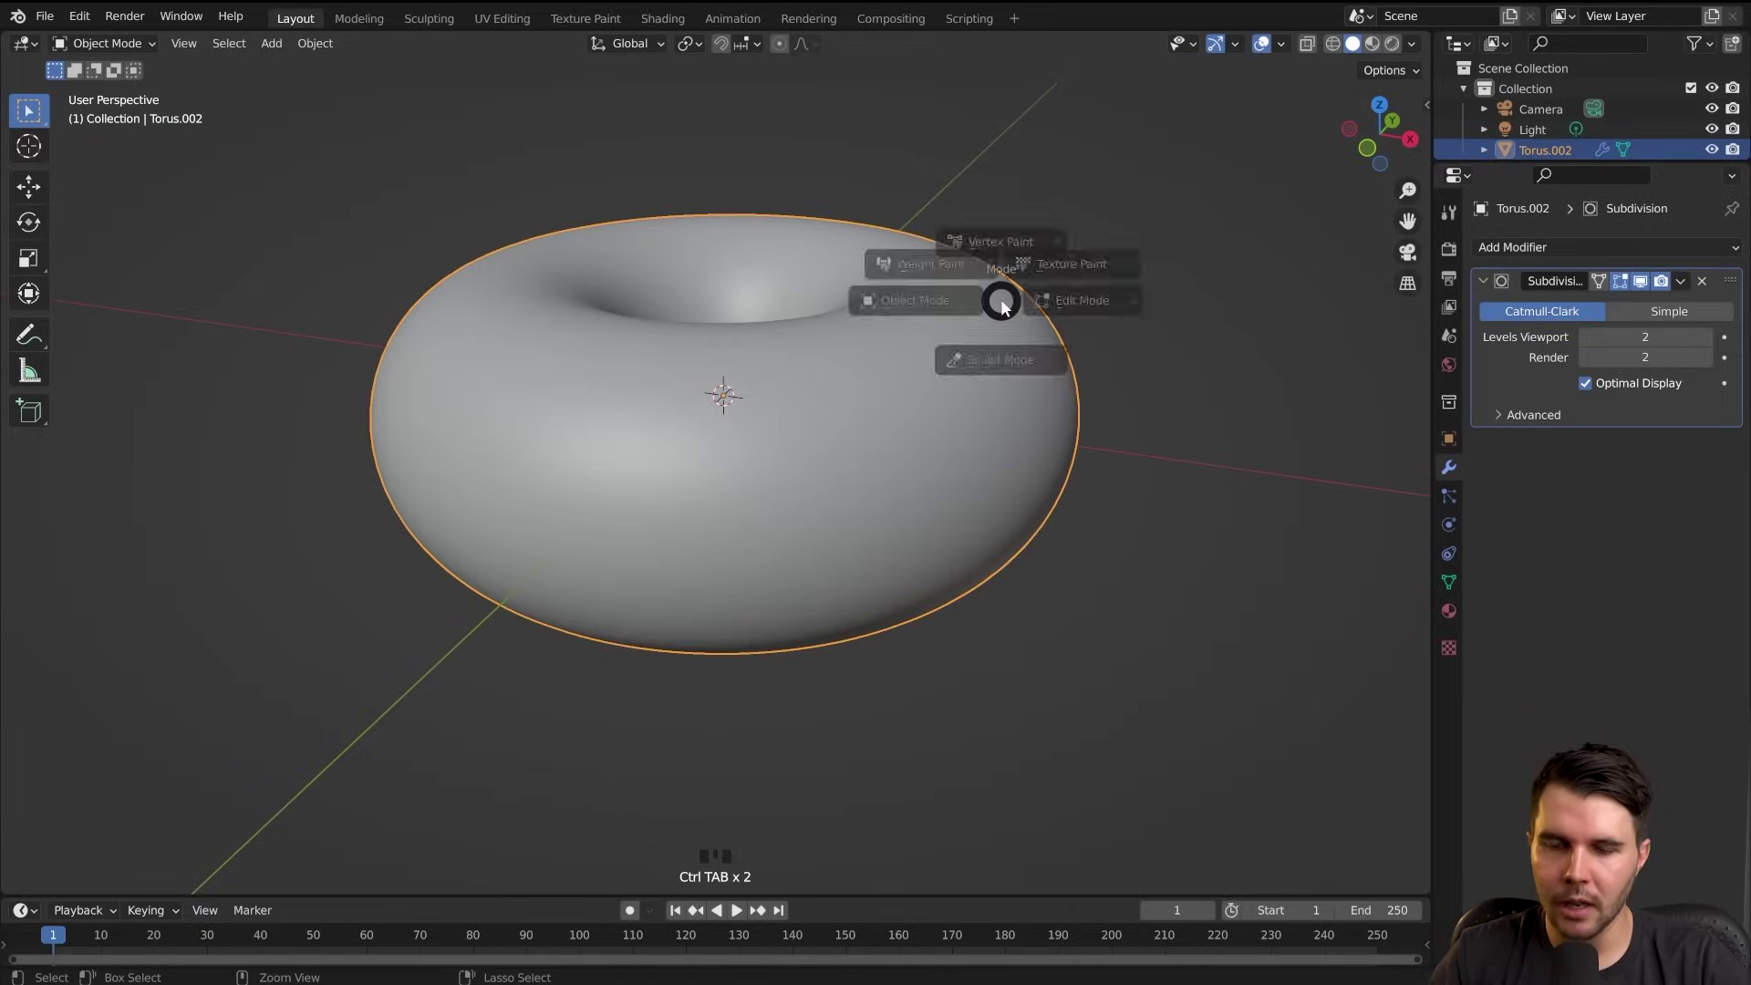
{"action": "left_click", "coordinate": [1140, 228]}
{"action": "key", "text": "ctrl+Tab"}
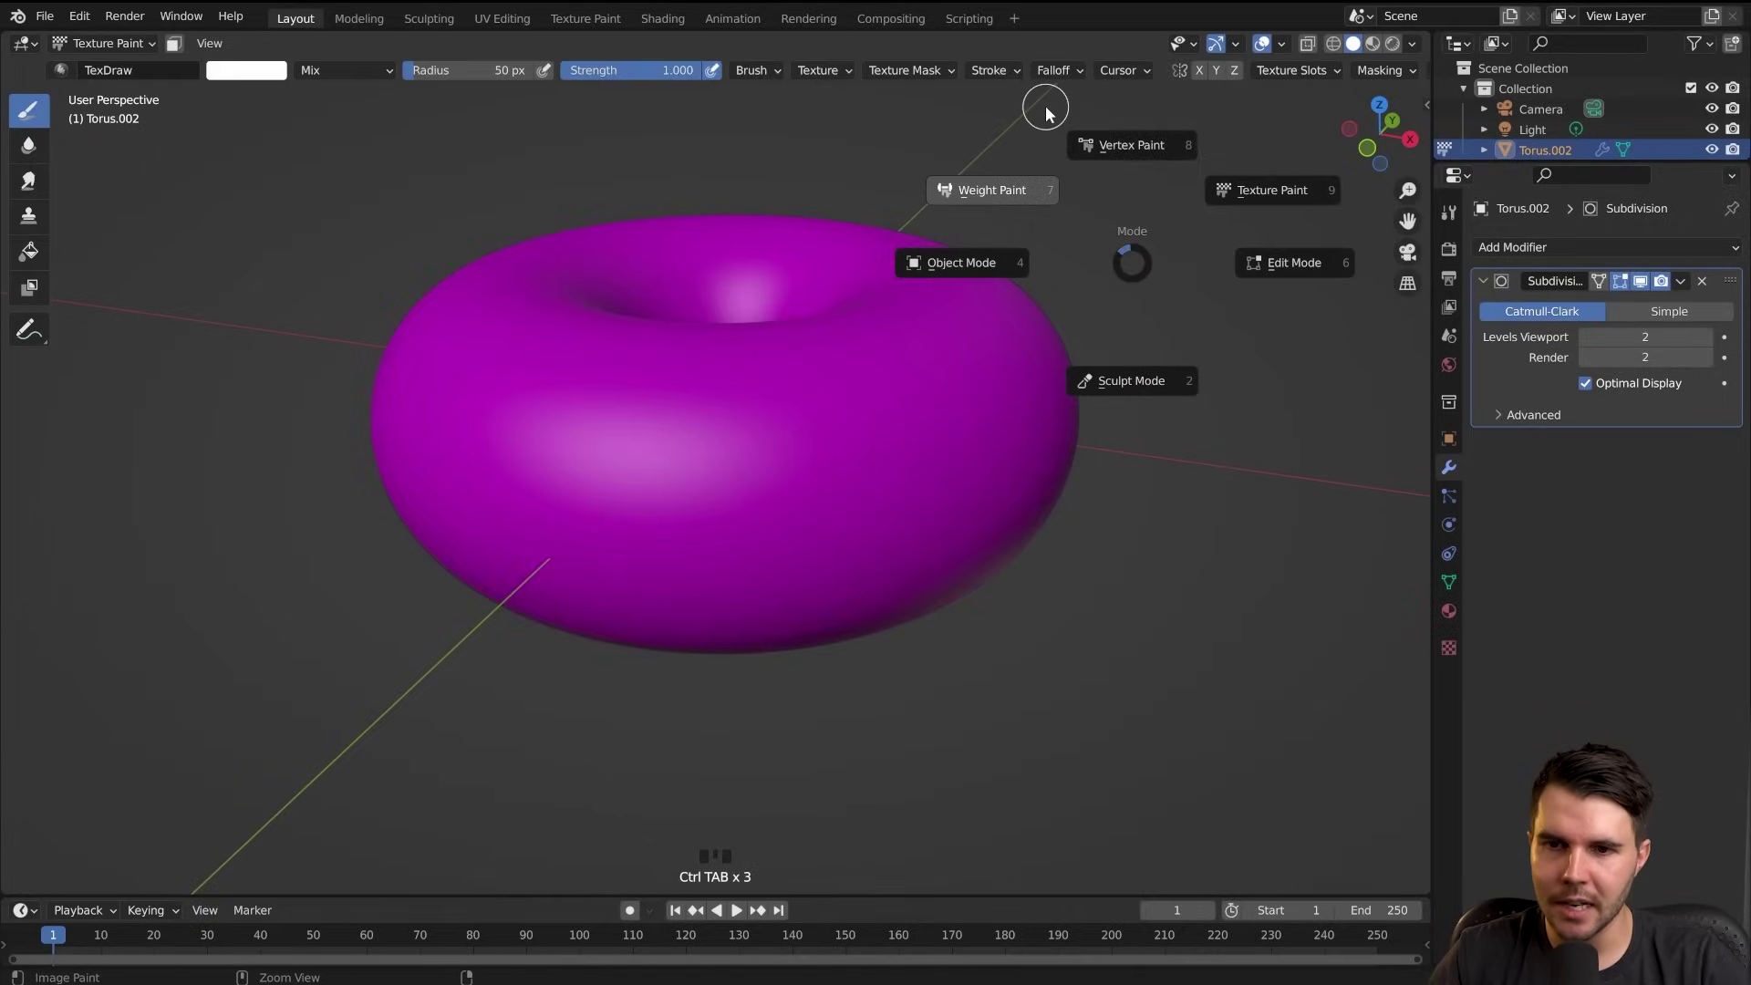
{"action": "left_click", "coordinate": [1156, 383]}
{"action": "key", "text": "ctrl+Tab"}
{"action": "left_click", "coordinate": [1048, 321]}
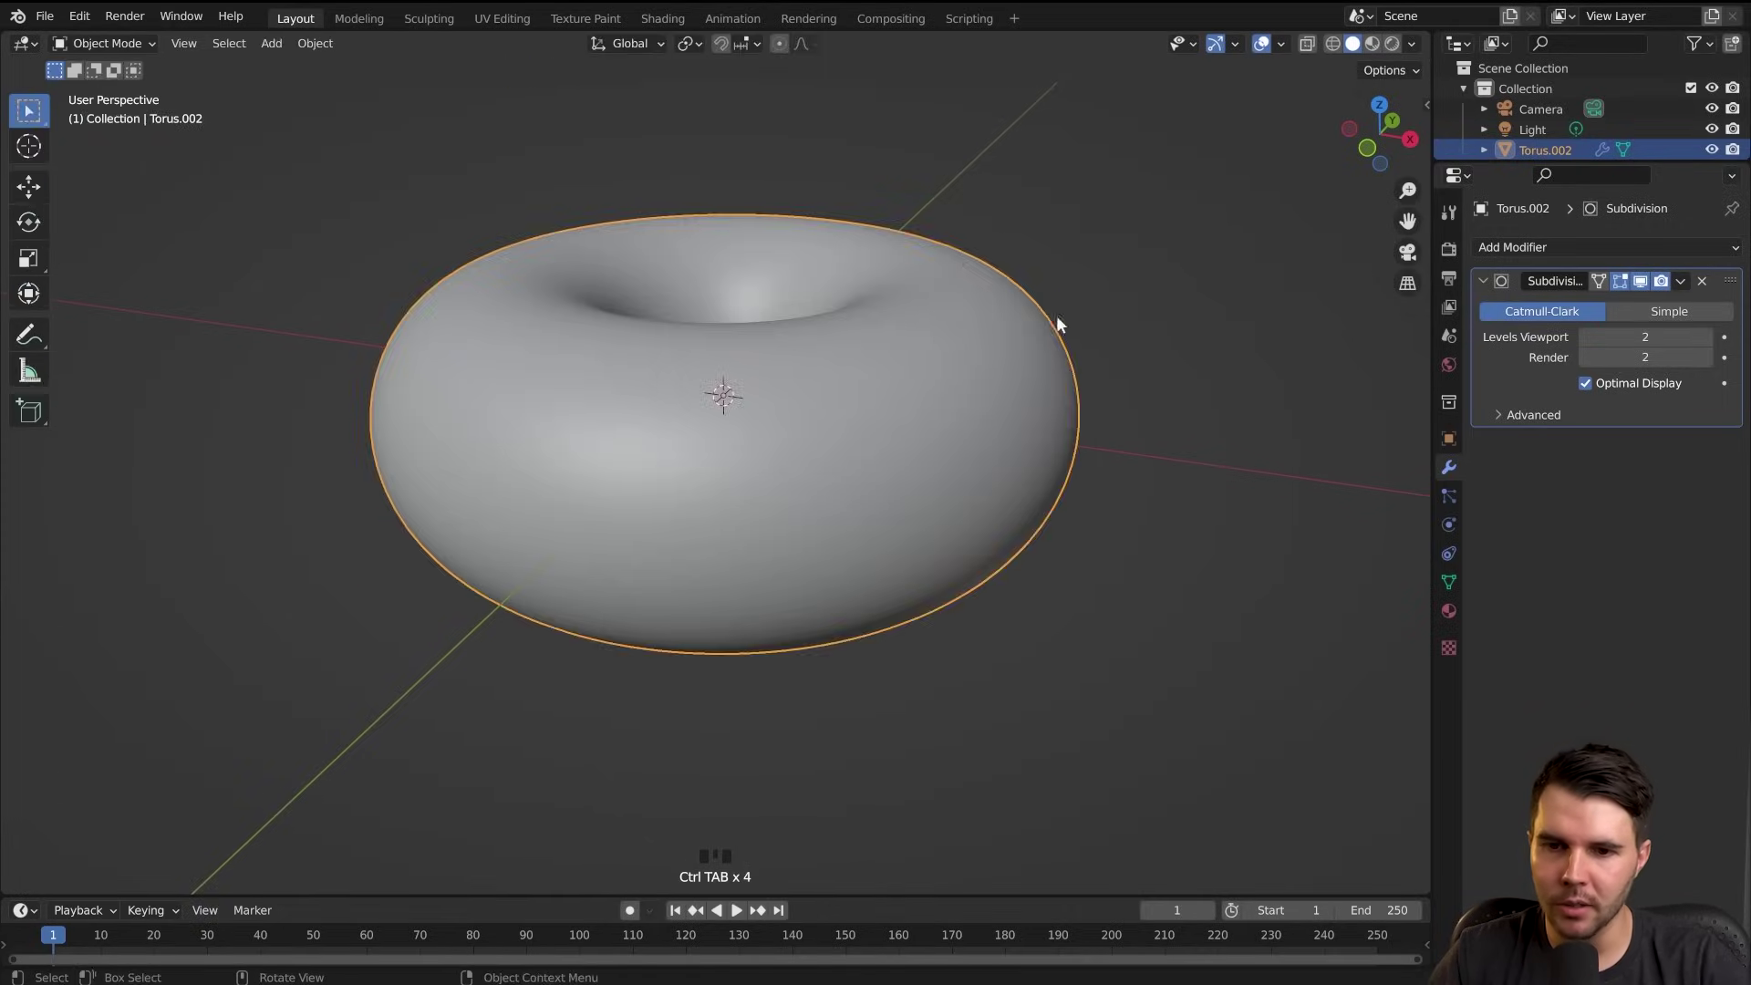
Put the torus in Edit Mode and try selecting individual vertices on its upper outer side
{"action": "key", "text": "ctrl+Tab"}
{"action": "left_click", "coordinate": [1269, 336]}
{"action": "middle_click_drag", "start_coordinate": [966, 395], "coordinate": [1000, 505], "text": "ctrl"}
{"action": "scroll", "coordinate": [719, 395], "scroll_direction": "up", "scroll_amount": 5}
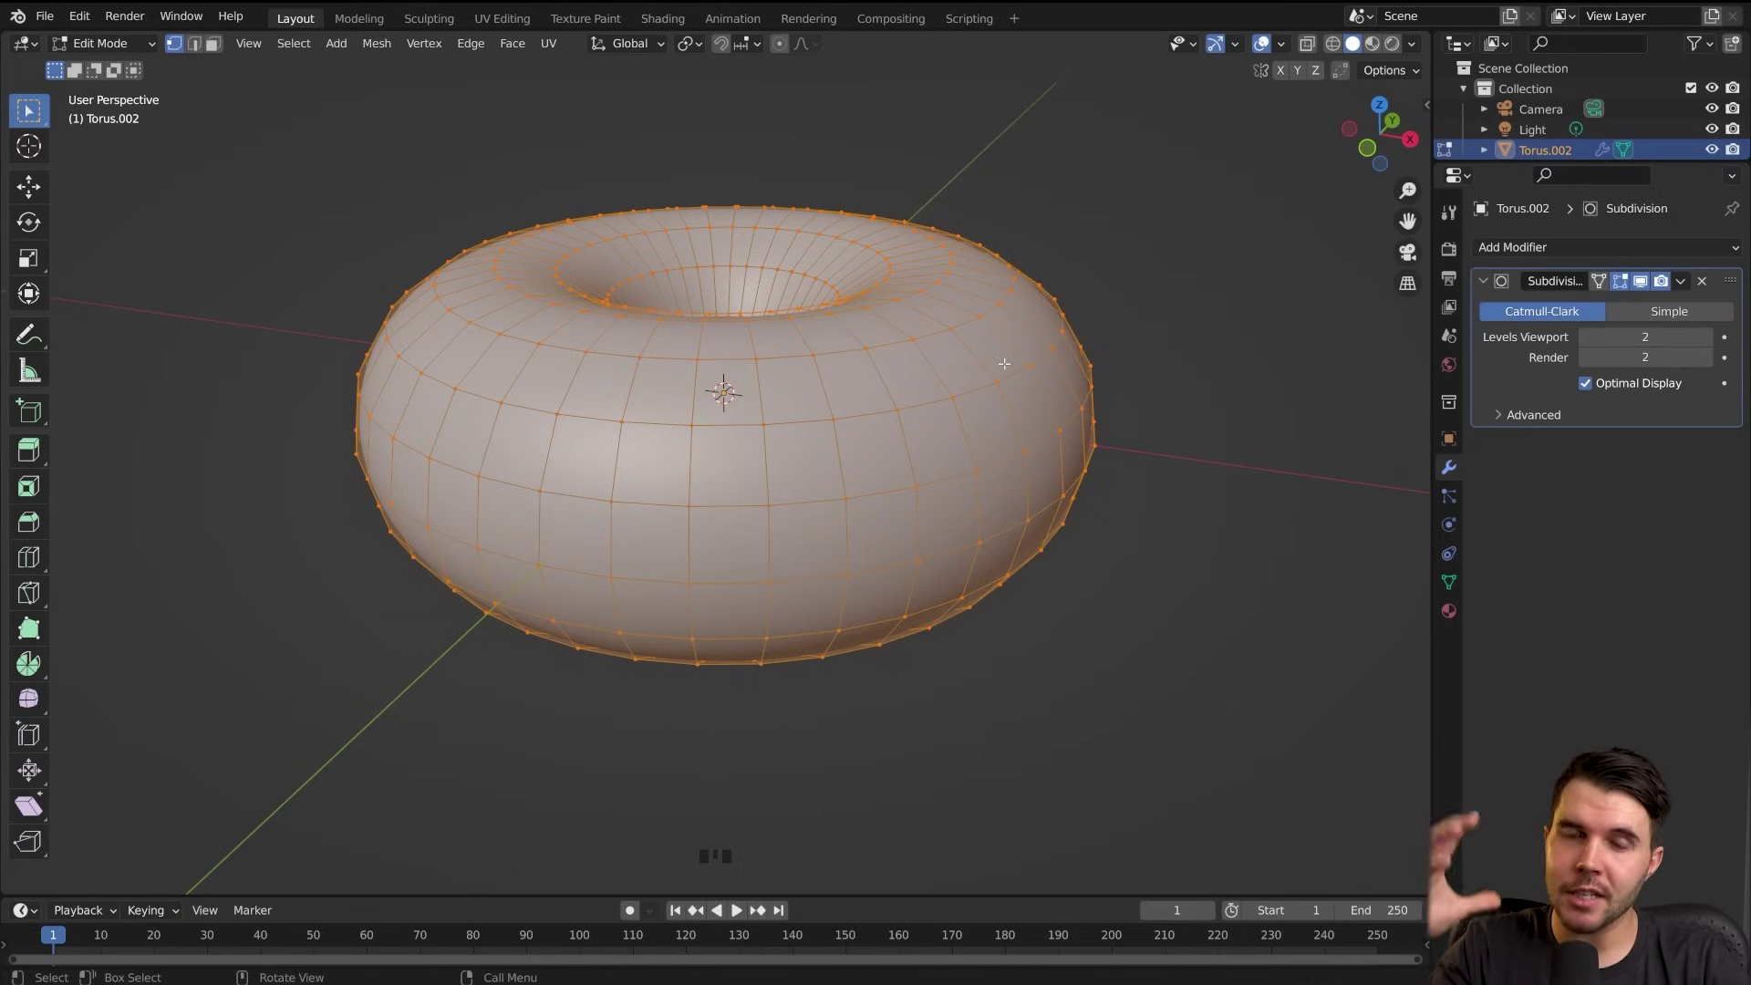
{"action": "scroll", "coordinate": [1003, 369], "scroll_direction": "up", "scroll_amount": 1}
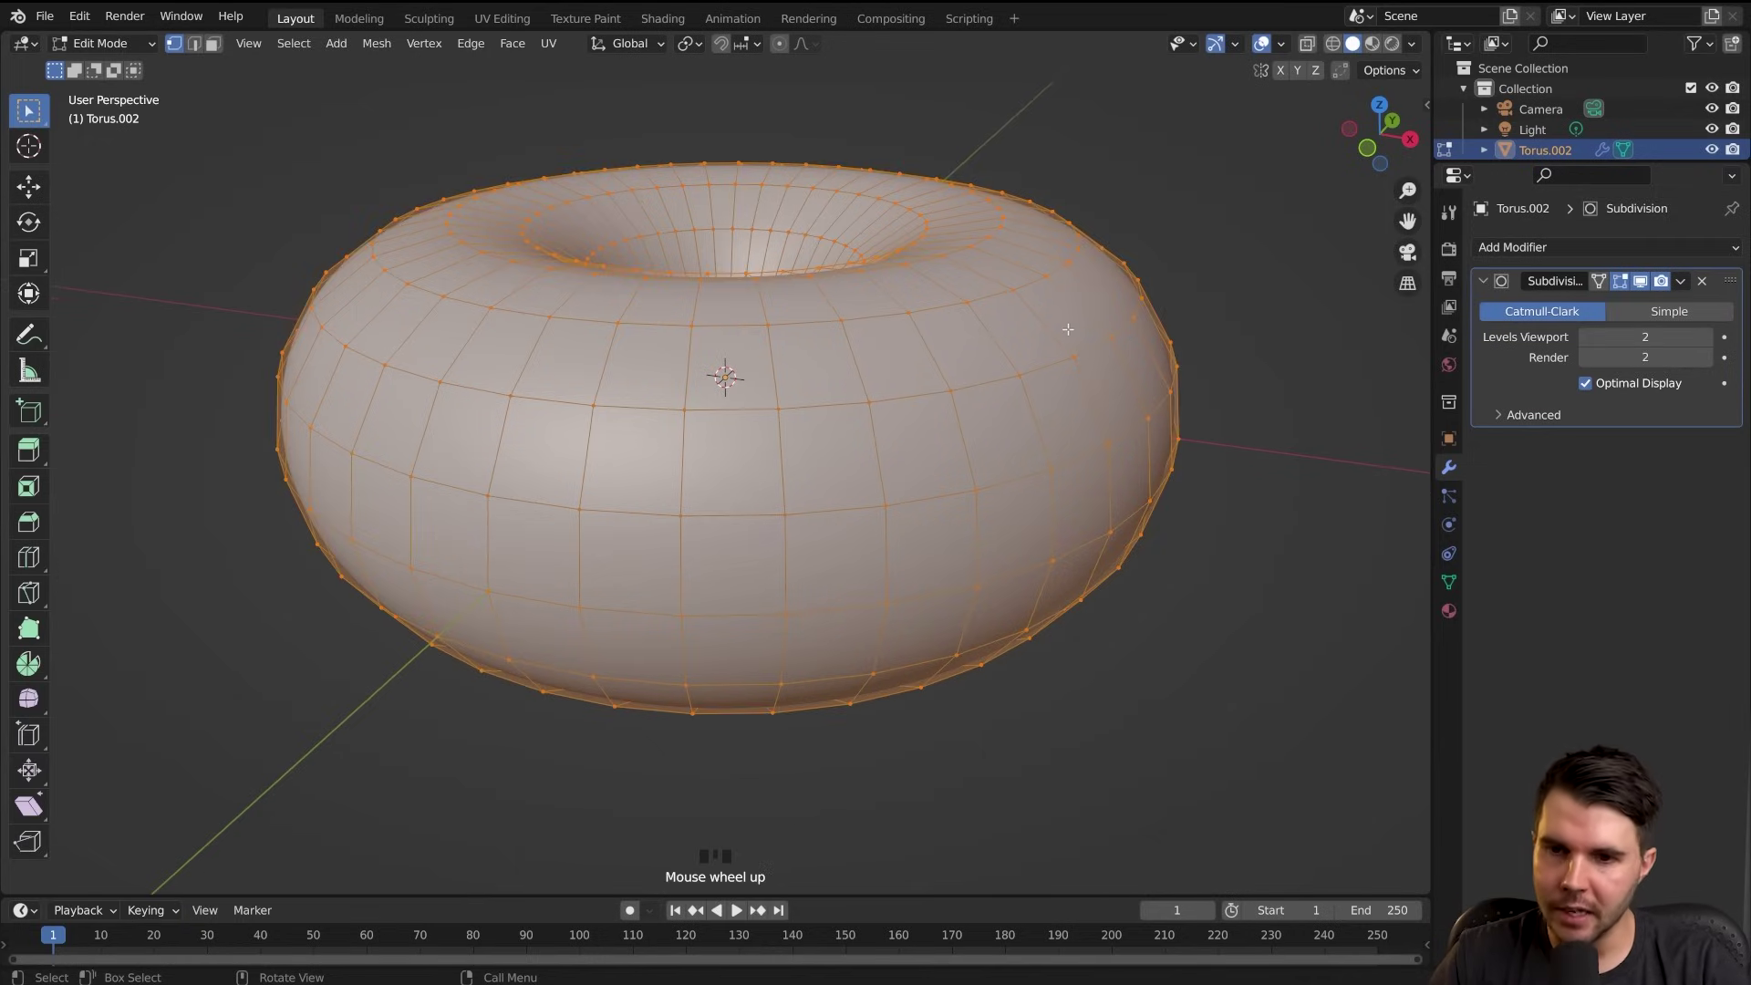
{"action": "left_click", "coordinate": [1077, 350]}
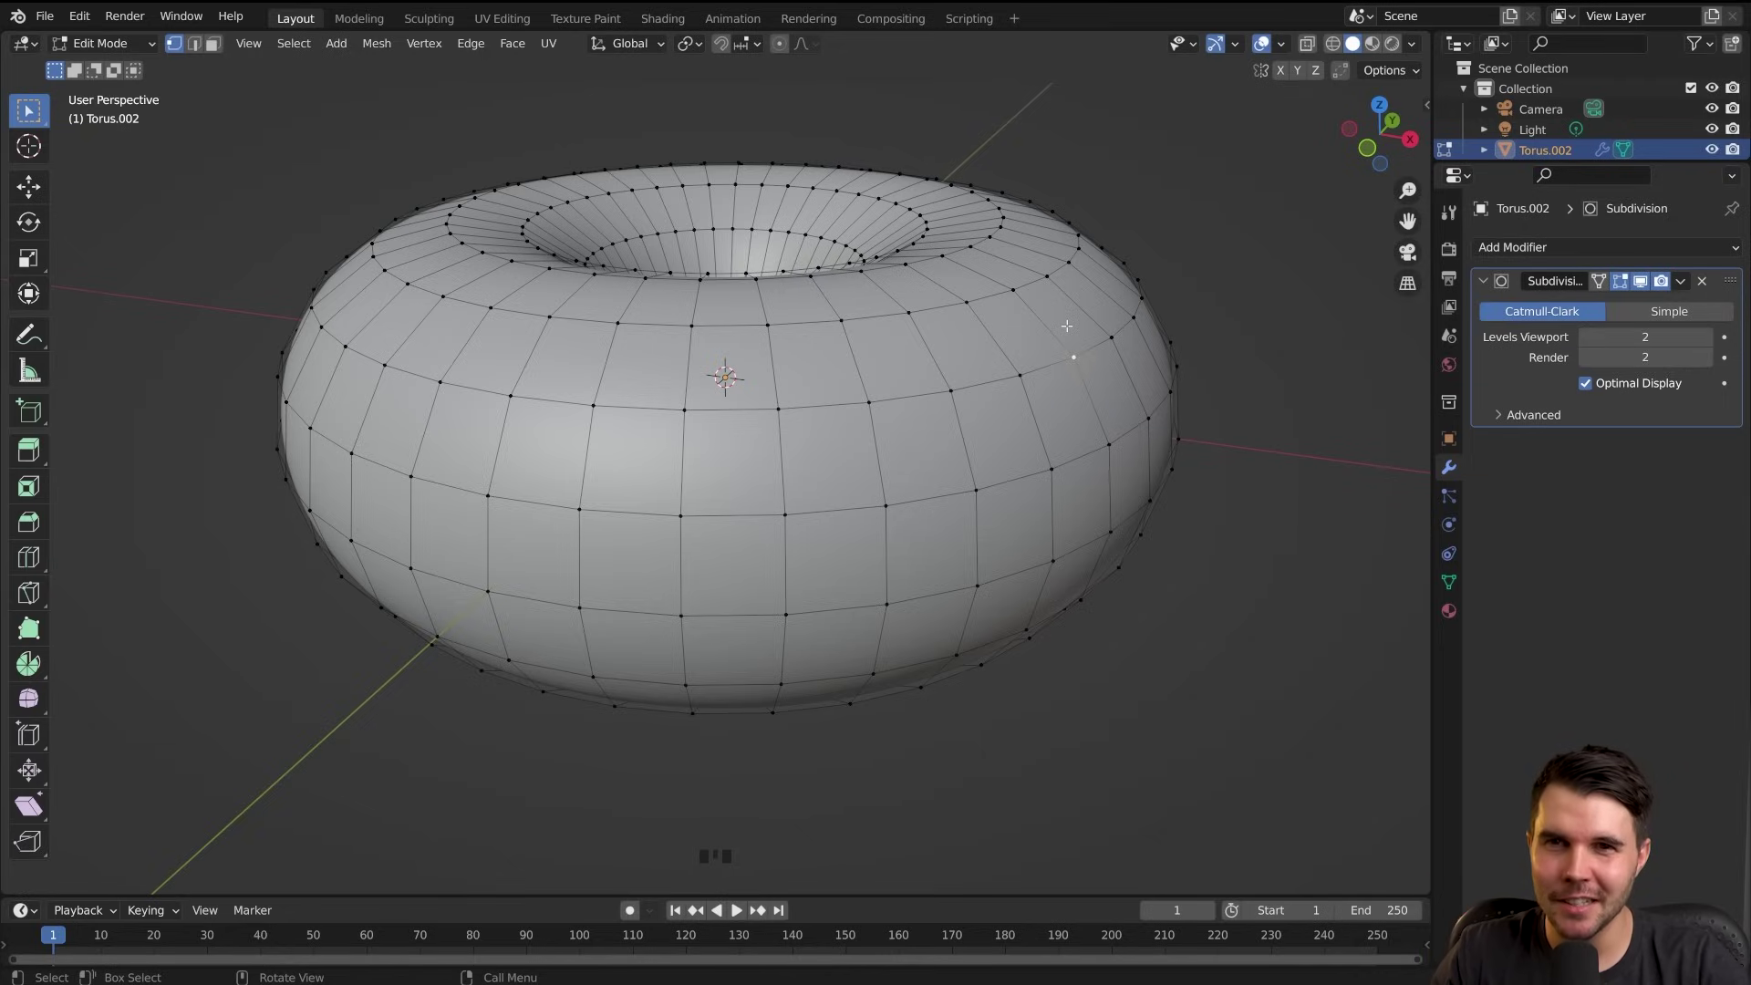
{"action": "left_click", "coordinate": [1015, 286]}
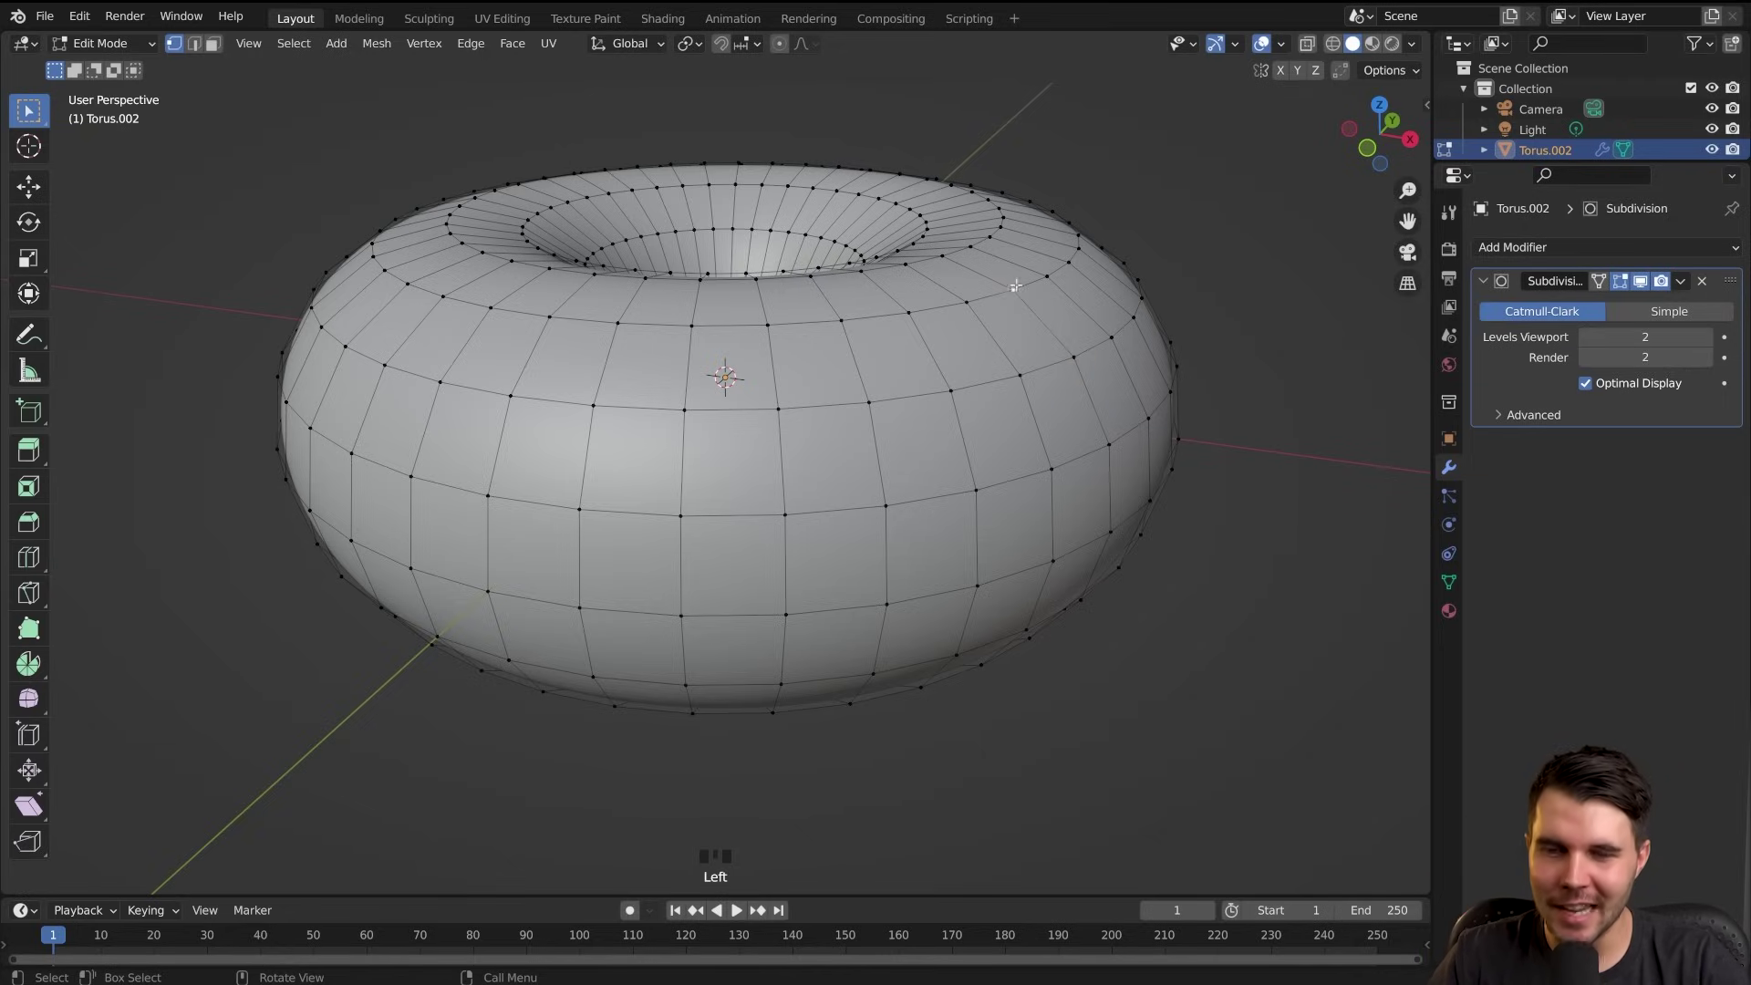
{"action": "left_click", "coordinate": [1076, 355]}
{"action": "left_click", "coordinate": [1015, 287]}
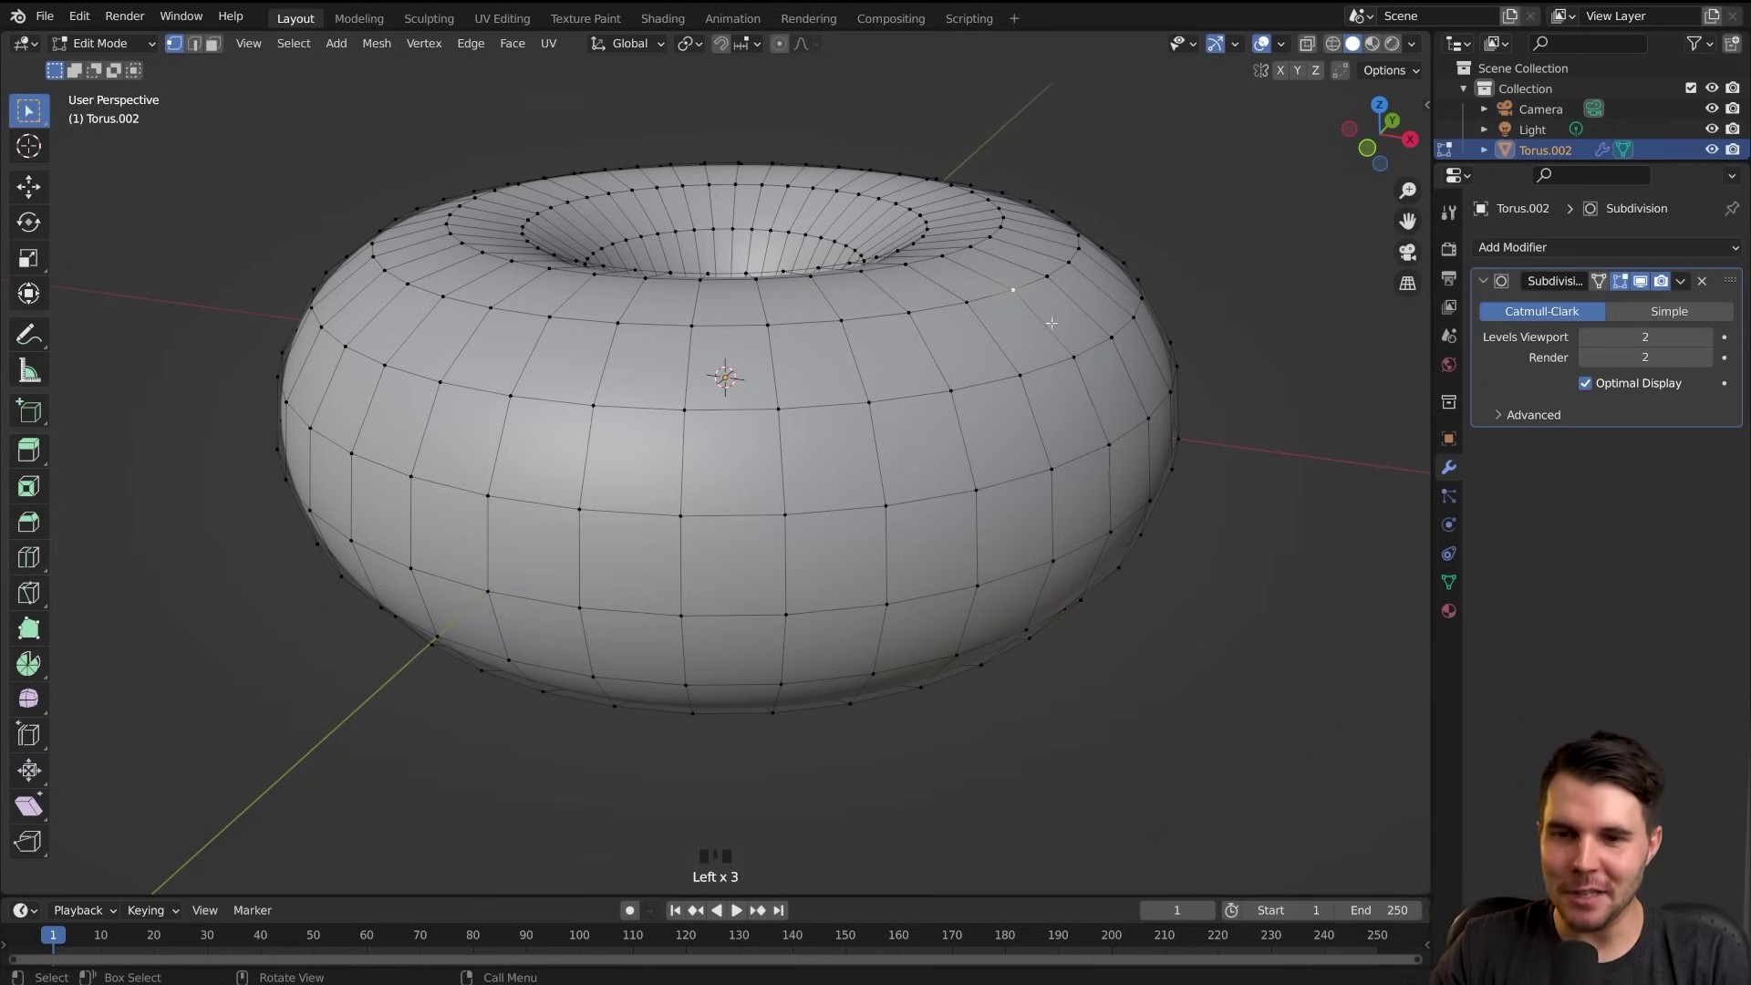
{"action": "left_click", "coordinate": [1074, 355]}
{"action": "left_click", "coordinate": [1021, 287]}
Select the four corner vertices of one quad on the torus's upper outer side and delete the face between them
{"action": "left_click", "coordinate": [1017, 366]}
{"action": "left_click", "coordinate": [1013, 371], "text": "shift"}
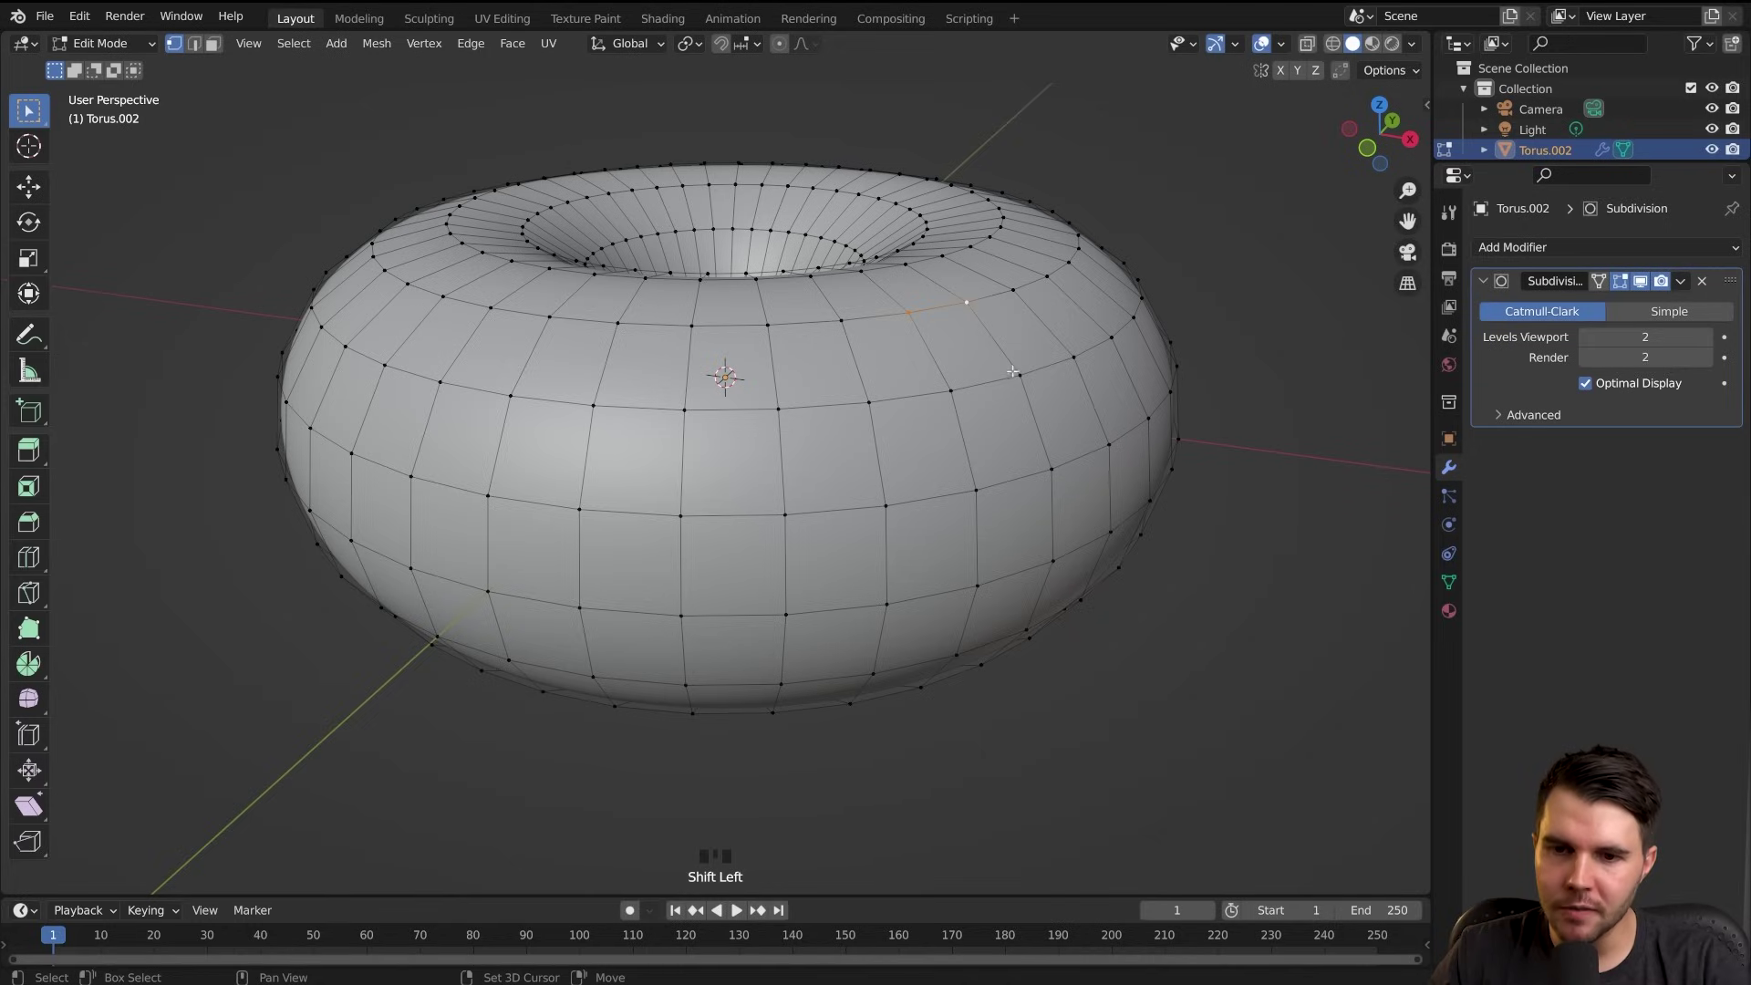
{"action": "left_click", "coordinate": [964, 387], "text": "shift"}
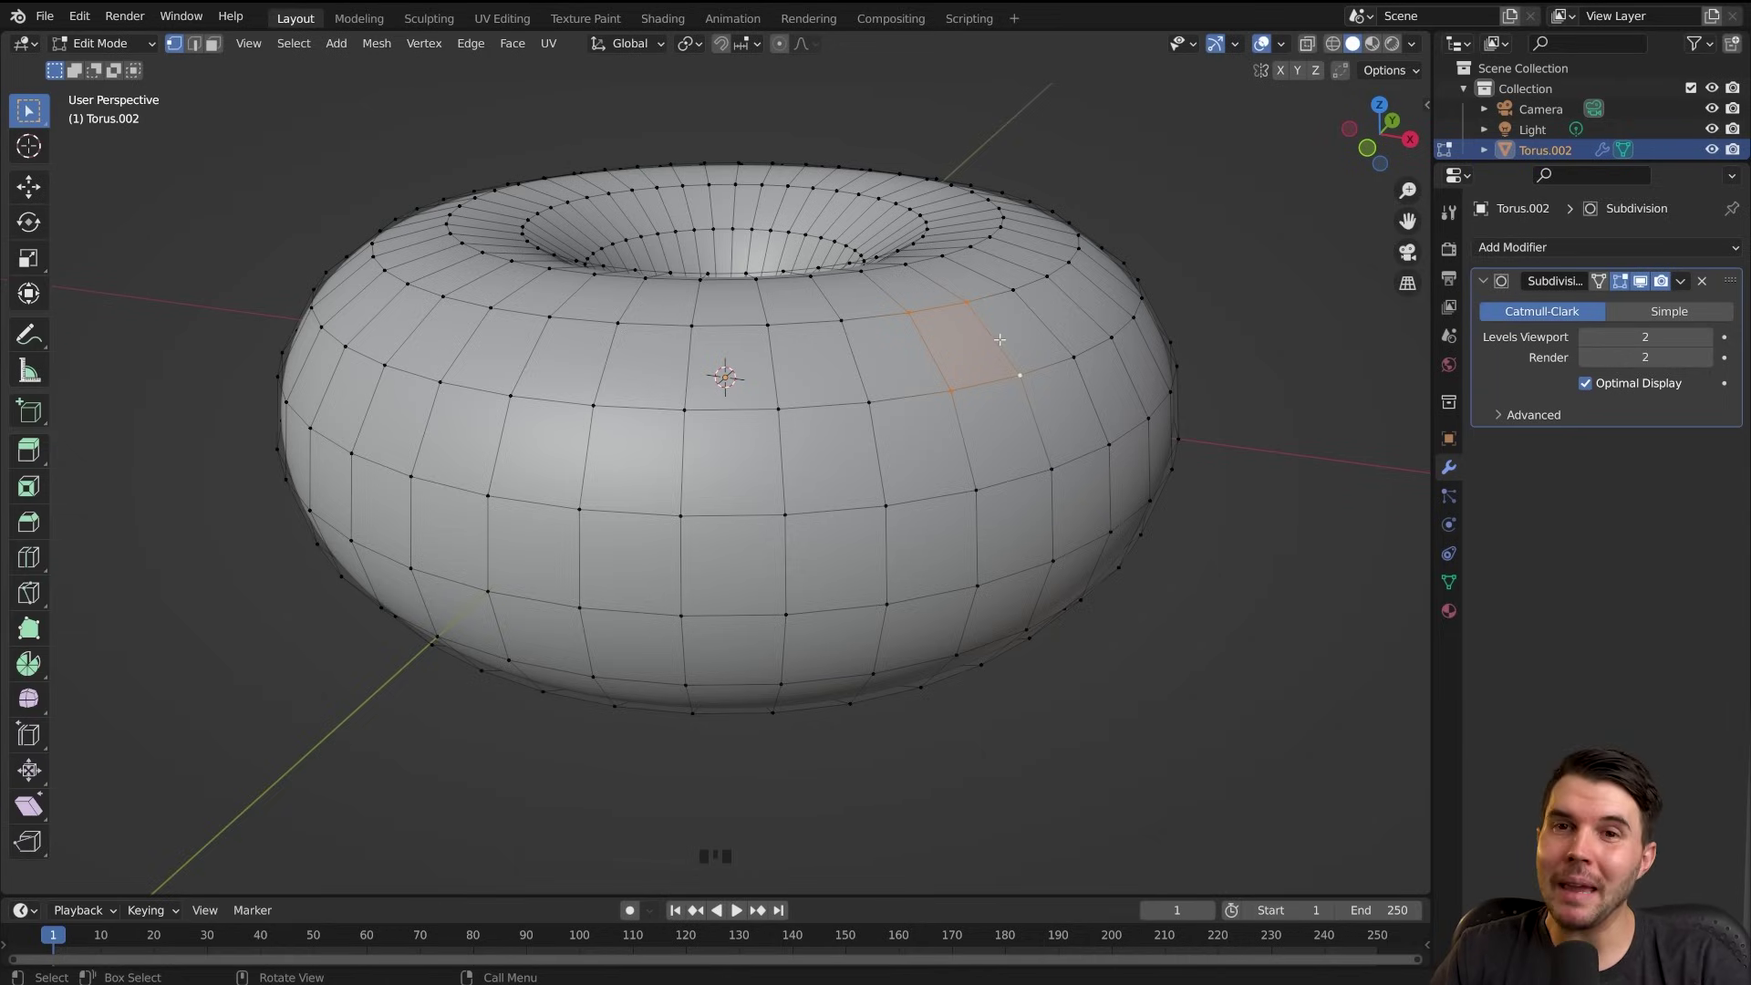
{"action": "key", "text": "x"}
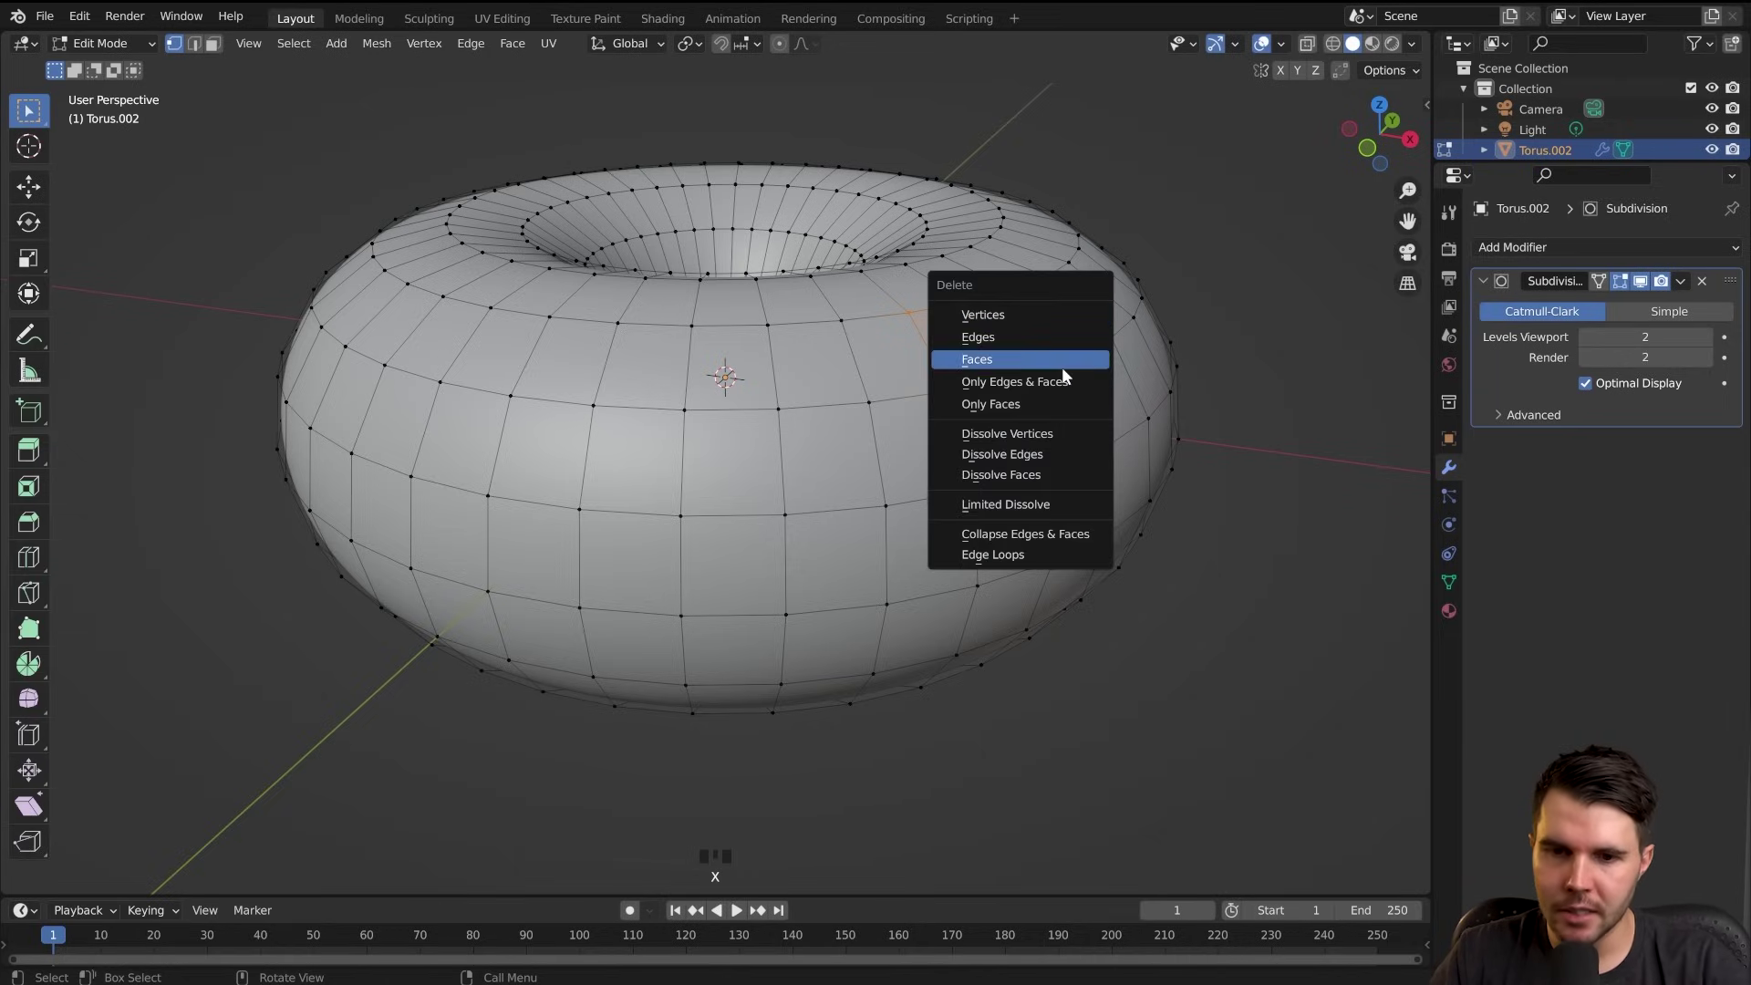
{"action": "key", "text": "x"}
{"action": "left_click", "coordinate": [987, 413]}
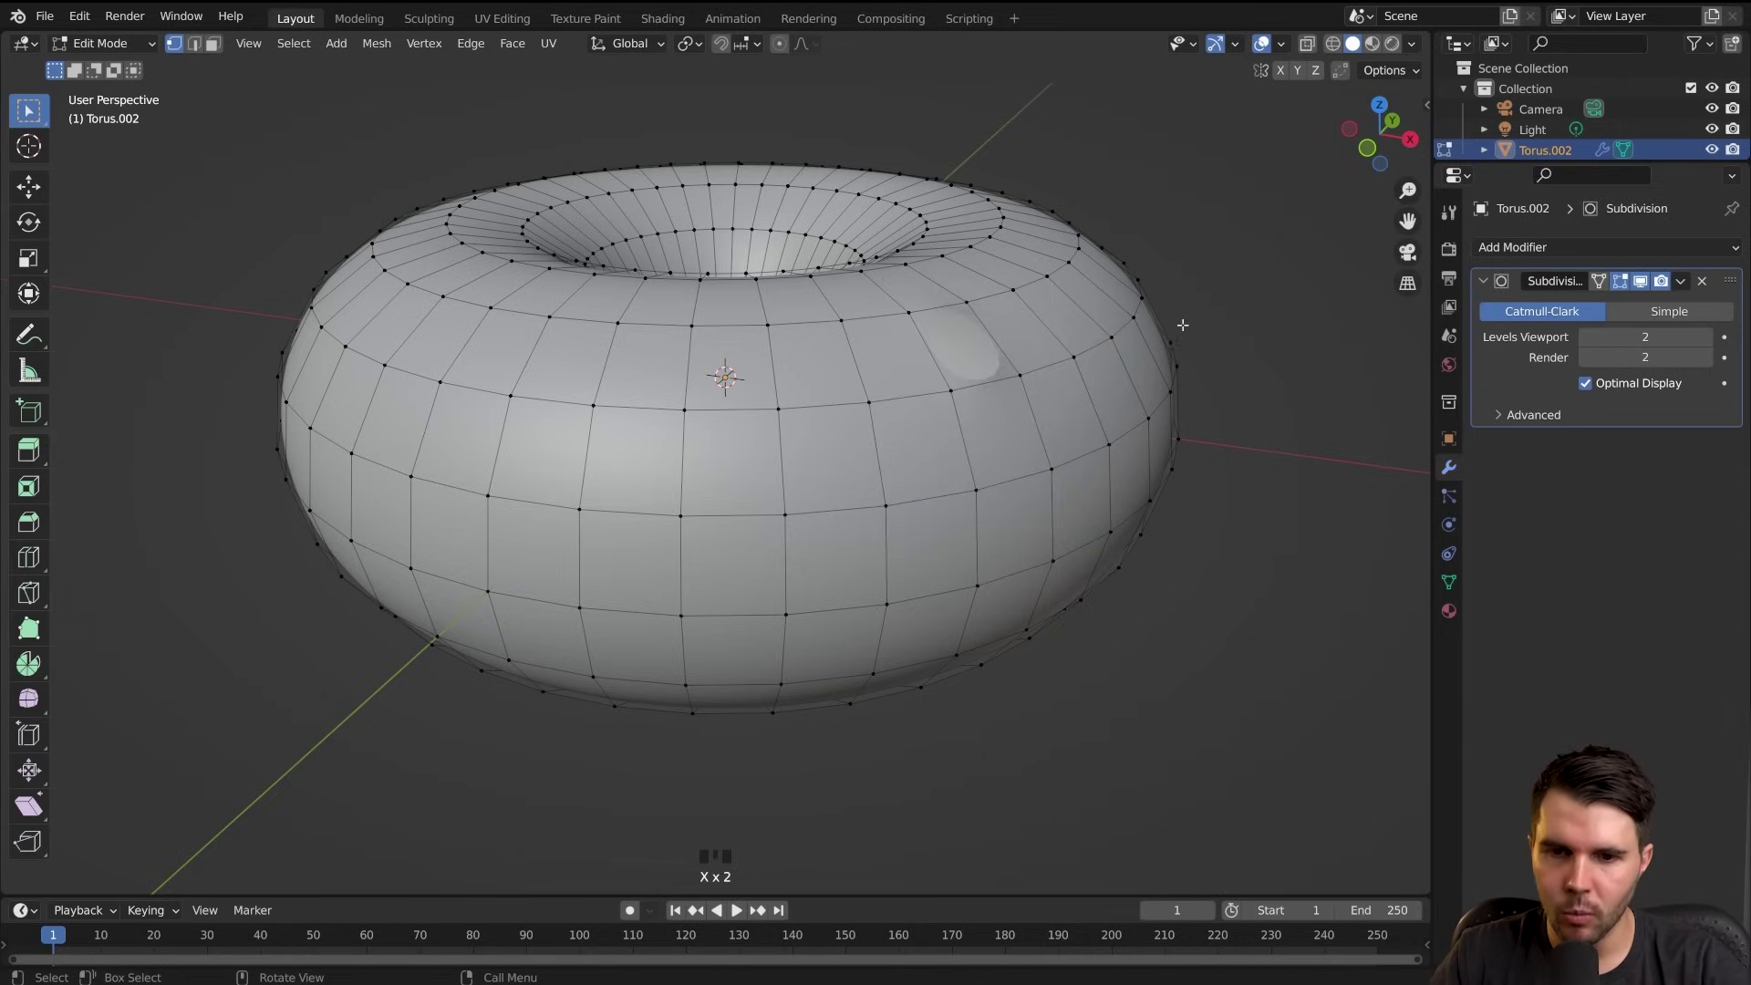
Fill the hole with a new face from its four surrounding vertices and view the surface in Object Mode
{"action": "key", "text": "Tab"}
{"action": "scroll", "coordinate": [1070, 308], "scroll_direction": "up", "scroll_amount": 2}
{"action": "middle_click_drag", "start_coordinate": [1068, 301], "coordinate": [989, 274]}
{"action": "key", "text": "Tab"}
{"action": "left_click", "coordinate": [433, 236]}
{"action": "left_click", "coordinate": [505, 135], "text": "shift"}
{"action": "left_click", "coordinate": [631, 138], "text": "shift"}
{"action": "left_click", "coordinate": [567, 256], "text": "shift"}
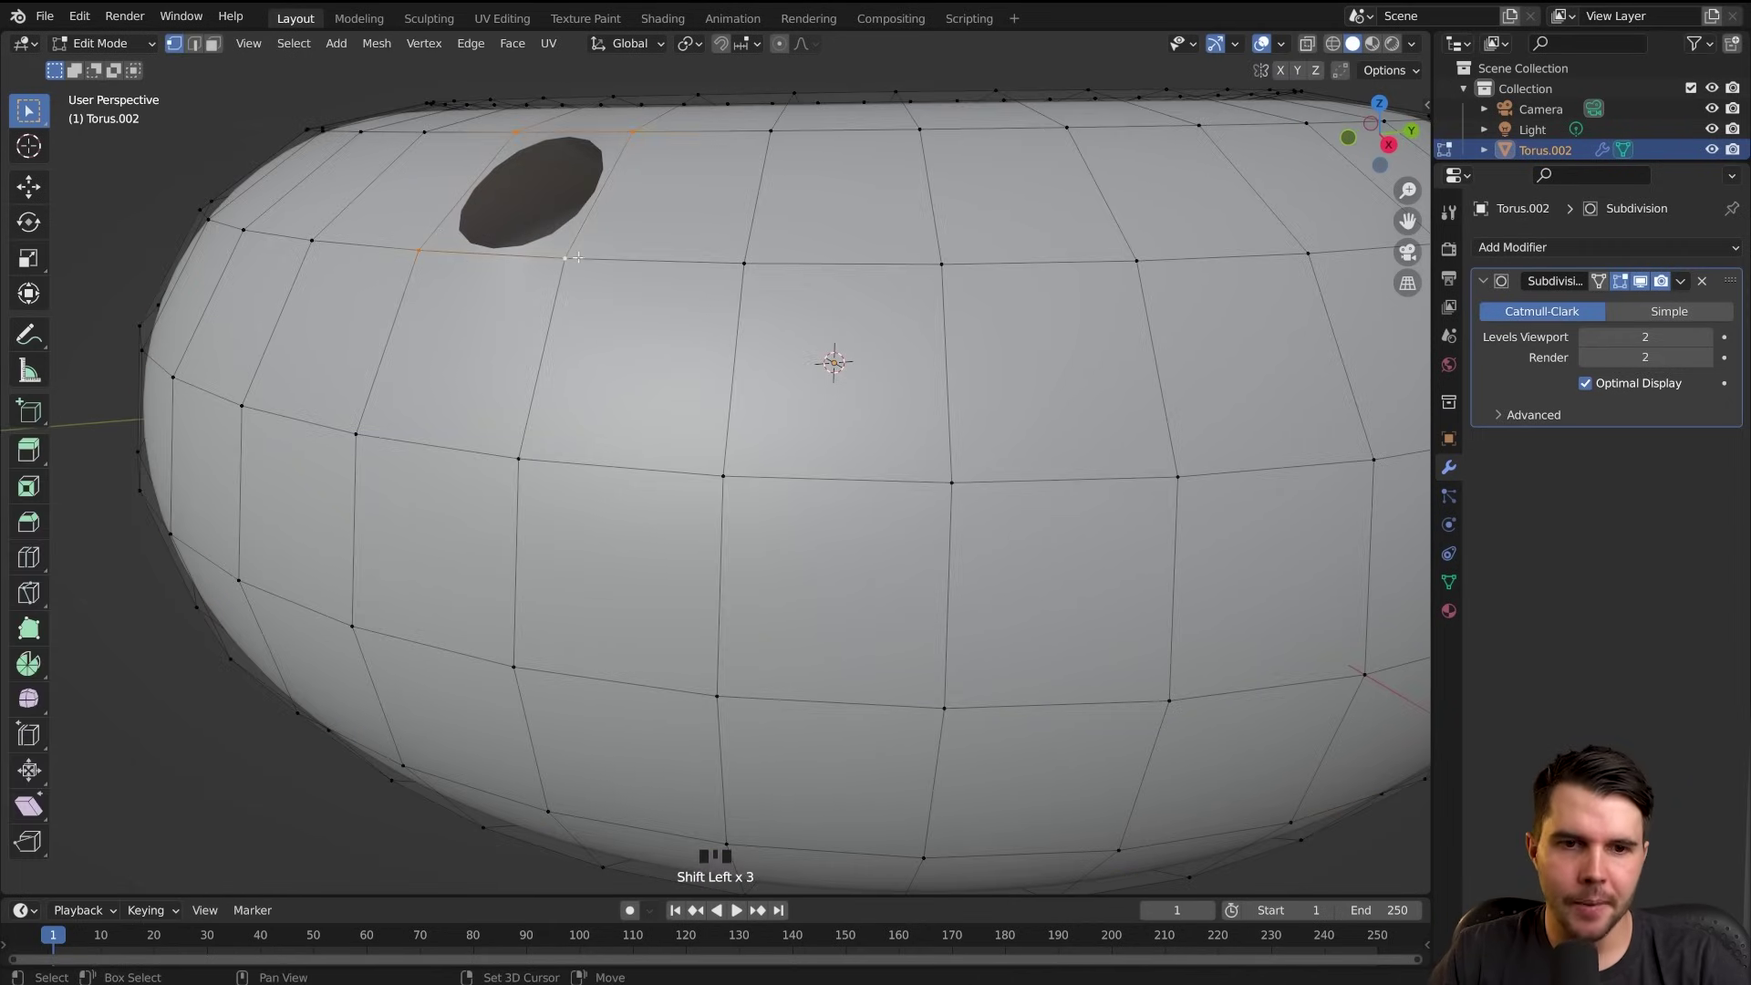
{"action": "key", "text": "f"}
{"action": "key", "text": "Tab"}
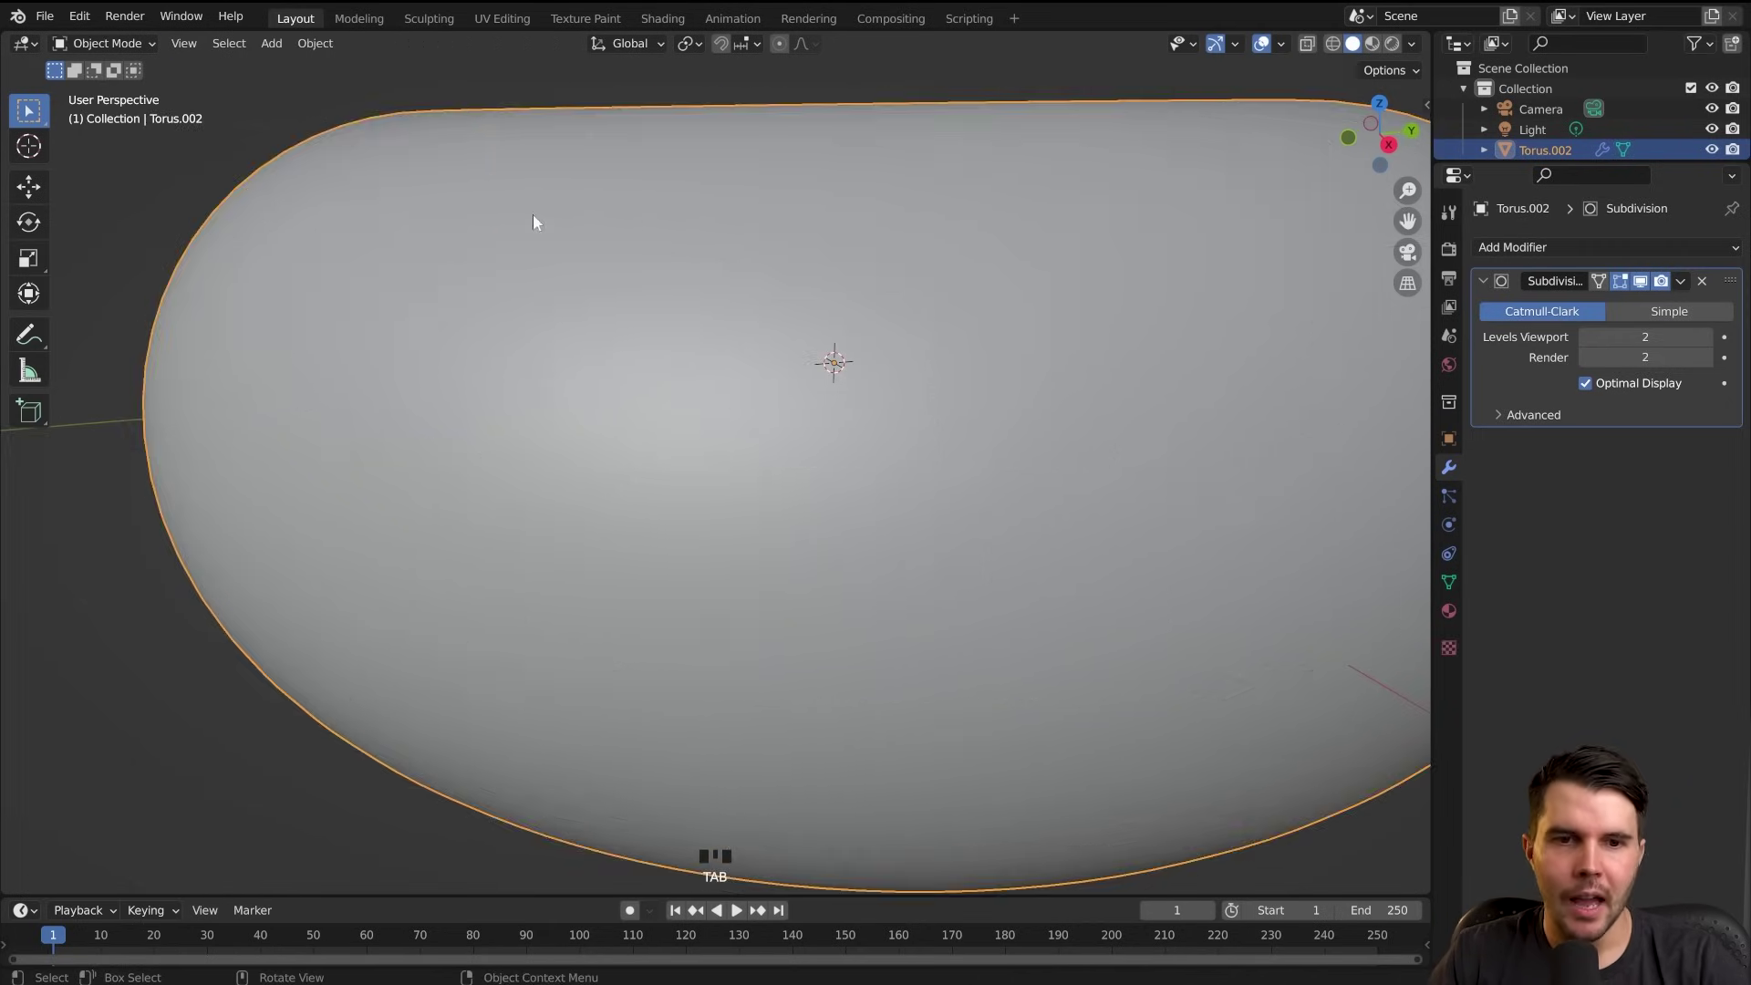
Move a single vertex near the torus's upper rim upward and outward, and view the bump in Object Mode
{"action": "scroll", "coordinate": [699, 303], "scroll_direction": "down", "scroll_amount": 2}
{"action": "middle_click_drag", "start_coordinate": [699, 303], "coordinate": [912, 365]}
{"action": "key", "text": "Tab"}
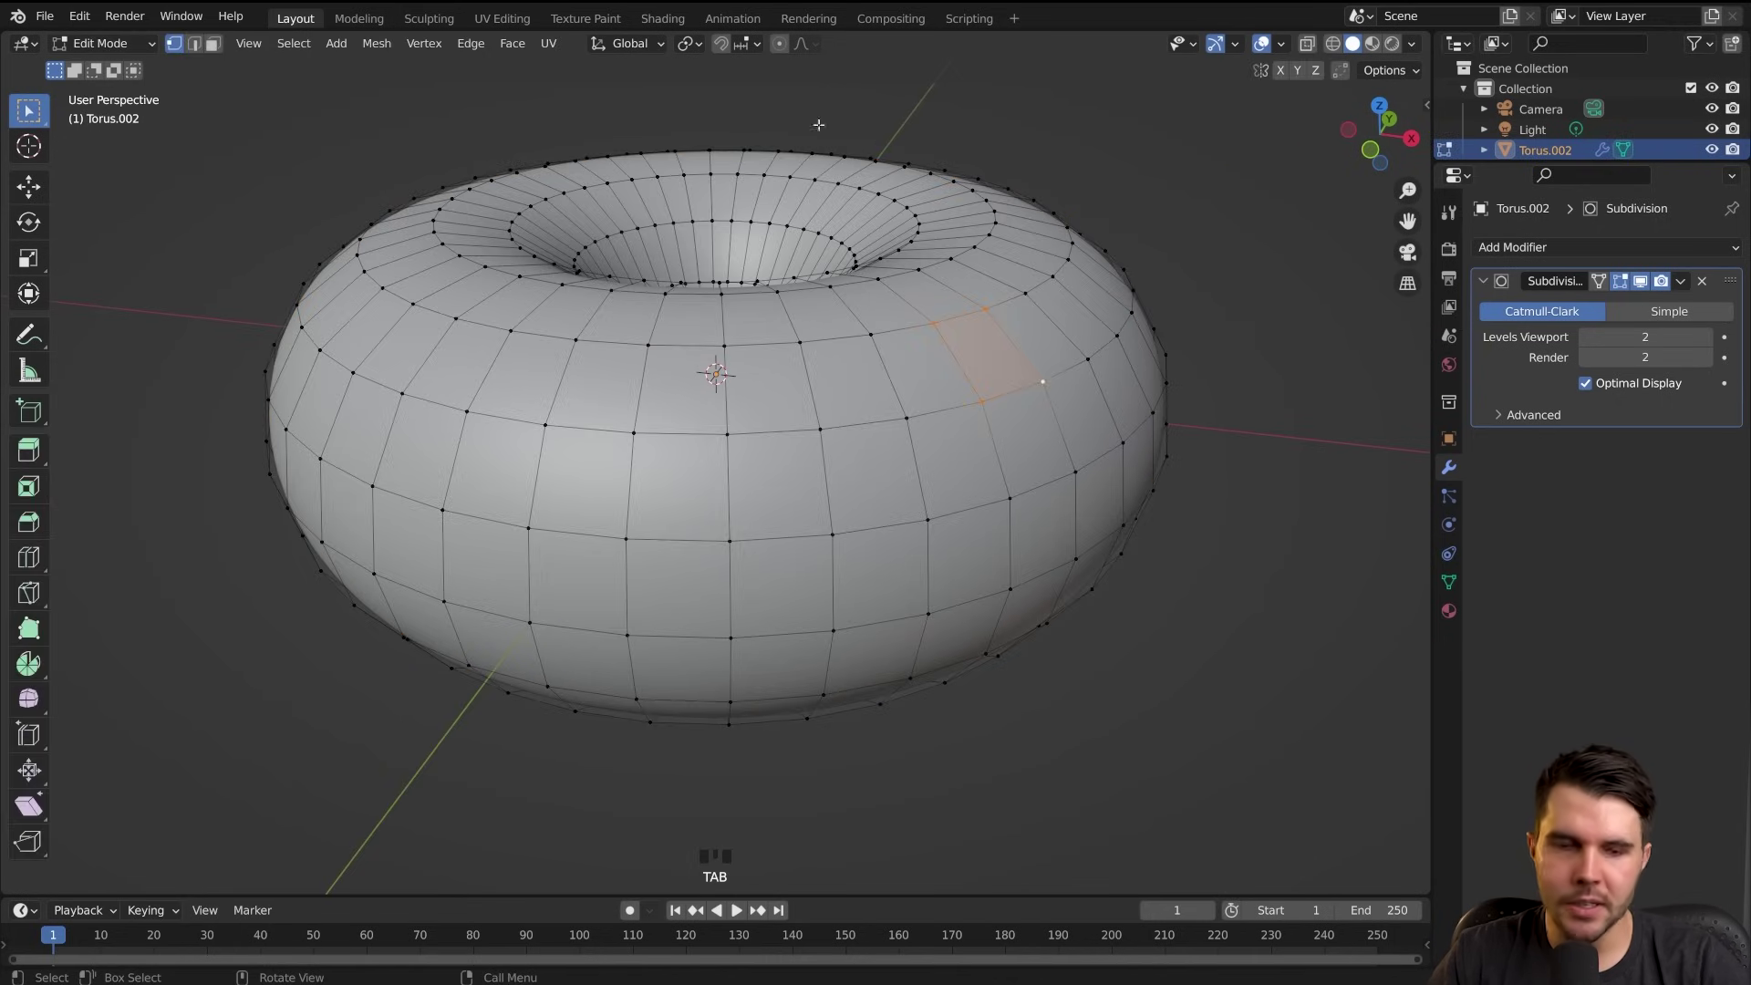
{"action": "middle_click_drag", "start_coordinate": [780, 397], "coordinate": [1009, 310]}
{"action": "left_click", "coordinate": [949, 296]}
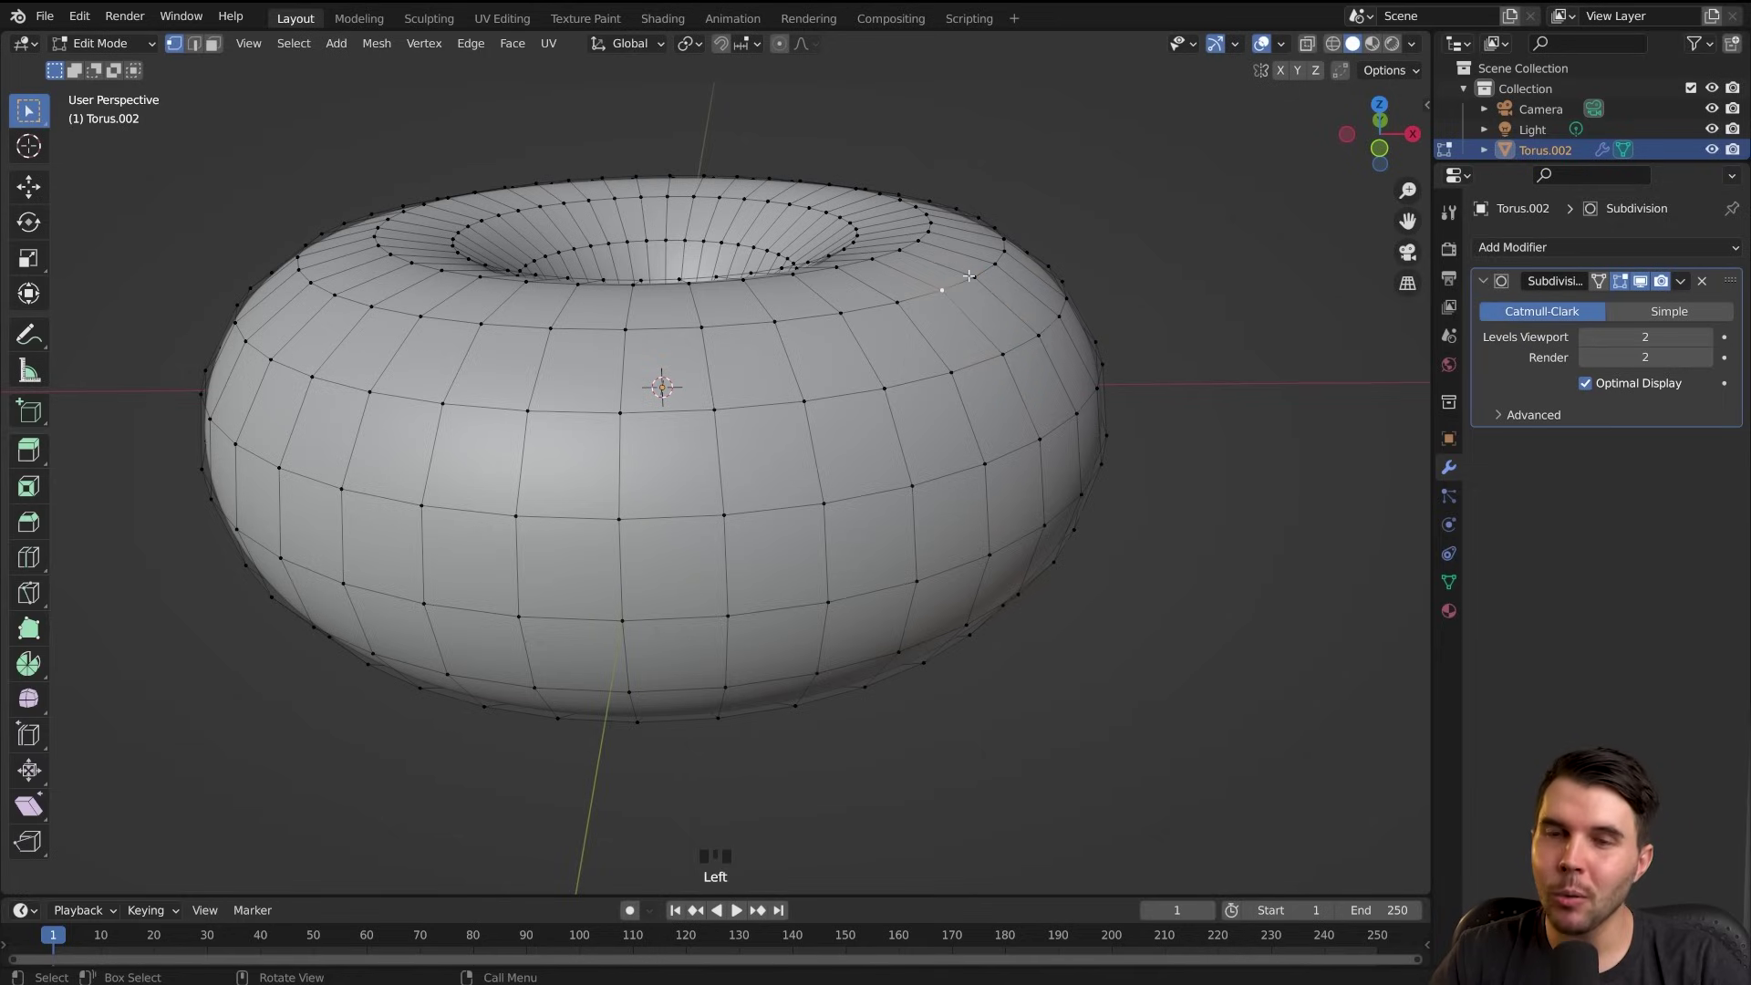
{"action": "middle_click_drag", "start_coordinate": [973, 275], "coordinate": [960, 288]}
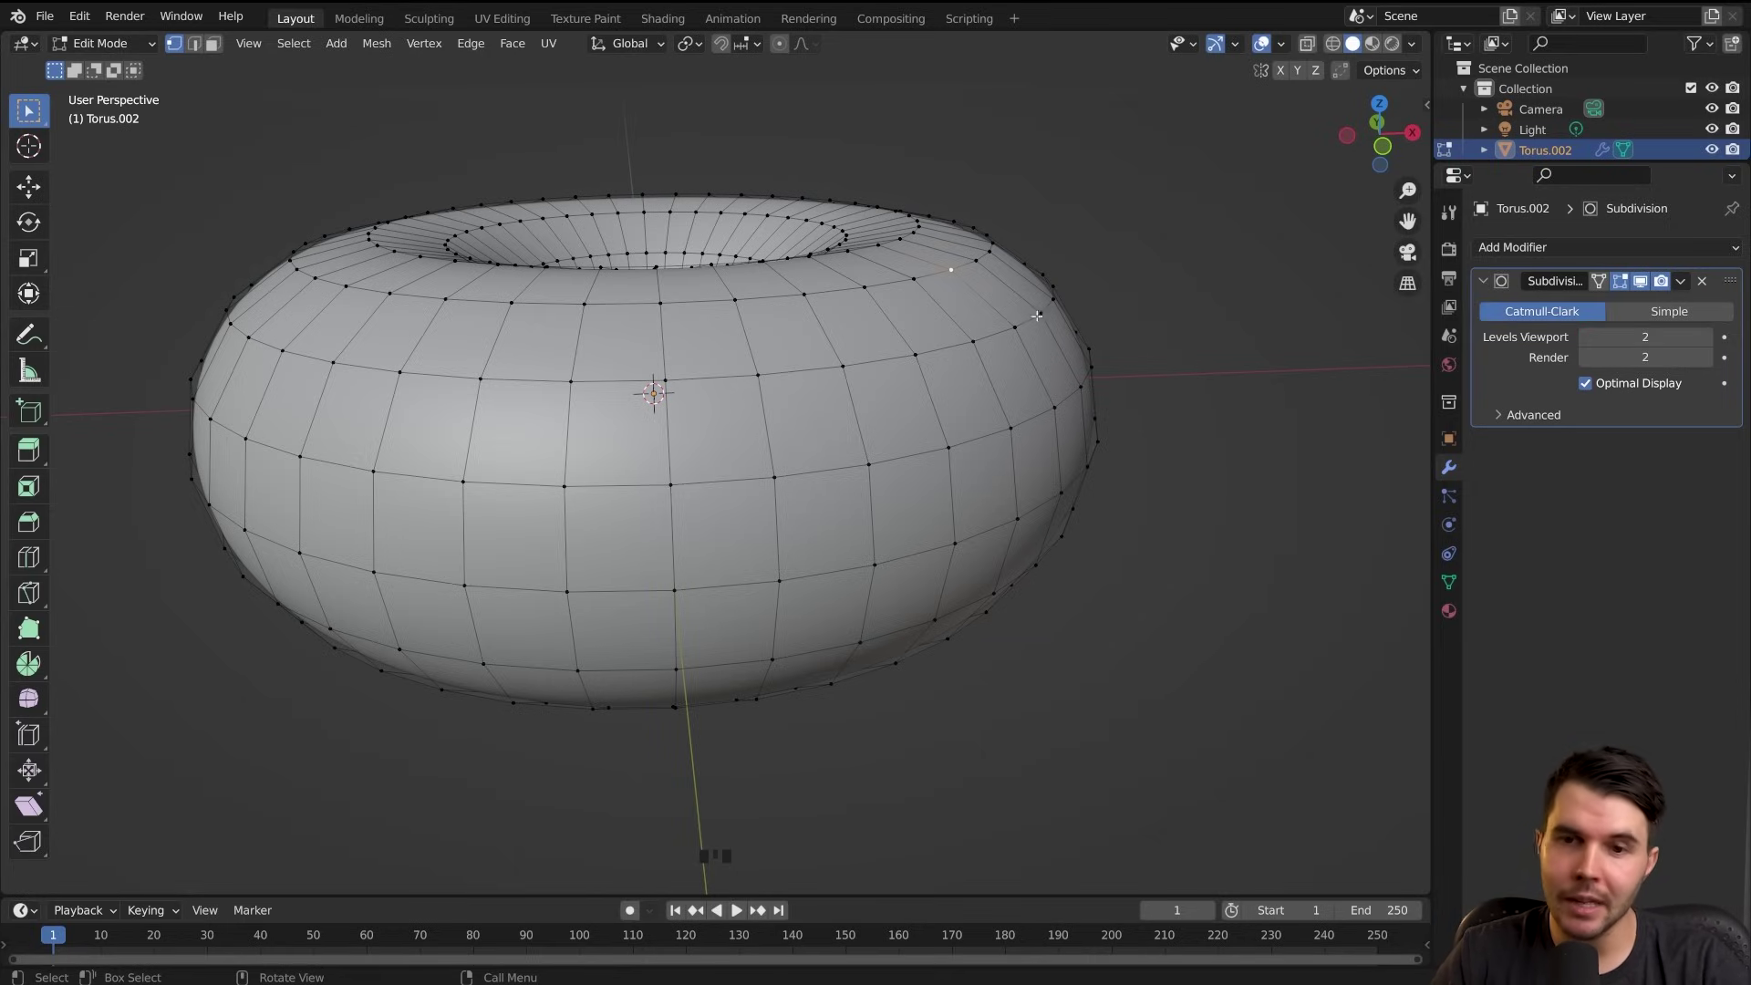
{"action": "key", "text": "g"}
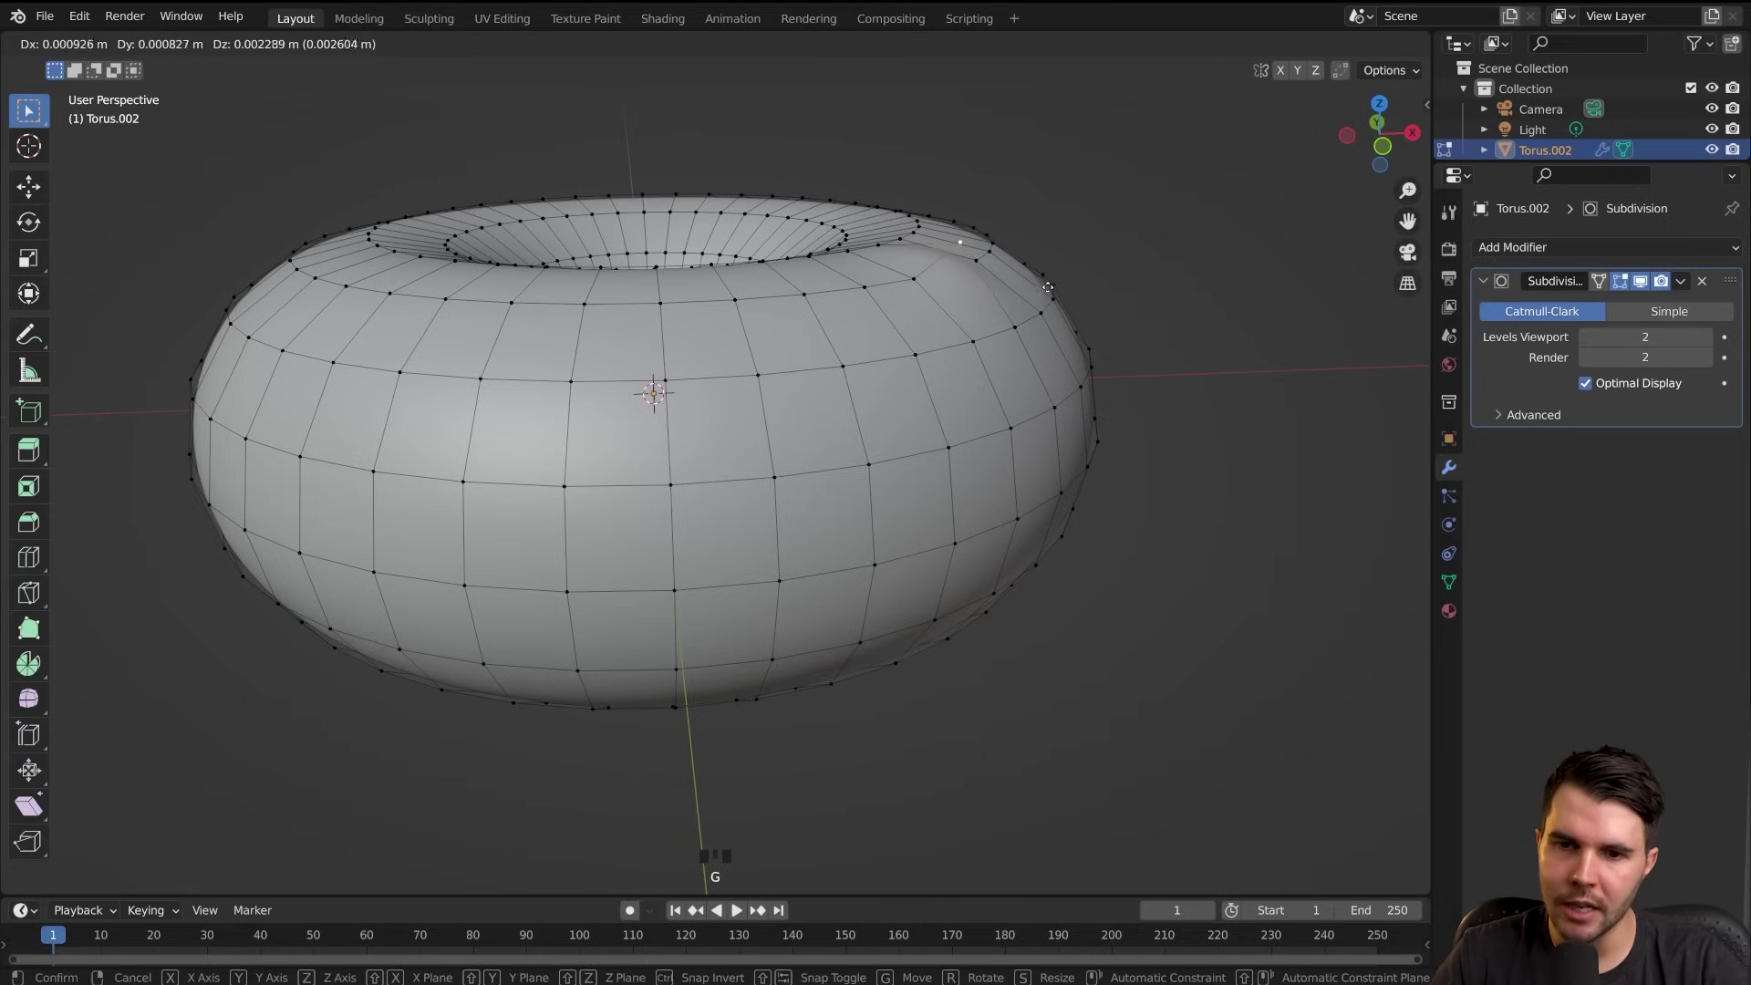
{"action": "left_click", "coordinate": [1051, 281]}
{"action": "key", "text": "Tab"}
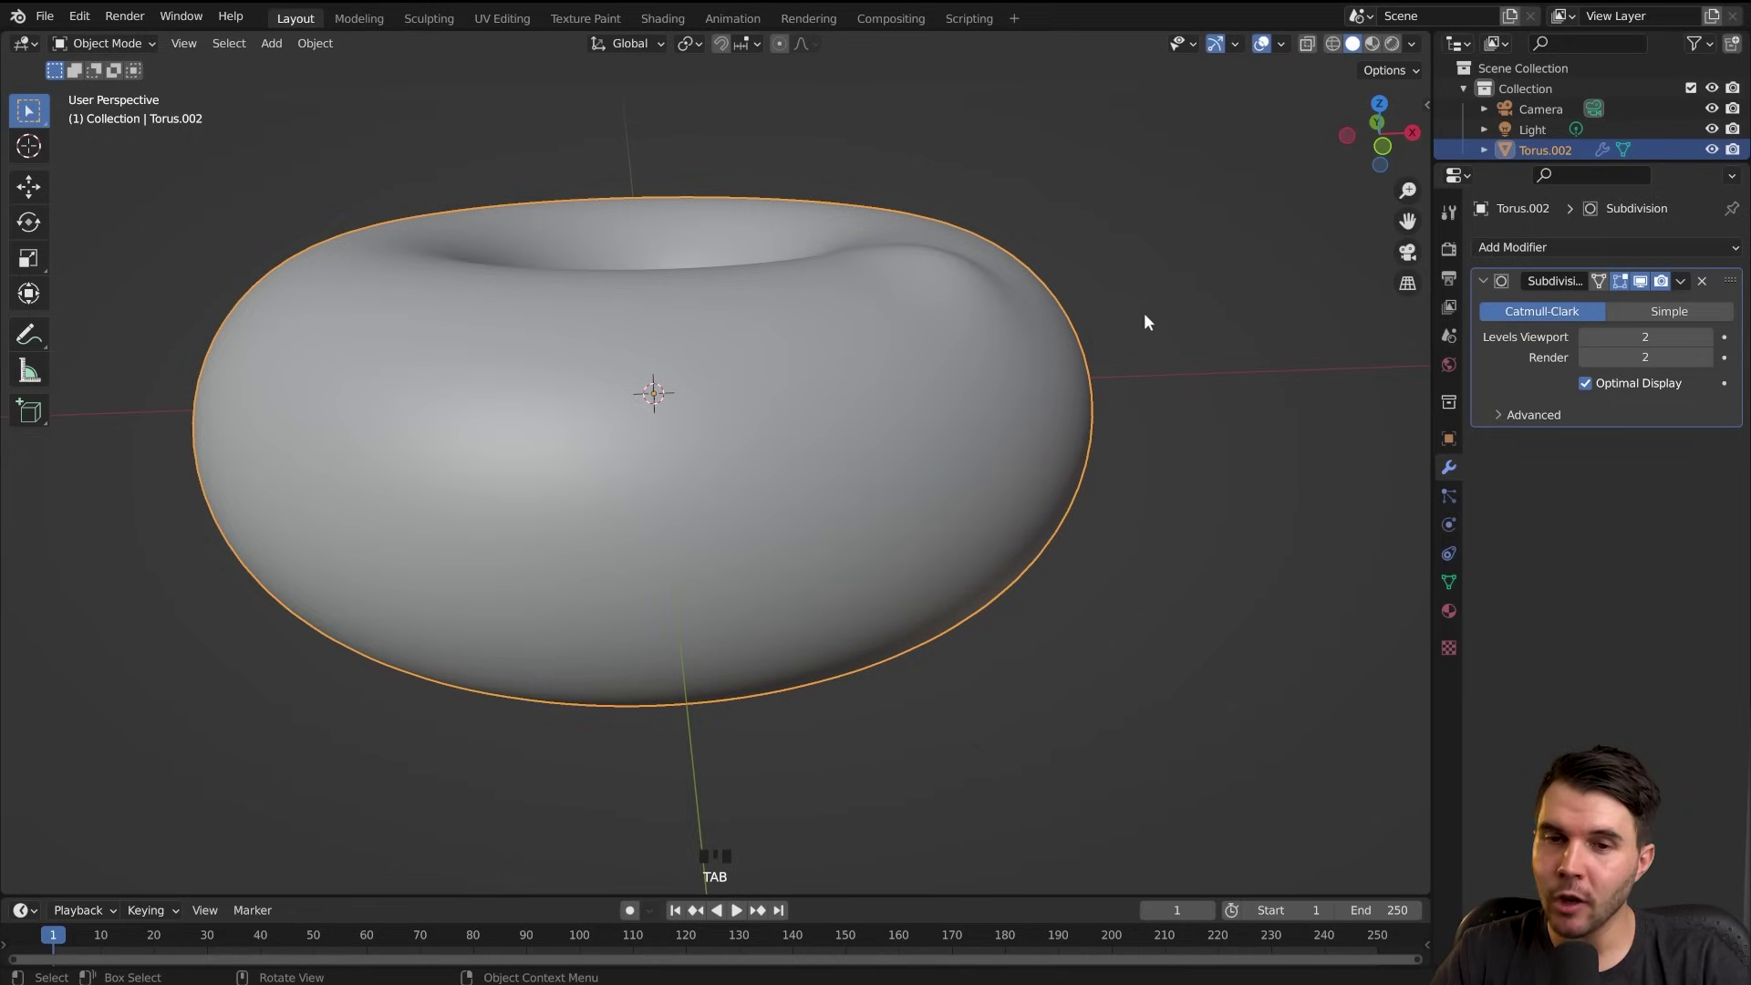
Return to Edit Mode and undo the single-vertex move
{"action": "mouse_move", "coordinate": [1160, 317]}
{"action": "middle_mouse_down"}
{"action": "mouse_move", "coordinate": [1053, 330]}
{"action": "mouse_move", "coordinate": [839, 293]}
{"action": "mouse_move", "coordinate": [976, 344]}
{"action": "mouse_move", "coordinate": [1159, 342]}
{"action": "mouse_move", "coordinate": [1189, 324]}
{"action": "middle_mouse_up"}
{"action": "key", "text": "Tab"}
{"action": "key", "text": "ctrl+z"}
{"action": "key", "text": "ctrl+z"}
{"action": "key", "text": "ctrl+z"}
{"action": "middle_click_drag", "start_coordinate": [950, 289], "coordinate": [938, 453]}
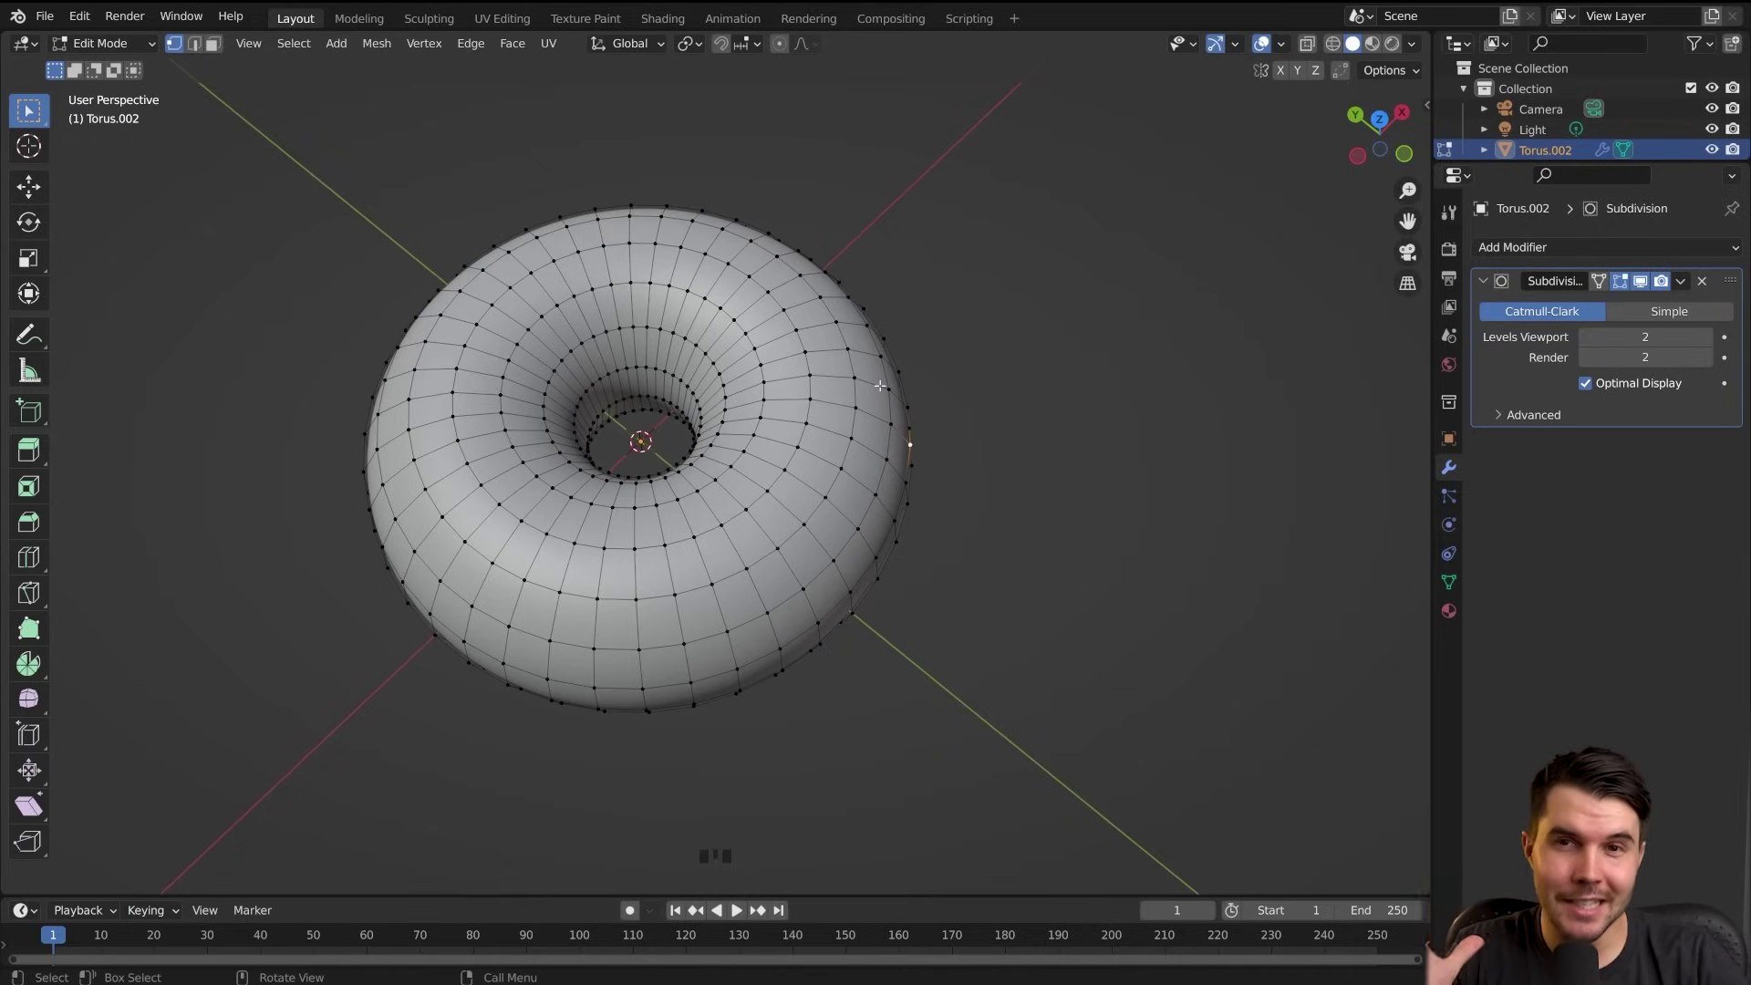
{"action": "middle_click_drag", "start_coordinate": [848, 398], "coordinate": [830, 374]}
{"action": "scroll", "coordinate": [824, 366], "scroll_direction": "up", "scroll_amount": 1}
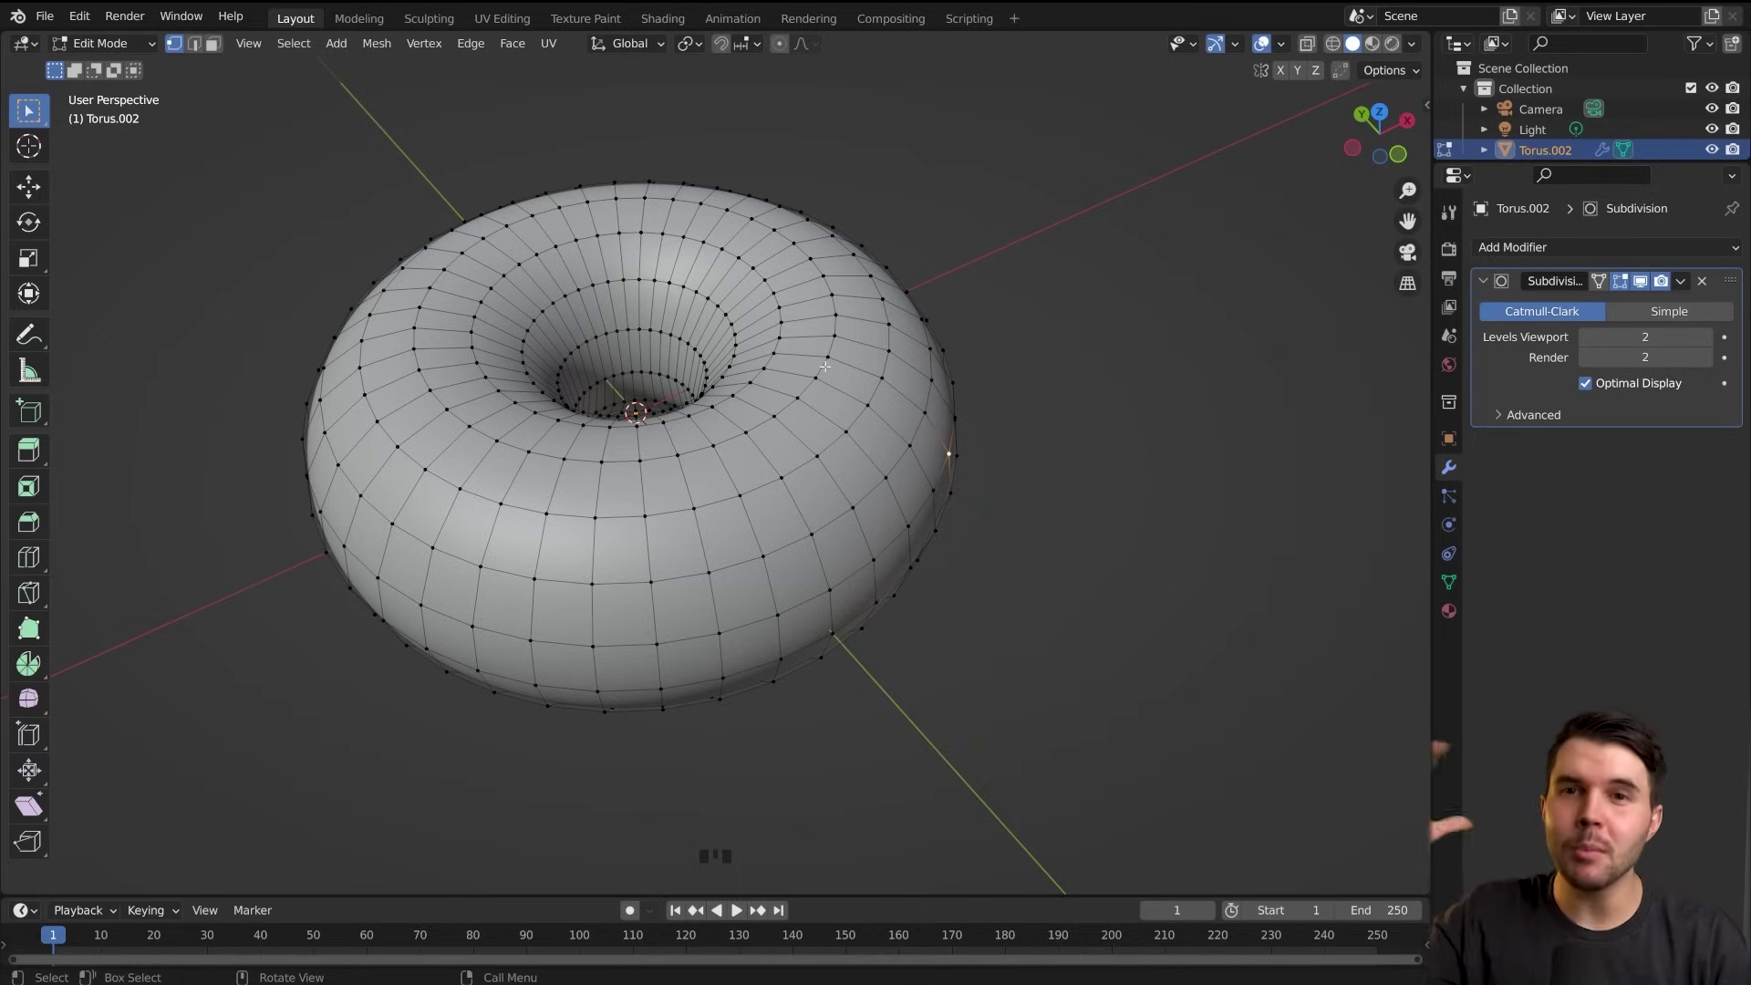
{"action": "scroll", "coordinate": [792, 401], "scroll_direction": "down", "scroll_amount": 1}
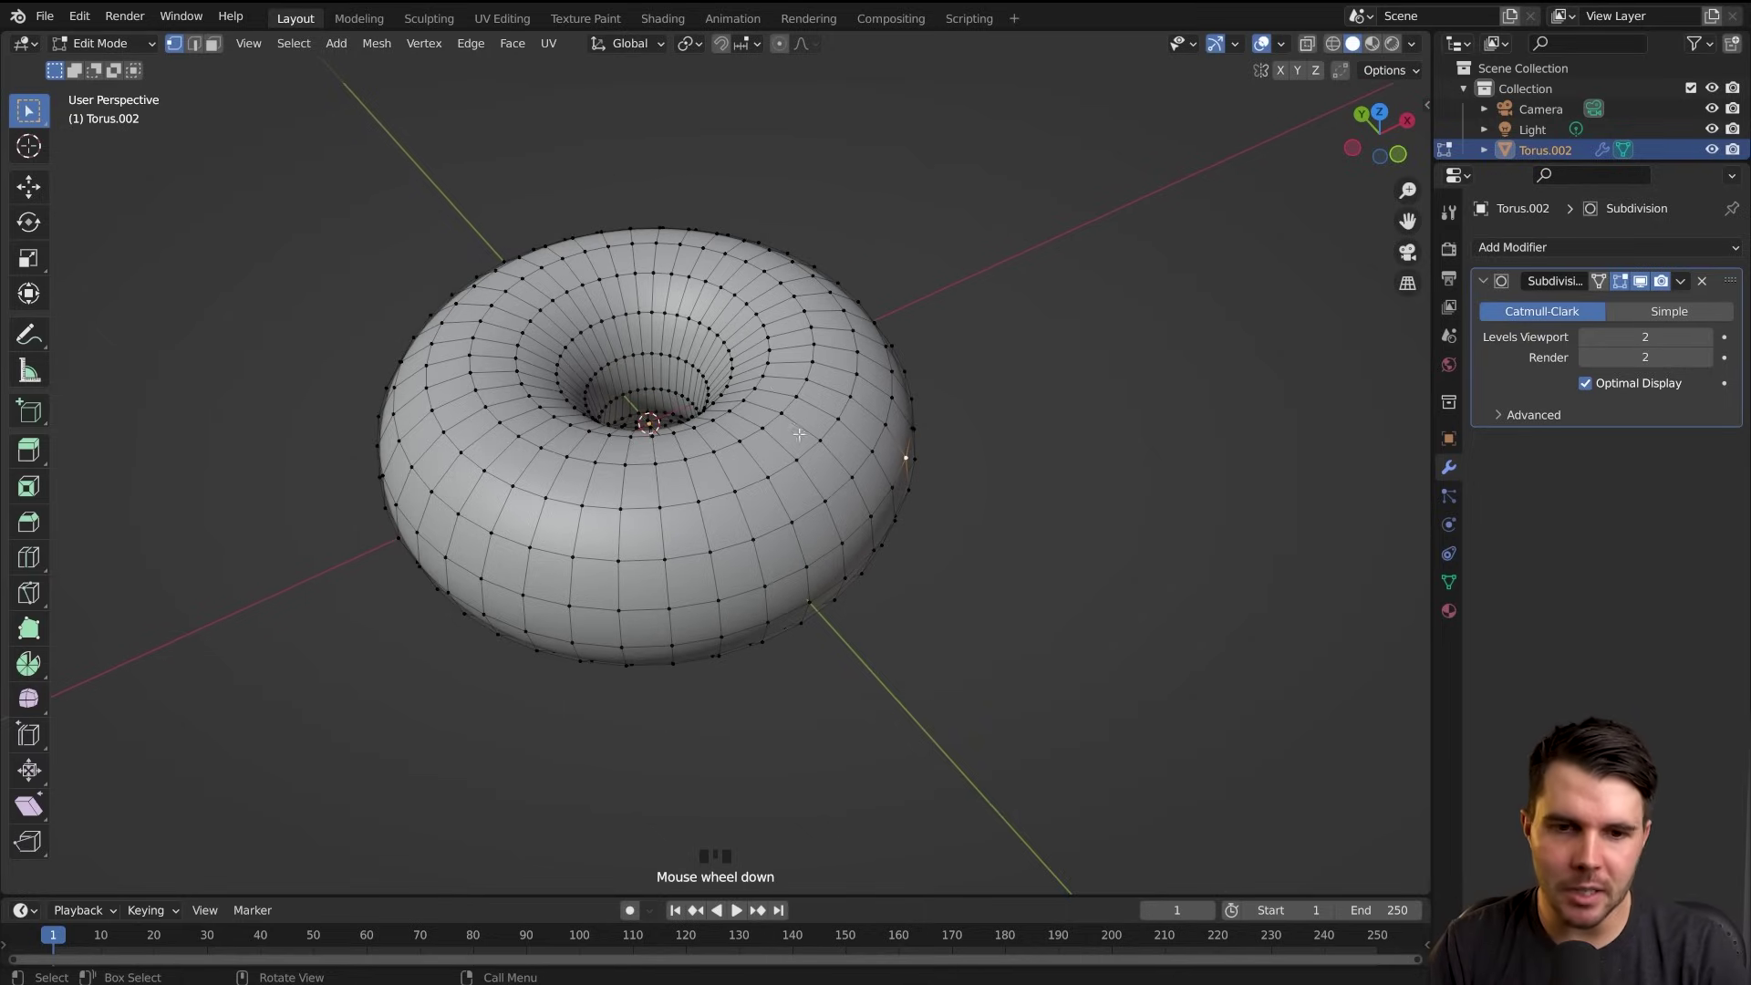
{"action": "scroll", "coordinate": [799, 435], "scroll_direction": "up", "scroll_amount": 1}
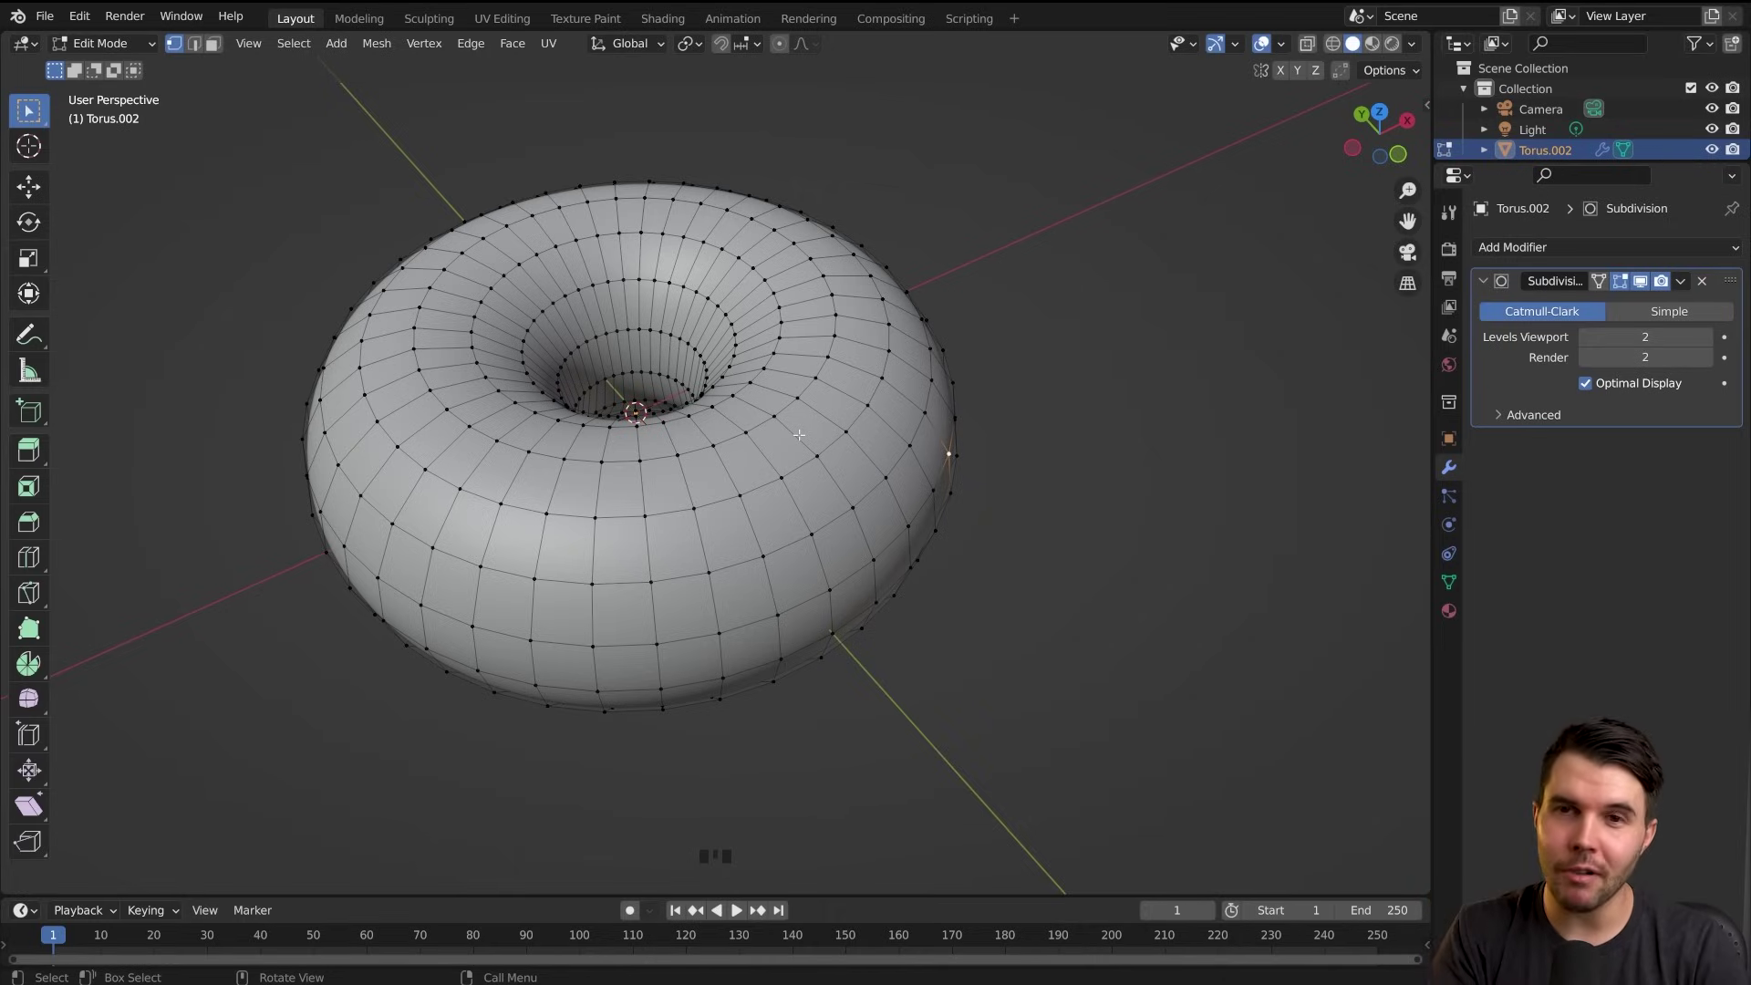
{"action": "middle_click_drag", "start_coordinate": [799, 435], "coordinate": [861, 344]}
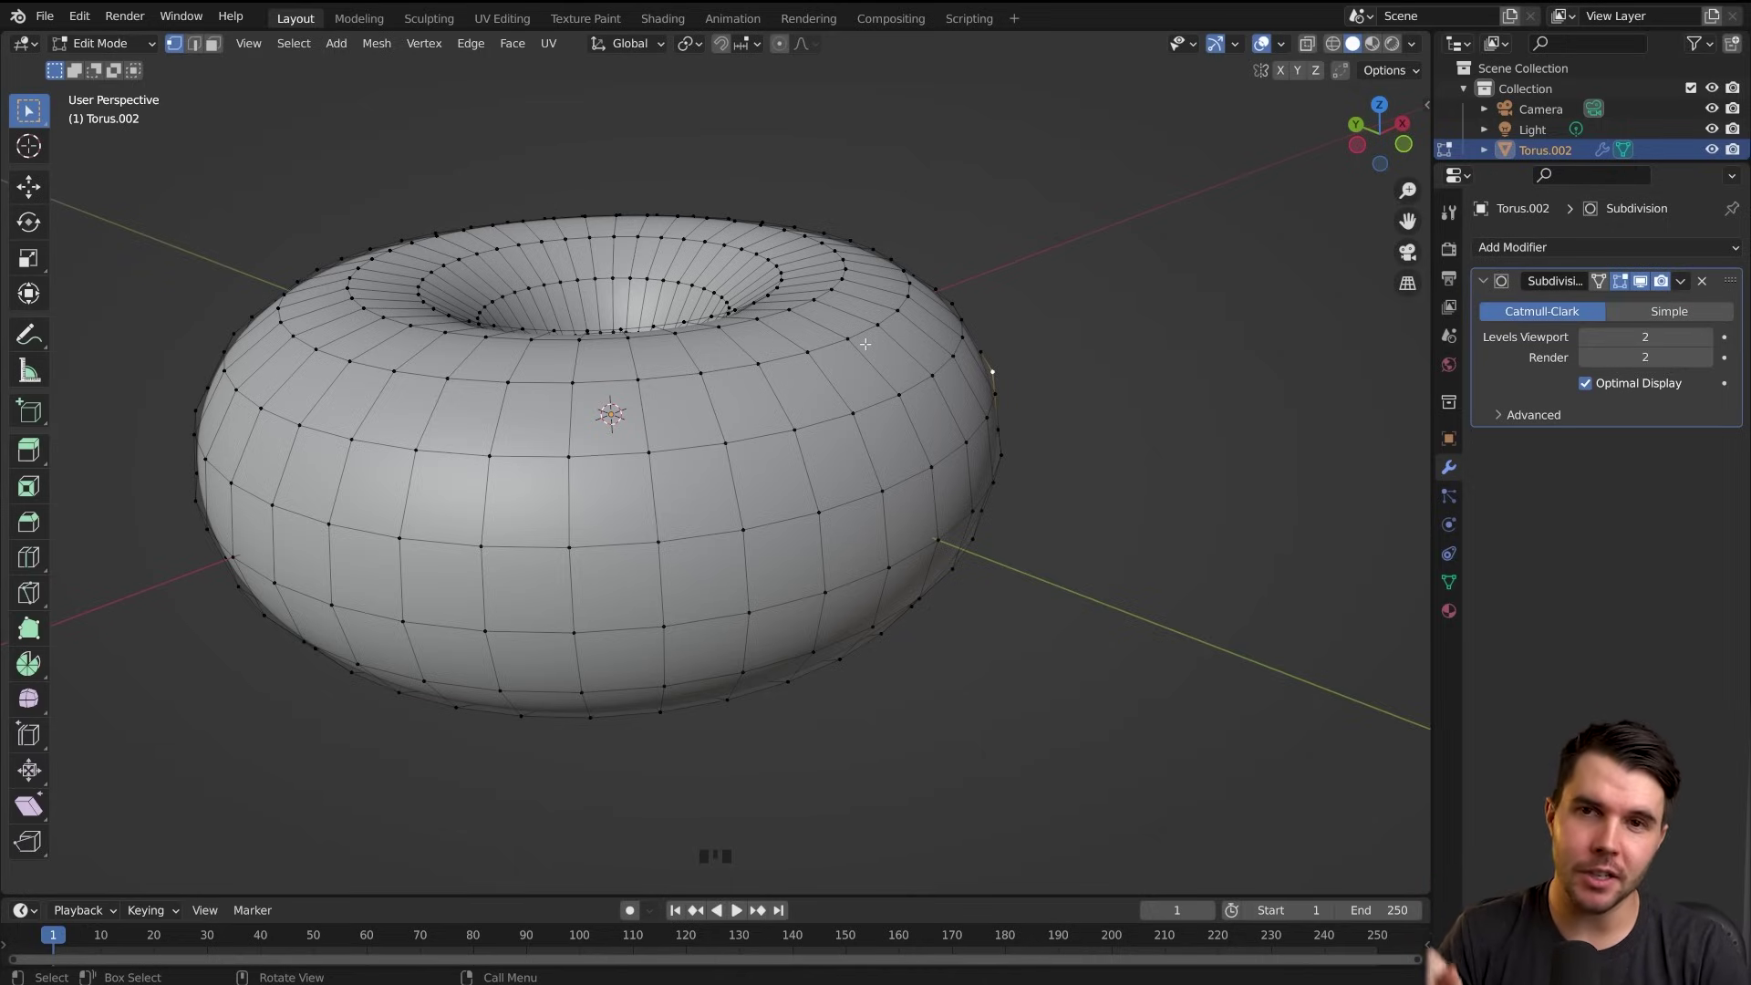
Select the vertices of one quad on the torus's outer side and move them slightly outward
{"action": "middle_click_drag", "start_coordinate": [963, 366], "coordinate": [1058, 401]}
{"action": "middle_click_drag", "start_coordinate": [1058, 401], "coordinate": [955, 506]}
{"action": "key", "text": "g"}
{"action": "right_click", "coordinate": [1048, 375]}
{"action": "left_click", "coordinate": [969, 512], "text": "shift"}
{"action": "left_click", "coordinate": [946, 449], "text": "shift"}
{"action": "middle_click_drag", "start_coordinate": [893, 475], "coordinate": [1059, 488]}
{"action": "key", "text": "g"}
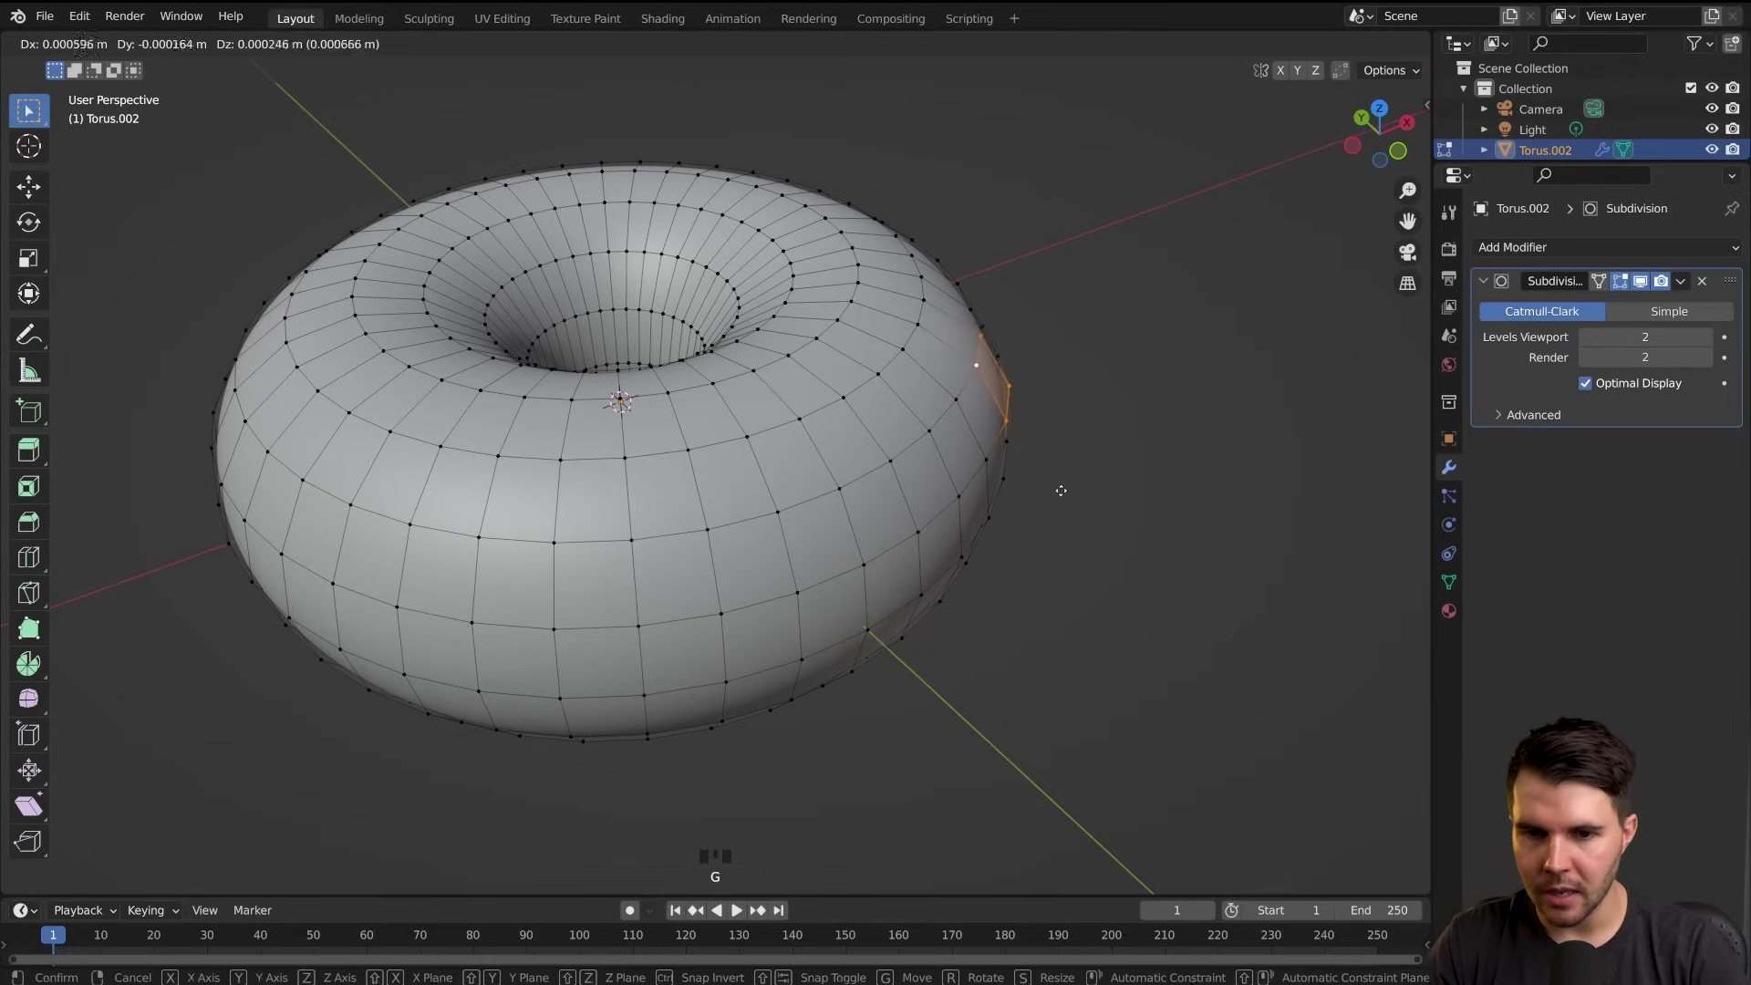
{"action": "left_click", "coordinate": [987, 454]}
Move two more small groups of neighbouring vertices outward one after the other, and check the shape in Object Mode
{"action": "left_click", "coordinate": [960, 477]}
{"action": "left_click", "coordinate": [929, 445], "text": "shift"}
{"action": "key", "text": "g"}
{"action": "left_click", "coordinate": [1069, 496]}
{"action": "middle_click_drag", "start_coordinate": [1071, 496], "coordinate": [1002, 489]}
{"action": "left_click", "coordinate": [915, 516]}
{"action": "left_click", "coordinate": [895, 469], "text": "shift"}
{"action": "middle_click_drag", "start_coordinate": [898, 465], "coordinate": [953, 448]}
{"action": "key", "text": "g"}
{"action": "left_click", "coordinate": [1049, 476]}
{"action": "key", "text": "Tab"}
{"action": "key", "text": "Tab"}
Undo the vertex-group moves on the torus's outer side
{"action": "key", "text": "ctrl+z"}
{"action": "key", "text": "ctrl+z"}
{"action": "key", "text": "ctrl+z"}
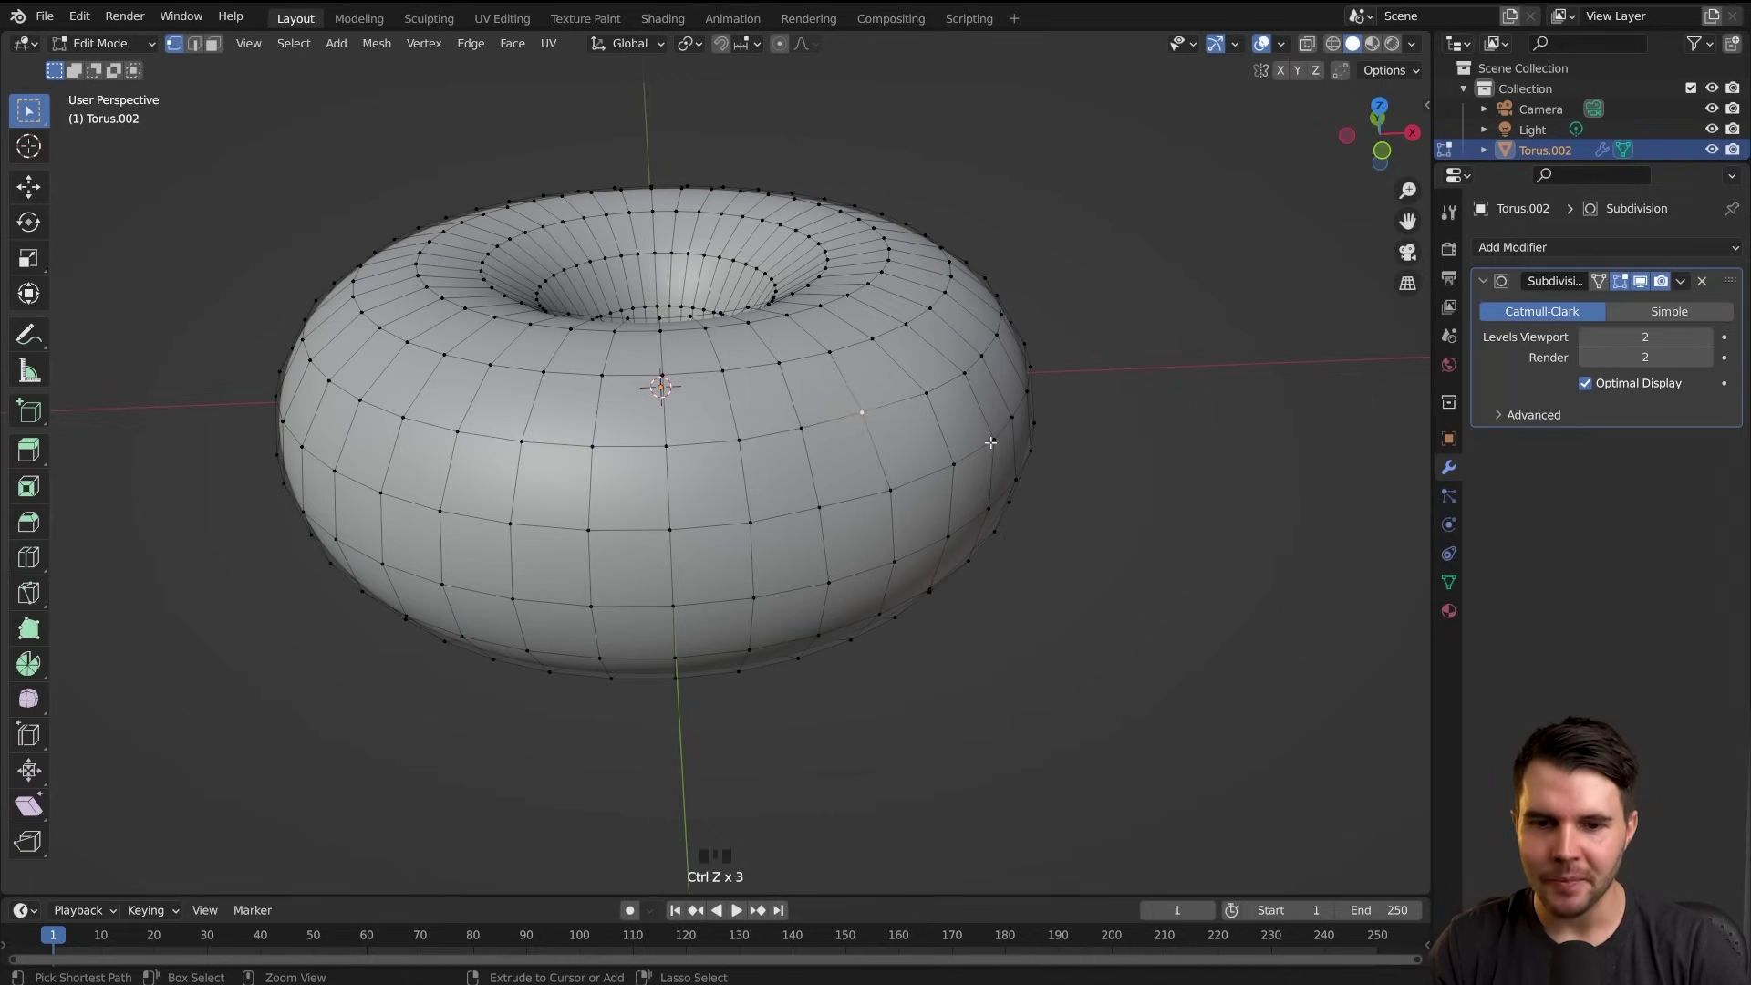
{"action": "key", "text": "ctrl+z"}
{"action": "key", "text": "ctrl+z"}
{"action": "key", "text": "ctrl+z"}
{"action": "key", "text": "ctrl+z"}
{"action": "key", "text": "ctrl+z"}
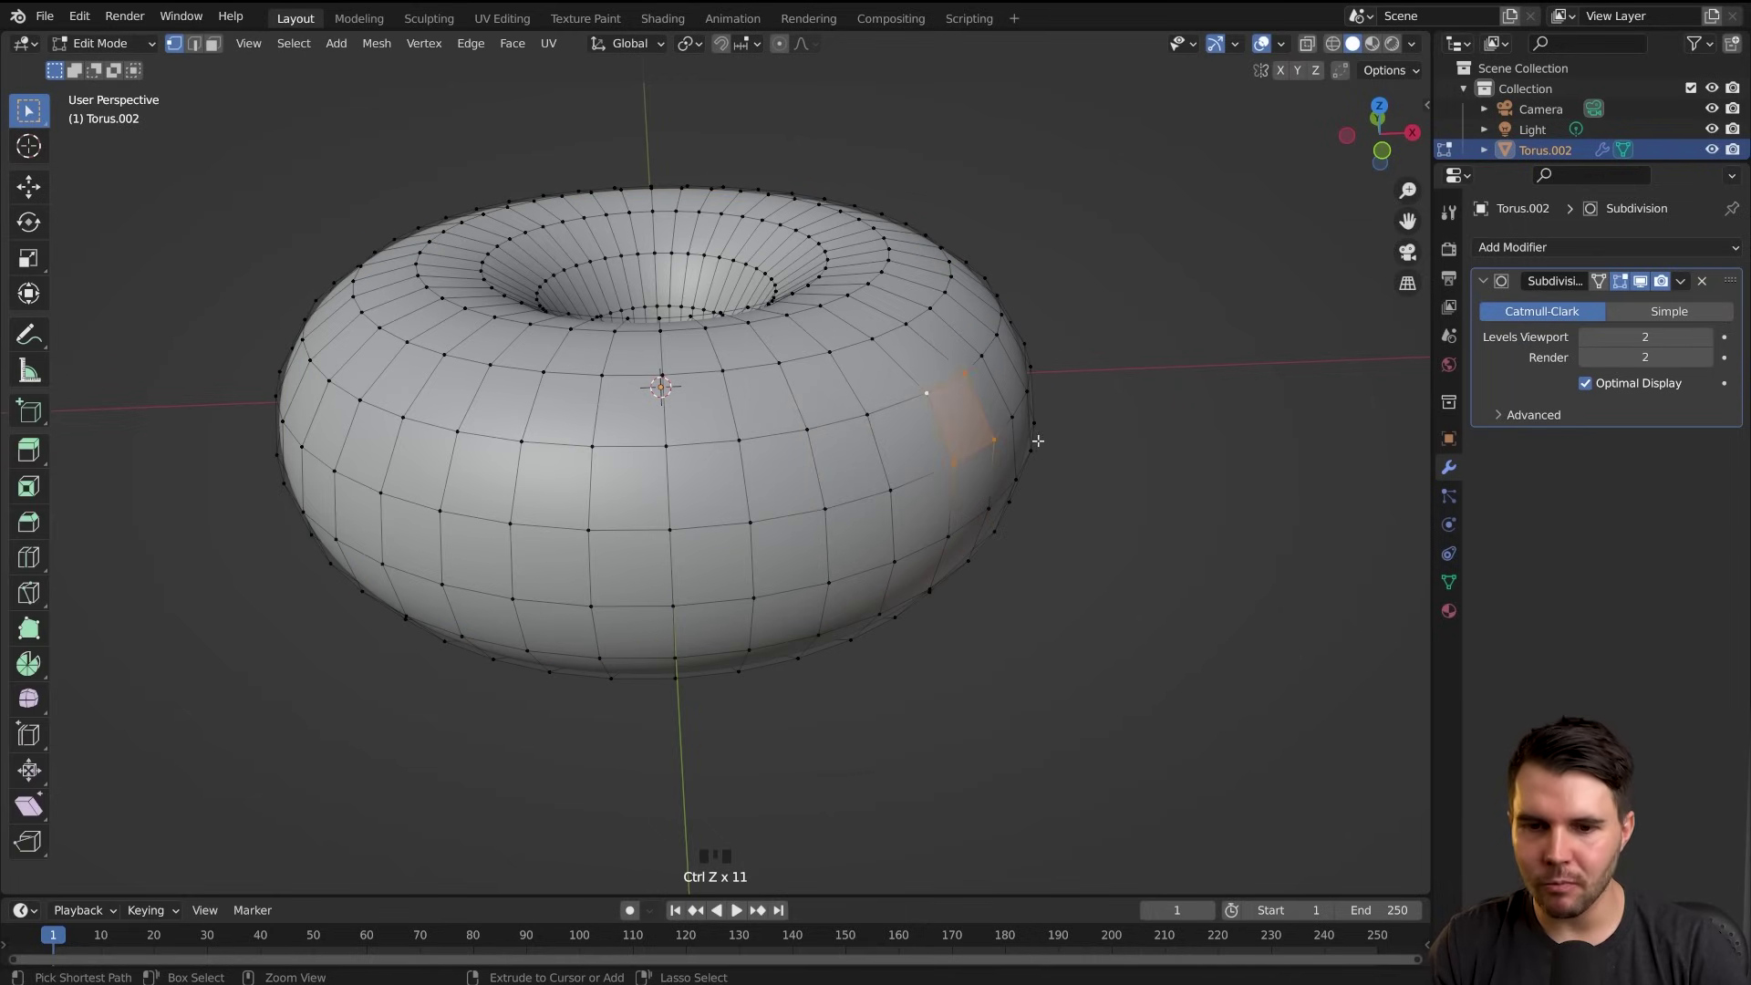
Select a single vertex on the torus's upper outer side and switch Proportional Editing on and off, leaving it on
{"action": "middle_click_drag", "start_coordinate": [998, 426], "coordinate": [906, 209]}
{"action": "left_click", "coordinate": [907, 210]}
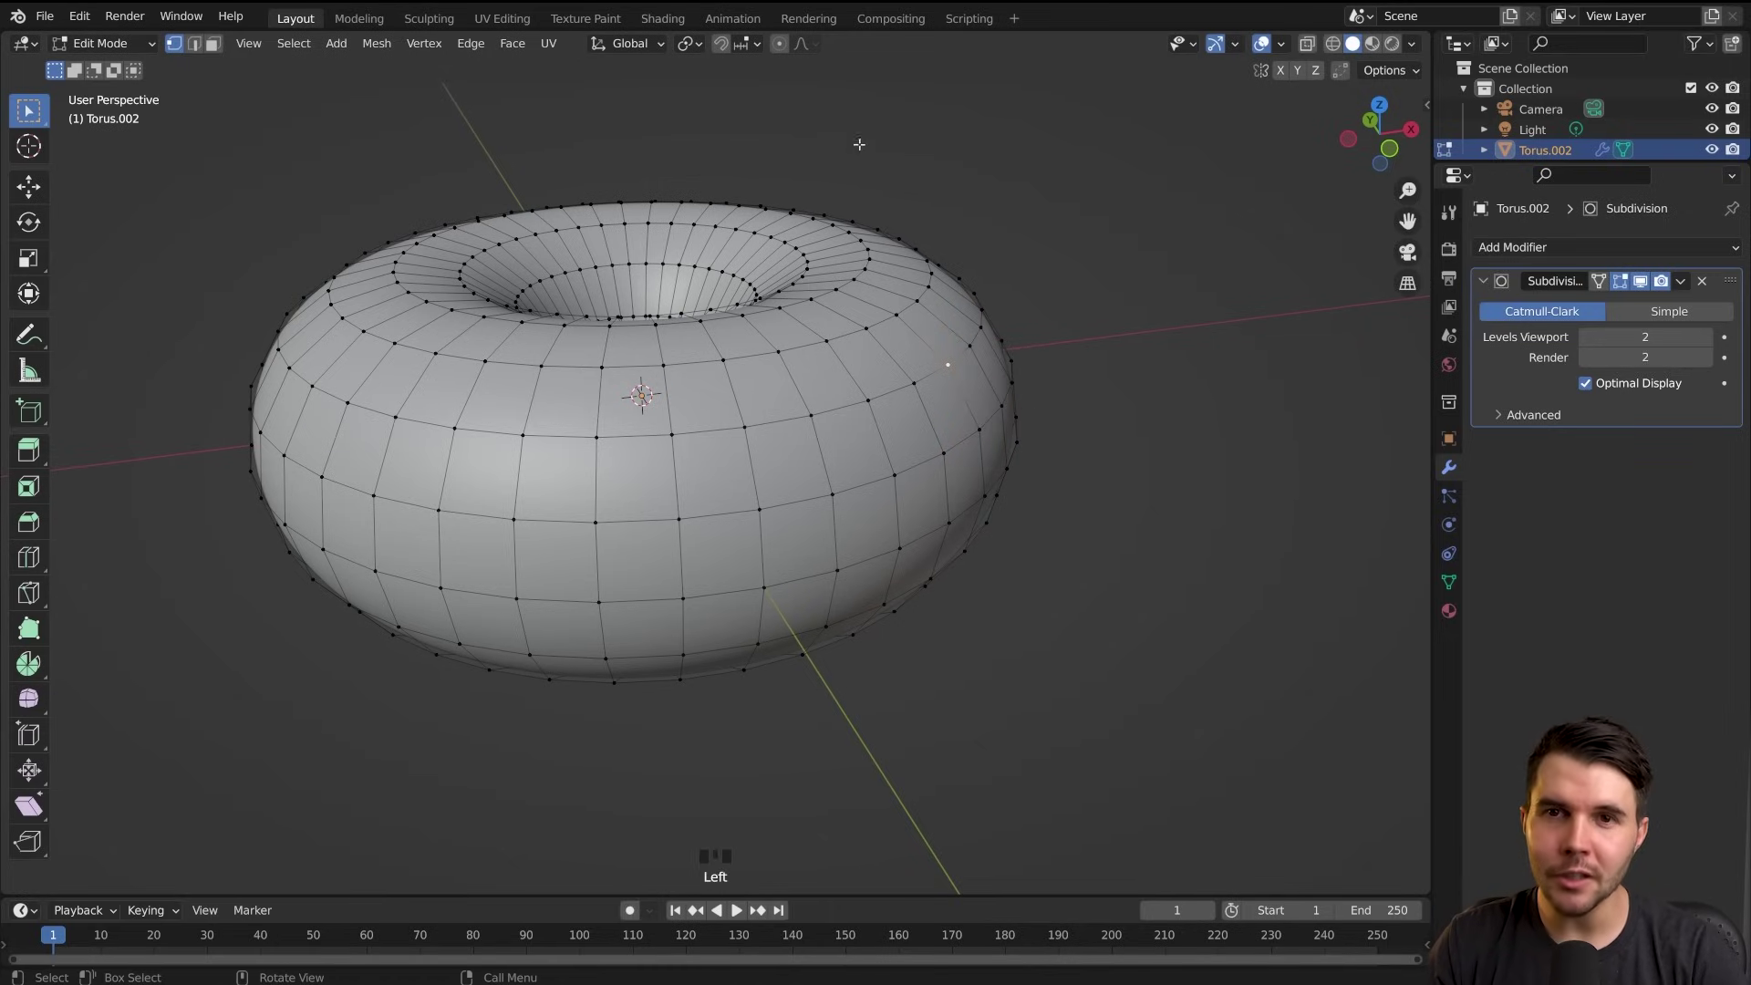
{"action": "left_click", "coordinate": [780, 43]}
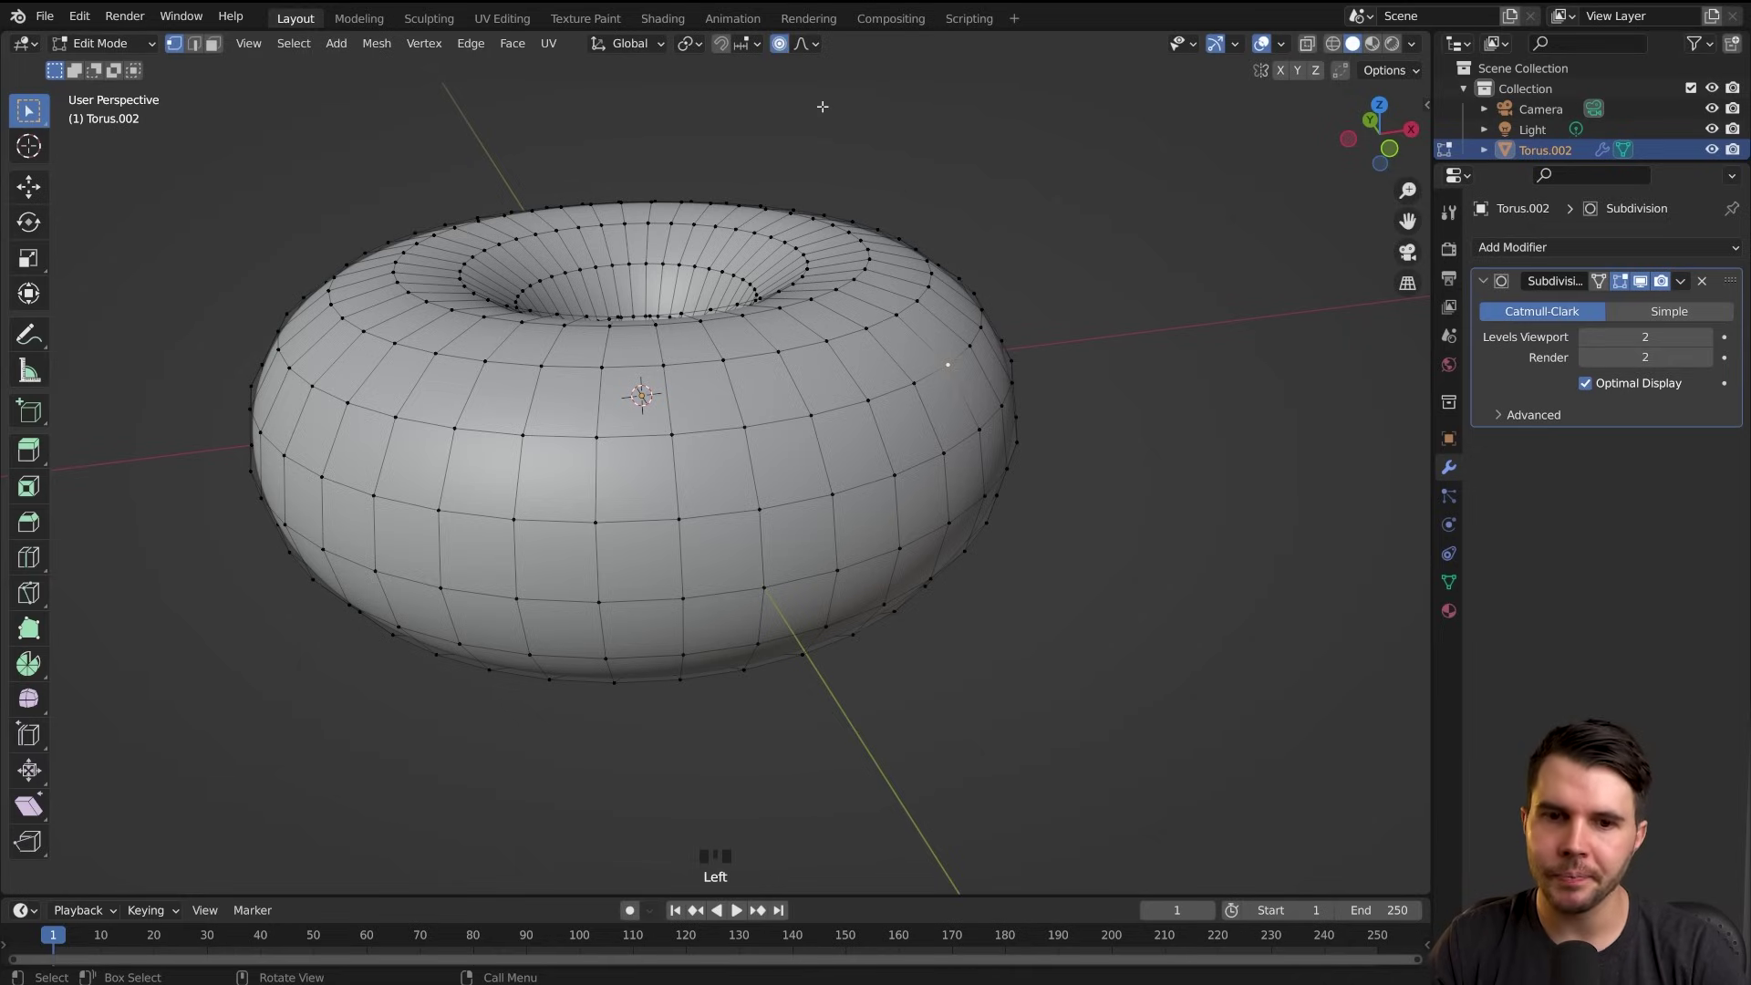
{"action": "key", "text": "o"}
{"action": "key", "text": "o"}
{"action": "key", "text": "o"}
{"action": "key", "text": "o"}
{"action": "key", "text": "o"}
{"action": "key", "text": "o"}
Trial-move the selected vertex with Proportional Editing, vary the influence size down to about 0.043 m, and cancel the move
{"action": "middle_click_drag", "start_coordinate": [977, 301], "coordinate": [1052, 292]}
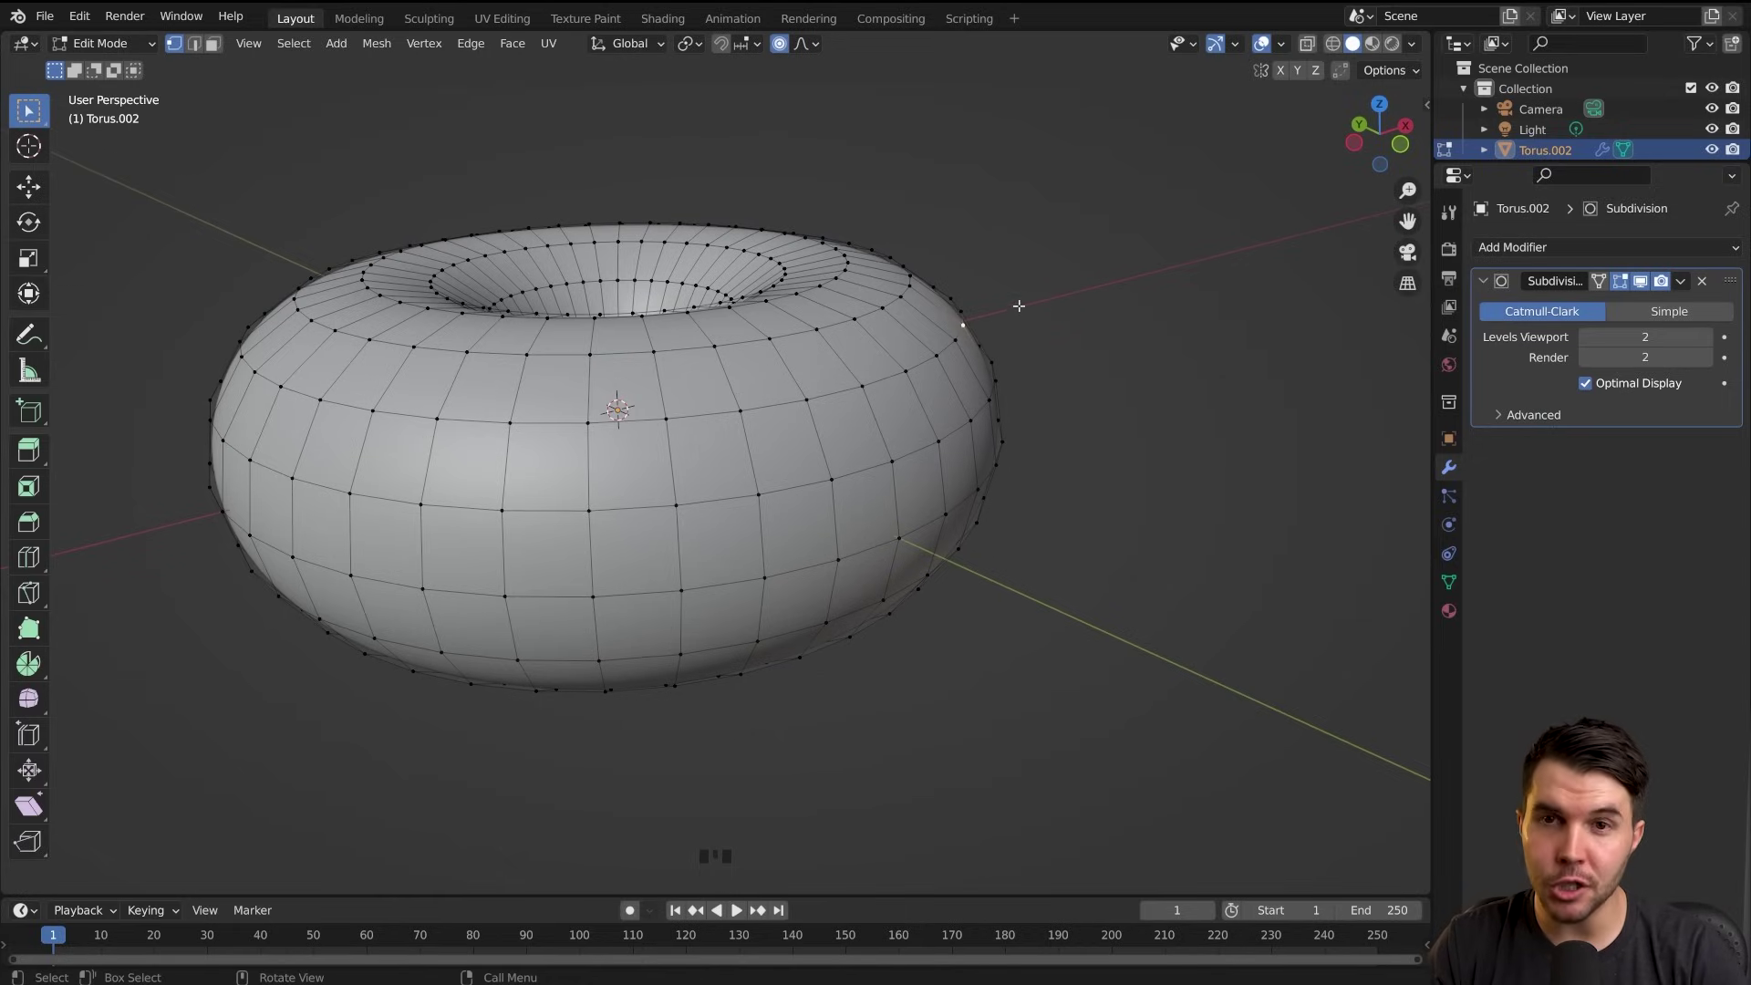
{"action": "key", "text": "g"}
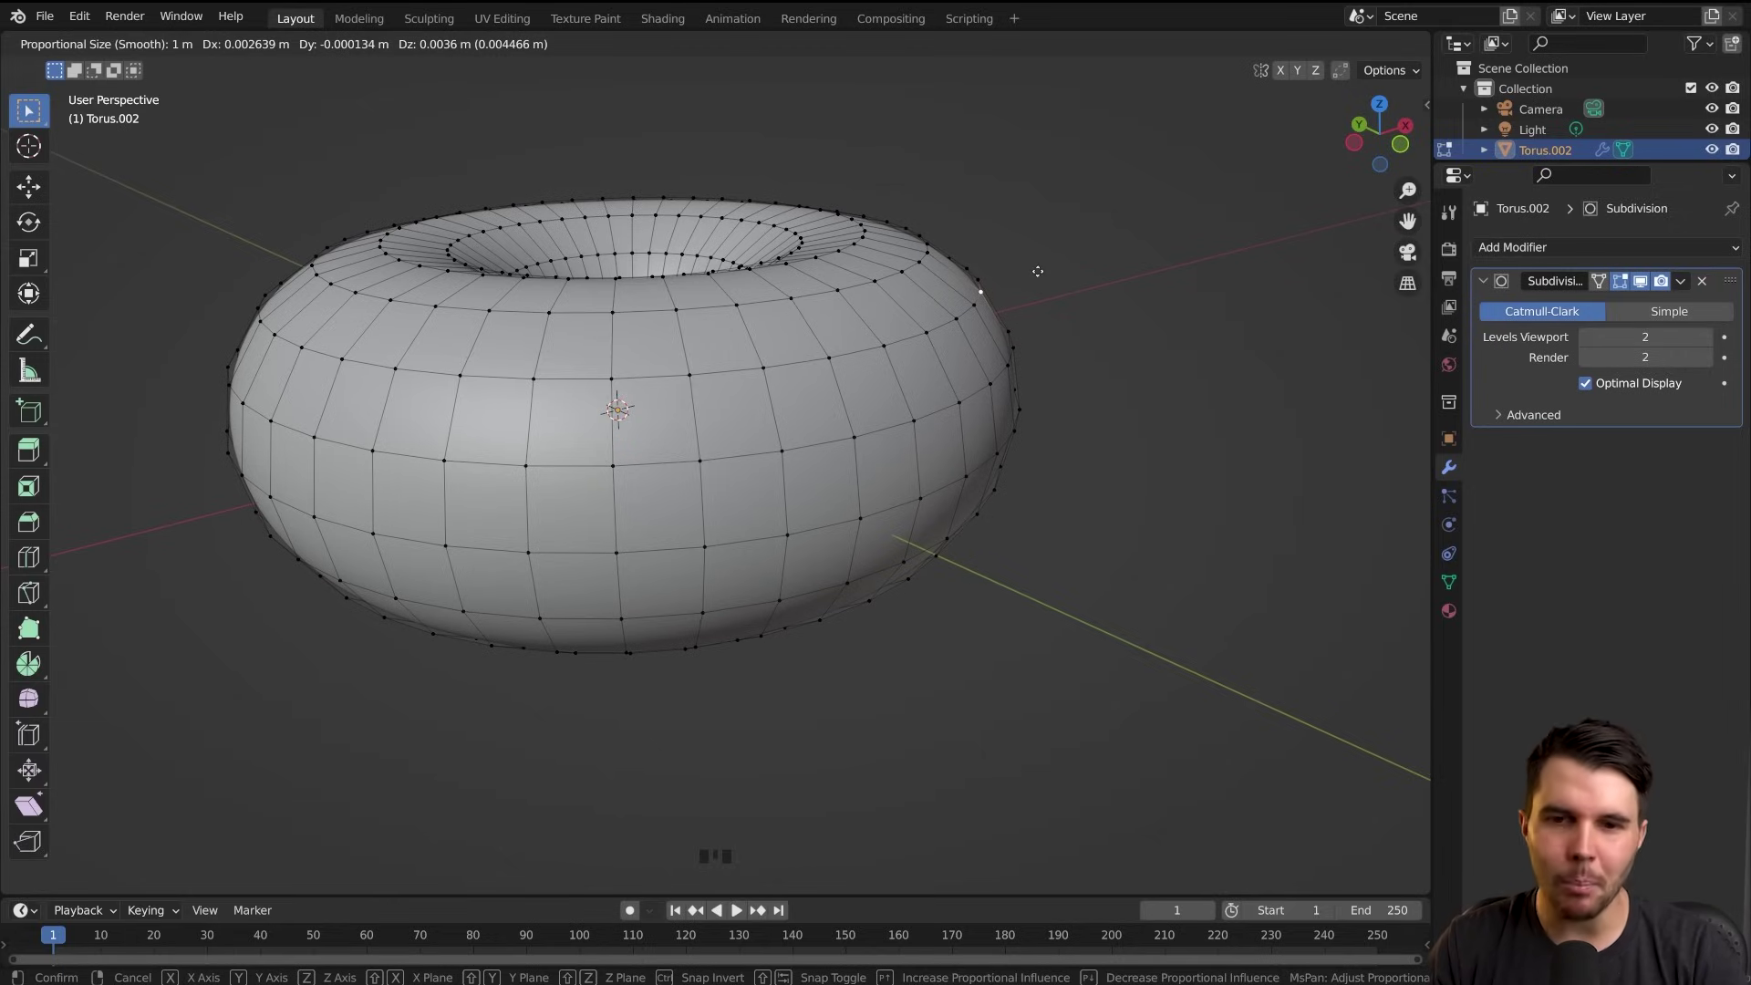
{"action": "scroll", "coordinate": [1016, 262], "scroll_direction": "up", "scroll_amount": 1}
{"action": "scroll", "coordinate": [1015, 260], "scroll_direction": "up", "scroll_amount": 20}
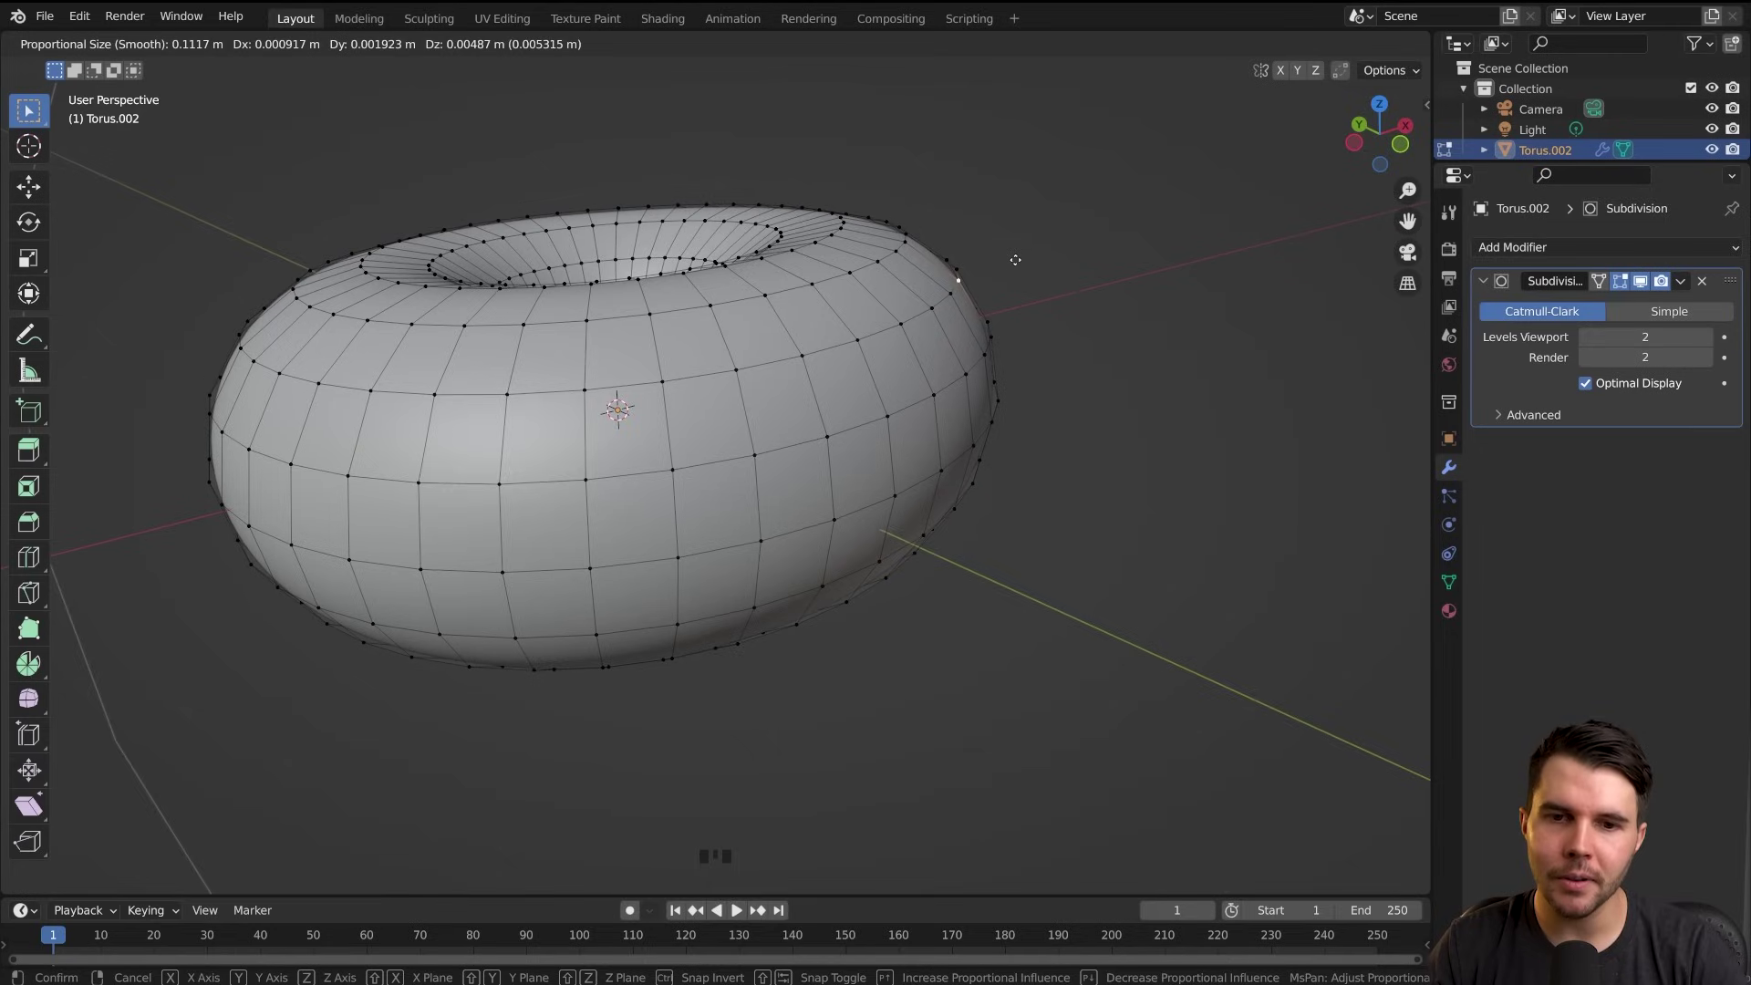
{"action": "scroll", "coordinate": [1015, 260], "scroll_direction": "down", "scroll_amount": 18}
{"action": "scroll", "coordinate": [1015, 260], "scroll_direction": "up", "scroll_amount": 13}
{"action": "scroll", "coordinate": [1015, 260], "scroll_direction": "down", "scroll_amount": 2}
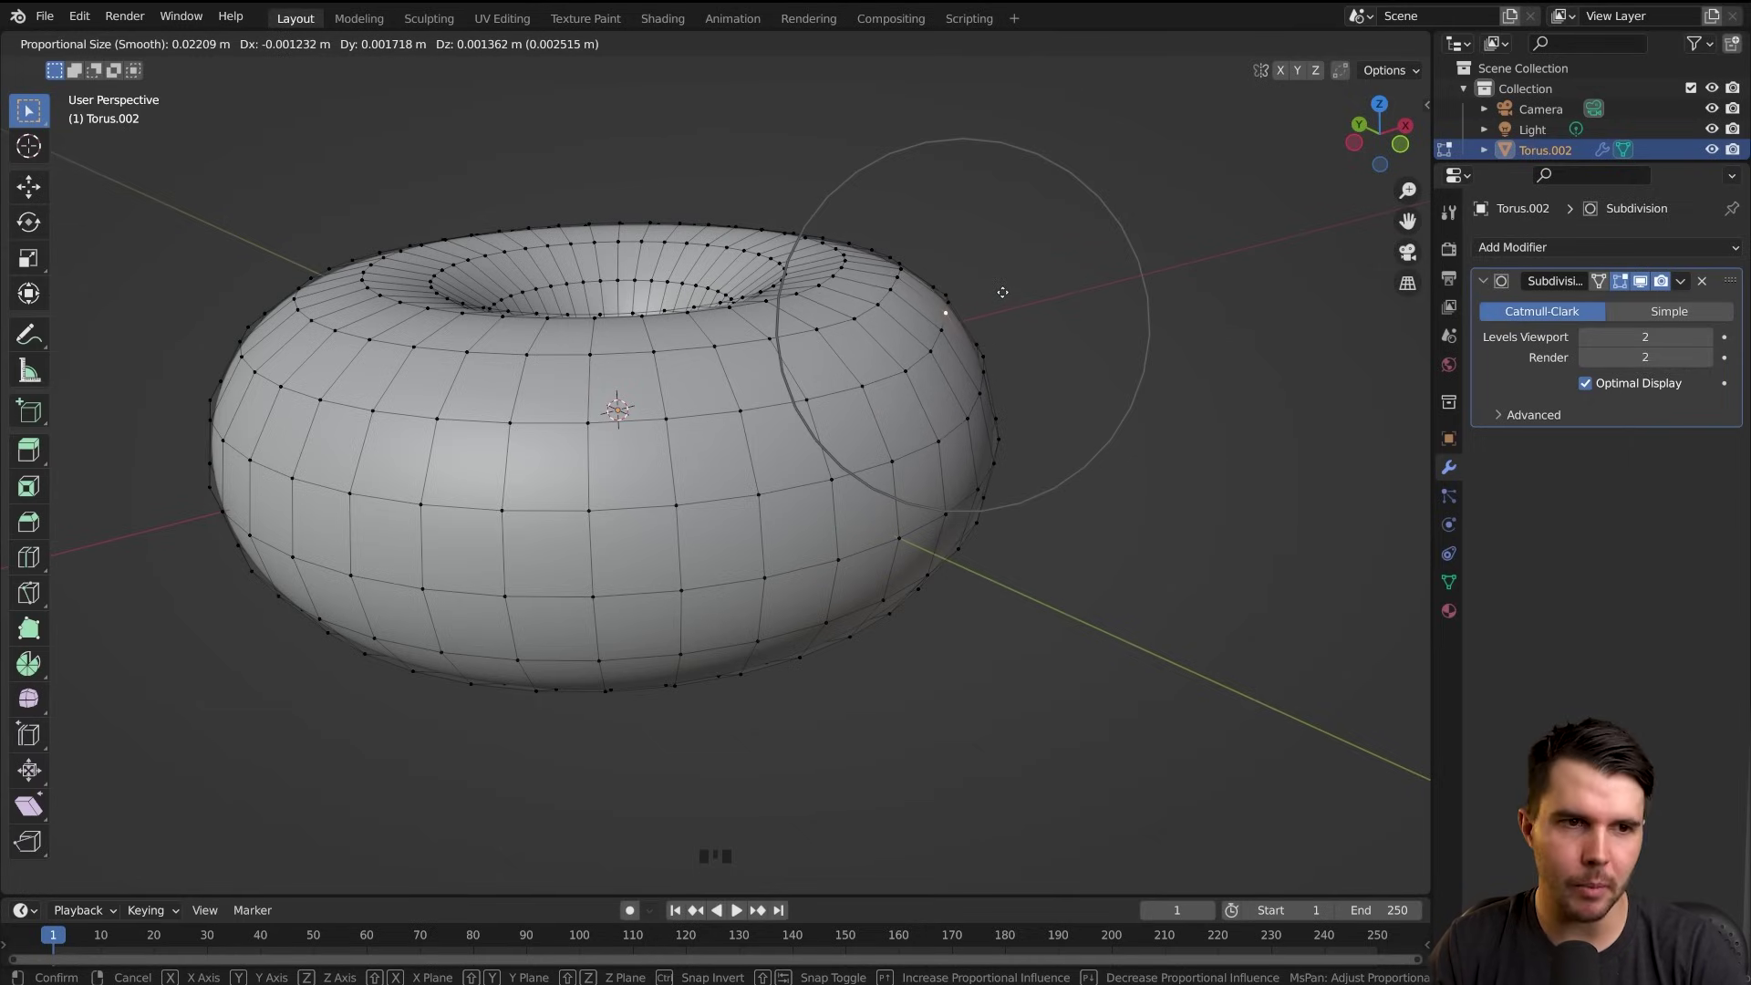
{"action": "scroll", "coordinate": [1002, 292], "scroll_direction": "down", "scroll_amount": 4}
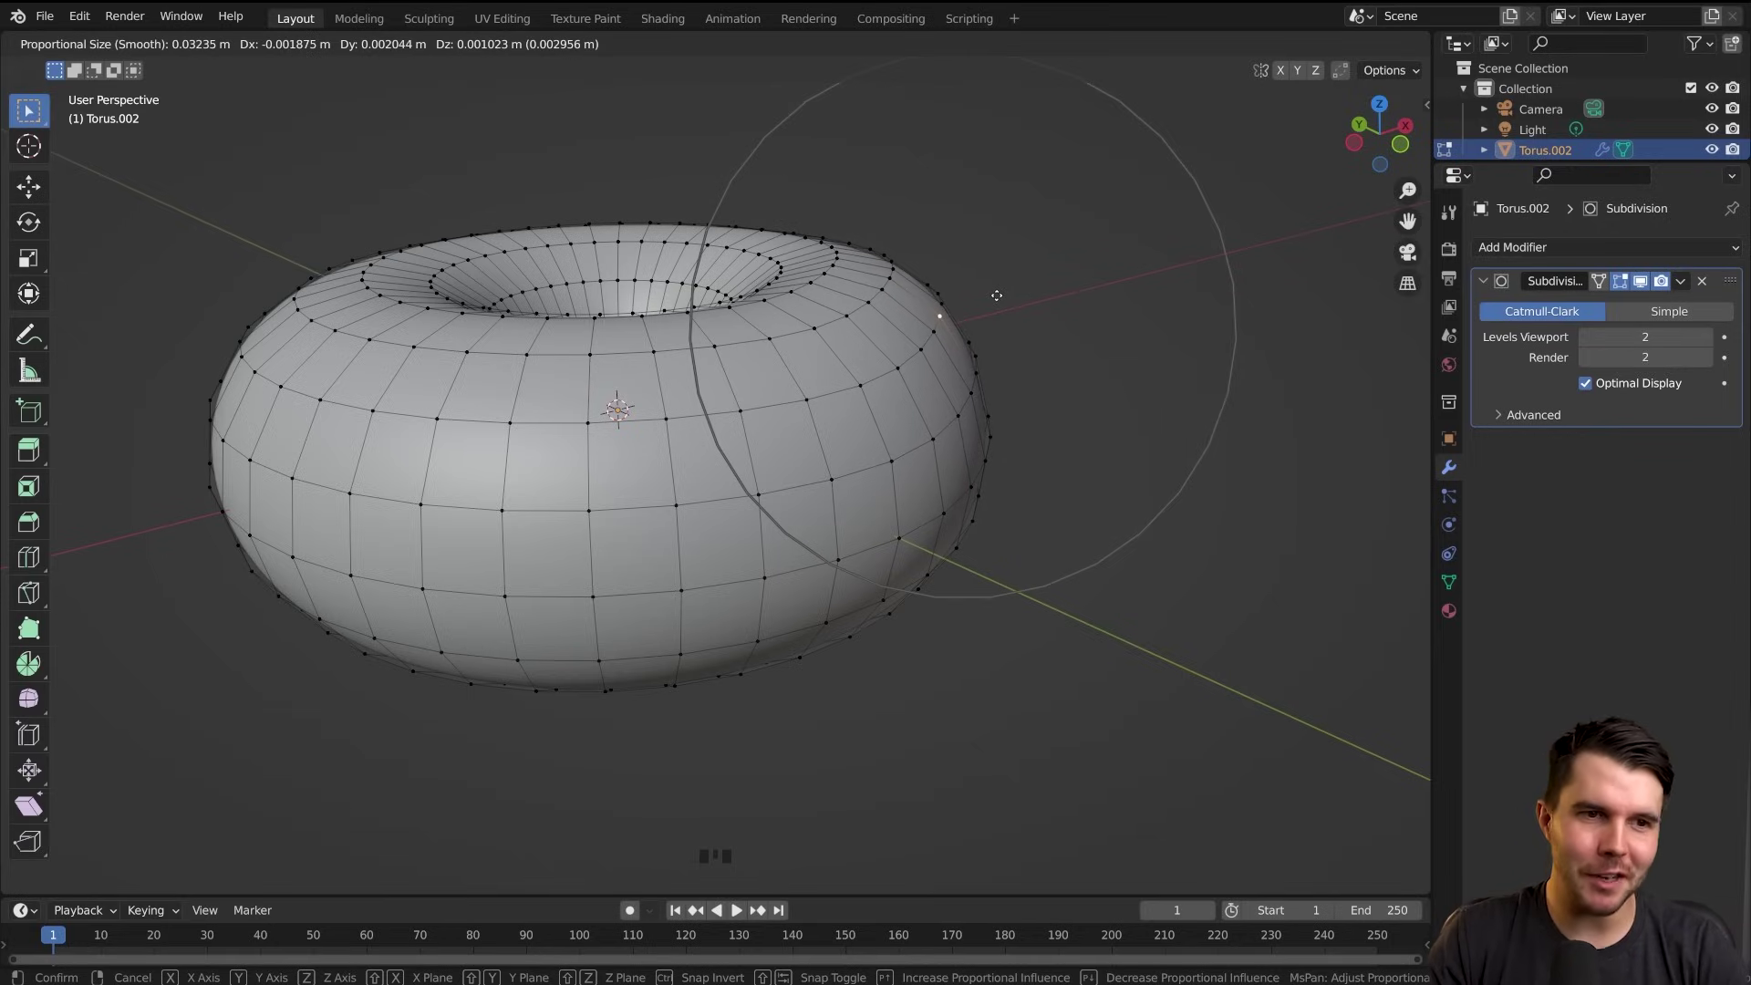
{"action": "scroll", "coordinate": [1020, 283], "scroll_direction": "down", "scroll_amount": 3}
{"action": "scroll", "coordinate": [1019, 283], "scroll_direction": "up", "scroll_amount": 1}
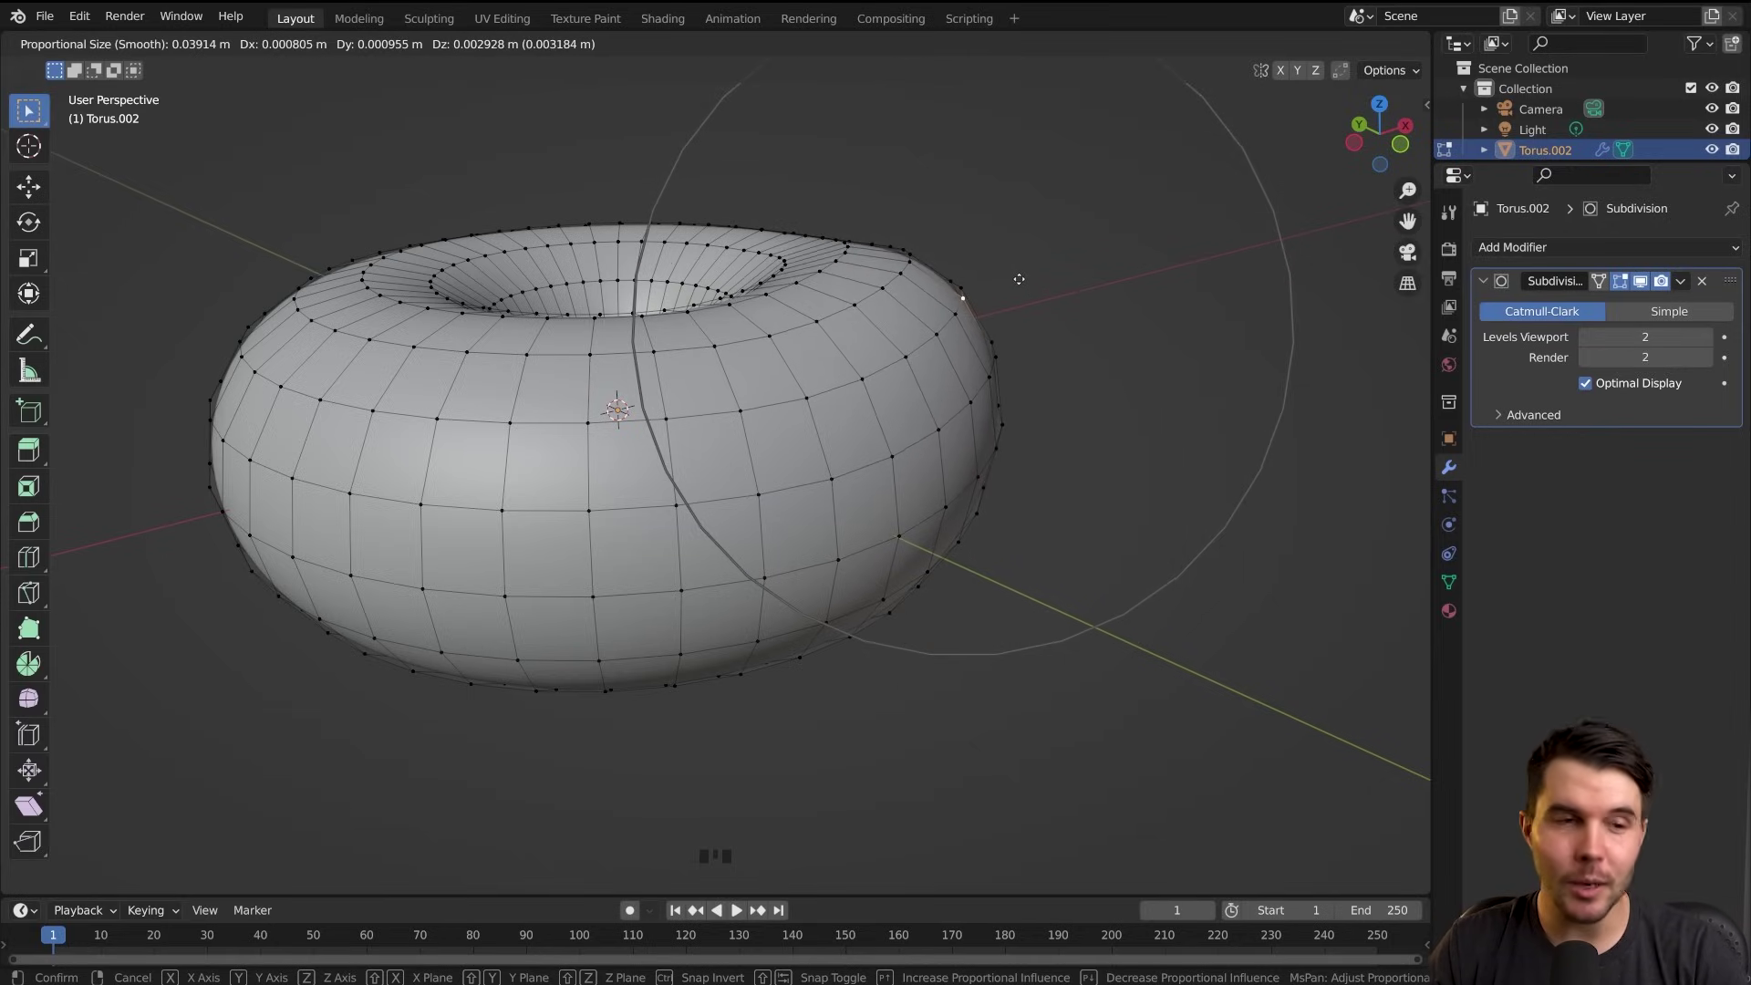
{"action": "scroll", "coordinate": [1017, 287], "scroll_direction": "up", "scroll_amount": 7}
{"action": "scroll", "coordinate": [1012, 287], "scroll_direction": "up", "scroll_amount": 7}
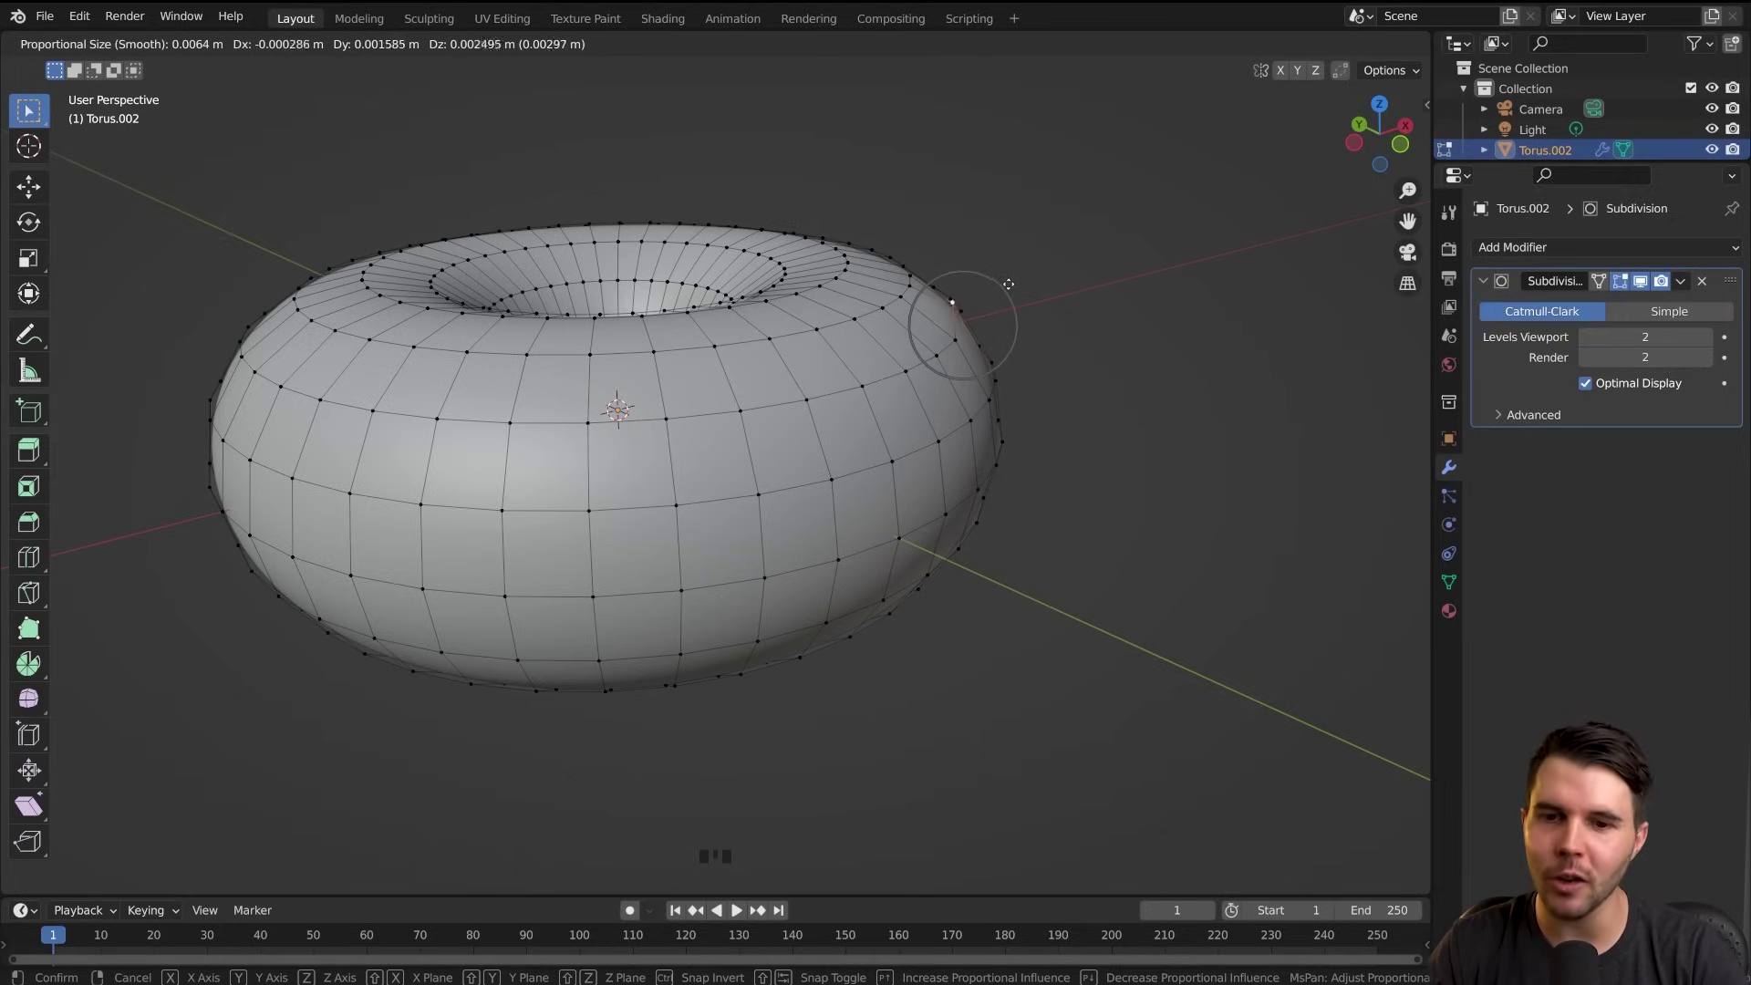
{"action": "scroll", "coordinate": [1012, 287], "scroll_direction": "down", "scroll_amount": 6}
{"action": "scroll", "coordinate": [1013, 291], "scroll_direction": "down", "scroll_amount": 10}
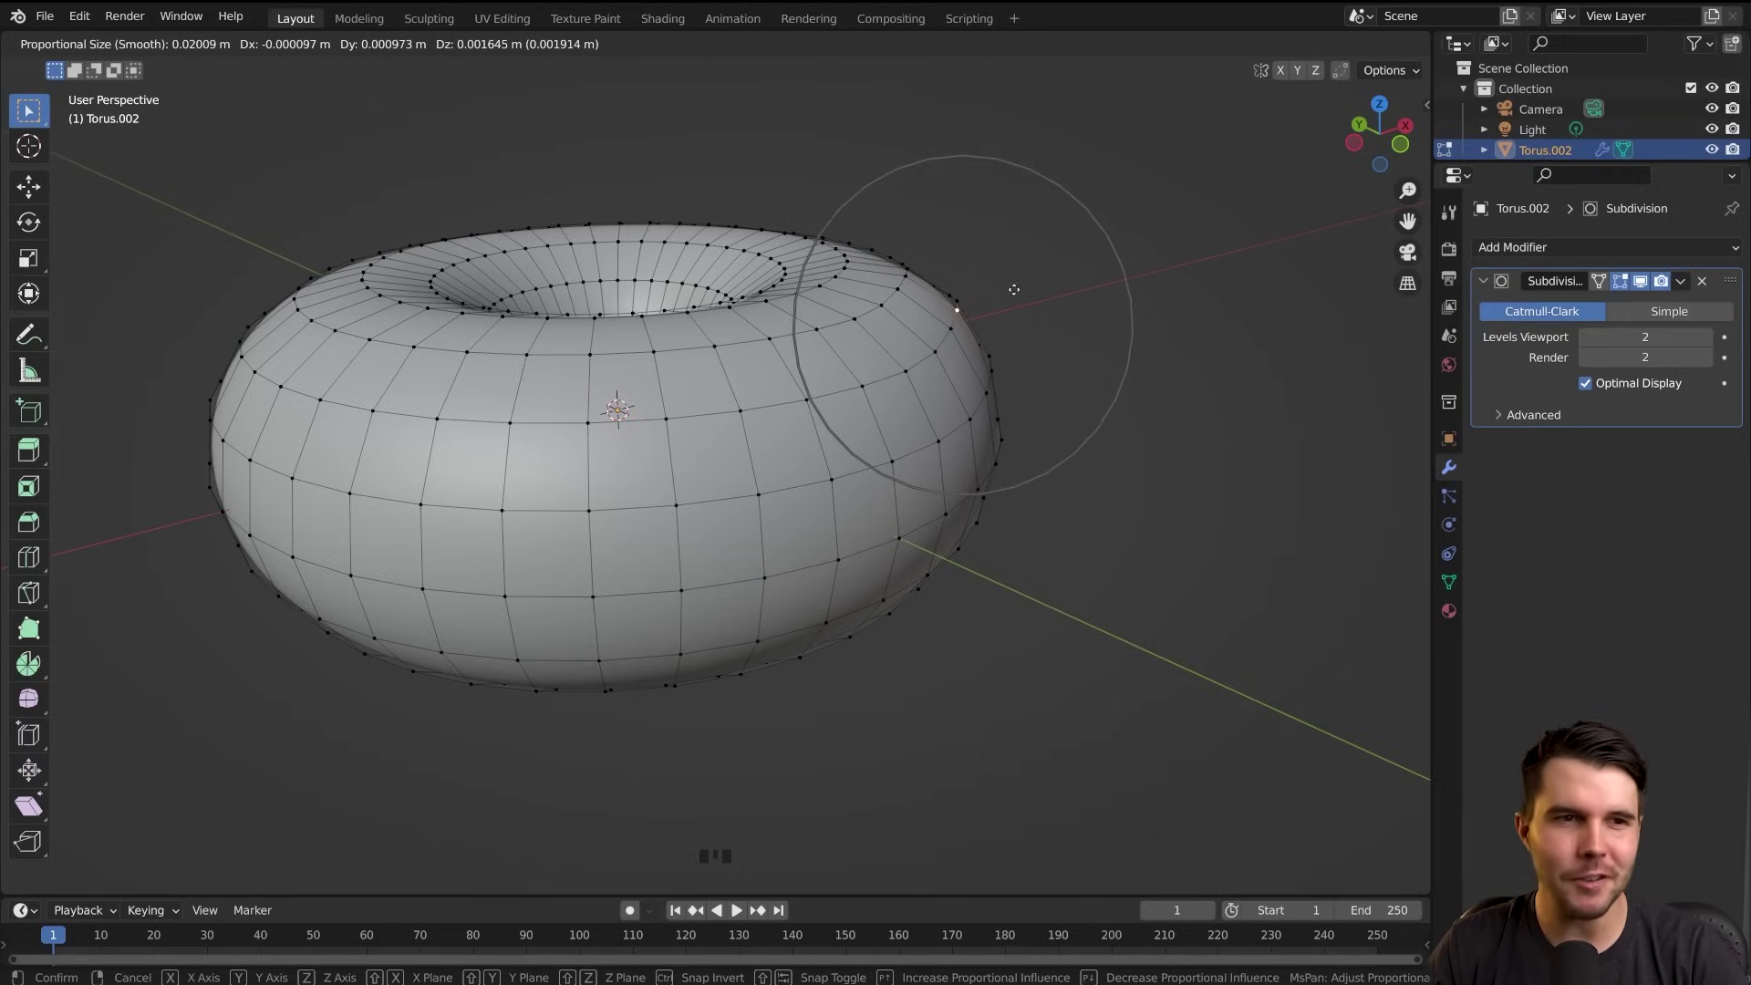
{"action": "scroll", "coordinate": [1012, 290], "scroll_direction": "up", "scroll_amount": 9}
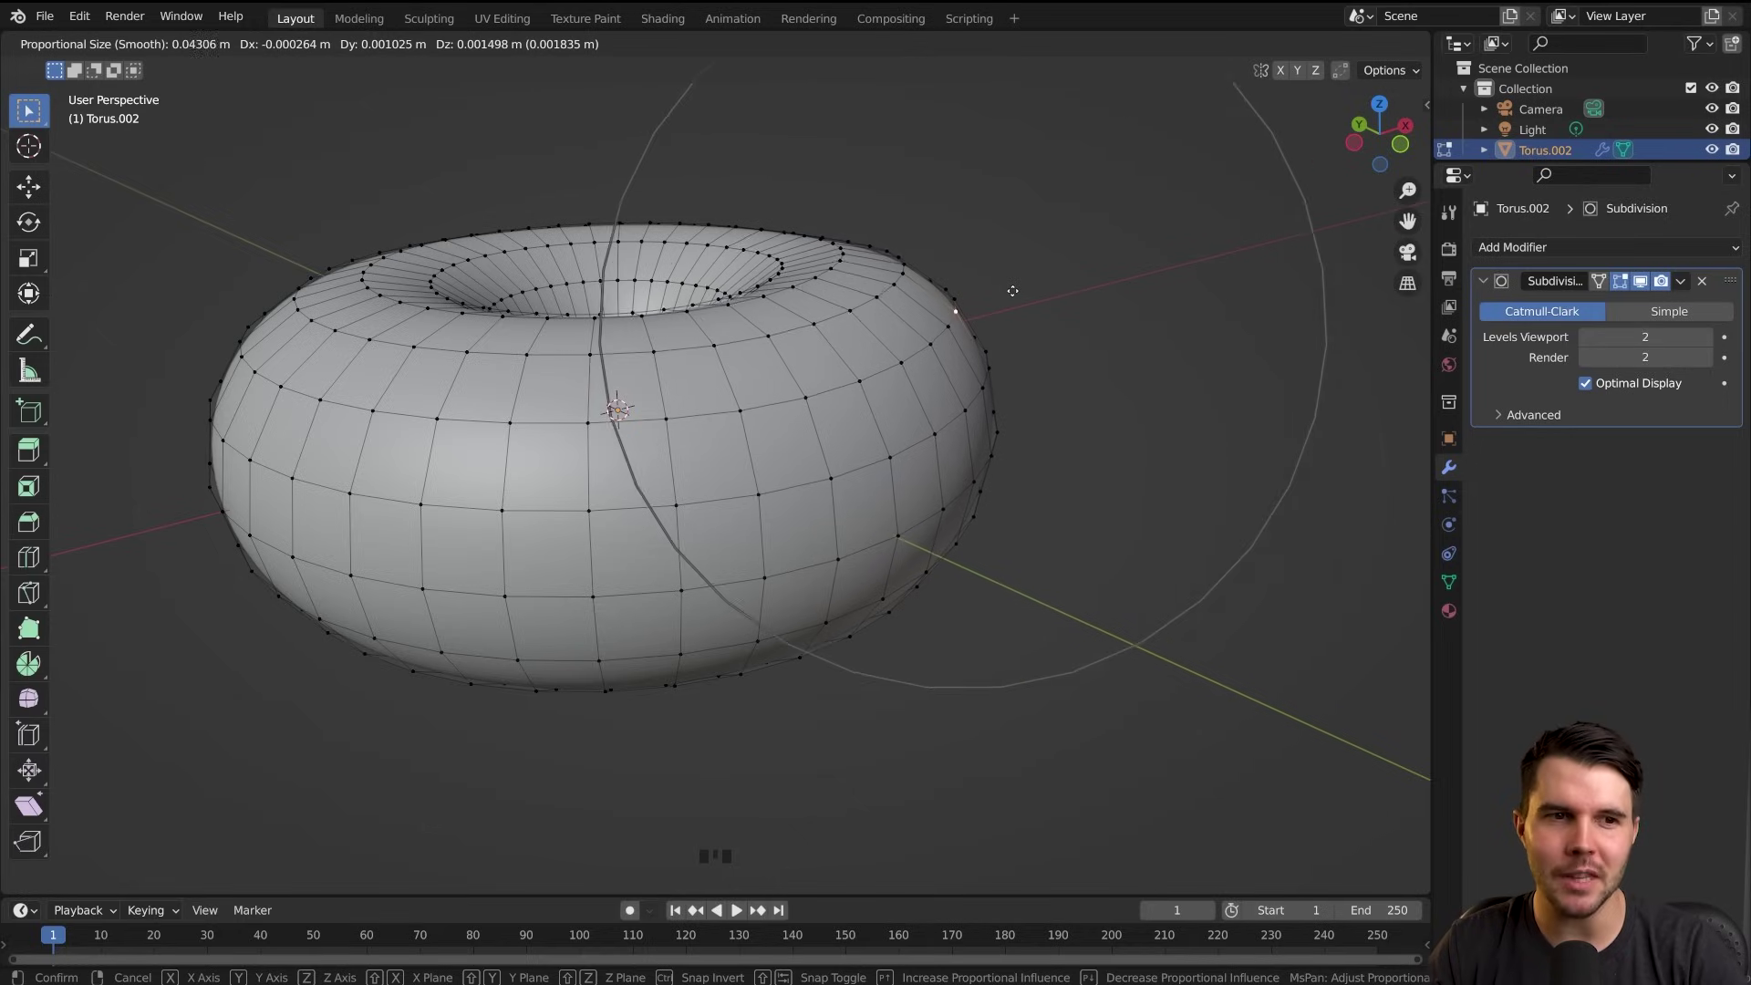
{"action": "scroll", "coordinate": [1012, 290], "scroll_direction": "down", "scroll_amount": 5}
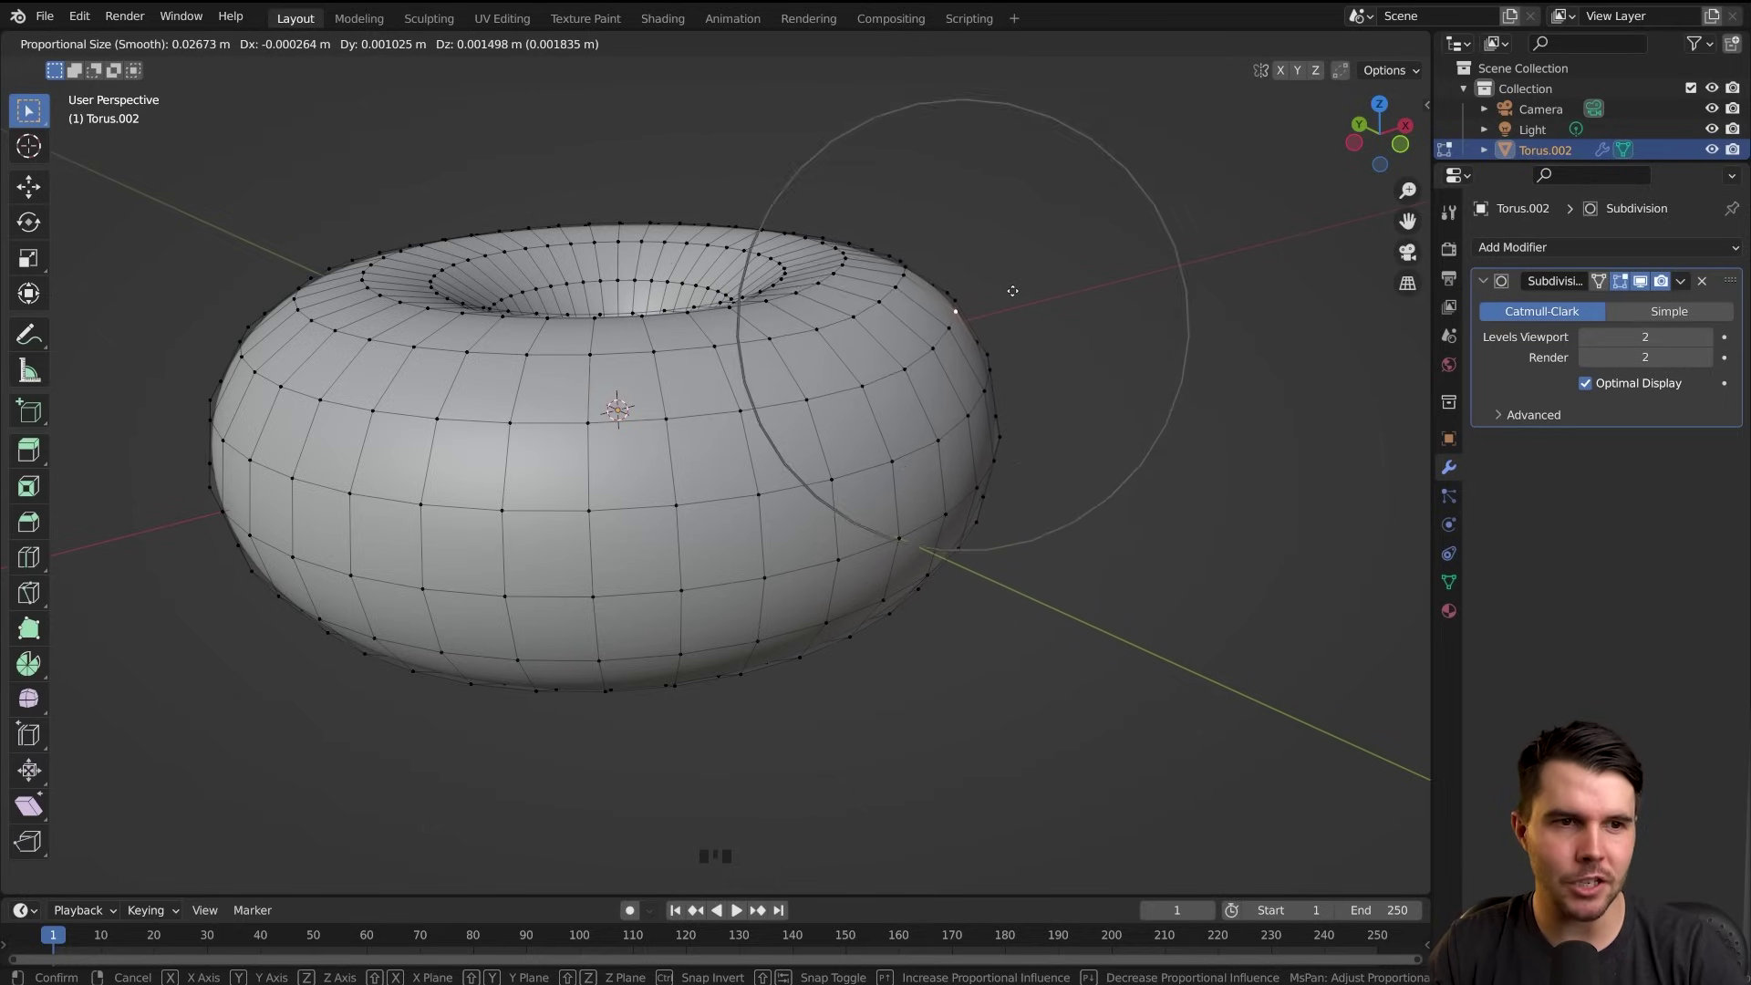
{"action": "scroll", "coordinate": [1012, 290], "scroll_direction": "down", "scroll_amount": 3}
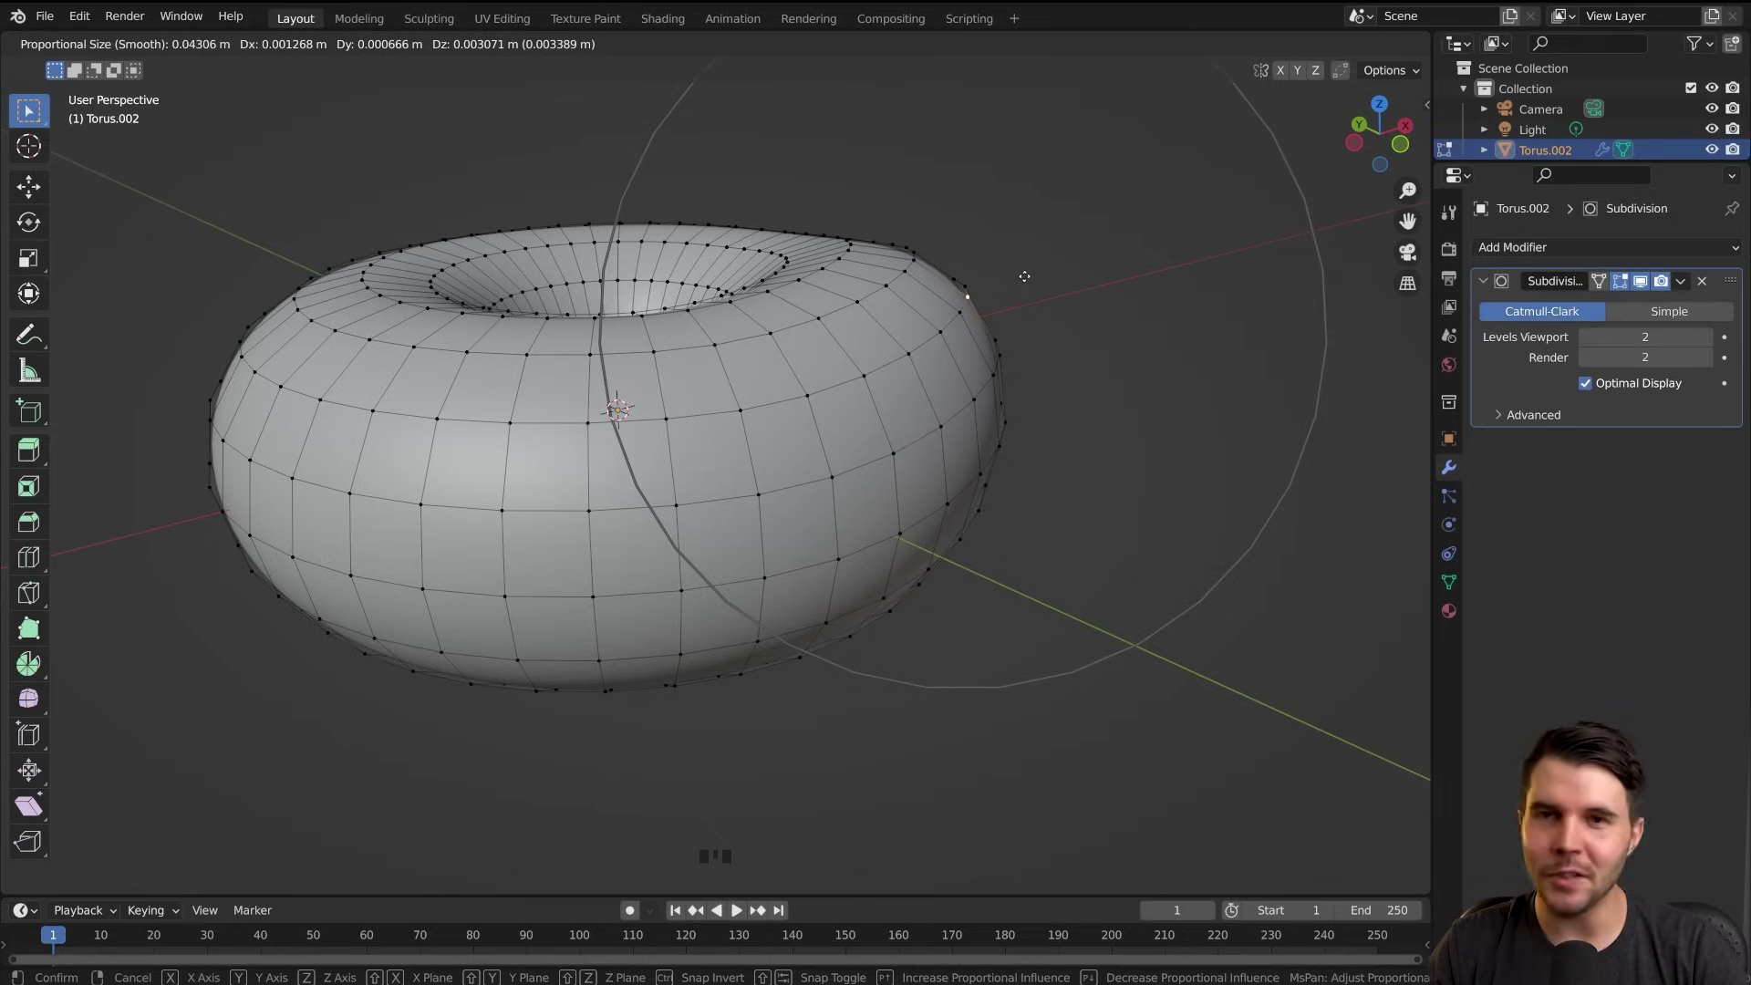
{"action": "right_click", "coordinate": [1023, 287]}
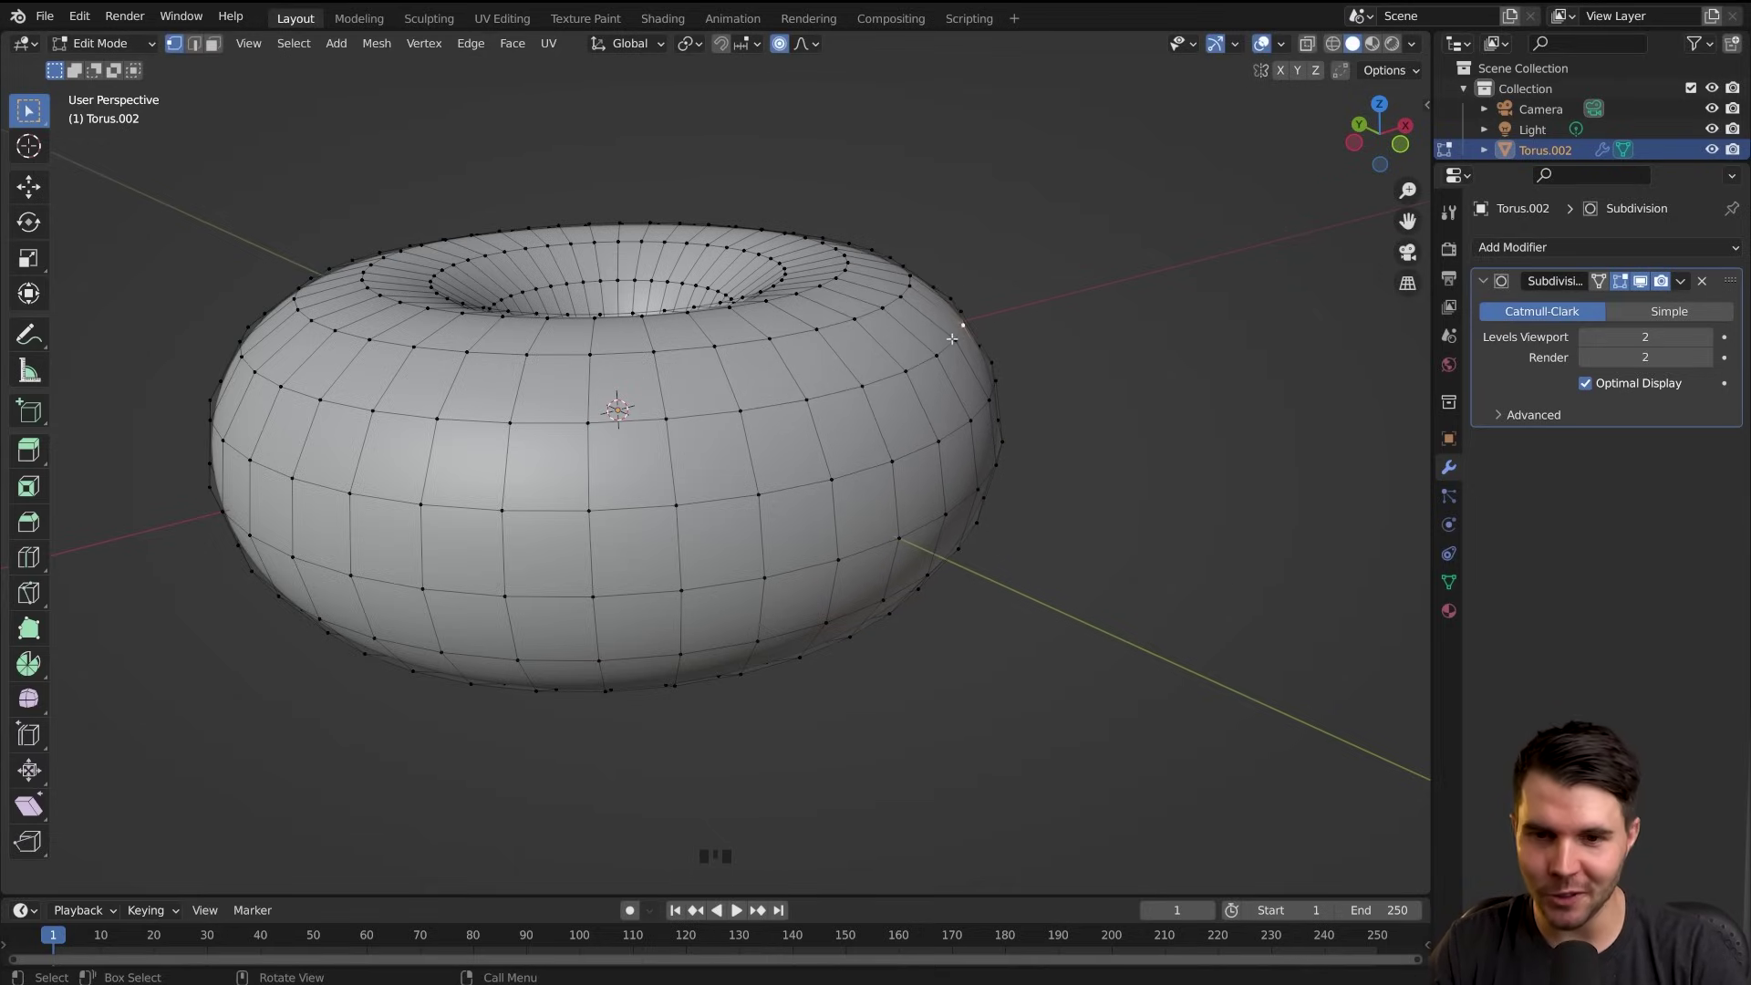
Select the neighbouring vertex on the upper outer side, apply a zero-distance move and set its proportional size to 0.040
{"action": "left_click", "coordinate": [952, 339]}
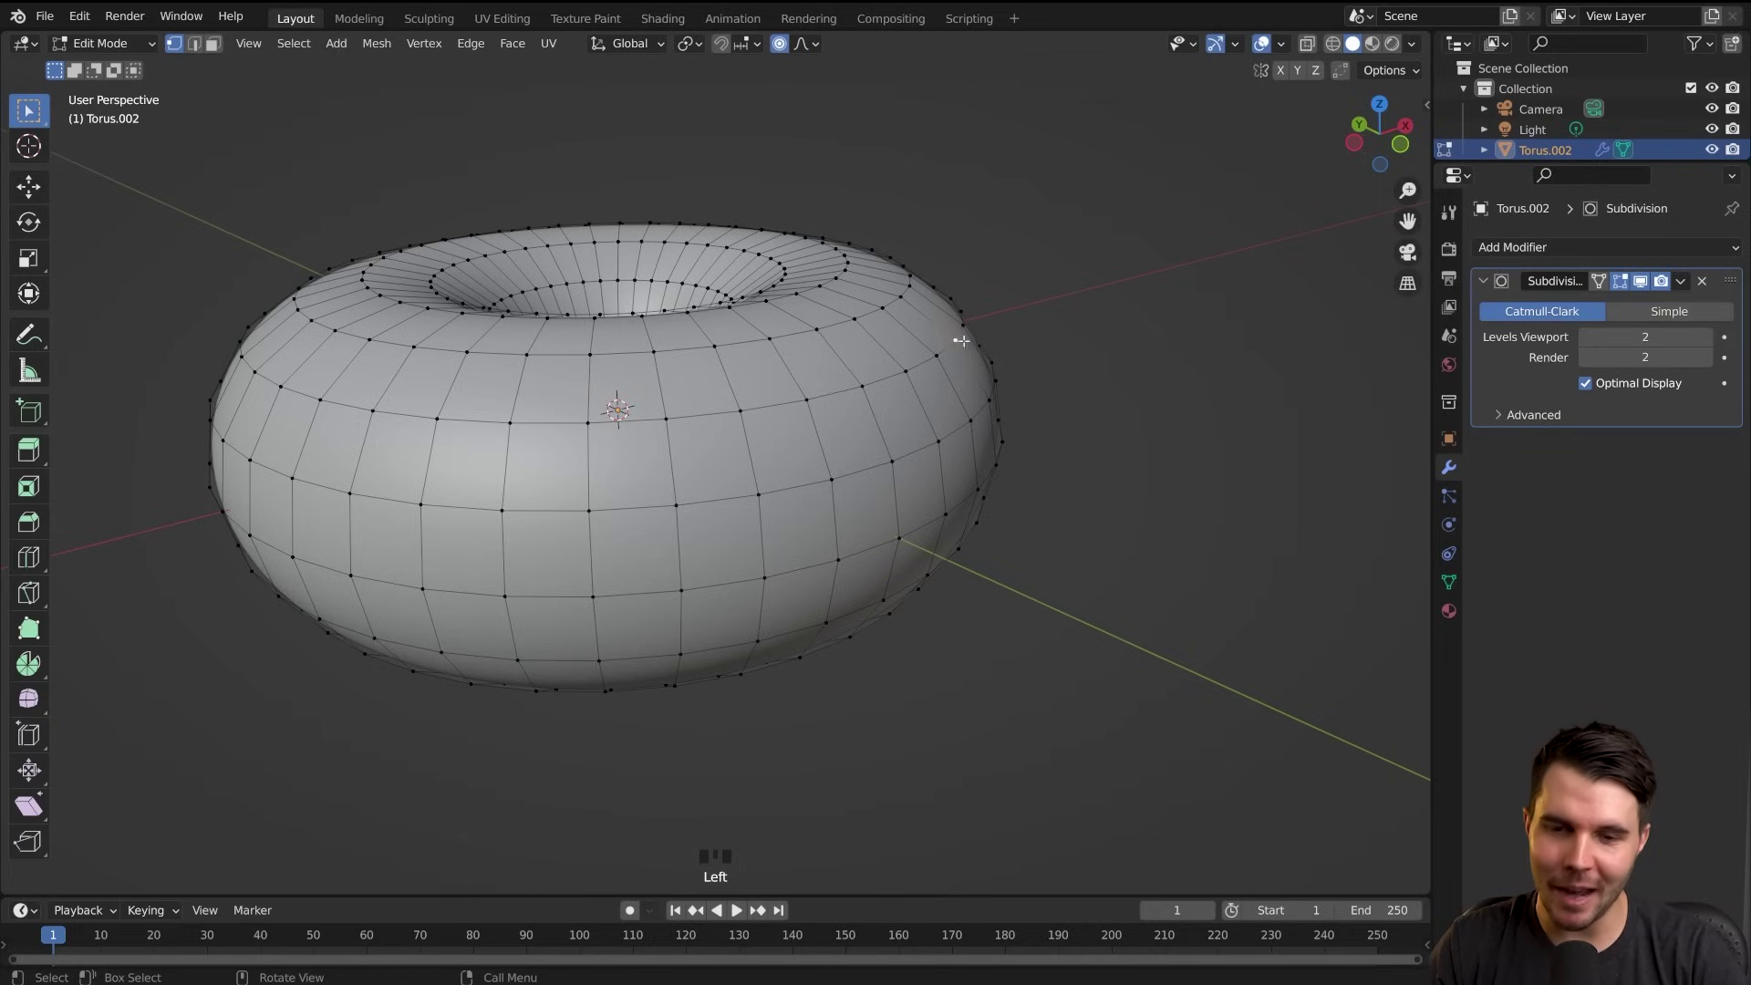
{"action": "key", "text": "g"}
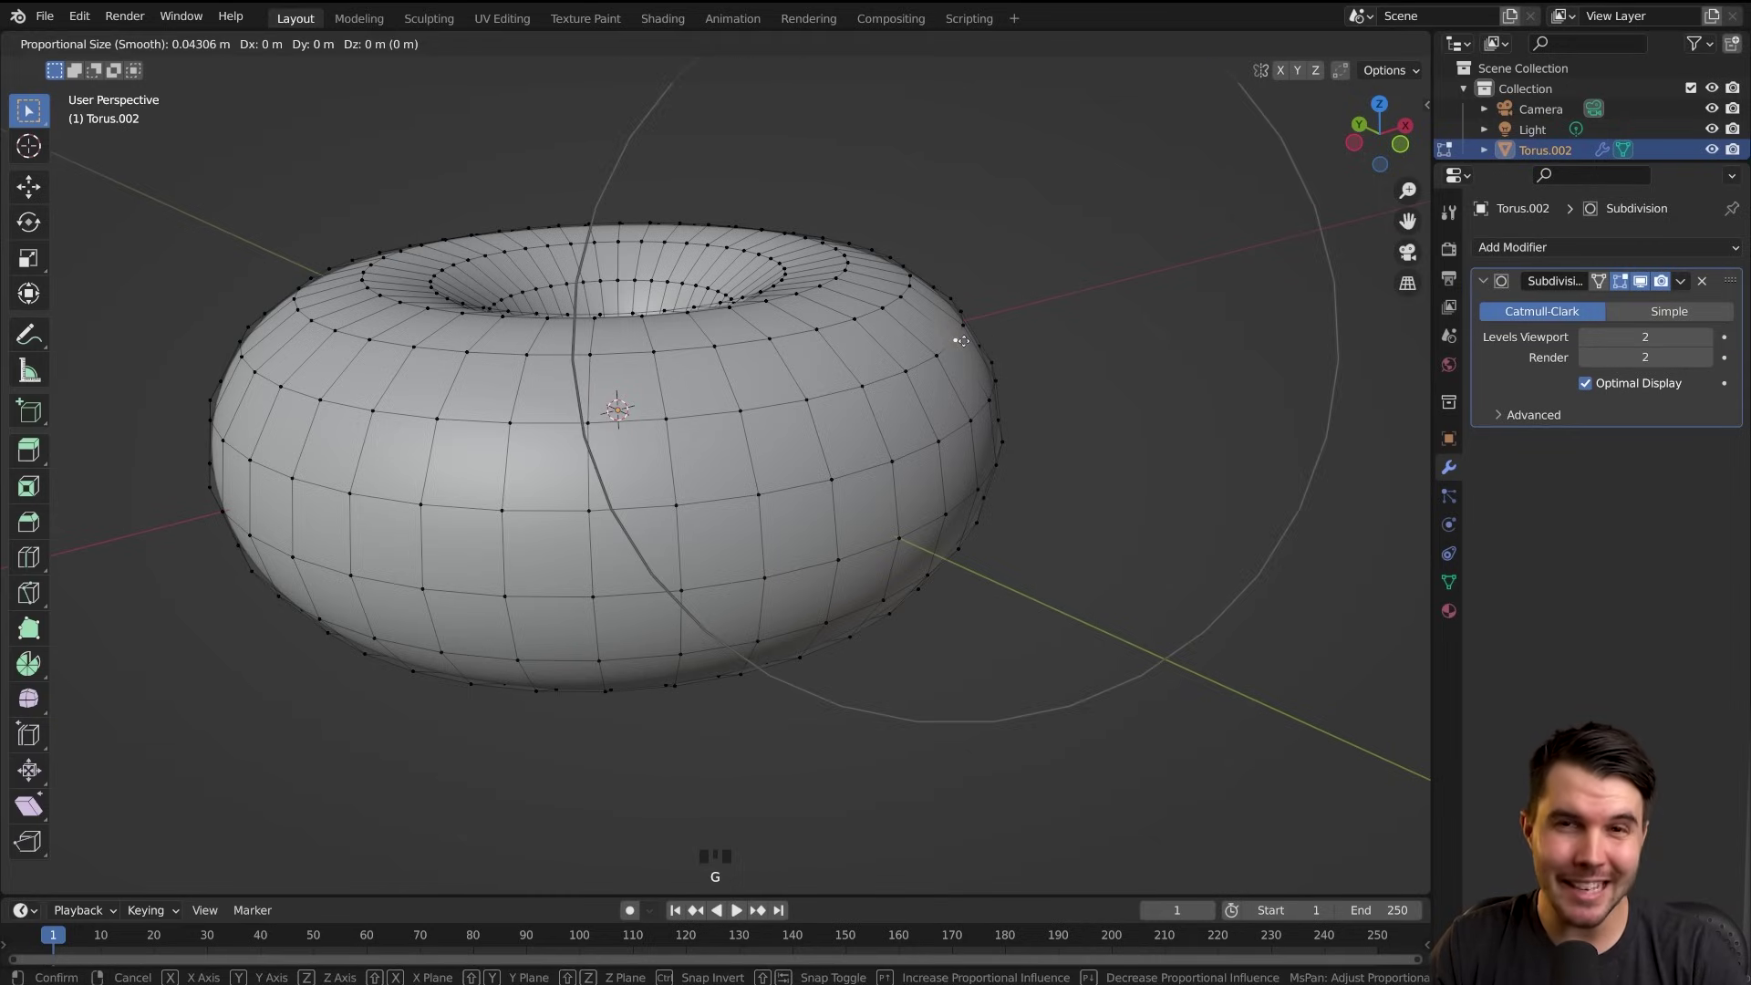
{"action": "left_click", "coordinate": [962, 340]}
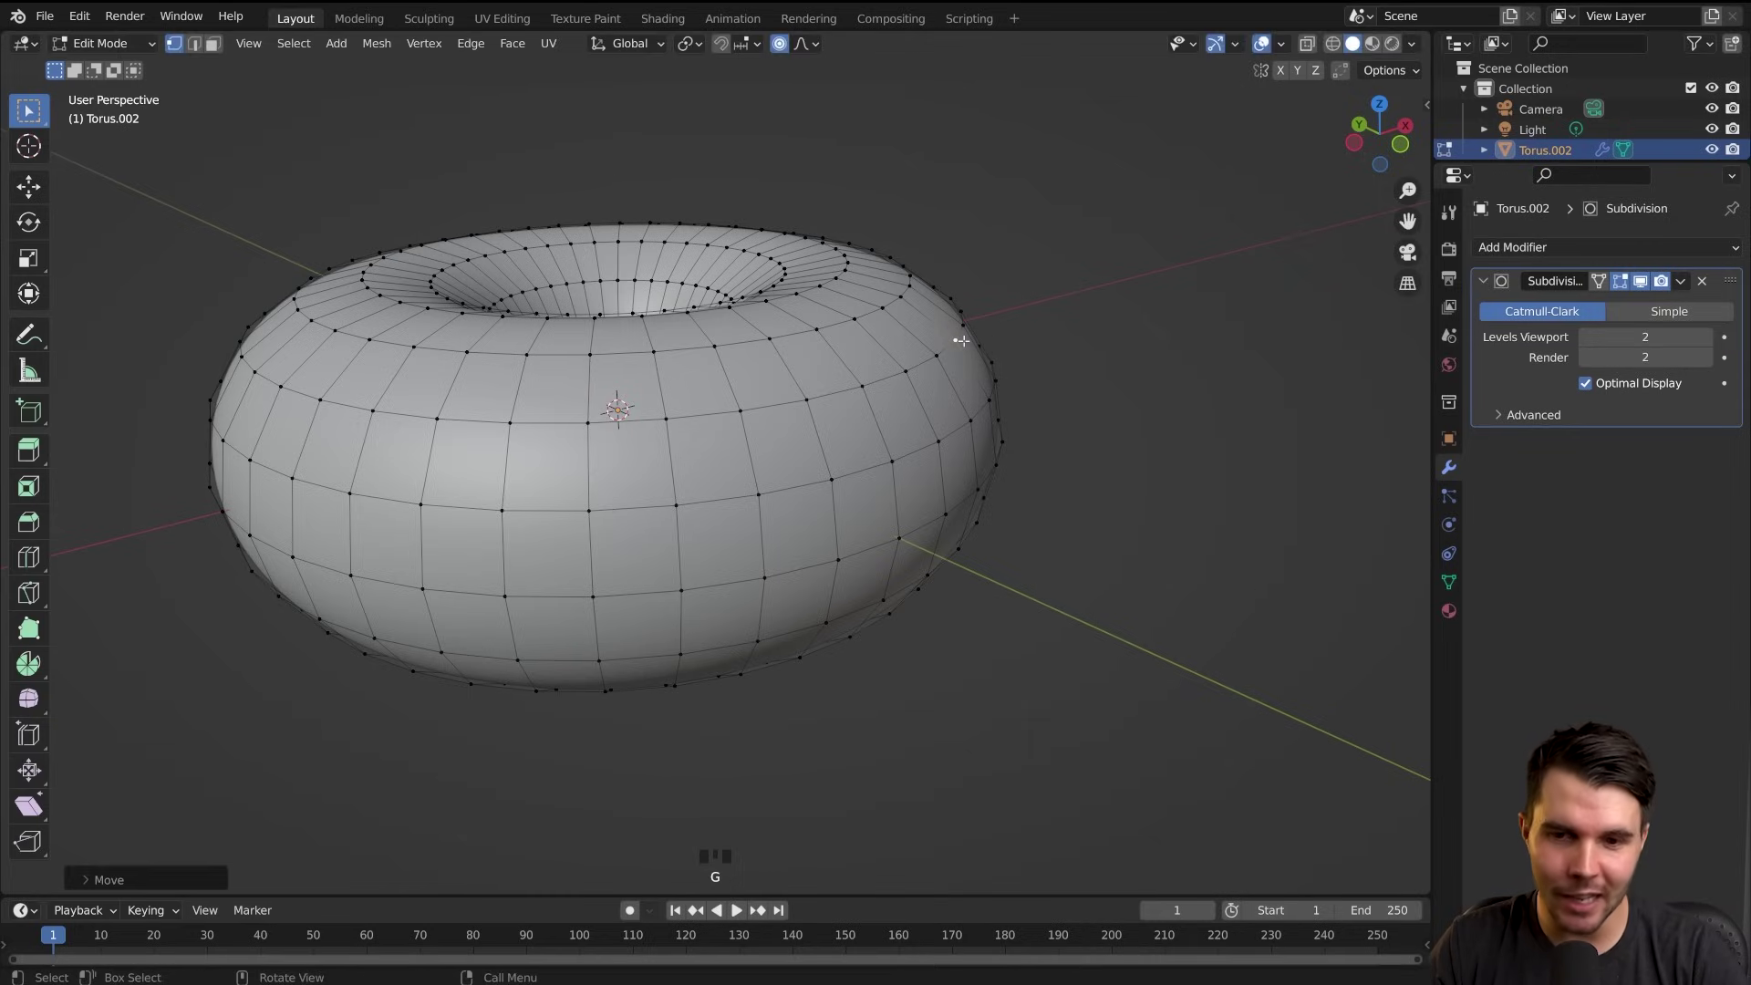
{"action": "left_click", "coordinate": [118, 878]}
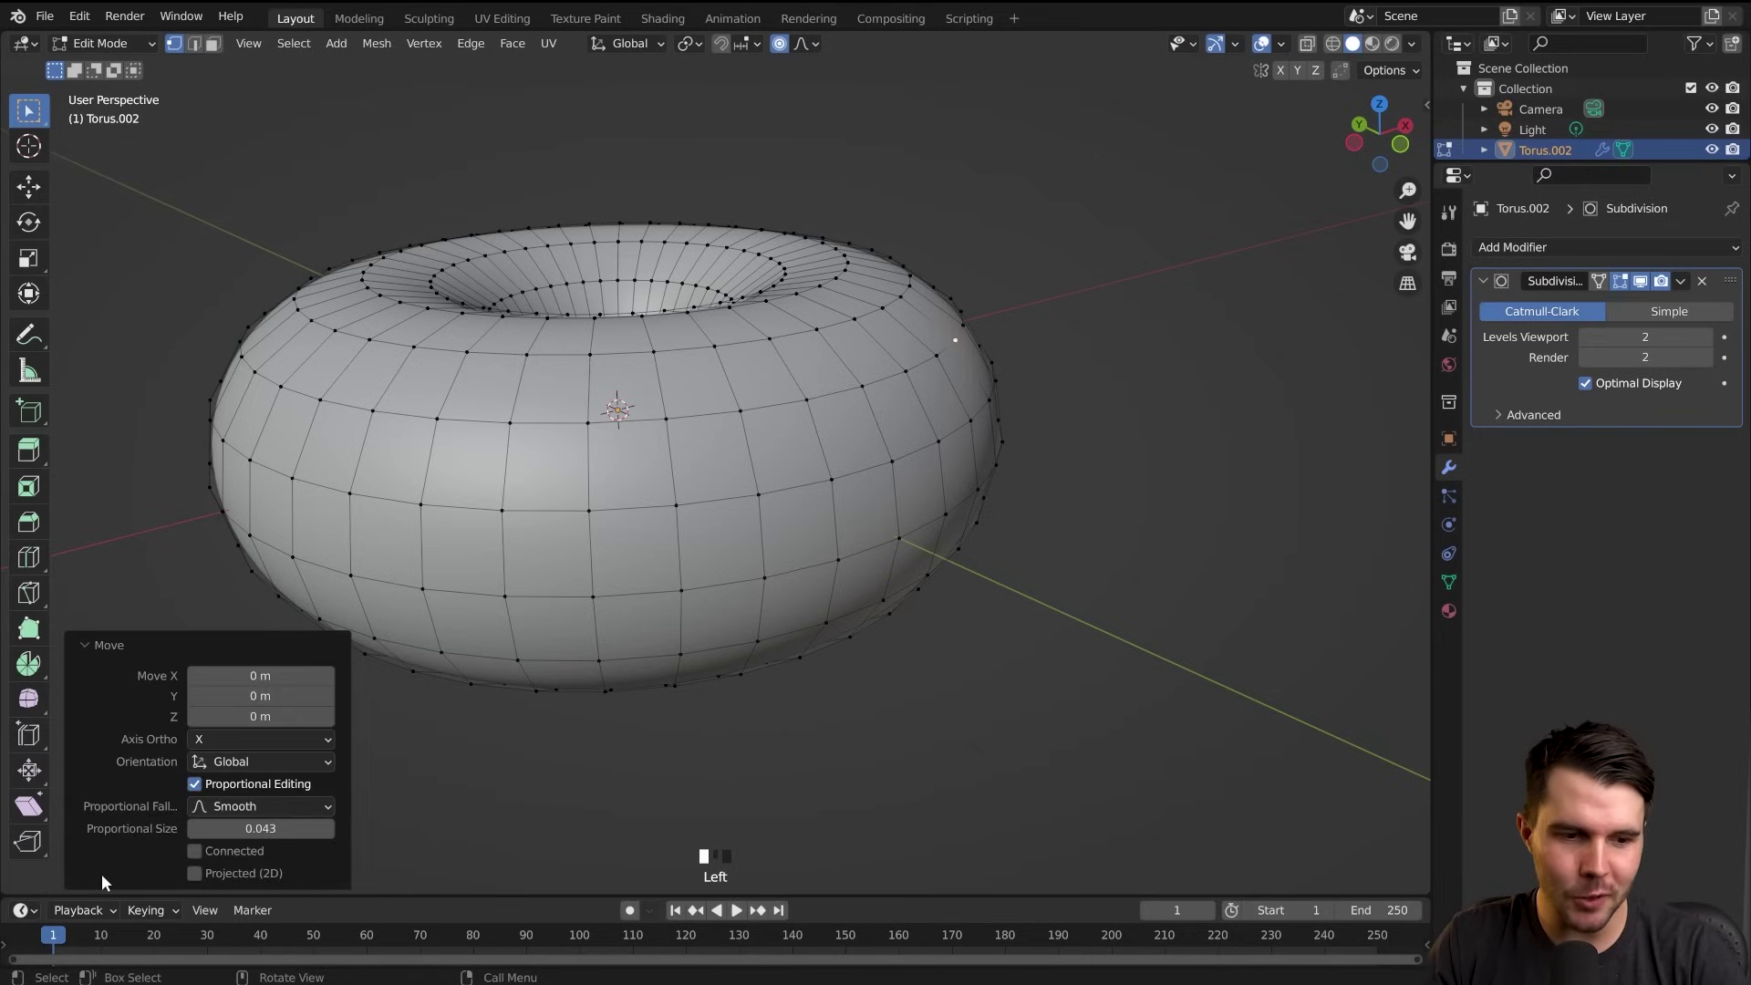
{"action": "left_click_drag", "start_coordinate": [252, 828], "coordinate": [266, 828]}
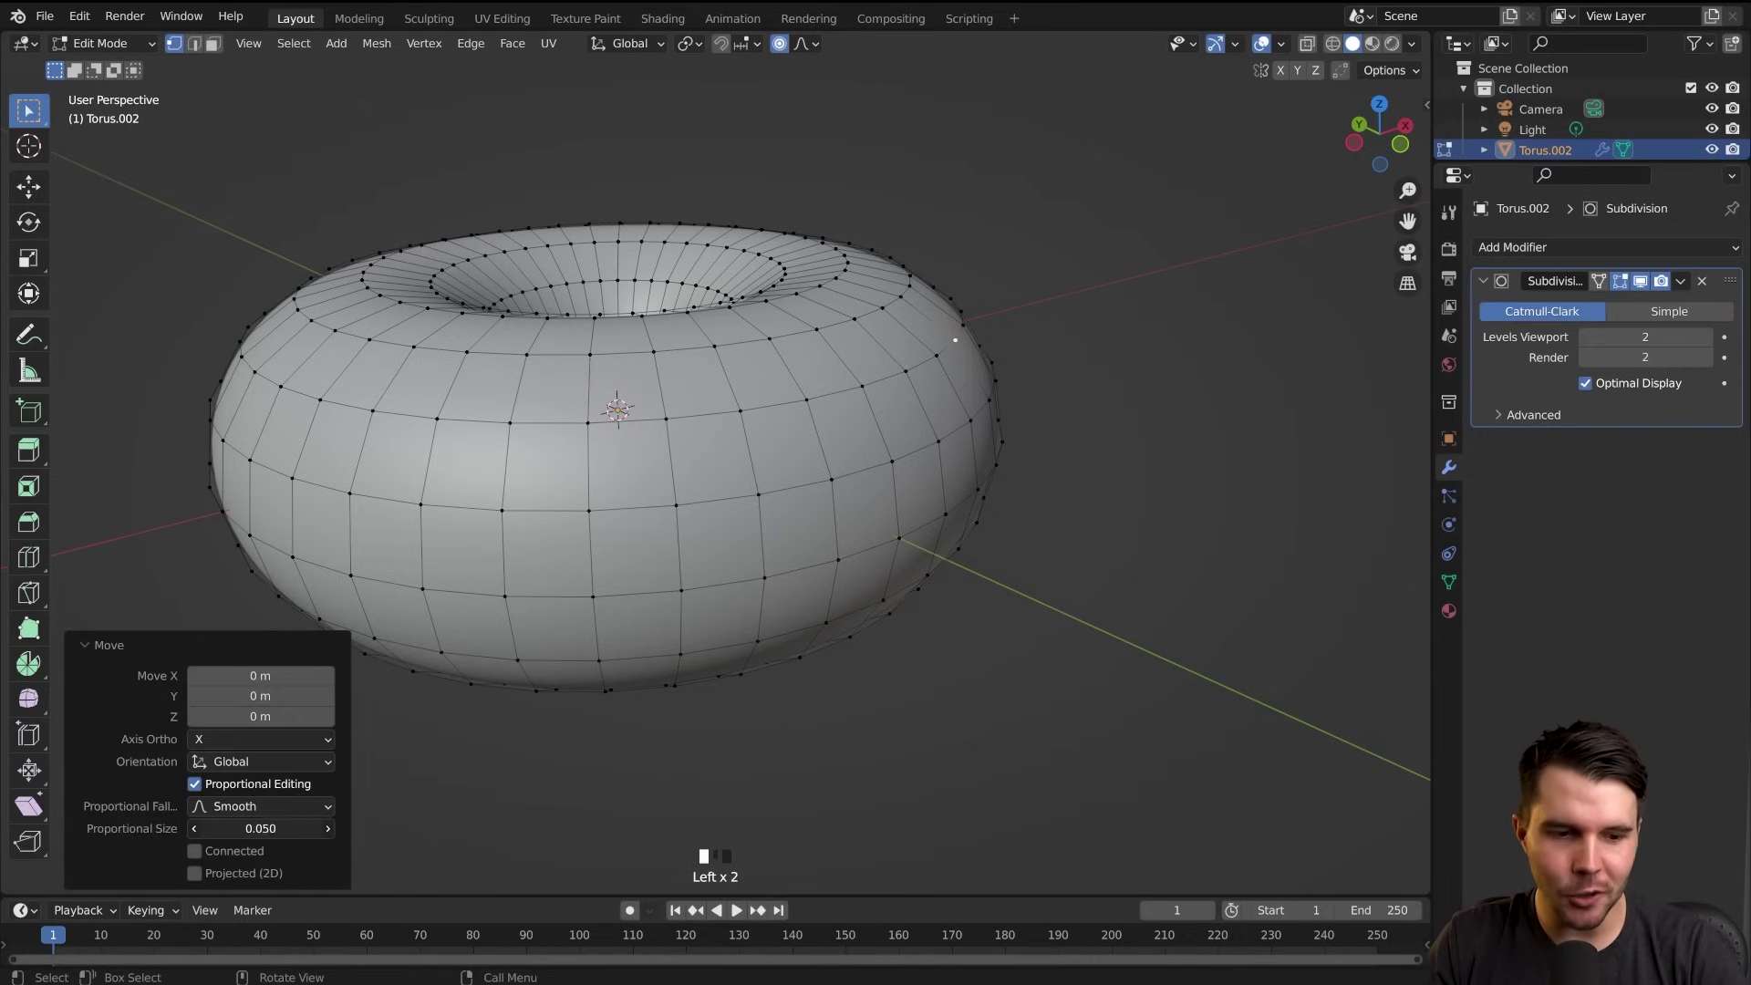
{"action": "left_click_drag", "start_coordinate": [260, 828], "coordinate": [262, 828]}
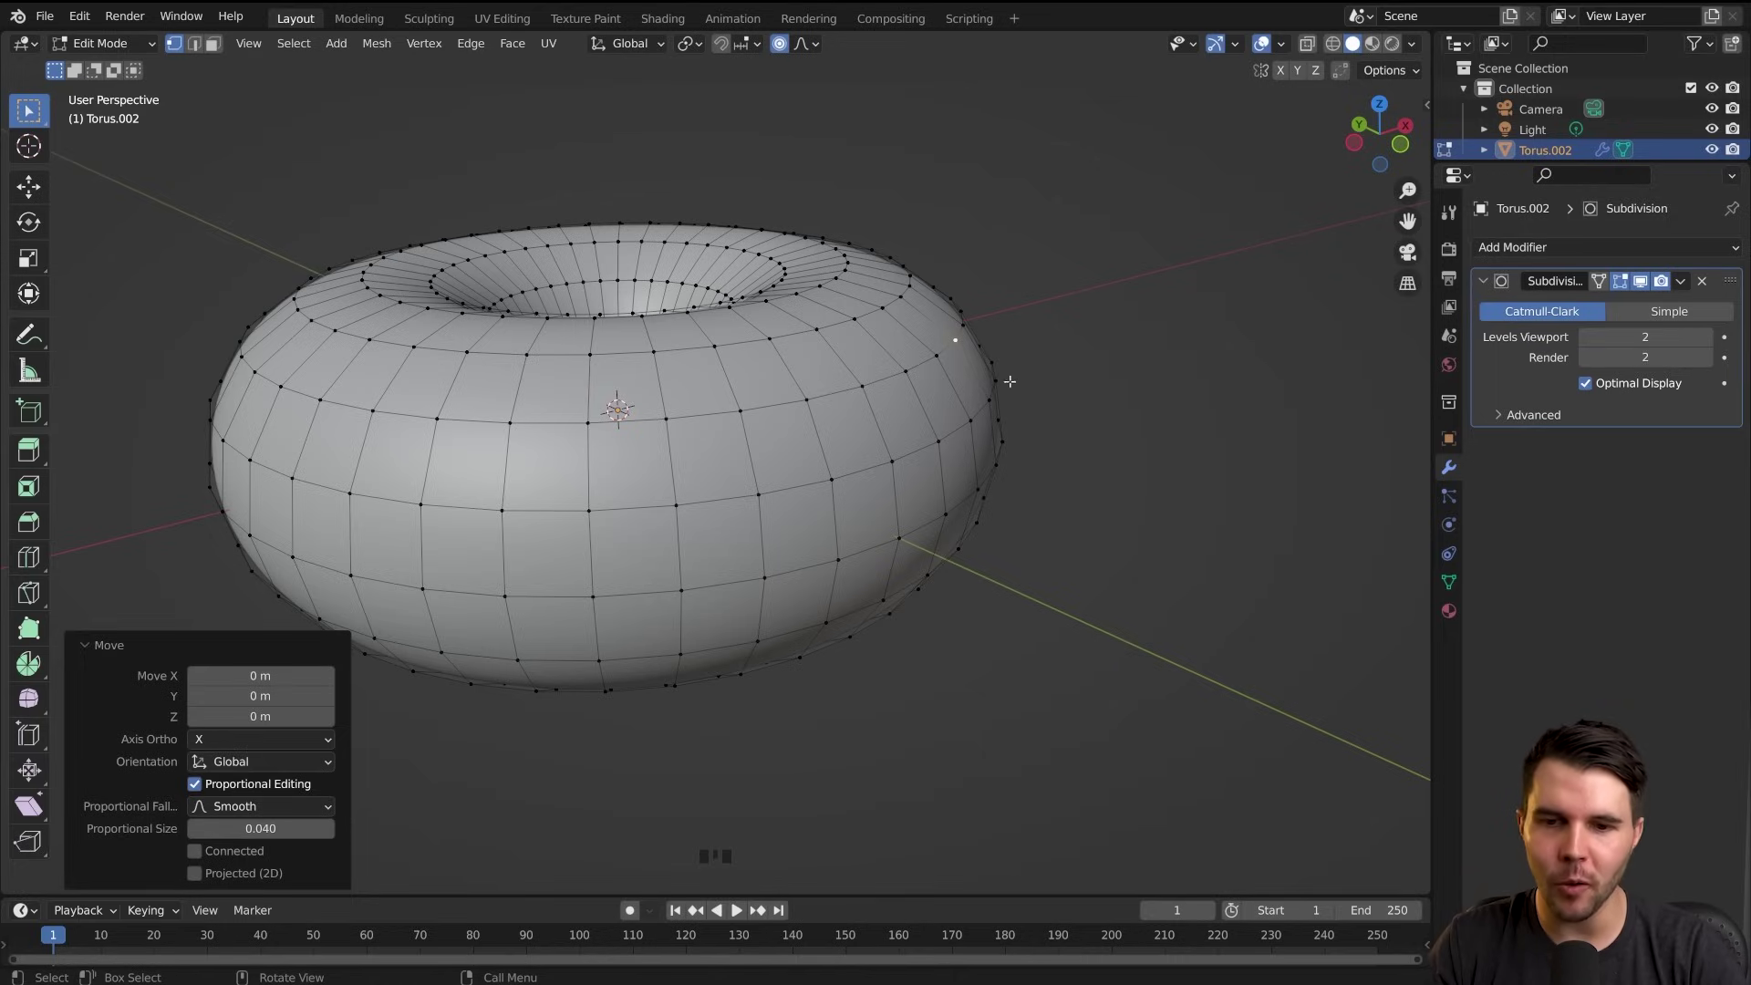
{"action": "left_click", "coordinate": [956, 338]}
{"action": "key", "text": "g"}
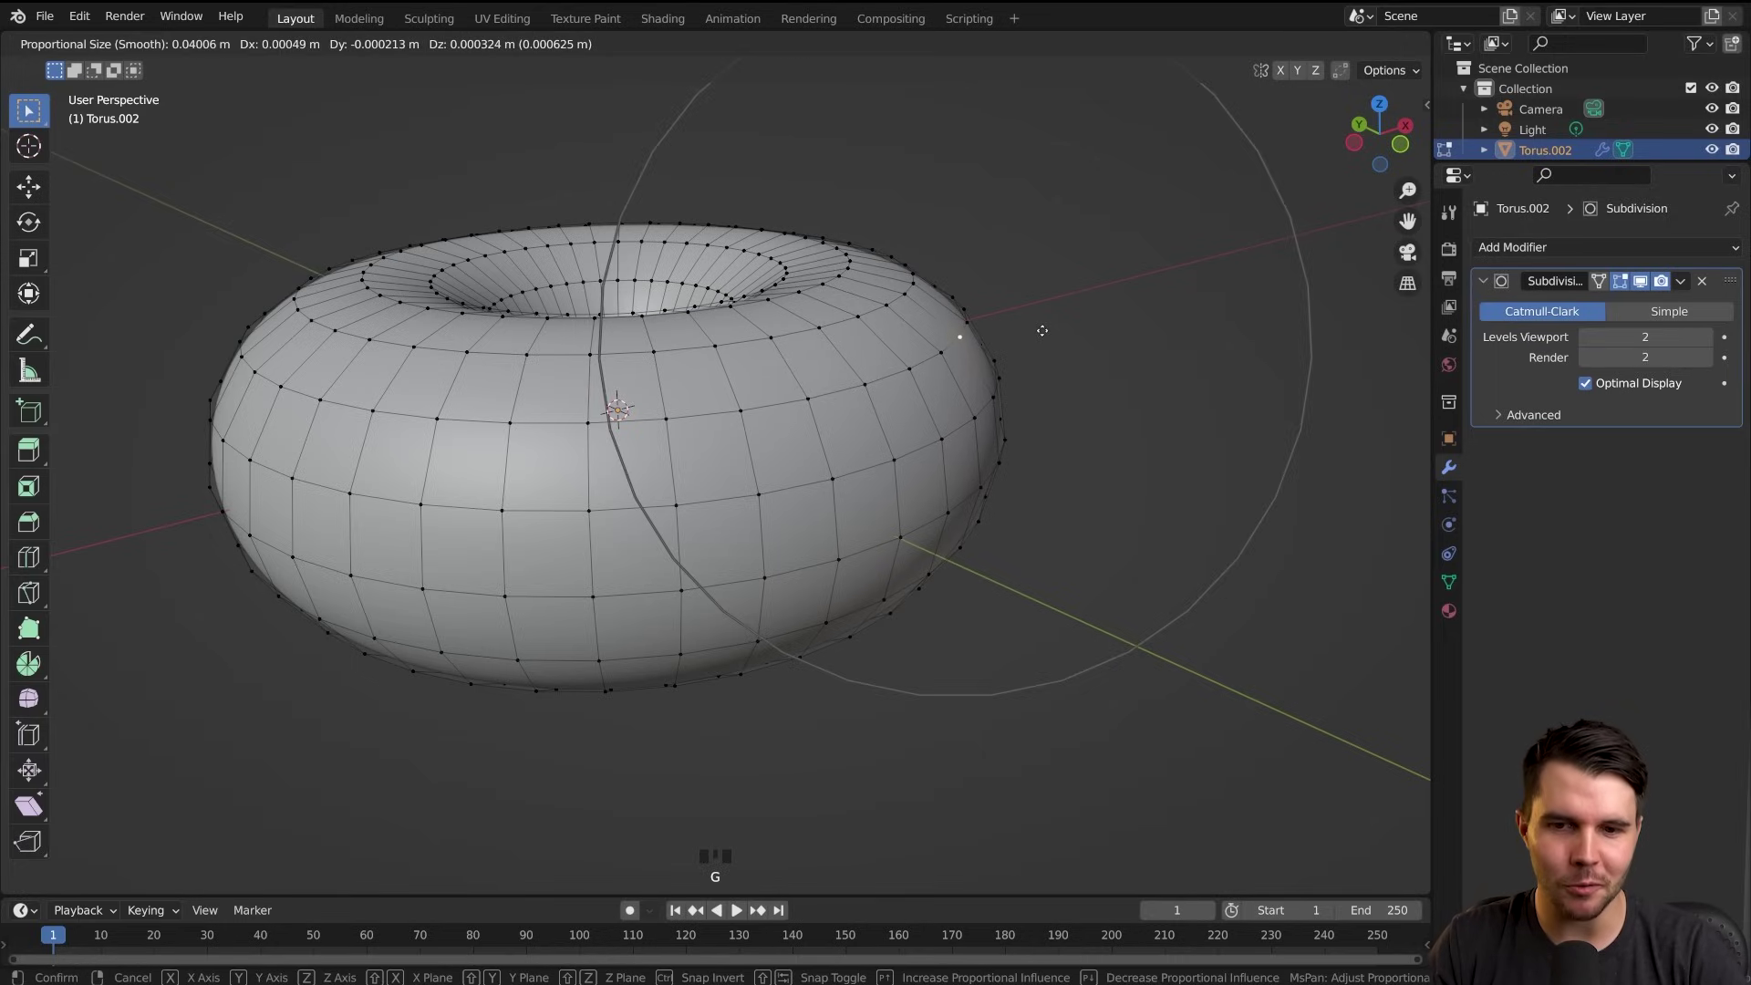
{"action": "right_click", "coordinate": [1042, 331]}
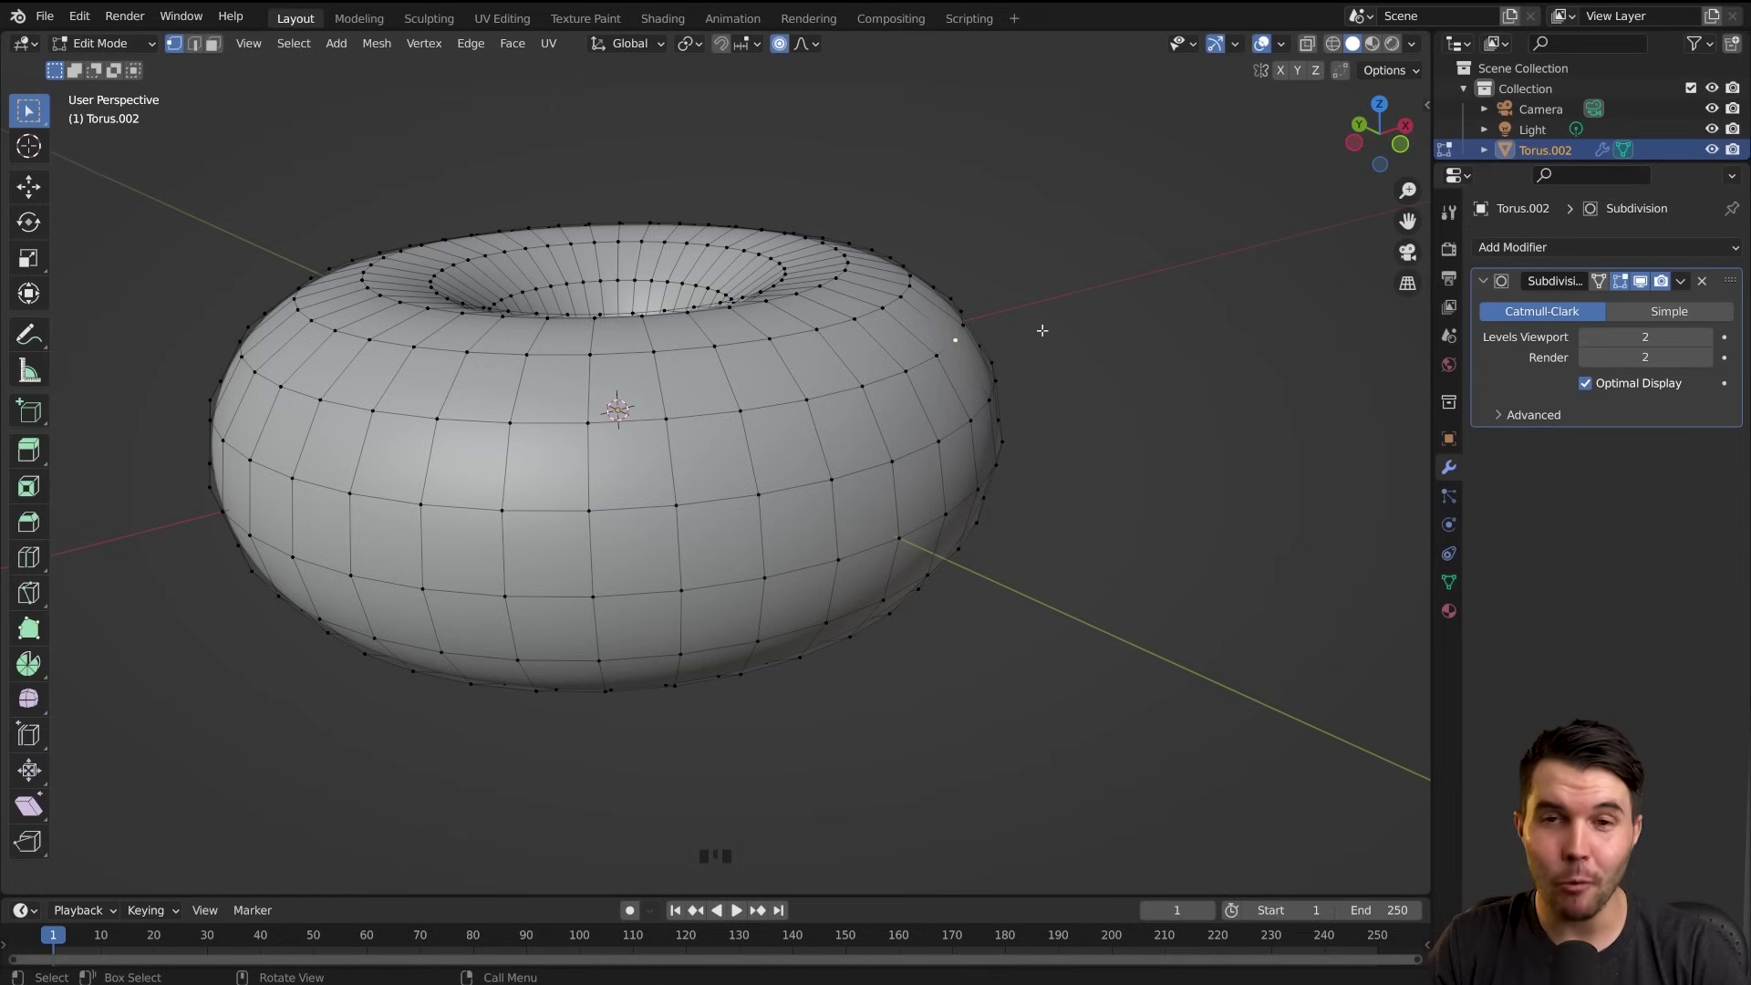
Move the selected vertex slightly inward and down, by about 0.001 m per axis, with a proportional size of about 0.03 m
{"action": "middle_click_drag", "start_coordinate": [1042, 330], "coordinate": [989, 364]}
{"action": "scroll", "coordinate": [906, 428], "scroll_direction": "up", "scroll_amount": 1}
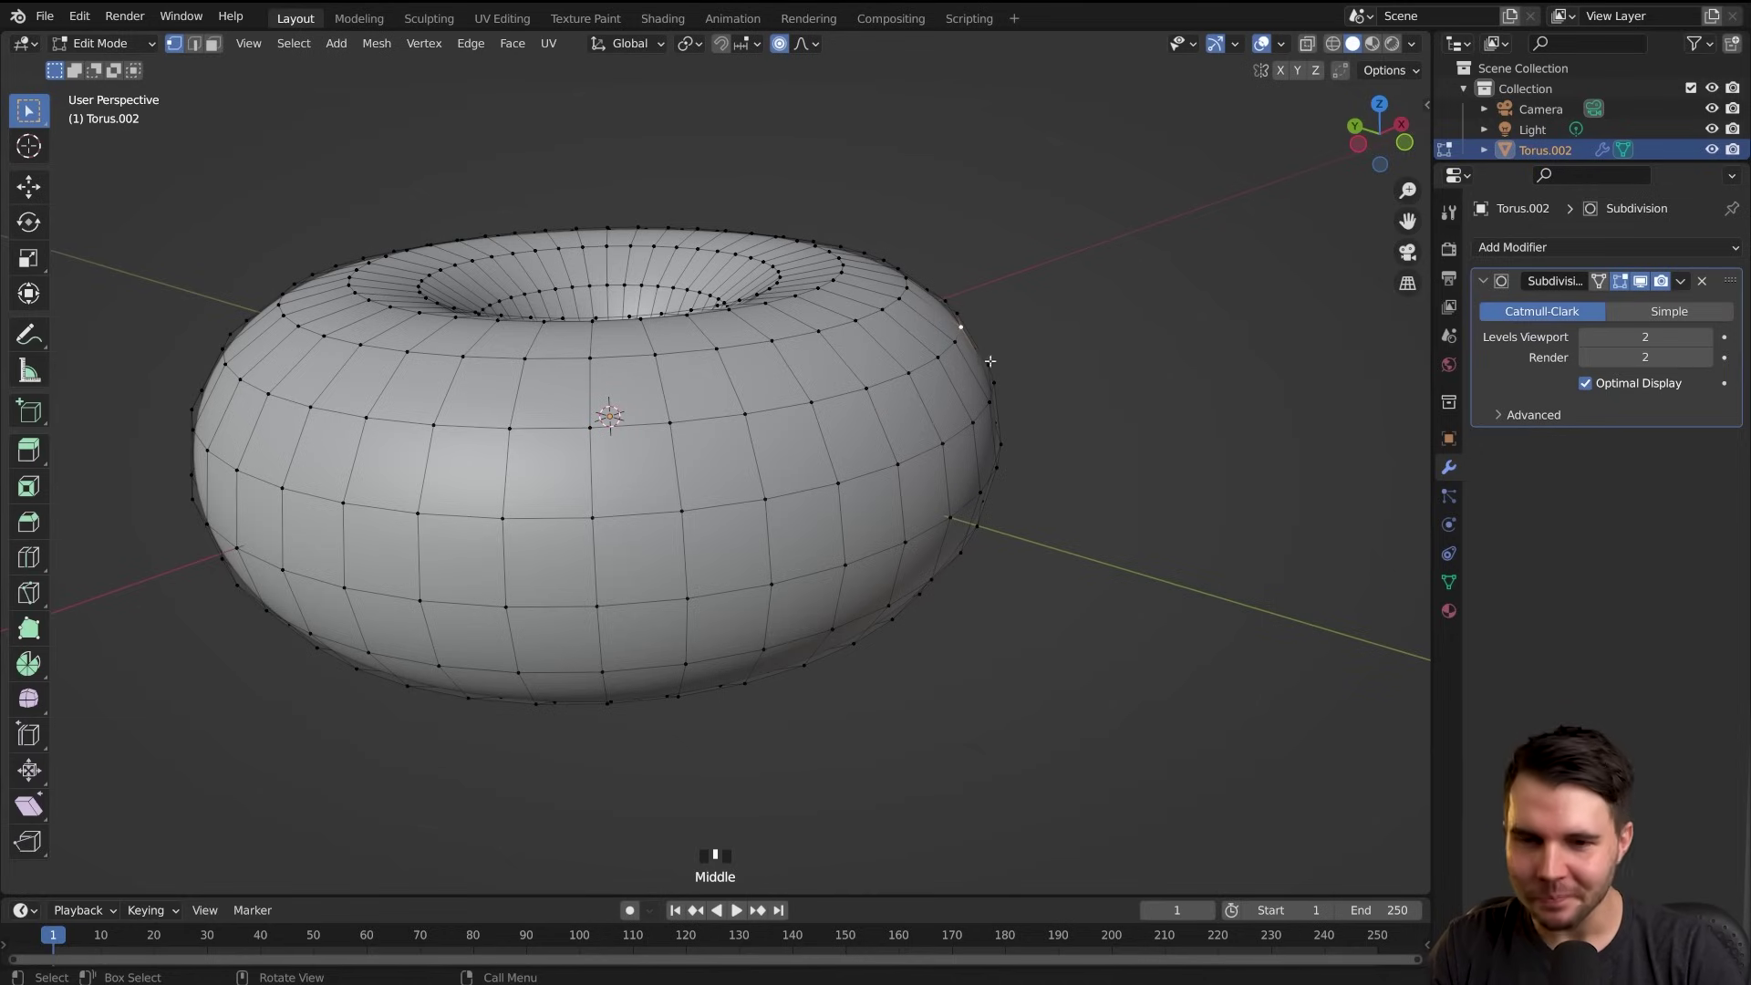
{"action": "key", "text": "g"}
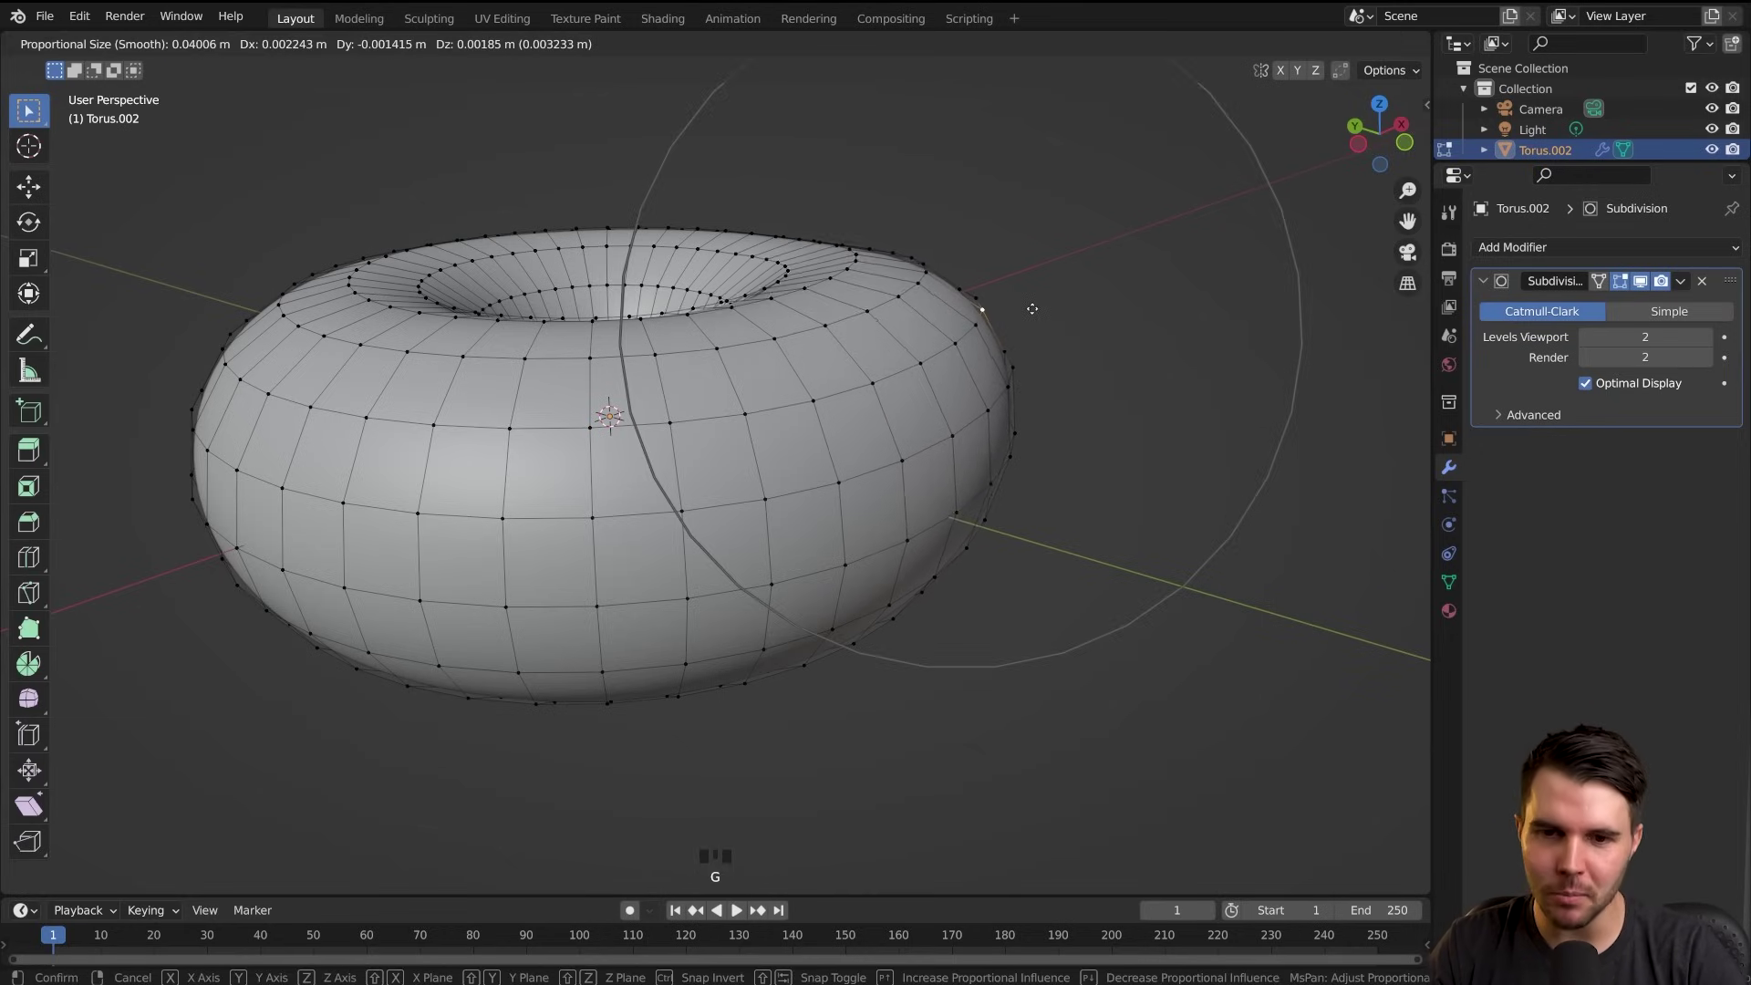
{"action": "scroll", "coordinate": [1051, 301], "scroll_direction": "up", "scroll_amount": 2}
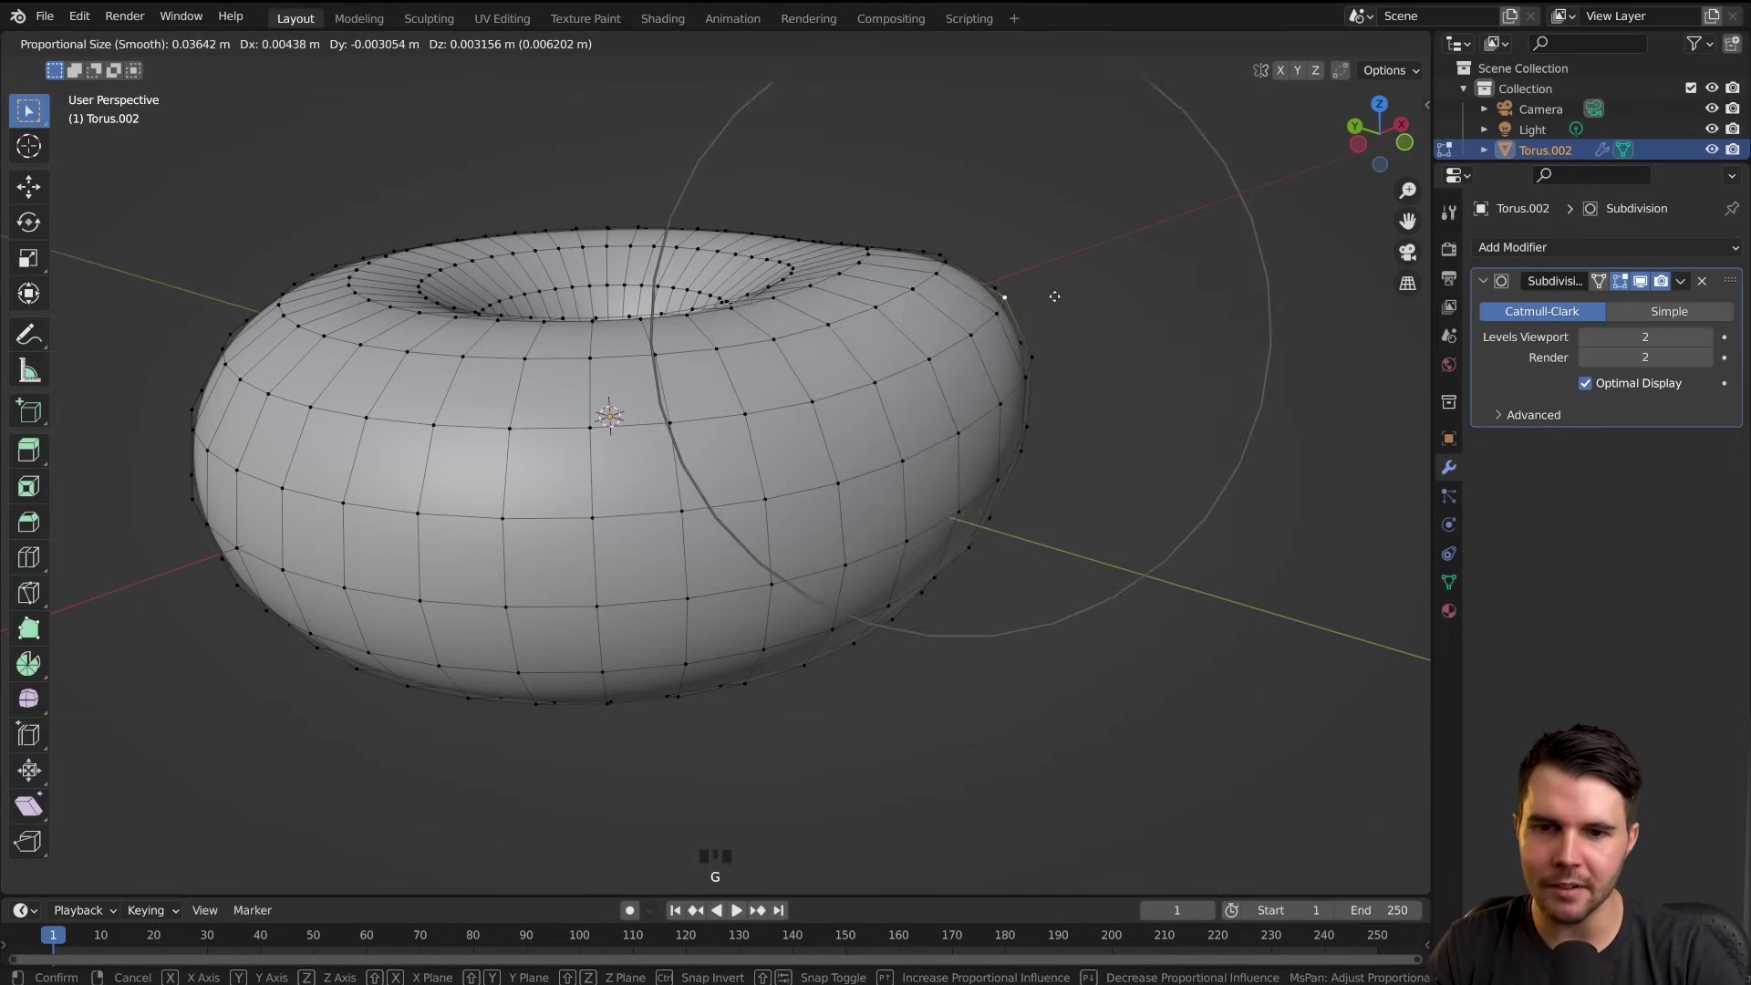
{"action": "scroll", "coordinate": [1049, 310], "scroll_direction": "up", "scroll_amount": 3}
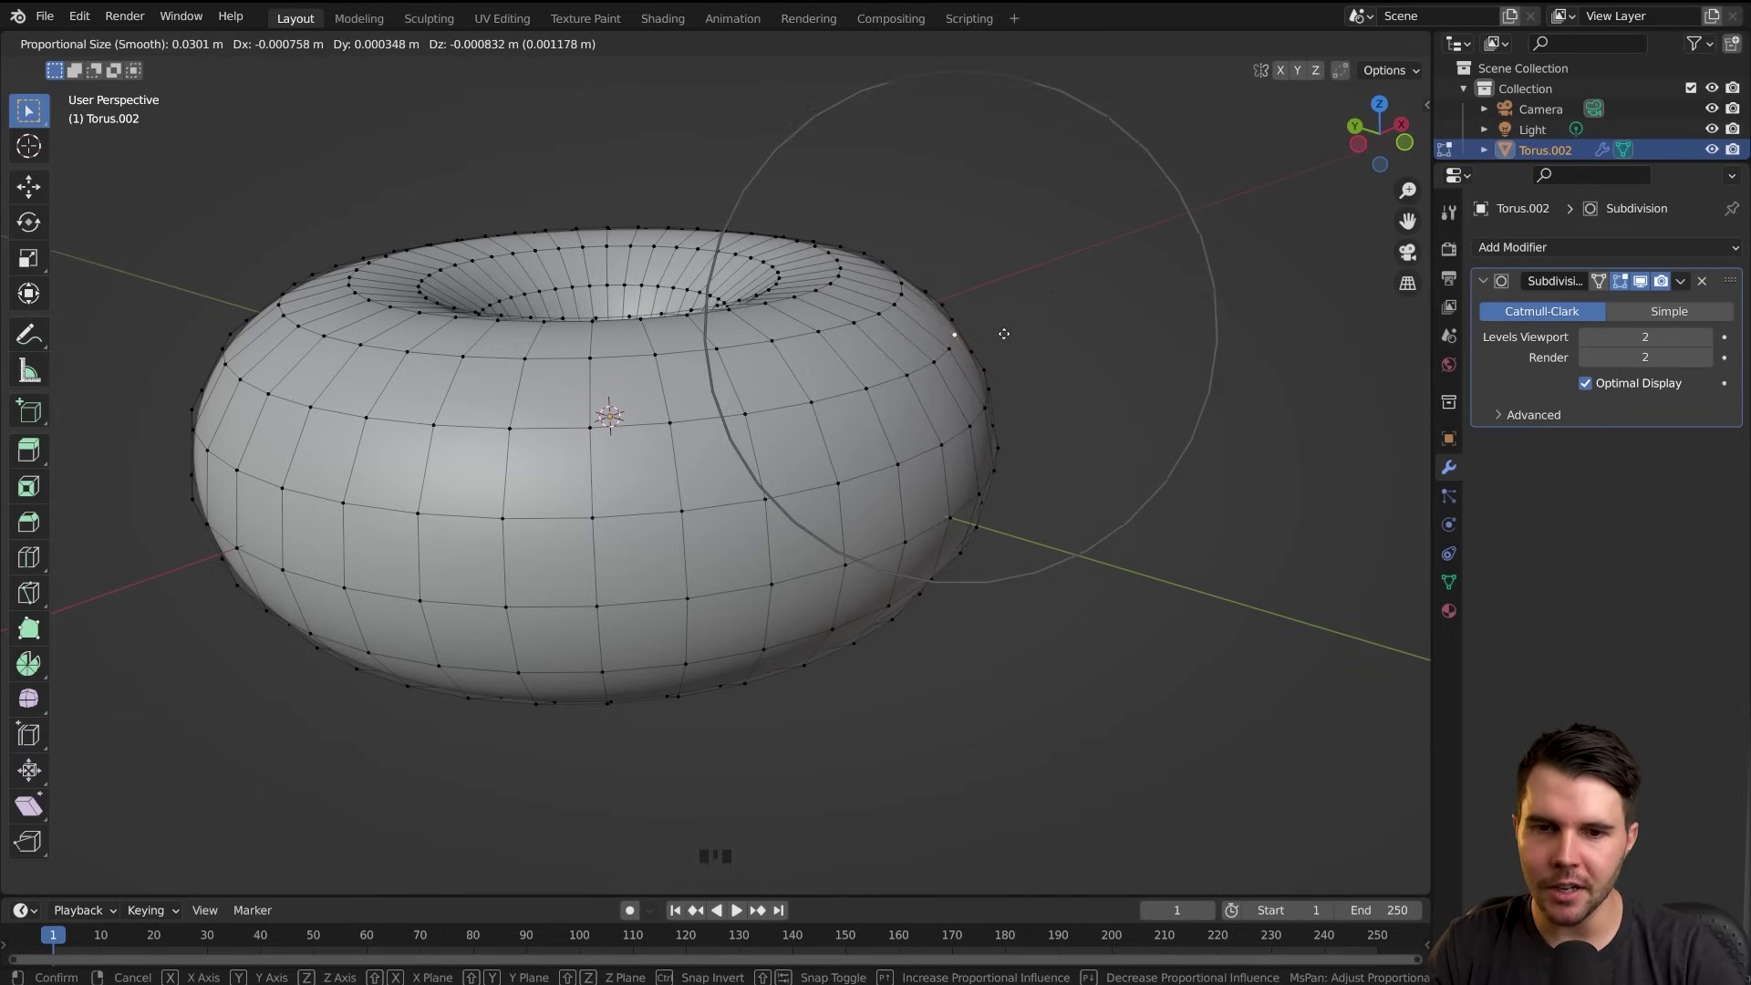
{"action": "left_click", "coordinate": [1004, 342]}
Nudge the same outer vertex twice more while looking from above, ending with a proportional size of about 0.036 m
{"action": "middle_click_drag", "start_coordinate": [1004, 352], "coordinate": [1000, 428]}
{"action": "key", "text": "g"}
{"action": "scroll", "coordinate": [980, 429], "scroll_direction": "down", "scroll_amount": 2}
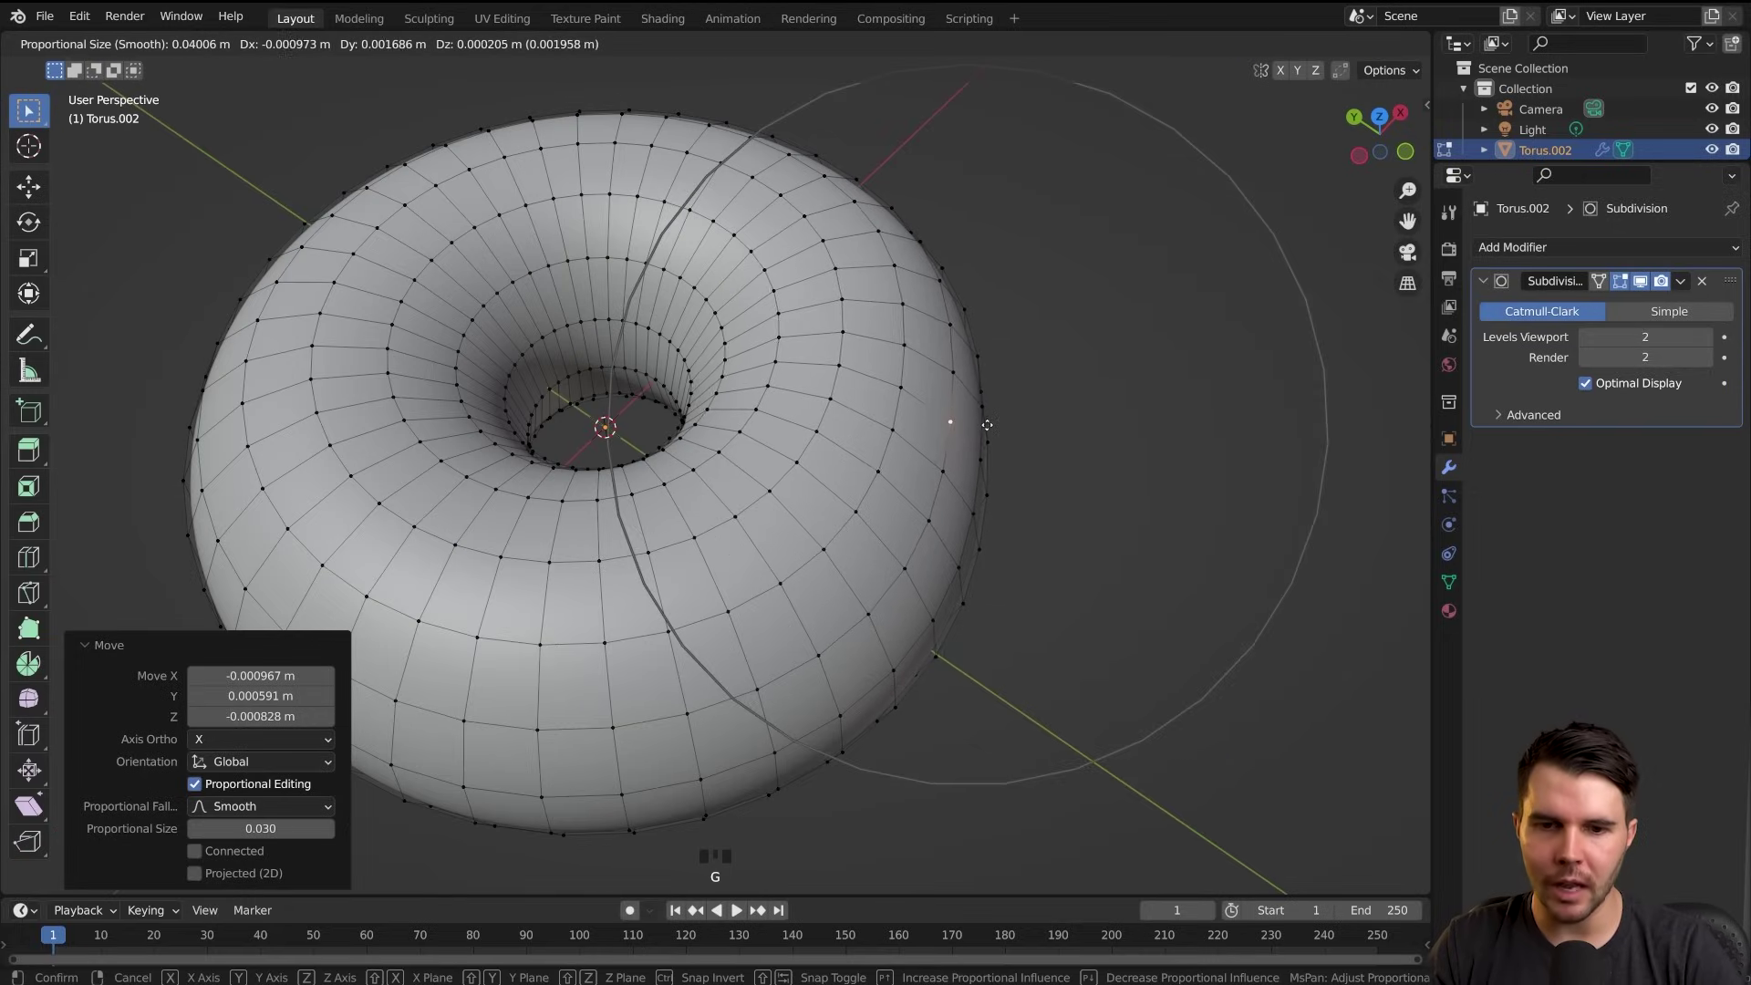
{"action": "left_click", "coordinate": [973, 431]}
{"action": "middle_click_drag", "start_coordinate": [973, 431], "coordinate": [922, 523]}
{"action": "key", "text": "g"}
{"action": "left_click", "coordinate": [973, 433]}
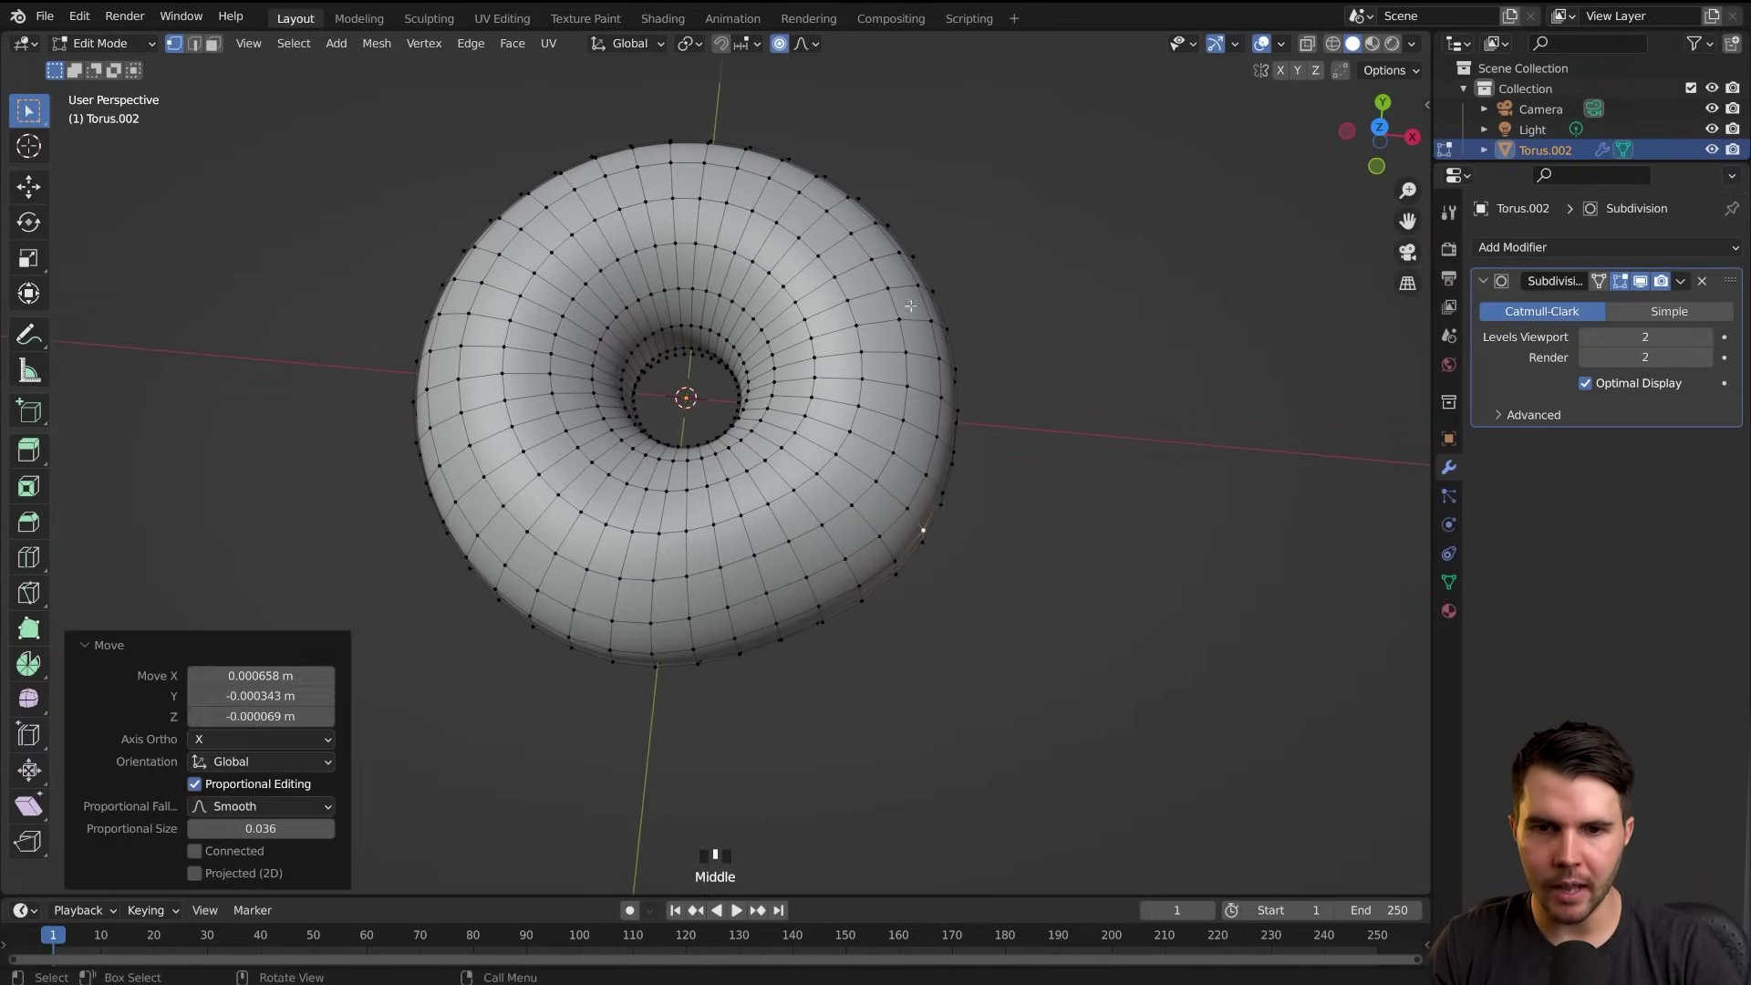
Move a vertex on another part of the outer rim outward with a 0.036 m influence and inspect the shape in Object Mode
{"action": "left_click", "coordinate": [865, 220]}
{"action": "middle_click_drag", "start_coordinate": [877, 224], "coordinate": [890, 197]}
{"action": "key", "text": "g"}
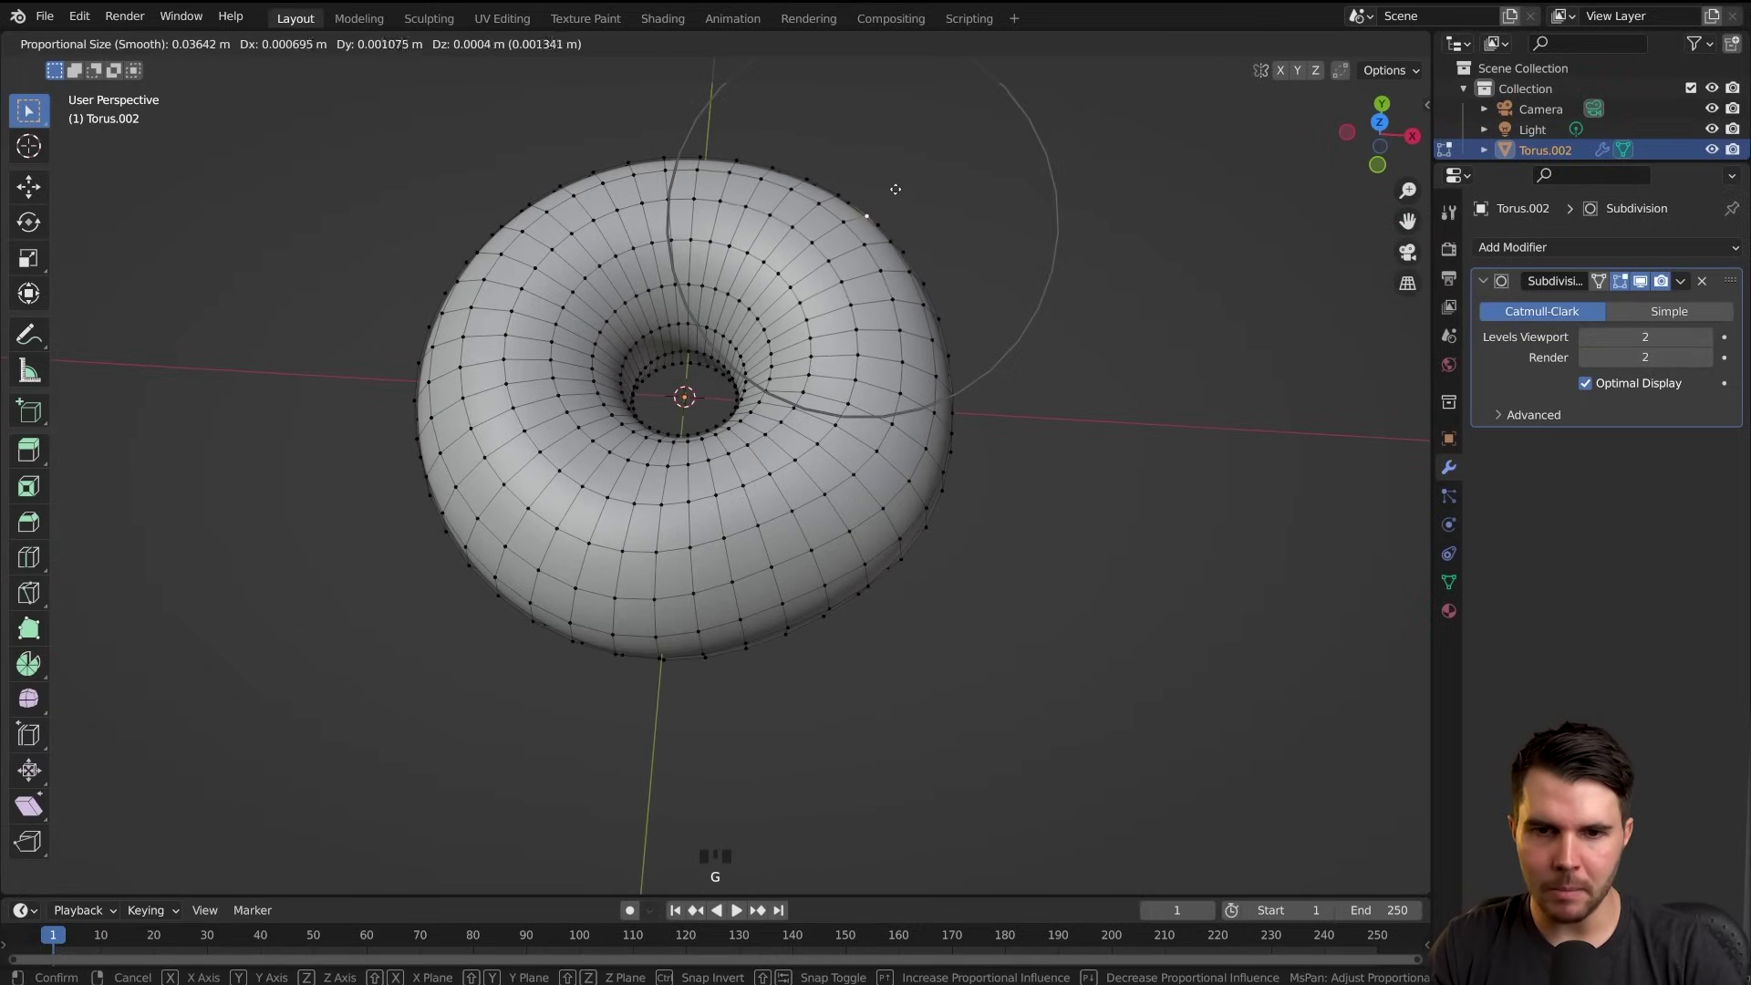
{"action": "left_click", "coordinate": [910, 210]}
{"action": "key", "text": "Tab"}
{"action": "middle_click_drag", "start_coordinate": [910, 210], "coordinate": [770, 377]}
Return to Edit Mode and move a vertex beside the hole about 0.004 m towards its centre with a 0.025 m influence
{"action": "key", "text": "Tab"}
{"action": "left_click", "coordinate": [830, 426]}
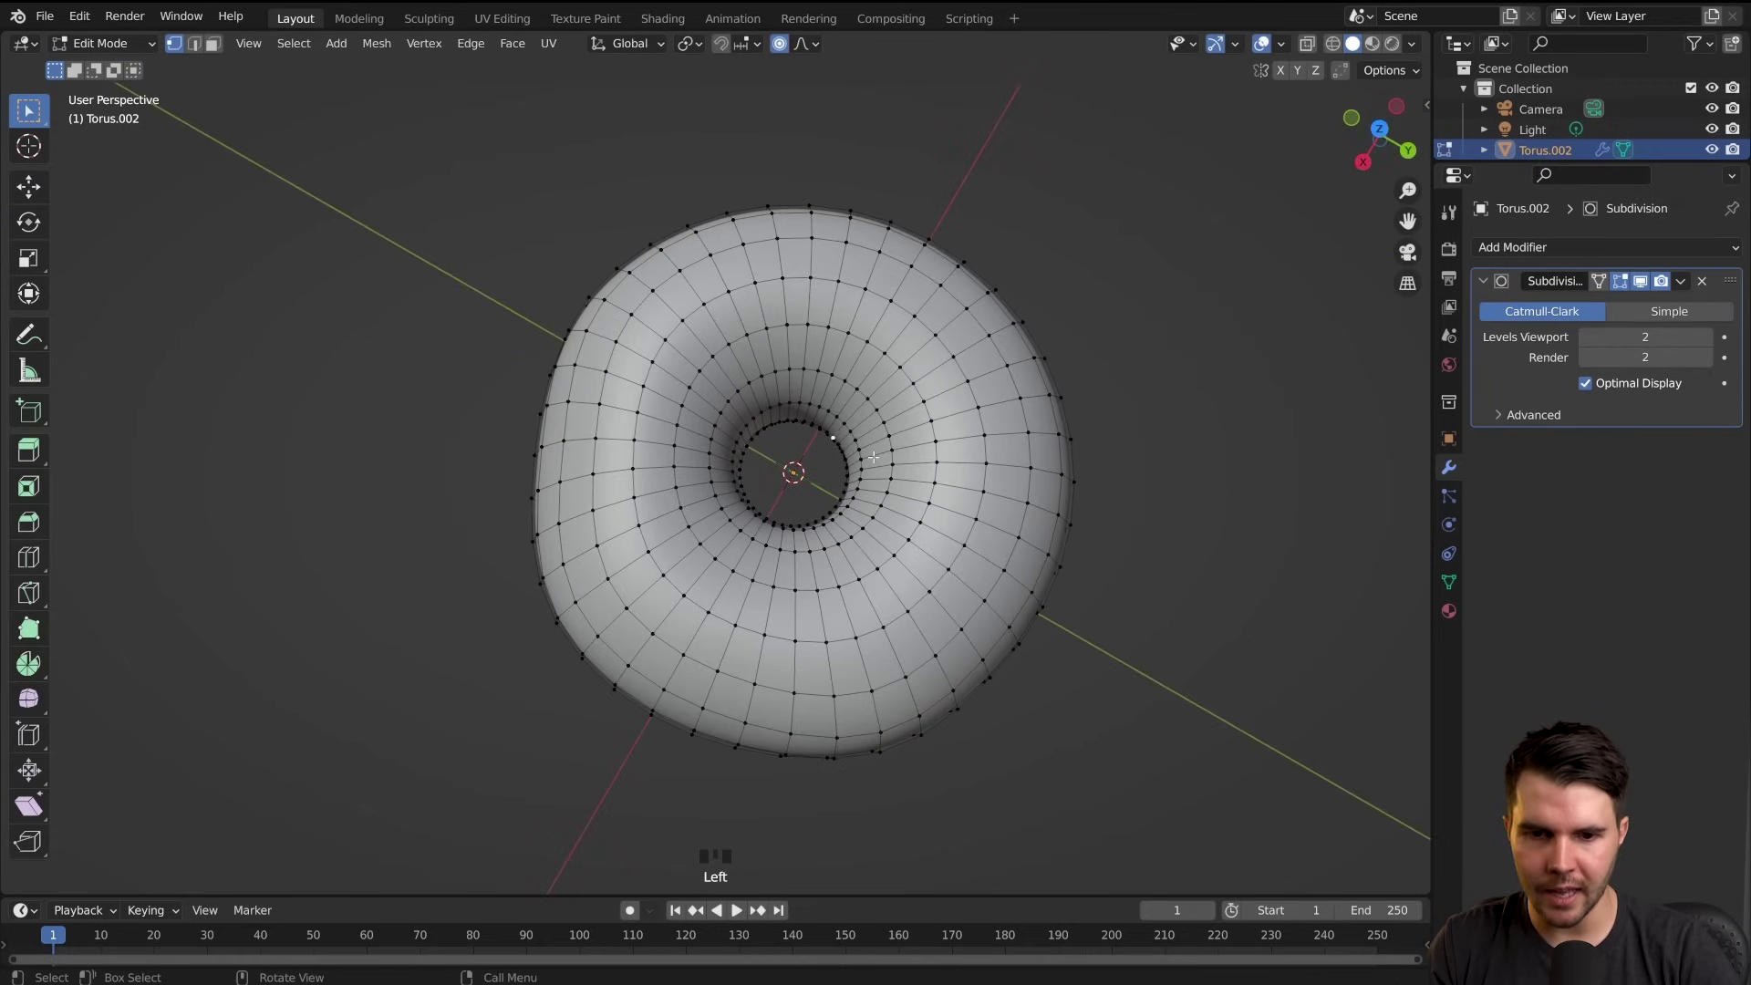
{"action": "middle_click_drag", "start_coordinate": [831, 430], "coordinate": [747, 429], "text": "shift"}
{"action": "left_click", "coordinate": [862, 397]}
{"action": "left_click", "coordinate": [829, 401]}
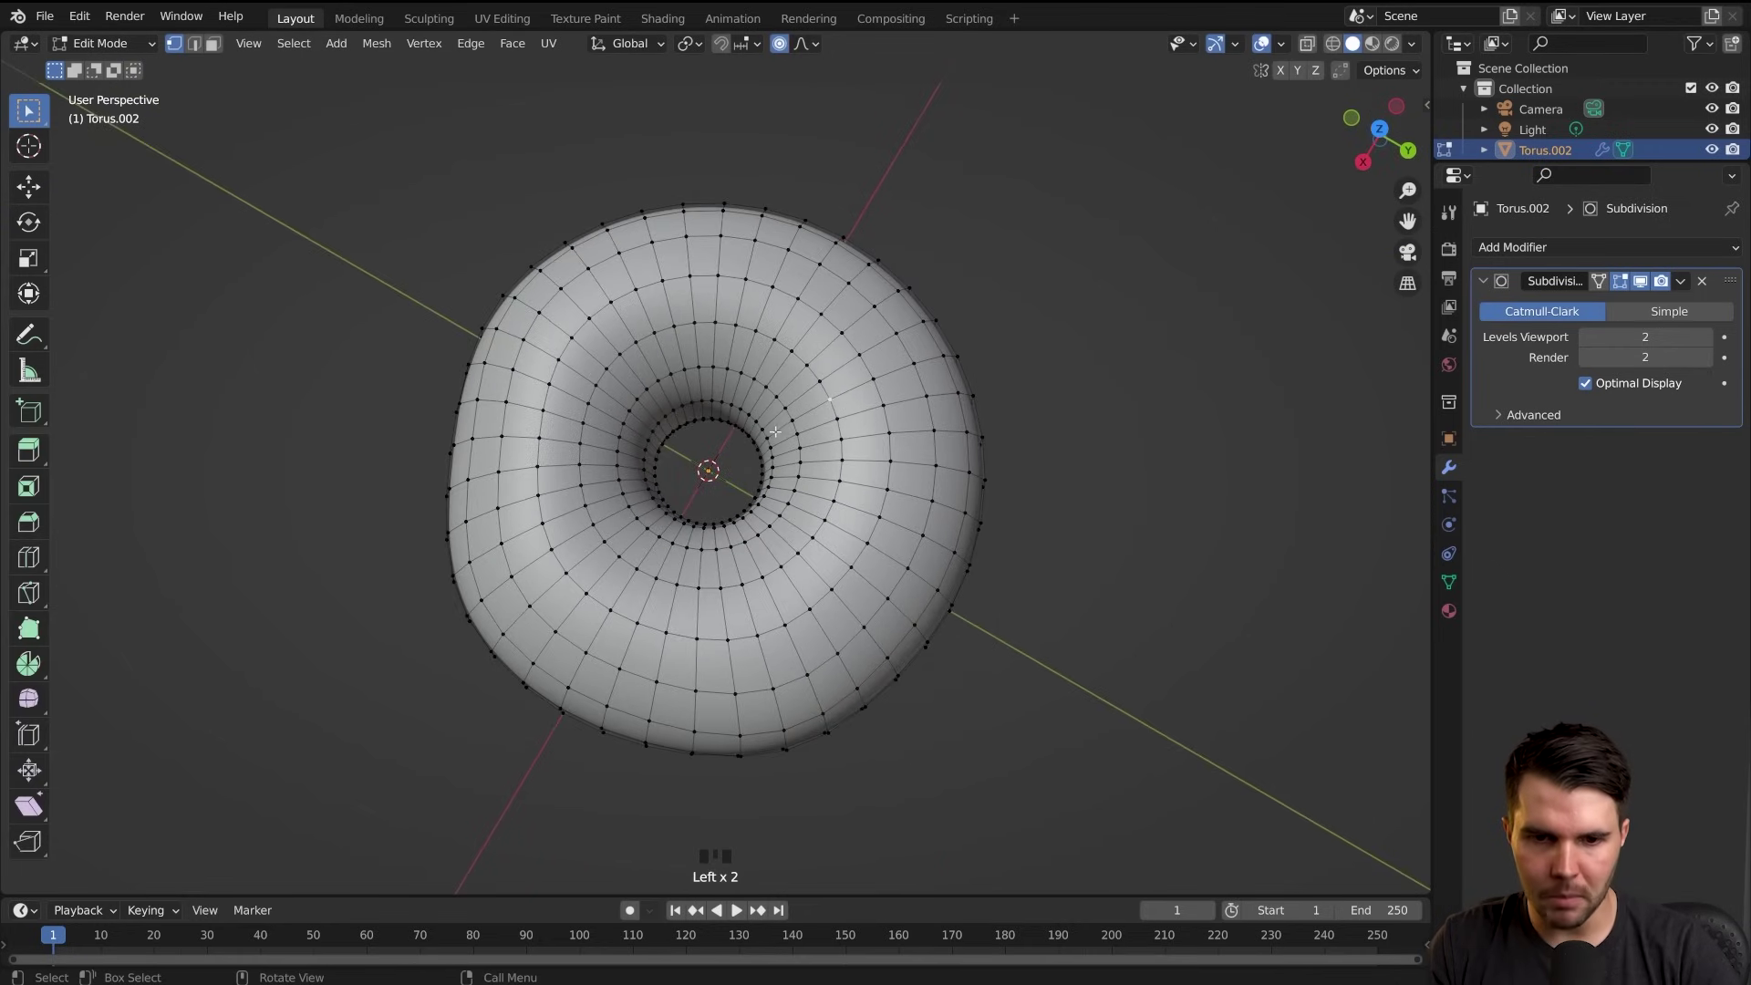
{"action": "key", "text": "g"}
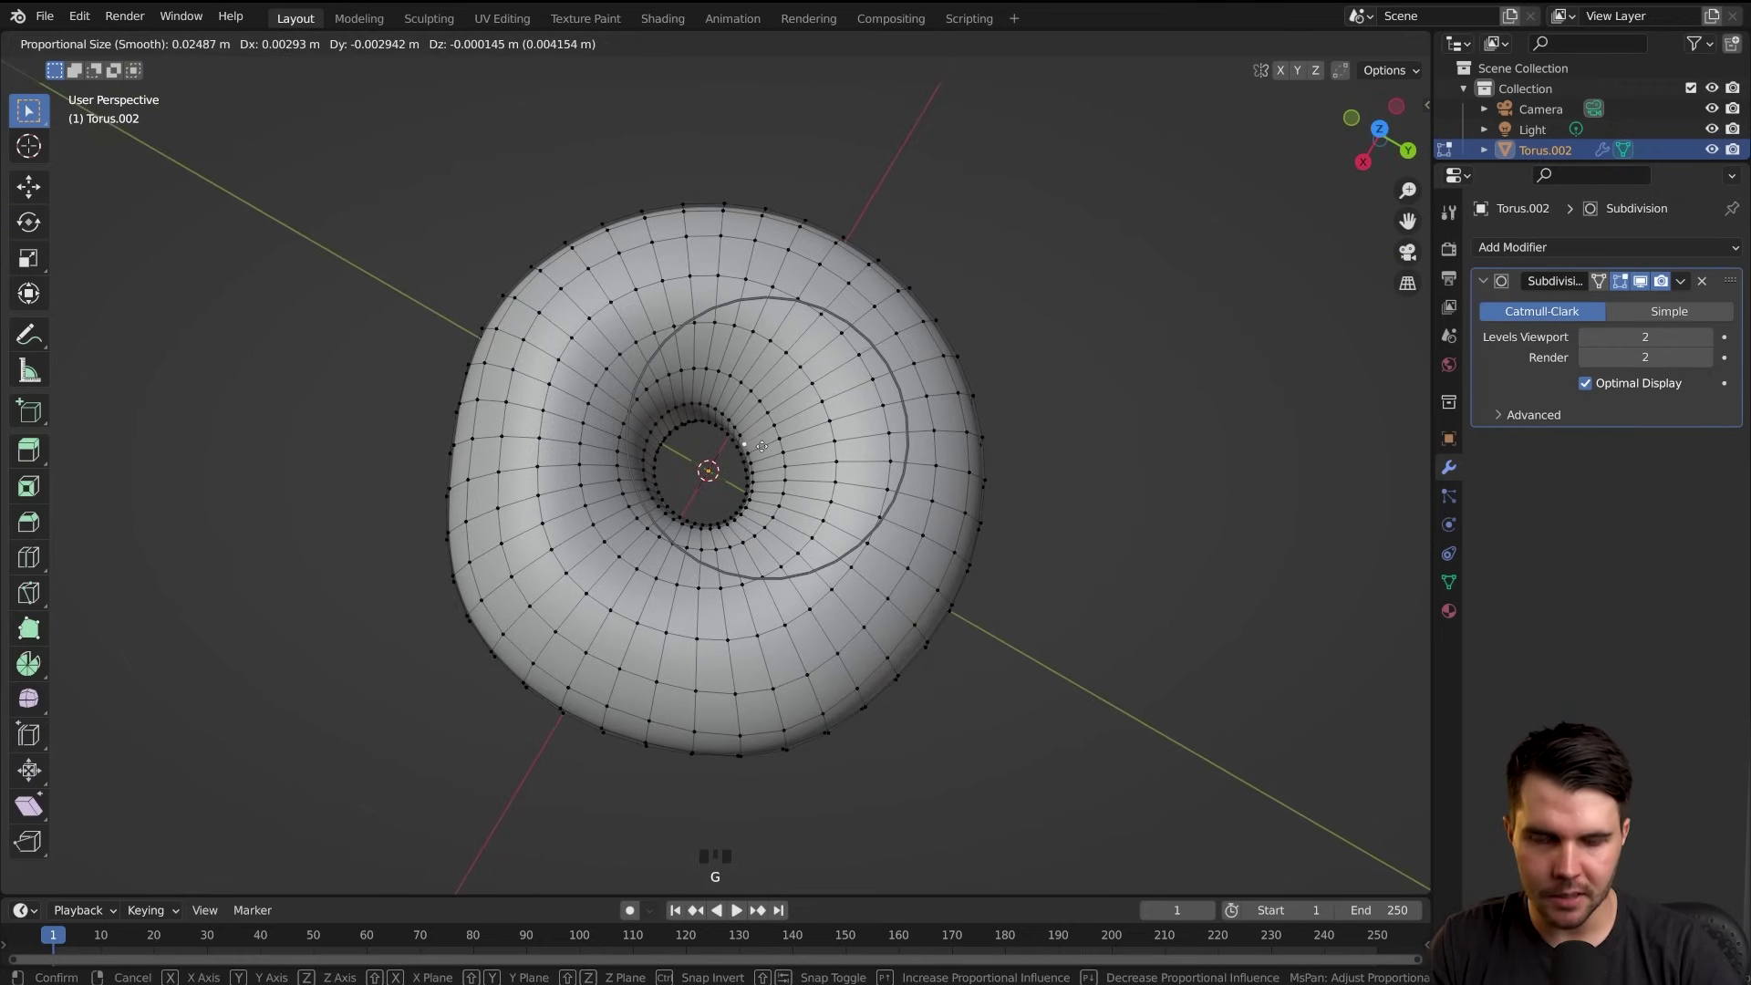
{"action": "left_click", "coordinate": [768, 443]}
Move a vertex on the outer rim slightly inward with a proportional size of about 0.03 m and inspect the shape in Object Mode
{"action": "middle_click_drag", "start_coordinate": [768, 443], "coordinate": [880, 414]}
{"action": "left_click", "coordinate": [983, 471]}
{"action": "middle_click_drag", "start_coordinate": [983, 471], "coordinate": [1121, 410]}
{"action": "key", "text": "g"}
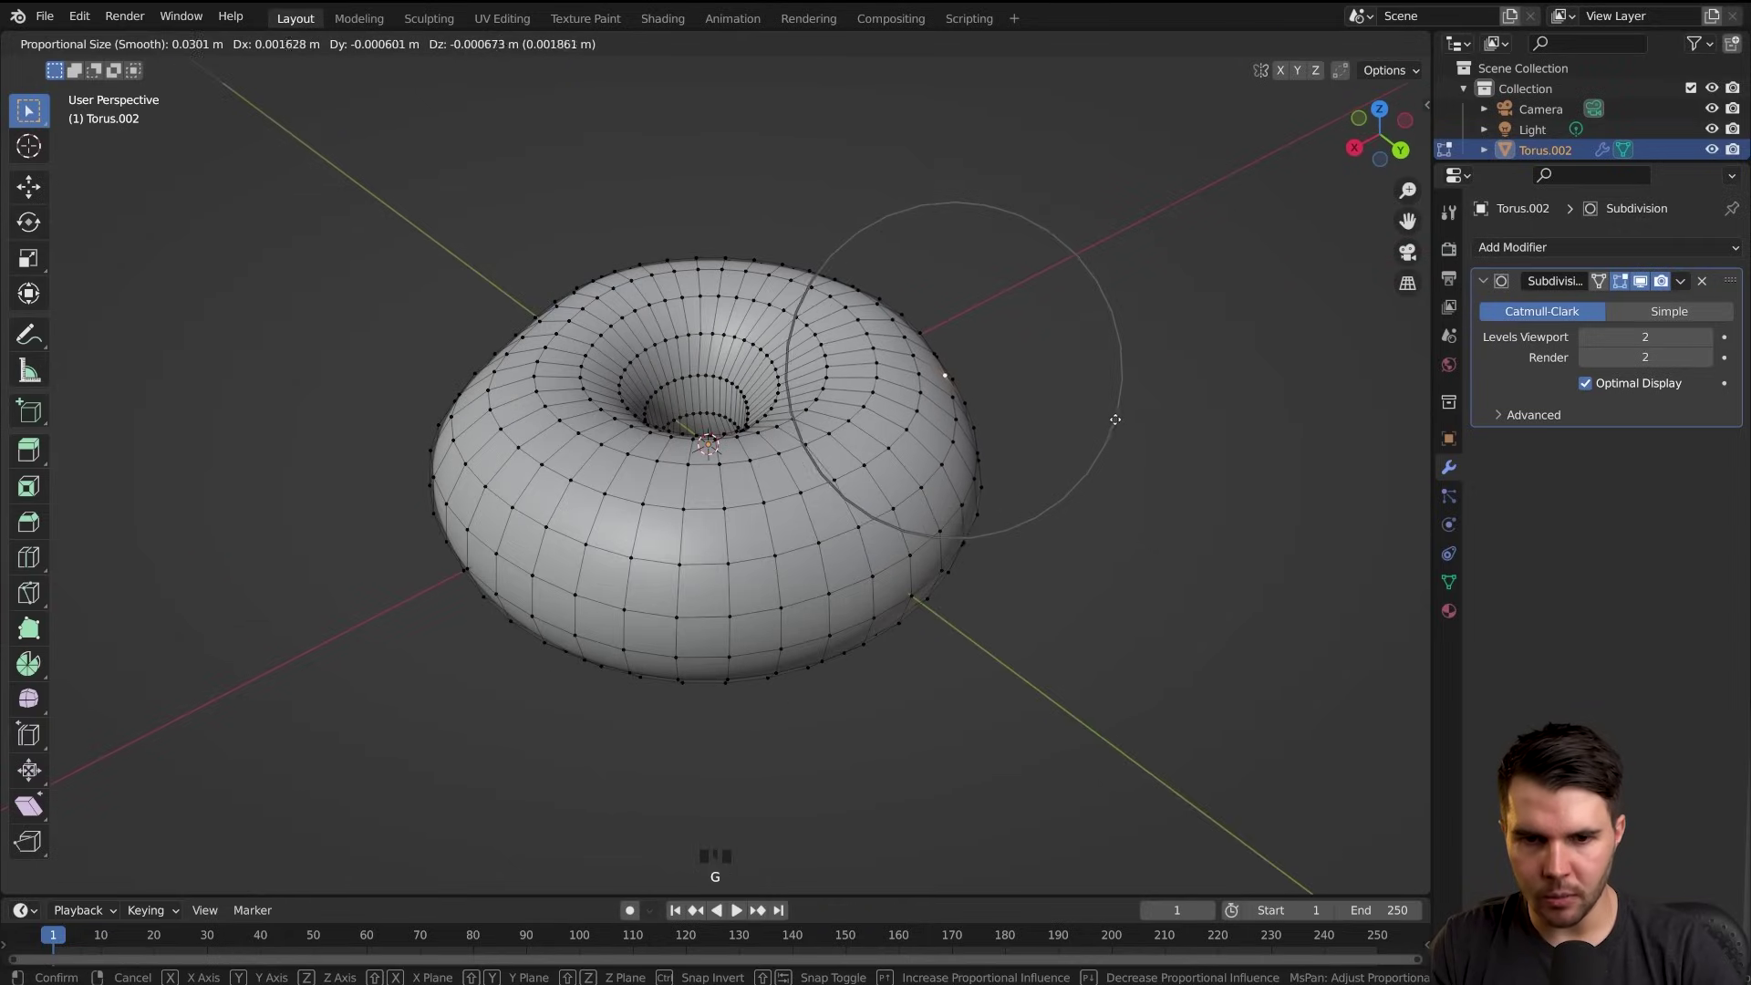
{"action": "left_click", "coordinate": [1108, 419]}
{"action": "key", "text": "Tab"}
{"action": "middle_click_drag", "start_coordinate": [1106, 419], "coordinate": [620, 405]}
Return to Edit Mode and nudge the same outer rim vertex slightly outward
{"action": "key", "text": "Tab"}
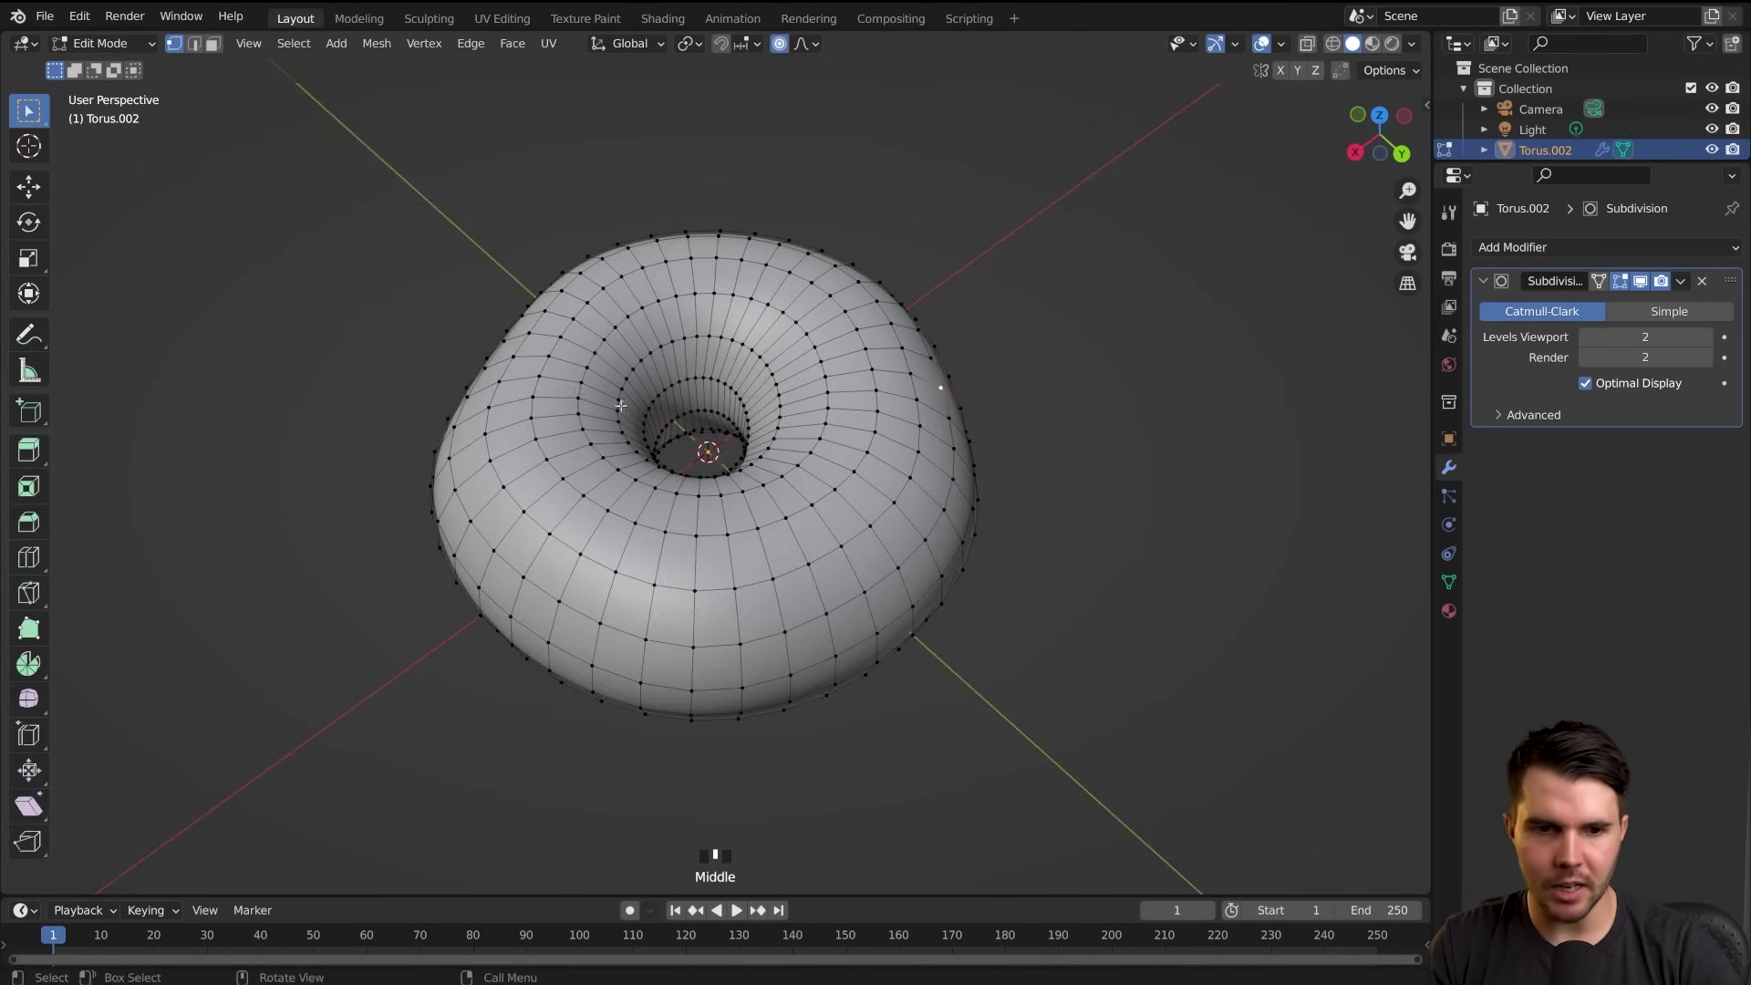
{"action": "middle_click_drag", "start_coordinate": [960, 377], "coordinate": [970, 374]}
{"action": "key", "text": "g"}
{"action": "left_click", "coordinate": [980, 369]}
Move a vertex on the opposite side of the torus with Proportional Editing and inspect the doughnut from several angles in Object Mode
{"action": "left_click", "coordinate": [481, 366]}
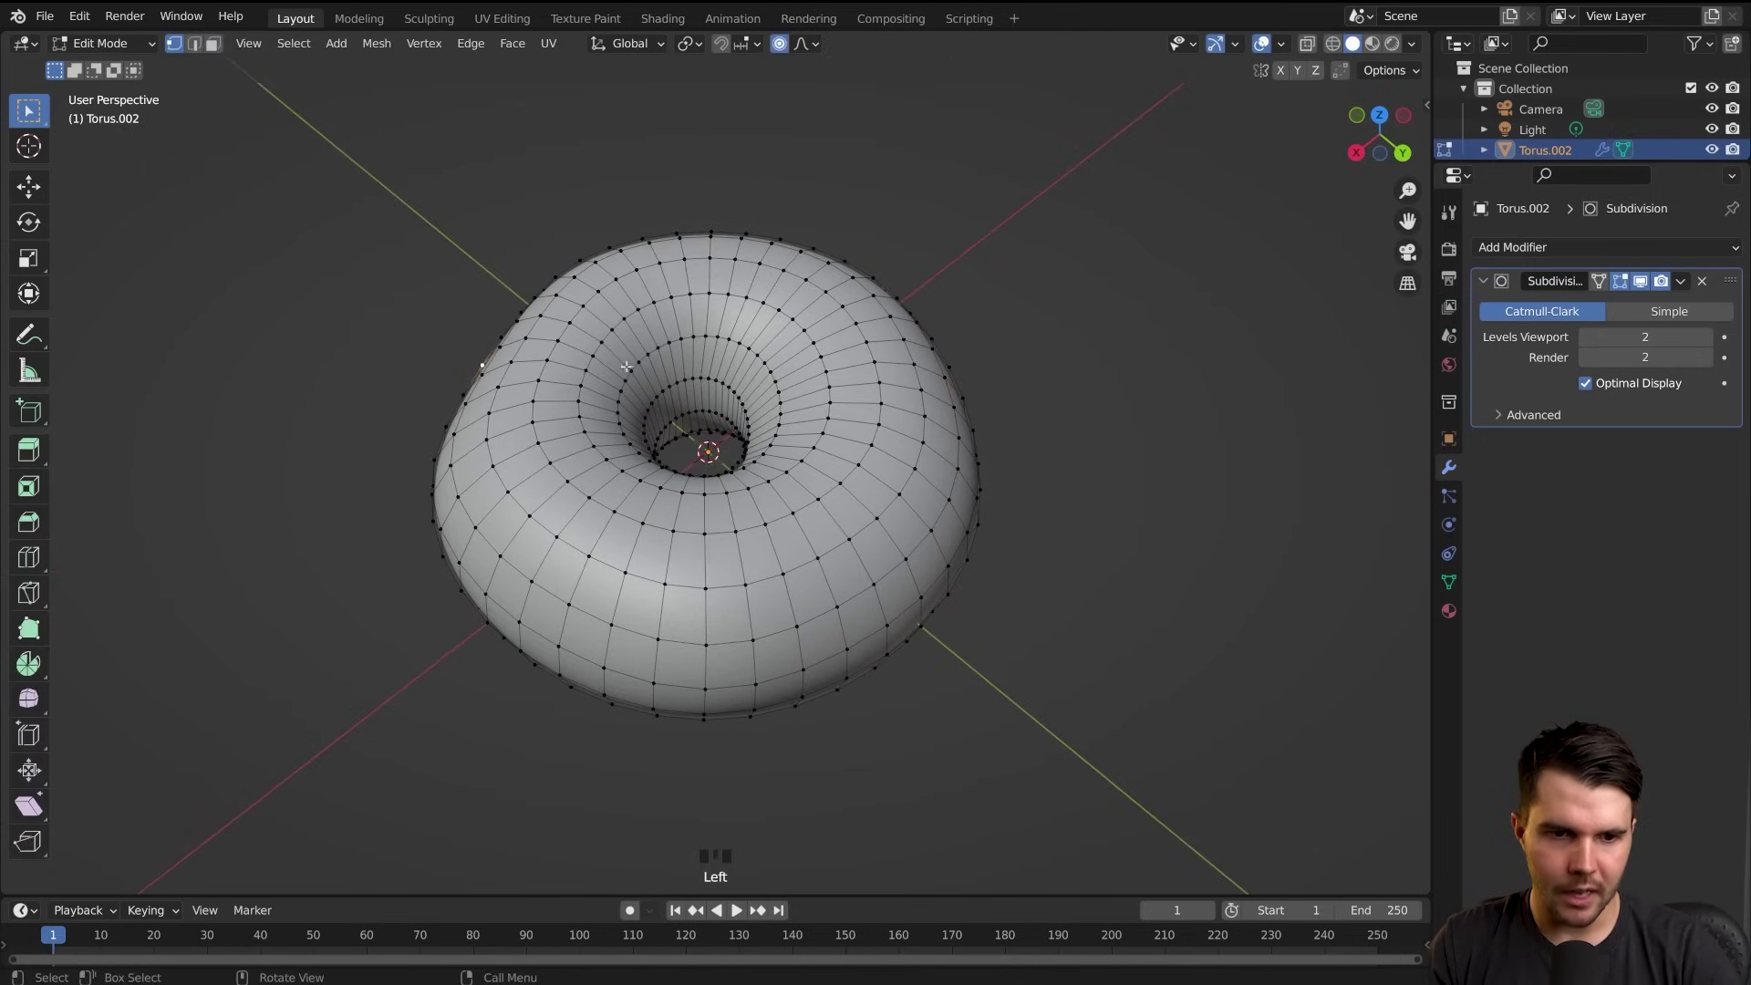
{"action": "key", "text": "g"}
{"action": "left_click", "coordinate": [615, 364]}
{"action": "key", "text": "Tab"}
{"action": "middle_click_drag", "start_coordinate": [615, 364], "coordinate": [962, 440]}
{"action": "middle_click_drag", "start_coordinate": [829, 394], "coordinate": [552, 370]}
In Edit Mode, move the selected upper vertex by about -0.0065, -0.0019 and 0.0047 m in X, Y and Z with a 0.025 m influence
{"action": "key", "text": "Tab"}
{"action": "key", "text": "g"}
{"action": "right_click", "coordinate": [531, 309]}
{"action": "scroll", "coordinate": [584, 335], "scroll_direction": "up", "scroll_amount": 1}
{"action": "key", "text": "g"}
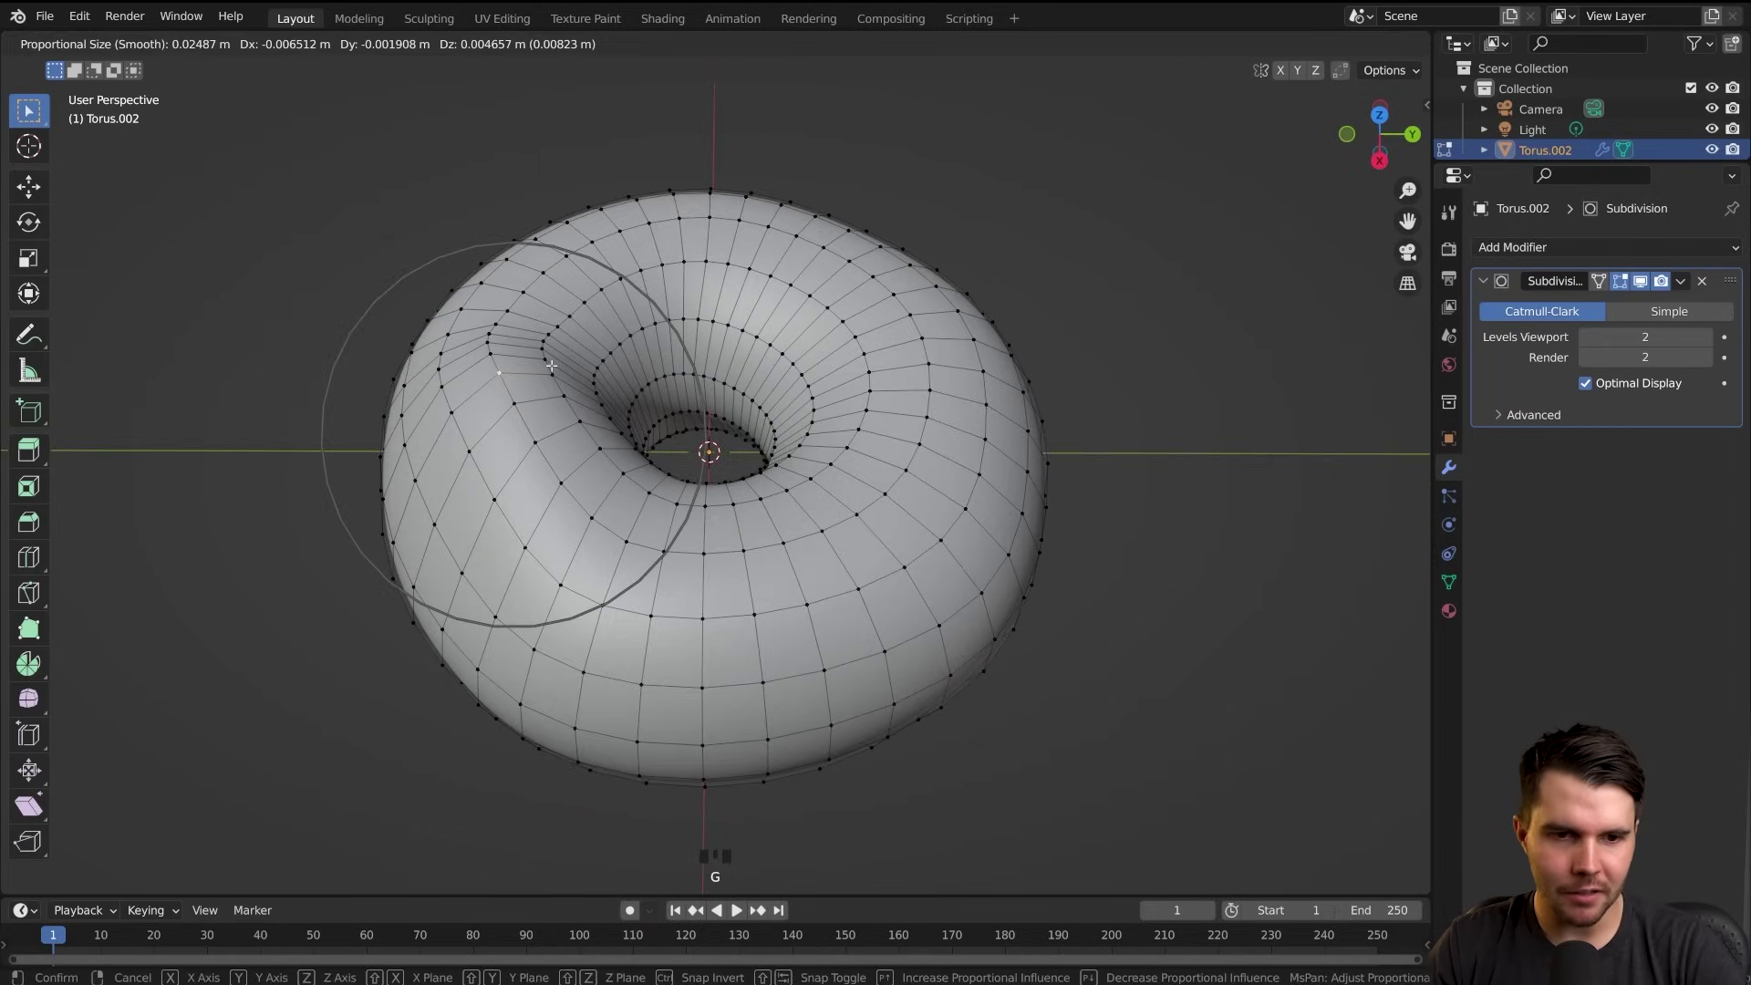
{"action": "left_click", "coordinate": [551, 366]}
{"action": "middle_click_drag", "start_coordinate": [552, 366], "coordinate": [820, 404]}
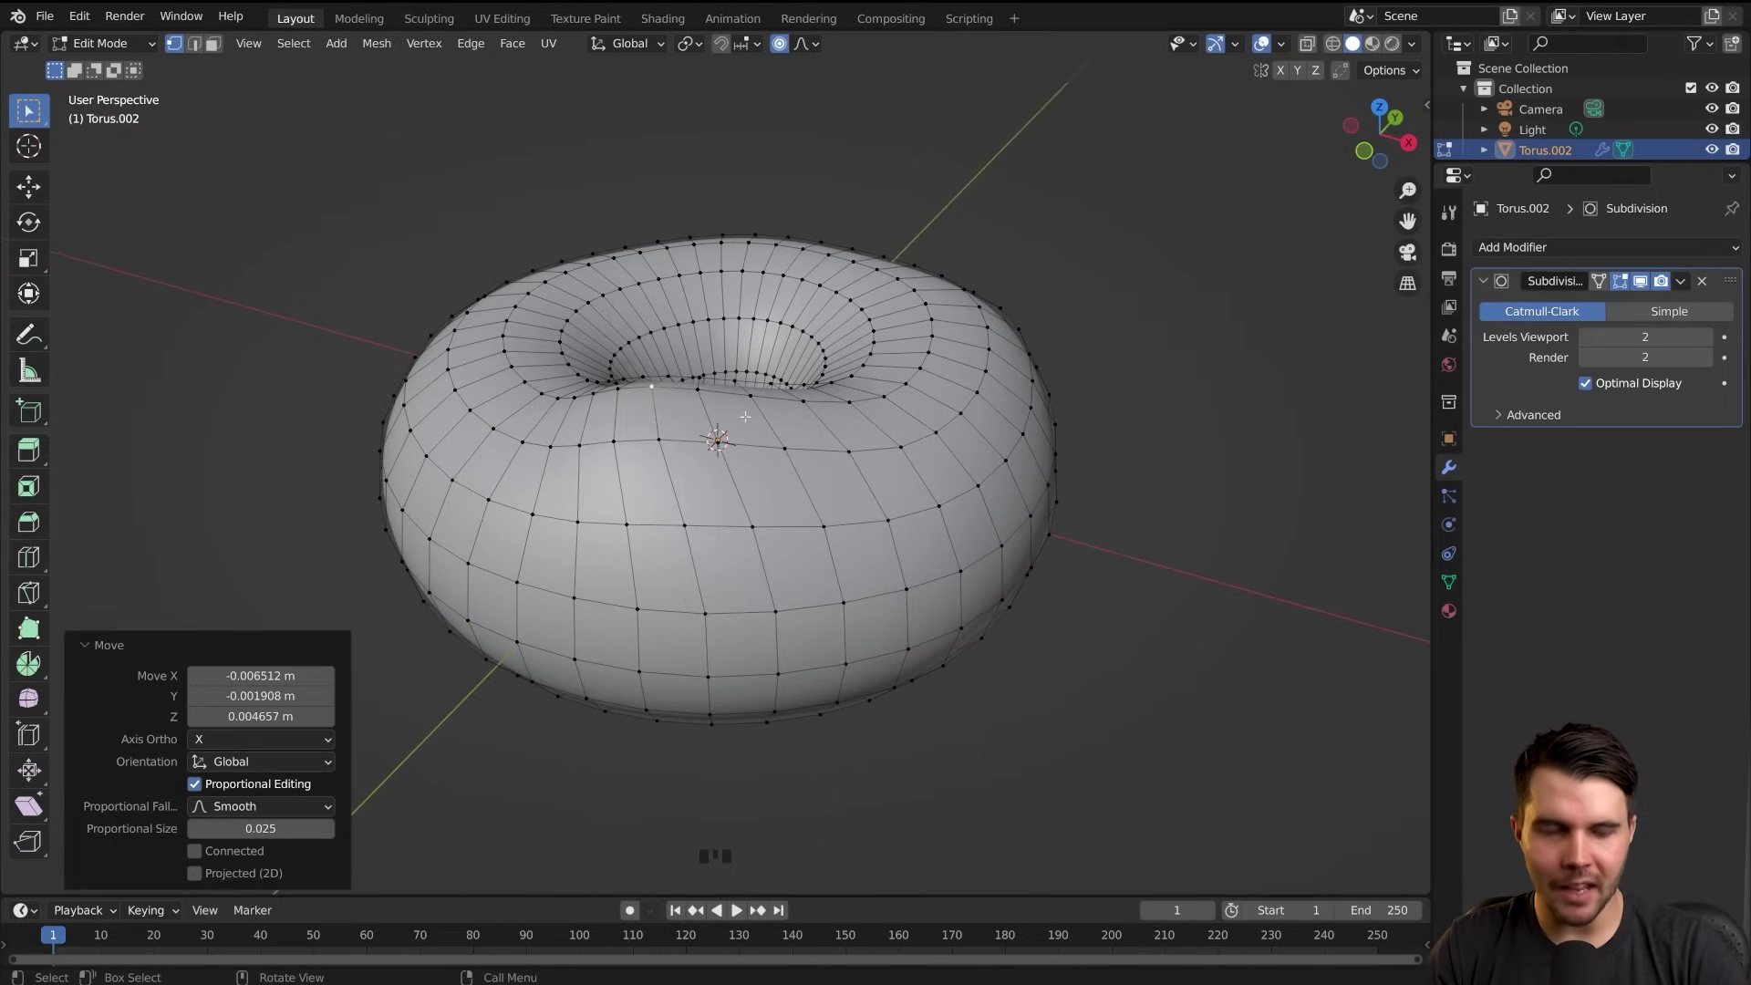
Try moving the selected upper vertex again with a proportional size of about 0.025 m, and undo the move
{"action": "middle_click_drag", "start_coordinate": [745, 416], "coordinate": [760, 498]}
{"action": "key", "text": "g"}
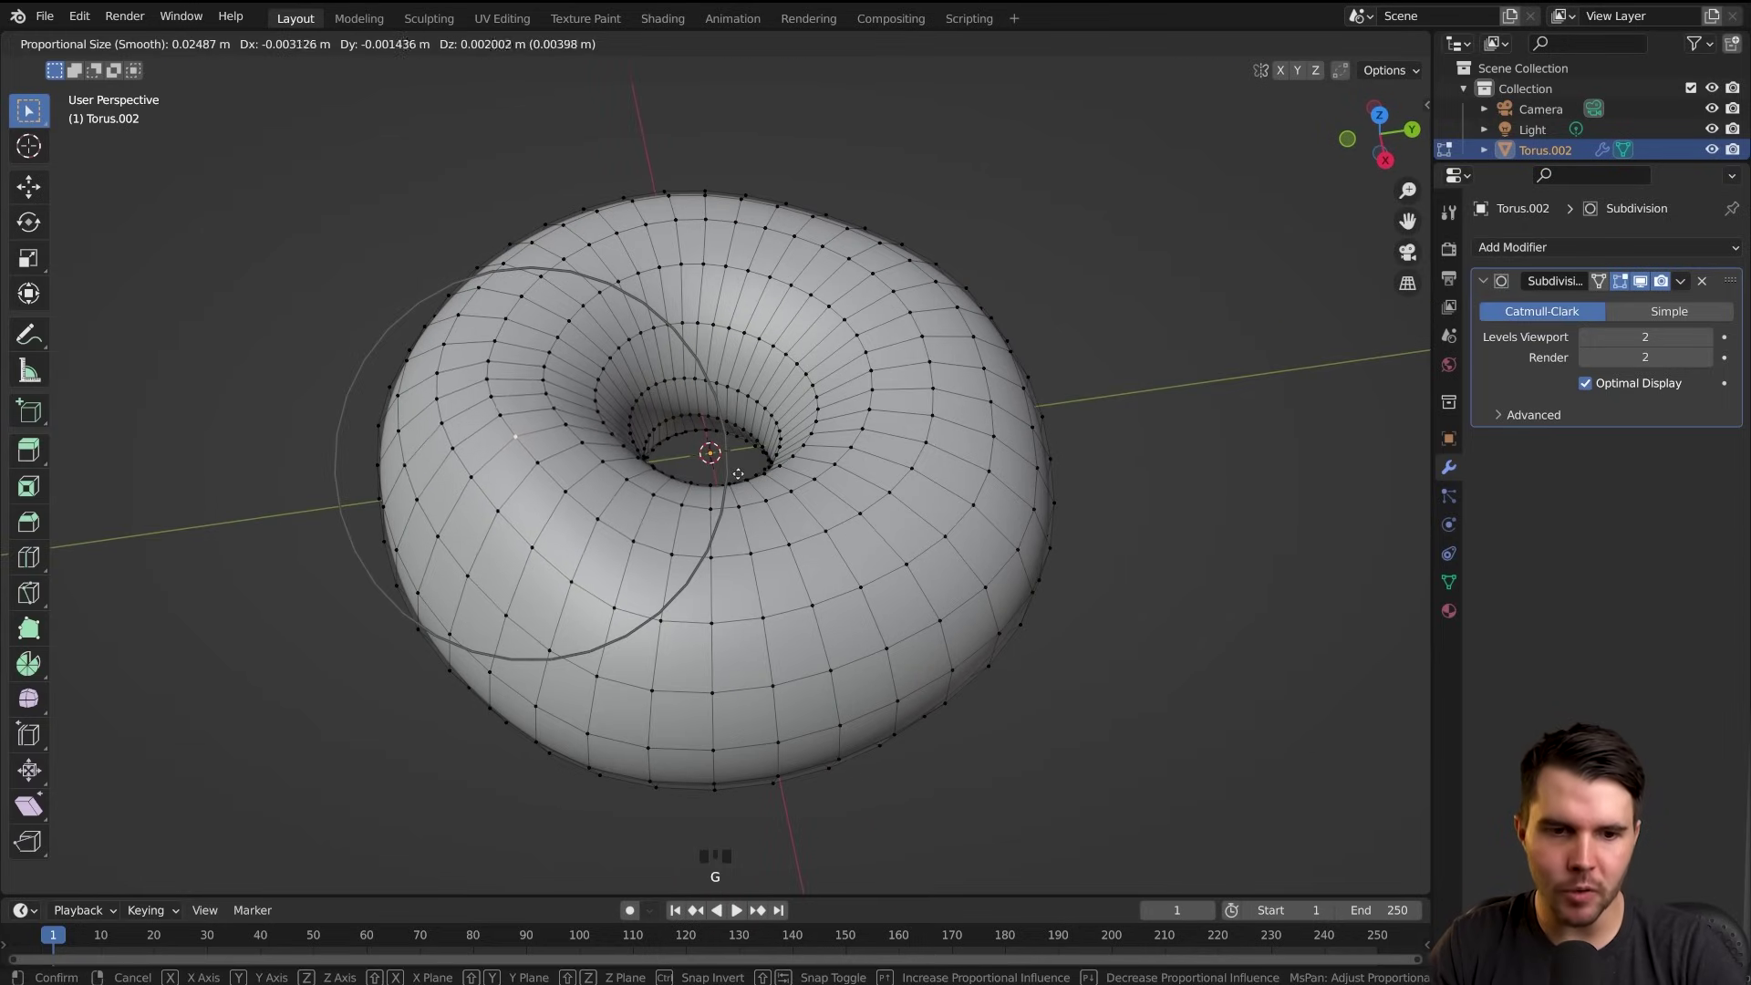
{"action": "left_click", "coordinate": [734, 475]}
{"action": "middle_click_drag", "start_coordinate": [735, 474], "coordinate": [797, 451]}
{"action": "middle_click_drag", "start_coordinate": [660, 462], "coordinate": [708, 440]}
{"action": "key", "text": "ctrl+z"}
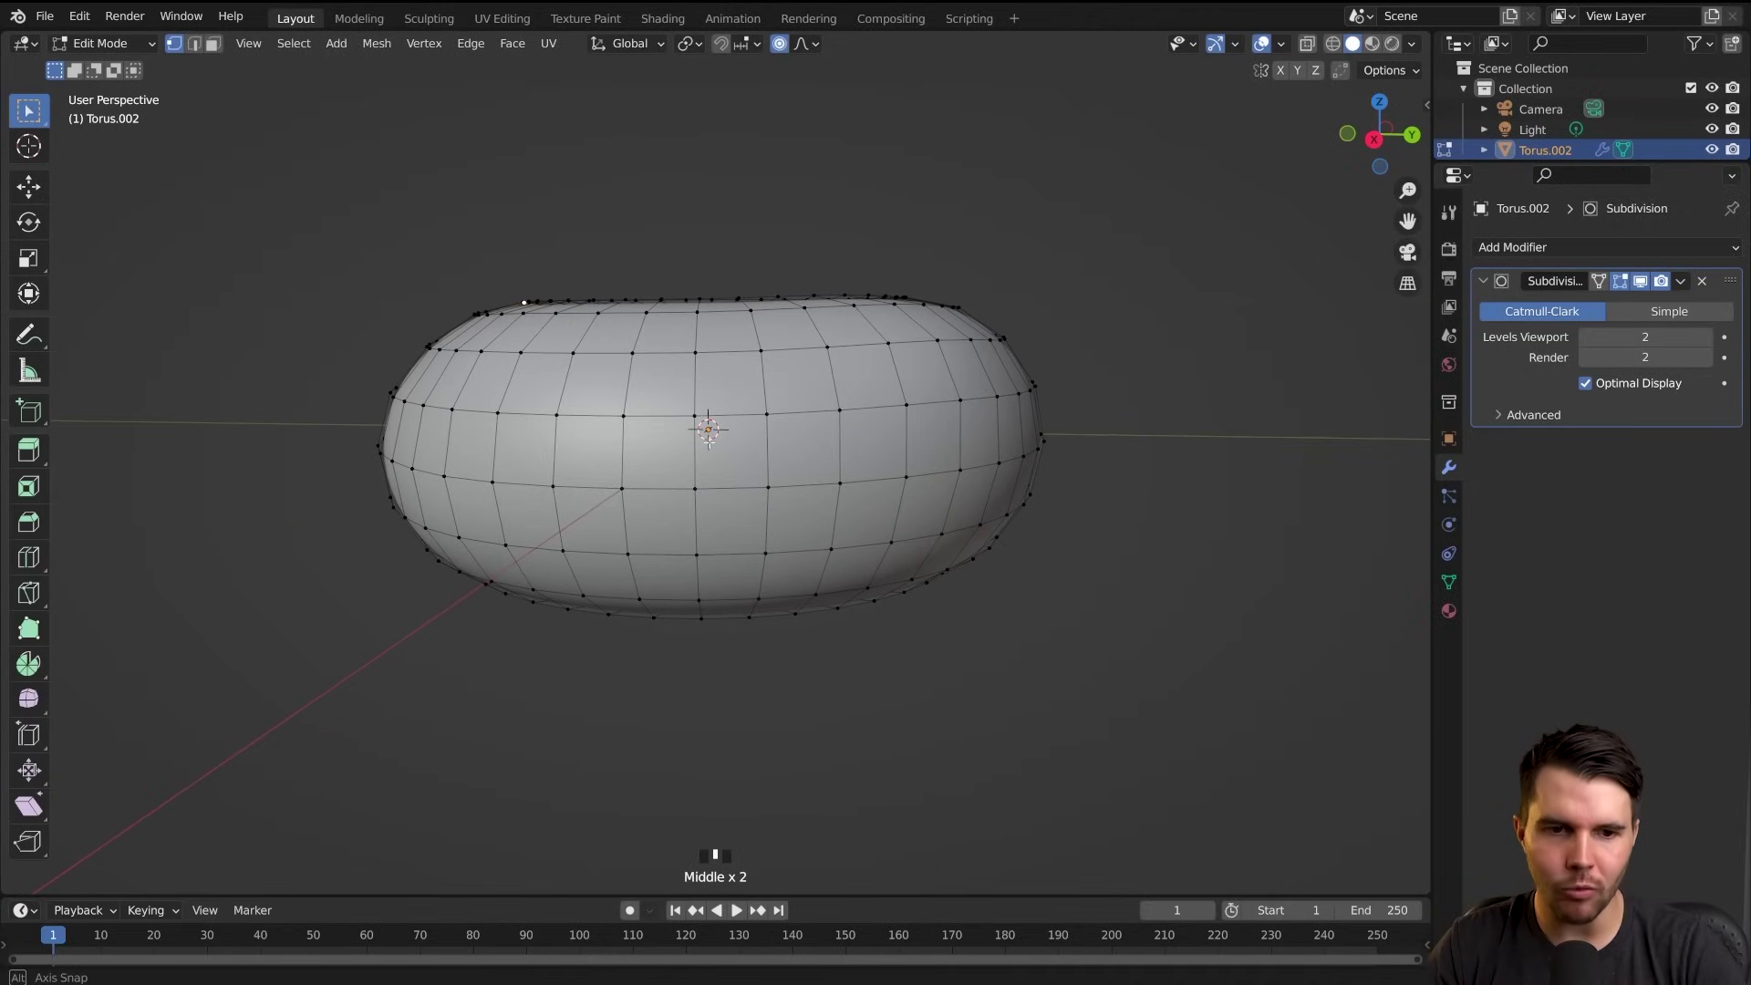
{"action": "key", "text": "g"}
{"action": "key", "text": "Escape"}
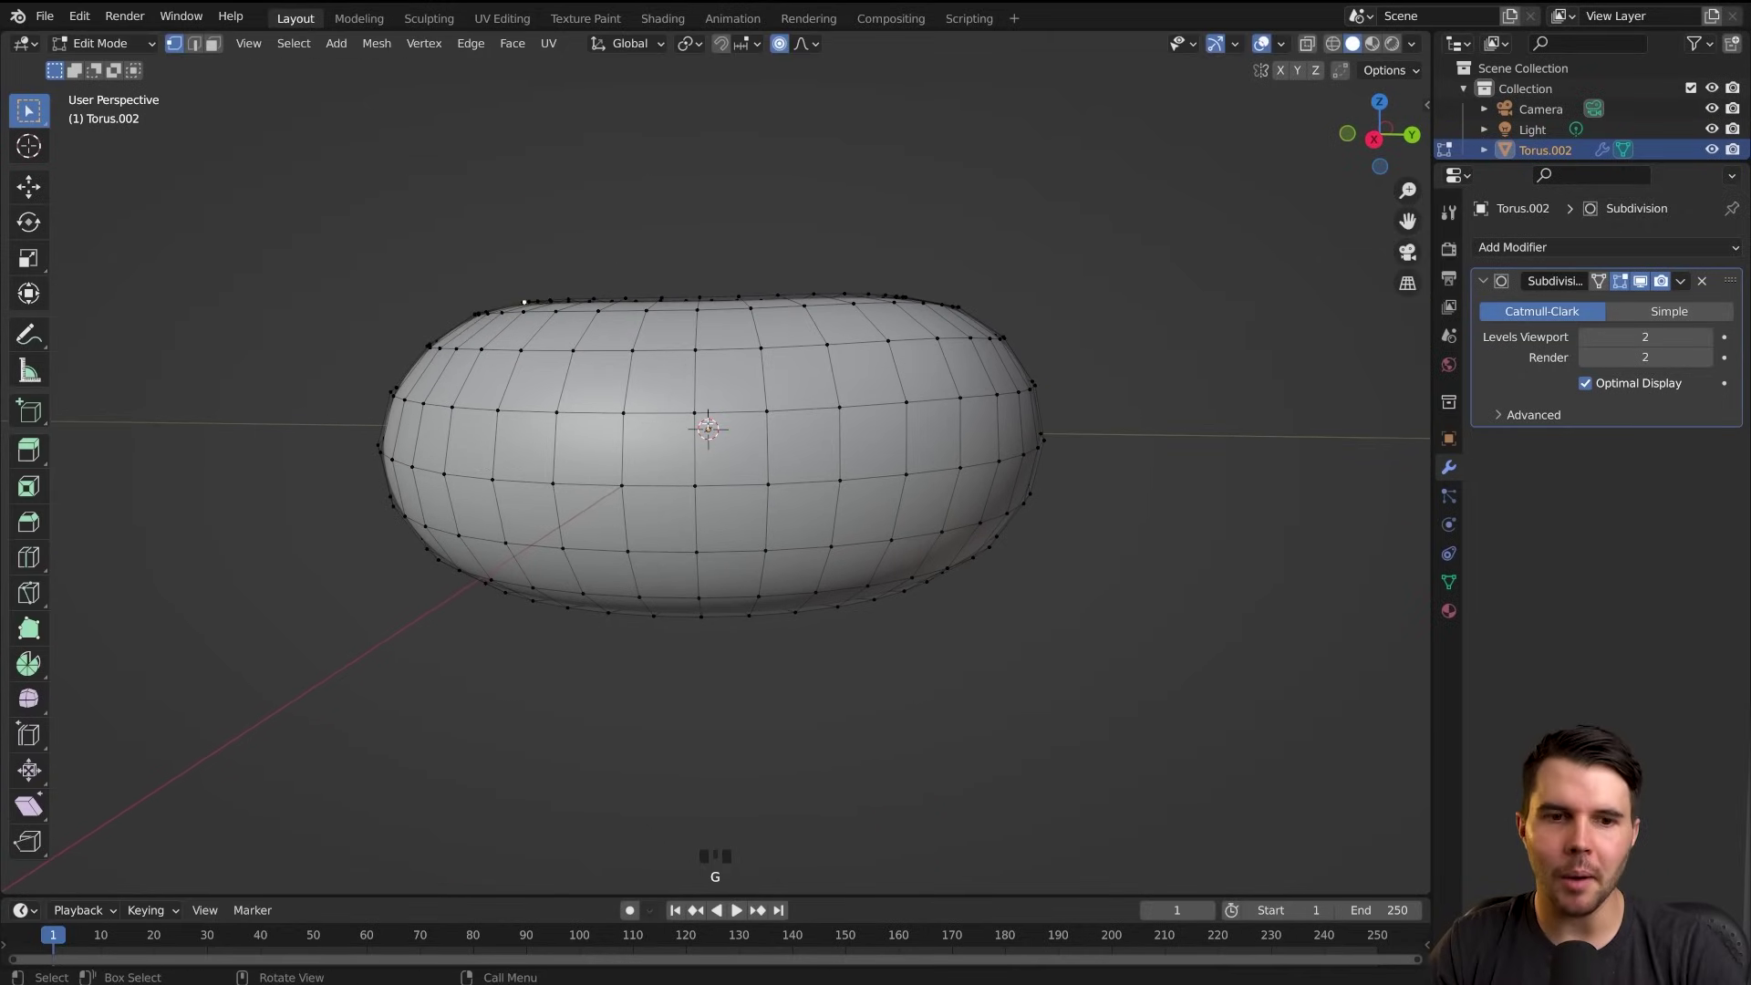
Select a vertex on the upper outer edge of the torus and try Shrink/Fatten on it, cancelling the operation
{"action": "middle_click_drag", "start_coordinate": [624, 328], "coordinate": [528, 367]}
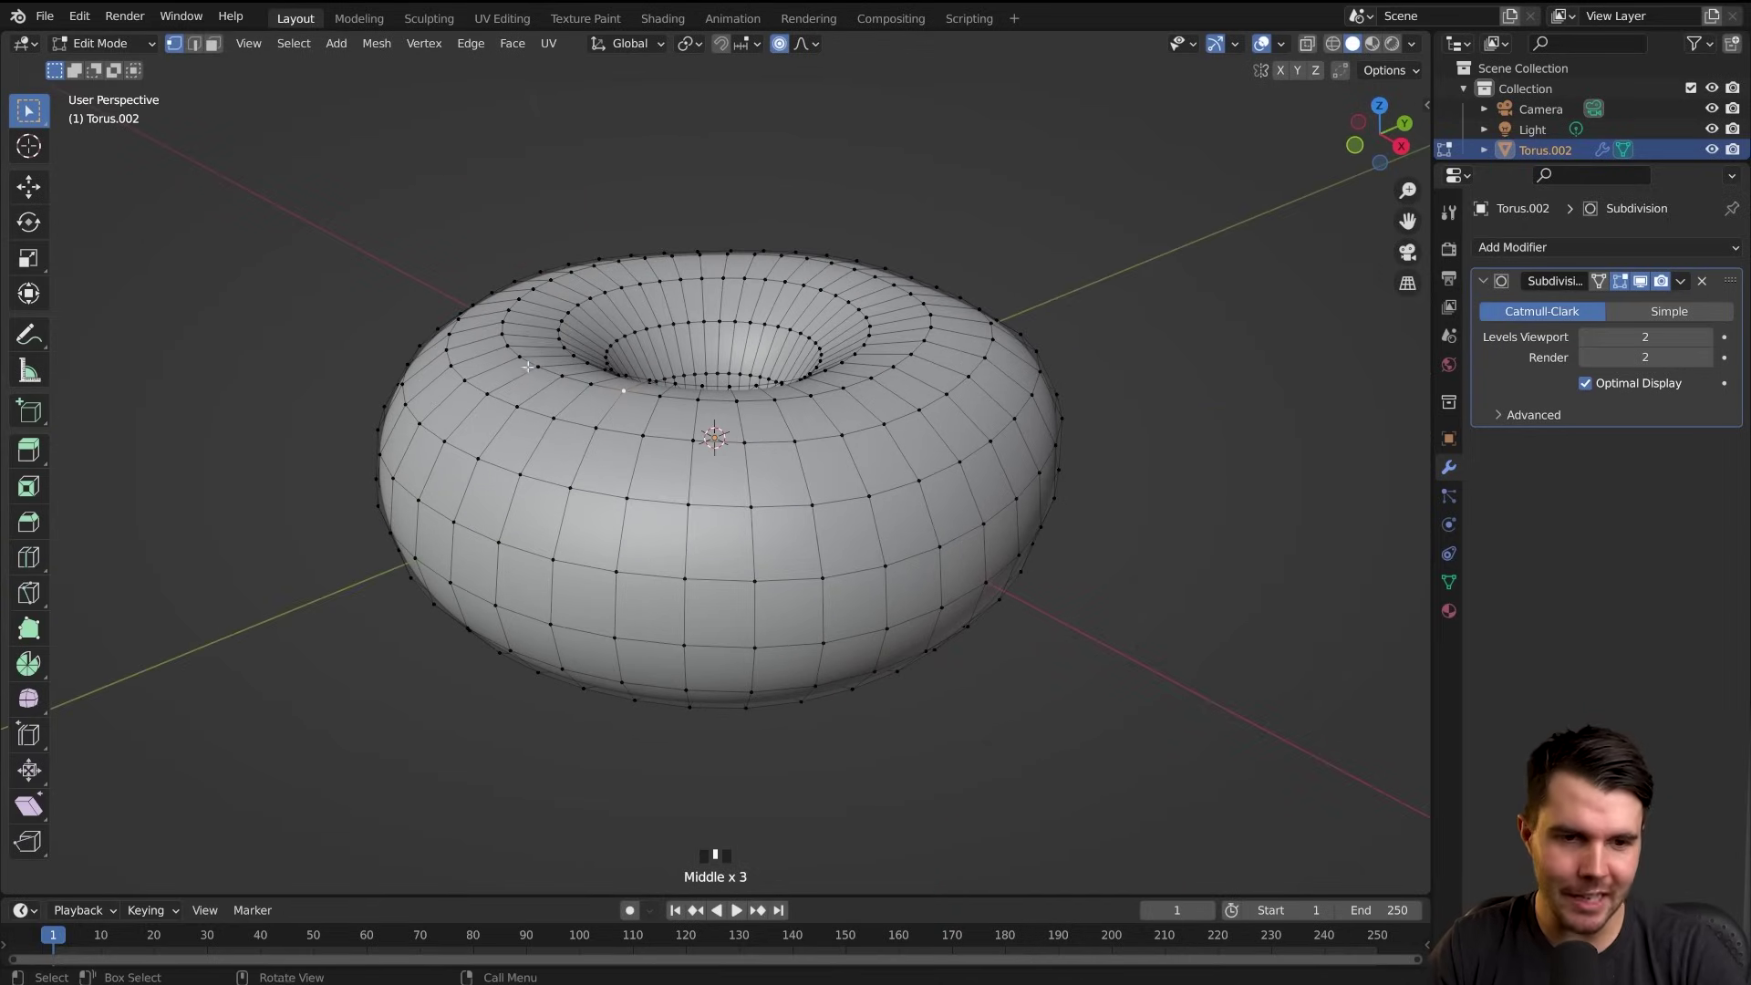
{"action": "middle_click_drag", "start_coordinate": [460, 344], "coordinate": [587, 362]}
{"action": "left_click", "coordinate": [396, 377]}
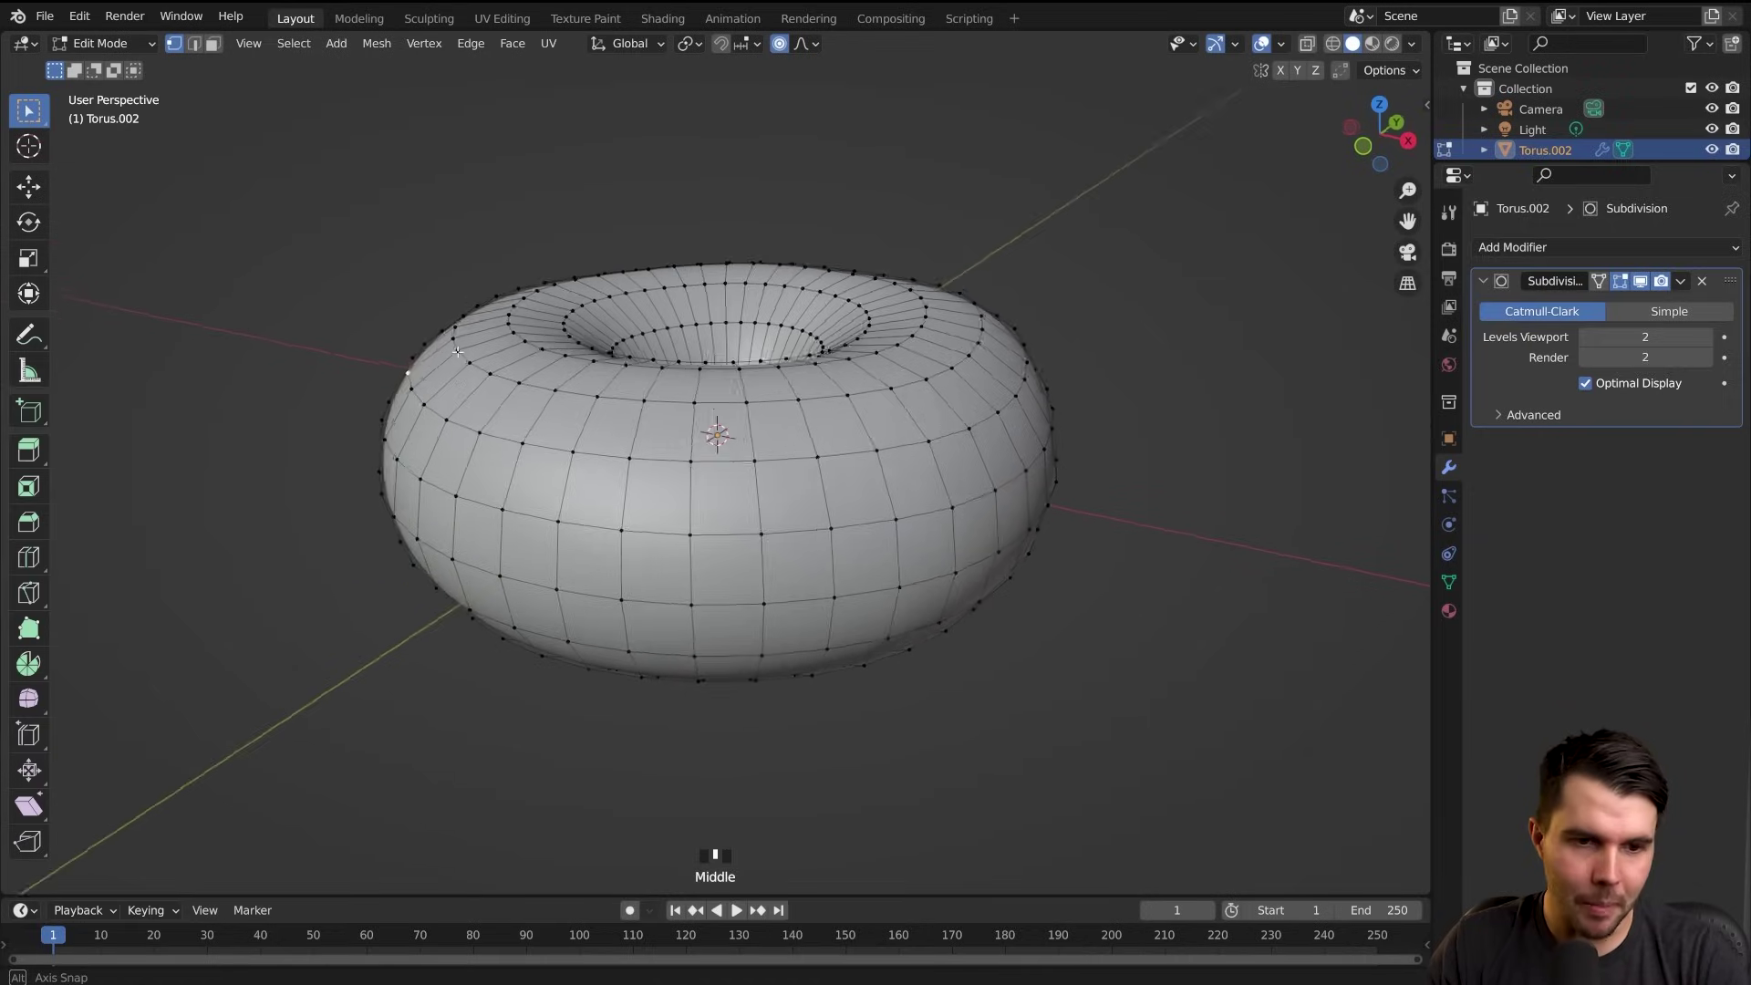
{"action": "scroll", "coordinate": [587, 362], "scroll_direction": "up", "scroll_amount": 2}
{"action": "scroll", "coordinate": [587, 362], "scroll_direction": "down", "scroll_amount": 2}
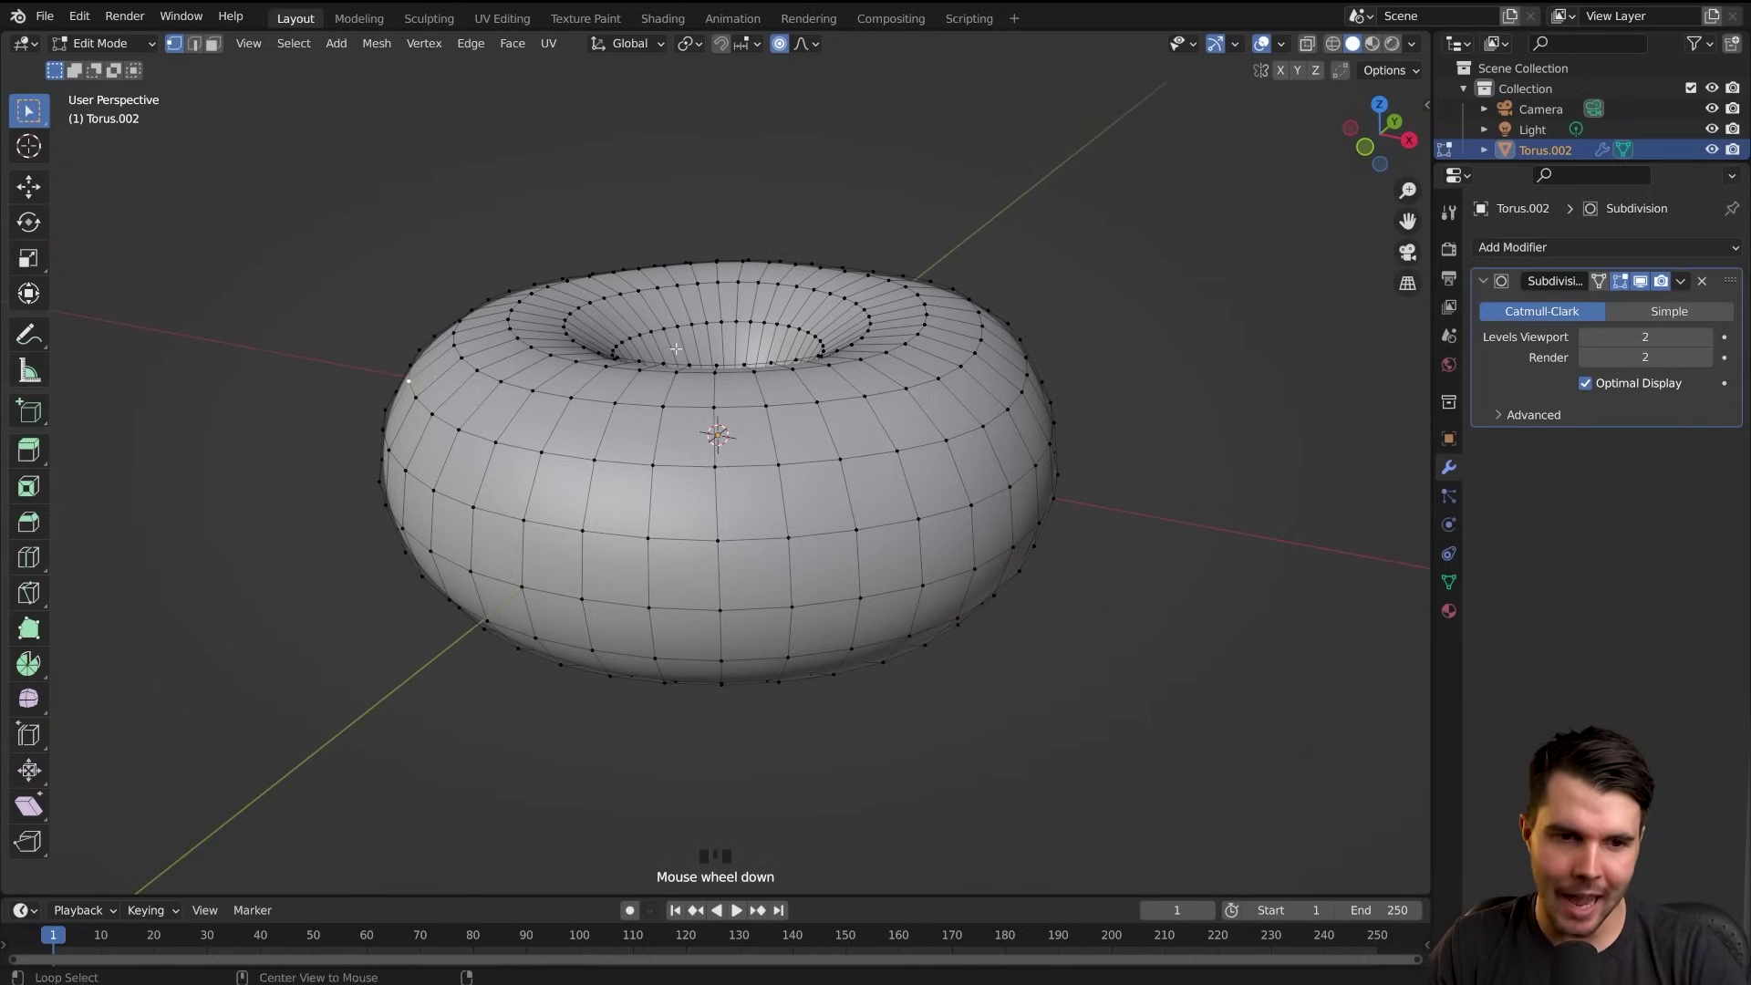
{"action": "key", "text": "alt+s"}
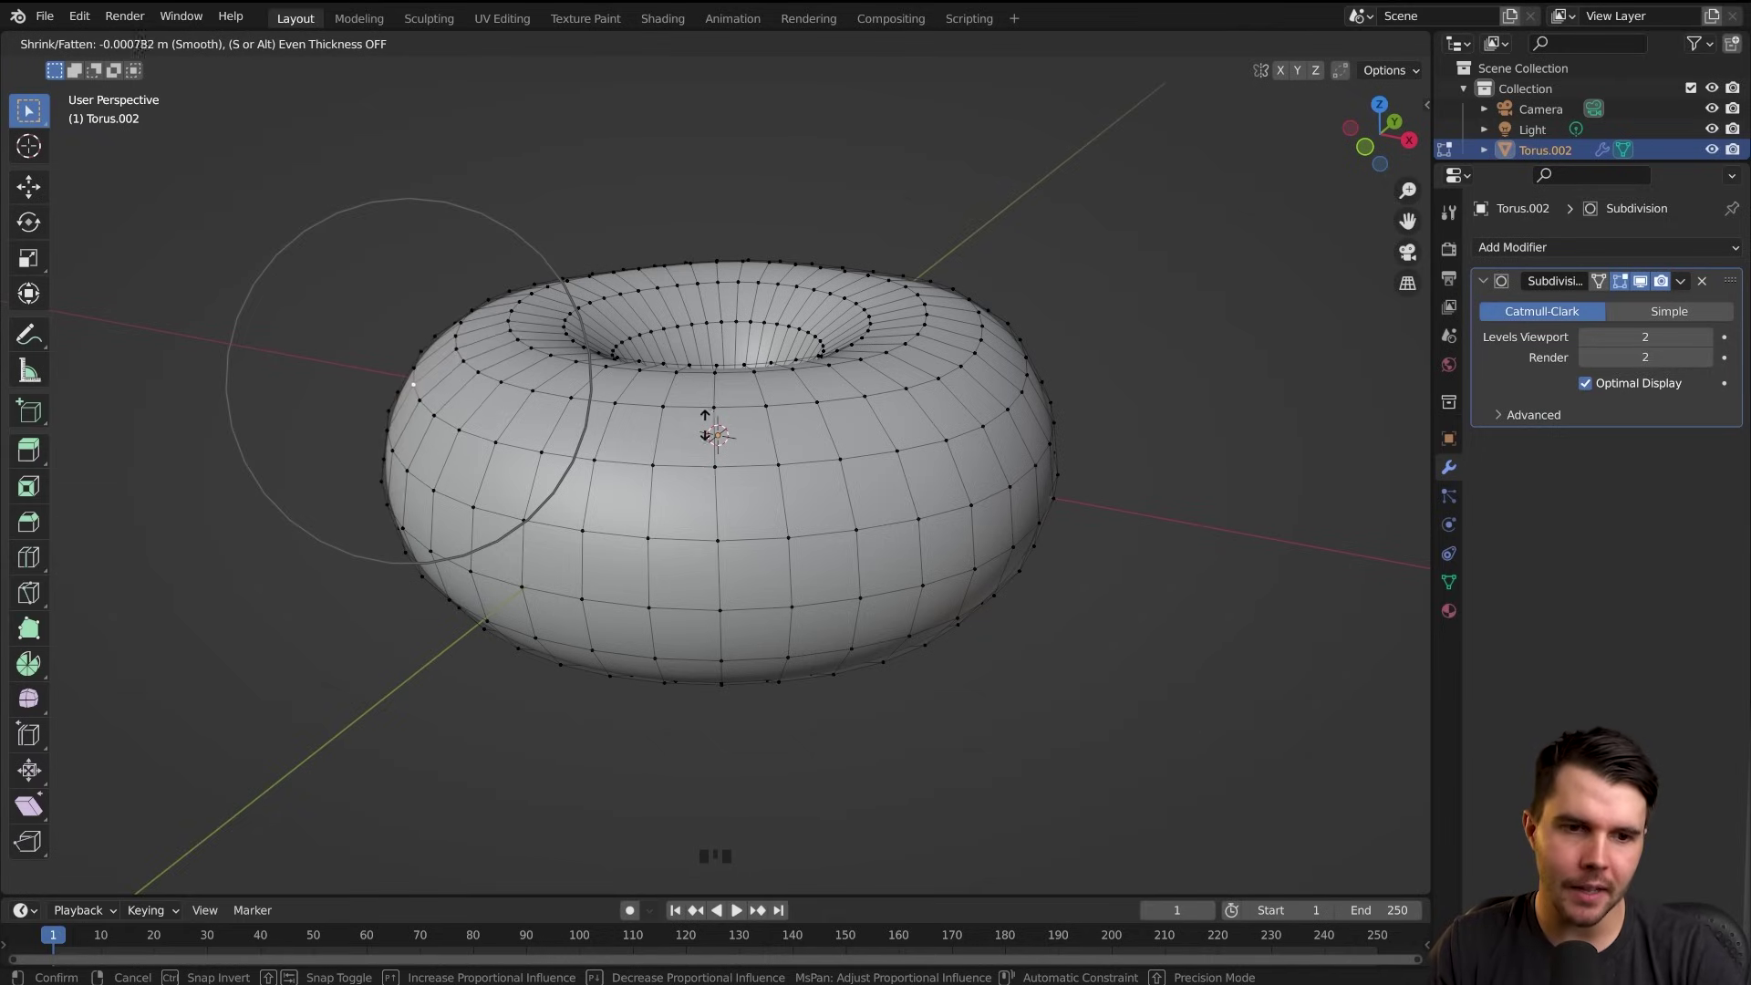
{"action": "right_click", "coordinate": [668, 350]}
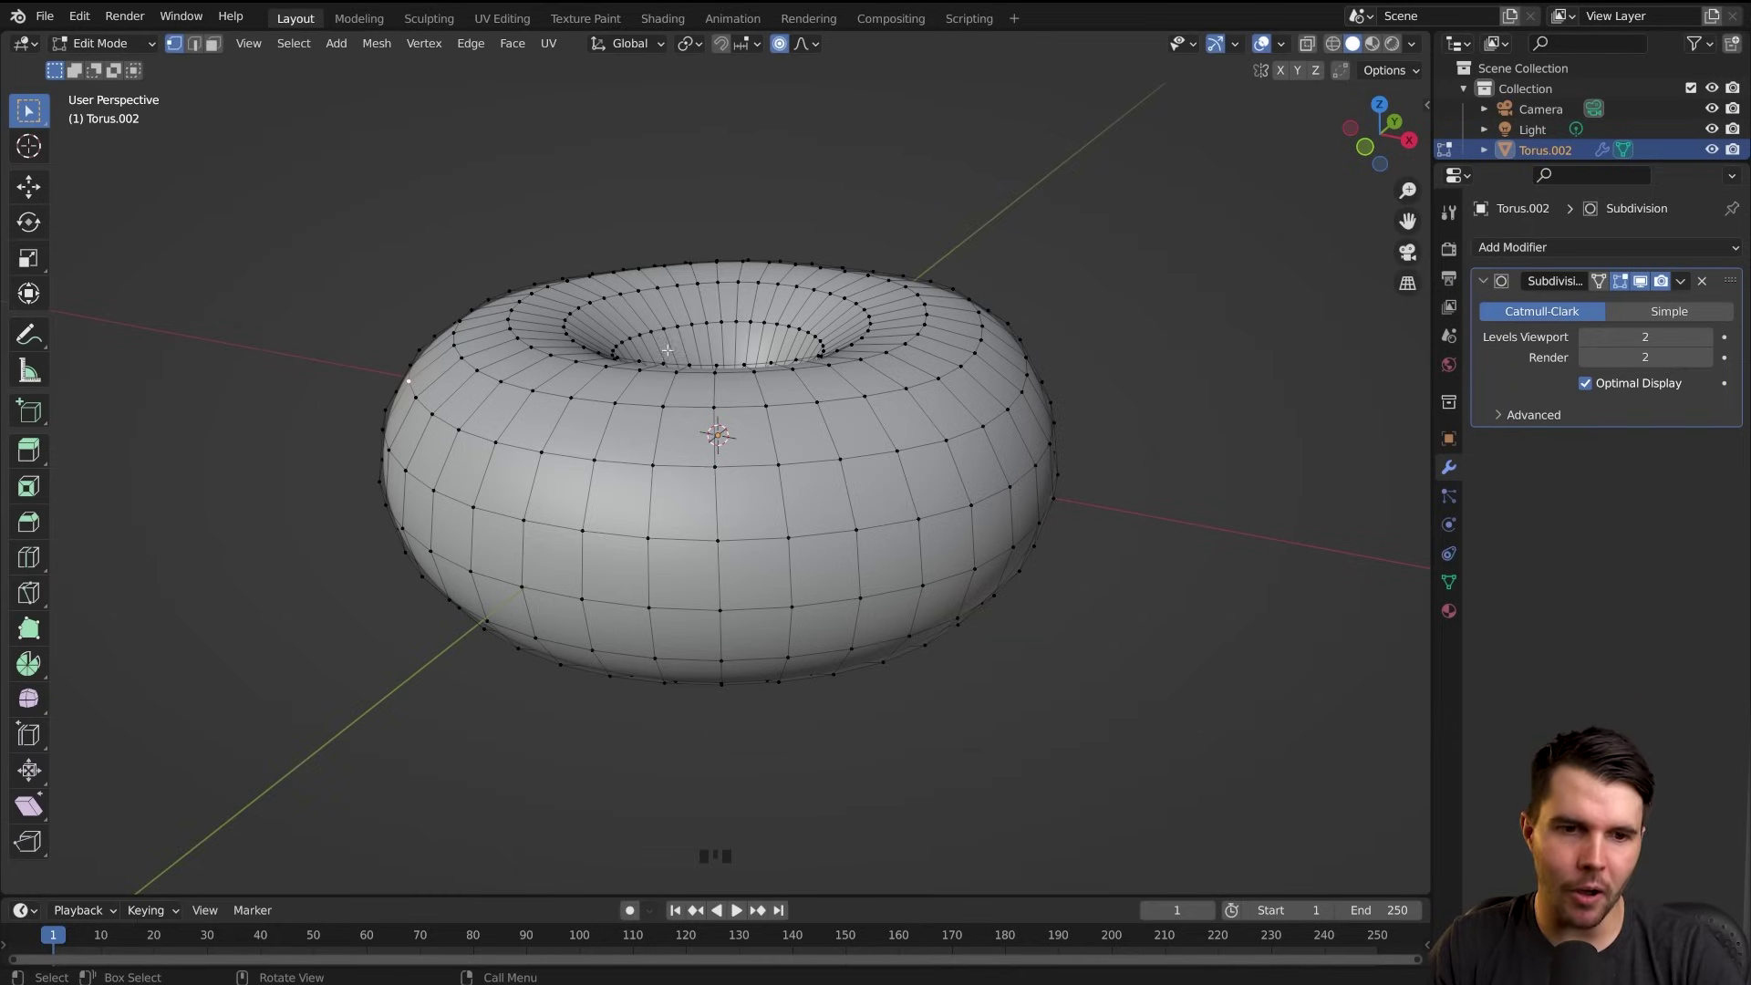
Fatten a vertex on the opposite upper outer rim outward by about 0.0003 m with Shrink/Fatten
{"action": "middle_click_drag", "start_coordinate": [1044, 397], "coordinate": [1077, 391]}
{"action": "key", "text": "alt+s"}
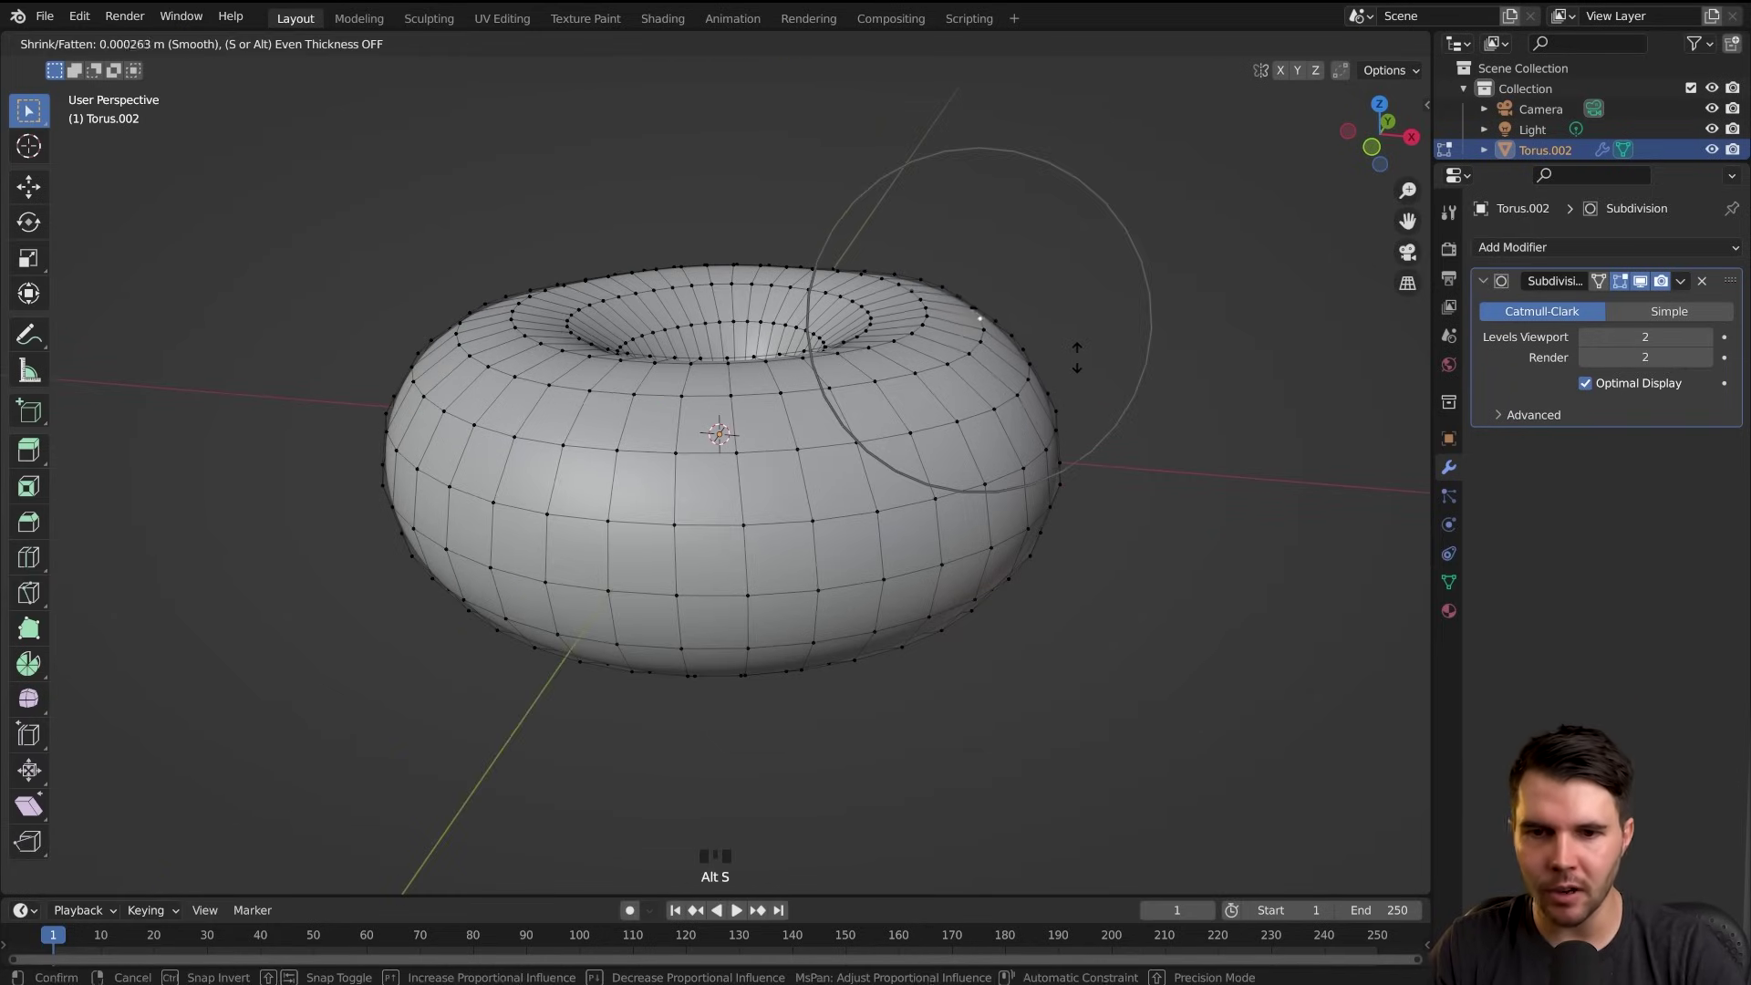
{"action": "left_click", "coordinate": [1080, 354]}
Orbit to another side of the torus and adjust a vertex on its outer wall with Shrink/Fatten
{"action": "middle_click_drag", "start_coordinate": [1075, 450], "coordinate": [988, 316]}
{"action": "middle_click_drag", "start_coordinate": [1026, 533], "coordinate": [1105, 528]}
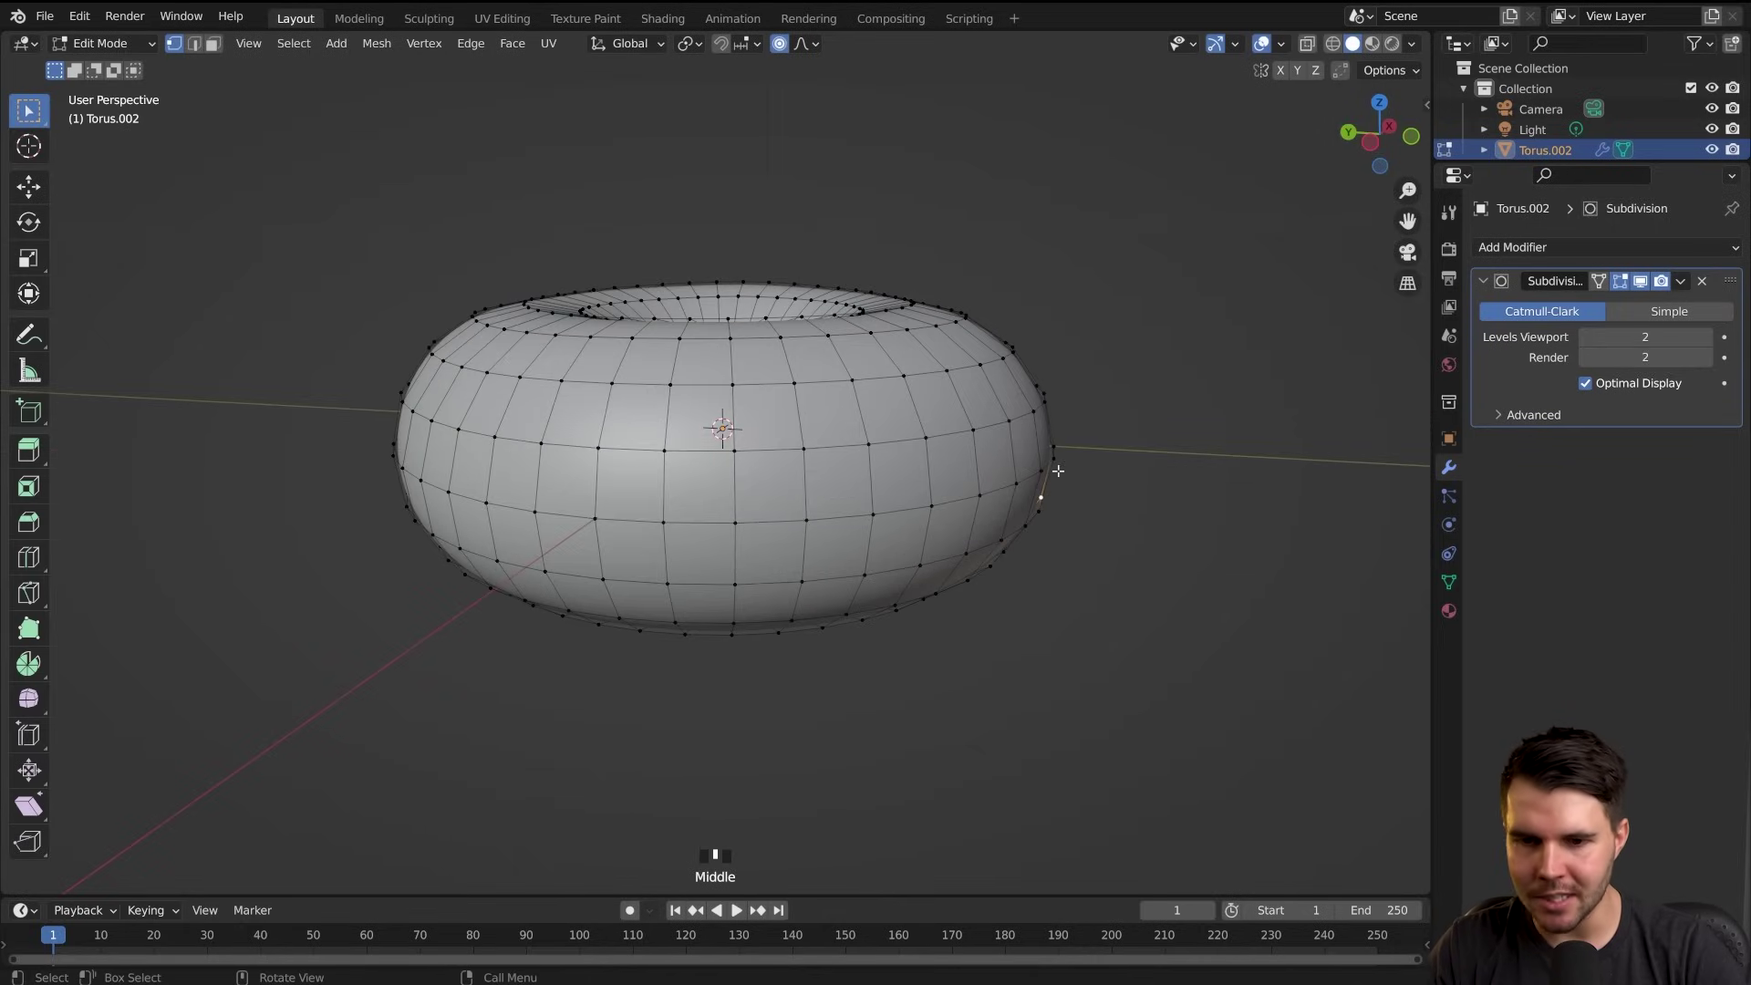
{"action": "middle_click_drag", "start_coordinate": [1053, 467], "coordinate": [1137, 488]}
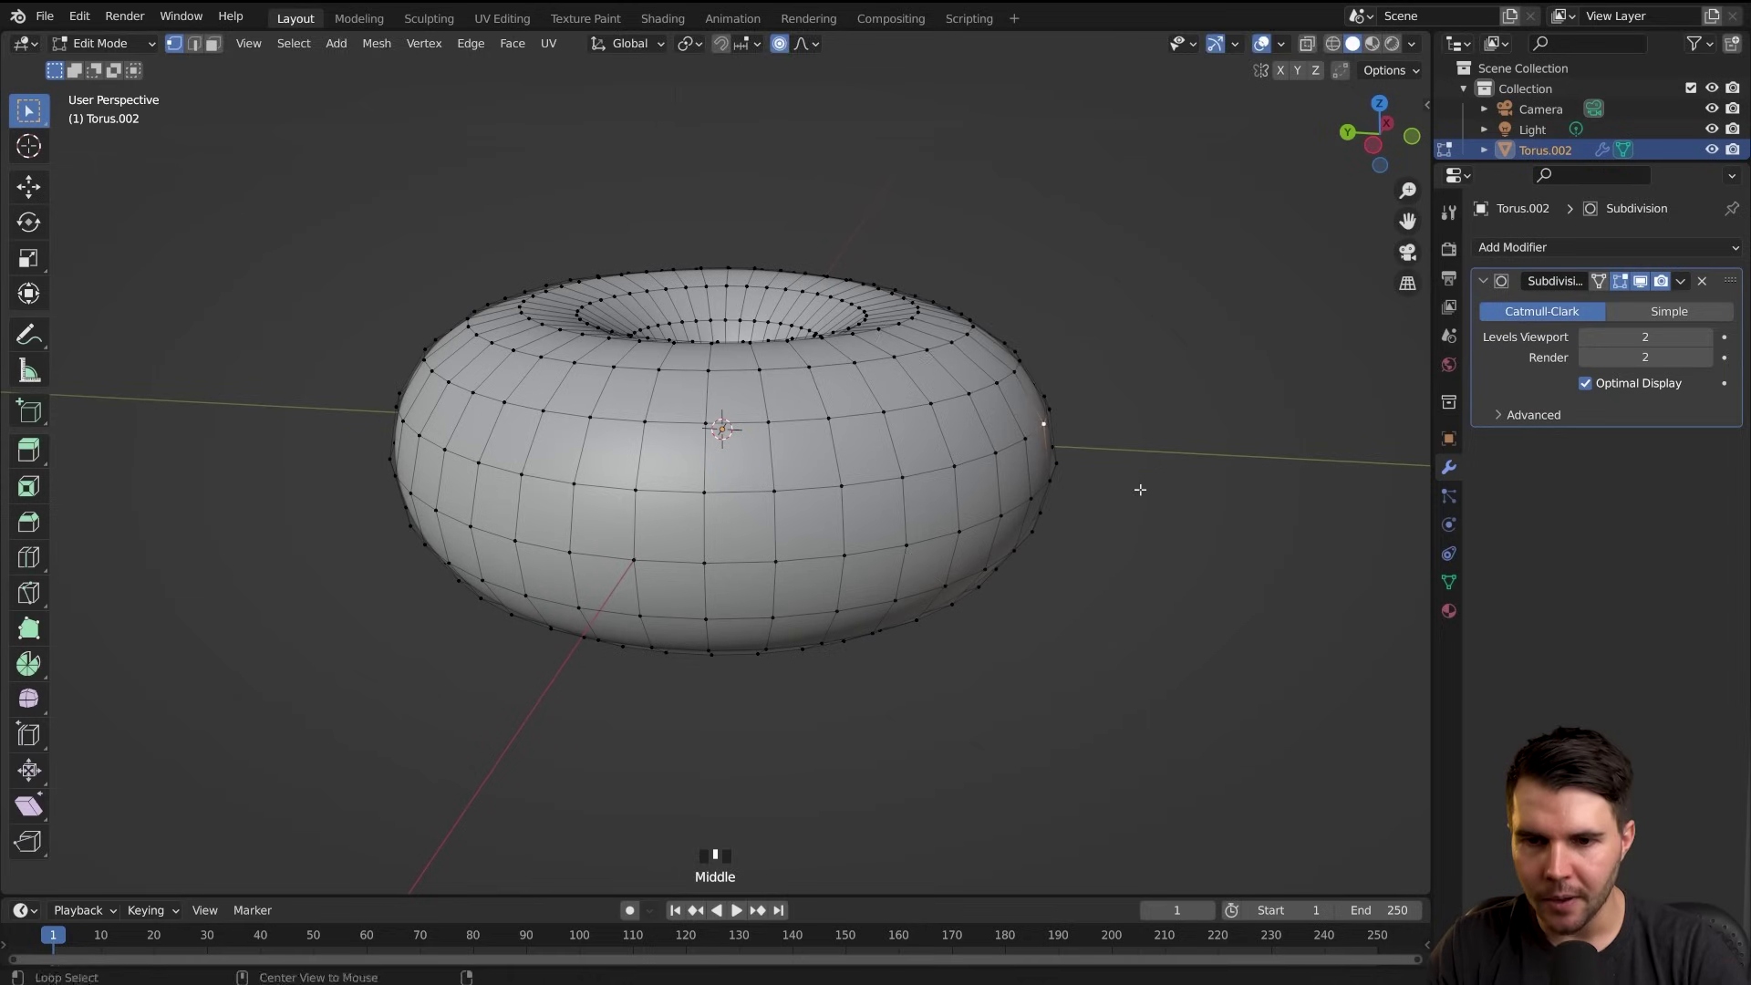
{"action": "key", "text": "alt+s"}
{"action": "left_click", "coordinate": [1144, 497]}
Shrink a vertex on the outer side wall inward by about 0.0015 m with Shrink/Fatten
{"action": "middle_click_drag", "start_coordinate": [668, 474], "coordinate": [592, 533]}
{"action": "key", "text": "alt+s"}
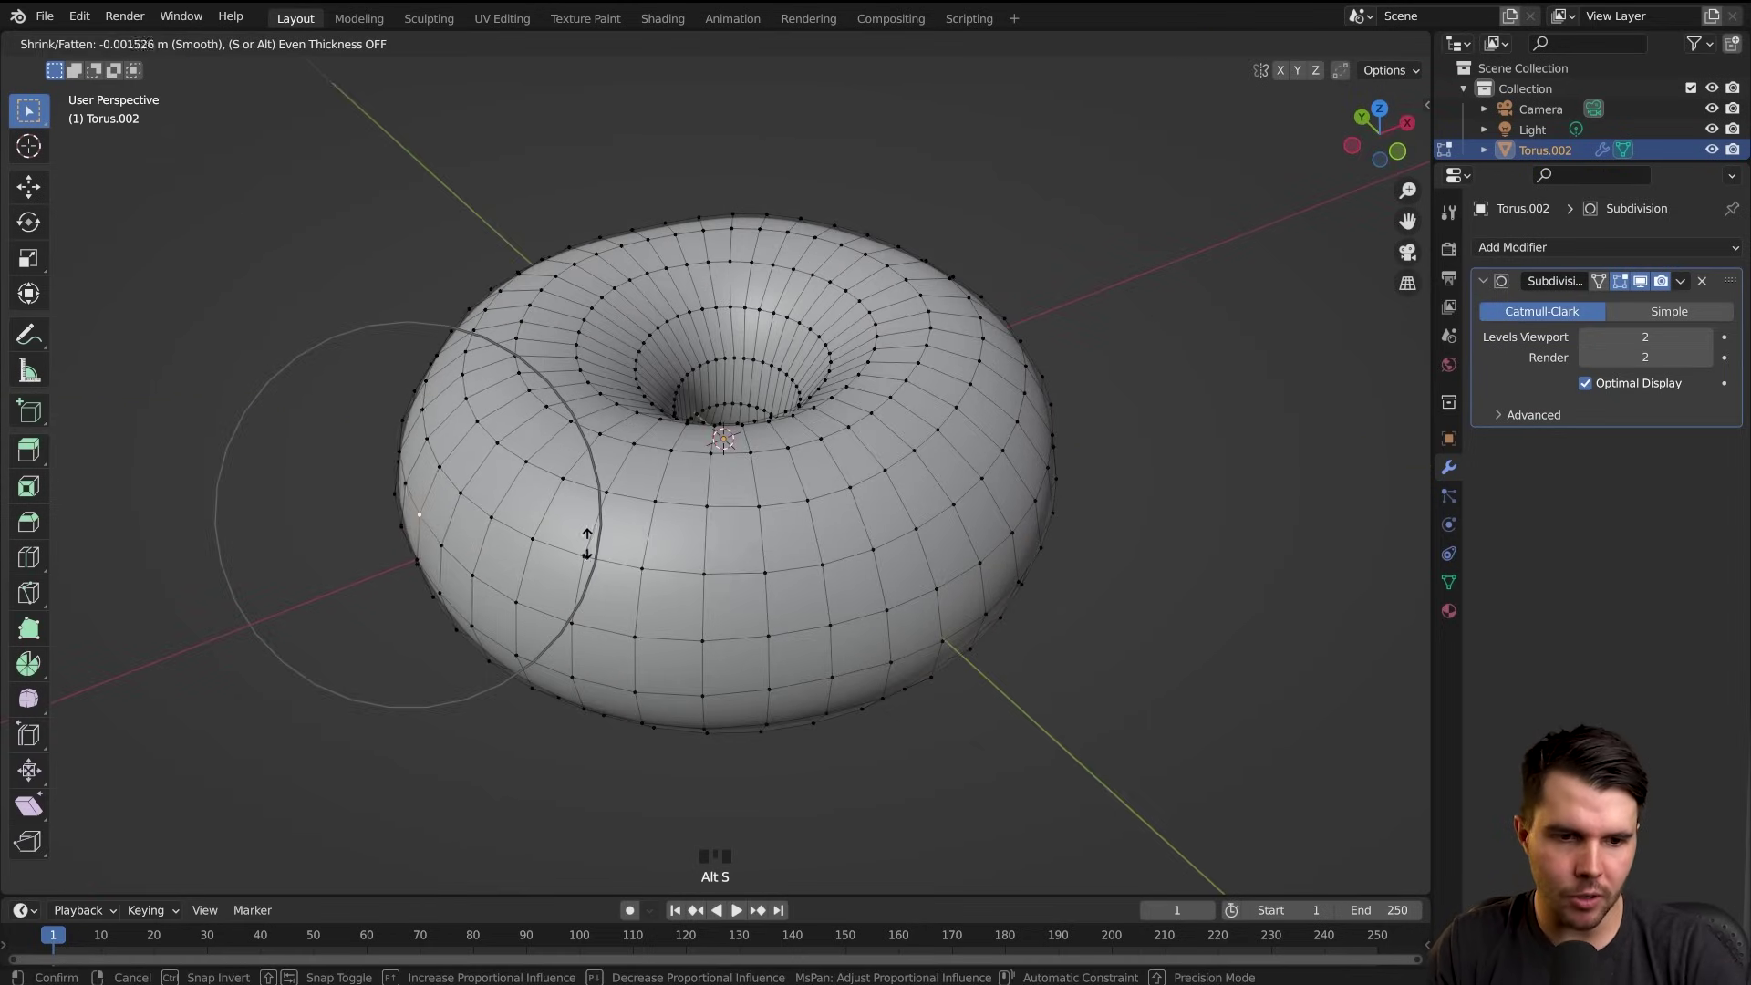
{"action": "left_click", "coordinate": [589, 547]}
Shrink a vertex on the upper outer surface inward by about 0.0017 m and check the shape in Object Mode
{"action": "middle_click_drag", "start_coordinate": [588, 547], "coordinate": [629, 561]}
{"action": "left_click", "coordinate": [488, 318]}
{"action": "key", "text": "alt+s"}
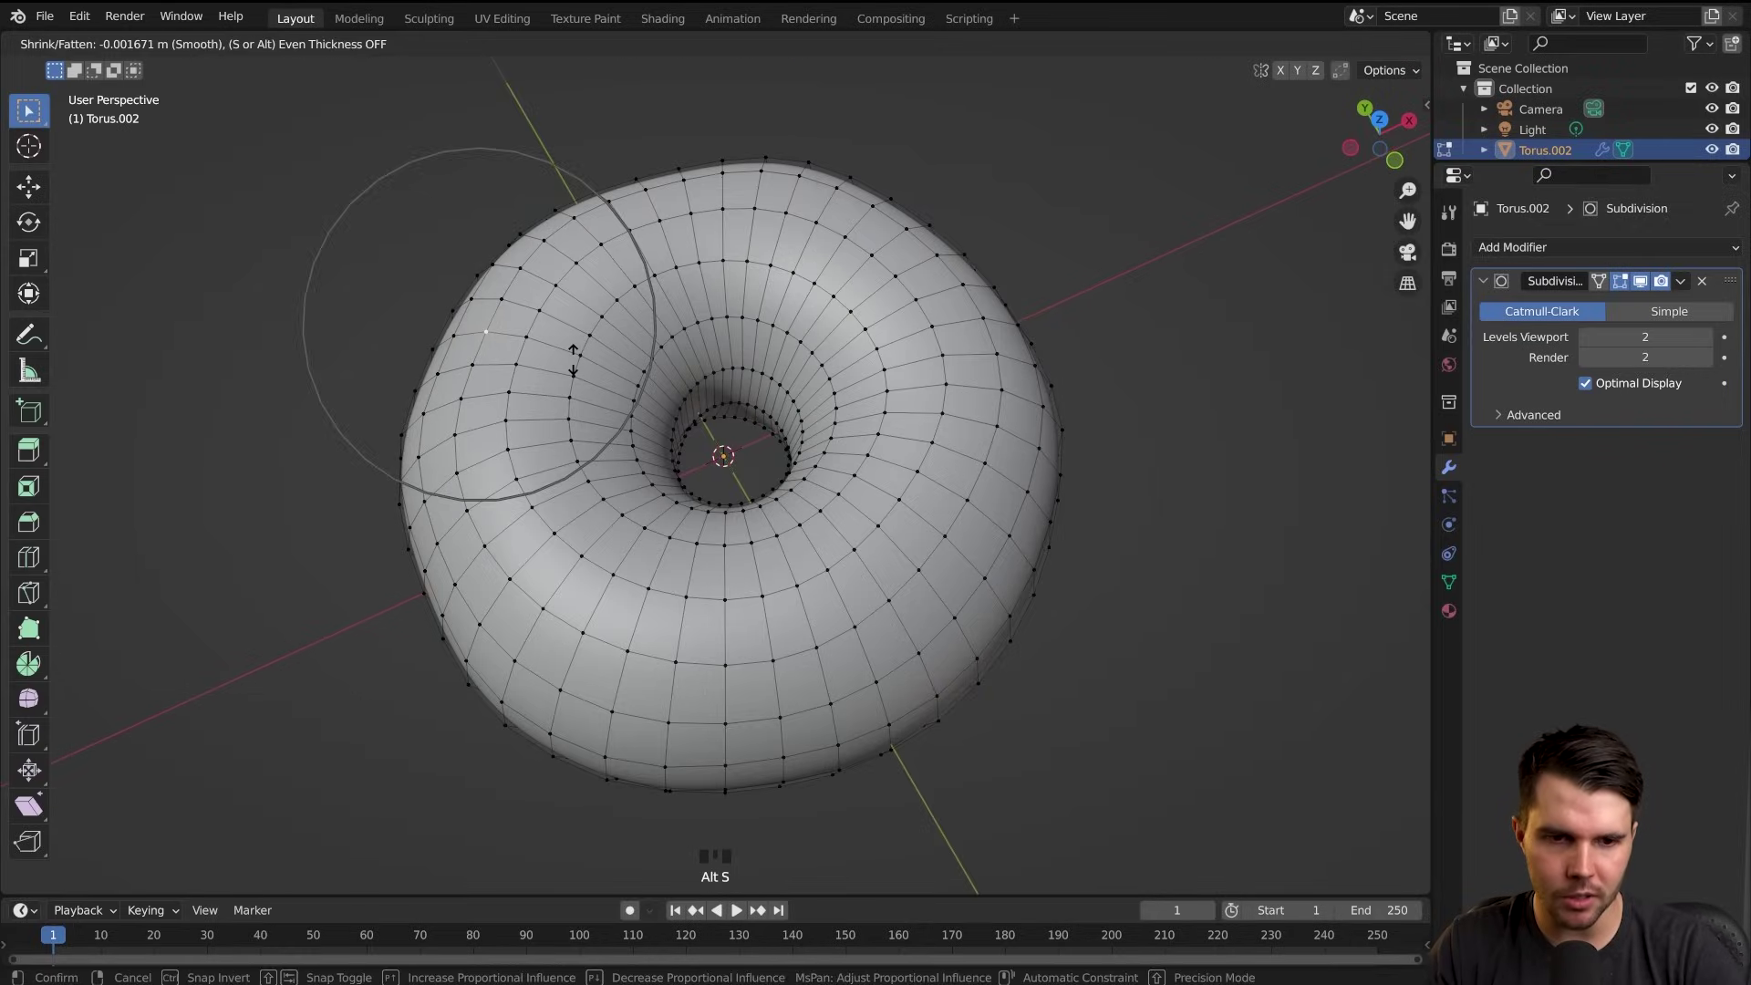
{"action": "left_click", "coordinate": [571, 356]}
{"action": "middle_click_drag", "start_coordinate": [707, 456], "coordinate": [1147, 369]}
{"action": "key", "text": "Tab"}
{"action": "key", "text": "Tab"}
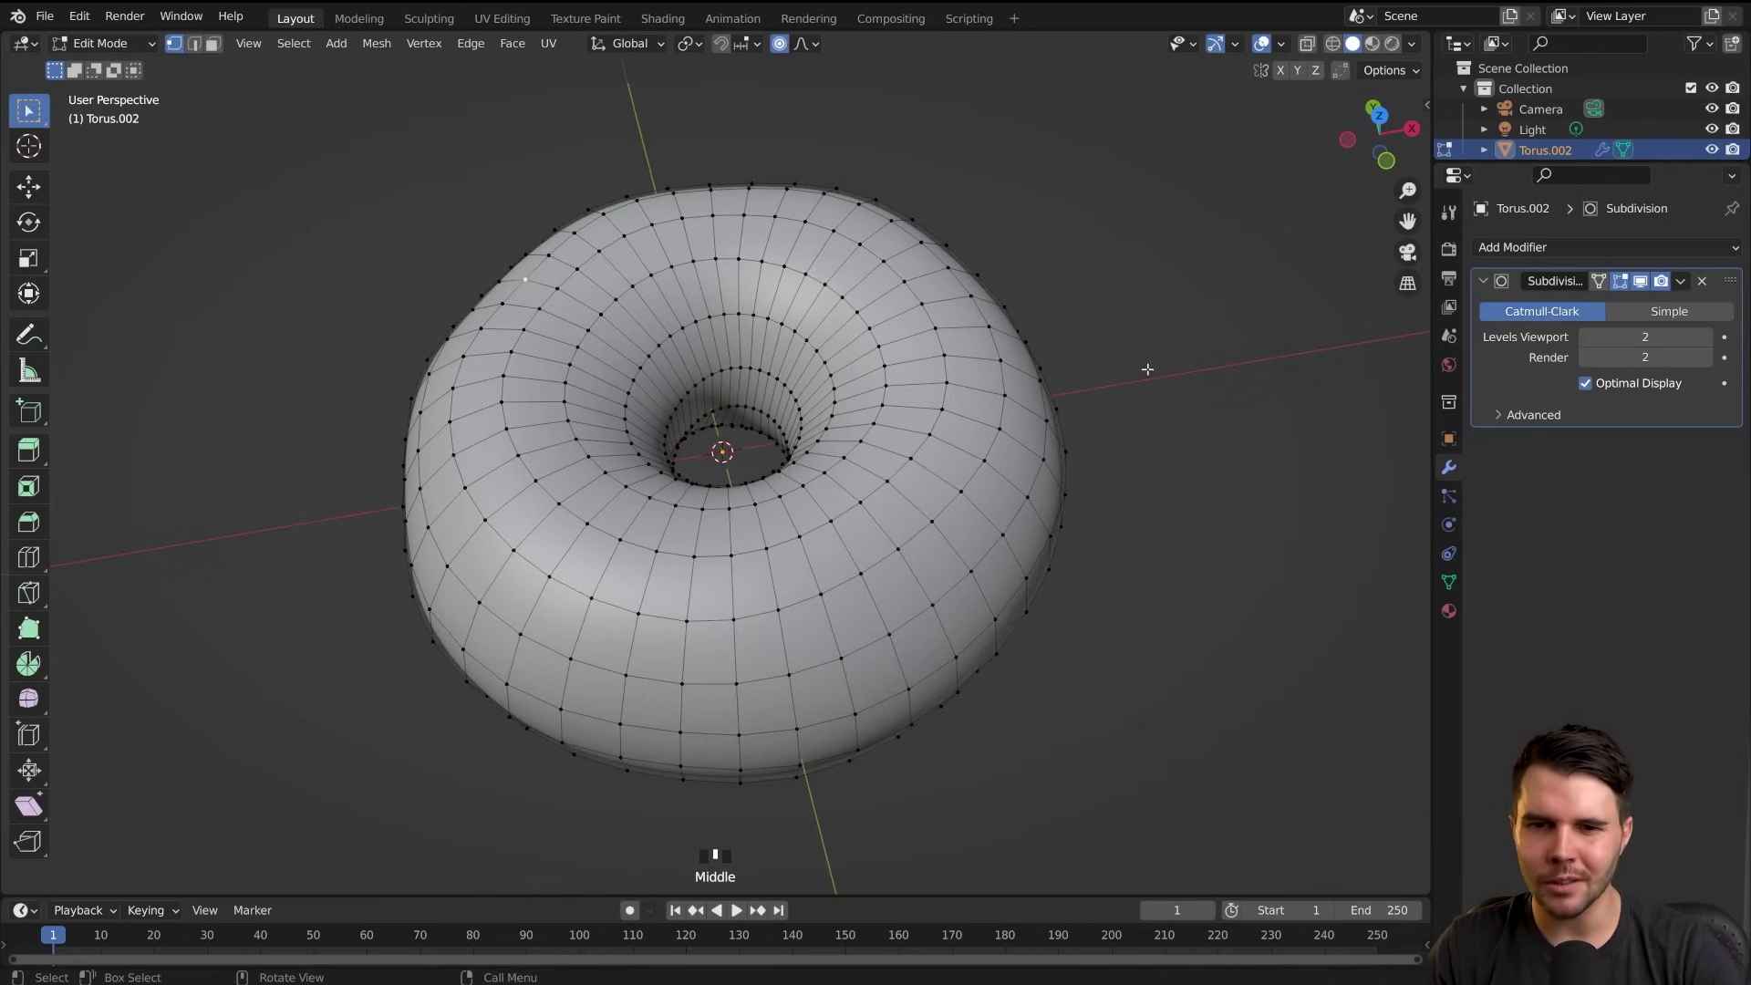
Fatten an outer rim vertex by about 0.0008 m with a changed proportional influence and check the shape in Object Mode
{"action": "key", "text": "alt+s"}
{"action": "scroll", "coordinate": [1099, 330], "scroll_direction": "down", "scroll_amount": 3}
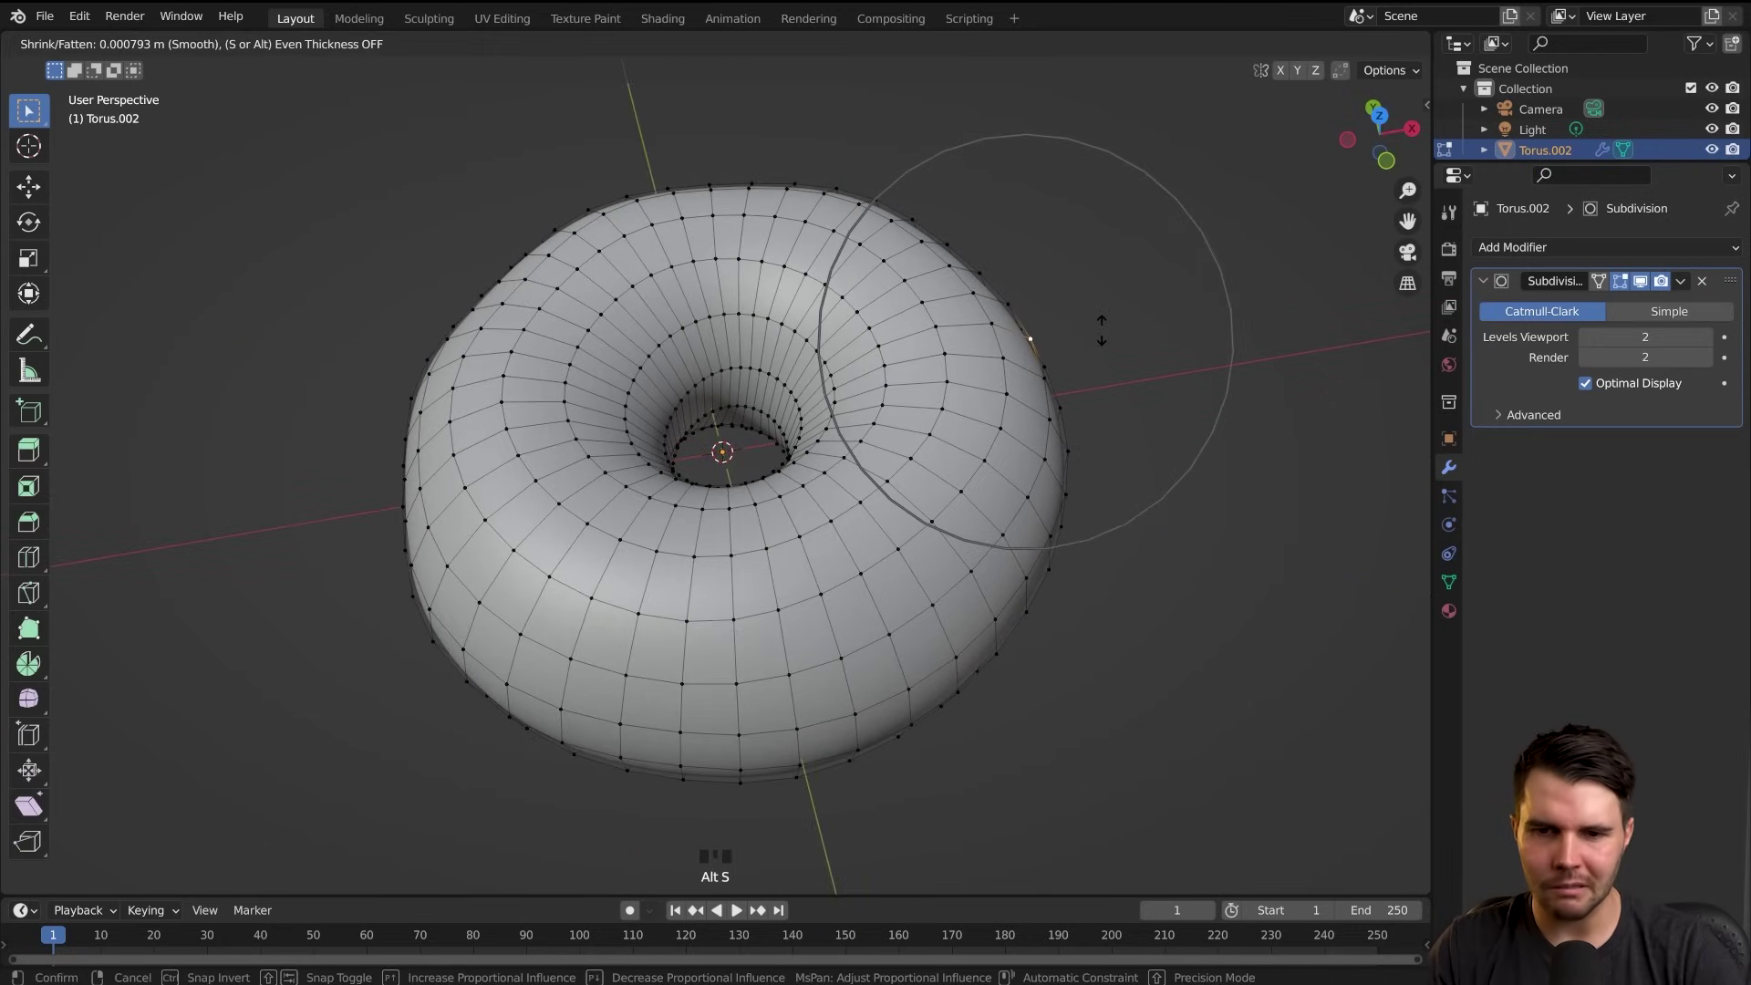
{"action": "left_click", "coordinate": [1100, 328]}
{"action": "middle_click_drag", "start_coordinate": [1101, 328], "coordinate": [870, 394]}
{"action": "key", "text": "Tab"}
{"action": "key", "text": "Tab"}
Shrink a vertex on the underside of the torus near the hole by about 0.0025 m
{"action": "middle_click_drag", "start_coordinate": [777, 511], "coordinate": [919, 551]}
{"action": "left_click", "coordinate": [803, 529]}
{"action": "key", "text": "alt+s"}
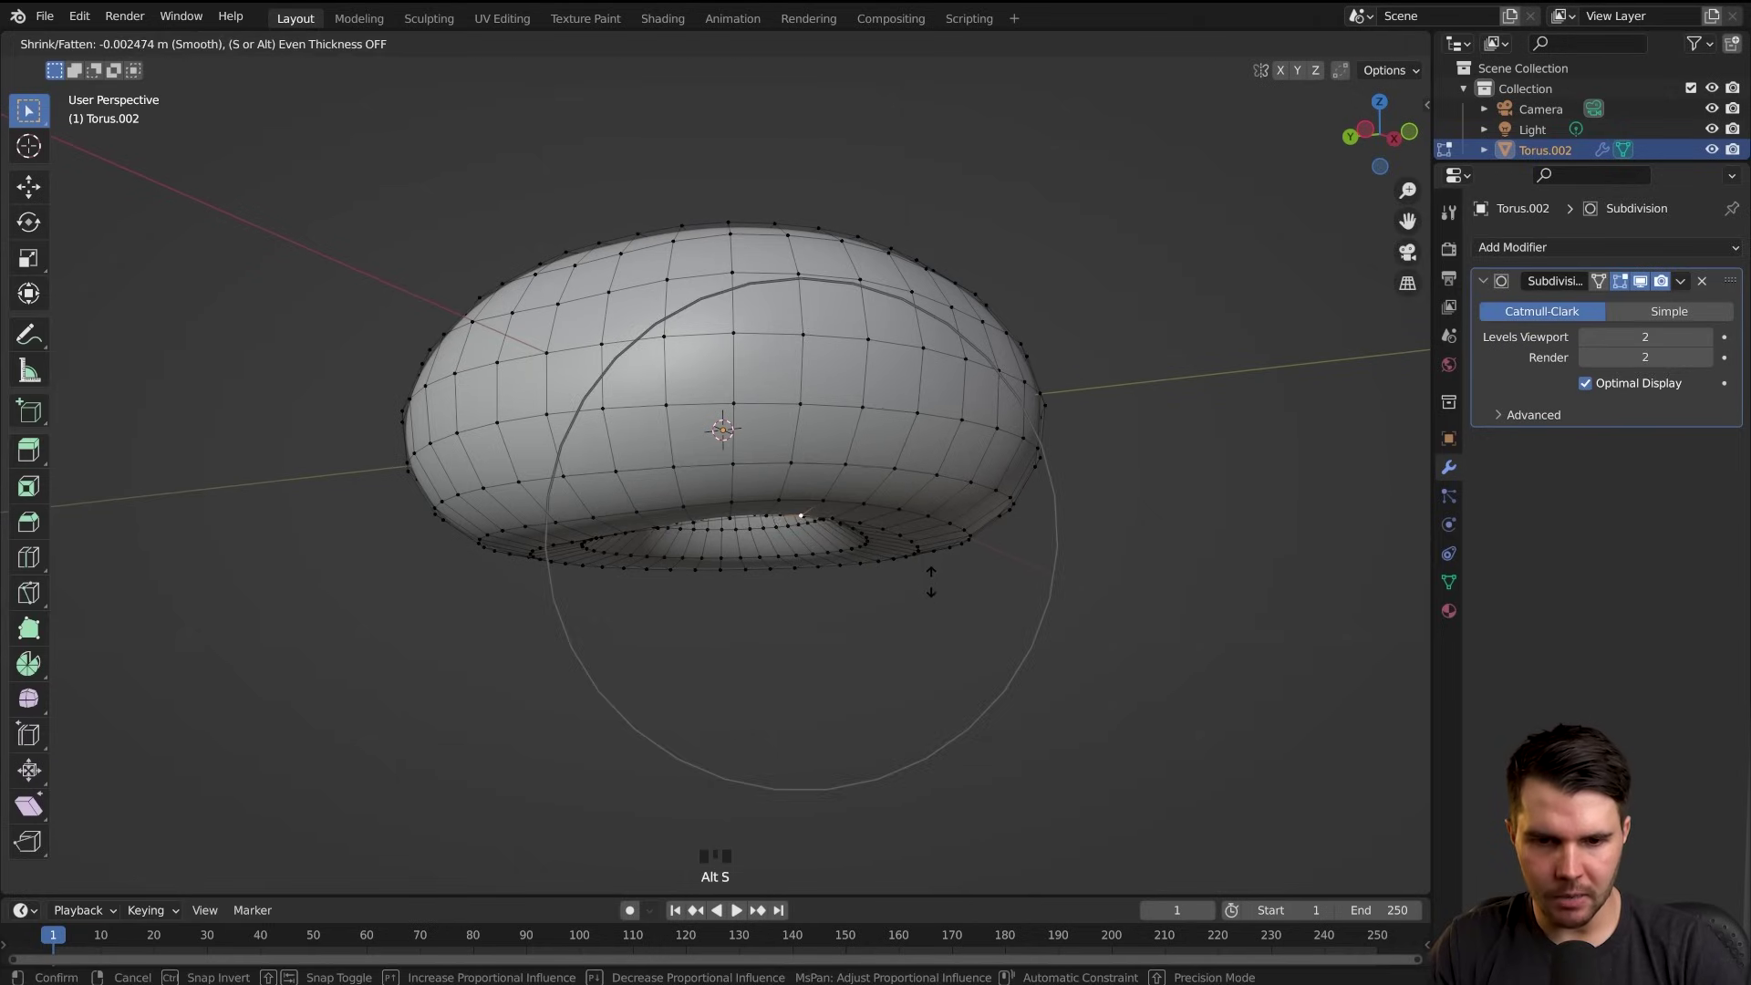
{"action": "left_click", "coordinate": [930, 580]}
Fatten another underside vertex by about 0.0005 m and inspect the doughnut in Object Mode
{"action": "left_click", "coordinate": [711, 552]}
{"action": "key", "text": "alt+s"}
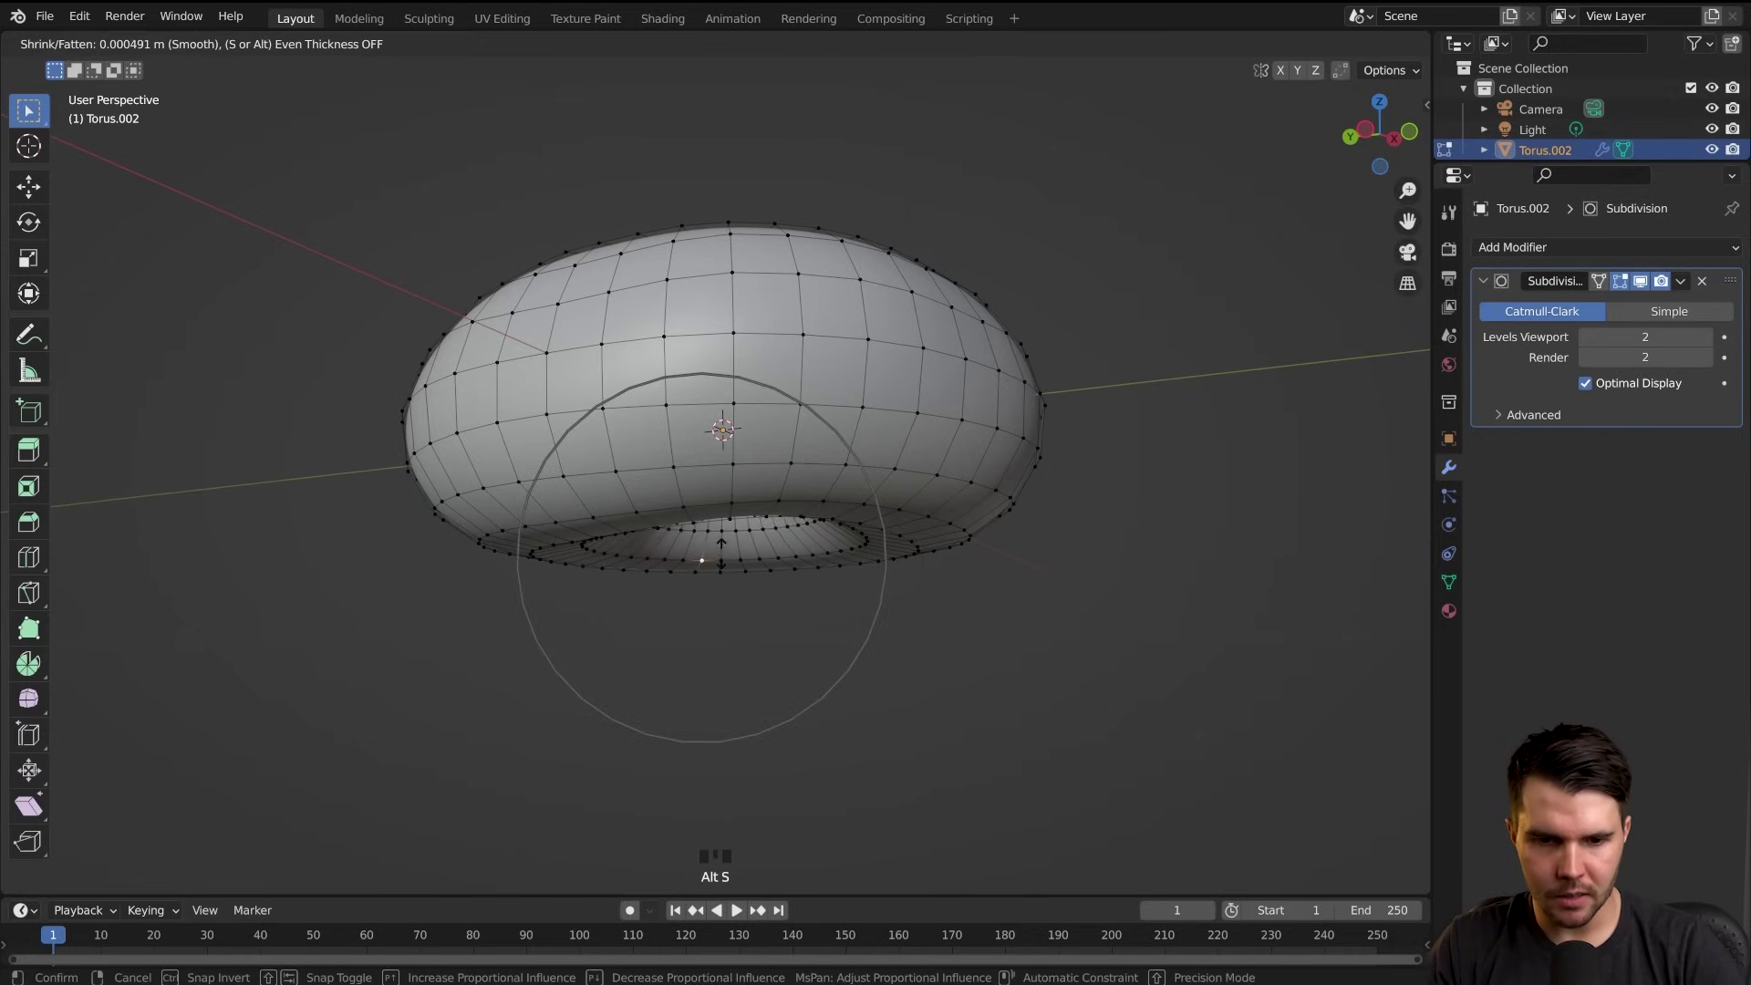
{"action": "left_click", "coordinate": [723, 549]}
{"action": "key", "text": "Tab"}
{"action": "middle_click_drag", "start_coordinate": [727, 545], "coordinate": [713, 511]}
{"action": "middle_click_drag", "start_coordinate": [739, 410], "coordinate": [825, 547]}
In Edit Mode, fatten a vertex on the inner hole's edge by about 0.0024 m with a smaller influence and inspect the result
{"action": "key", "text": "Tab"}
{"action": "middle_click_drag", "start_coordinate": [837, 430], "coordinate": [848, 497]}
{"action": "key", "text": "alt+s"}
{"action": "scroll", "coordinate": [852, 509], "scroll_direction": "up", "scroll_amount": 4}
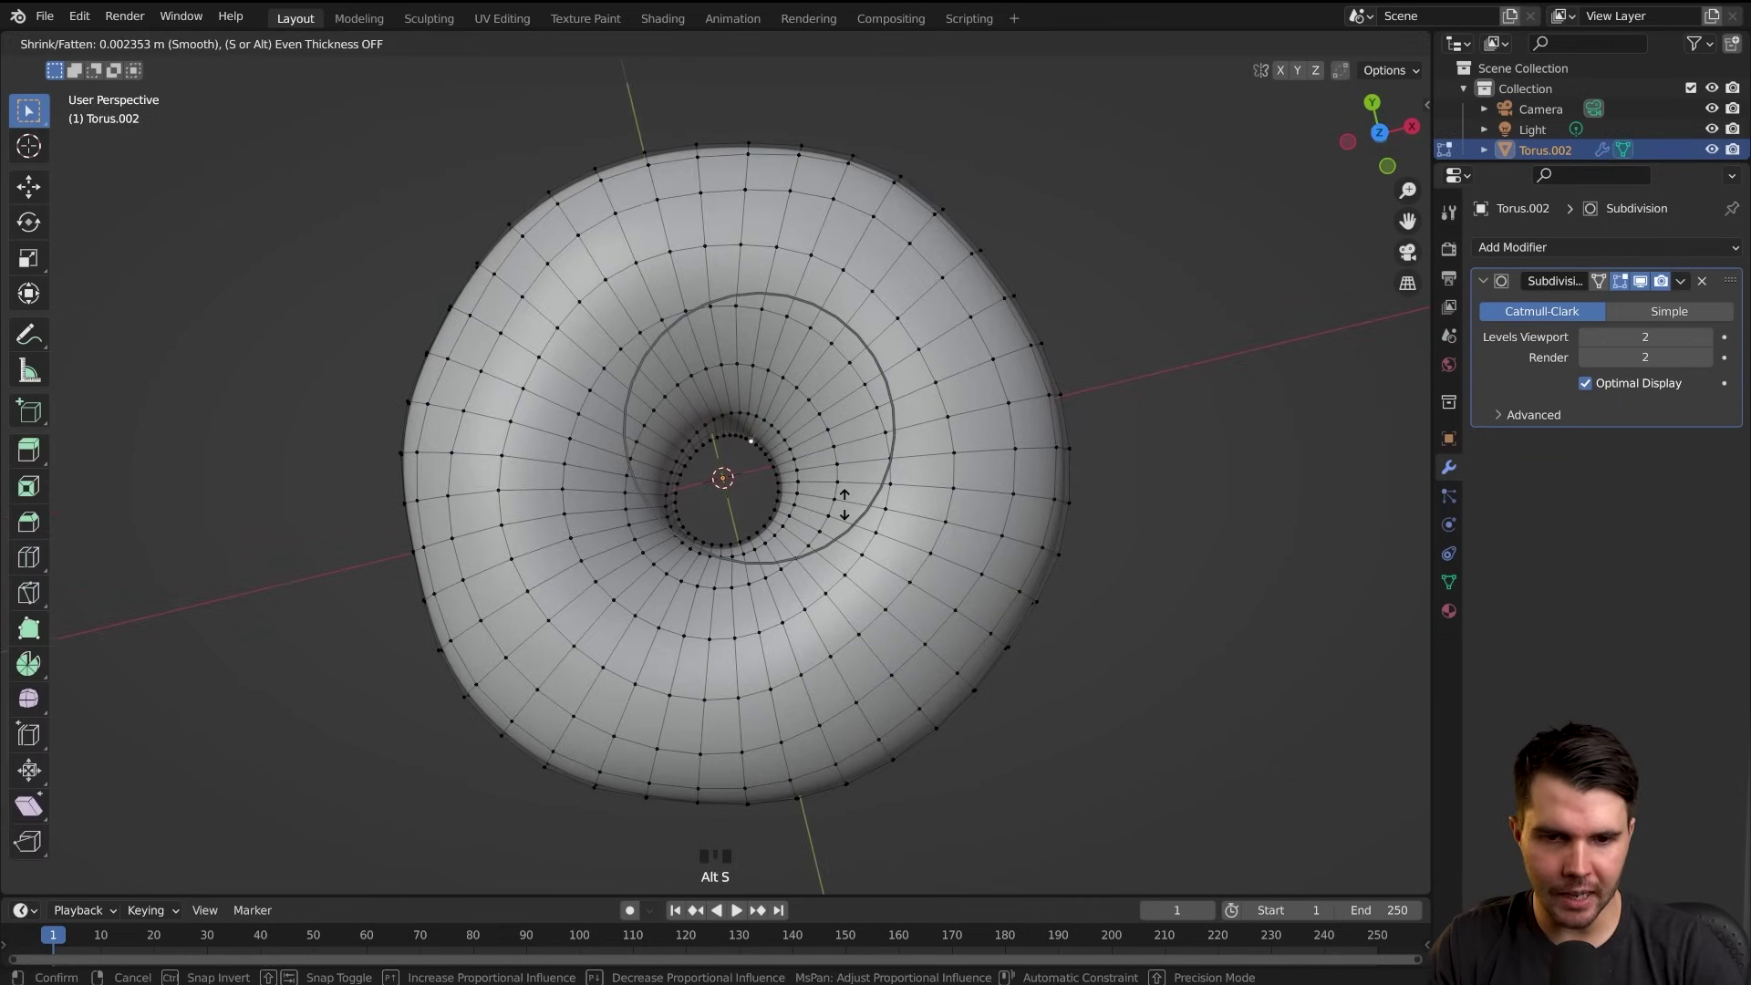
{"action": "left_click", "coordinate": [837, 500]}
{"action": "key", "text": "Tab"}
{"action": "middle_click_drag", "start_coordinate": [837, 501], "coordinate": [672, 405]}
Apply Shrink/Fatten to two more areas of the torus, checking each change in Object Mode
{"action": "key", "text": "Tab"}
{"action": "key", "text": "alt+s"}
{"action": "left_click", "coordinate": [795, 323]}
{"action": "key", "text": "Tab"}
{"action": "key", "text": "Tab"}
{"action": "key", "text": "alt+s"}
{"action": "left_click", "coordinate": [668, 281]}
{"action": "key", "text": "Tab"}
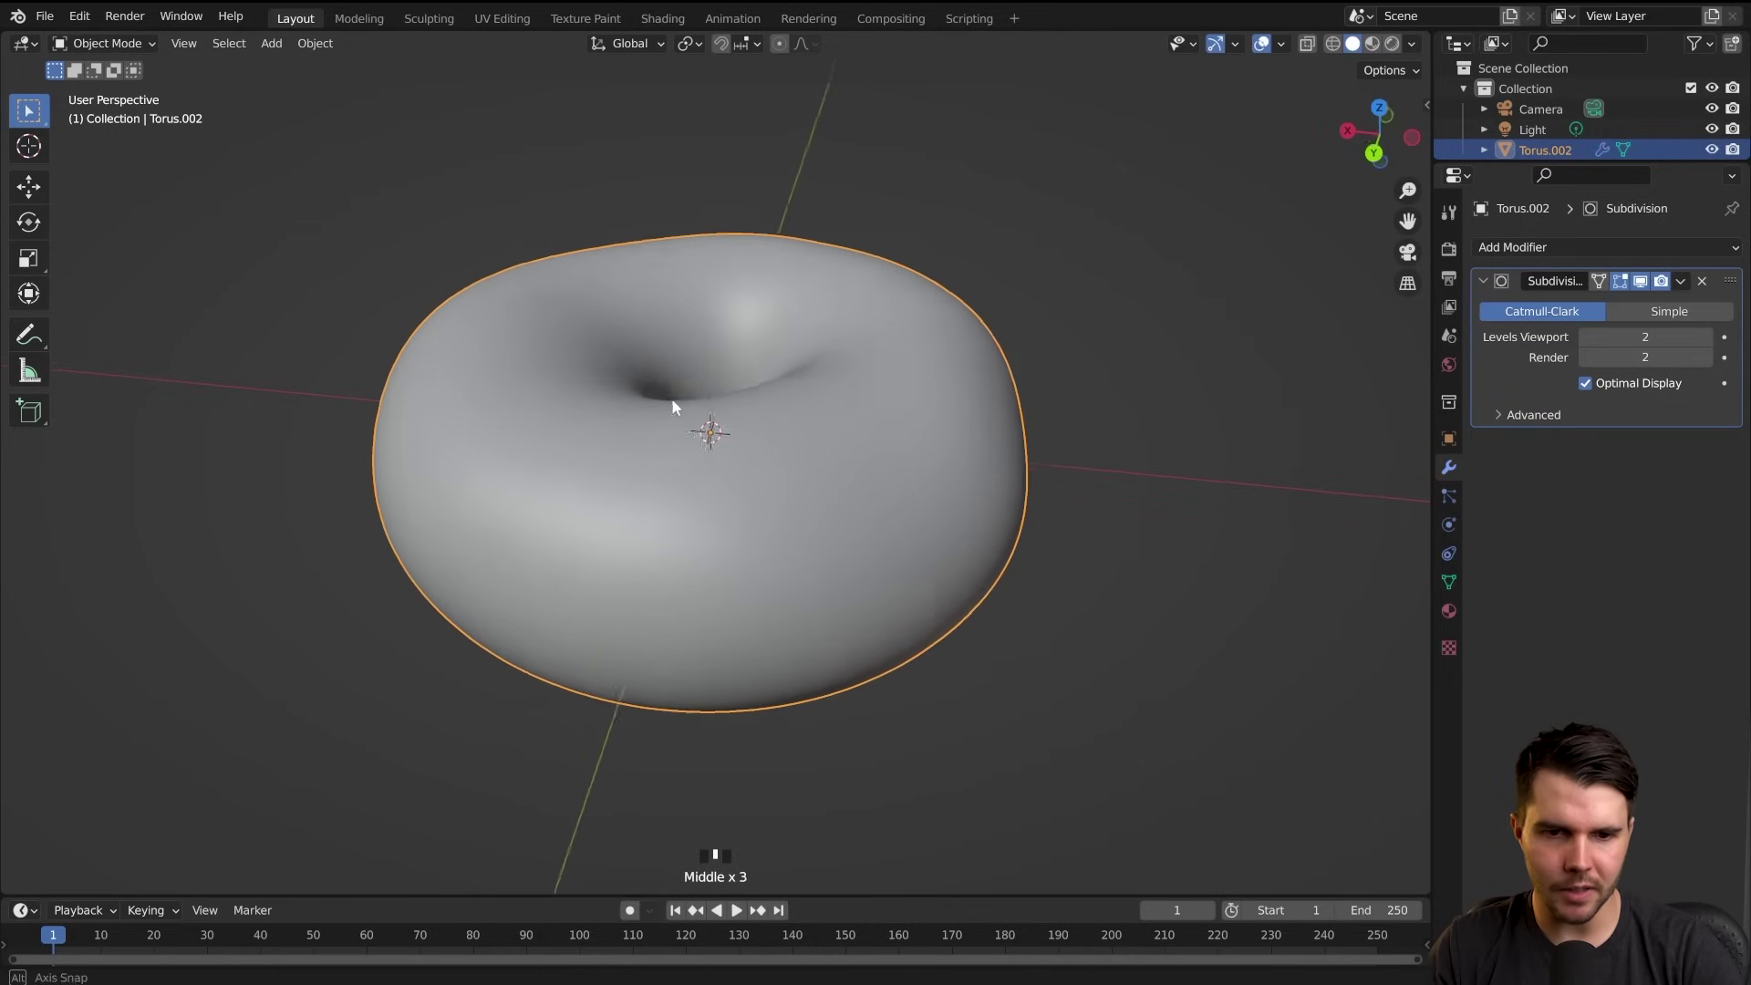
Adjust one more part of the torus with Shrink/Fatten in Edit Mode and inspect the doughnut's side profile in Object Mode
{"action": "key", "text": "Tab"}
{"action": "middle_click_drag", "start_coordinate": [471, 378], "coordinate": [458, 332]}
{"action": "key", "text": "alt+s"}
{"action": "left_click", "coordinate": [573, 359]}
{"action": "key", "text": "Tab"}
{"action": "middle_click_drag", "start_coordinate": [580, 361], "coordinate": [508, 398]}
{"action": "key", "text": "Tab"}
{"action": "key", "text": "Tab"}
{"action": "middle_click_drag", "start_coordinate": [668, 379], "coordinate": [593, 355]}
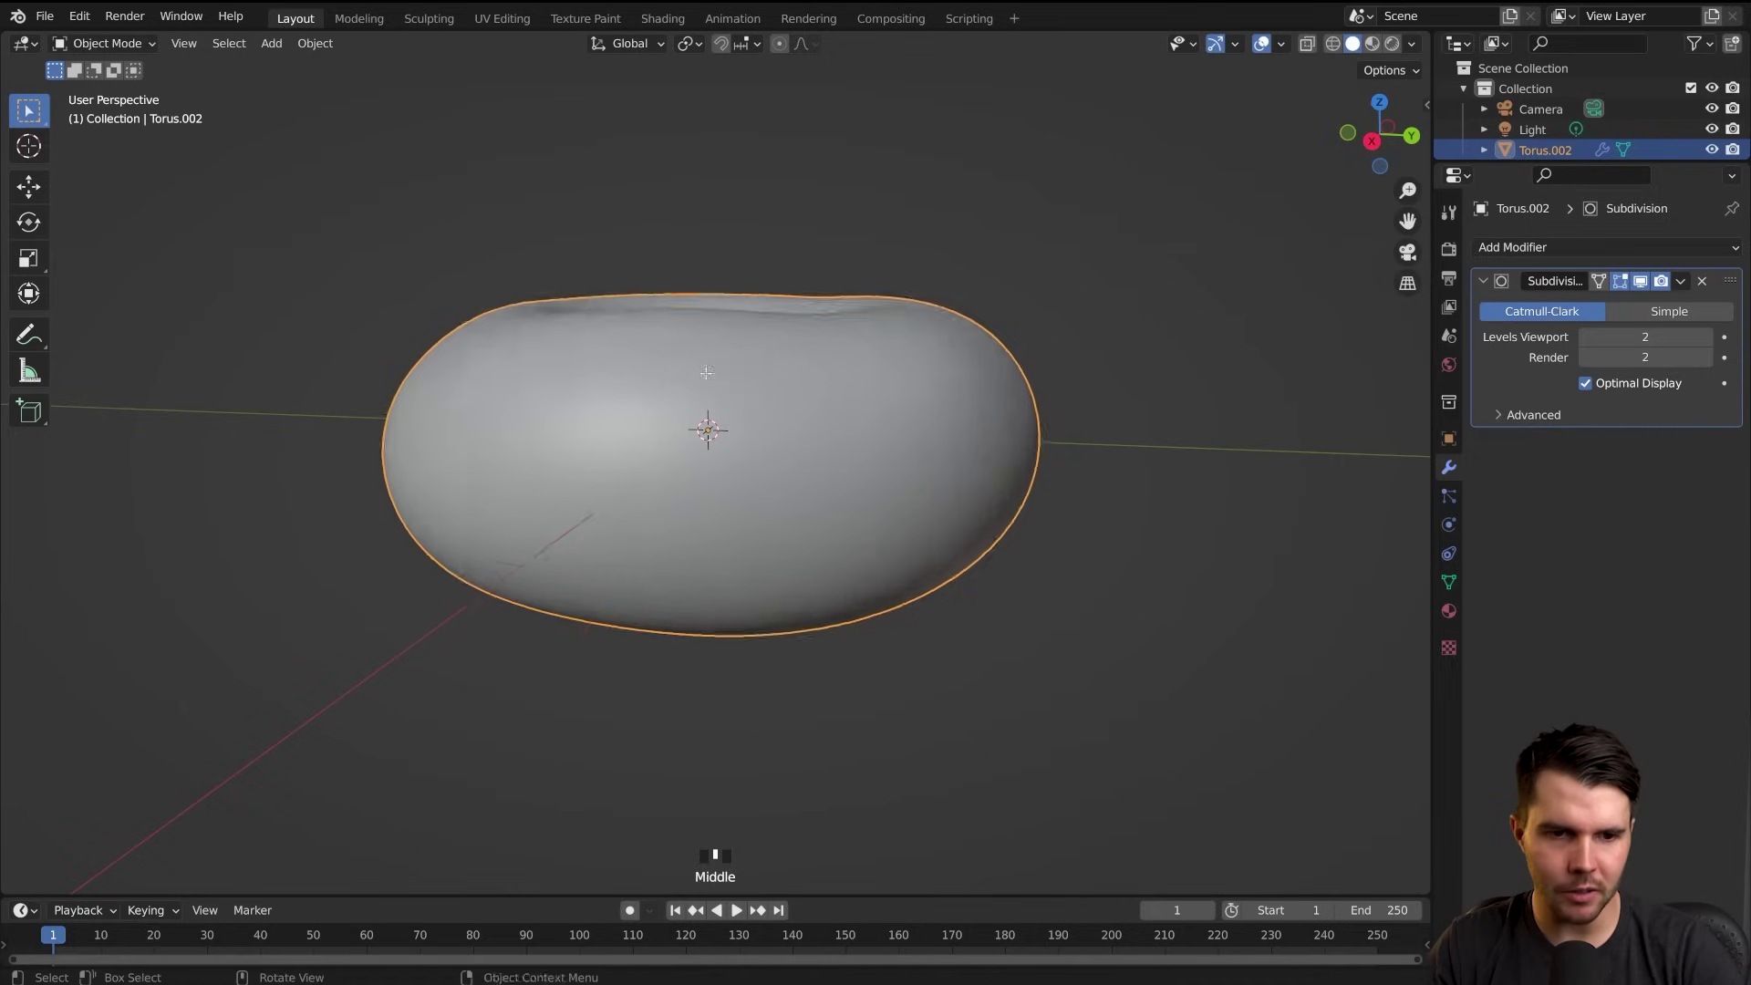
{"action": "key", "text": "Tab"}
{"action": "key", "text": "alt+s"}
{"action": "key", "text": "Escape"}
{"action": "key", "text": "Tab"}
In Edit Mode, shrink a vertex on the outer edge inward by about 0.002 m with an adjusted proportional influence
{"action": "middle_click_drag", "start_coordinate": [638, 379], "coordinate": [778, 544]}
{"action": "scroll", "coordinate": [778, 544], "scroll_direction": "down", "scroll_amount": 2}
{"action": "key", "text": "Tab"}
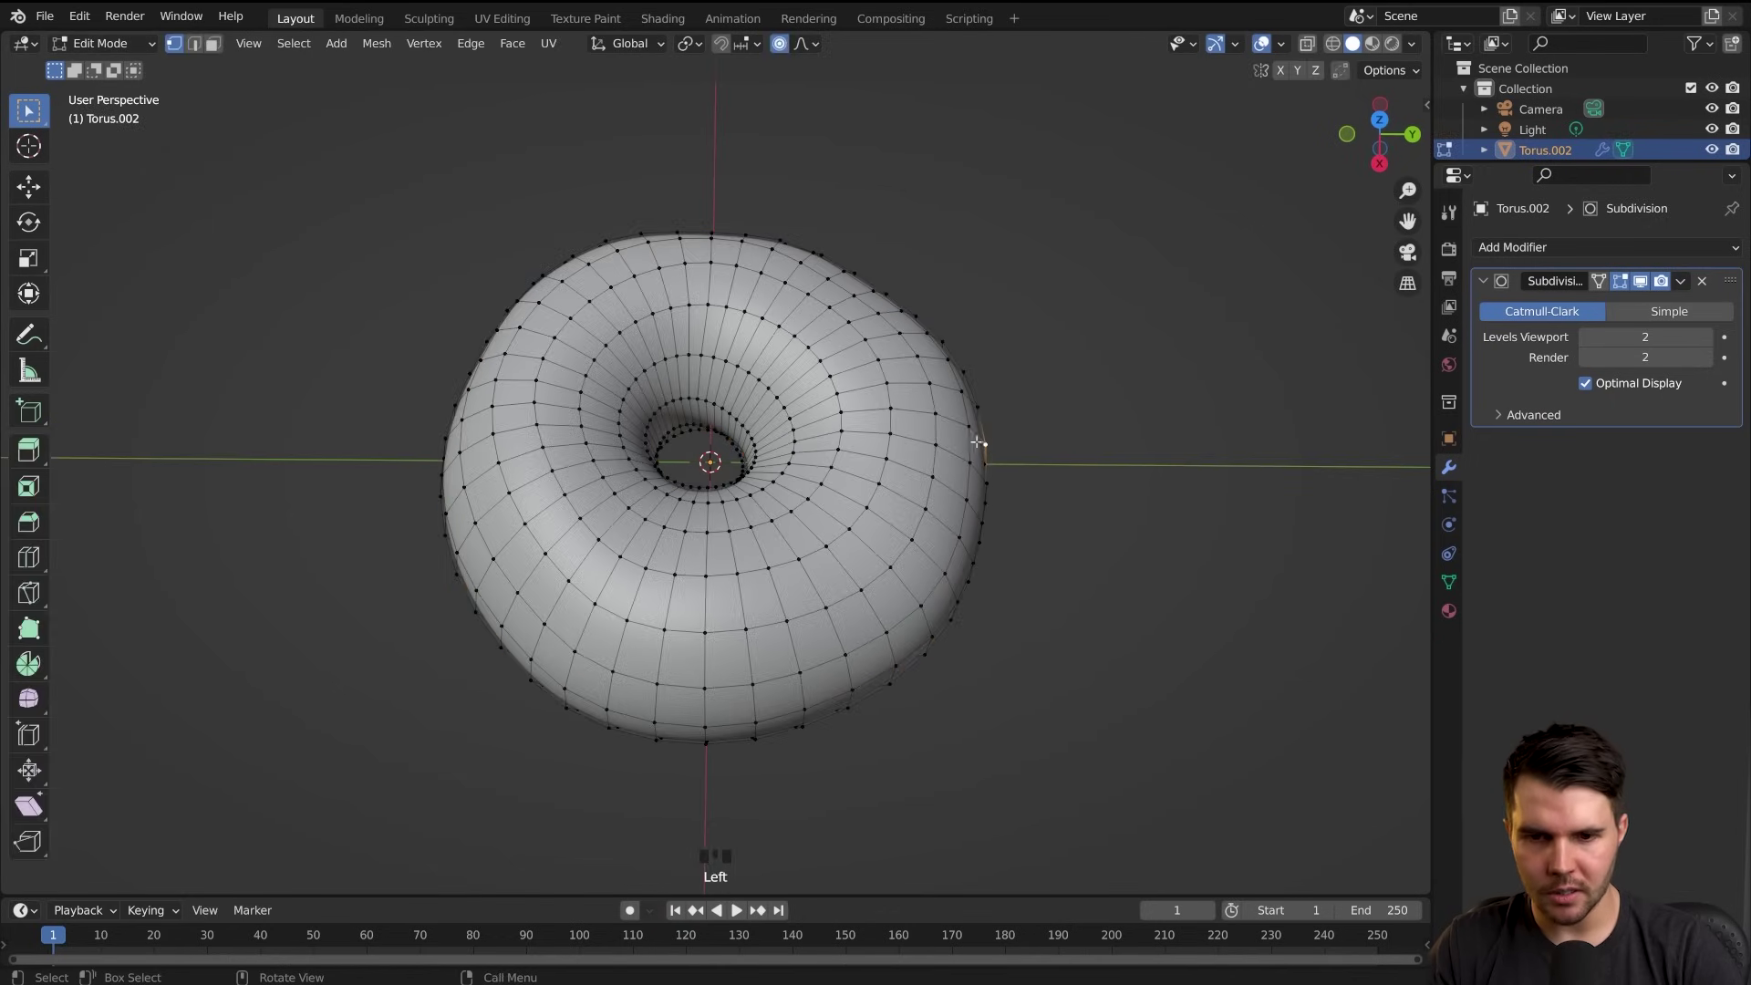
{"action": "key", "text": "alt+s"}
{"action": "scroll", "coordinate": [1080, 438], "scroll_direction": "down", "scroll_amount": 5}
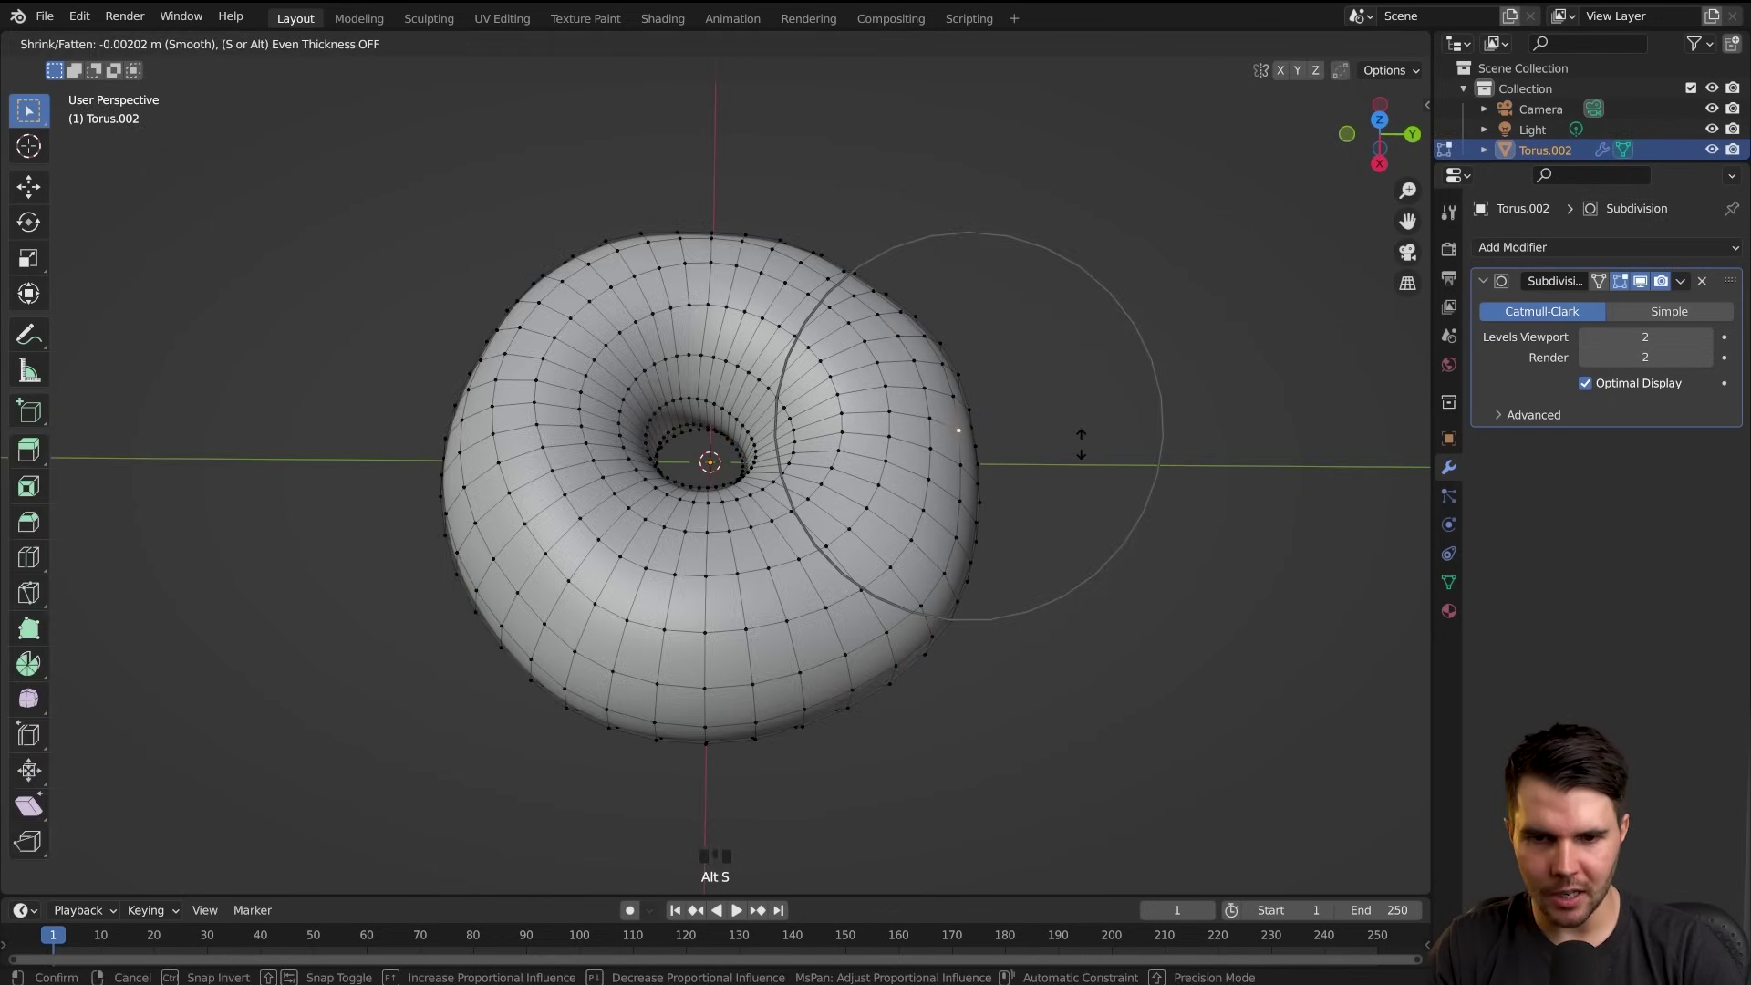
{"action": "left_click", "coordinate": [1078, 437]}
Inspect the finished doughnut shape in Object Mode from several angles and distances, comparing it with Edit Mode
{"action": "key", "text": "Tab"}
{"action": "middle_click_drag", "start_coordinate": [1079, 437], "coordinate": [903, 442]}
{"action": "scroll", "coordinate": [801, 502], "scroll_direction": "down", "scroll_amount": 2}
{"action": "scroll", "coordinate": [800, 494], "scroll_direction": "up", "scroll_amount": 2}
{"action": "scroll", "coordinate": [801, 494], "scroll_direction": "down", "scroll_amount": 7}
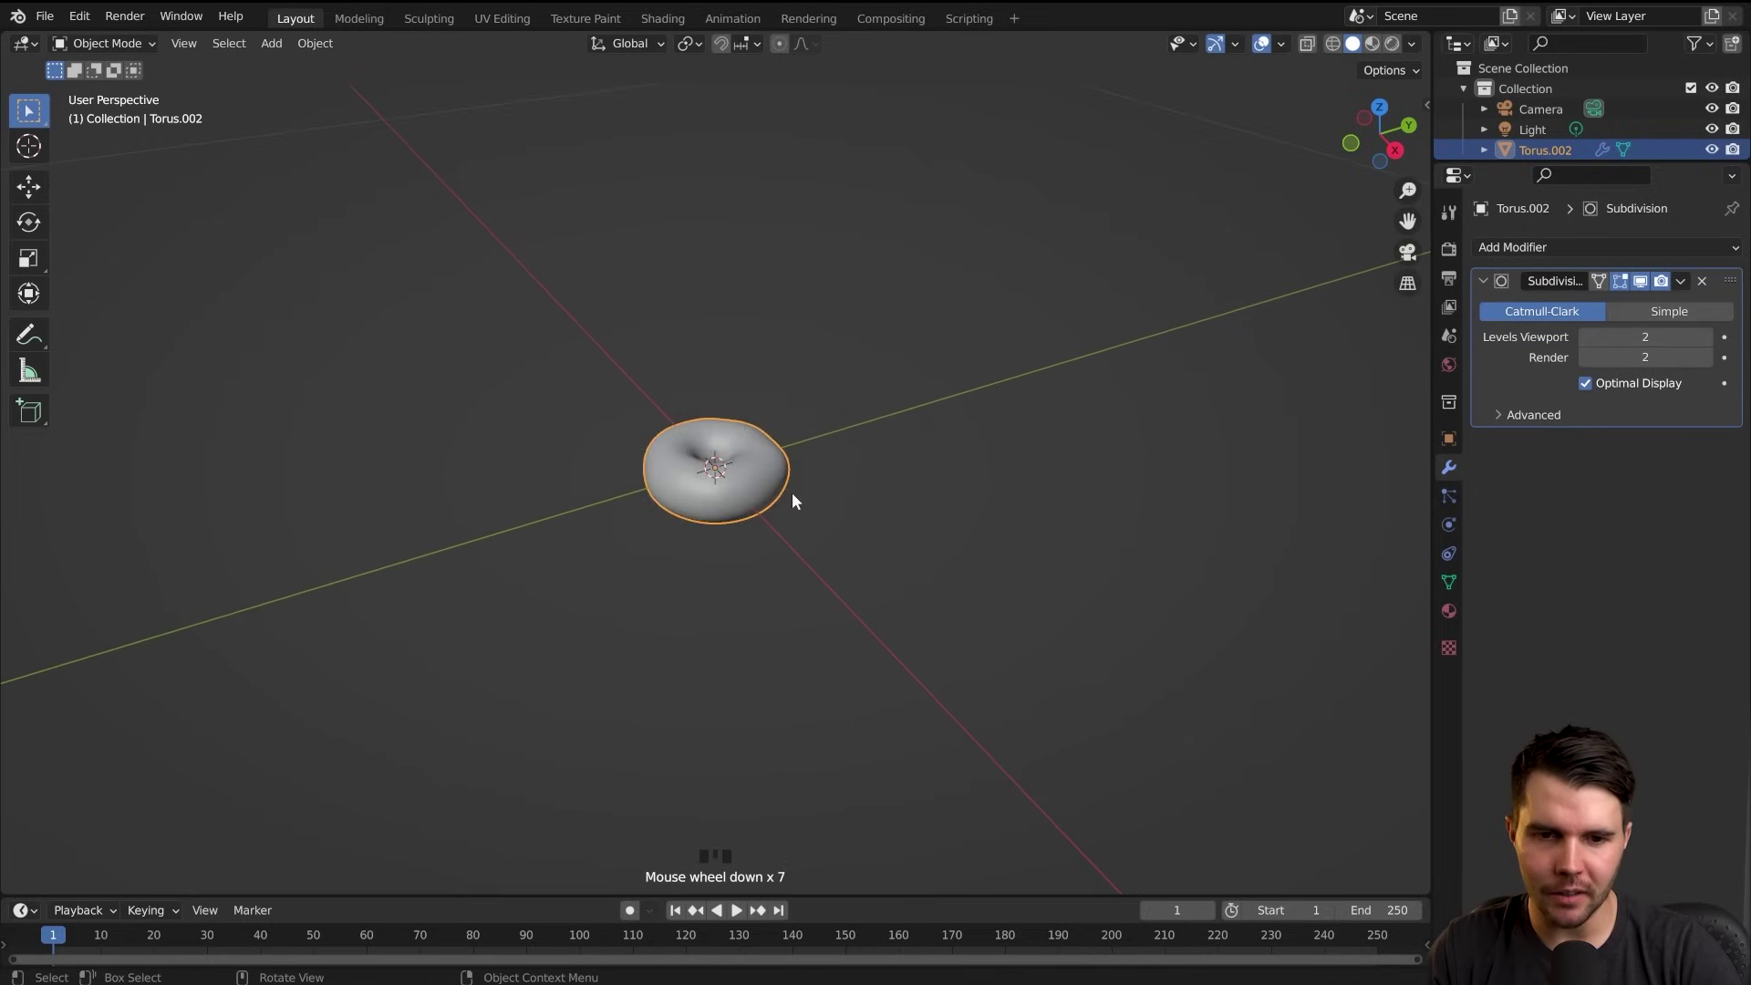
{"action": "scroll", "coordinate": [794, 492], "scroll_direction": "up", "scroll_amount": 5}
{"action": "scroll", "coordinate": [816, 456], "scroll_direction": "up", "scroll_amount": 1}
{"action": "key", "text": "Tab"}
{"action": "key", "text": "Tab"}
{"action": "key", "text": "Tab"}
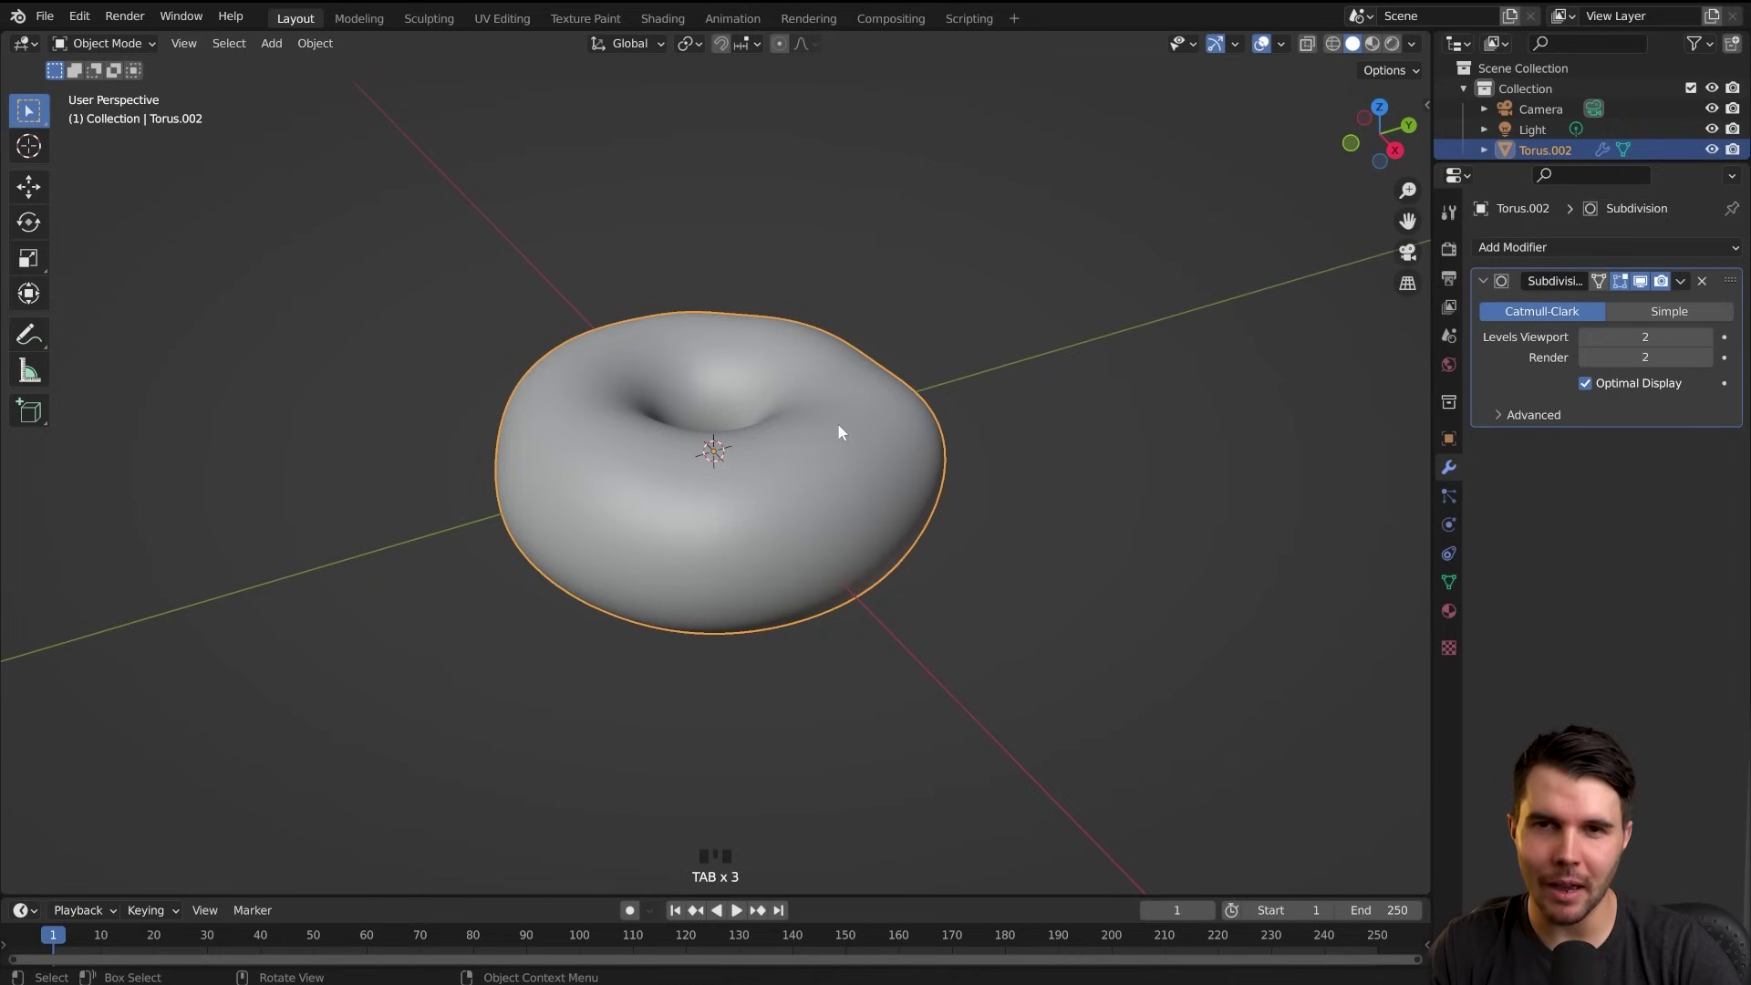
In Edit Mode, deselect all vertices, try to select other scene objects, and view the list of interaction modes
{"action": "key", "text": "Tab"}
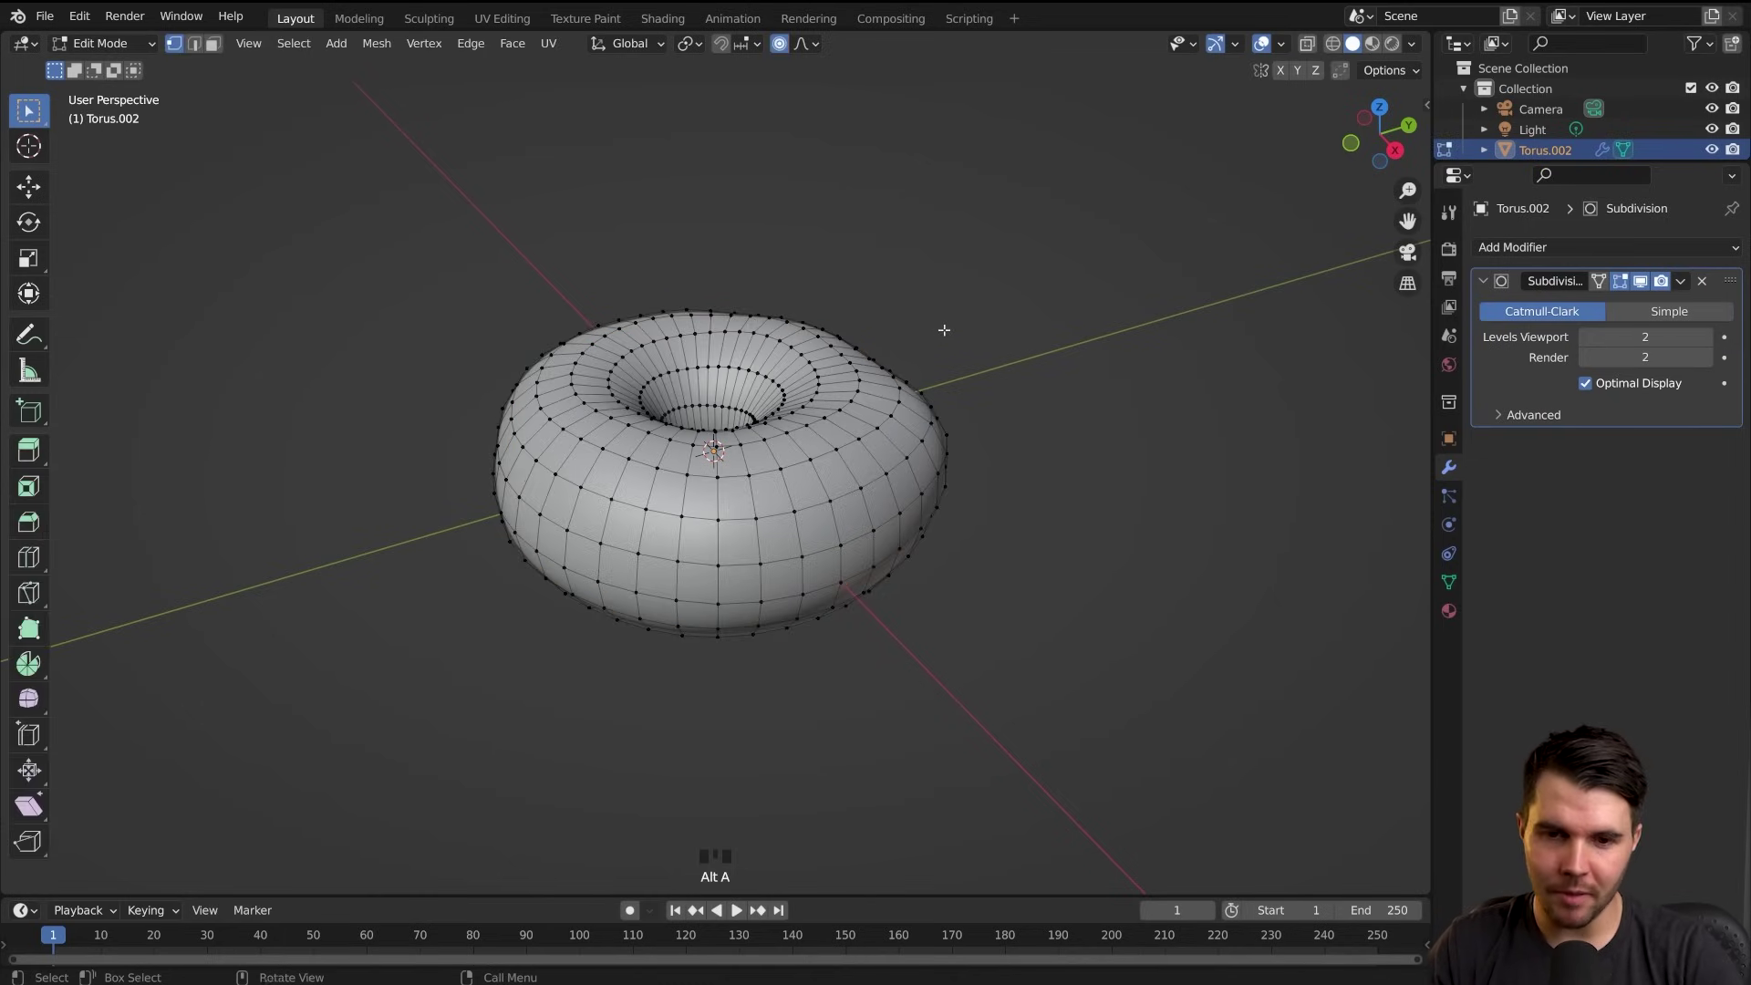
{"action": "scroll", "coordinate": [799, 395], "scroll_direction": "down", "scroll_amount": 19}
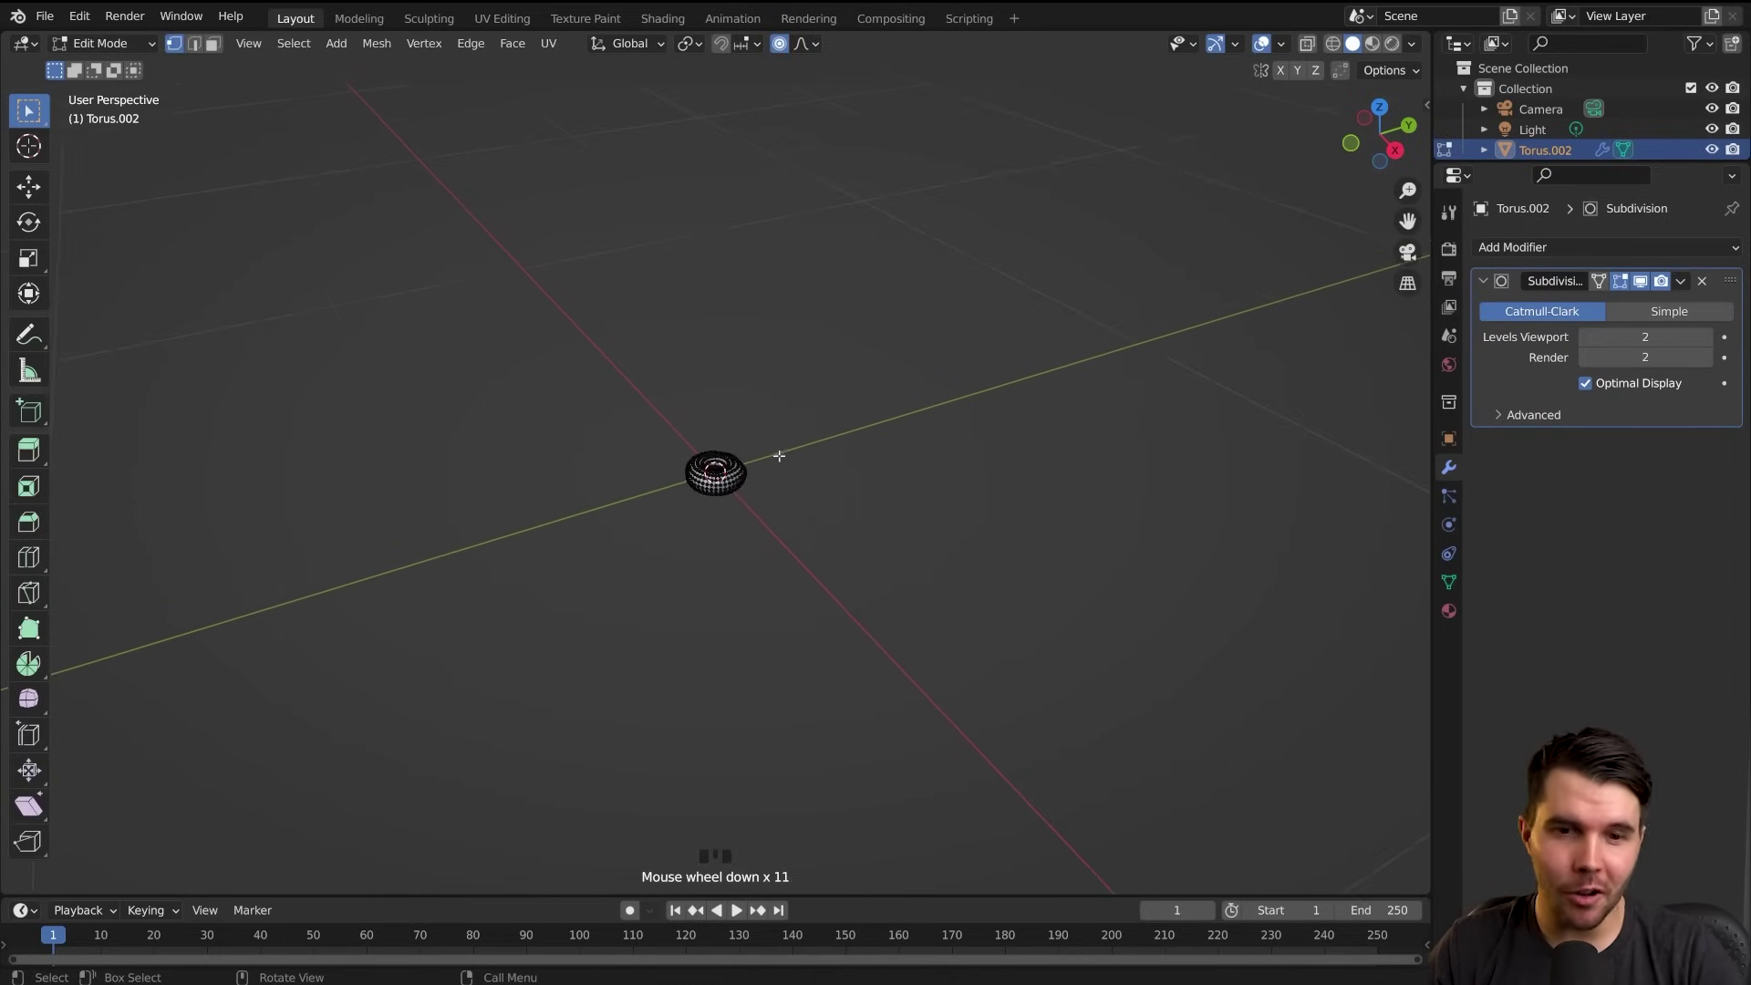
{"action": "scroll", "coordinate": [779, 454], "scroll_direction": "down", "scroll_amount": 2}
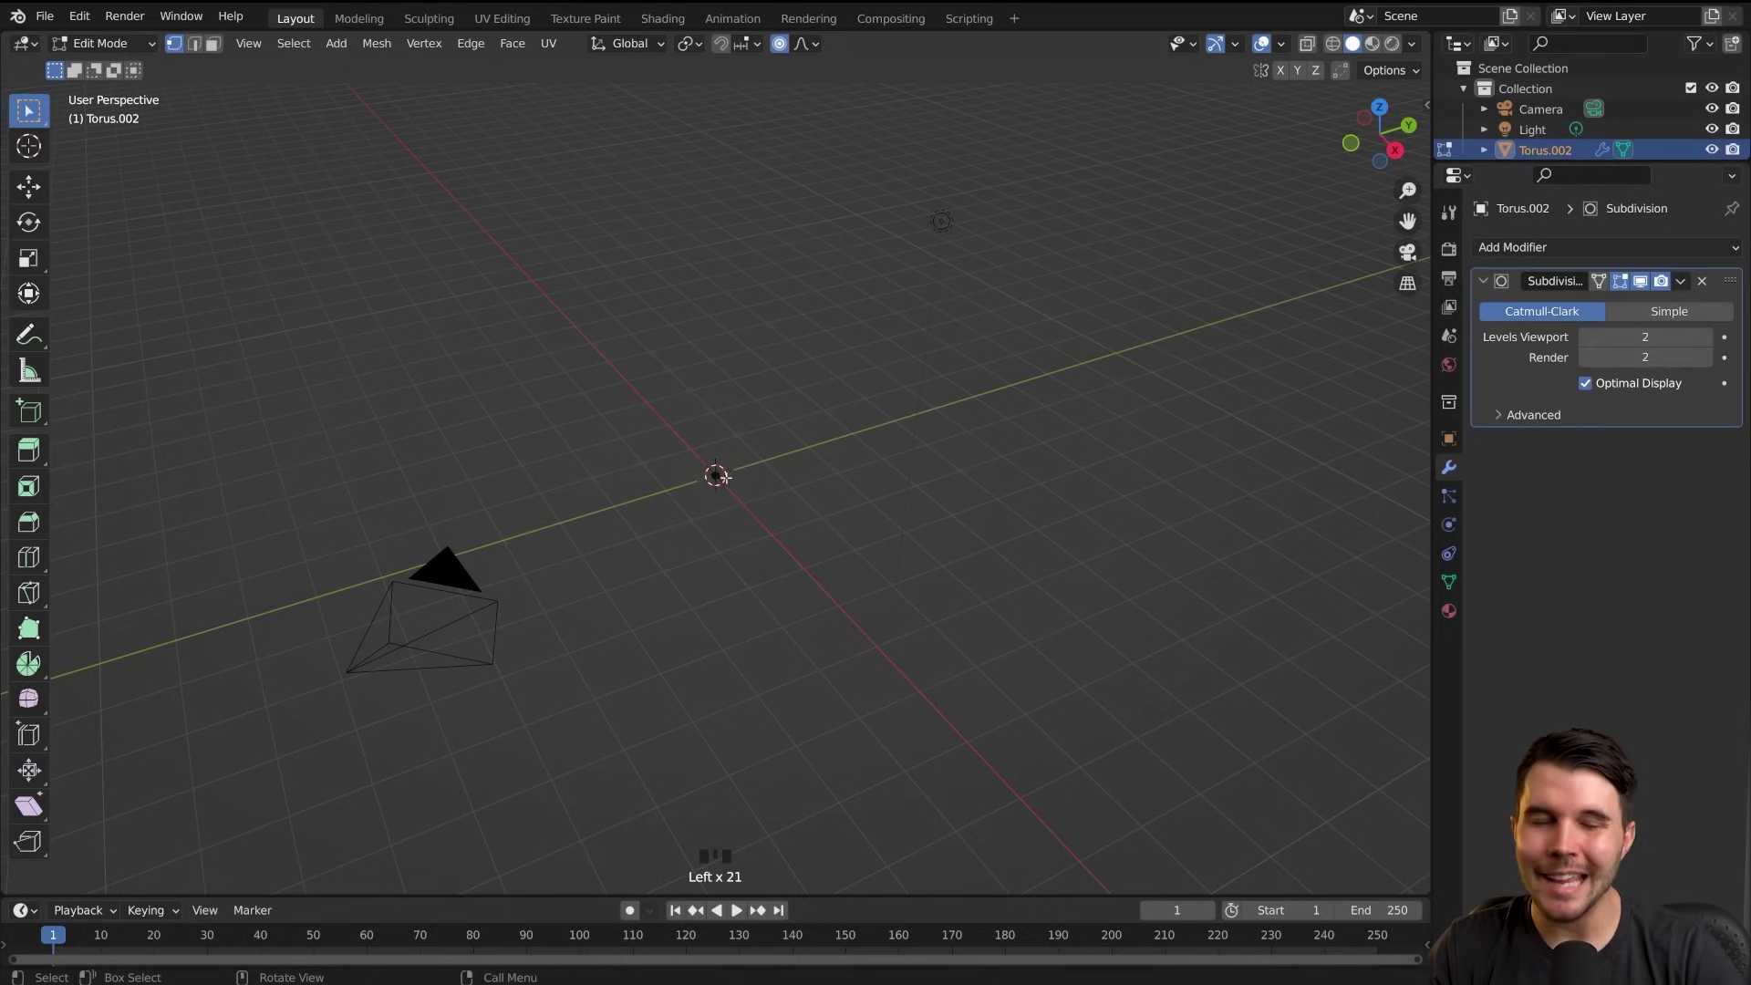
{"action": "left_click", "coordinate": [129, 47]}
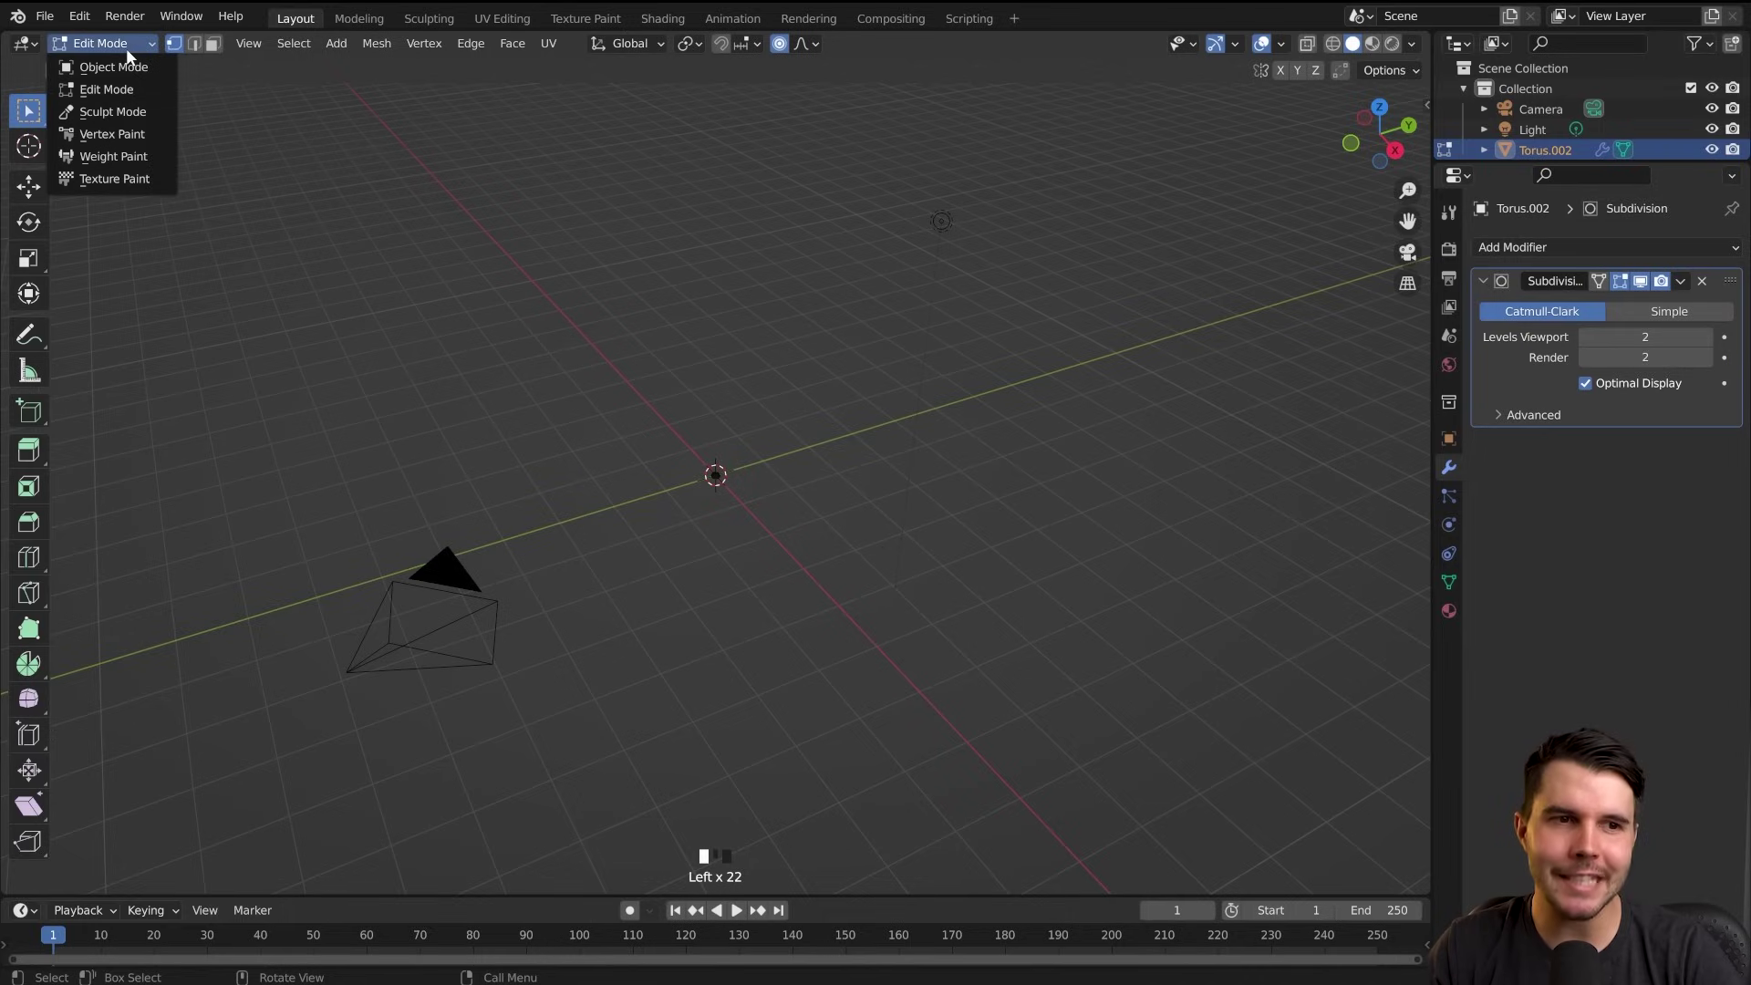
{"action": "left_click", "coordinate": [113, 42]}
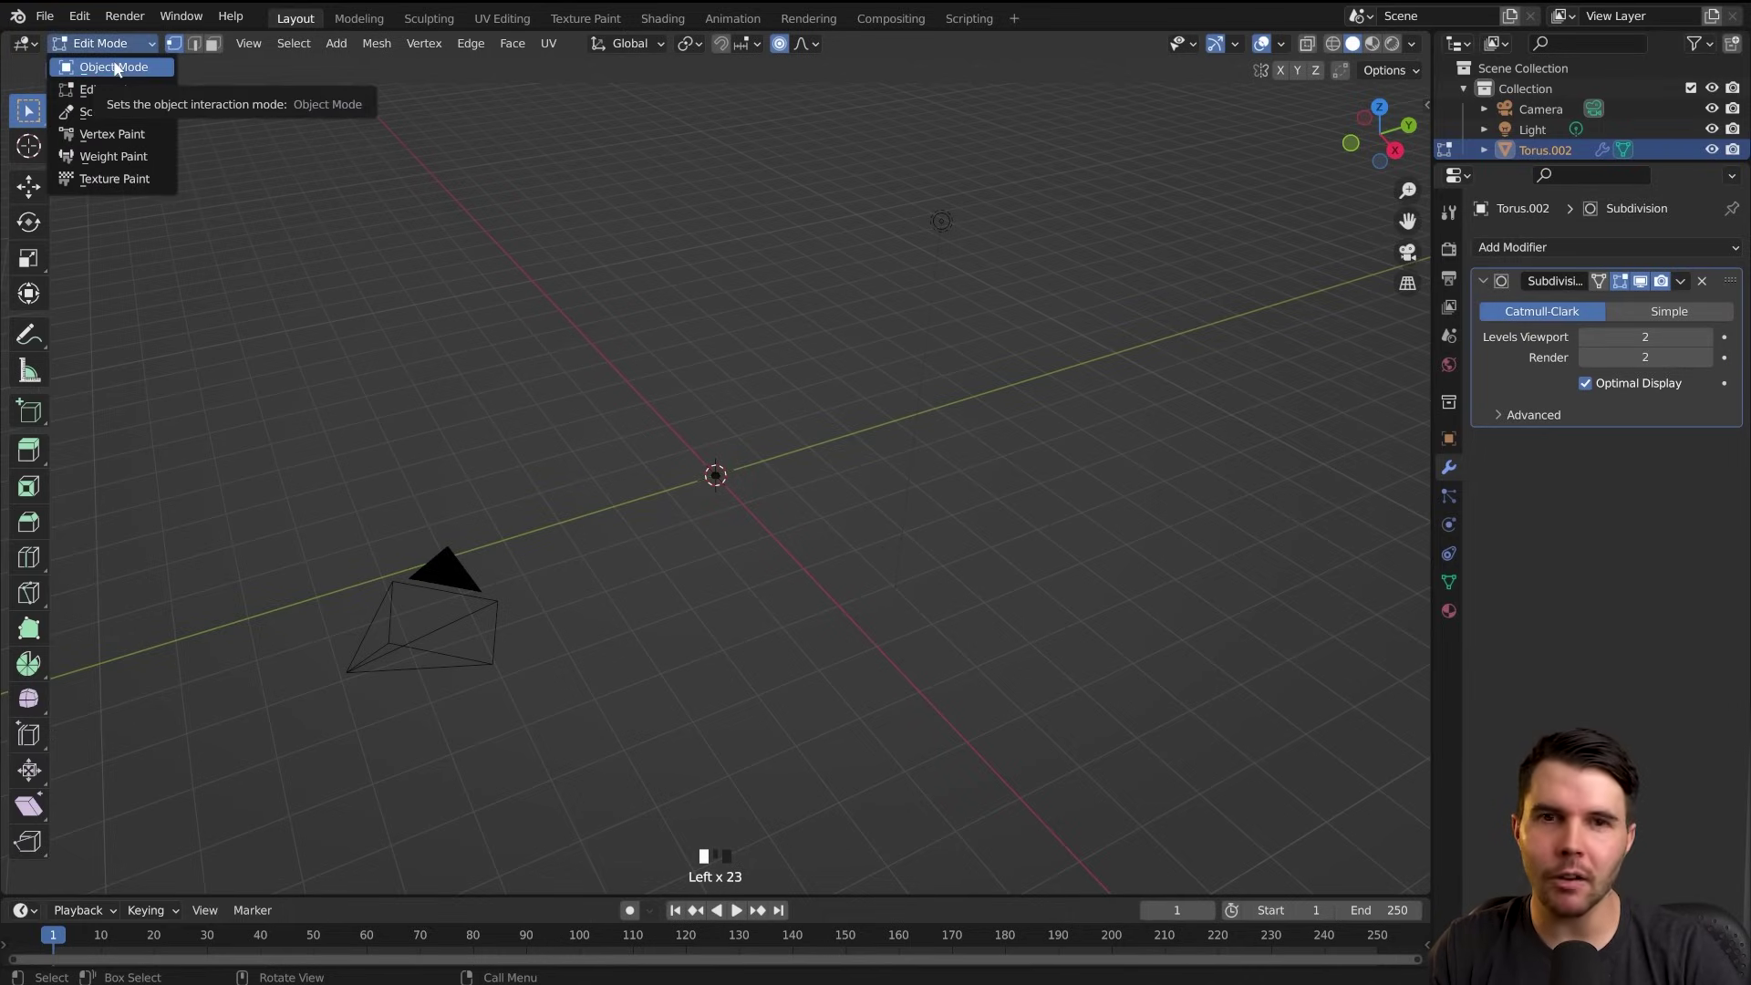
{"action": "scroll", "coordinate": [766, 548], "scroll_direction": "up", "scroll_amount": 20}
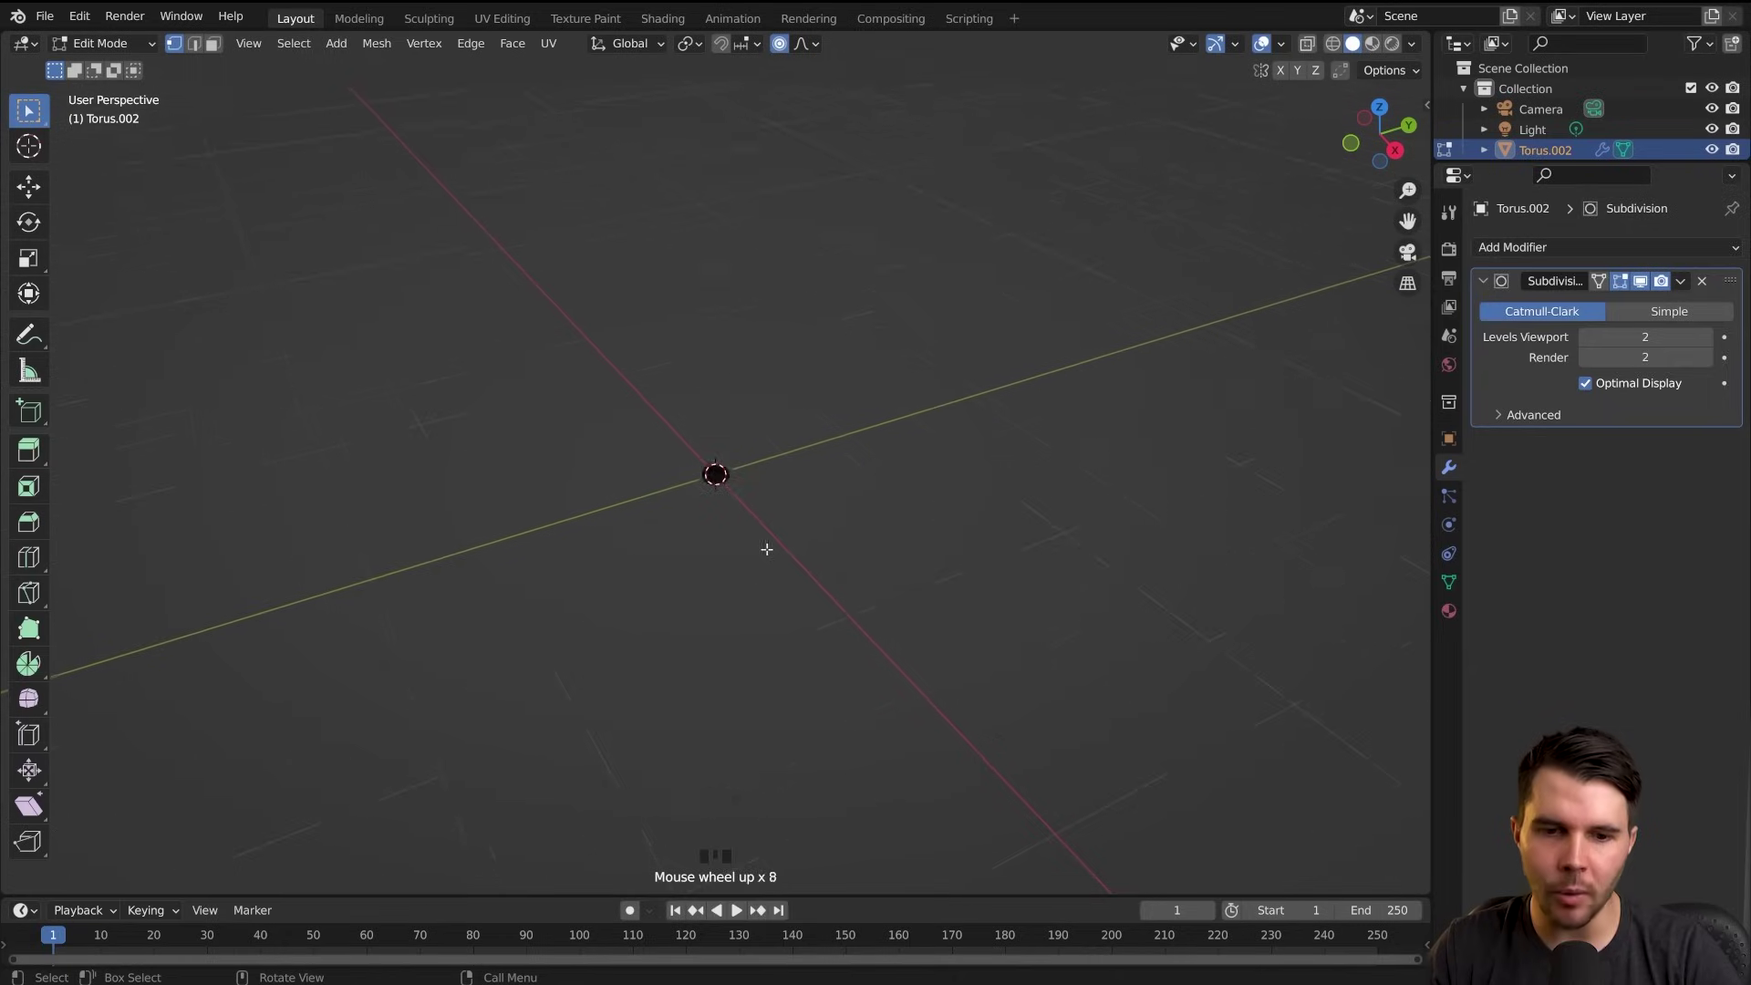
{"action": "scroll", "coordinate": [758, 470], "scroll_direction": "up", "scroll_amount": 2}
{"action": "scroll", "coordinate": [758, 469], "scroll_direction": "down", "scroll_amount": 1}
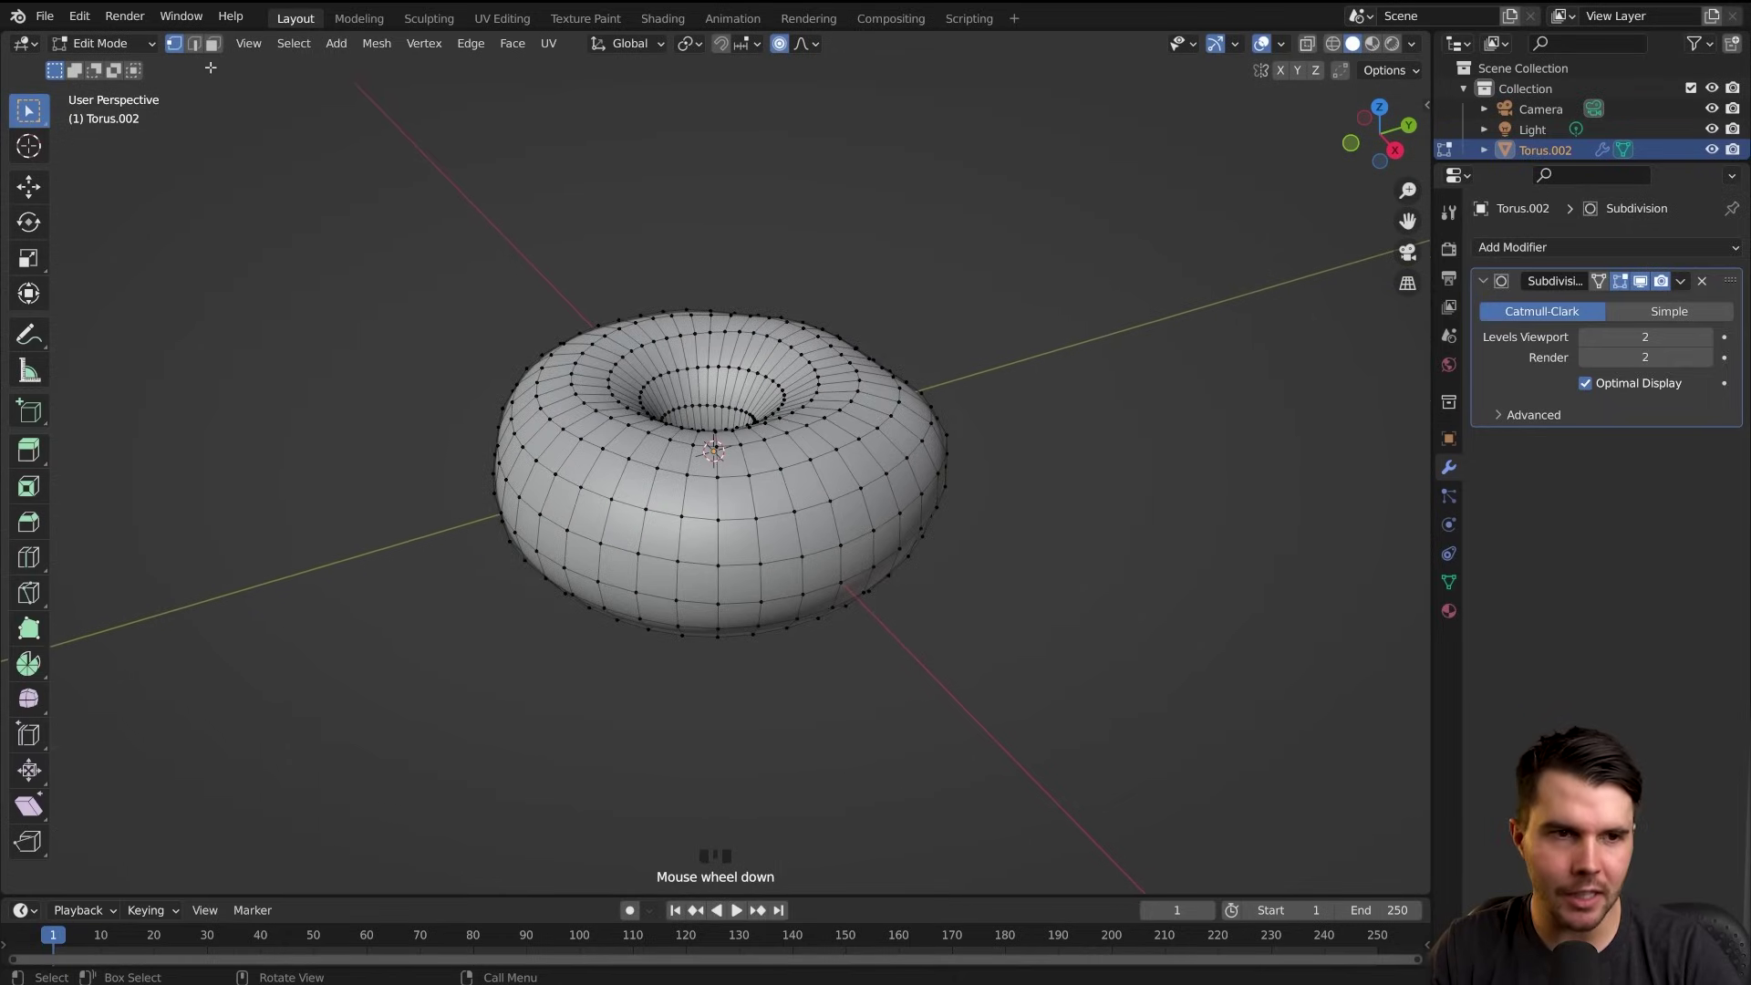
Switch to Object Mode and select the camera in the viewport
{"action": "left_click", "coordinate": [139, 43]}
{"action": "left_click", "coordinate": [131, 72]}
{"action": "scroll", "coordinate": [469, 387], "scroll_direction": "down", "scroll_amount": 20}
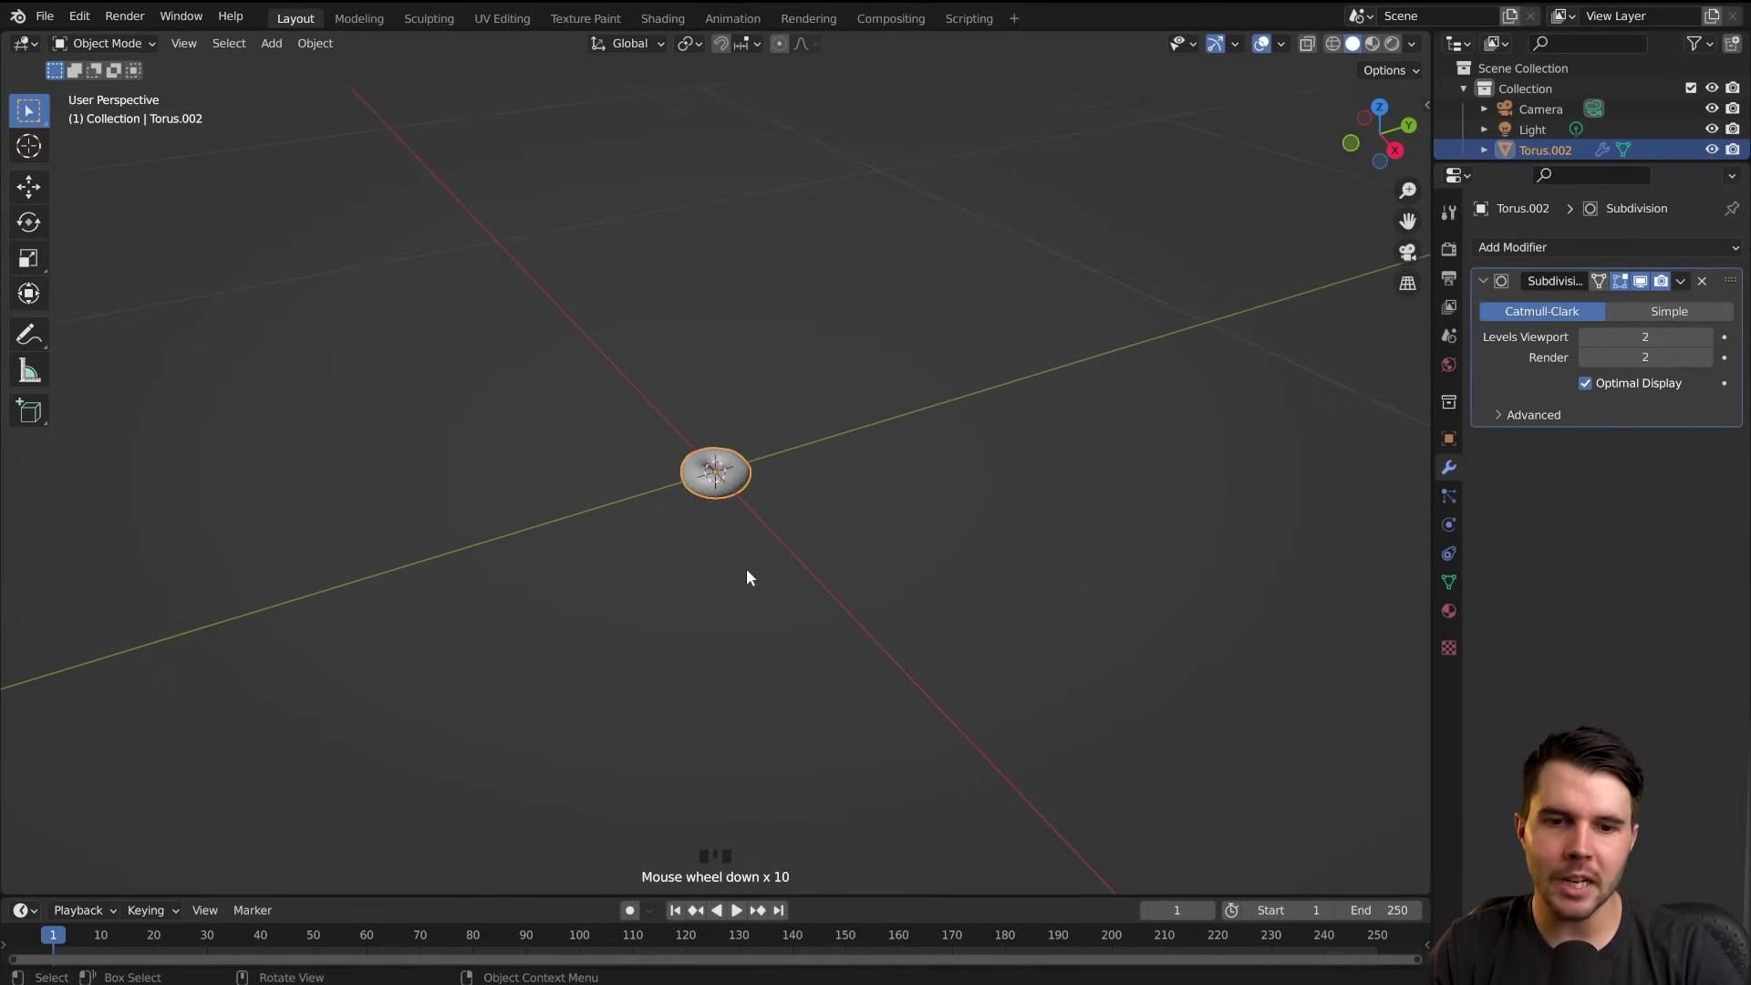
{"action": "left_click", "coordinate": [778, 398]}
{"action": "left_click", "coordinate": [637, 517]}
Select the torus again and open the list of interaction modes
{"action": "scroll", "coordinate": [707, 513], "scroll_direction": "up", "scroll_amount": 20}
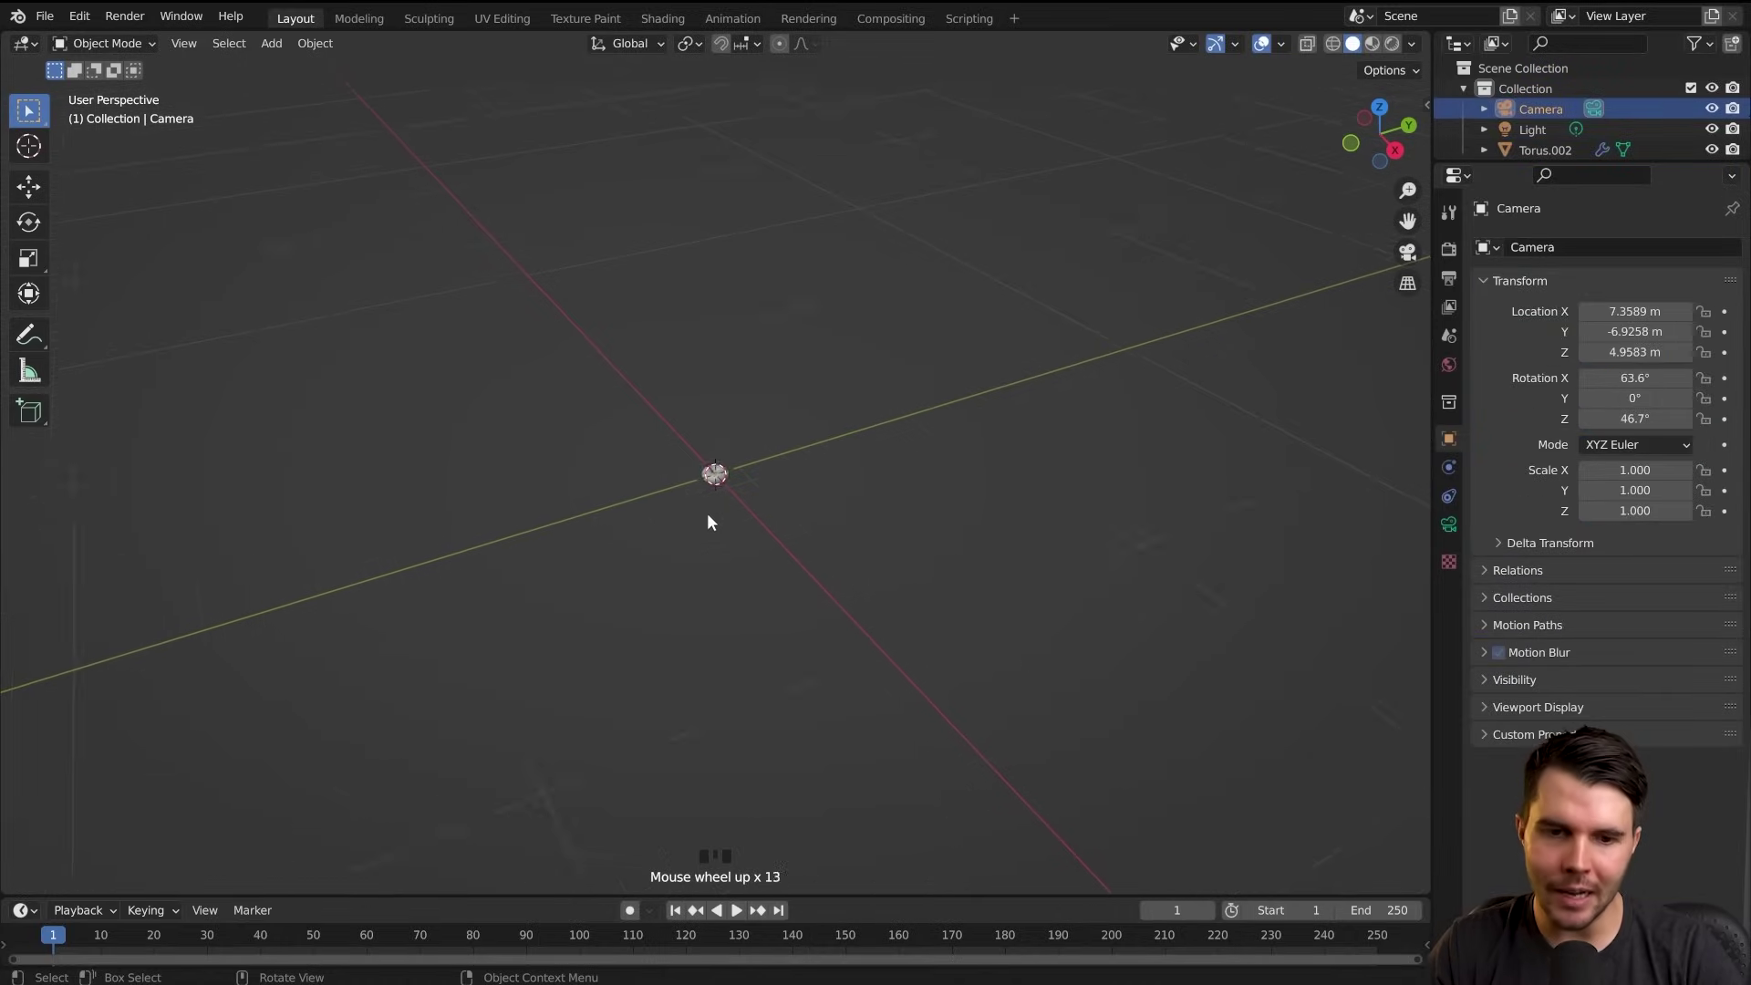
{"action": "left_click", "coordinate": [724, 473]}
{"action": "scroll", "coordinate": [724, 473], "scroll_direction": "up", "scroll_amount": 5}
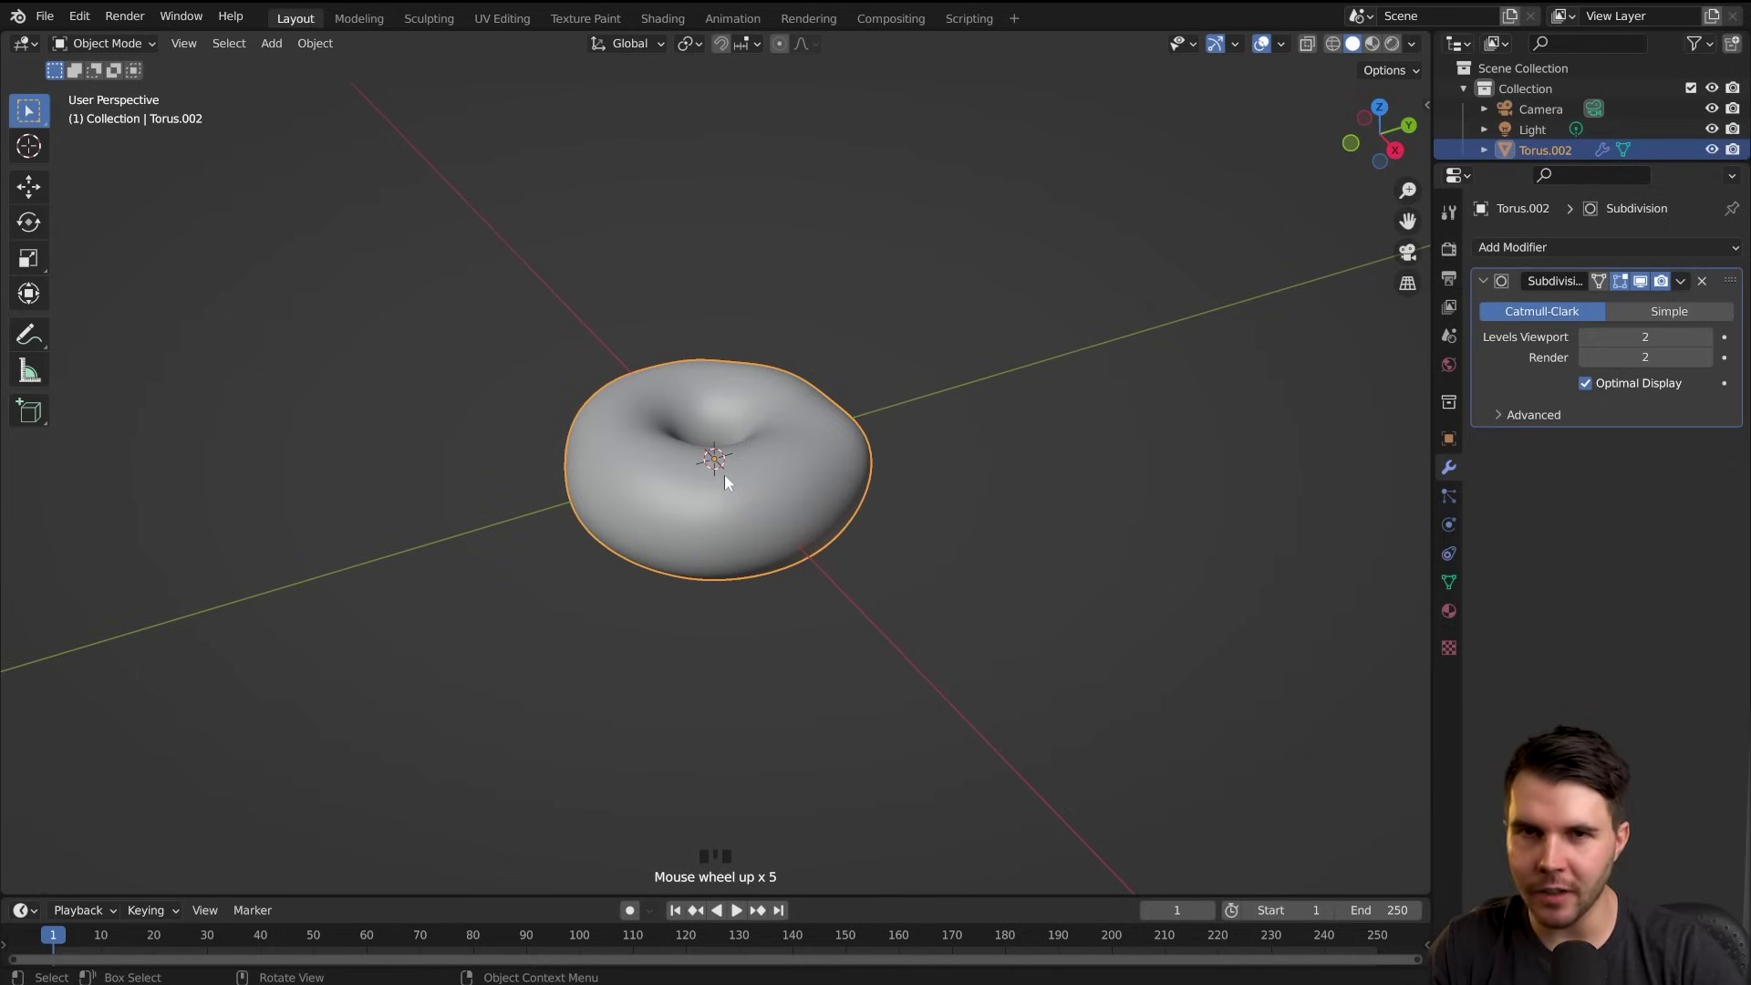
{"action": "left_click", "coordinate": [135, 45]}
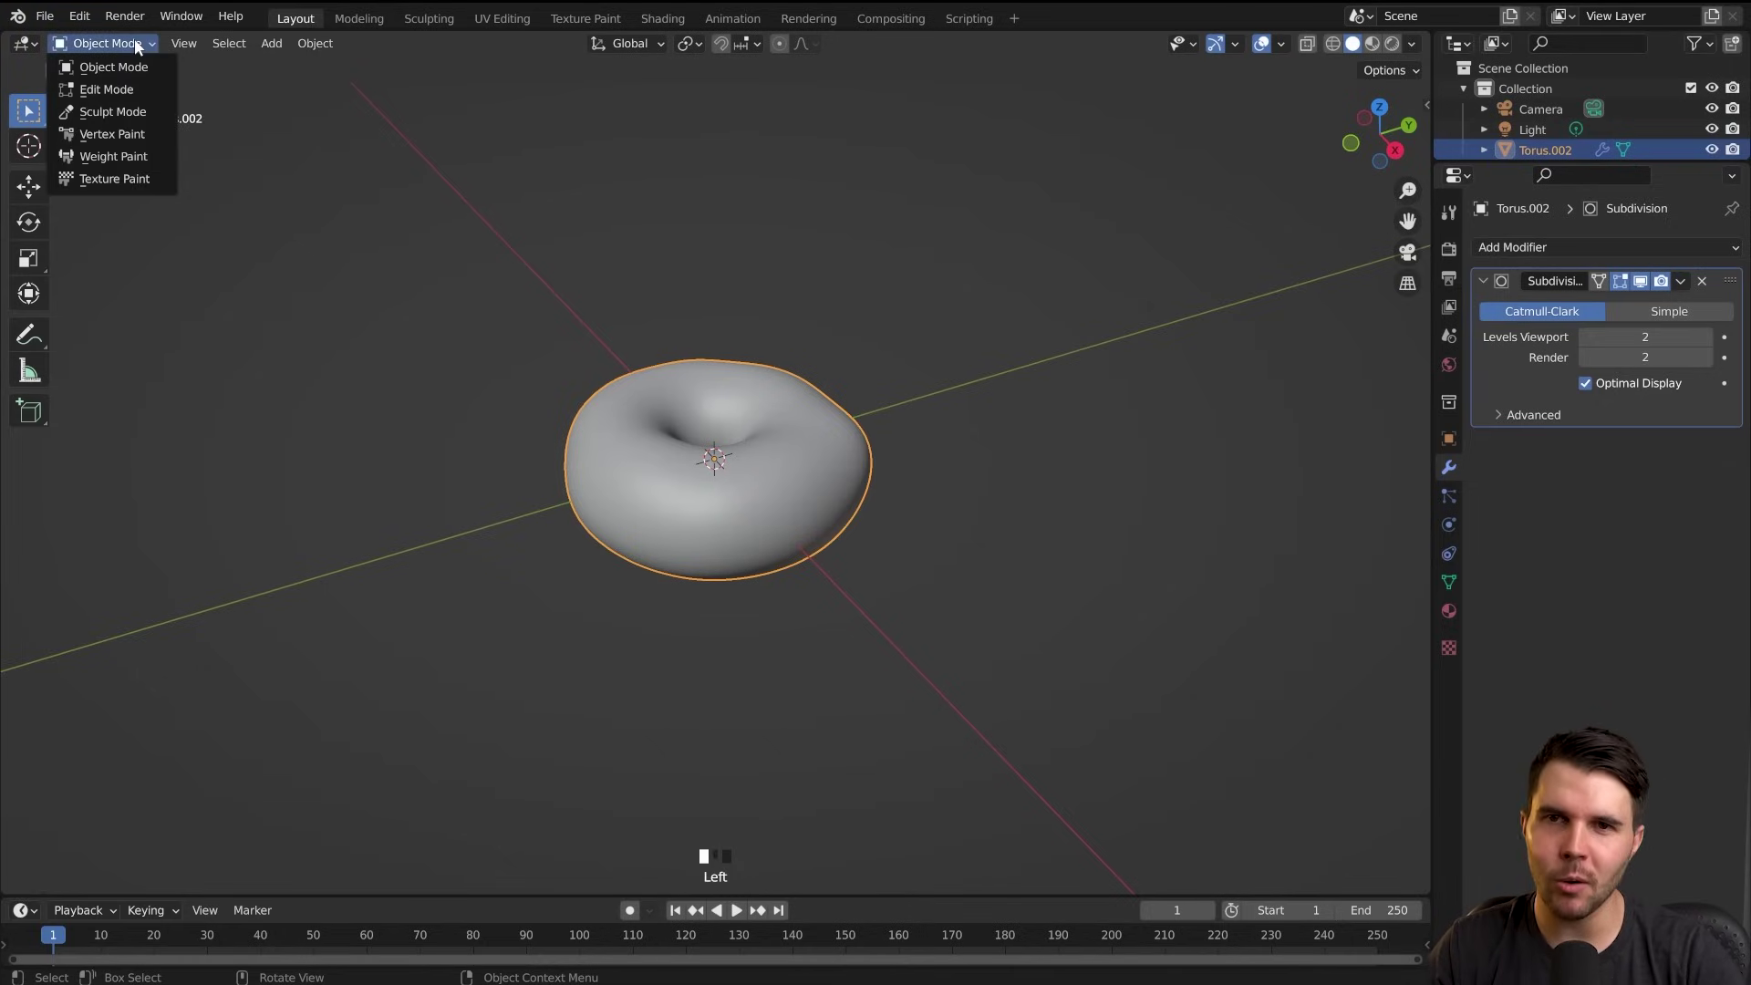
Keep the torus in Object Mode and examine its shape from several distances and angles
{"action": "left_click", "coordinate": [122, 64]}
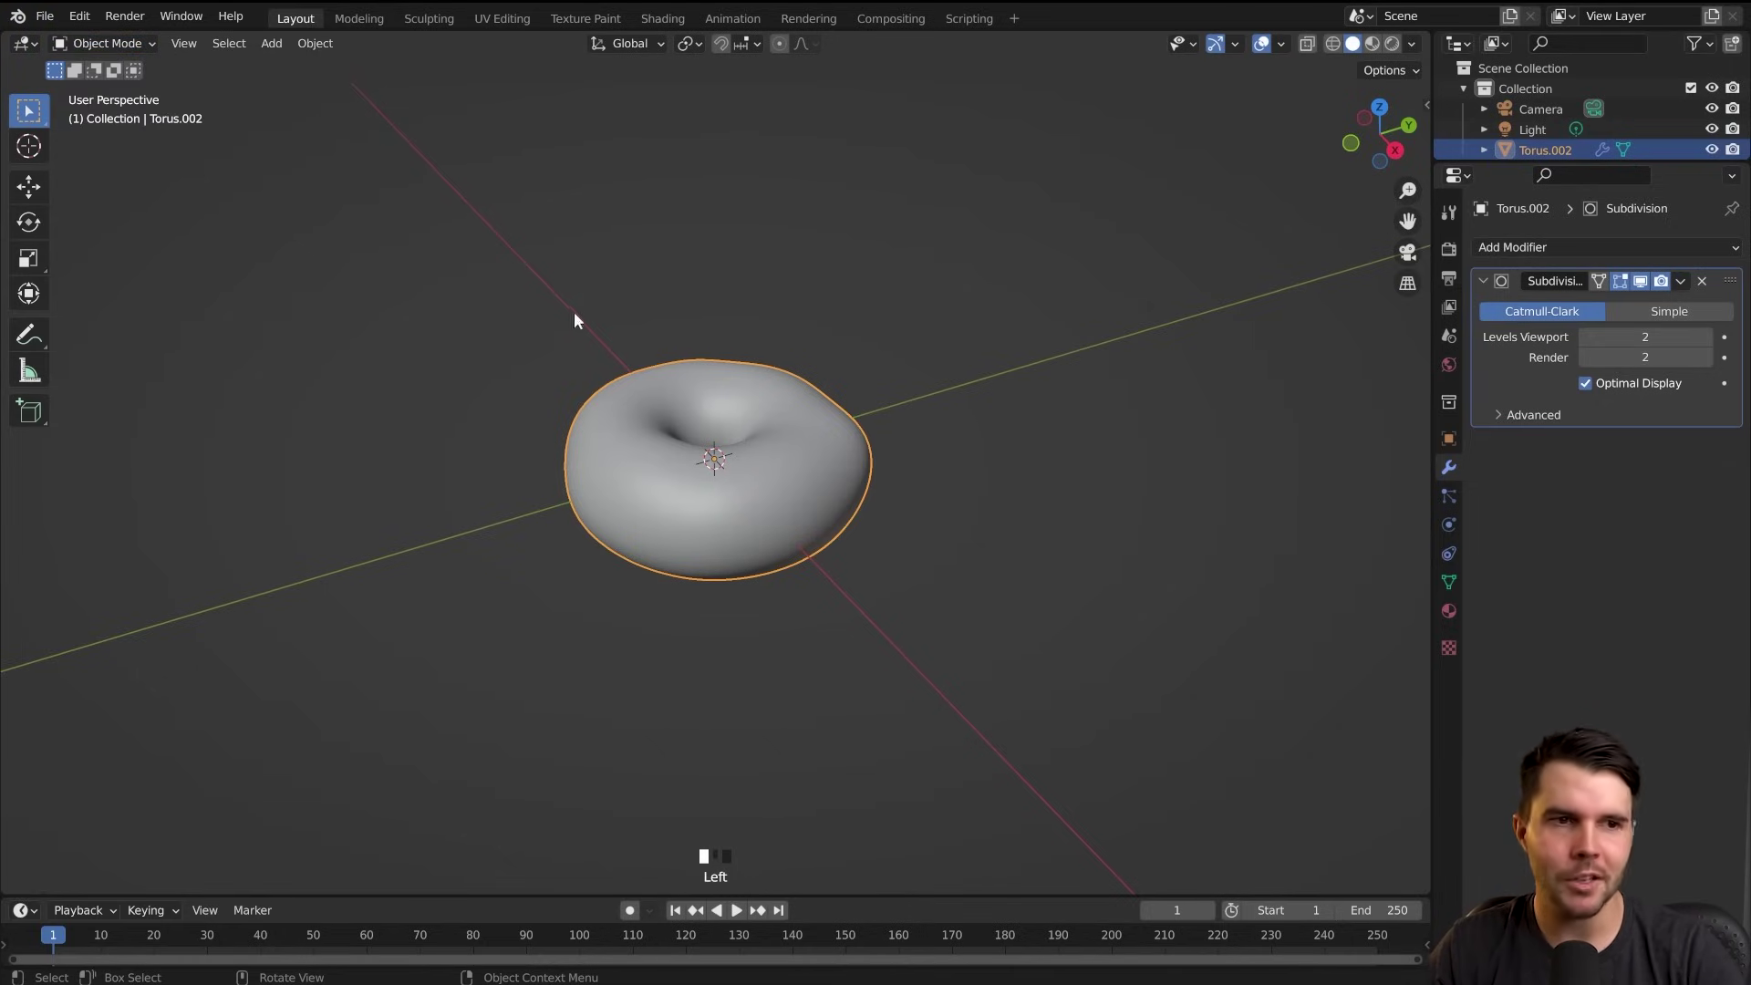
{"action": "scroll", "coordinate": [708, 515], "scroll_direction": "down", "scroll_amount": 10}
{"action": "middle_click_drag", "start_coordinate": [727, 547], "coordinate": [943, 519]}
{"action": "scroll", "coordinate": [943, 520], "scroll_direction": "down", "scroll_amount": 2}
{"action": "scroll", "coordinate": [757, 523], "scroll_direction": "down", "scroll_amount": 5}
{"action": "scroll", "coordinate": [757, 522], "scroll_direction": "up", "scroll_amount": 19}
{"action": "left_click", "coordinate": [1074, 95]}
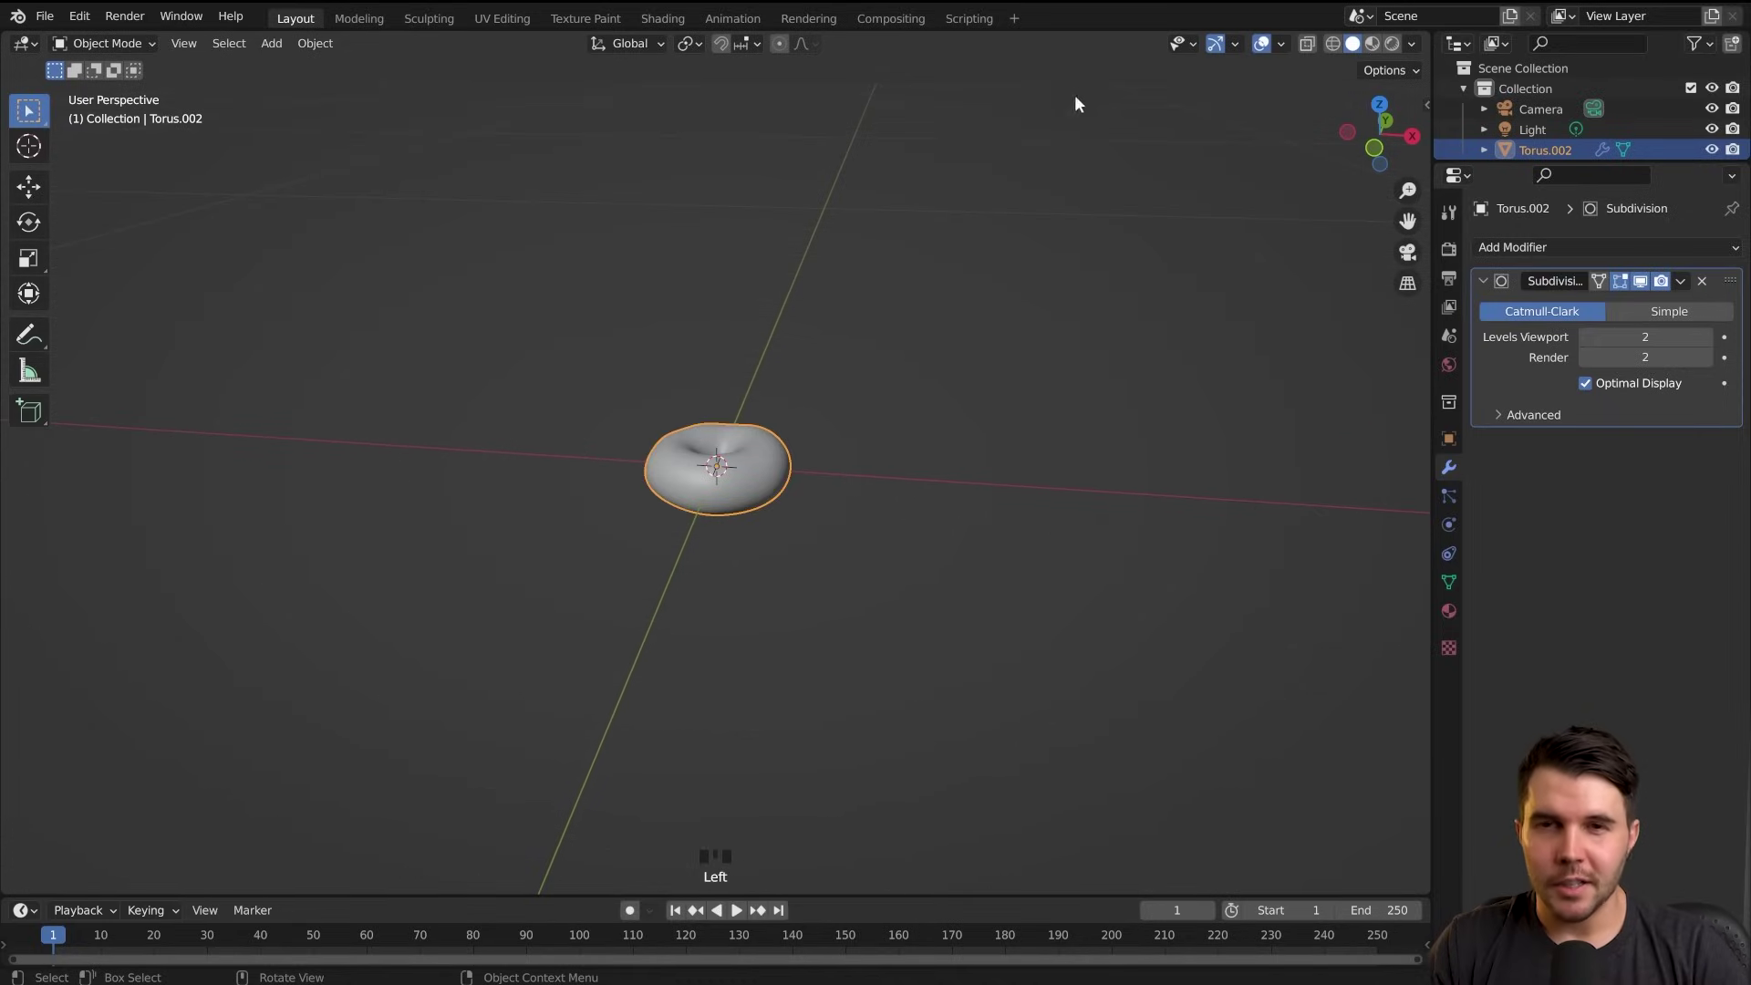
{"action": "scroll", "coordinate": [1003, 361], "scroll_direction": "up", "scroll_amount": 6}
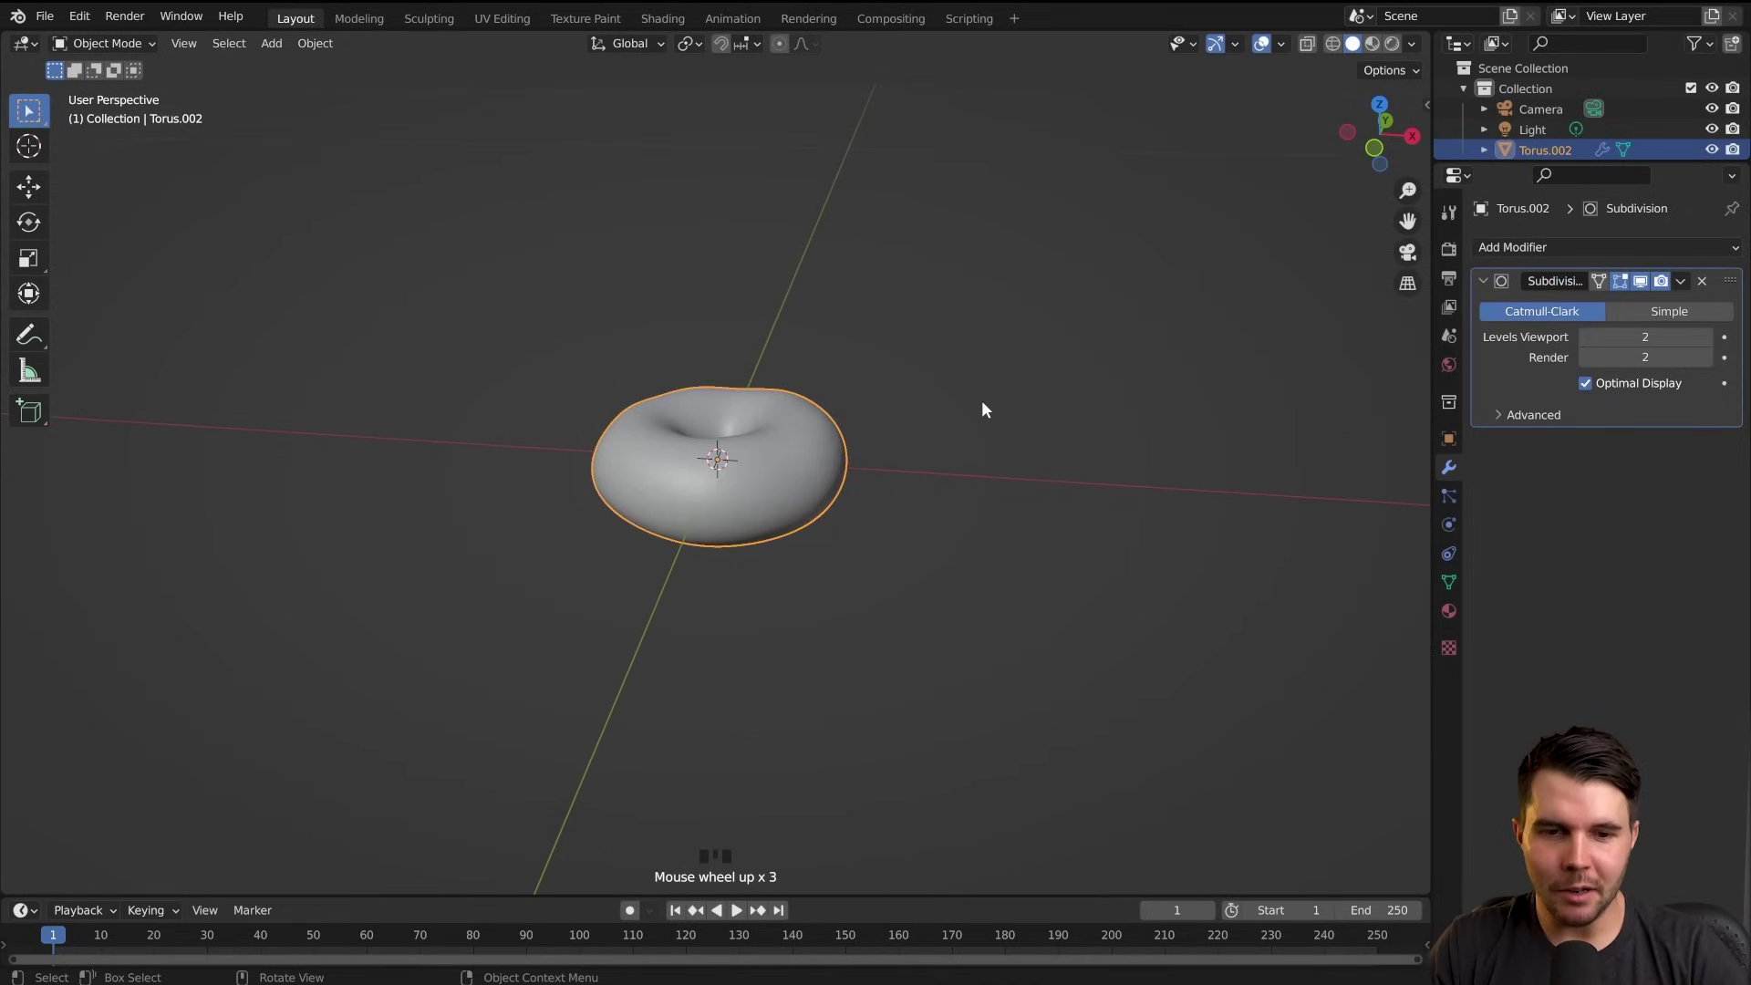
{"action": "middle_click_drag", "start_coordinate": [955, 423], "coordinate": [961, 442]}
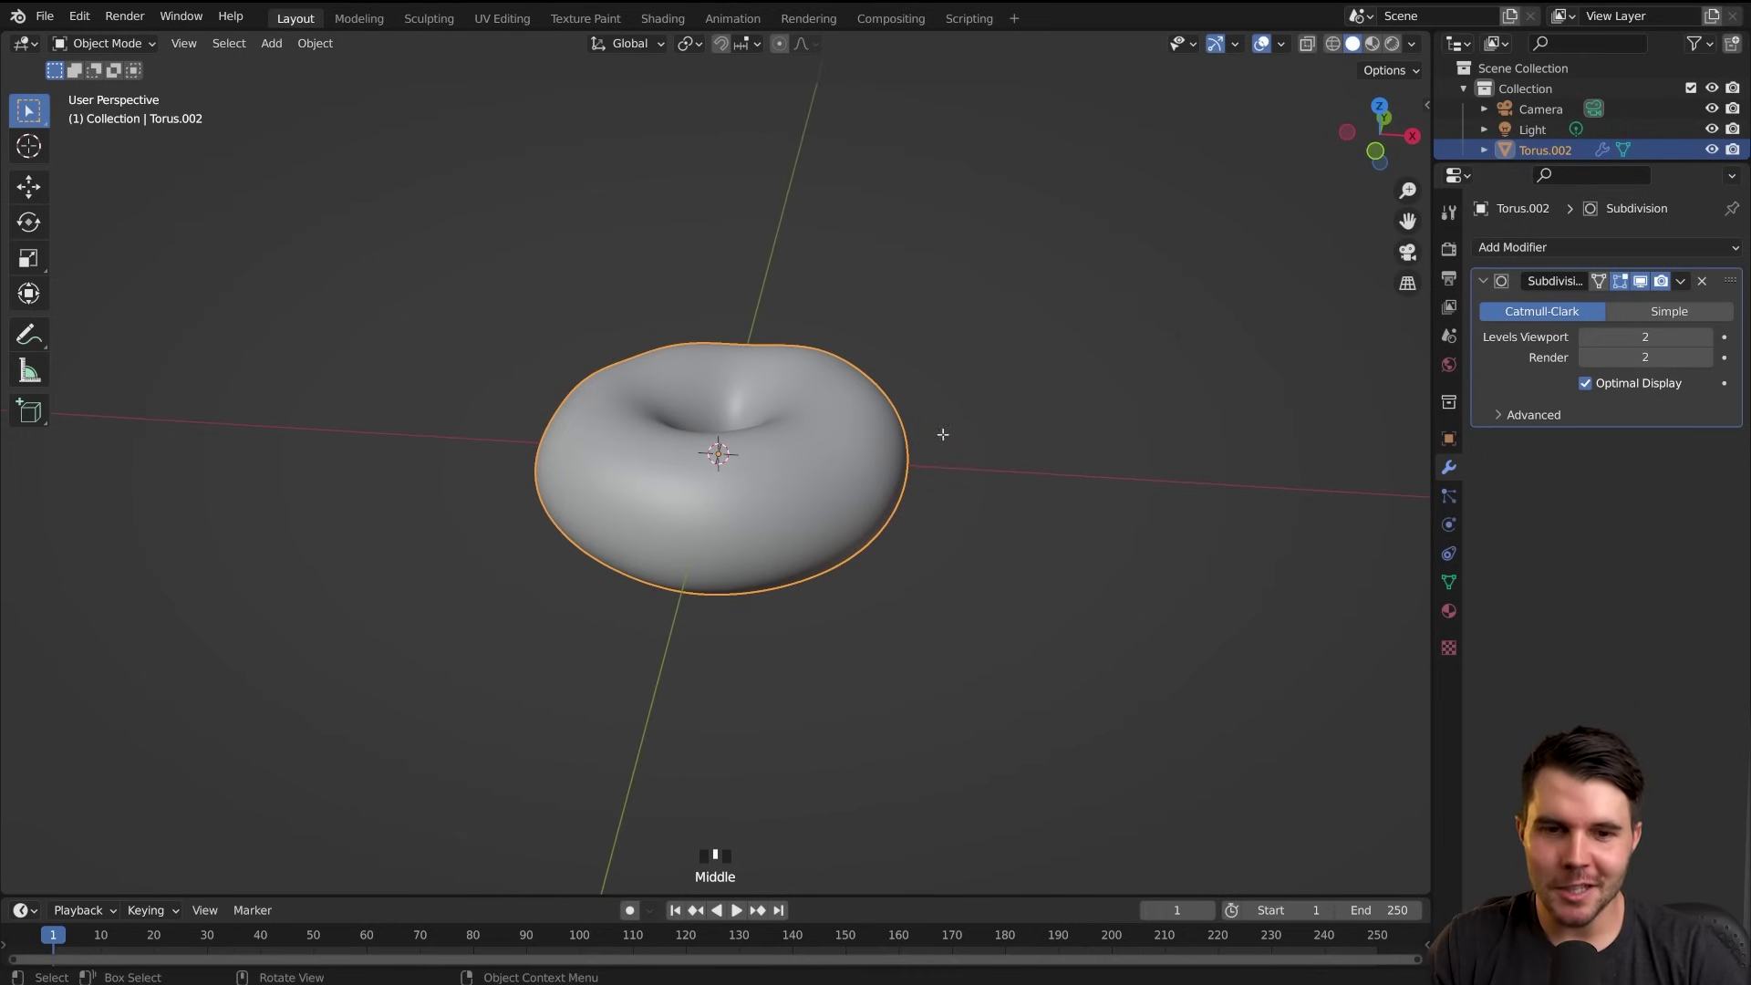
In Edit Mode, randomly select vertices of the torus with Select Random at a ratio of 0.155
{"action": "key", "text": "Tab"}
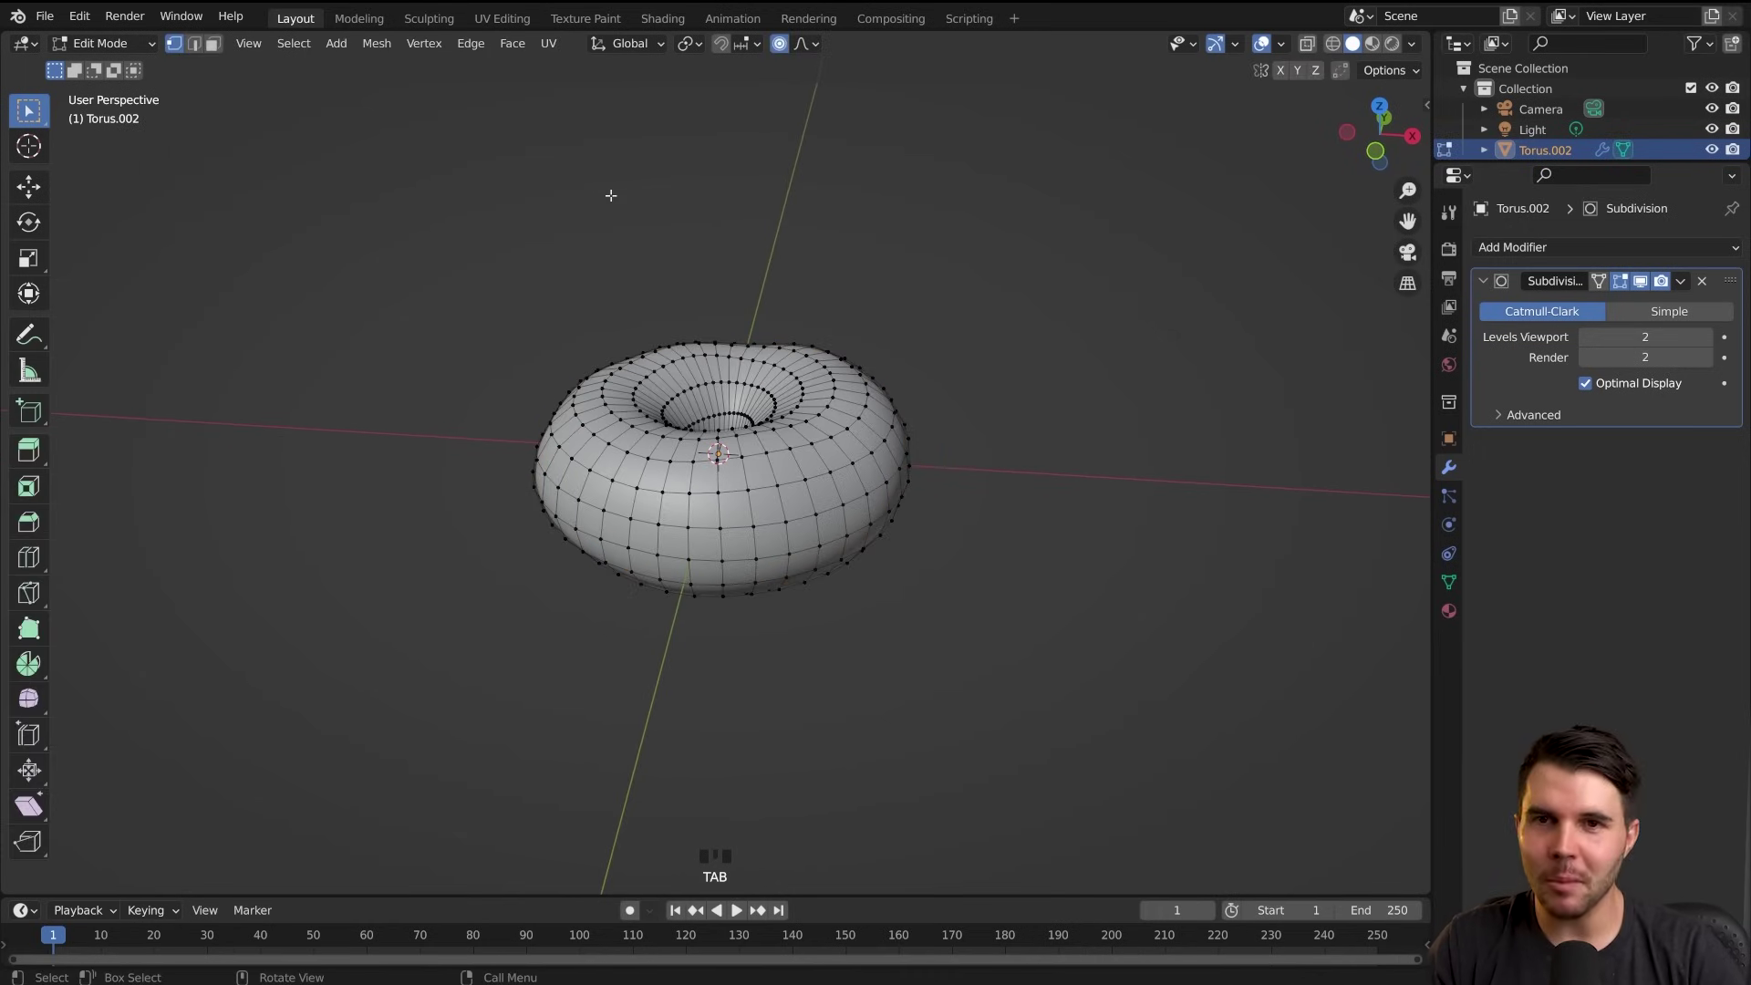
{"action": "left_click", "coordinate": [294, 44]}
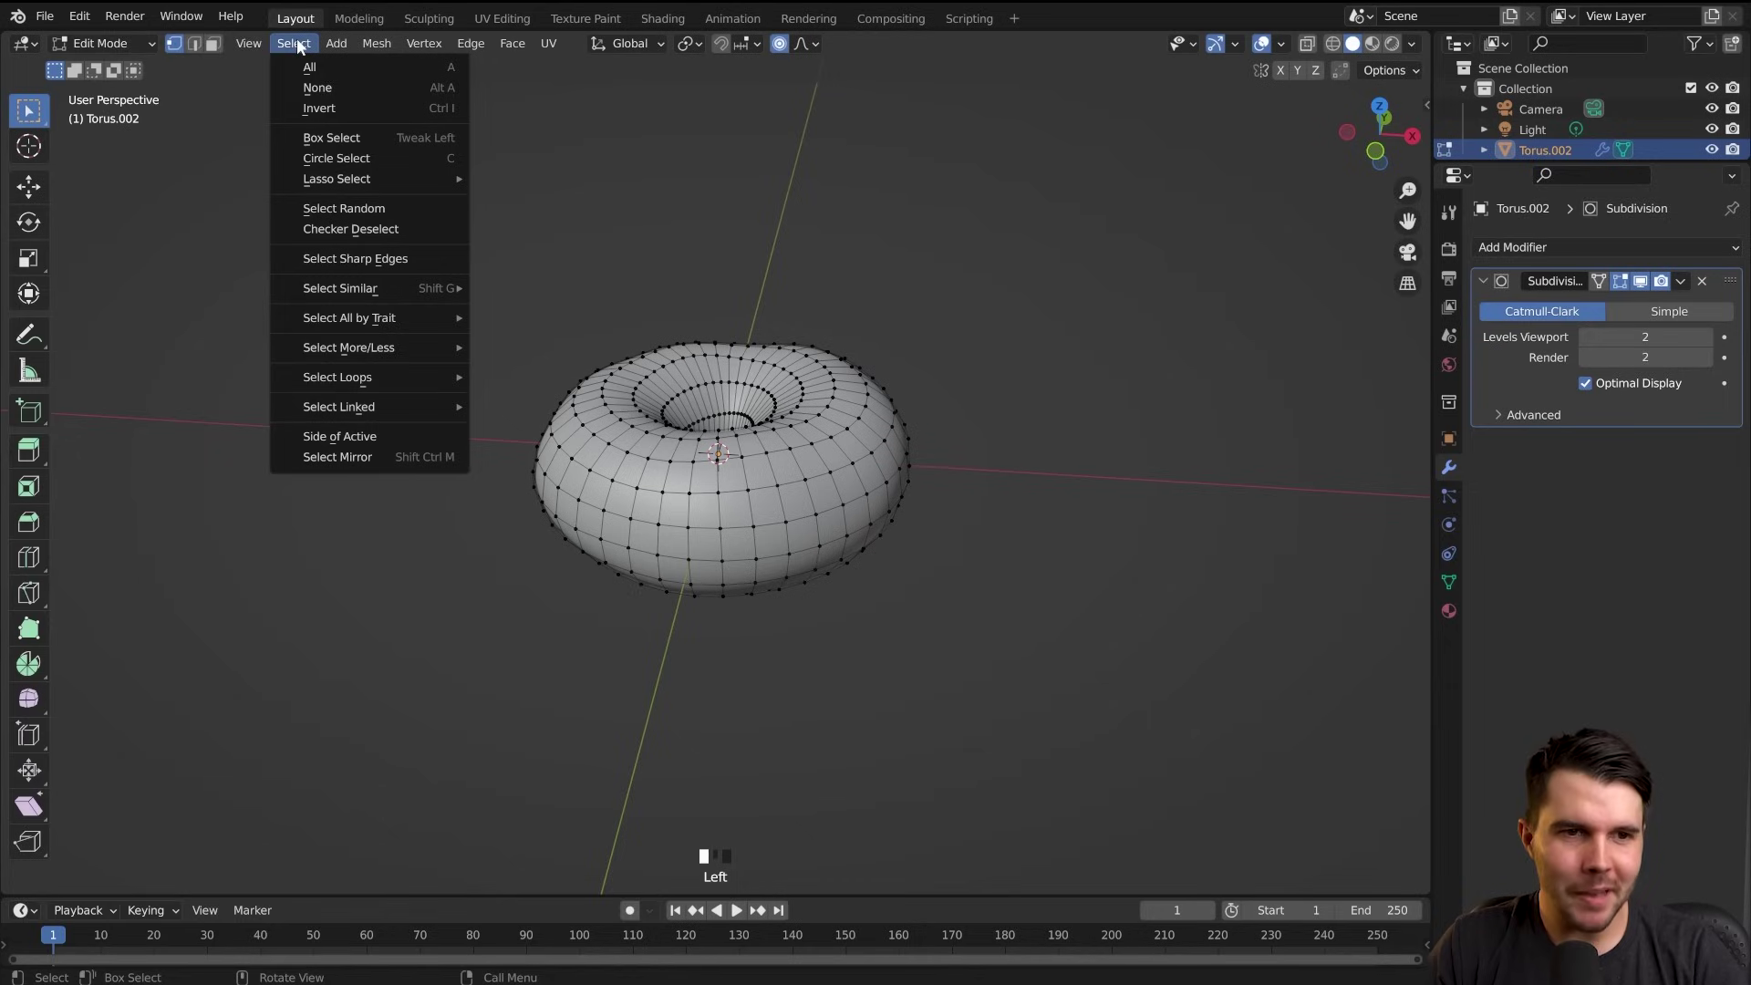
{"action": "left_click", "coordinate": [376, 210]}
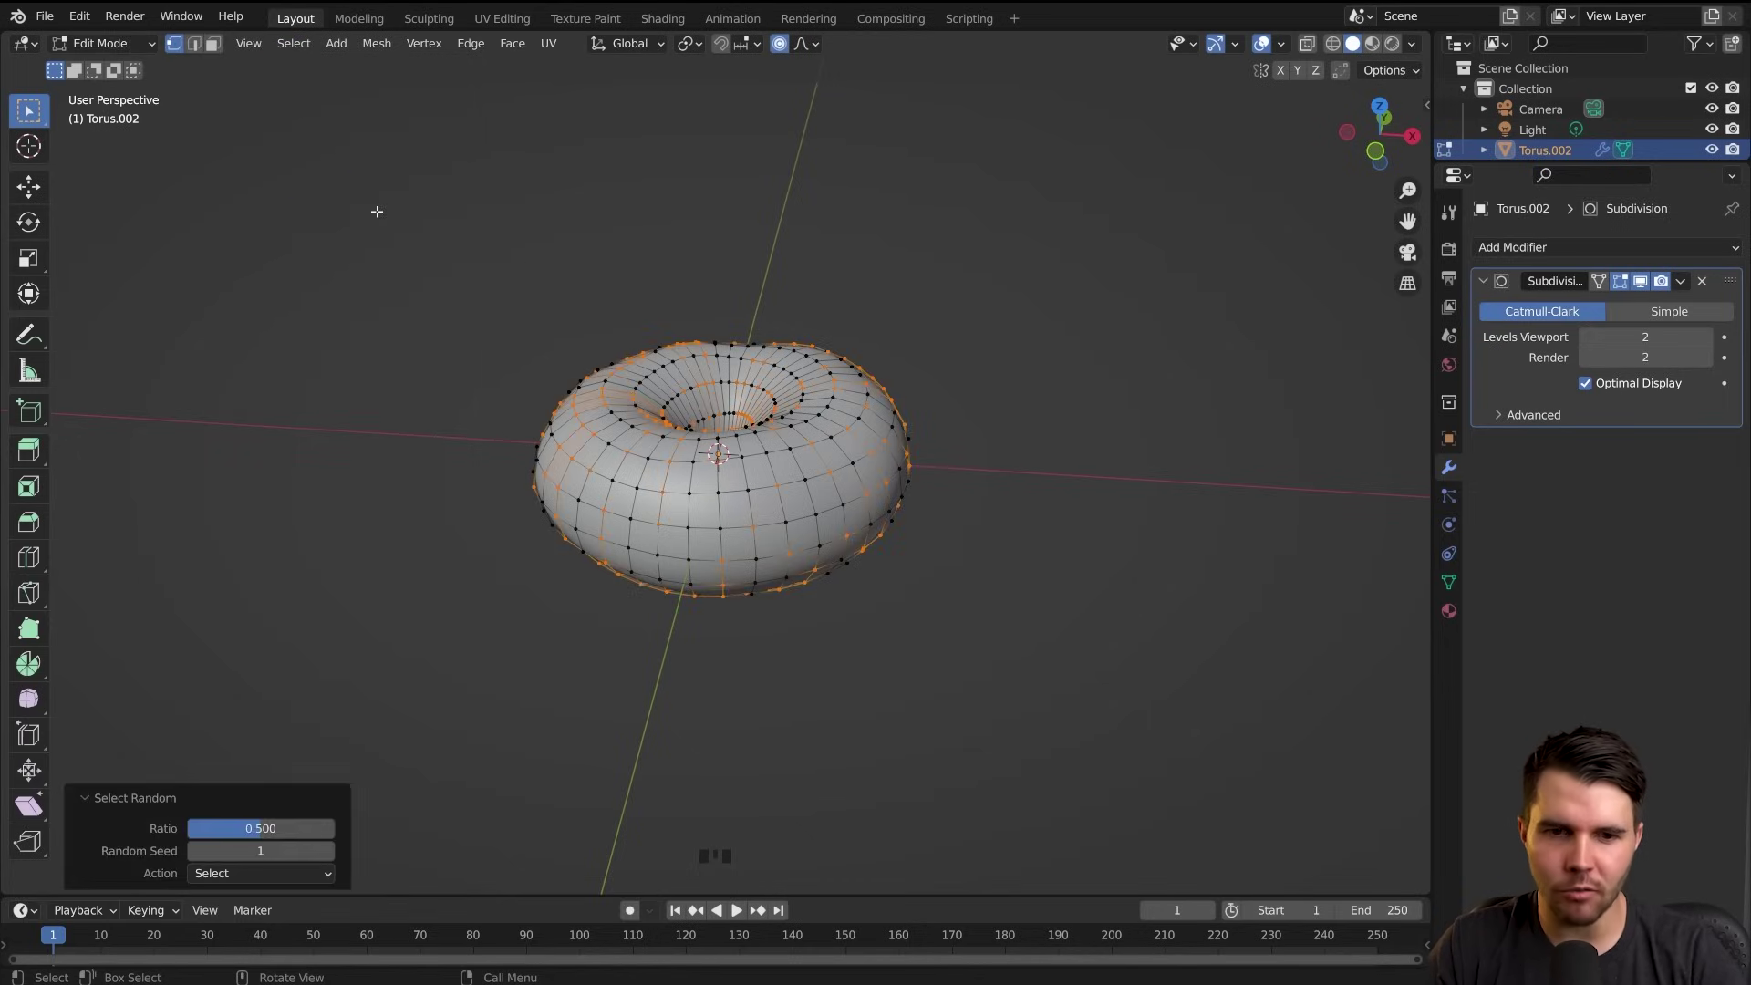
{"action": "middle_click_drag", "start_coordinate": [816, 438], "coordinate": [861, 469]}
{"action": "mouse_move", "coordinate": [261, 828]}
{"action": "left_mouse_down"}
{"action": "mouse_move", "coordinate": [208, 828]}
{"action": "mouse_move", "coordinate": [234, 828]}
{"action": "left_mouse_up"}
{"action": "middle_click_drag", "start_coordinate": [634, 606], "coordinate": [924, 340]}
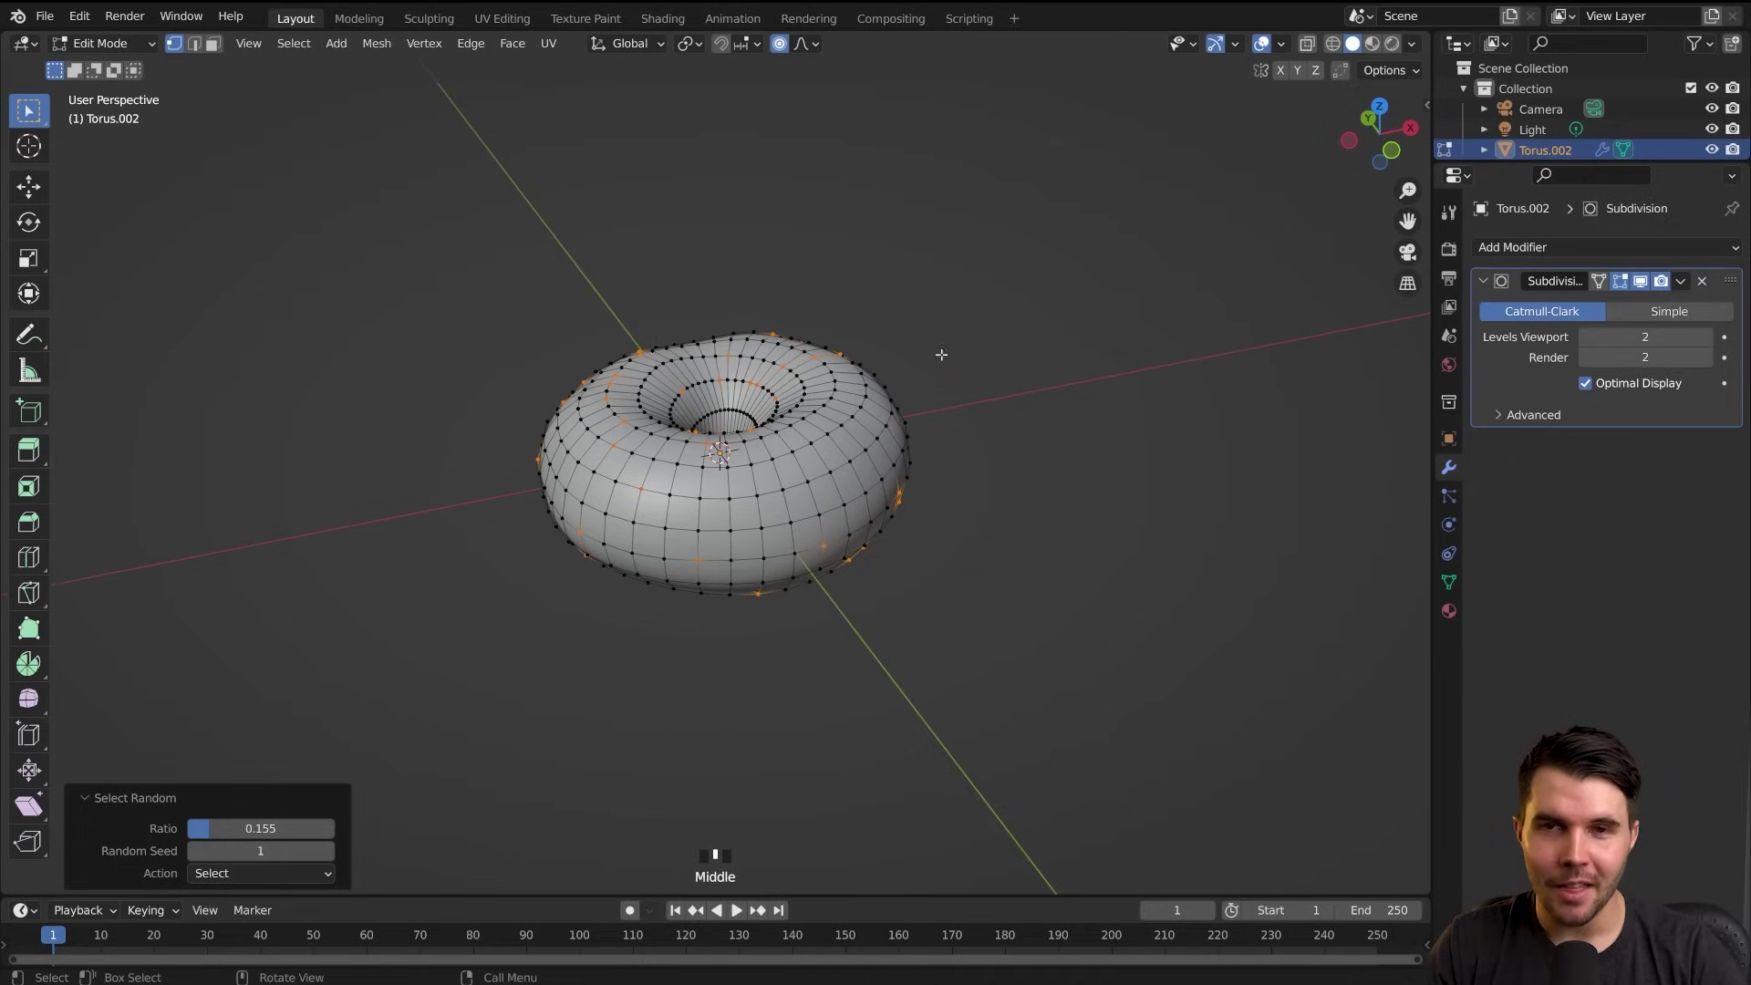
Try fattening the randomly selected vertices with Smooth proportional falloff and check the shape in Object Mode
{"action": "key", "text": "alt+s"}
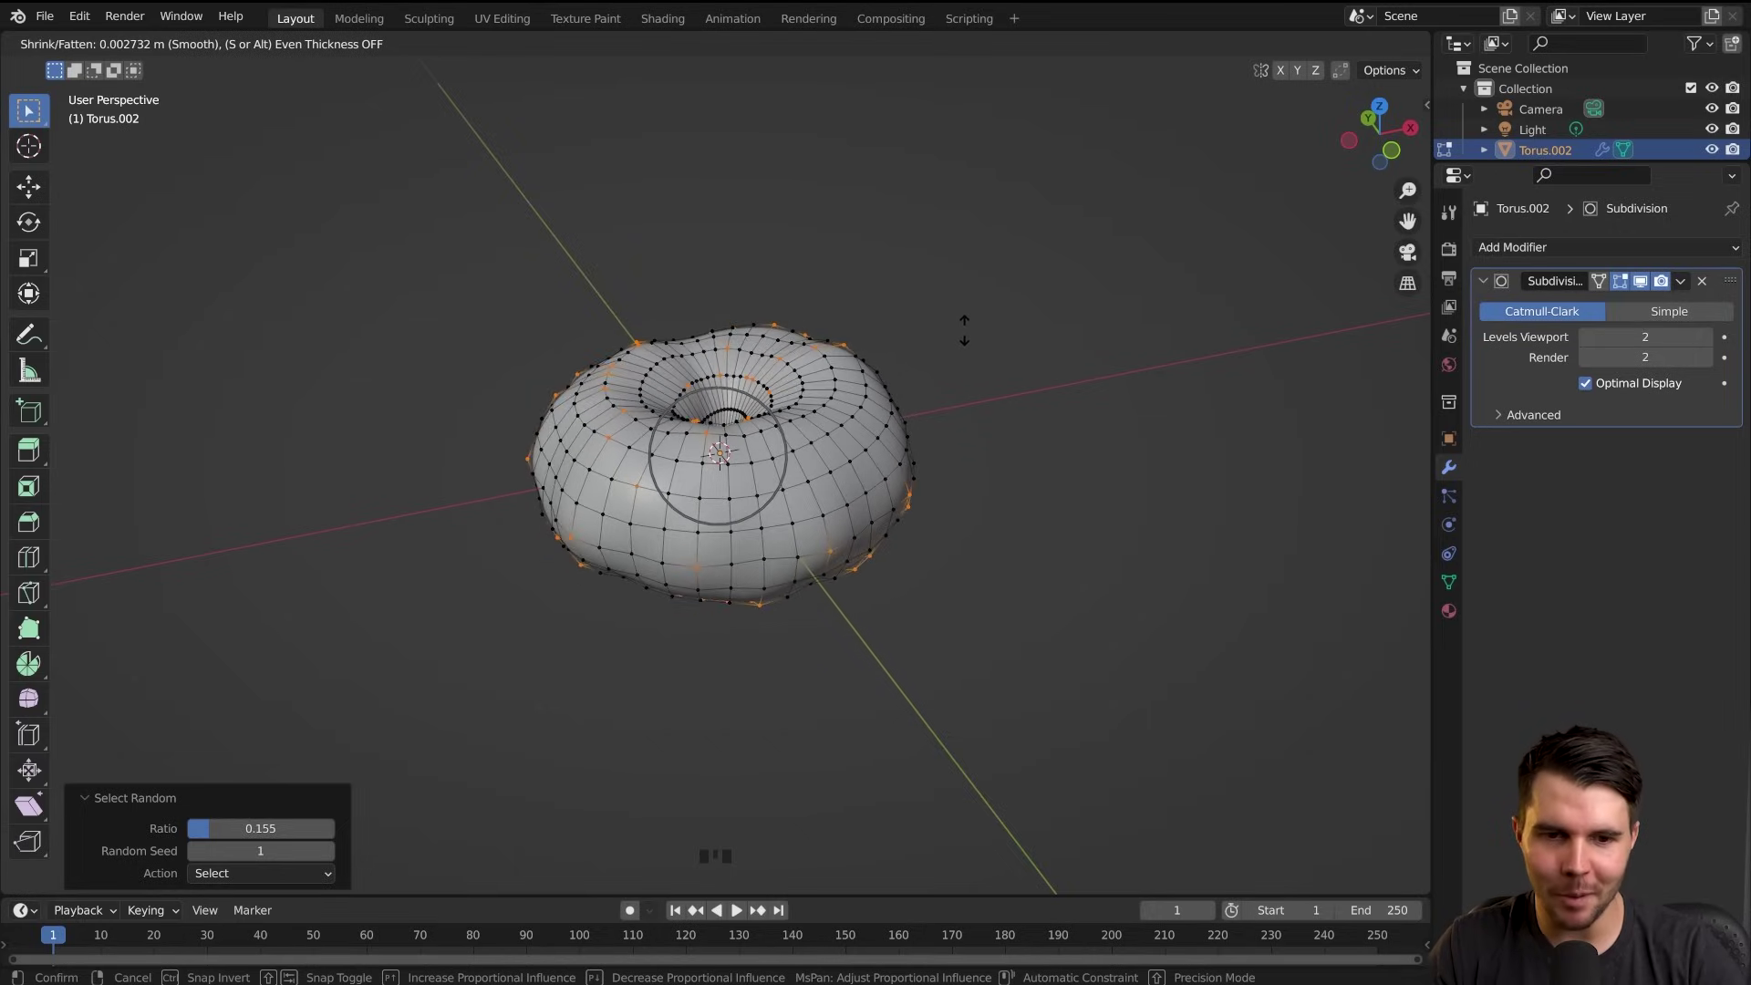
{"action": "left_click", "coordinate": [968, 336]}
{"action": "key", "text": "Tab"}
{"action": "middle_click_drag", "start_coordinate": [967, 337], "coordinate": [930, 405]}
Return to Edit Mode and undo the Smooth-falloff fattening of the random vertices
{"action": "key", "text": "Tab"}
{"action": "key", "text": "ctrl+z"}
{"action": "key", "text": "ctrl+z"}
{"action": "key", "text": "ctrl+z"}
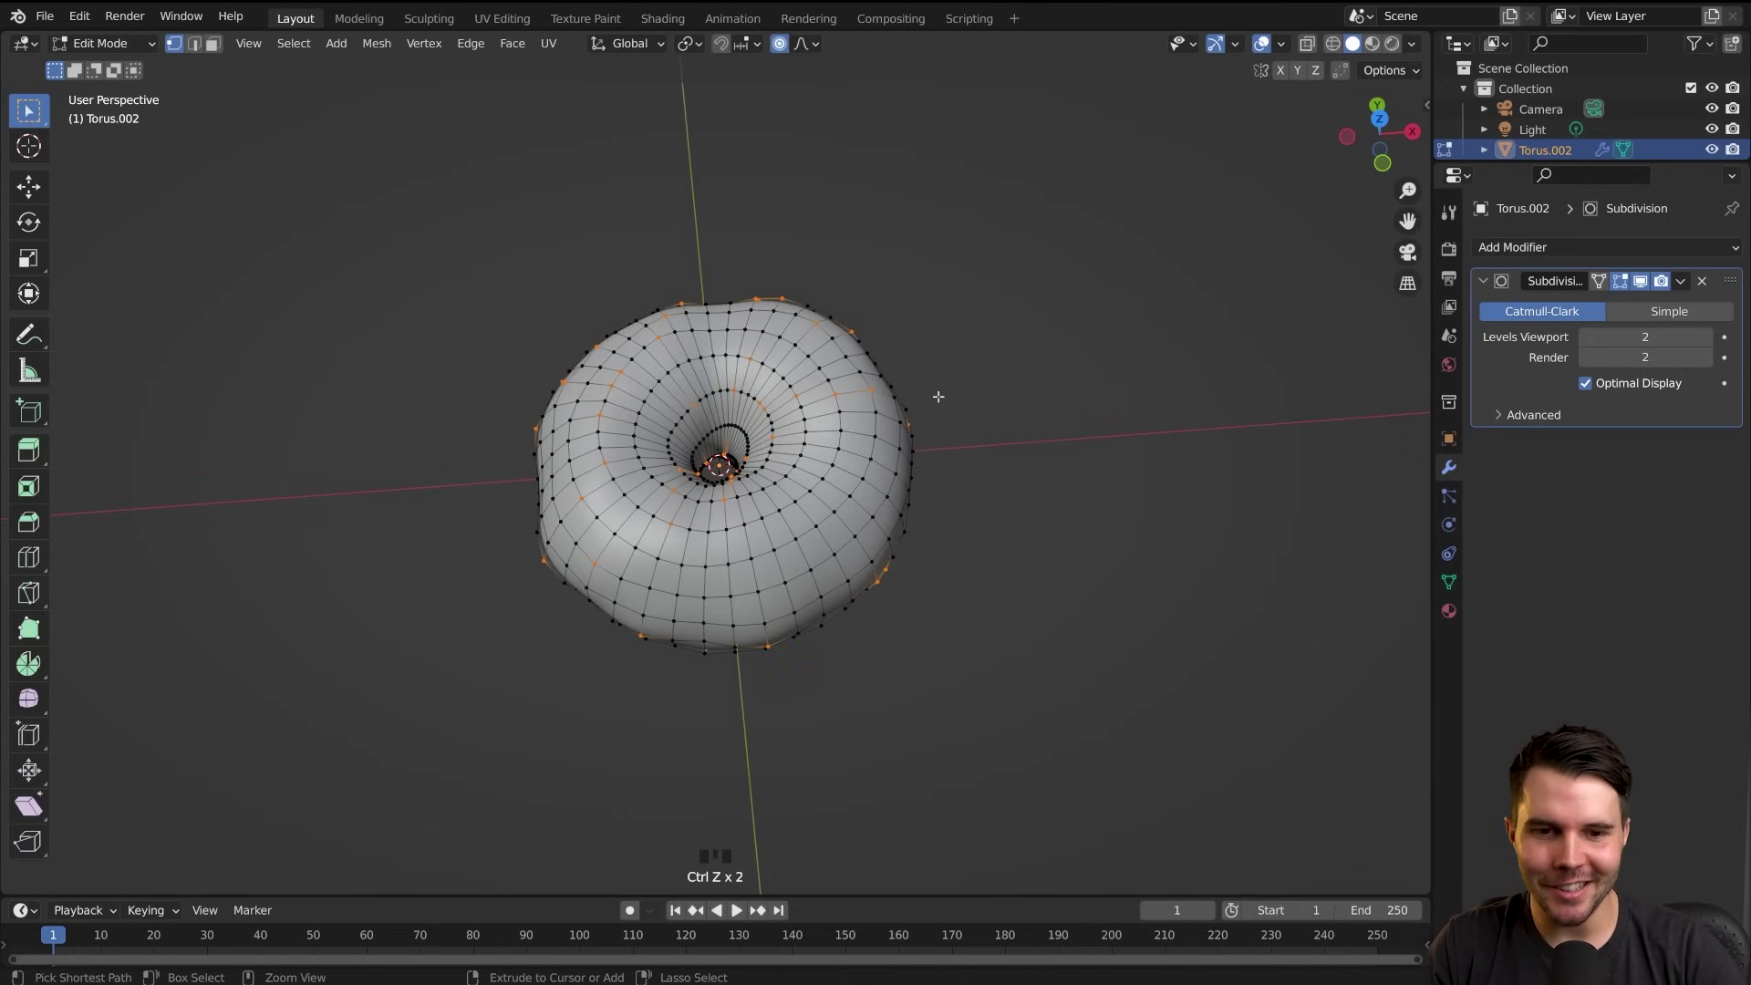
View the proportional falloff types and try moving a single vertex on the torus's outer edge with Smooth falloff
{"action": "left_click", "coordinate": [801, 43]}
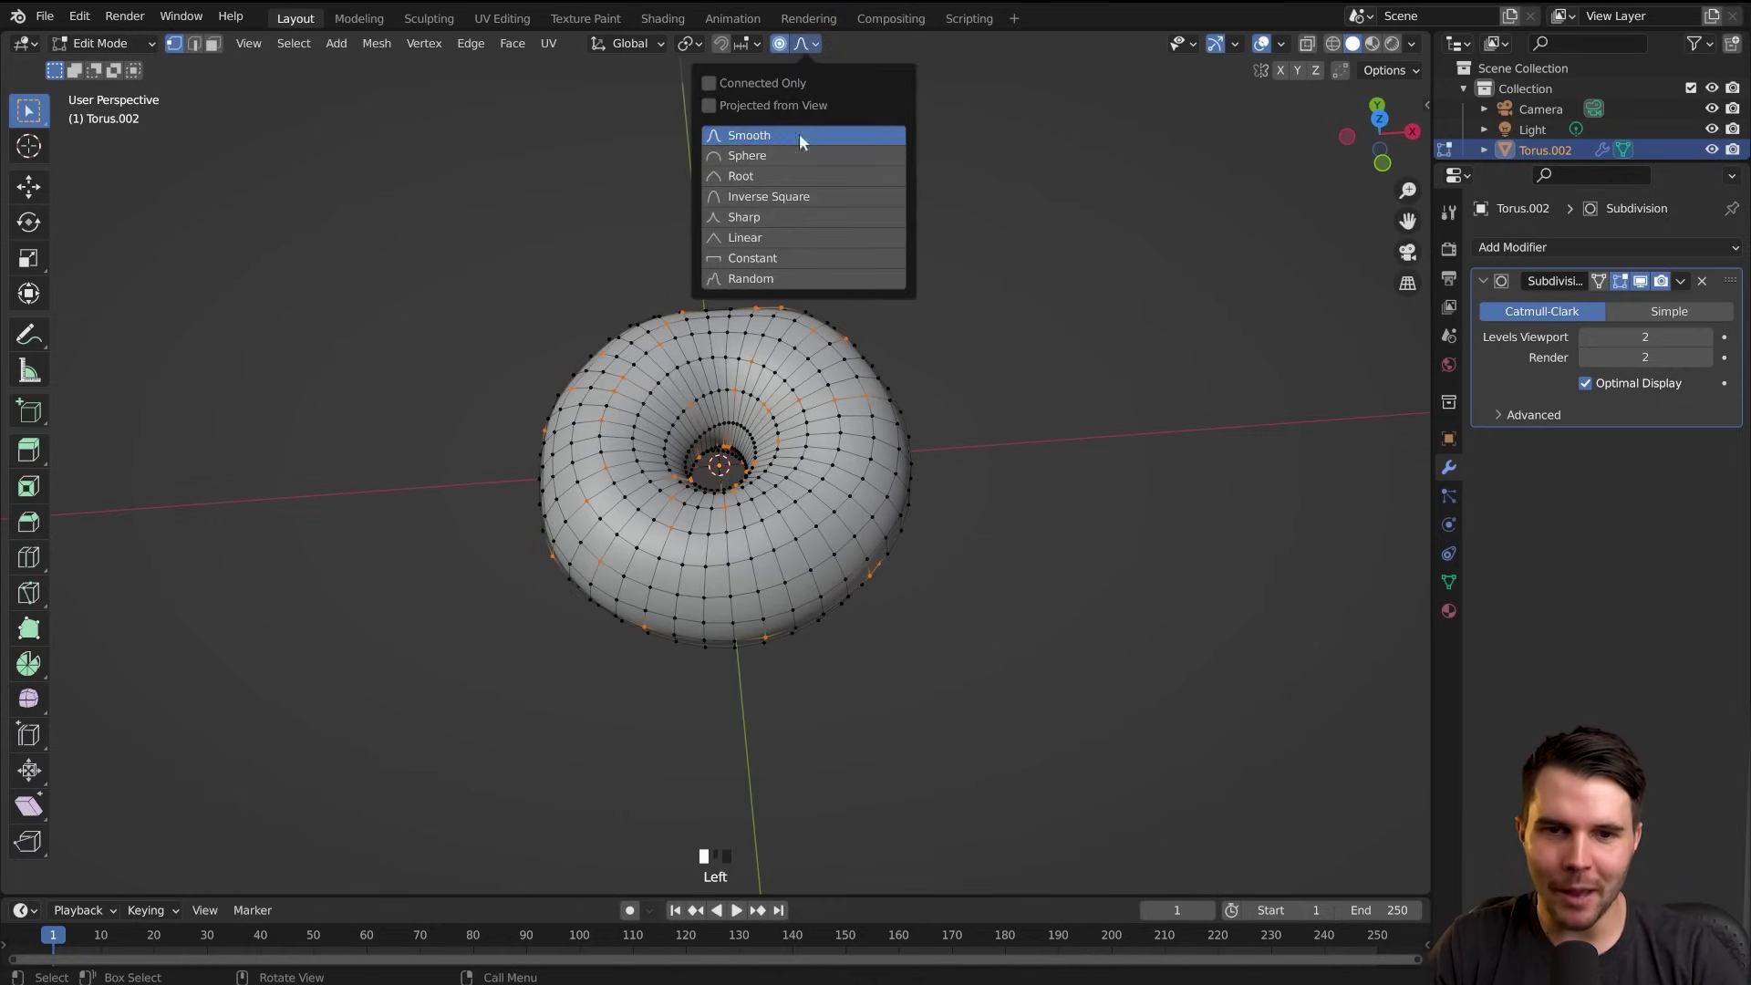
{"action": "left_click", "coordinate": [803, 43]}
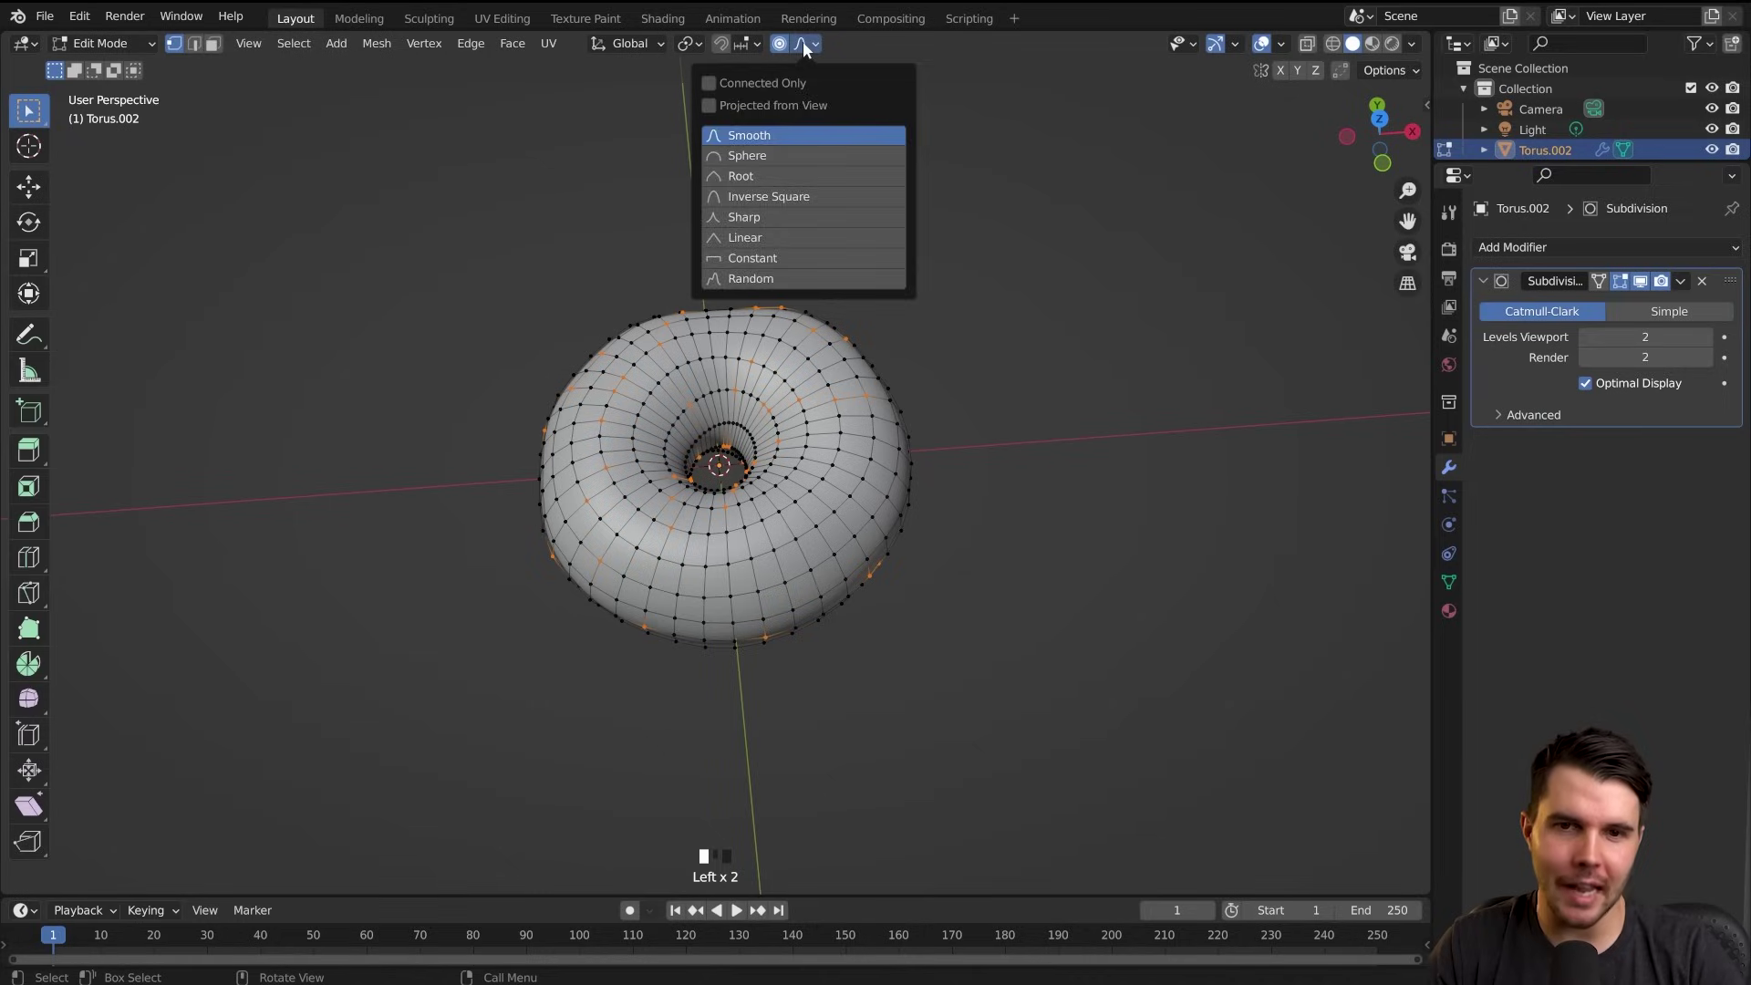
{"action": "left_click", "coordinate": [849, 335]}
{"action": "key", "text": "g"}
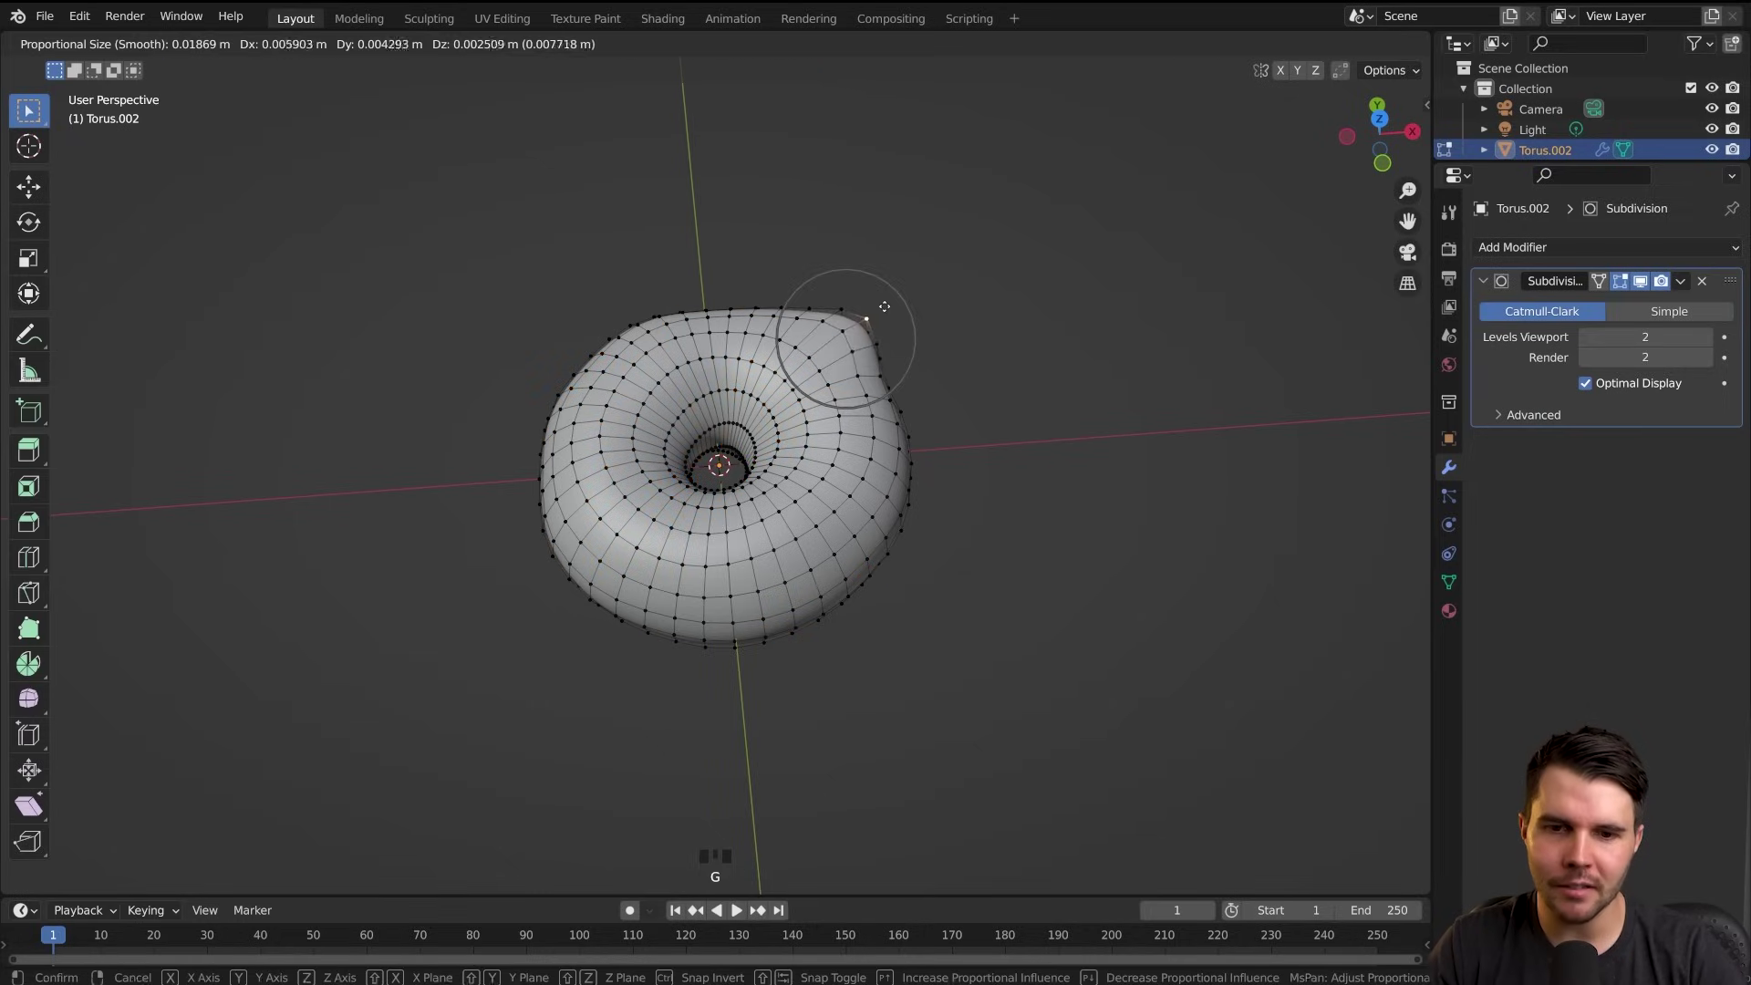
{"action": "right_click", "coordinate": [848, 310]}
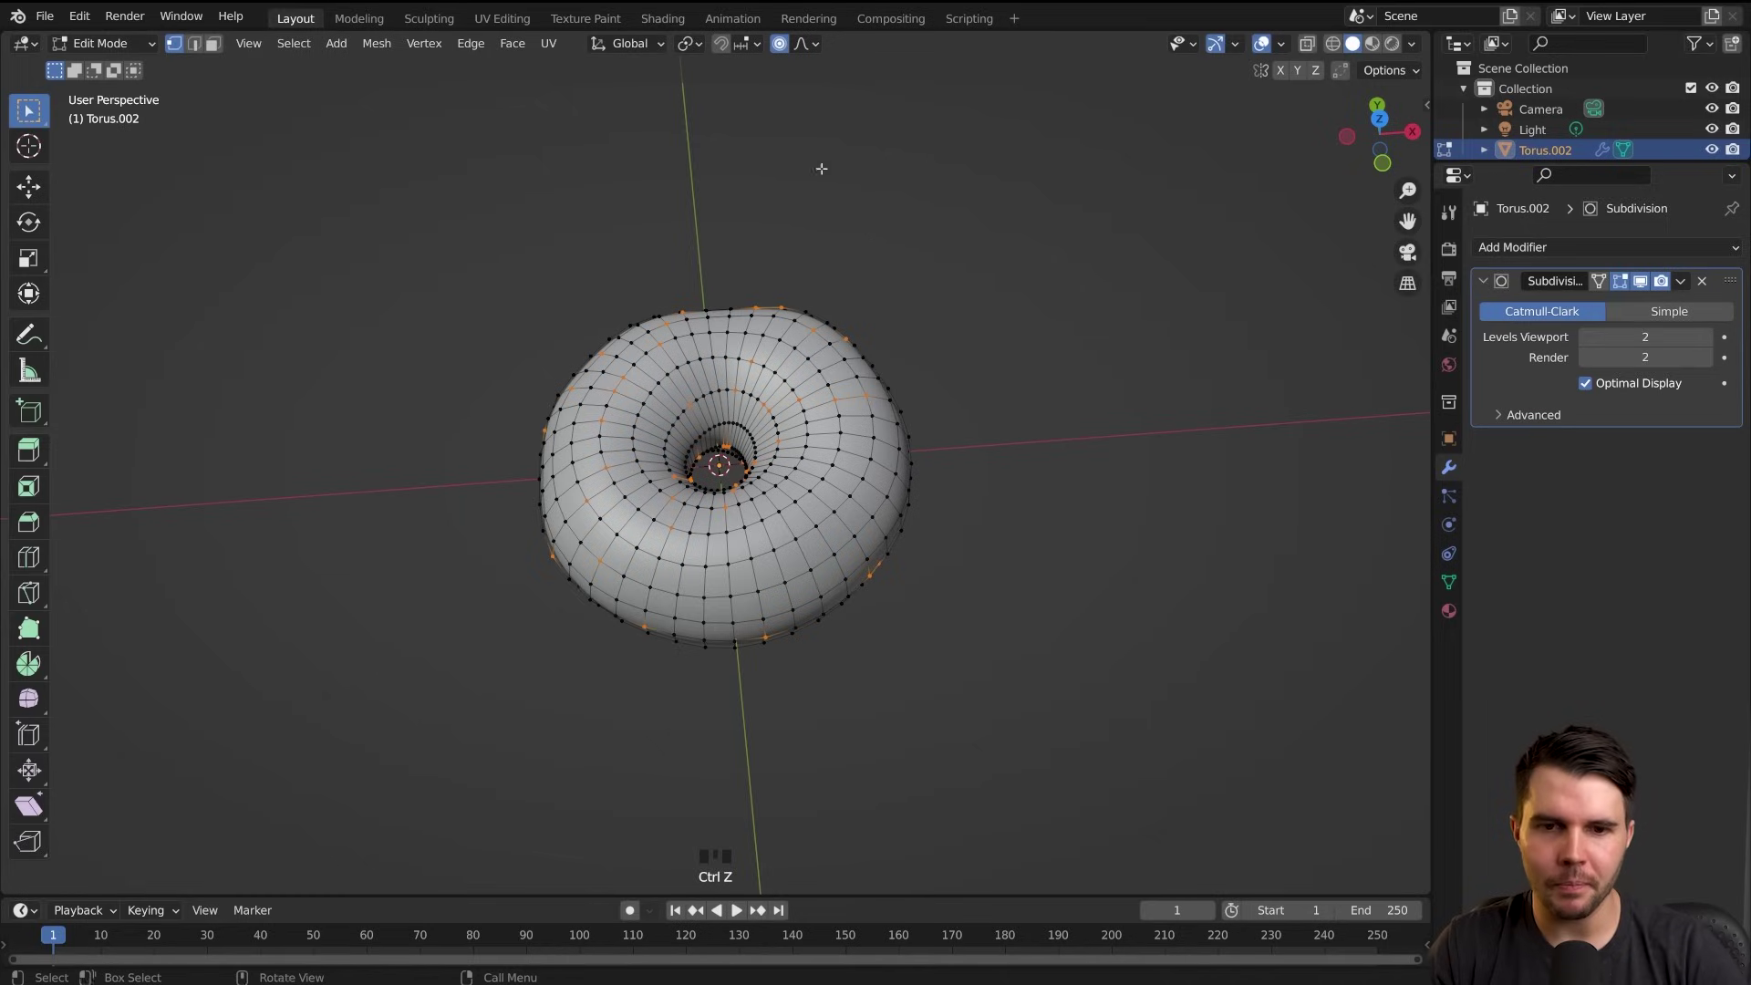
Set the proportional falloff to Sharp, fatten the random vertices by about 0.024 m, and inspect the shape in Object Mode
{"action": "left_click", "coordinate": [803, 43]}
{"action": "left_click", "coordinate": [764, 217]}
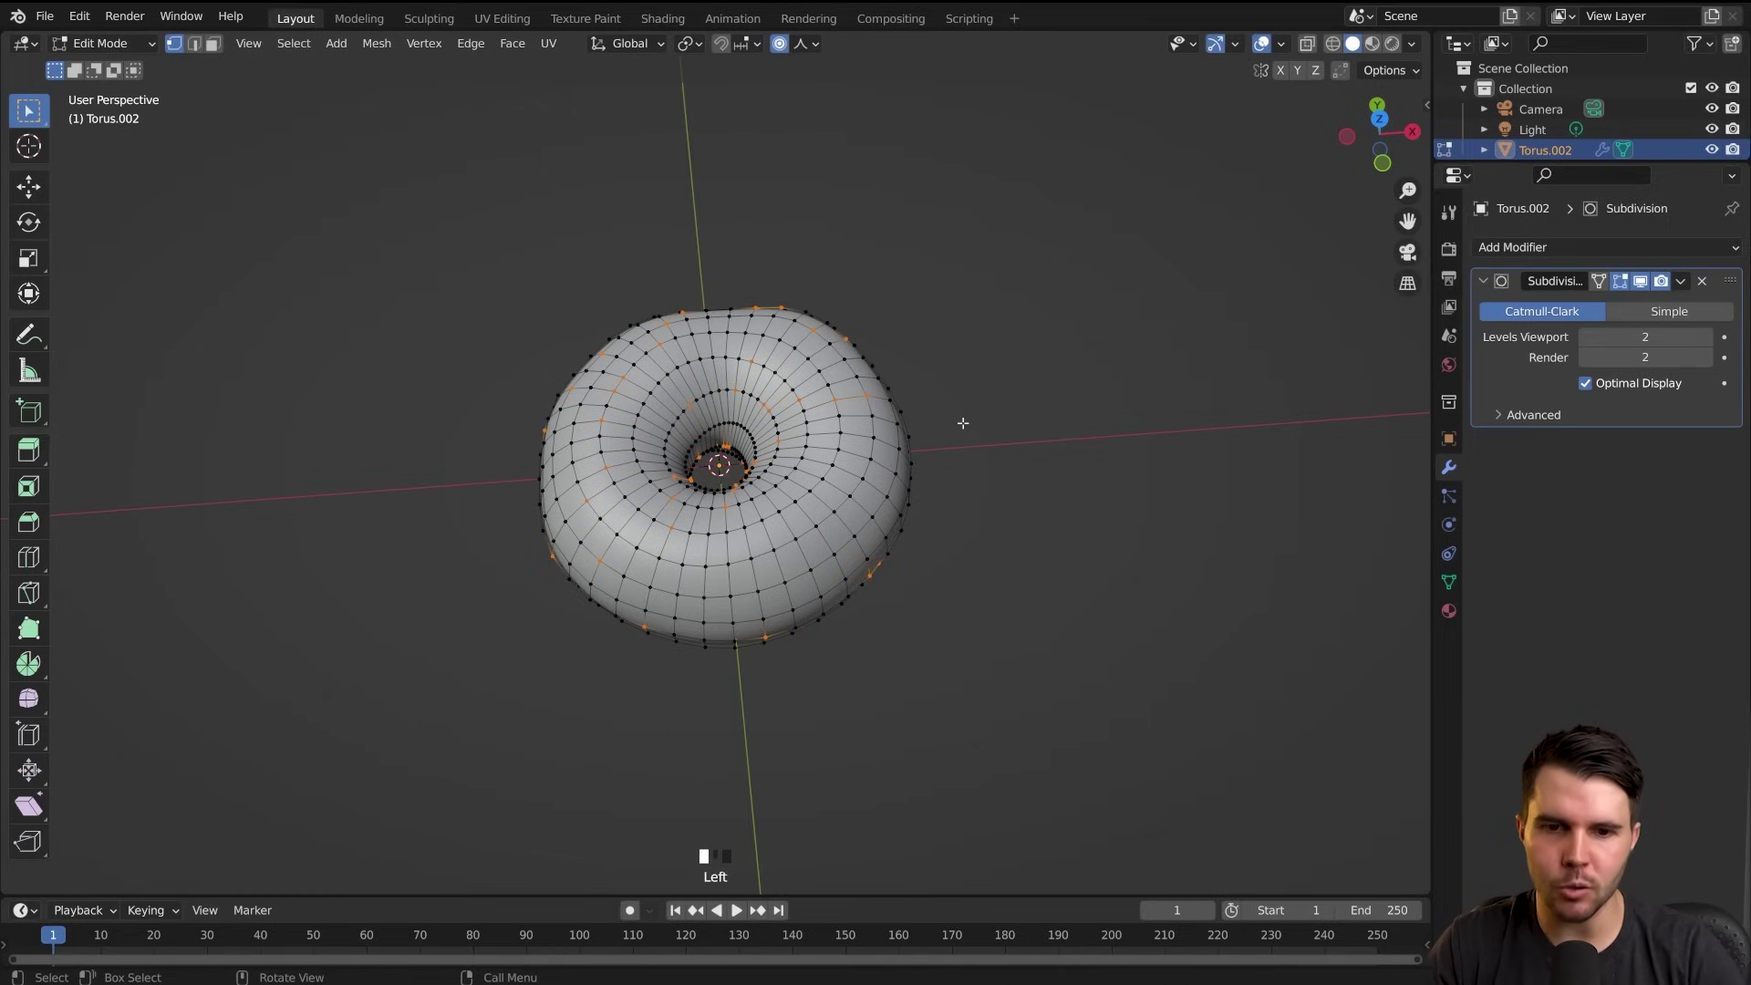
{"action": "key", "text": "alt+s"}
{"action": "scroll", "coordinate": [976, 398], "scroll_direction": "up", "scroll_amount": 12}
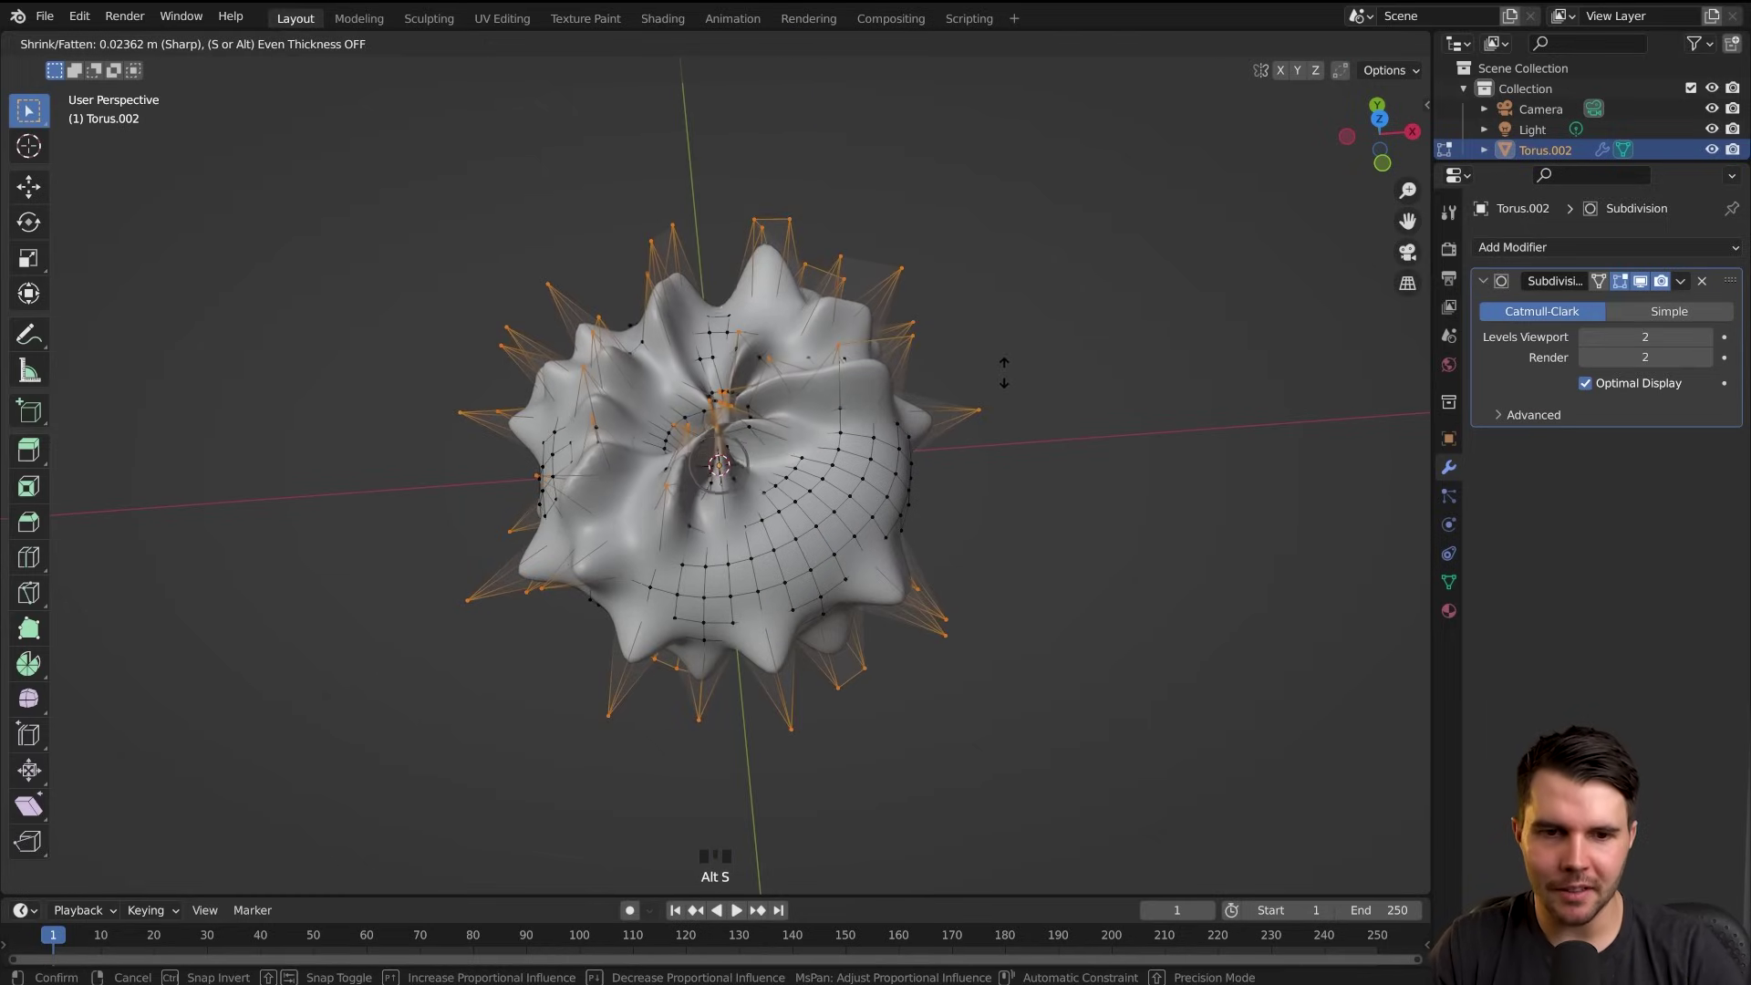
{"action": "left_click", "coordinate": [1003, 372]}
{"action": "key", "text": "Tab"}
{"action": "middle_click_drag", "start_coordinate": [979, 414], "coordinate": [884, 362]}
Undo the Sharp-falloff fattening in Edit Mode and turn off the Subdivision modifier's viewport display
{"action": "key", "text": "Tab"}
{"action": "key", "text": "ctrl+z"}
{"action": "key", "text": "ctrl+z"}
{"action": "key", "text": "ctrl+z"}
{"action": "key", "text": "ctrl+z"}
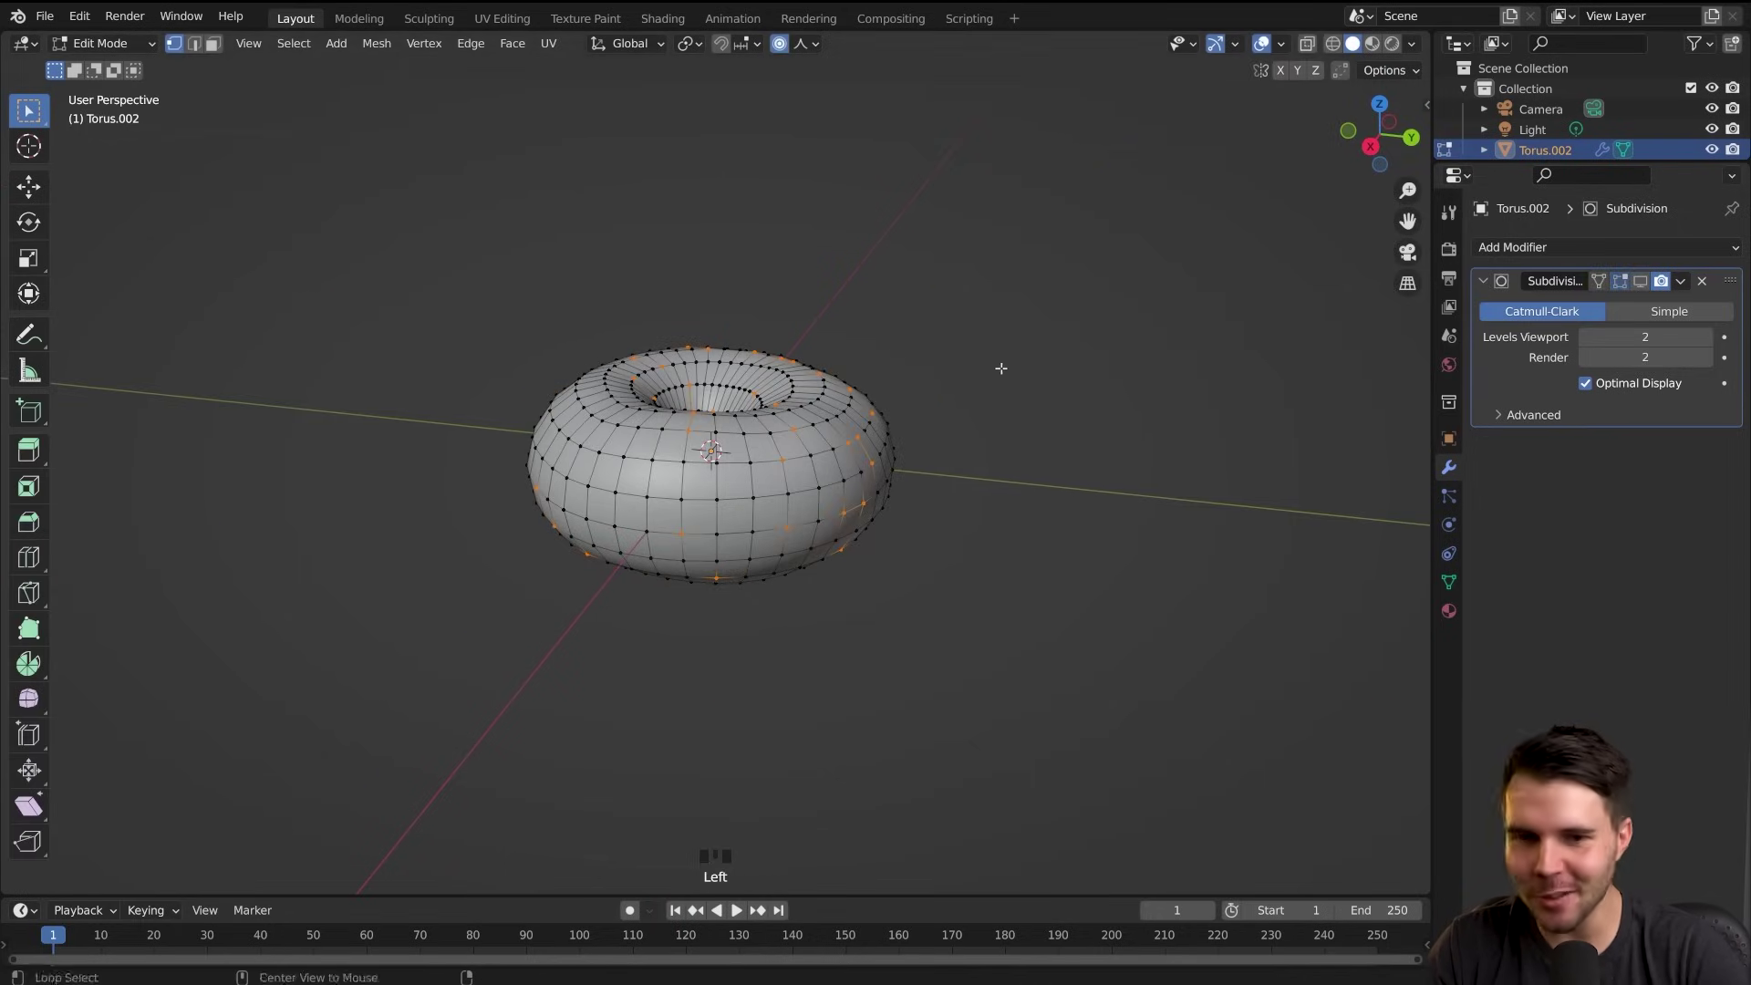
Try pushing the random vertices out into spikes without subdivision smoothing and view the mesh in Object Mode
{"action": "key", "text": "ctrl+shift+z"}
{"action": "key", "text": "Tab"}
{"action": "mouse_move", "coordinate": [916, 413]}
{"action": "middle_mouse_down"}
{"action": "mouse_move", "coordinate": [915, 468]}
{"action": "mouse_move", "coordinate": [1016, 448]}
{"action": "mouse_move", "coordinate": [1095, 476]}
{"action": "middle_mouse_up"}
{"action": "right_click", "coordinate": [915, 468]}
{"action": "left_click", "coordinate": [904, 479]}
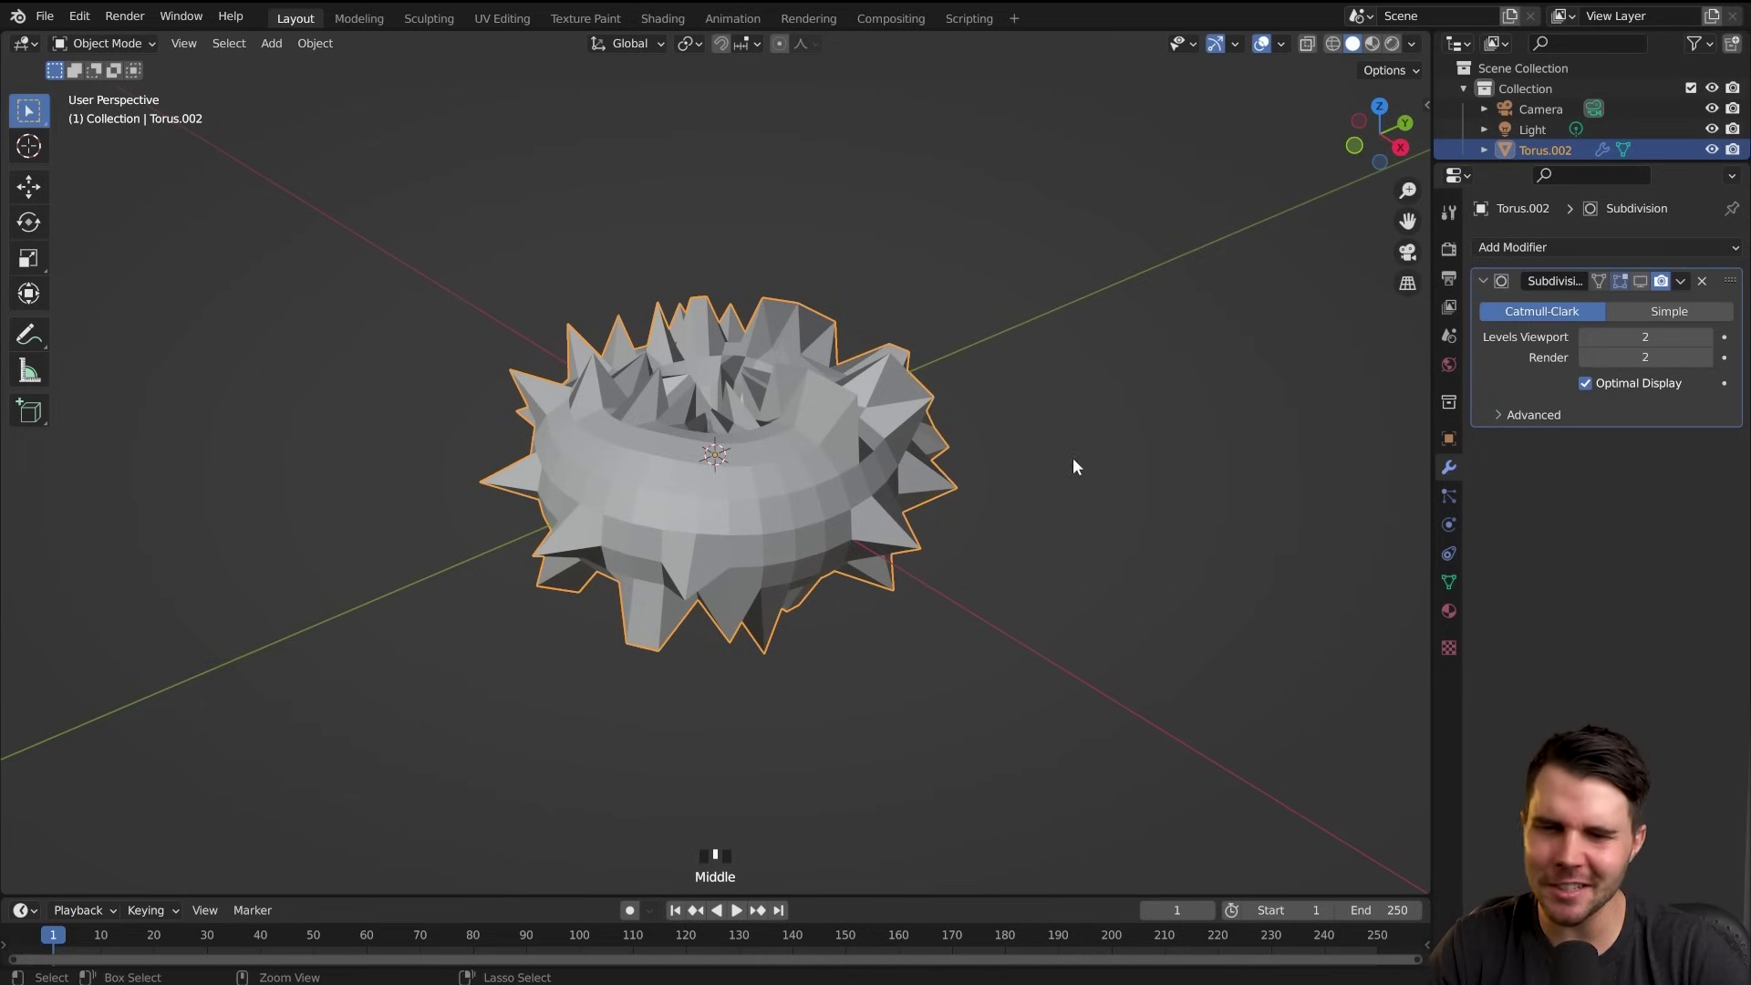
Undo the spikes, the hidden Subdivision display and the random vertex selection
{"action": "key", "text": "ctrl+z"}
{"action": "key", "text": "ctrl+z"}
{"action": "key", "text": "ctrl+z"}
{"action": "key", "text": "ctrl+z"}
{"action": "key", "text": "ctrl+z"}
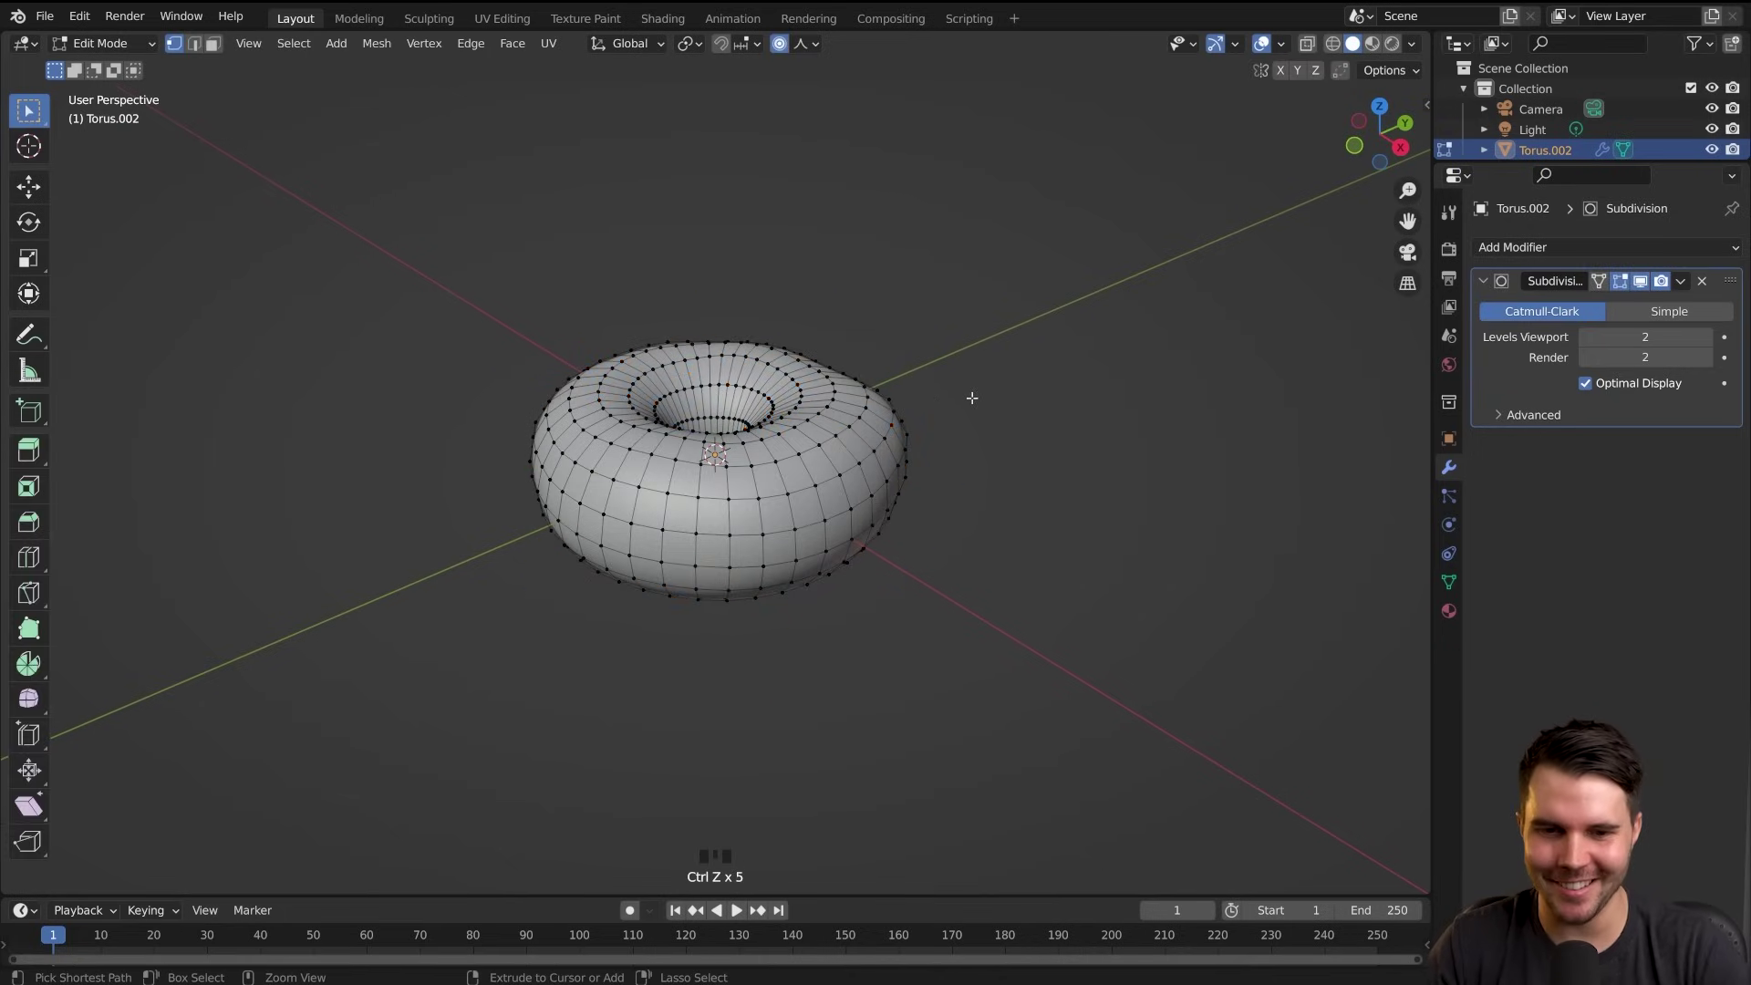
Set the proportional falloff back to Smooth and inspect the doughnut in Object Mode
{"action": "left_click", "coordinate": [806, 42]}
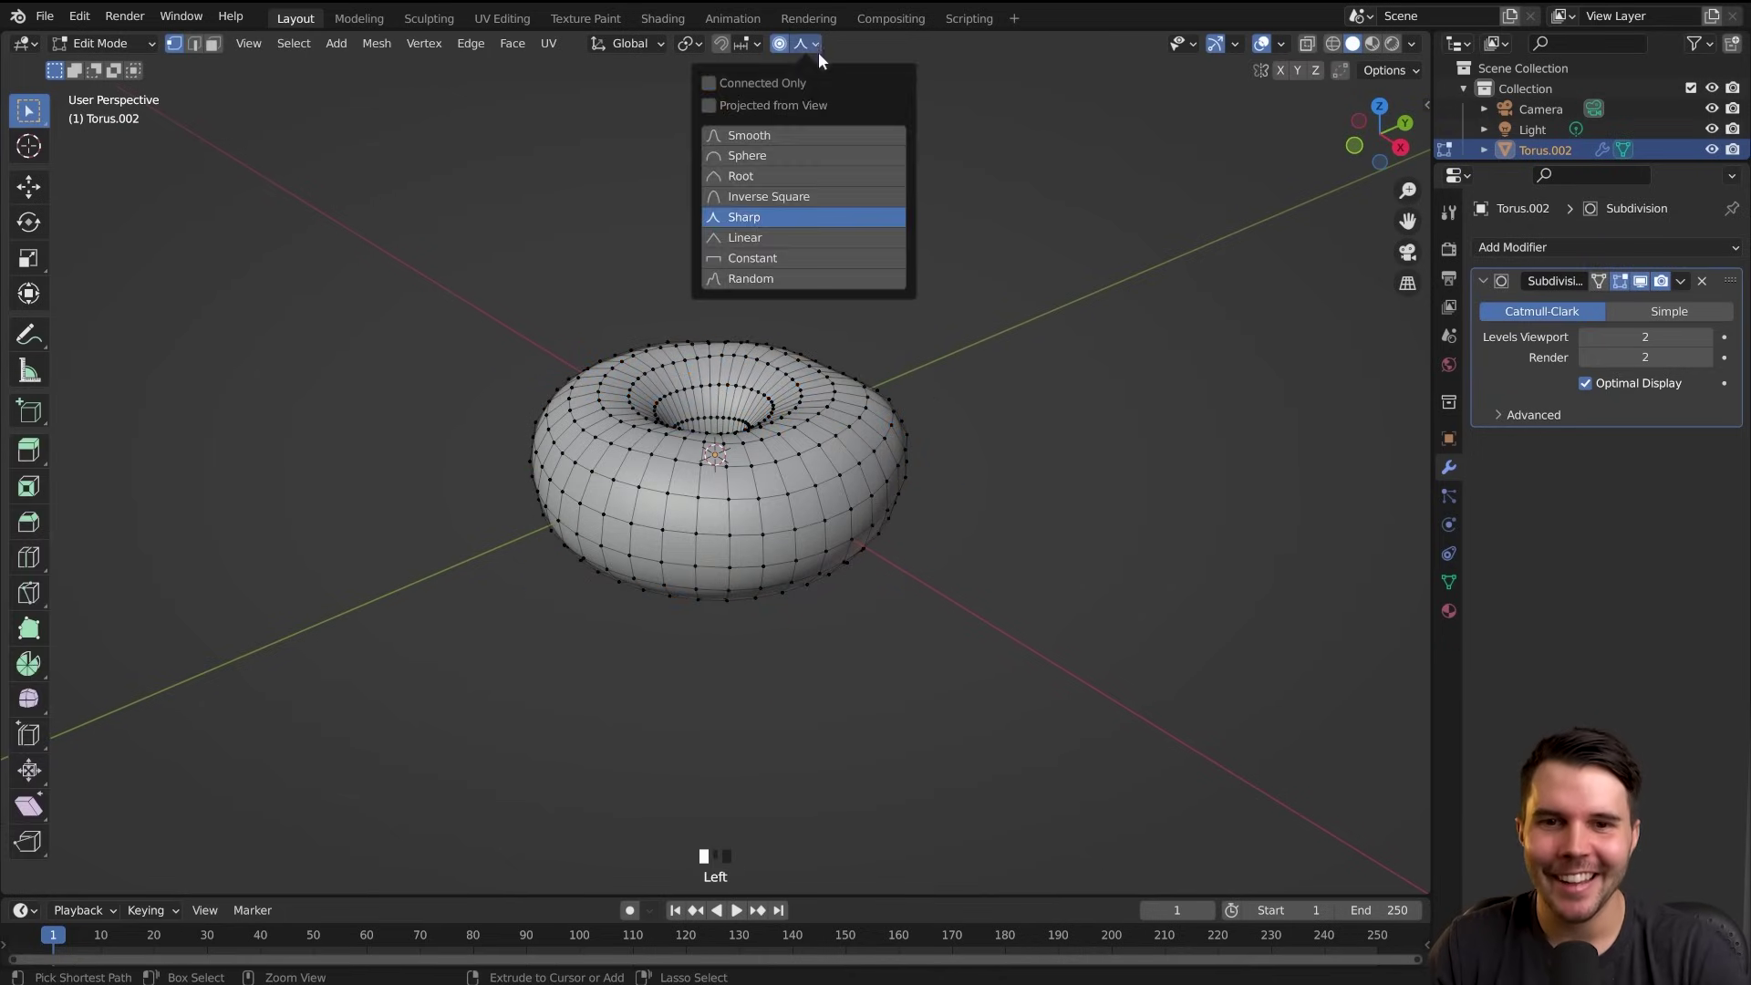
{"action": "left_click", "coordinate": [785, 139]}
{"action": "middle_click_drag", "start_coordinate": [1094, 328], "coordinate": [826, 479]}
{"action": "key", "text": "Tab"}
{"action": "scroll", "coordinate": [910, 368], "scroll_direction": "up", "scroll_amount": 2}
{"action": "middle_click_drag", "start_coordinate": [926, 453], "coordinate": [1036, 414]}
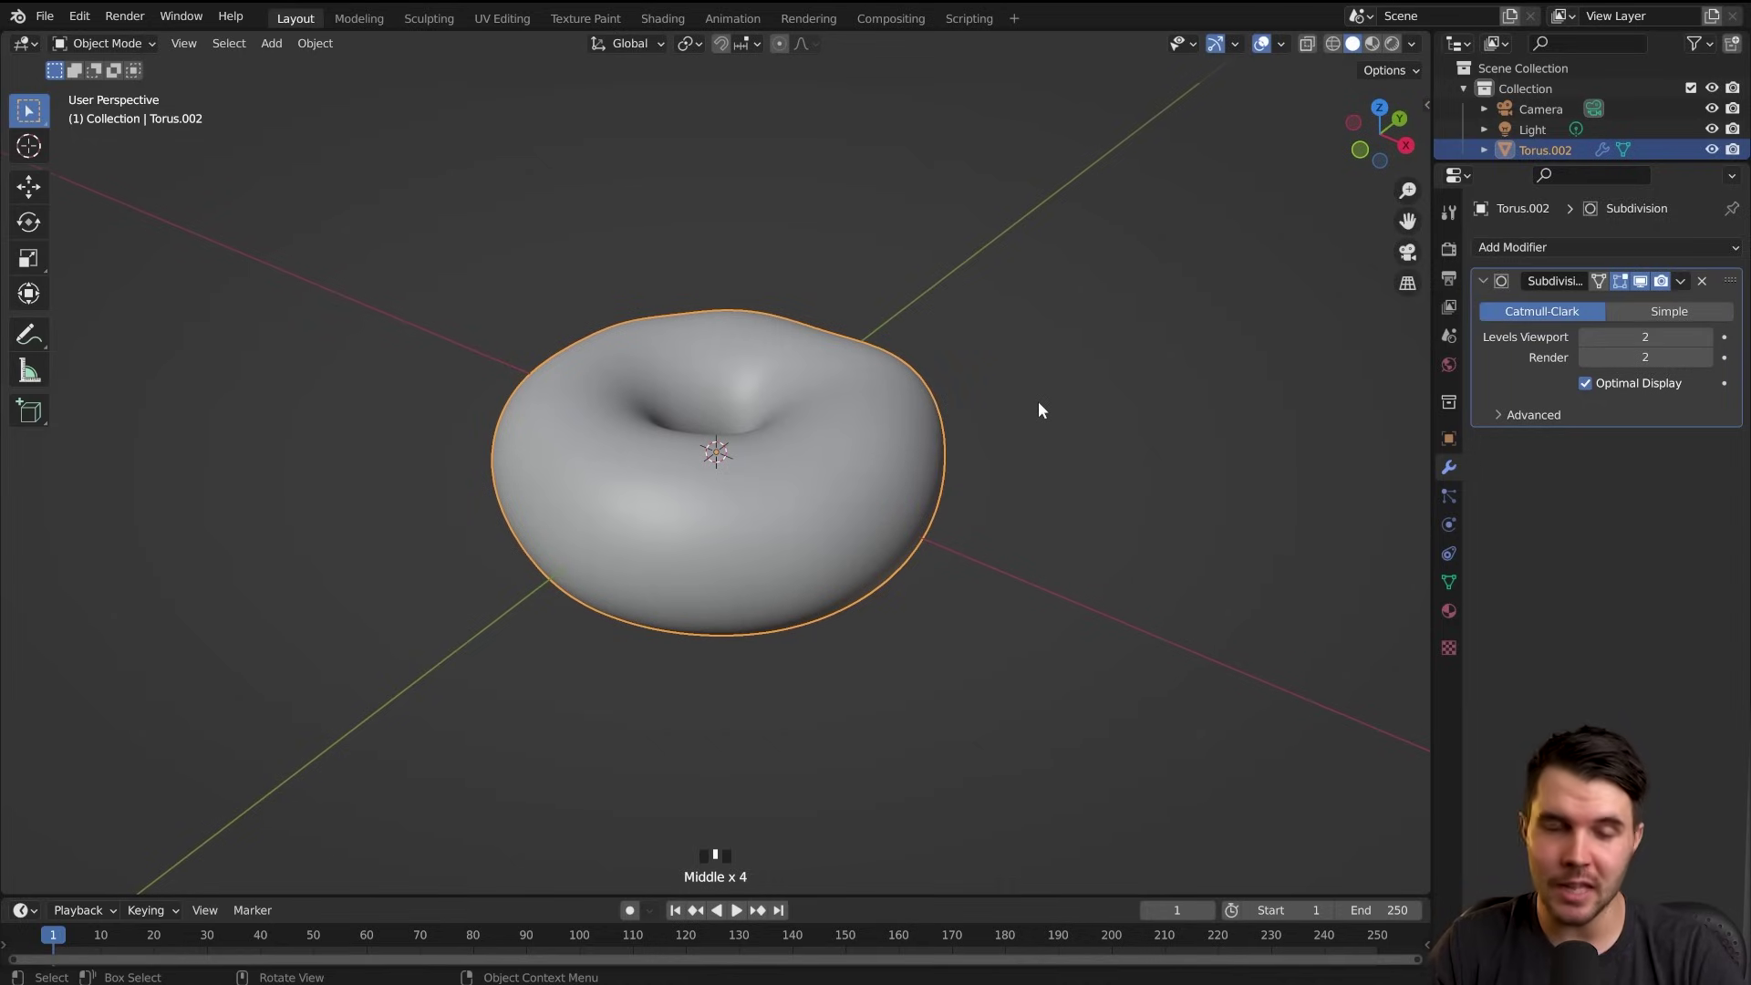